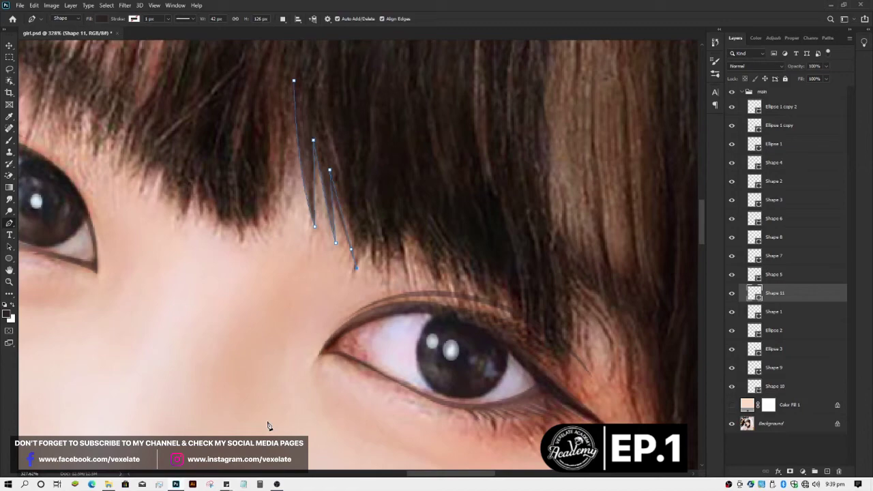
# Step: Place sharp anchors at the first bang strand tips above the right eye, undoing misplaced points
pyautogui.scroll(-5, 333, 314)
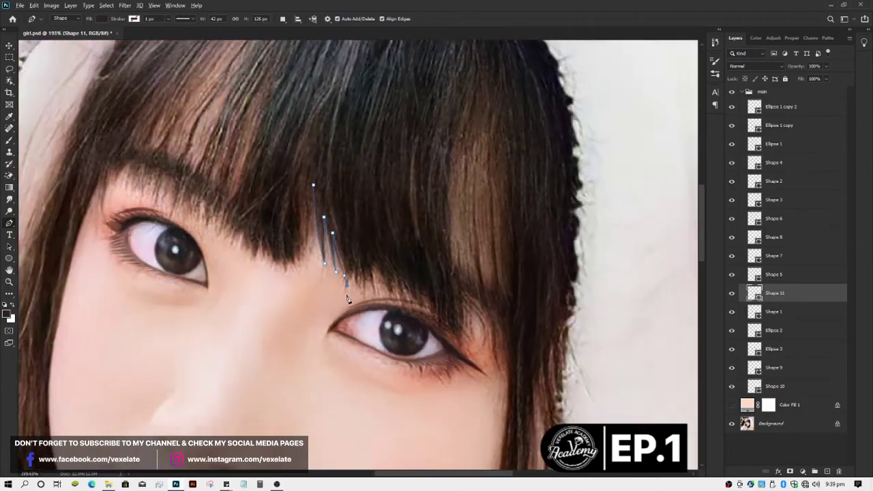
pyautogui.scroll(6, 348, 291)
pyautogui.scroll(1, 348, 291)
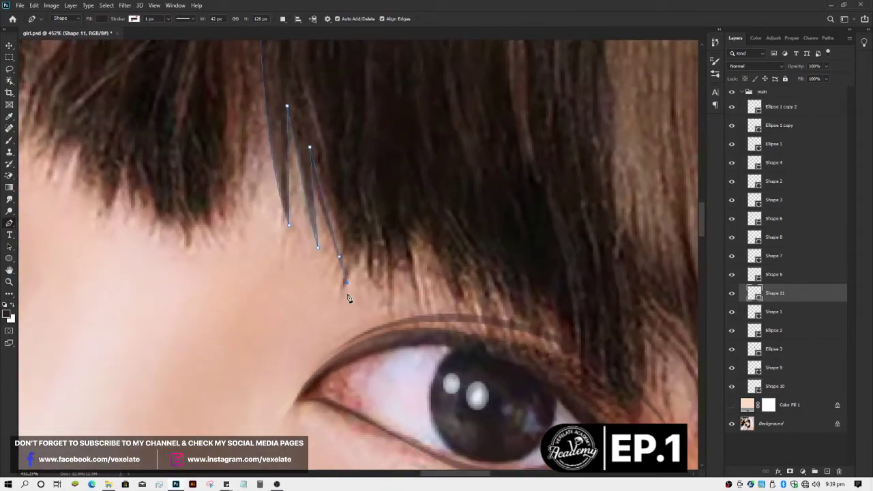
pyautogui.click(348, 298)
pyautogui.click(354, 308)
pyautogui.hotkey('ctrl', 'z')
pyautogui.hotkey('ctrl', 'z')
pyautogui.hotkey('ctrl', 'z')
pyautogui.moveTo(364, 235); pyautogui.dragTo(363, 212)
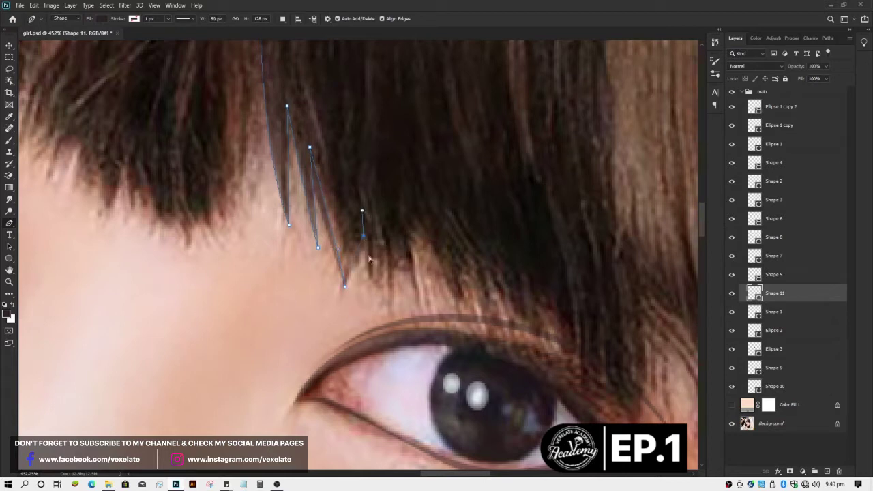
pyautogui.hotkey('ctrl', 'z')
pyautogui.keyDown('alt'); pyautogui.click(363, 225); pyautogui.keyUp('alt')
# Step: Add a curved anchor down the next strand edge, with a sharp corner at its top
pyautogui.scroll(-4, 375, 256)
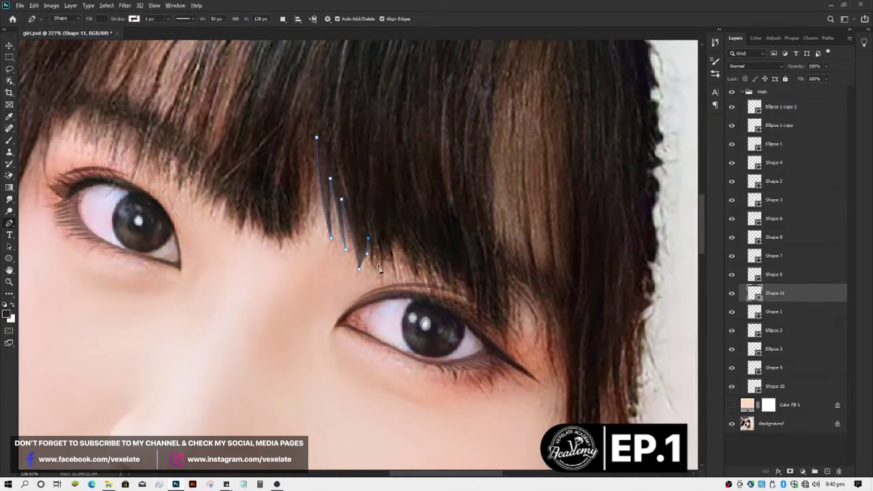
pyautogui.scroll(2, 379, 269)
pyautogui.scroll(1, 377, 270)
pyautogui.scroll(2, 375, 272)
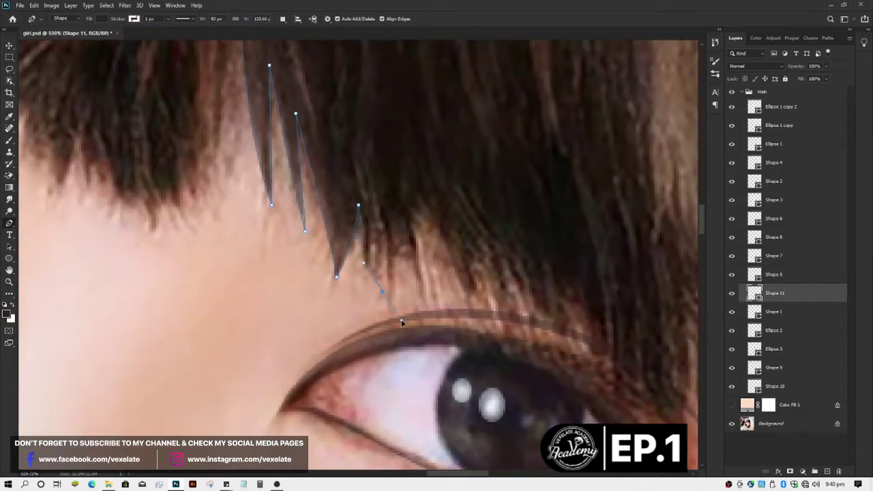
pyautogui.moveTo(402, 320); pyautogui.dragTo(383, 296)
pyautogui.keyDown('alt'); pyautogui.click(380, 223); pyautogui.keyUp('alt')
pyautogui.scroll(-4, 422, 290)
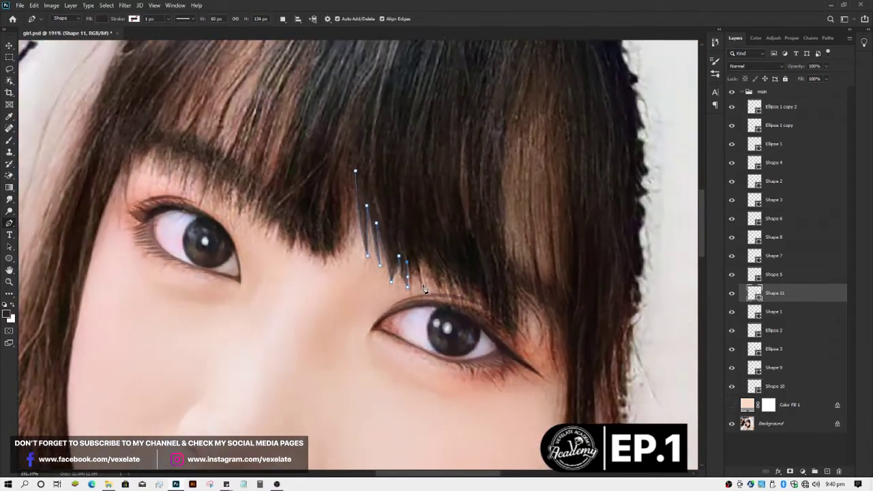
pyautogui.scroll(2, 422, 293)
pyautogui.scroll(2, 421, 300)
pyautogui.scroll(1, 420, 308)
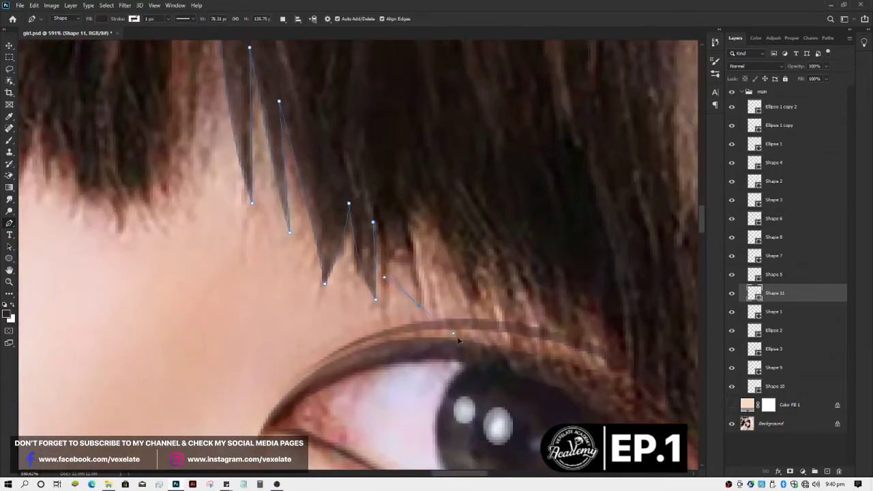
# Step: Curve the outline along the upper eyelid, then back up the next strand into the hair
pyautogui.moveTo(458, 343); pyautogui.dragTo(412, 313)
pyautogui.moveTo(463, 349); pyautogui.dragTo(433, 323)
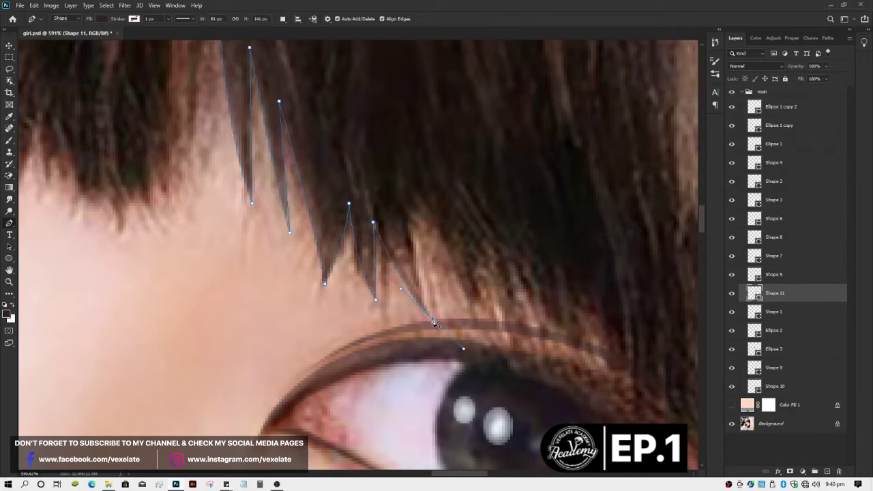
pyautogui.click(414, 264)
pyautogui.click(405, 205)
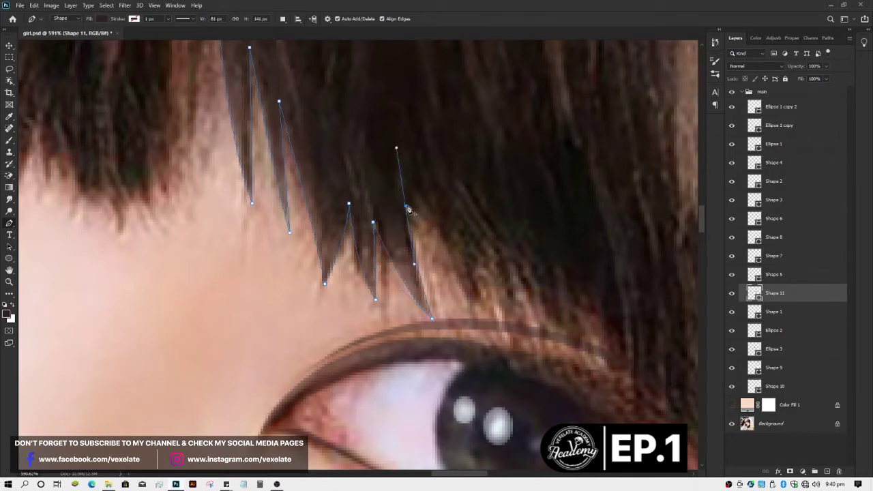
pyautogui.scroll(-3, 423, 232)
pyautogui.scroll(2, 450, 273)
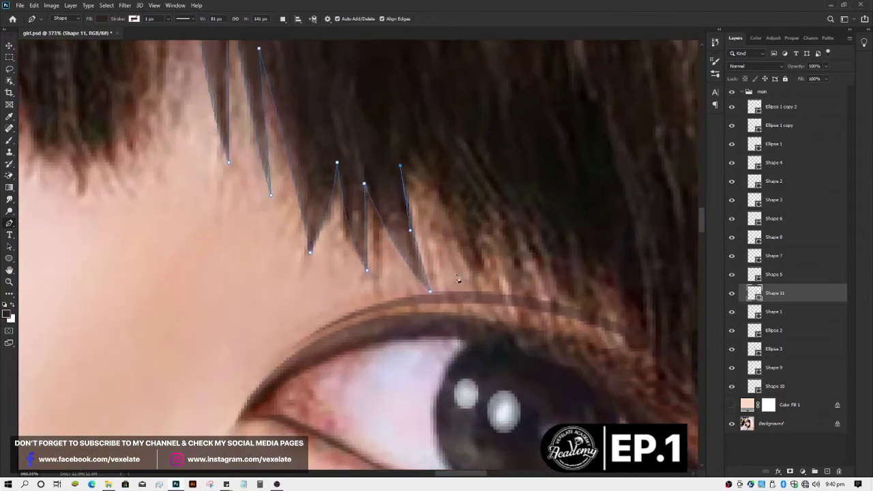
pyautogui.scroll(-3, 486, 311)
pyautogui.scroll(2, 486, 310)
pyautogui.scroll(1, 485, 311)
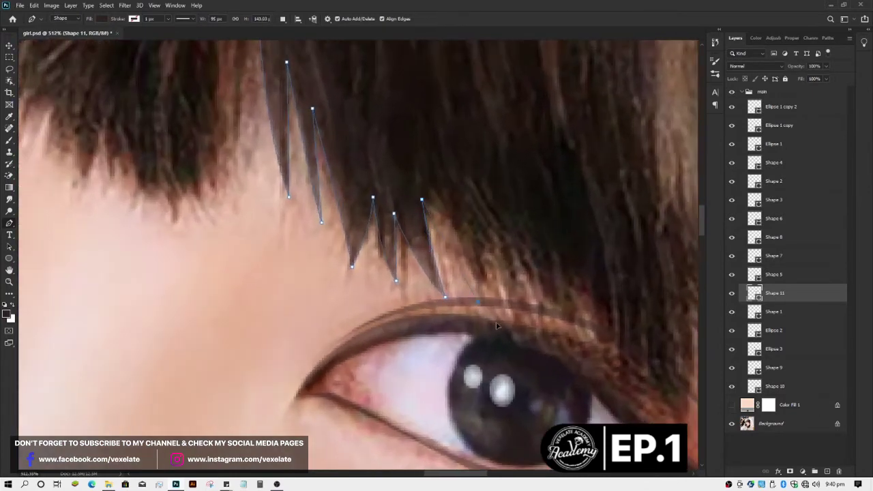
# Step: Add a tightened strand-tip anchor and bend the path outward along the upper eyelid
pyautogui.moveTo(478, 301)
pyautogui.mouseDown()
pyautogui.moveTo(508, 331)
pyautogui.moveTo(470, 287)
pyautogui.mouseUp()
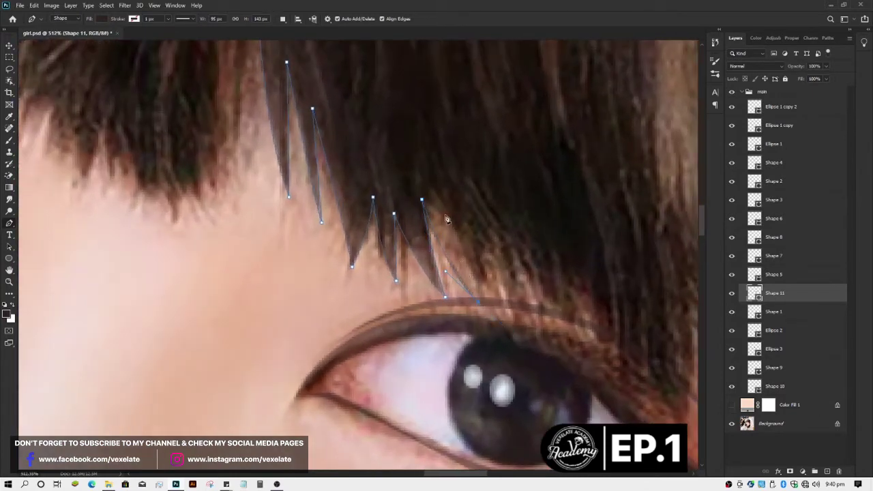
pyautogui.moveTo(444, 213); pyautogui.dragTo(448, 215)
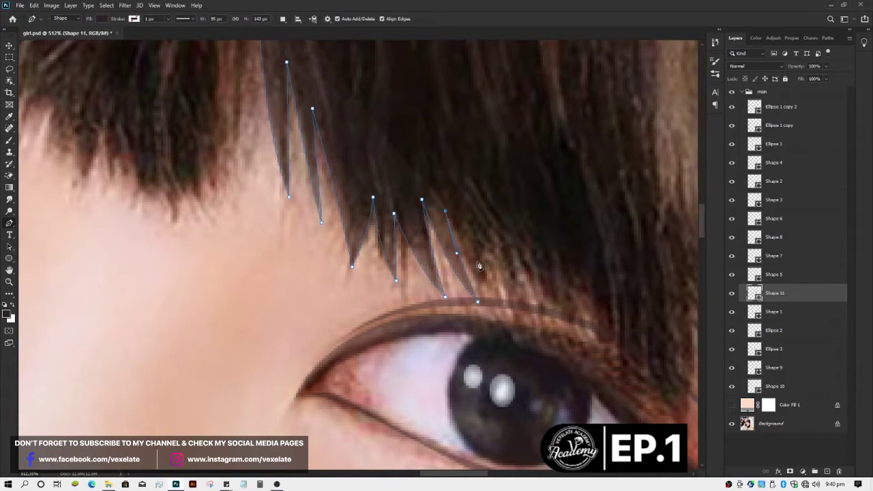
pyautogui.scroll(-3, 479, 266)
pyautogui.scroll(1, 492, 314)
pyautogui.scroll(1, 491, 314)
pyautogui.moveTo(506, 324); pyautogui.dragTo(542, 353)
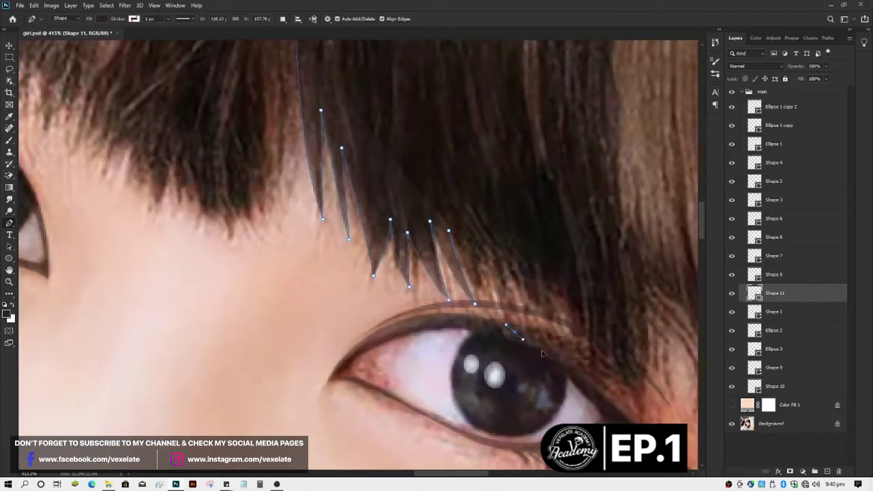
pyautogui.scroll(-3, 539, 352)
pyautogui.scroll(3, 524, 343)
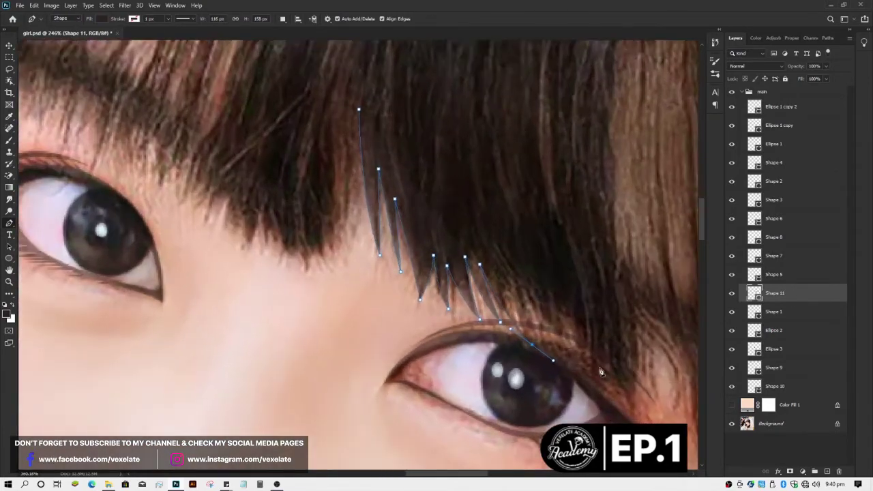
pyautogui.moveTo(523, 343); pyautogui.dragTo(549, 361)
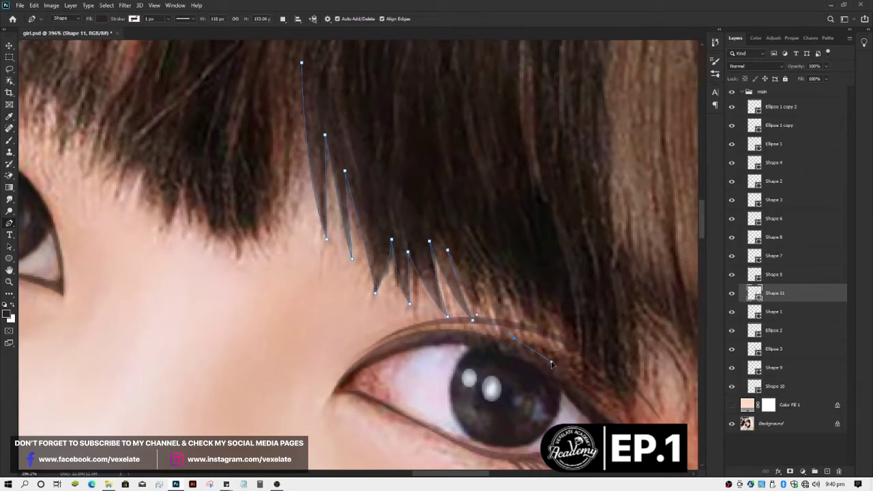
# Step: Add a smooth point up in the hair, then points at the eye's outer corner and eyelid
pyautogui.moveTo(519, 281); pyautogui.dragTo(503, 239)
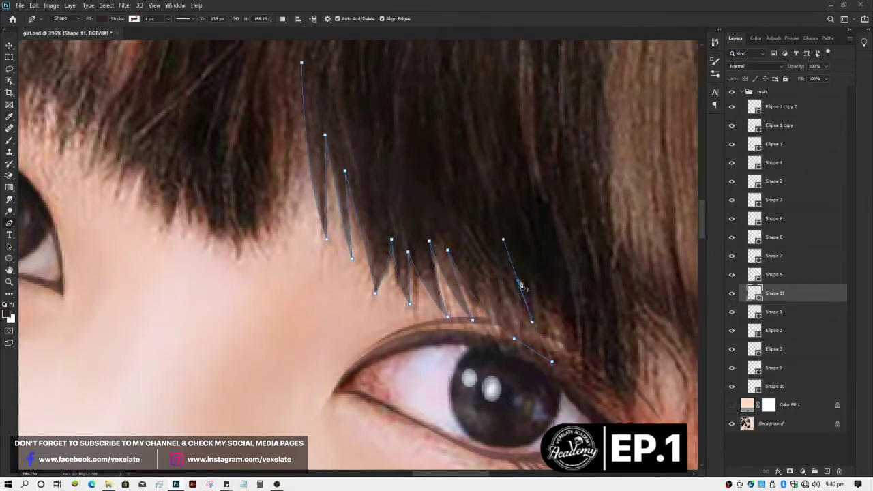
pyautogui.click(561, 368)
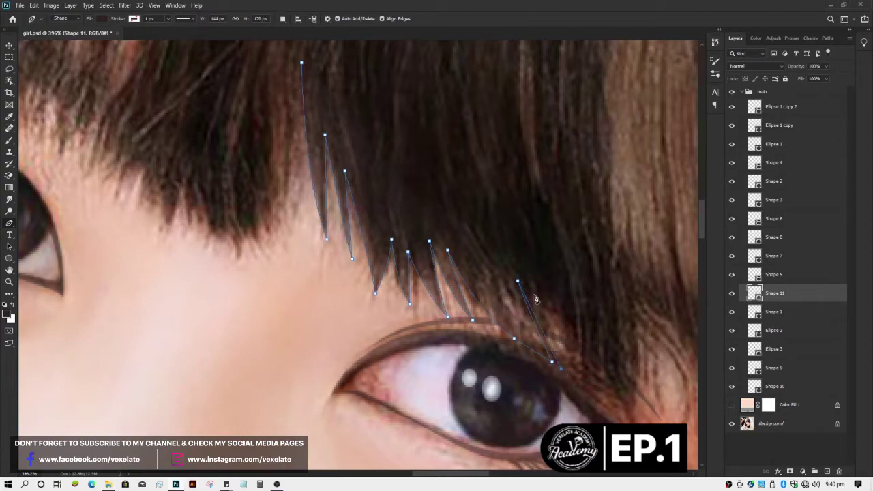
pyautogui.scroll(-3, 601, 387)
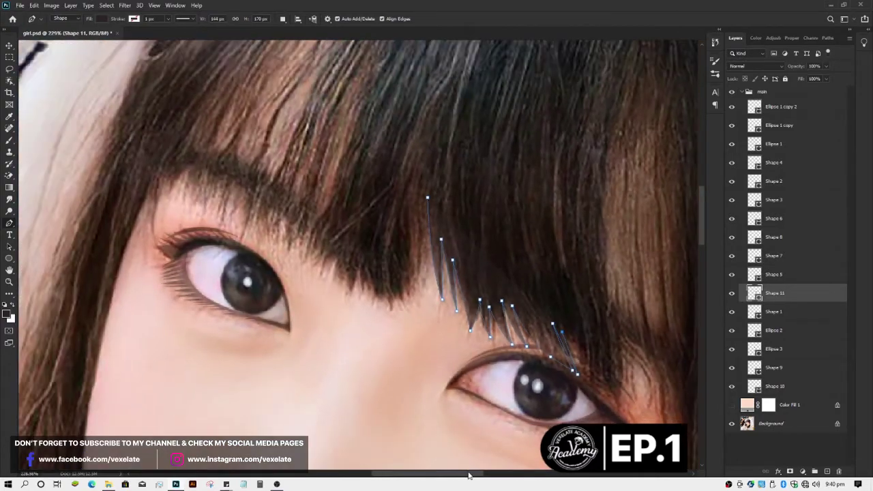
pyautogui.hscroll(3, 469, 475)
pyautogui.scroll(-4, 515, 351)
pyautogui.scroll(3, 513, 368)
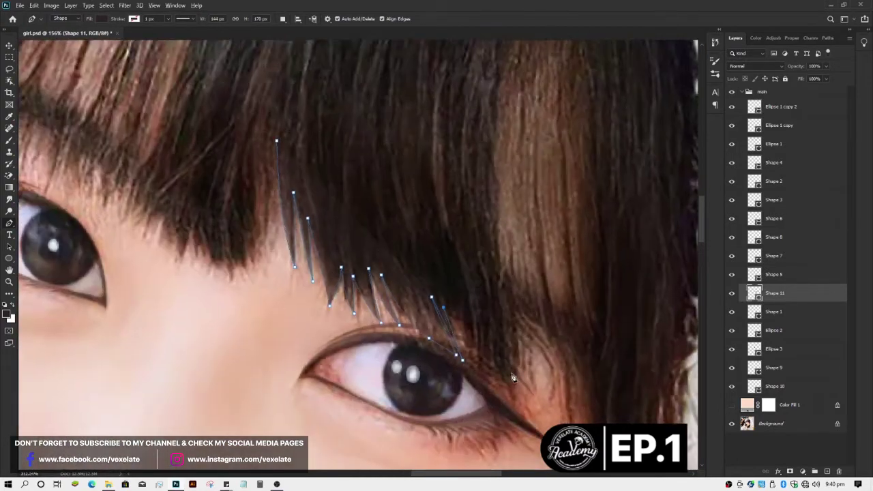
pyautogui.scroll(2, 513, 378)
pyautogui.click(467, 370)
# Step: Trace a strand from the outer eye corner up into the hair and back below the corner
pyautogui.click(491, 395)
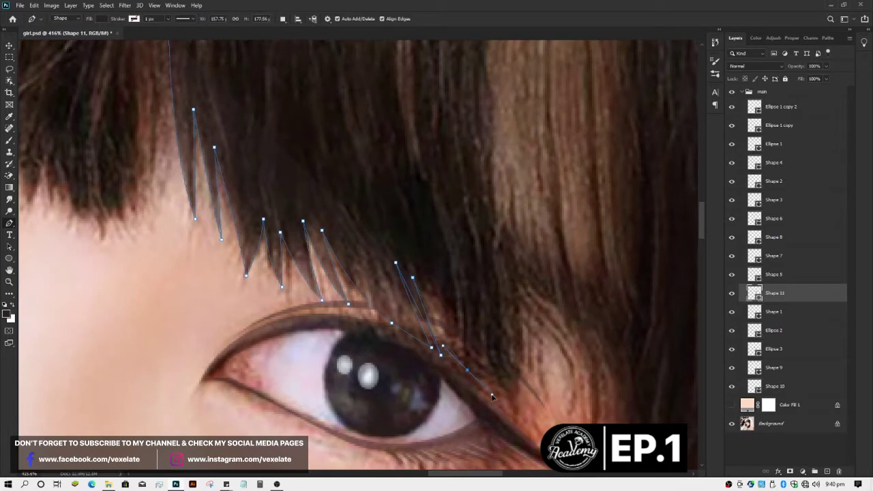
pyautogui.click(483, 269)
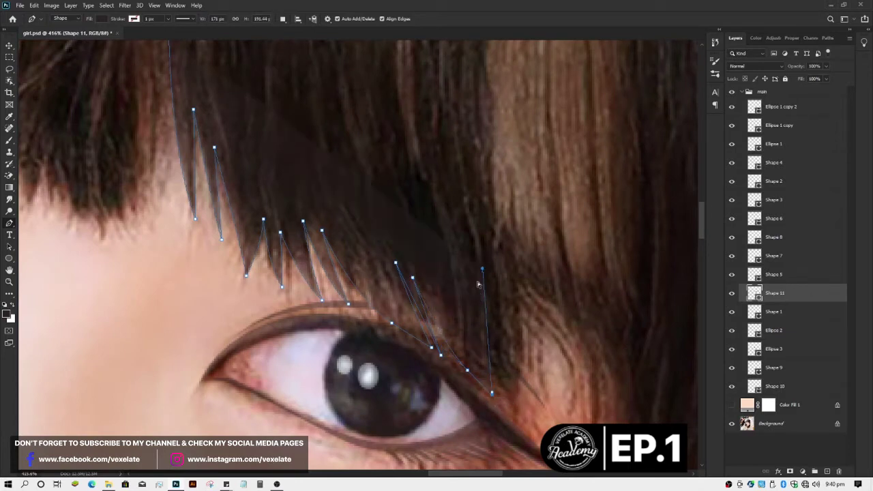
pyautogui.moveTo(482, 269); pyautogui.dragTo(477, 240)
pyautogui.moveTo(508, 419); pyautogui.dragTo(508, 453)
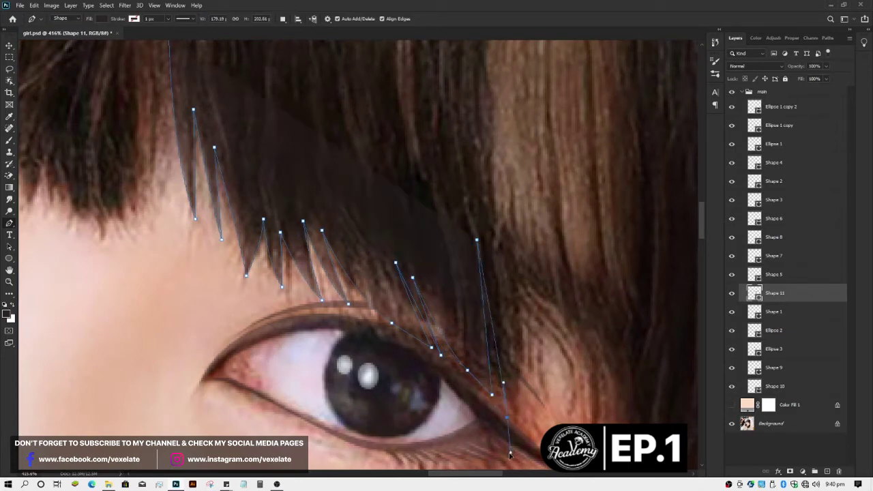
pyautogui.scroll(-5, 535, 341)
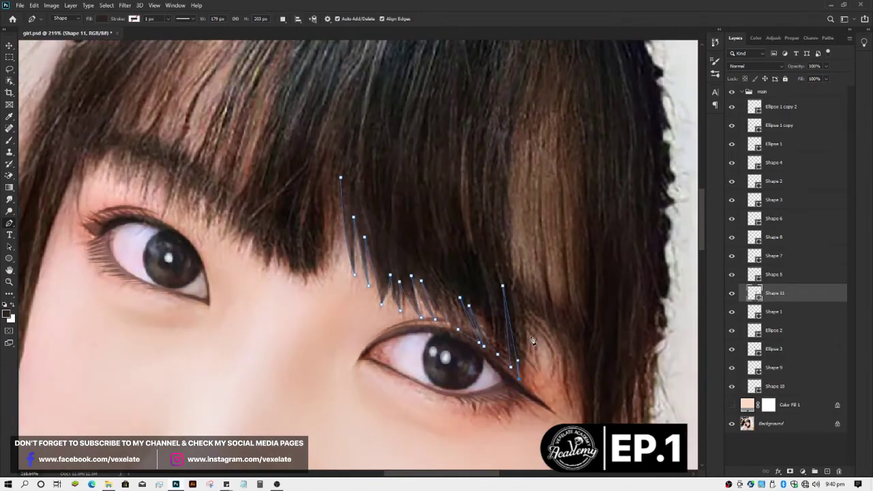
pyautogui.scroll(2, 531, 327)
pyautogui.scroll(2, 527, 307)
# Step: Run the outline up the next strand to its top, down its edge, and to the following strand's top
pyautogui.click(522, 280)
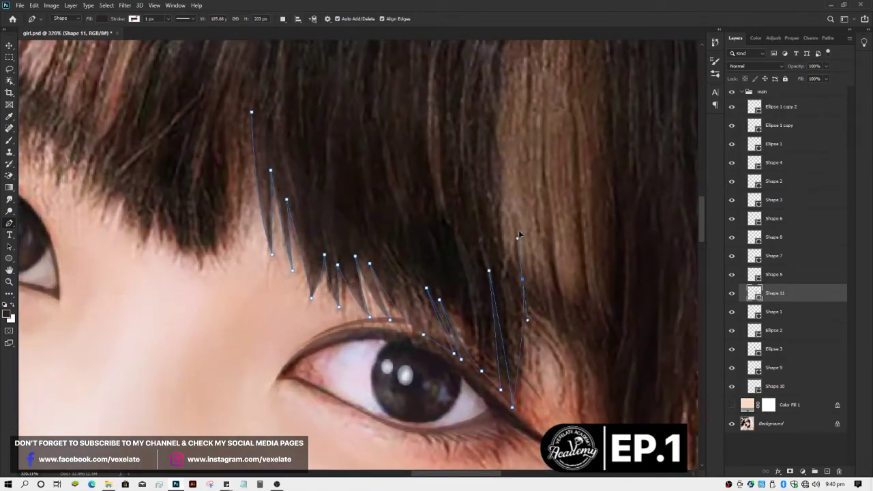
pyautogui.click(524, 220)
pyautogui.click(519, 141)
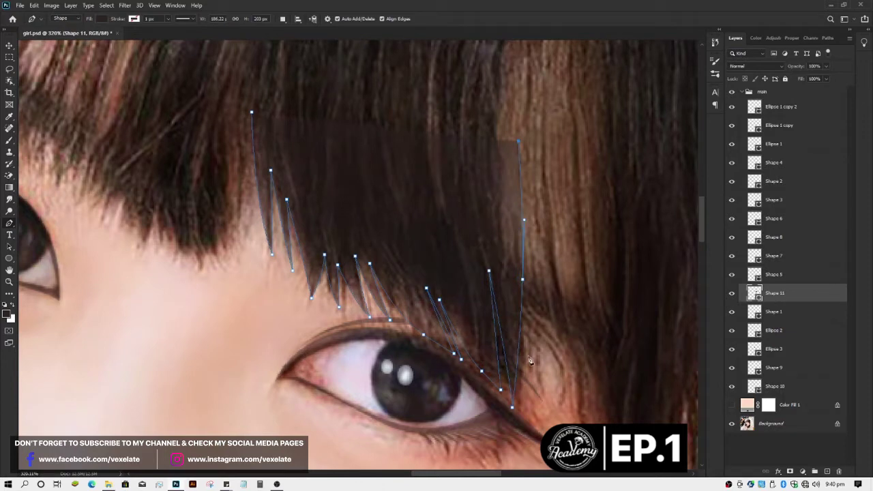
pyautogui.moveTo(527, 372); pyautogui.dragTo(520, 429)
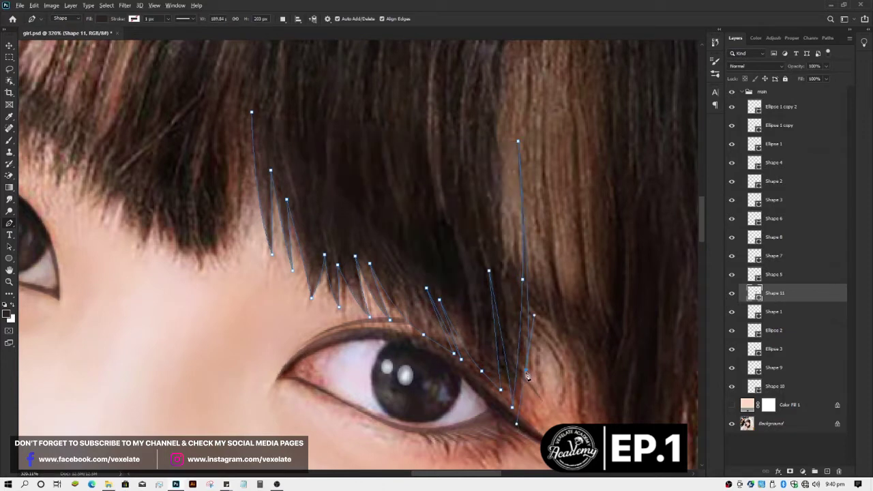
pyautogui.keyDown('alt'); pyautogui.click(527, 372); pyautogui.keyUp('alt')
pyautogui.click(535, 170)
pyautogui.scroll(-1, 538, 246)
# Step: Add the next strand's lower tip and smooth edge points, undoing two misplaced curved anchors
pyautogui.moveTo(544, 276); pyautogui.dragTo(548, 301)
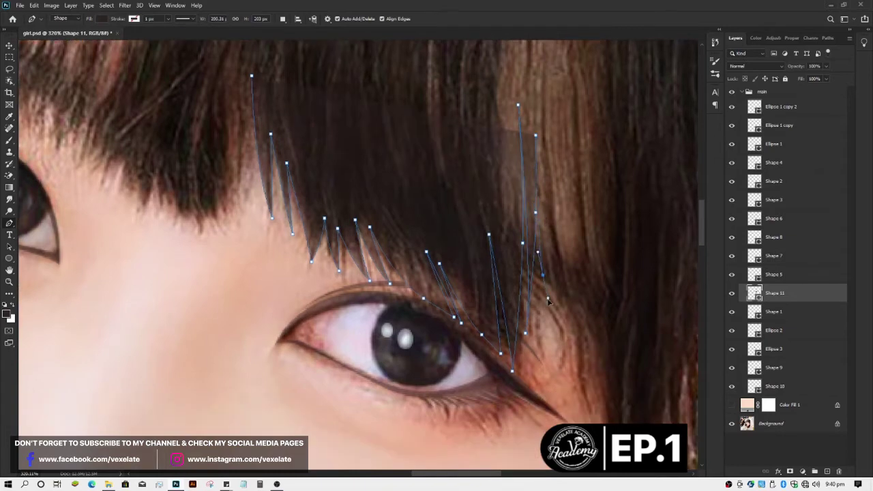
pyautogui.hotkey('ctrl', 'z')
pyautogui.click(582, 369)
pyautogui.moveTo(559, 266); pyautogui.dragTo(554, 201)
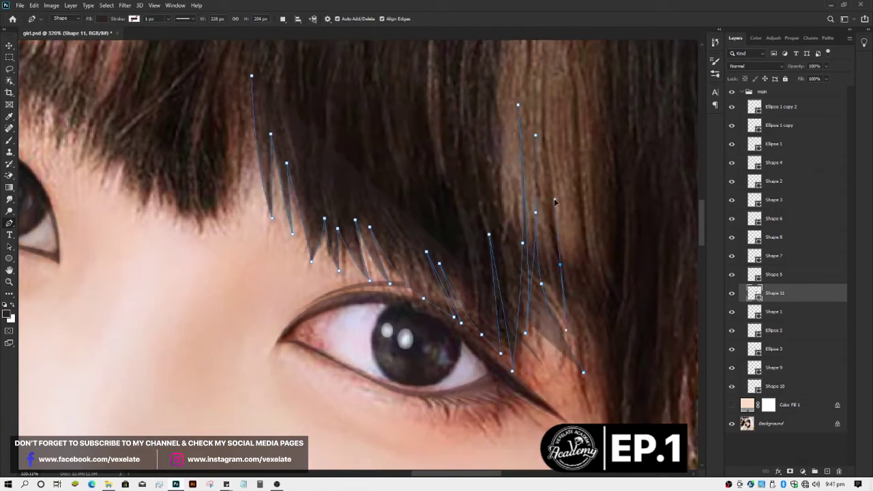
pyautogui.hotkey('ctrl', 'z')
pyautogui.hotkey('ctrl', 'z')
pyautogui.hotkey('ctrl', 'z')
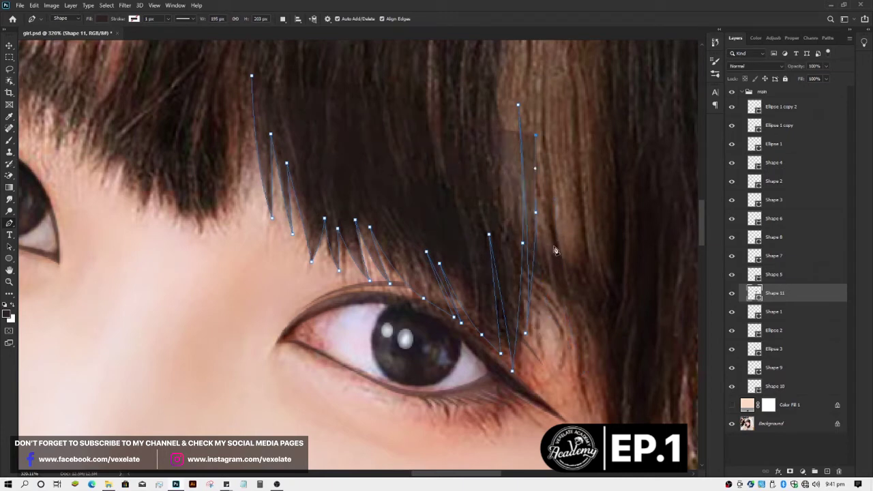
pyautogui.moveTo(563, 302); pyautogui.dragTo(589, 358)
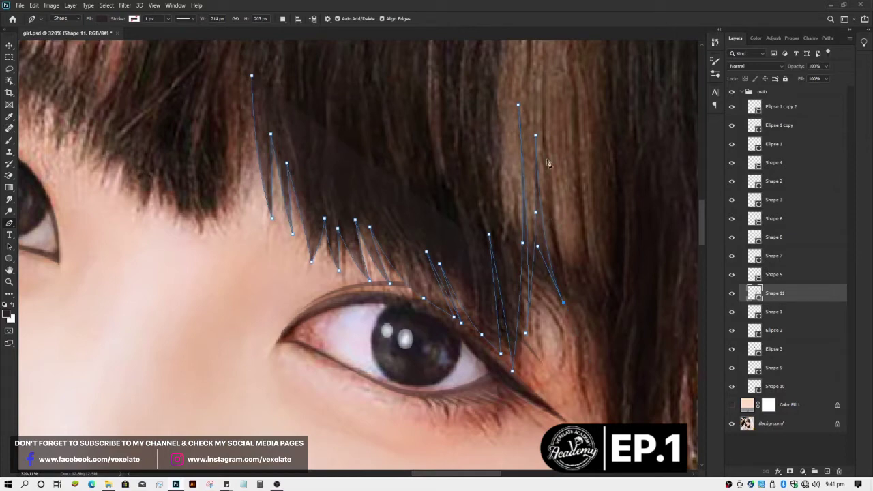
pyautogui.moveTo(547, 172); pyautogui.dragTo(547, 177)
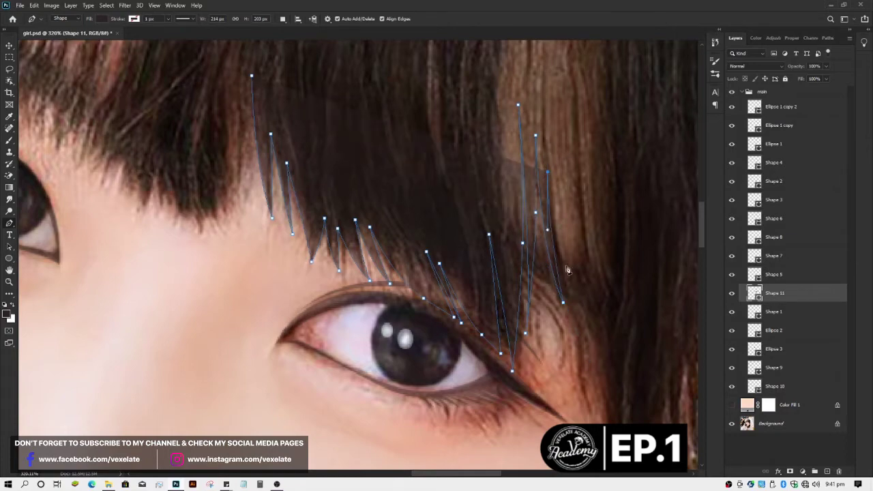
# Step: Place the outermost strand tip anchor, re-placing it slightly higher after an undo
pyautogui.scroll(-3, 576, 261)
pyautogui.scroll(-3, 576, 262)
pyautogui.scroll(3, 576, 261)
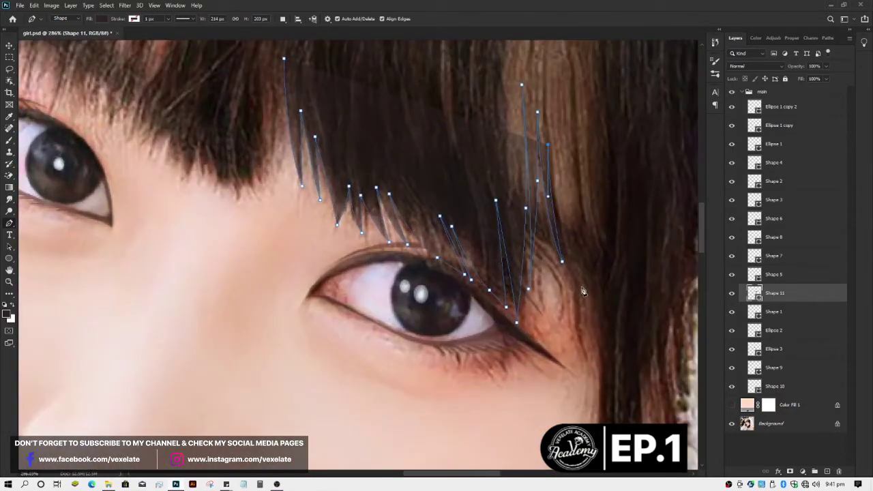
pyautogui.moveTo(587, 311); pyautogui.dragTo(611, 361)
pyautogui.hotkey('ctrl', 'z')
pyautogui.moveTo(584, 295); pyautogui.dragTo(616, 350)
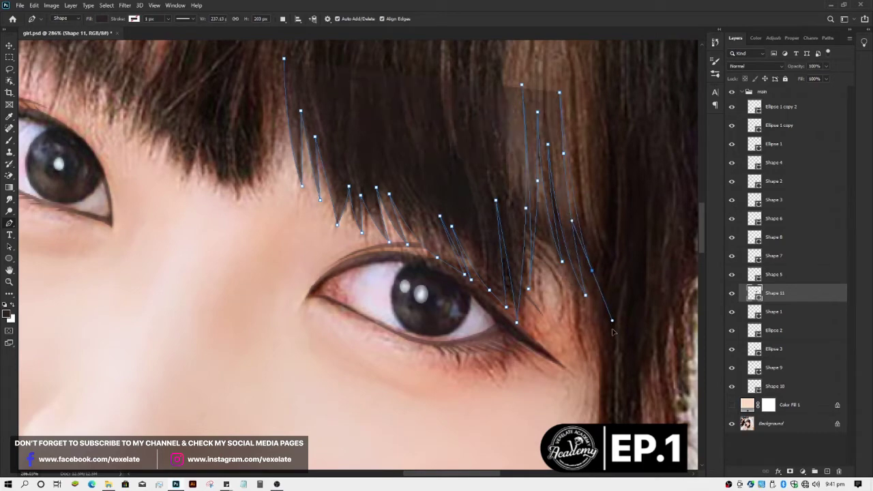
pyautogui.scroll(-5, 616, 347)
pyautogui.scroll(-1, 580, 380)
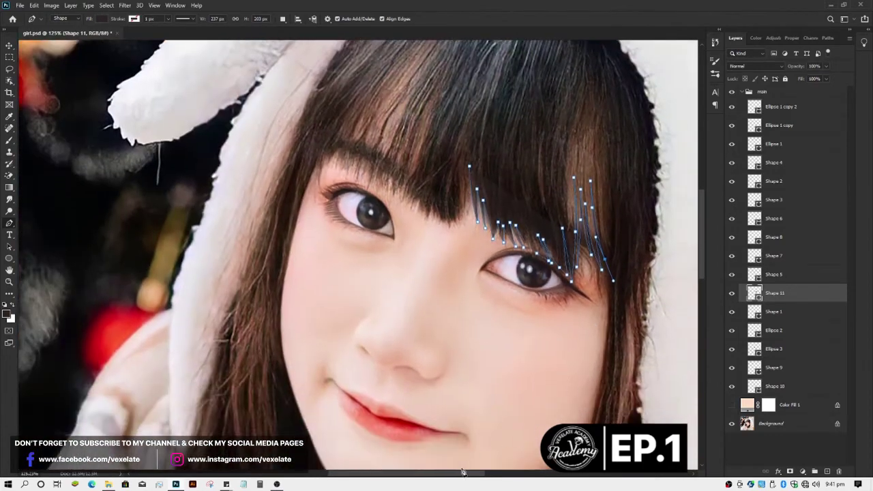
# Step: Reshape the last bang strand and add the outer strand's top and curved end anchors
pyautogui.scroll(3, 508, 326)
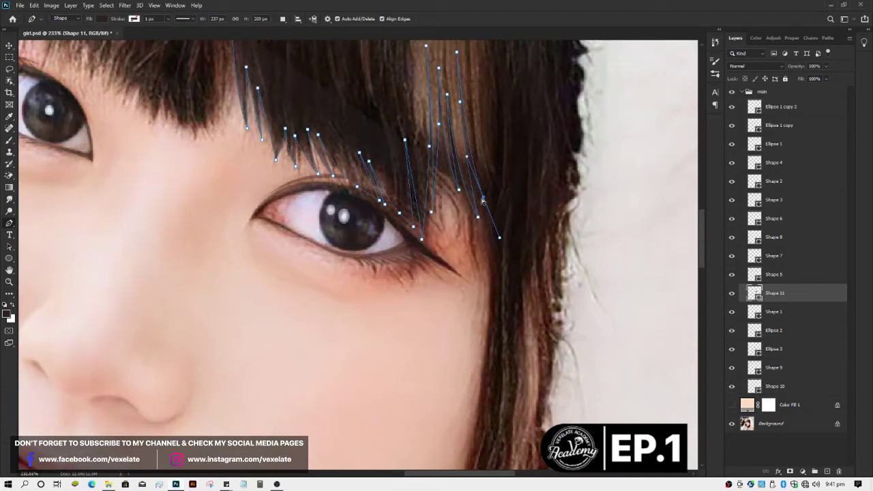
pyautogui.moveTo(482, 200); pyautogui.dragTo(489, 220)
pyautogui.scroll(1, 487, 203)
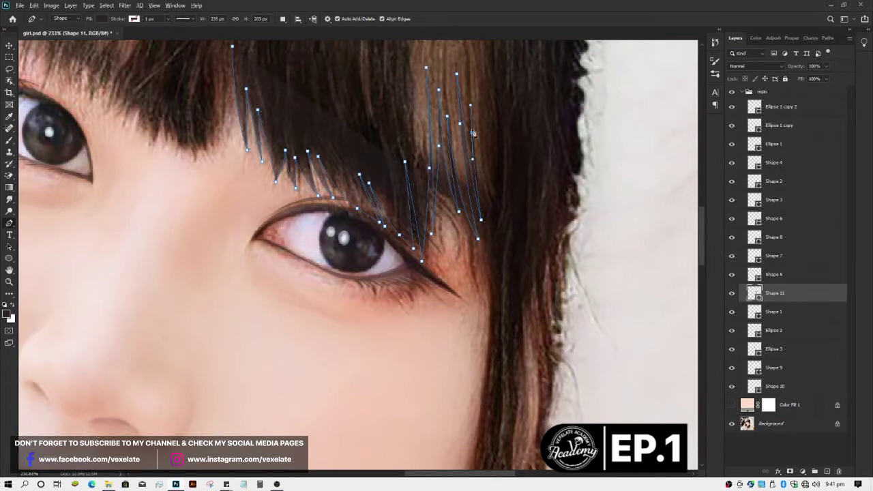
pyautogui.click(472, 133)
pyautogui.scroll(1, 489, 241)
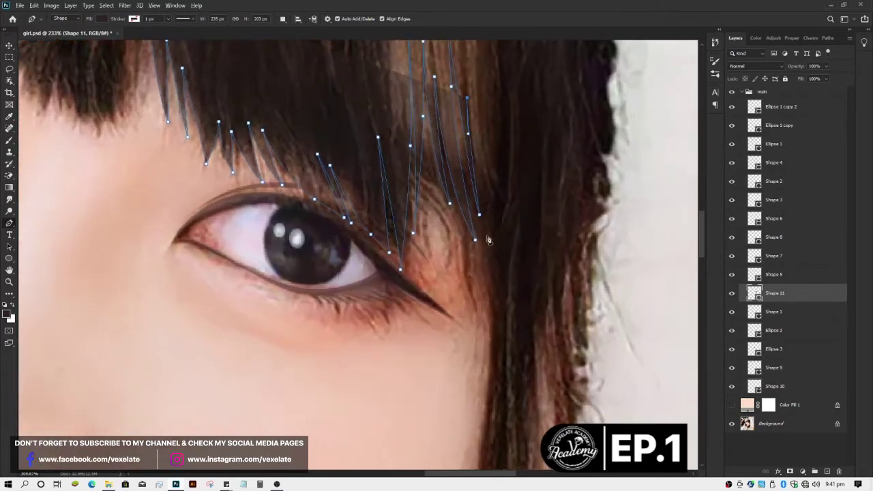
pyautogui.moveTo(495, 250); pyautogui.dragTo(503, 285)
pyautogui.scroll(-1, 499, 308)
pyautogui.scroll(-1, 498, 309)
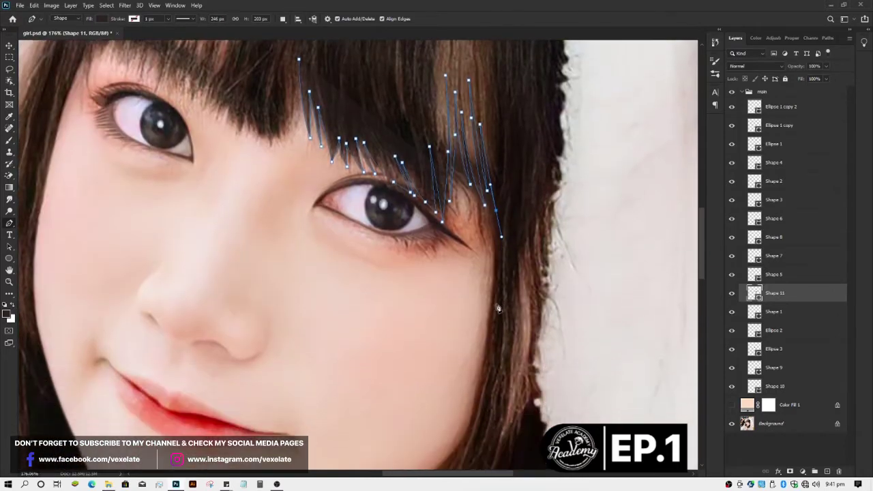
pyautogui.scroll(-1, 497, 309)
pyautogui.scroll(1, 498, 308)
pyautogui.scroll(2, 492, 242)
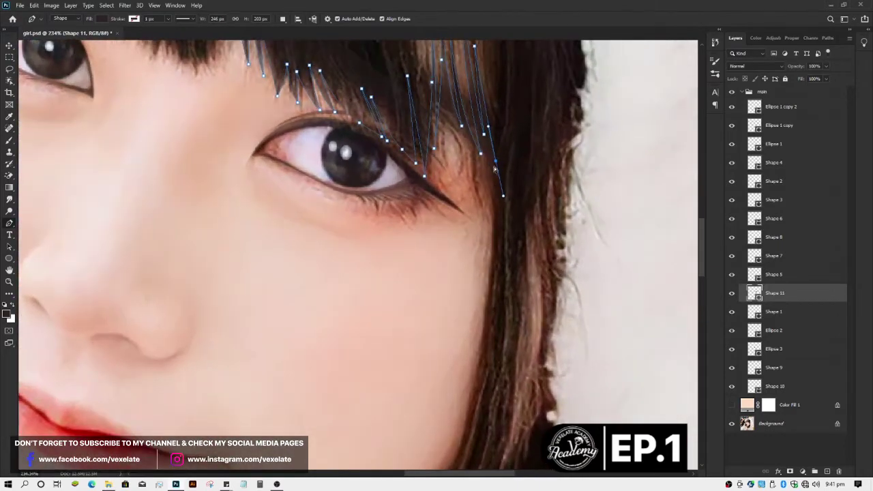
pyautogui.moveTo(495, 169); pyautogui.dragTo(501, 190)
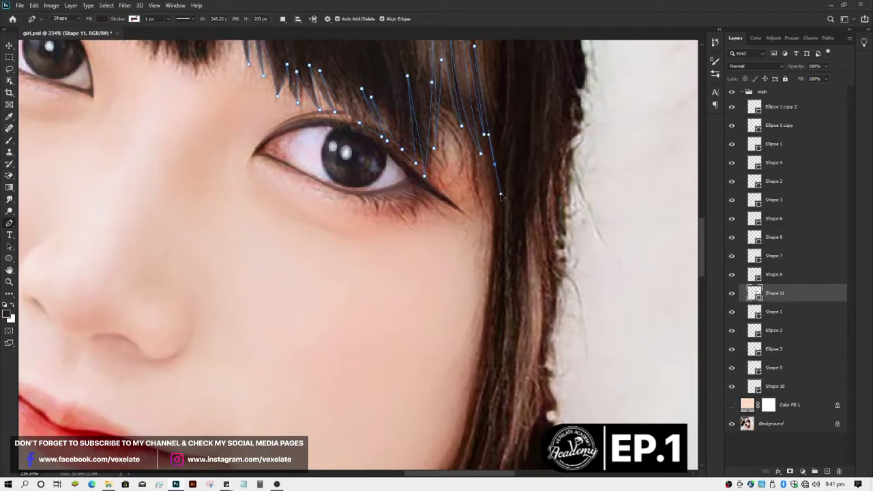
# Step: Extend the path with three anchors down the hair beside the cheek, redoing them after an undo
pyautogui.click(486, 313)
pyautogui.click(478, 371)
pyautogui.click(471, 429)
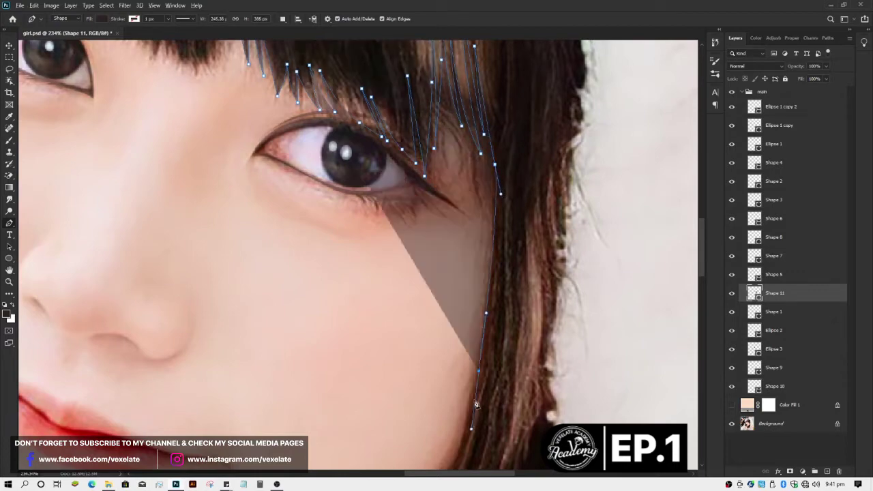
pyautogui.scroll(-3, 477, 404)
pyautogui.scroll(-1, 474, 389)
pyautogui.scroll(1, 470, 369)
pyautogui.scroll(2, 469, 354)
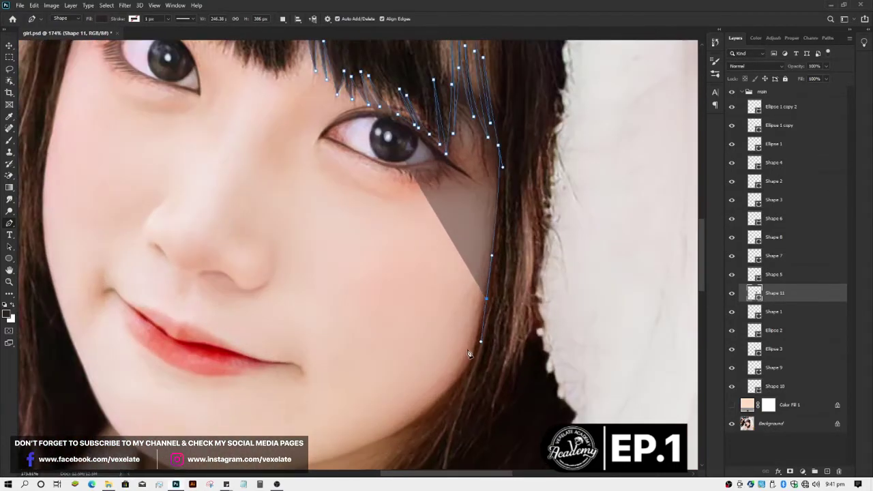
pyautogui.hotkey('ctrl', 'z')
pyautogui.hotkey('ctrl', 'z')
pyautogui.hotkey('ctrl', 'z')
pyautogui.click(490, 293)
pyautogui.click(477, 344)
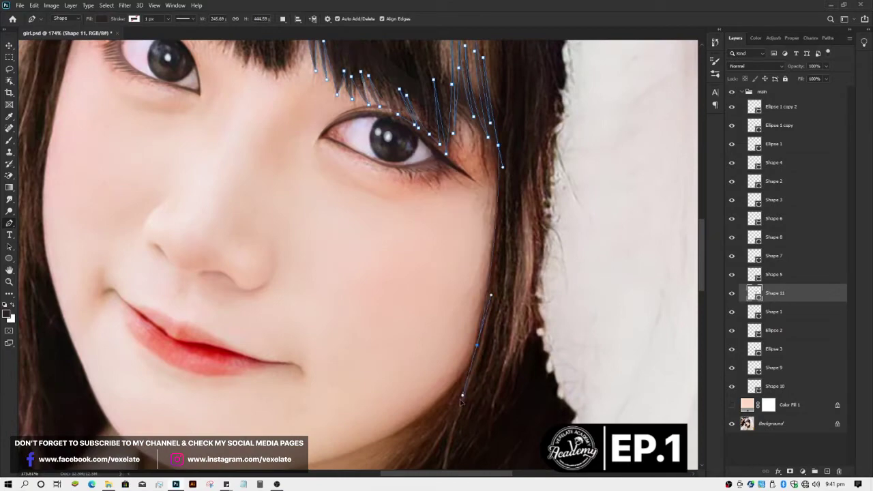
pyautogui.click(462, 399)
pyautogui.scroll(-2, 440, 393)
pyautogui.scroll(-1, 440, 393)
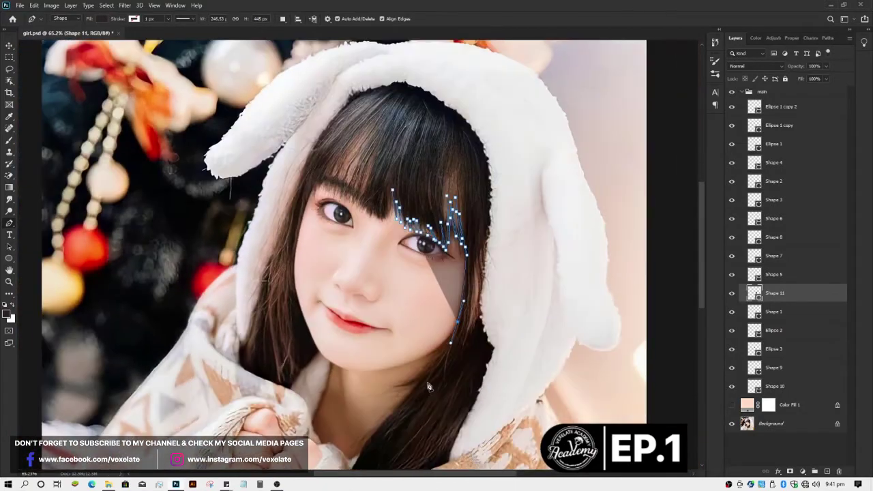
pyautogui.scroll(2, 436, 341)
pyautogui.scroll(2, 433, 334)
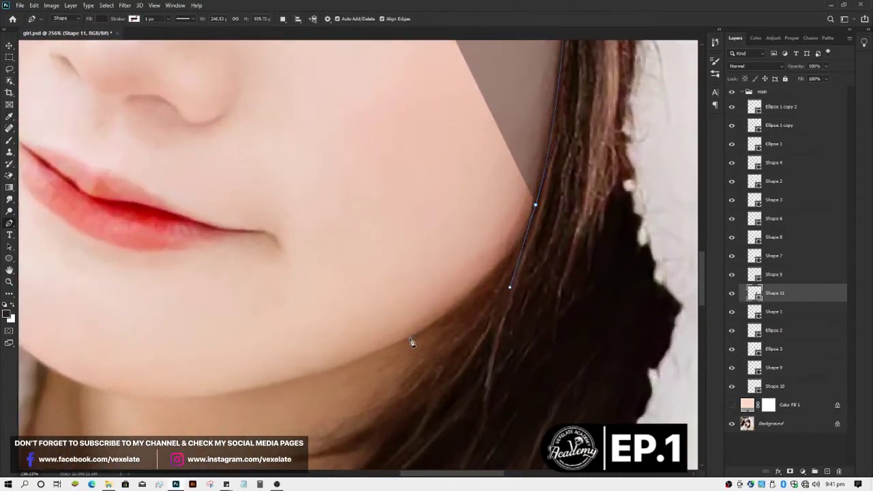
# Step: Continue the shadow path along the jaw with a curved anchor below it
pyautogui.click(409, 338)
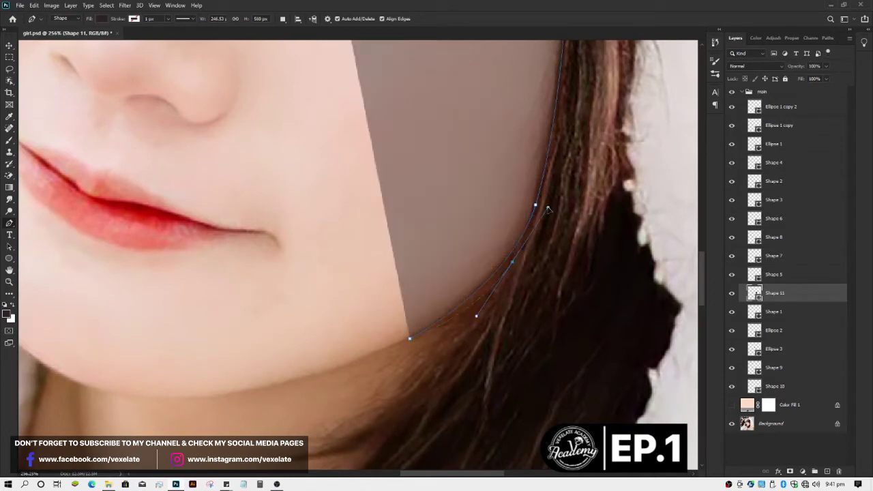
pyautogui.scroll(-3, 488, 294)
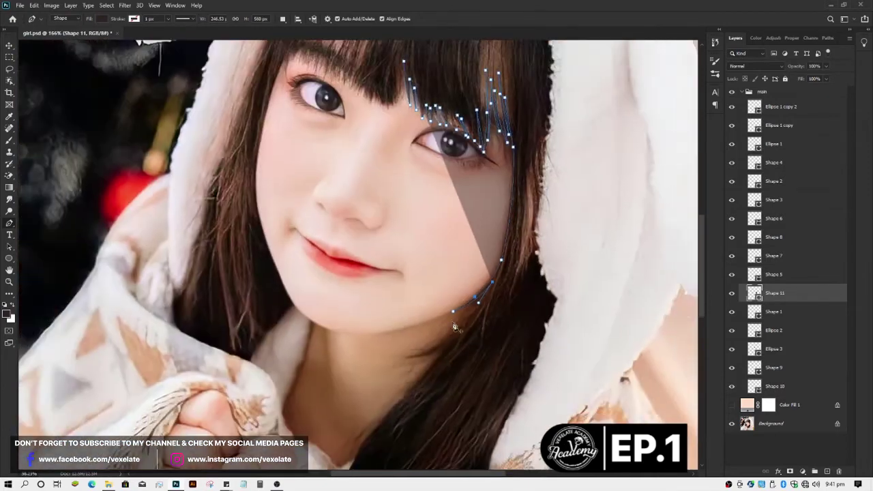
pyautogui.scroll(3, 429, 361)
pyautogui.moveTo(396, 346); pyautogui.dragTo(317, 356)
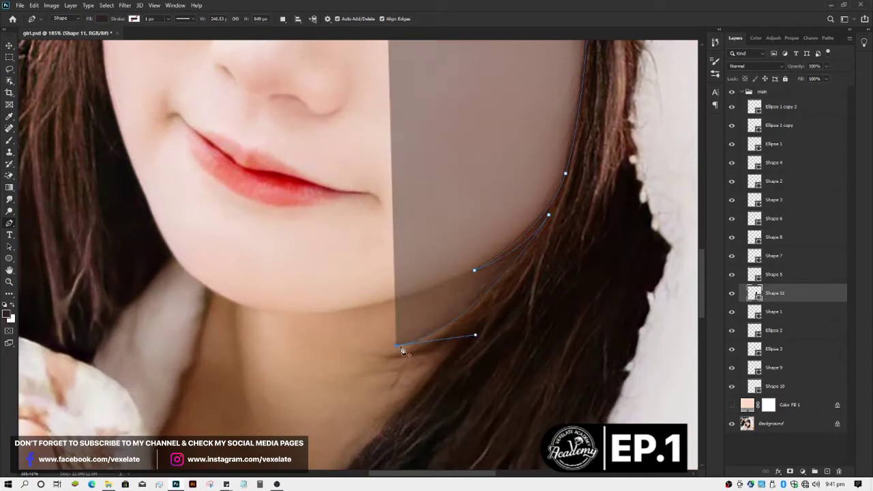
pyautogui.scroll(-3, 401, 348)
pyautogui.scroll(2, 450, 293)
pyautogui.scroll(1, 476, 311)
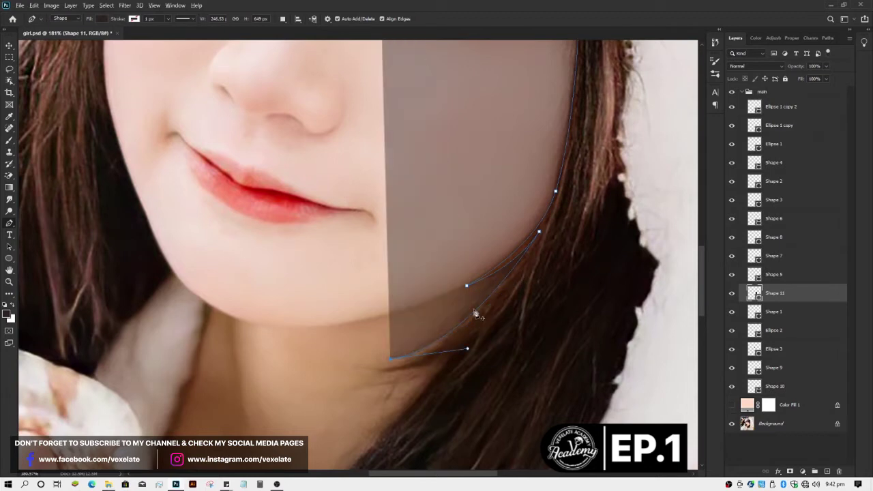
pyautogui.scroll(-3, 476, 314)
pyautogui.scroll(1, 432, 158)
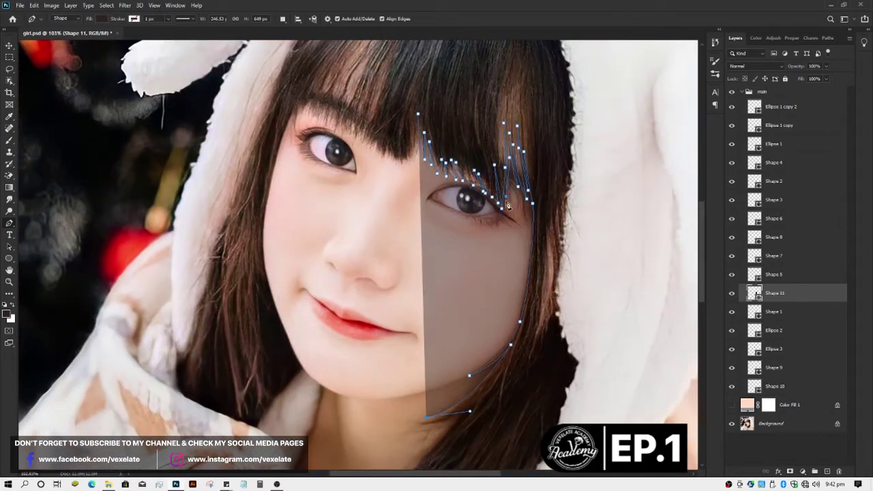
pyautogui.scroll(-2, 496, 358)
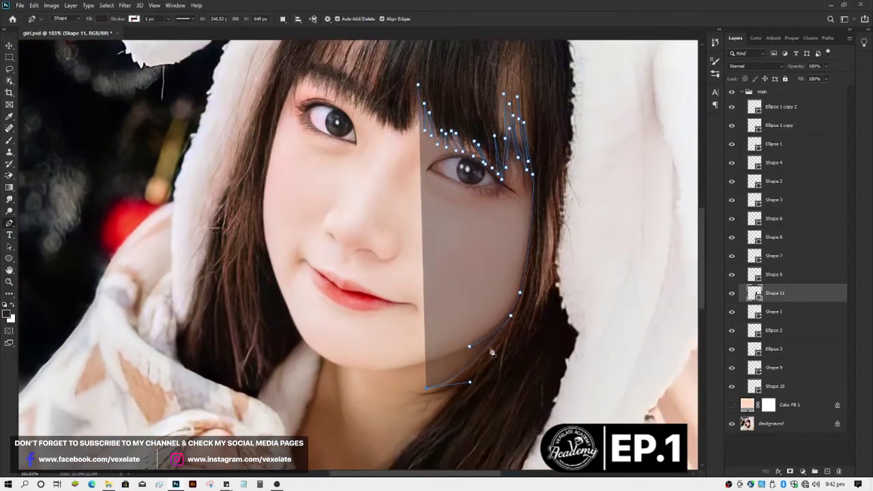
pyautogui.scroll(3, 482, 312)
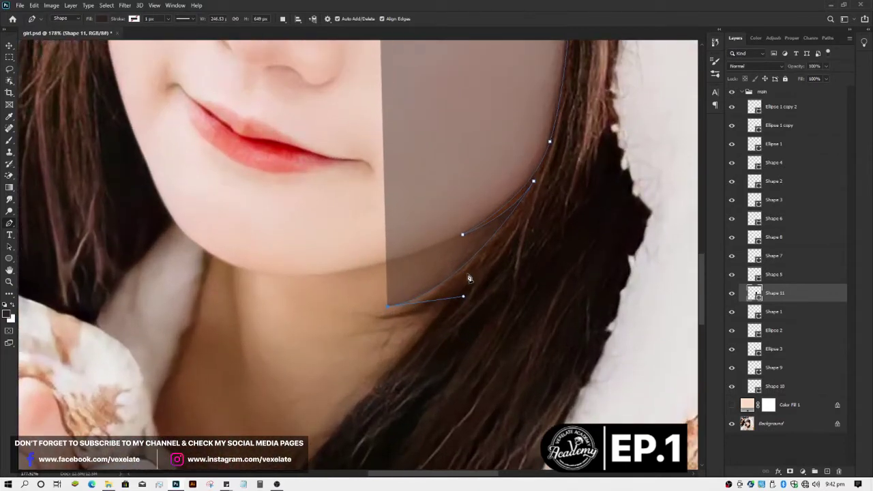
# Step: Round the jawline anchor and refit the path segments to the chin curve
pyautogui.moveTo(468, 275); pyautogui.dragTo(509, 247)
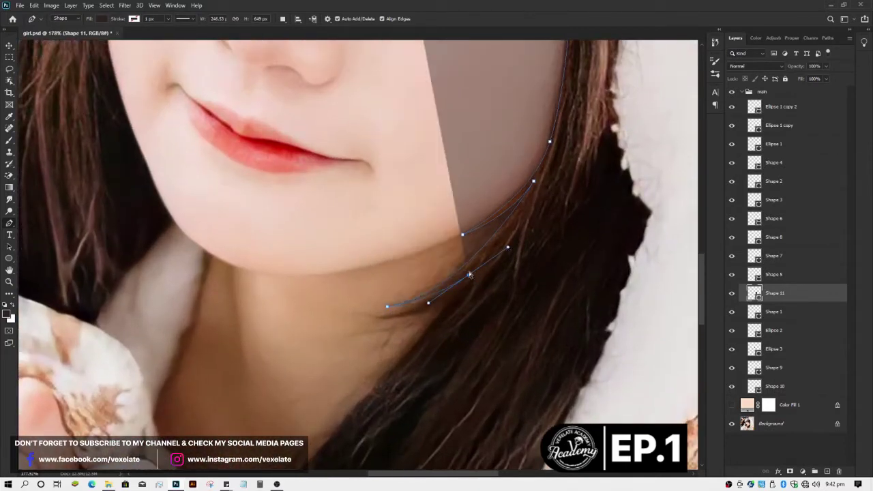
pyautogui.moveTo(468, 271); pyautogui.dragTo(472, 277)
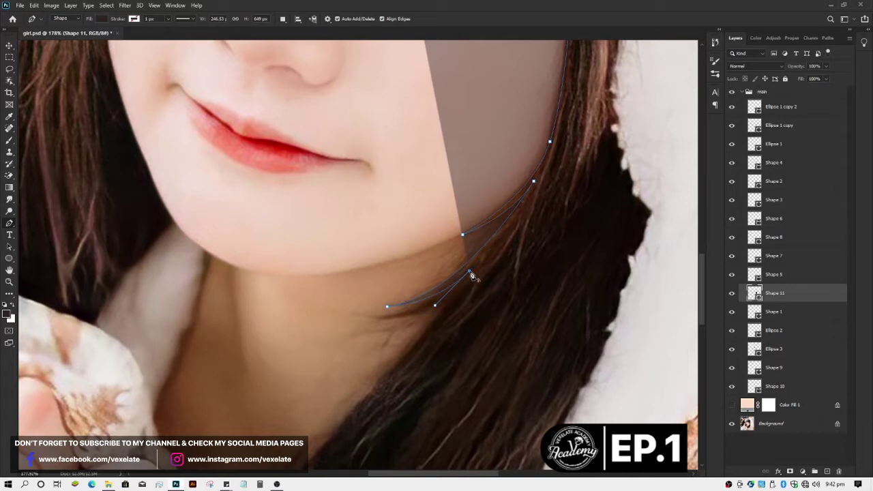
pyautogui.moveTo(387, 306); pyautogui.dragTo(340, 315)
pyautogui.click(355, 318)
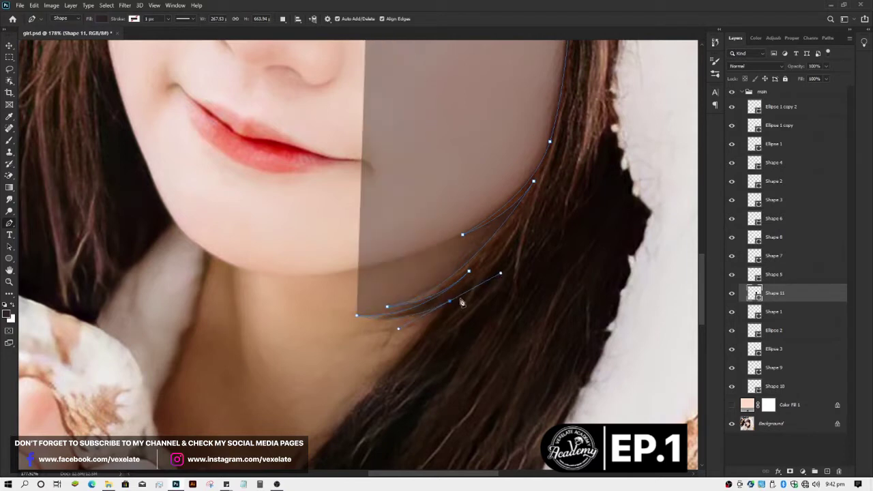
pyautogui.moveTo(451, 307); pyautogui.dragTo(449, 302)
pyautogui.scroll(-5, 381, 340)
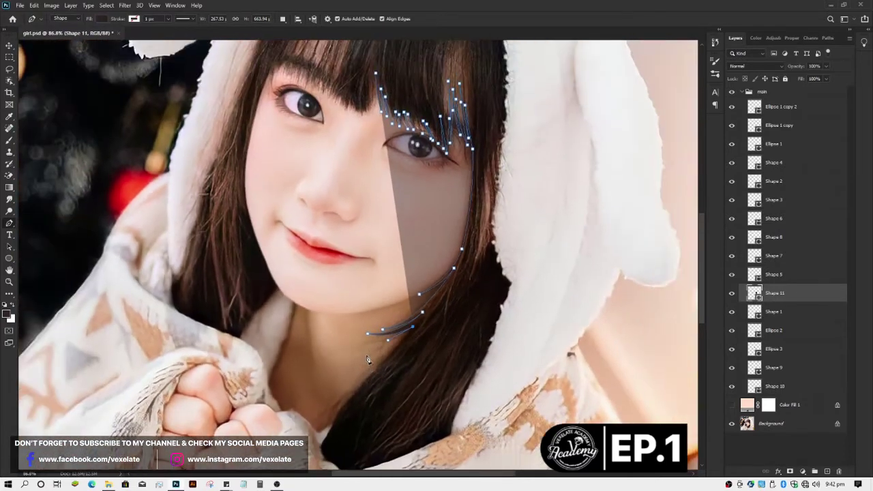
pyautogui.scroll(4, 372, 387)
pyautogui.scroll(2, 373, 387)
# Step: Add anchors down the neck-side hair edge to the hair tip at the sweater
pyautogui.scroll(-3, 362, 369)
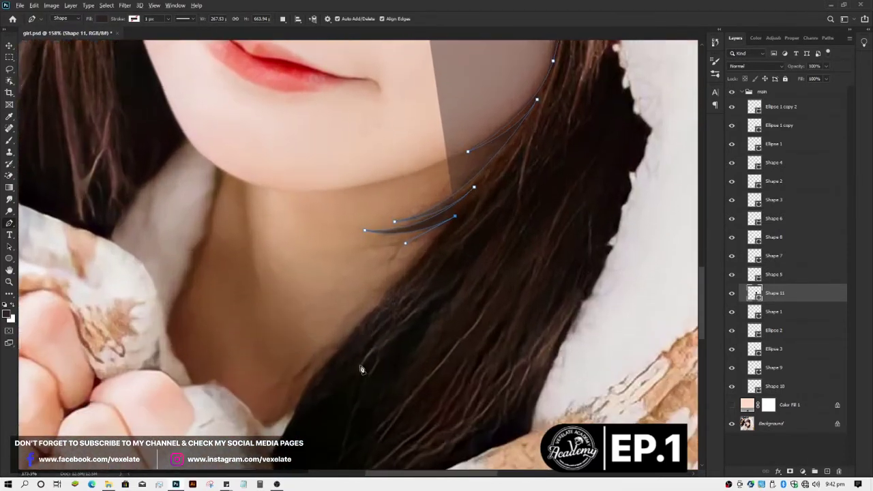
pyautogui.click(371, 303)
pyautogui.moveTo(346, 328); pyautogui.dragTo(317, 361)
pyautogui.scroll(-2, 290, 382)
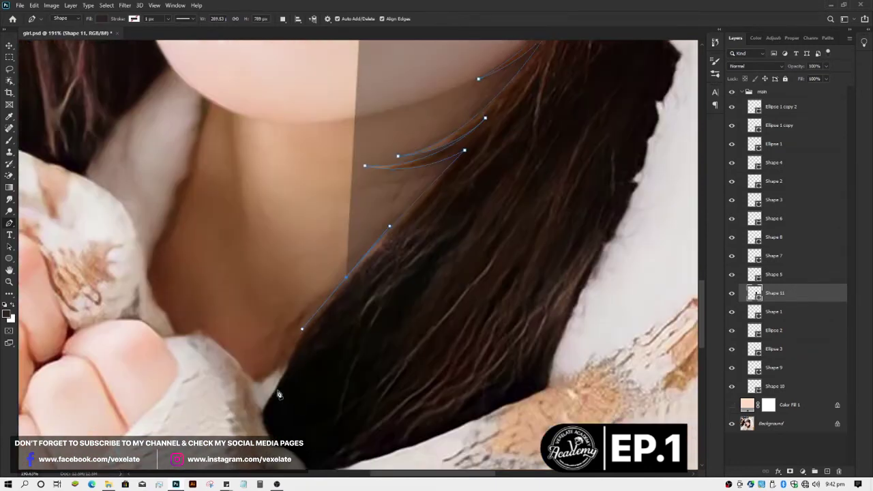
pyautogui.scroll(-2, 266, 372)
pyautogui.click(260, 361)
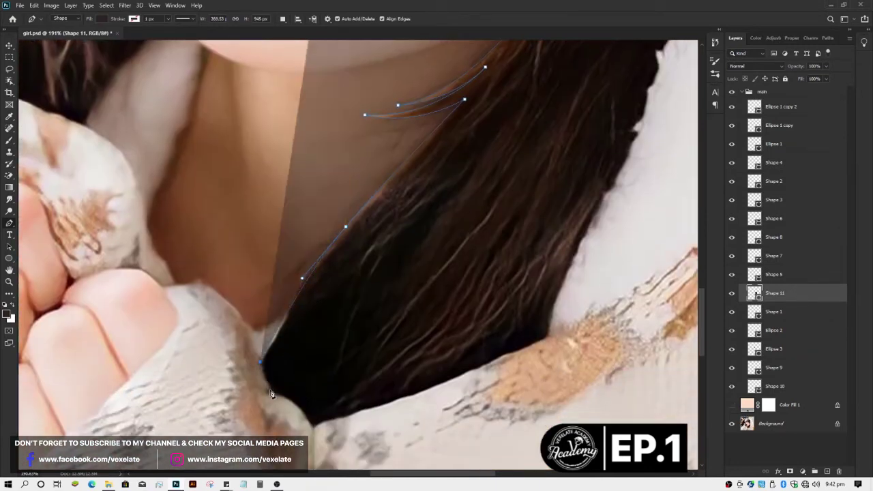
pyautogui.click(270, 390)
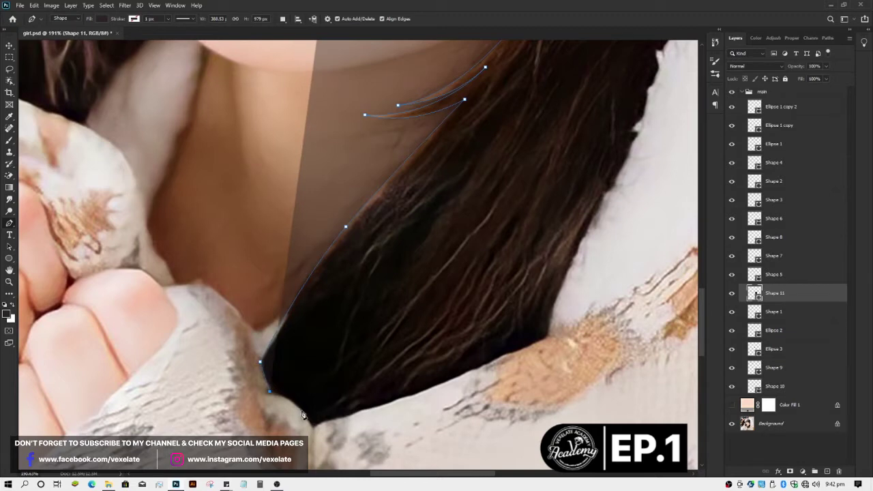
pyautogui.click(311, 421)
pyautogui.click(311, 426)
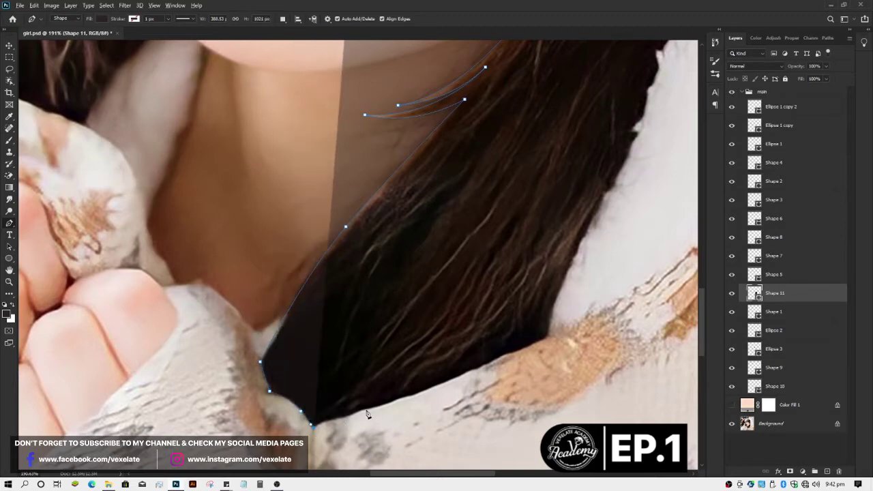
pyautogui.scroll(2, 367, 414)
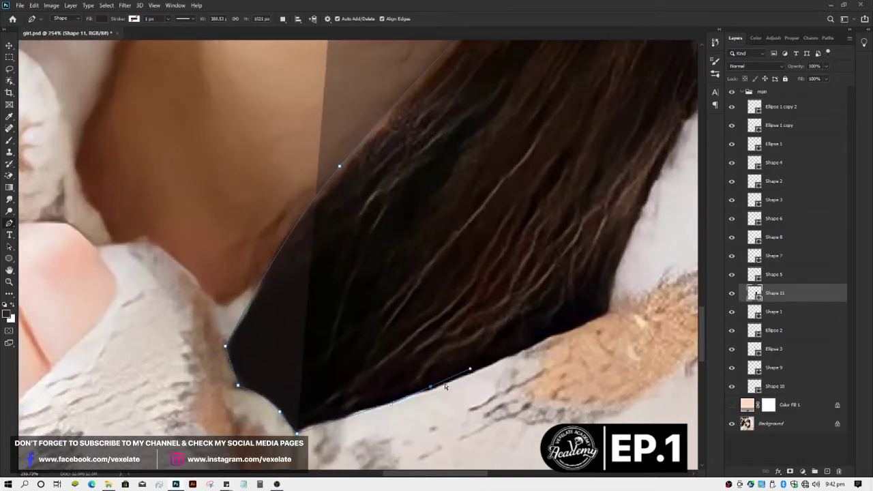
# Step: Curve the path along the hair's lower edge and up its outer edge beside the hood
pyautogui.moveTo(456, 379); pyautogui.dragTo(498, 363)
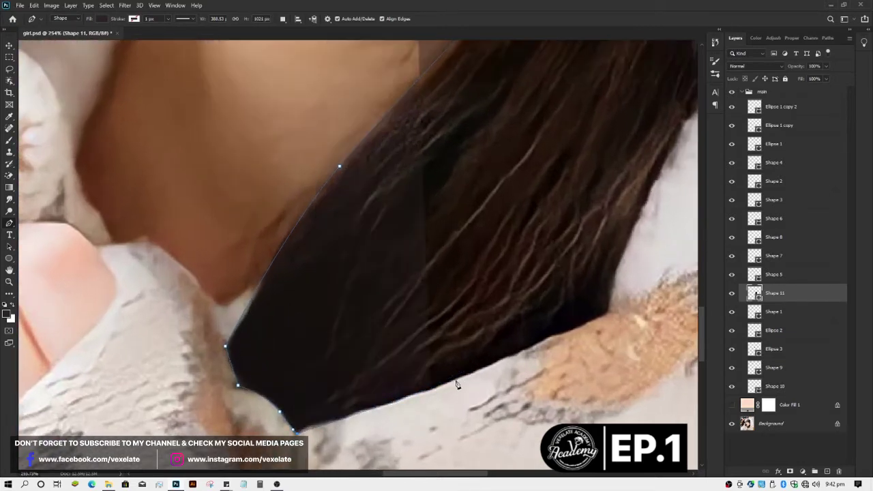
pyautogui.click(610, 317)
pyautogui.scroll(-3, 562, 318)
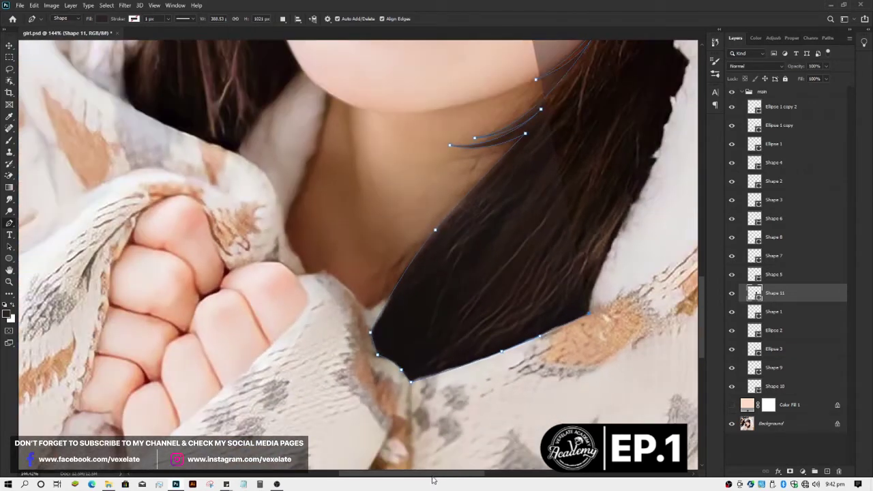
pyautogui.scroll(1, 560, 246)
pyautogui.scroll(2, 555, 259)
pyautogui.scroll(2, 521, 312)
pyautogui.scroll(1, 485, 318)
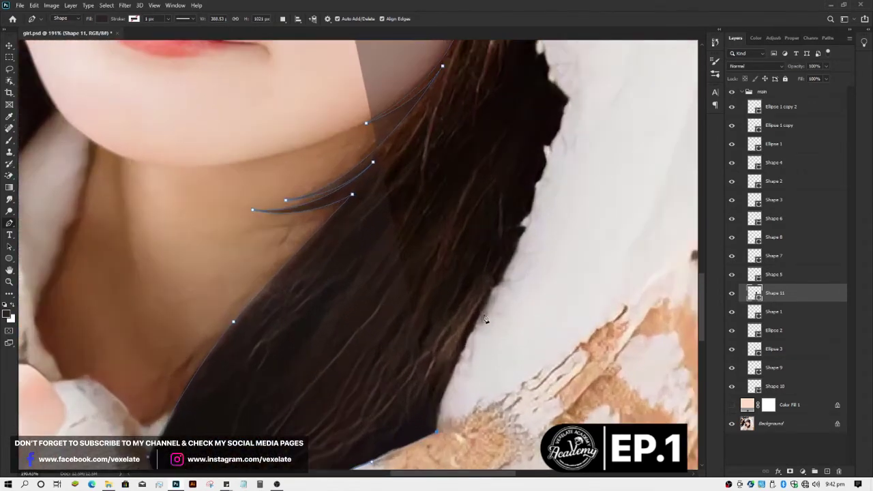
pyautogui.moveTo(497, 281); pyautogui.dragTo(526, 234)
pyautogui.scroll(-2, 526, 235)
pyautogui.scroll(1, 527, 239)
# Step: Reshape the latest hair-edge curve on Shape 11 and extend its top point up the hair edge
pyautogui.scroll(-3, 531, 242)
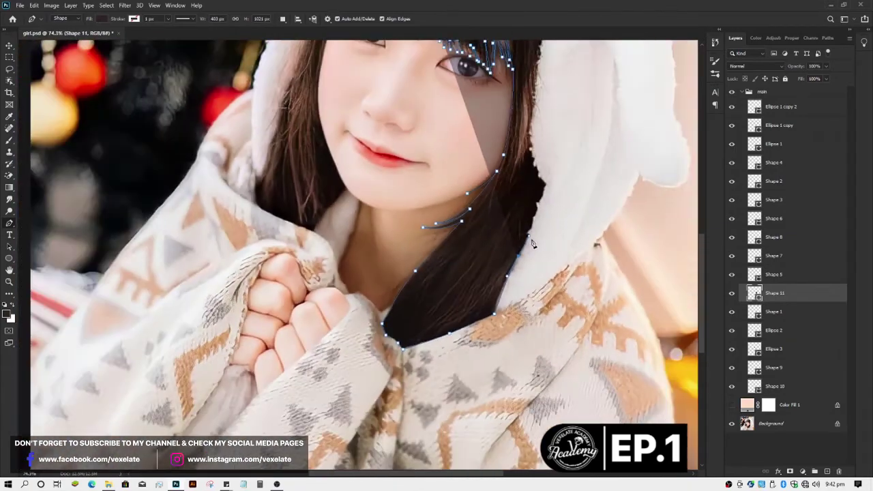
pyautogui.scroll(2, 535, 243)
pyautogui.scroll(2, 536, 244)
pyautogui.scroll(1, 518, 227)
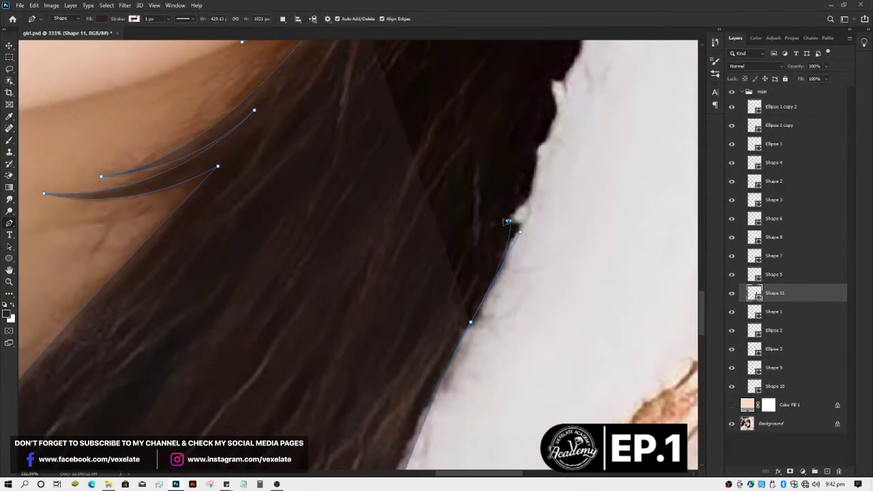
pyautogui.moveTo(508, 221); pyautogui.dragTo(529, 206)
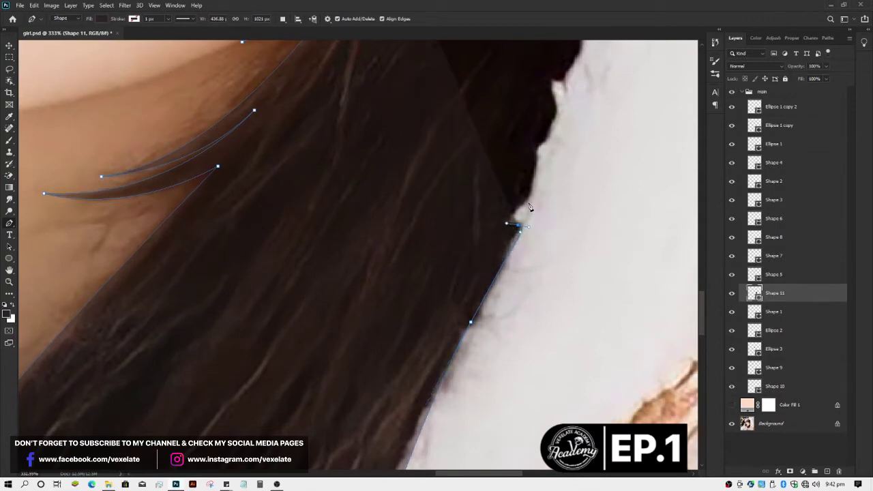
pyautogui.moveTo(518, 205); pyautogui.dragTo(538, 158)
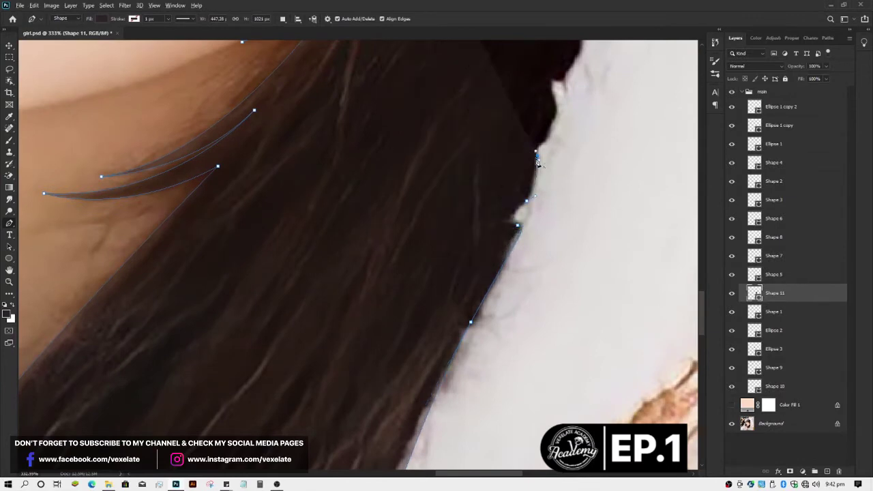
pyautogui.scroll(-2, 539, 184)
pyautogui.scroll(-1, 539, 195)
pyautogui.scroll(-2, 546, 225)
pyautogui.scroll(4, 549, 253)
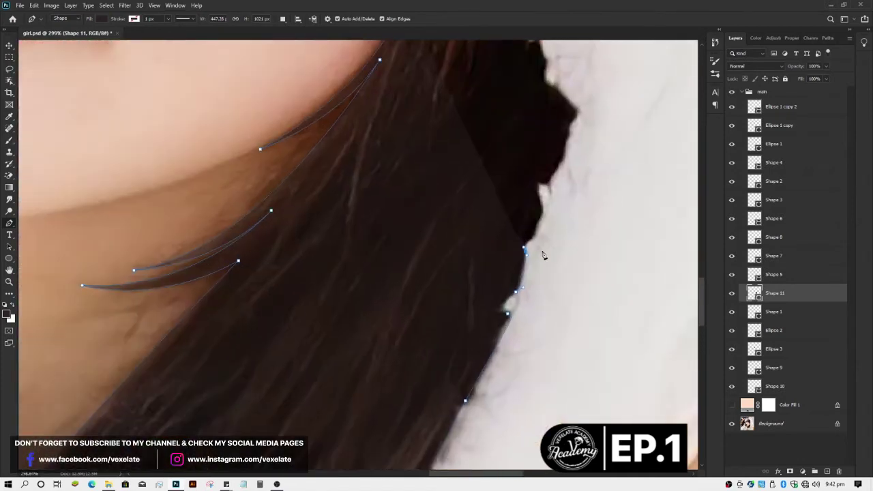
pyautogui.scroll(2, 535, 240)
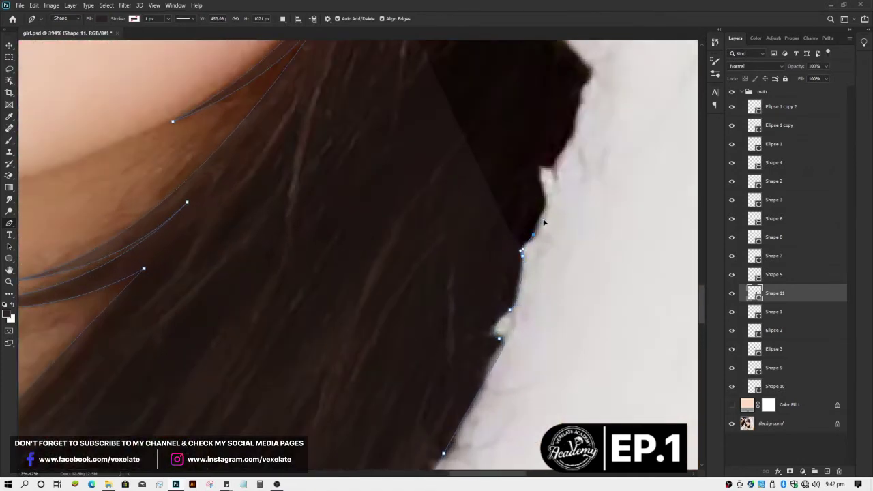
pyautogui.moveTo(544, 222)
pyautogui.mouseDown()
pyautogui.moveTo(537, 172)
pyautogui.moveTo(553, 170)
pyautogui.mouseUp()
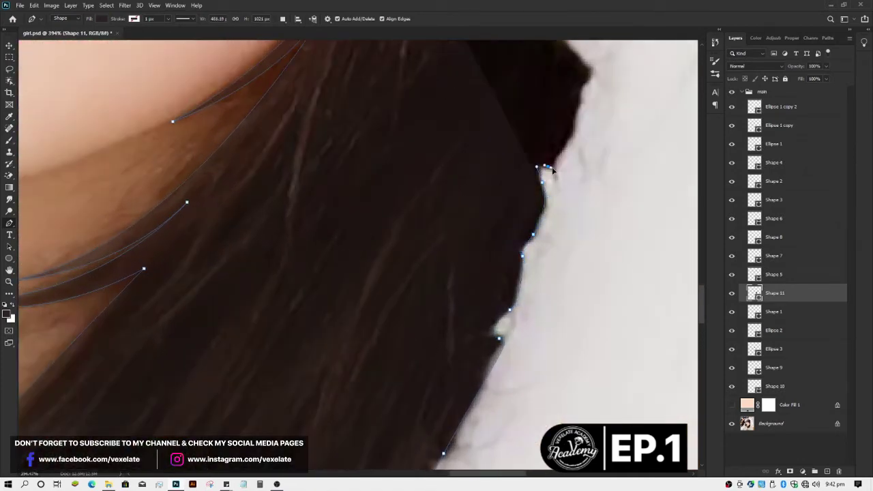
# Step: Add a curved anchor point higher up the right hair edge and fine-tune its curve
pyautogui.scroll(-1, 563, 172)
pyautogui.scroll(-1, 556, 204)
pyautogui.scroll(-1, 553, 246)
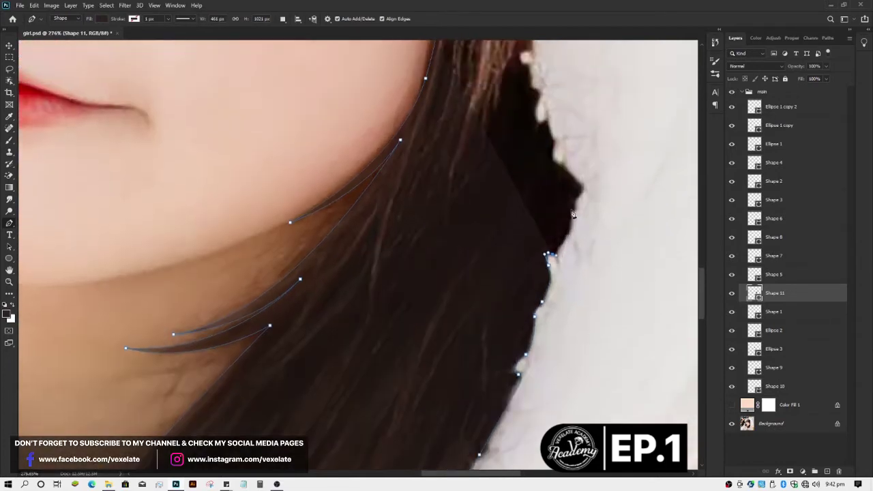
pyautogui.scroll(-1, 577, 269)
pyautogui.scroll(2, 573, 290)
pyautogui.moveTo(549, 248); pyautogui.dragTo(555, 234)
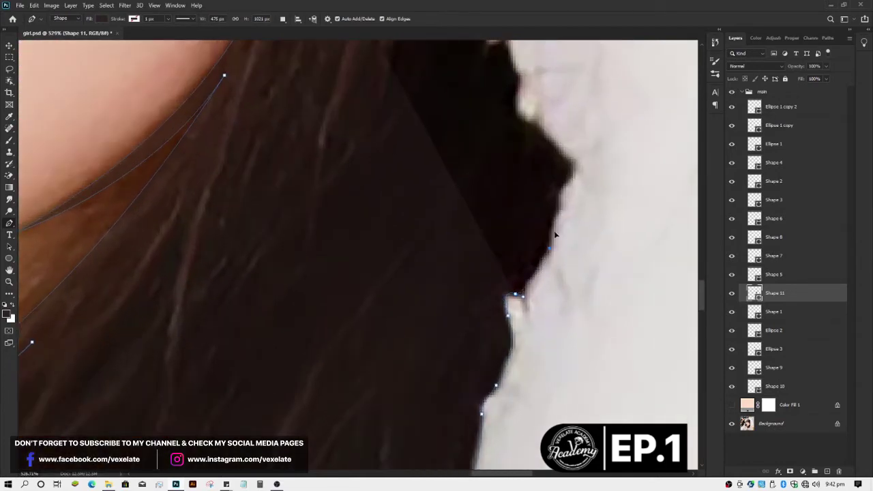
pyautogui.moveTo(570, 179); pyautogui.dragTo(571, 176)
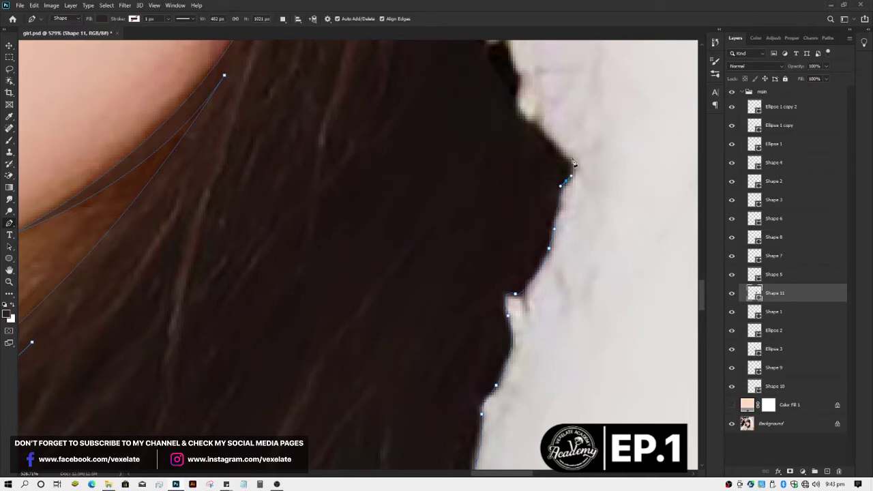
# Step: Place two more outline points following the hair edge, then undo the misplaced last one
pyautogui.scroll(-3, 547, 163)
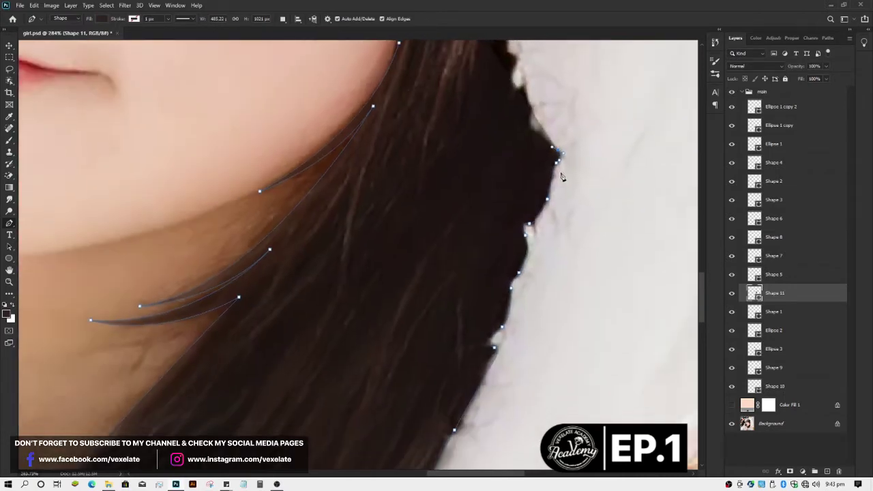
pyautogui.scroll(1, 548, 205)
pyautogui.scroll(1, 550, 243)
pyautogui.scroll(2, 550, 243)
pyautogui.scroll(2, 530, 216)
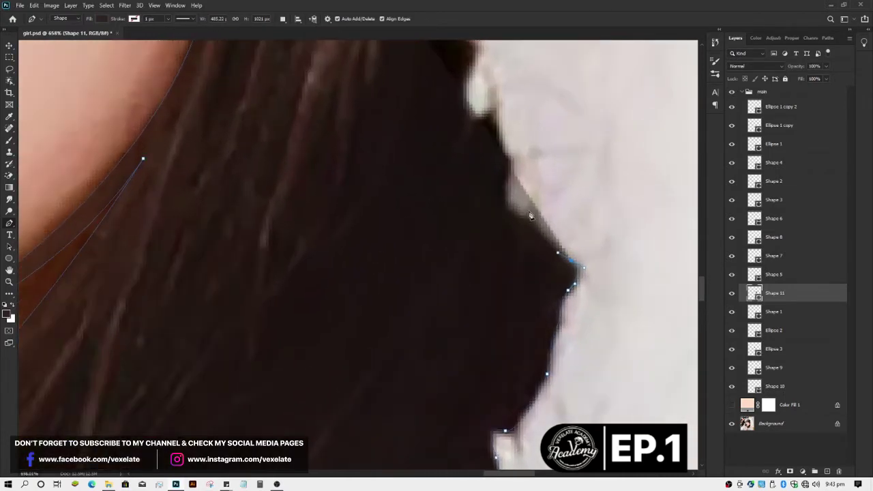
pyautogui.click(506, 191)
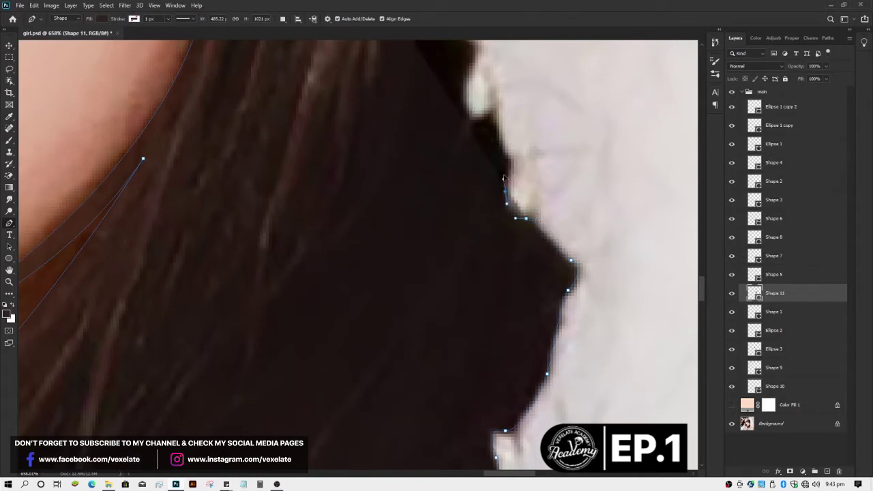
pyautogui.click(506, 168)
pyautogui.scroll(-1, 490, 153)
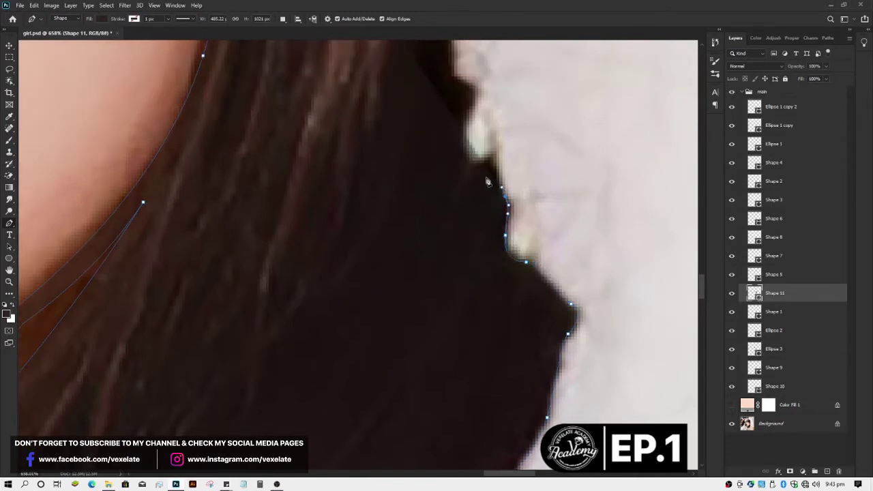
pyautogui.scroll(-2, 488, 191)
pyautogui.scroll(-1, 488, 232)
pyautogui.scroll(-1, 488, 268)
pyautogui.scroll(5, 488, 268)
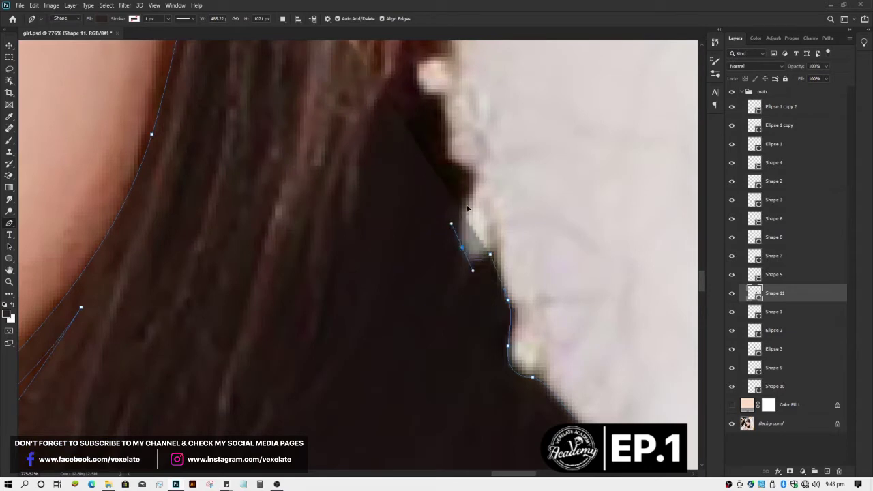
pyautogui.hotkey('ctrl', 'z')
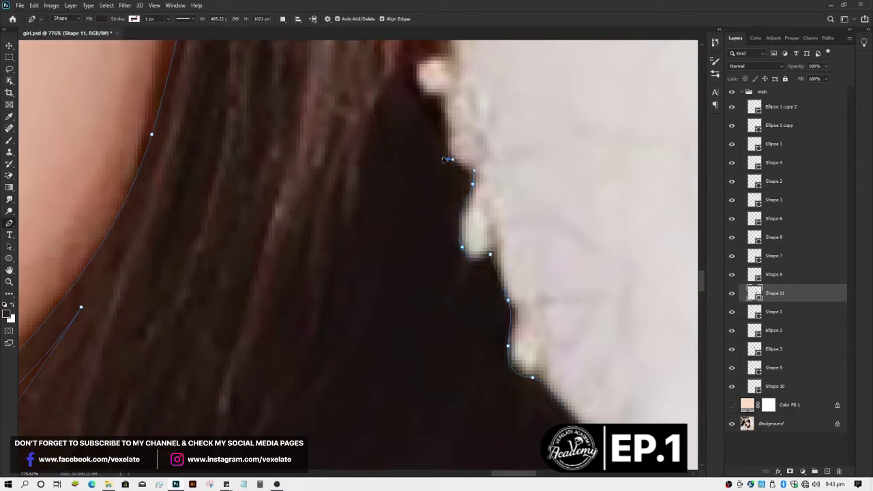
# Step: Trace several more anchor points along the hair's jagged outer edge
pyautogui.scroll(-2, 464, 165)
pyautogui.scroll(-3, 450, 170)
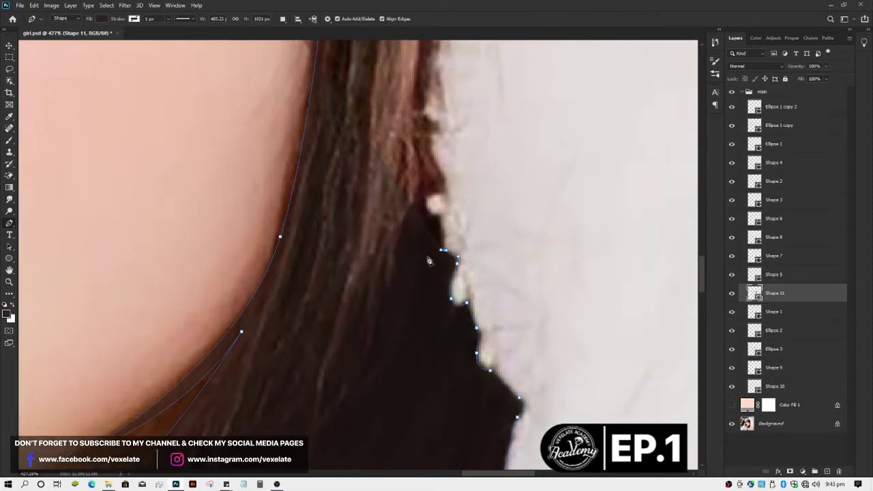
pyautogui.scroll(5, 447, 265)
pyautogui.click(442, 227)
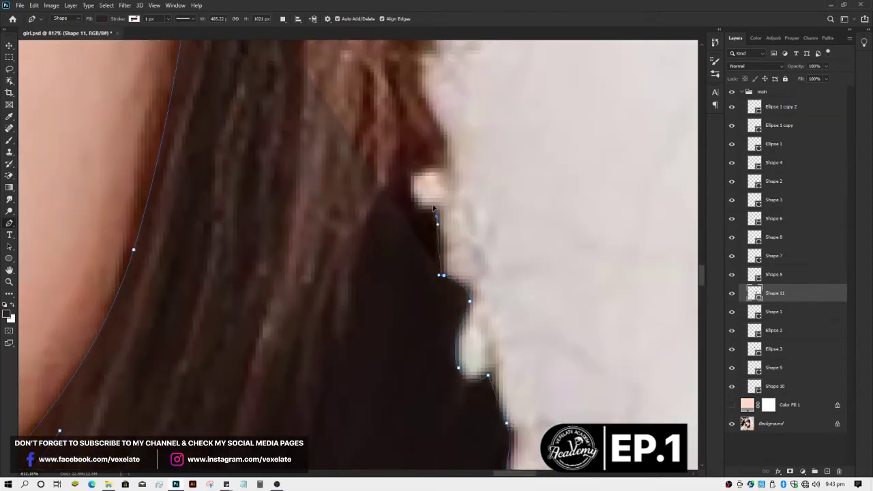
pyautogui.click(430, 205)
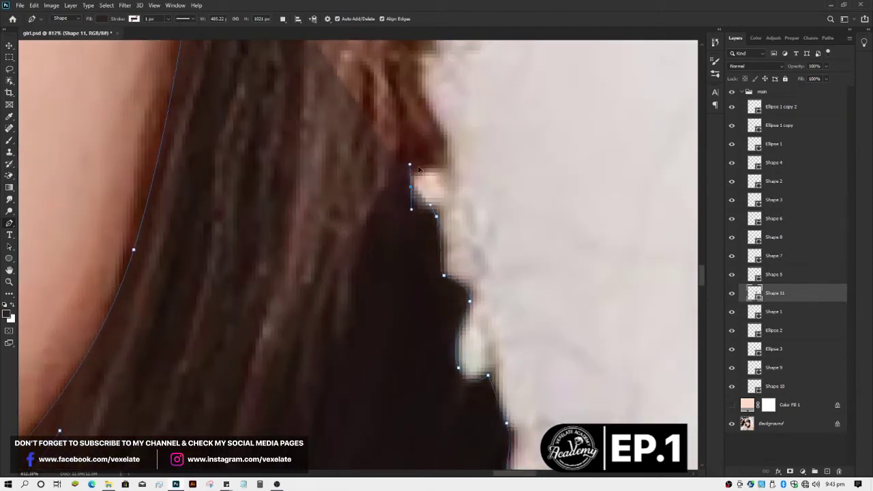
pyautogui.scroll(-5, 448, 173)
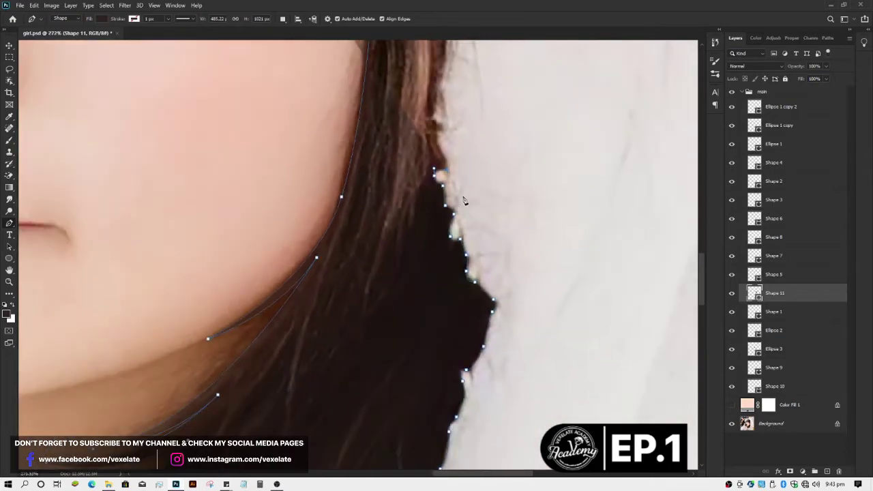
pyautogui.scroll(-2, 463, 194)
pyautogui.scroll(2, 457, 218)
pyautogui.scroll(2, 450, 246)
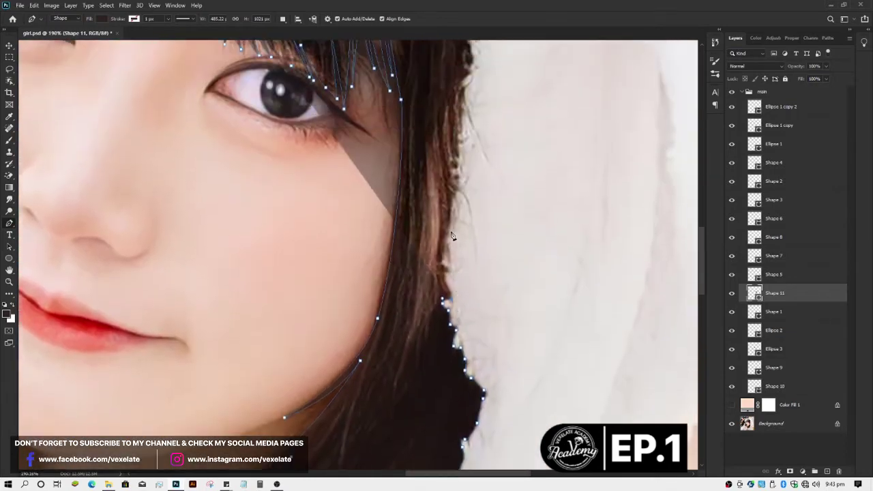
pyautogui.scroll(2, 444, 266)
pyautogui.scroll(2, 440, 276)
pyautogui.scroll(2, 447, 304)
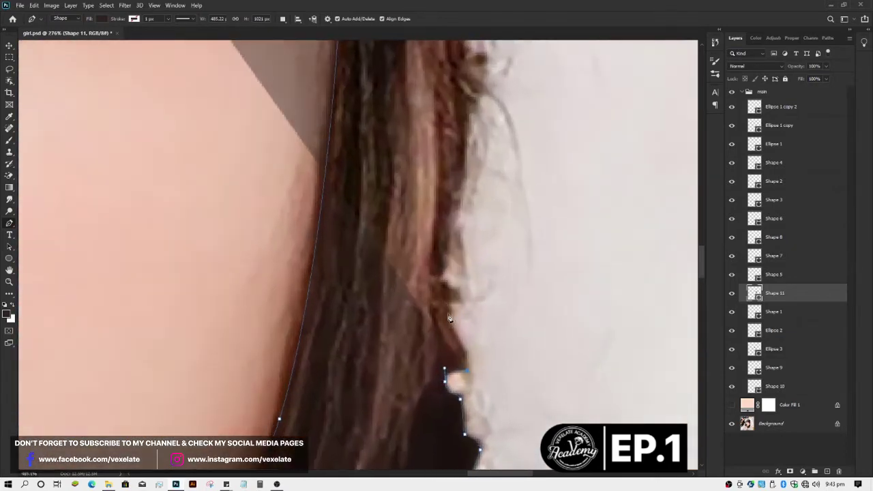
pyautogui.scroll(2, 451, 331)
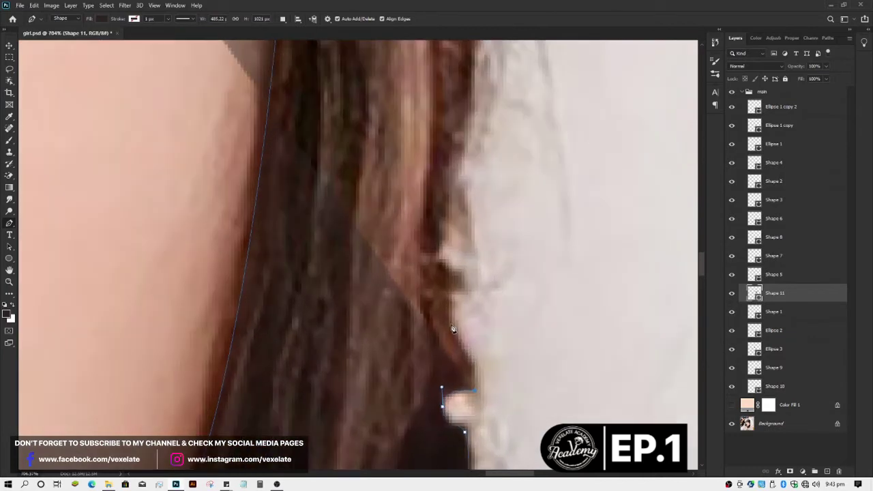
pyautogui.click(436, 290)
pyautogui.click(466, 292)
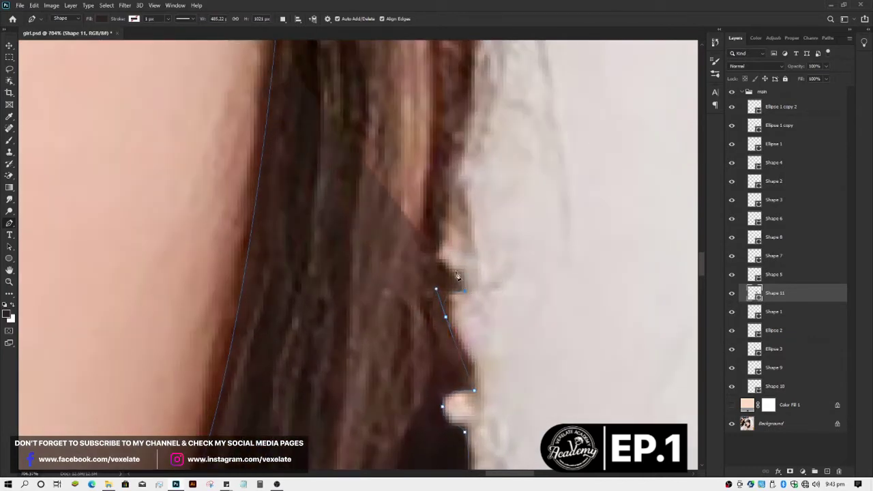
pyautogui.click(450, 275)
# Step: Remove a misplaced anchor and replace it with a new point on the hair edge
pyautogui.scroll(-2, 438, 261)
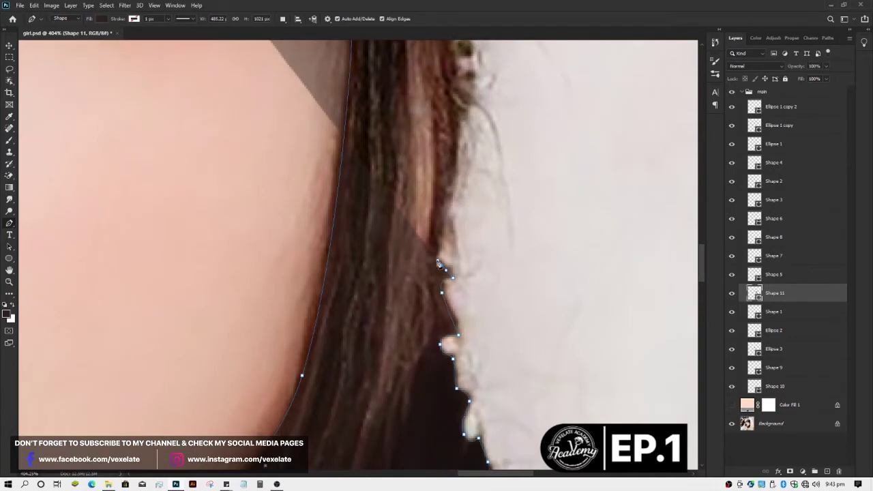
pyautogui.scroll(3, 439, 264)
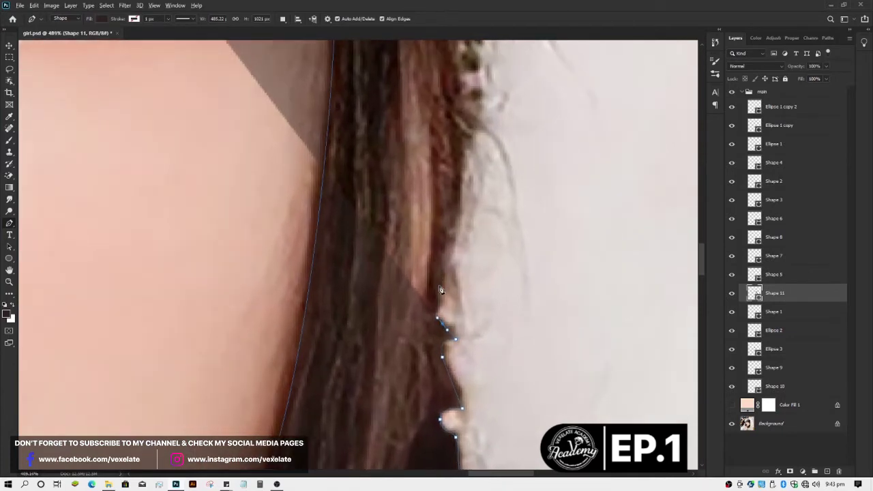
pyautogui.scroll(2, 440, 289)
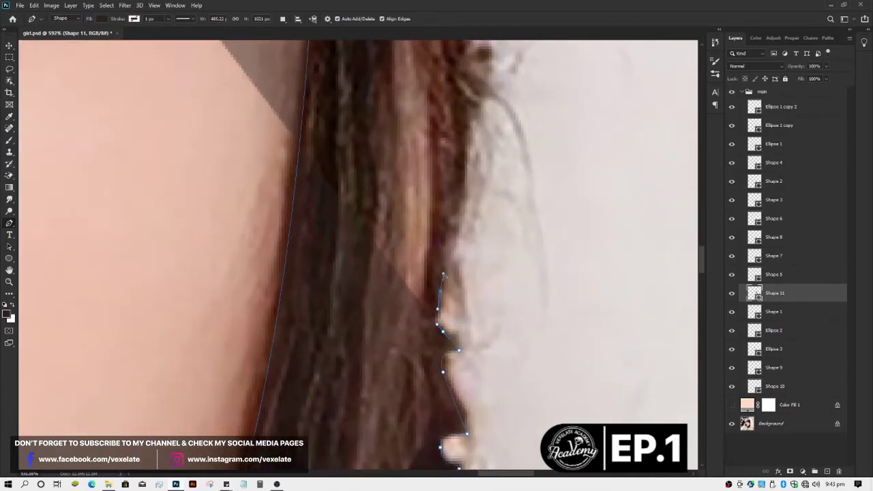
pyautogui.scroll(-5, 443, 276)
pyautogui.scroll(-3, 448, 275)
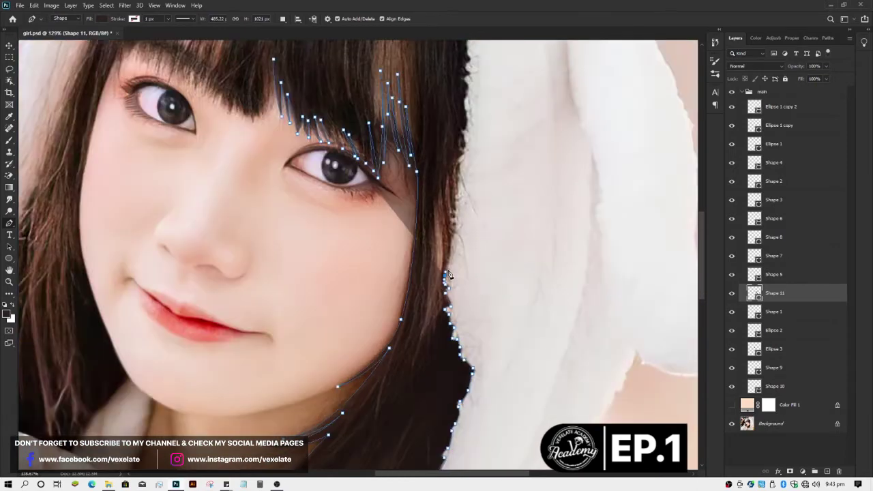
pyautogui.scroll(1, 449, 280)
pyautogui.scroll(2, 450, 287)
pyautogui.scroll(2, 452, 300)
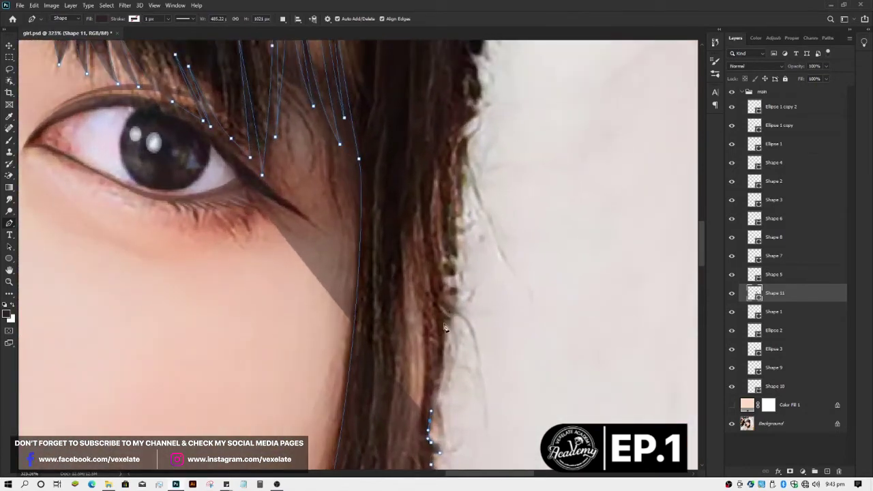
pyautogui.hotkey('ctrl', 'z')
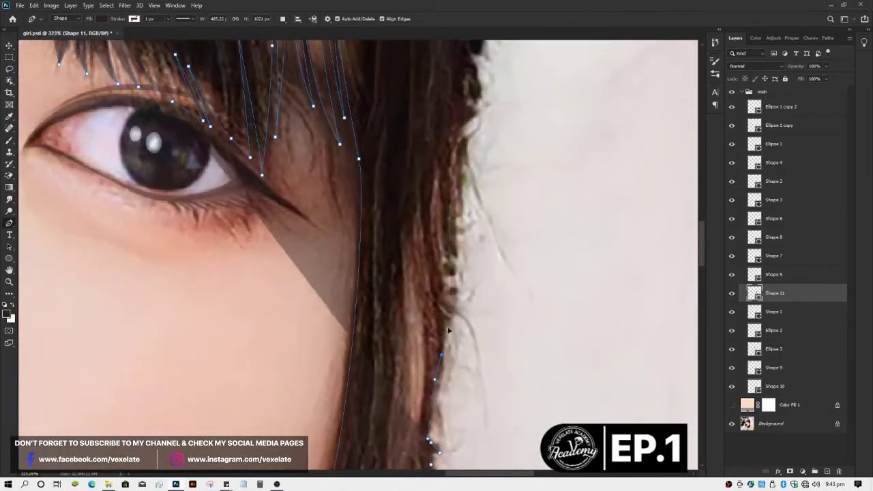
pyautogui.click(446, 322)
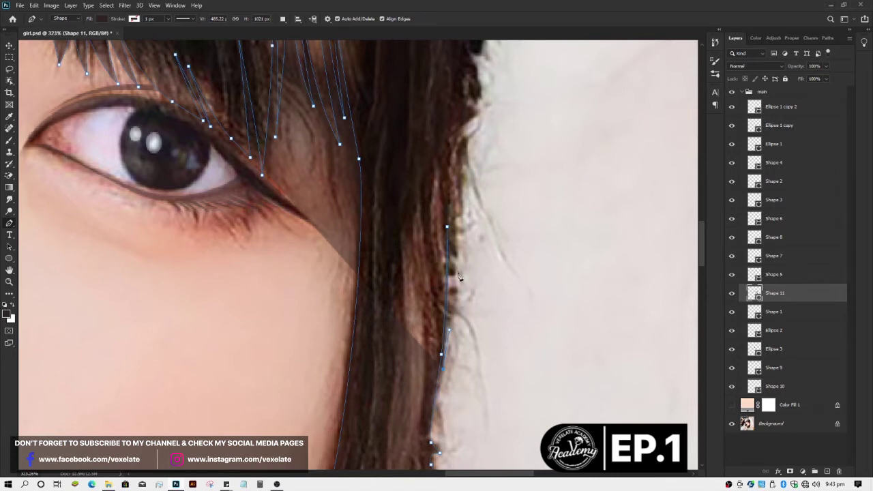
# Step: Continue the open outline with two points up the hair edge toward eye level
pyautogui.scroll(-3, 458, 275)
pyautogui.scroll(2, 456, 307)
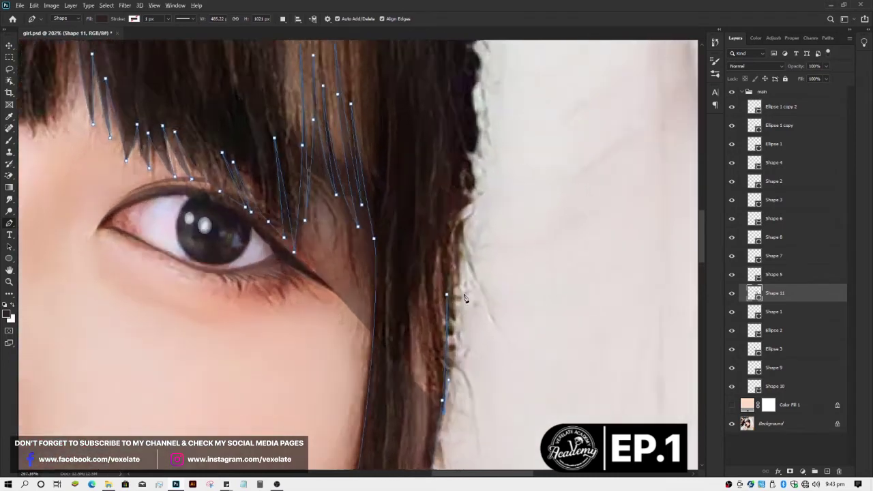
pyautogui.scroll(1, 455, 325)
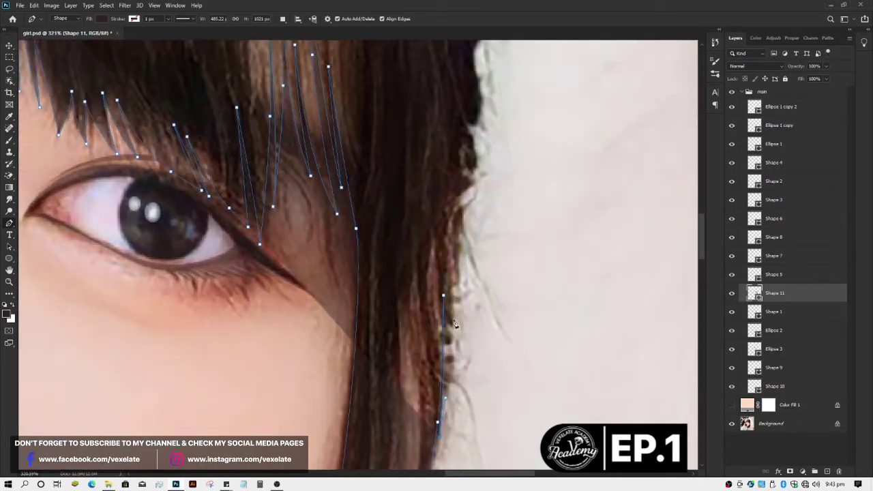
pyautogui.click(455, 214)
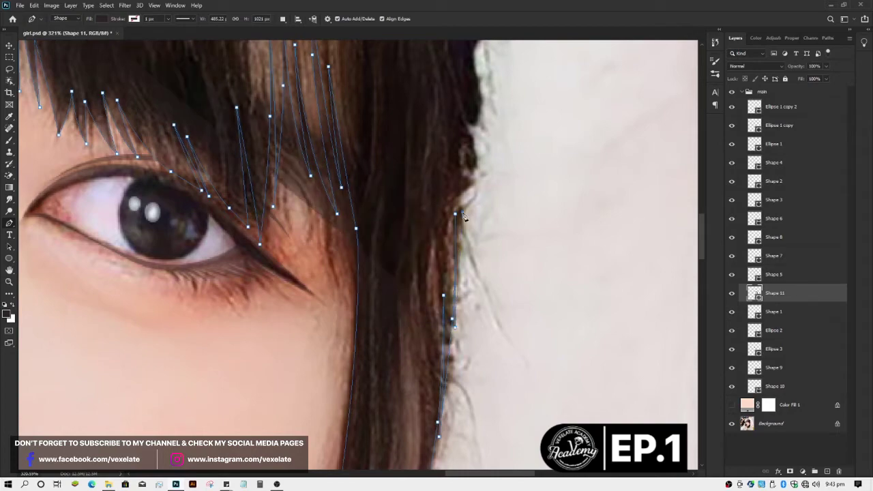
pyautogui.scroll(-3, 462, 216)
pyautogui.scroll(-1, 464, 232)
pyautogui.scroll(2, 468, 266)
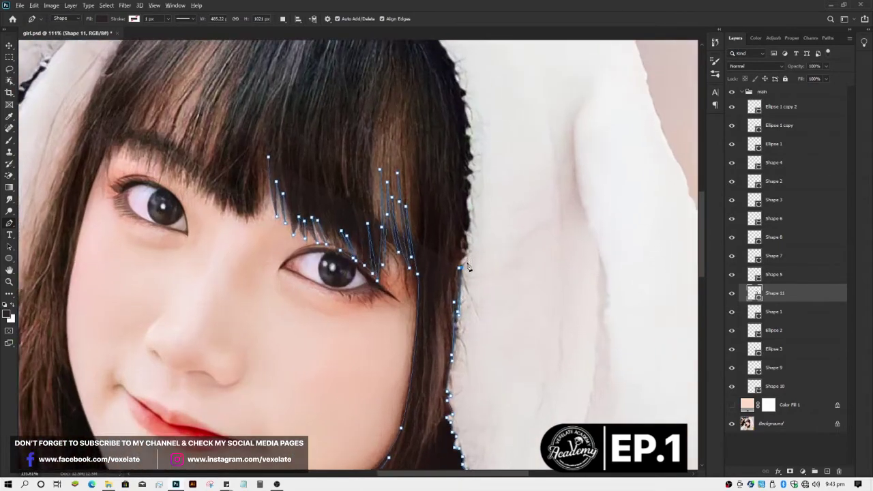
pyautogui.scroll(4, 468, 266)
pyautogui.scroll(2, 454, 276)
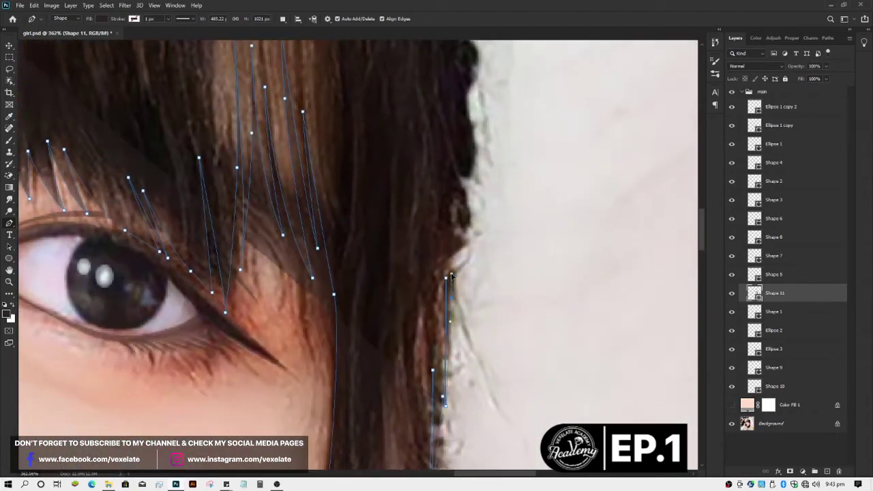
pyautogui.click(470, 202)
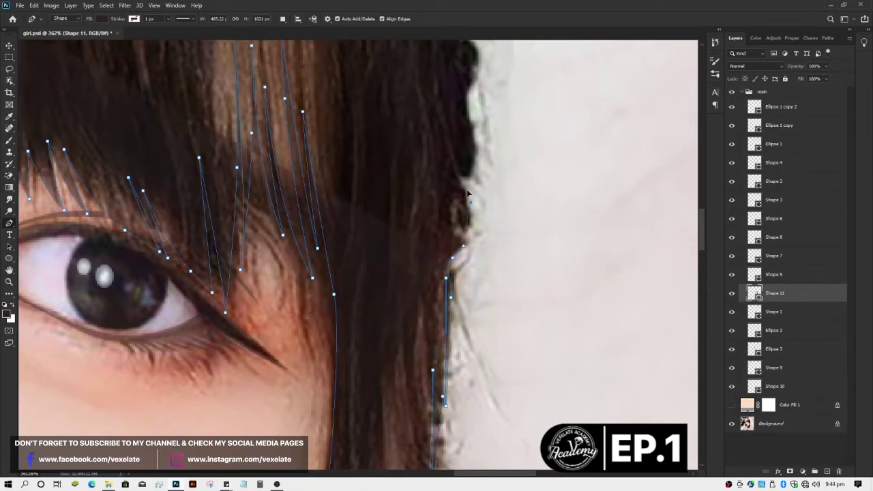
pyautogui.scroll(-2, 475, 171)
# Step: Bring the hood top into view and anchor Shape 11 on the hair edge beside the hood
pyautogui.scroll(-2, 478, 184)
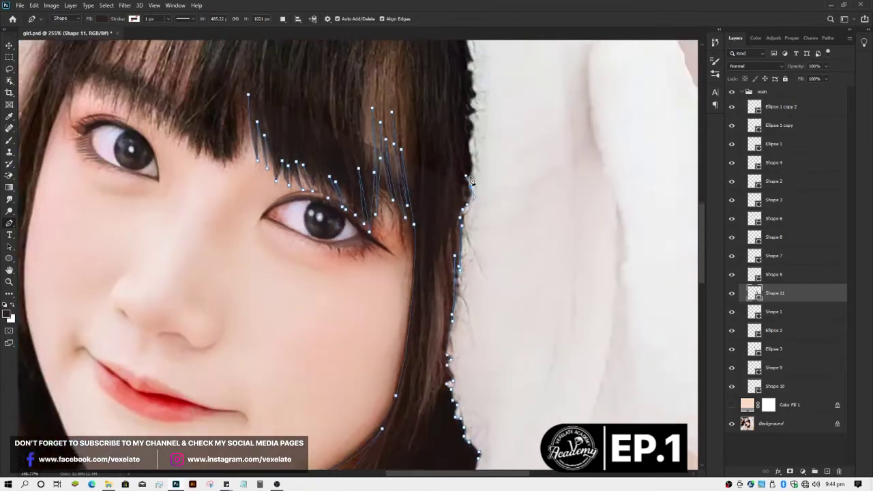
pyautogui.scroll(-2, 481, 201)
pyautogui.scroll(-1, 478, 217)
pyautogui.moveTo(478, 217); pyautogui.dragTo(476, 271)
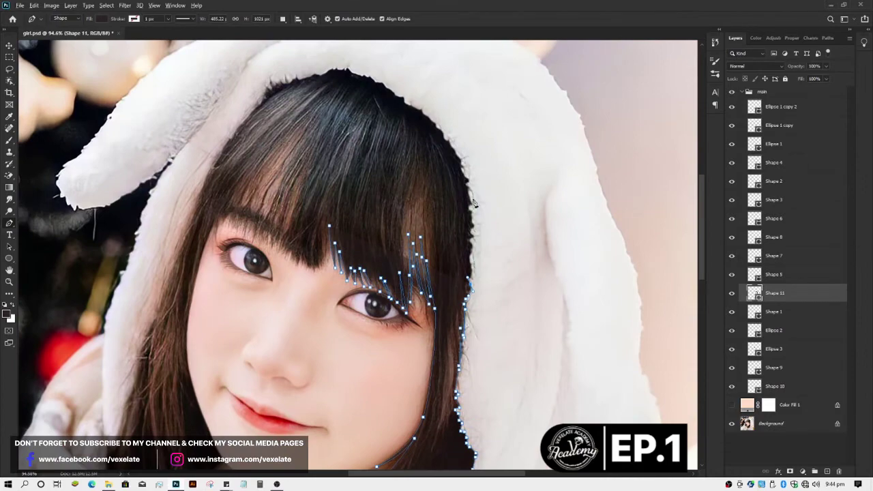
pyautogui.scroll(2, 475, 247)
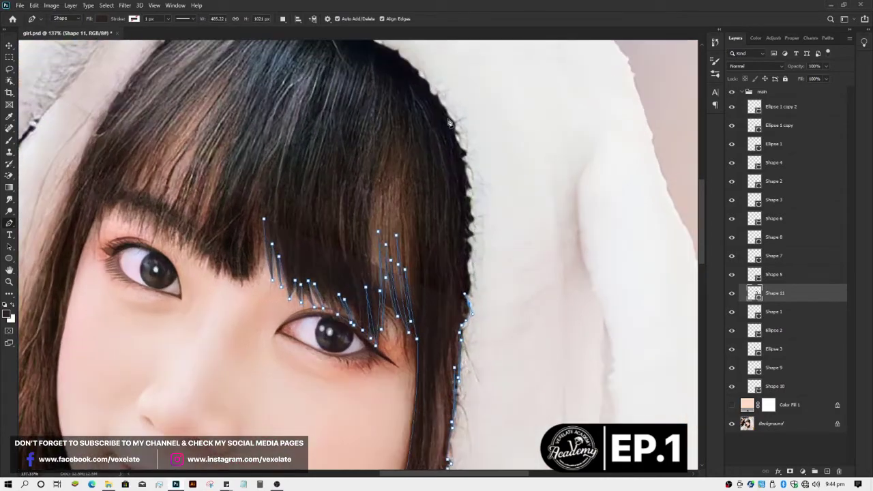
pyautogui.scroll(-2, 441, 120)
pyautogui.scroll(2, 450, 198)
pyautogui.scroll(2, 462, 272)
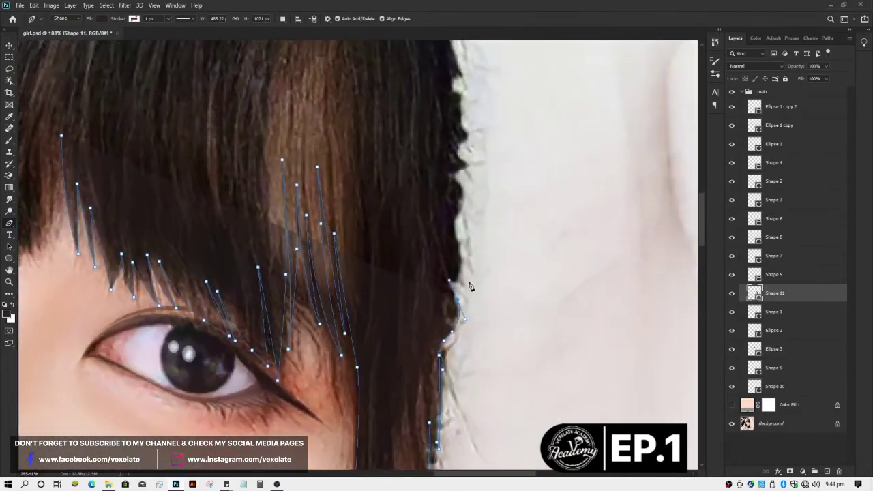
pyautogui.click(457, 227)
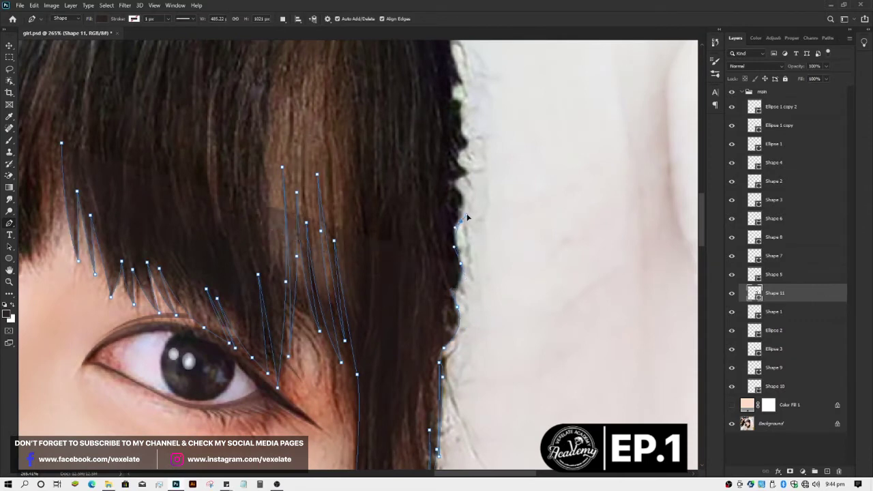
pyautogui.click(453, 183)
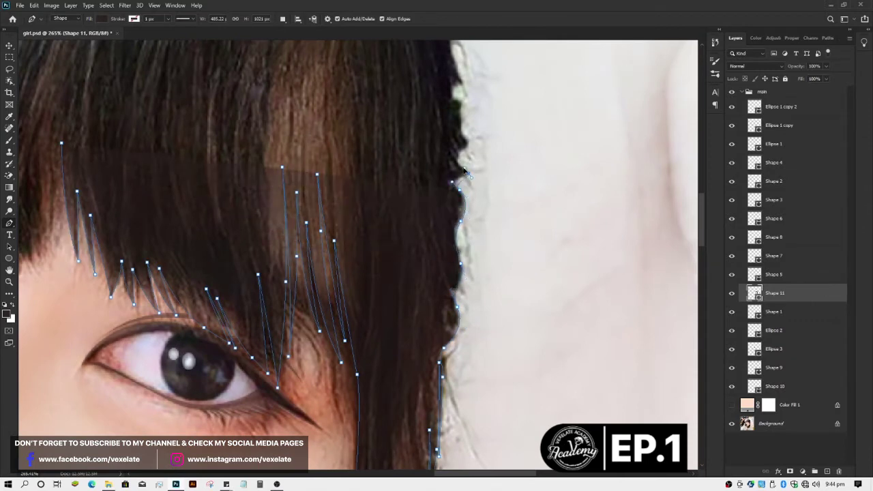
# Step: Add curved anchors following the hair edge upward against the white fur
pyautogui.scroll(-1, 463, 170)
pyautogui.scroll(-1, 462, 205)
pyautogui.scroll(2, 464, 204)
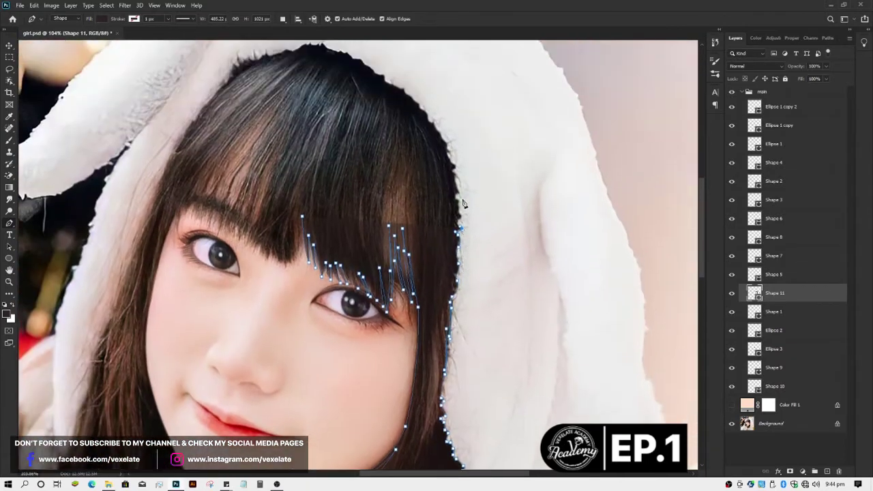
pyautogui.scroll(1, 462, 203)
pyautogui.scroll(1, 461, 205)
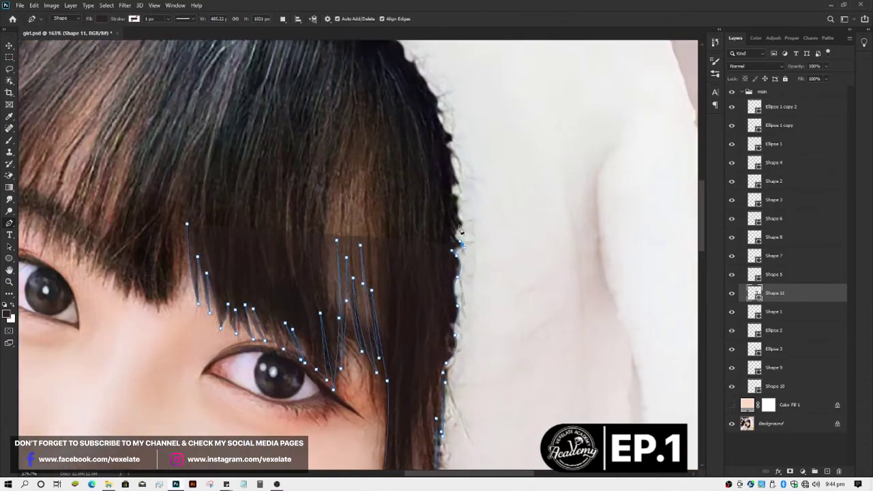
pyautogui.scroll(2, 460, 211)
pyautogui.scroll(1, 455, 239)
pyautogui.moveTo(446, 247); pyautogui.dragTo(459, 230)
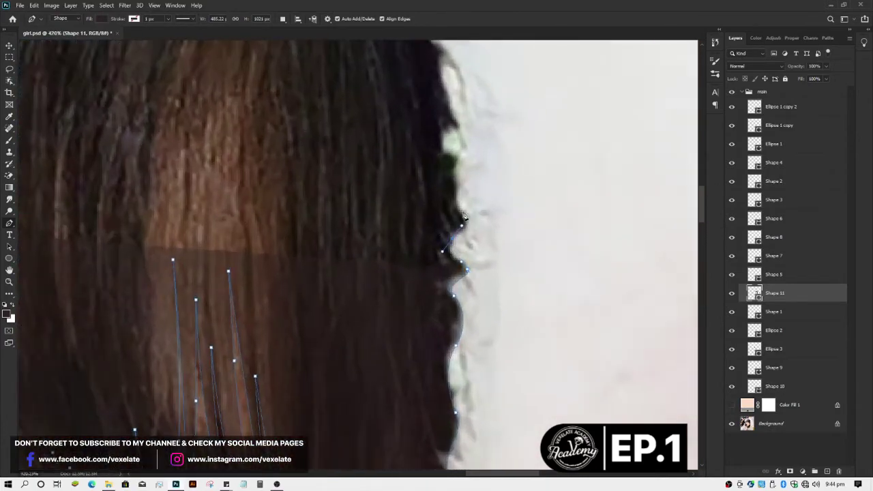
pyautogui.moveTo(448, 192); pyautogui.dragTo(458, 204)
pyautogui.moveTo(446, 153); pyautogui.dragTo(459, 158)
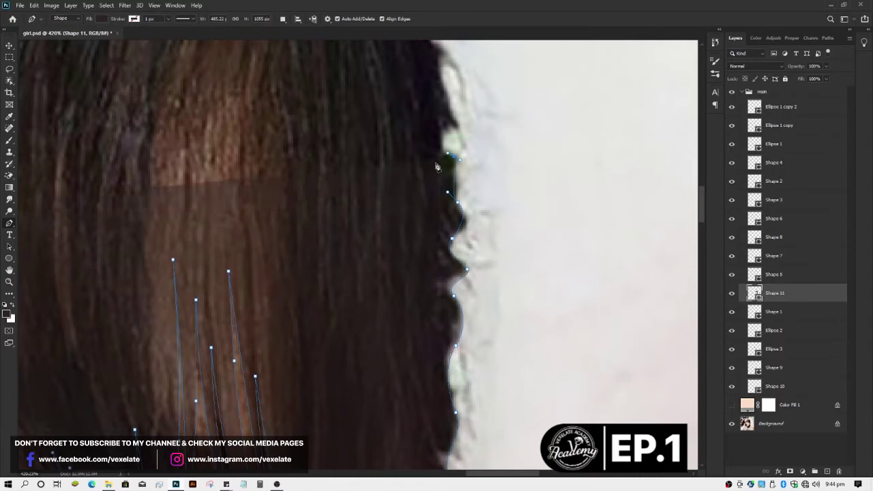
pyautogui.scroll(-3, 437, 166)
pyautogui.scroll(2, 447, 204)
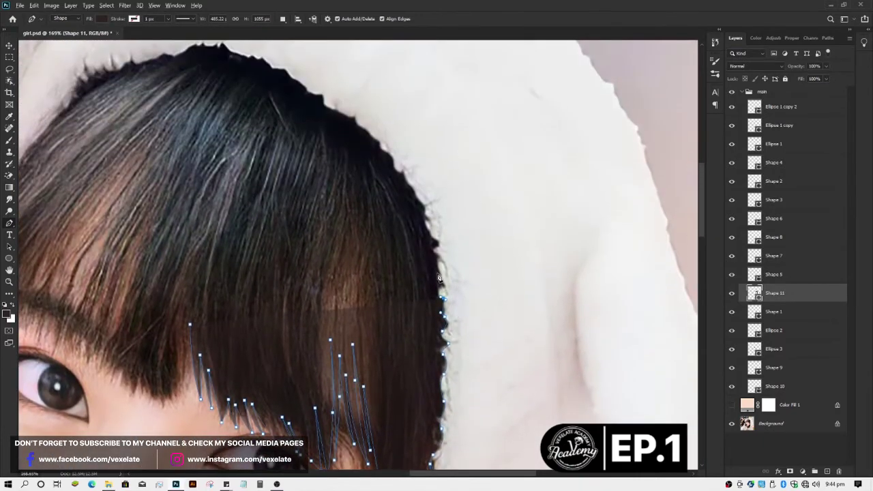
pyautogui.scroll(2, 439, 276)
pyautogui.scroll(1, 442, 293)
pyautogui.moveTo(444, 305); pyautogui.dragTo(450, 301)
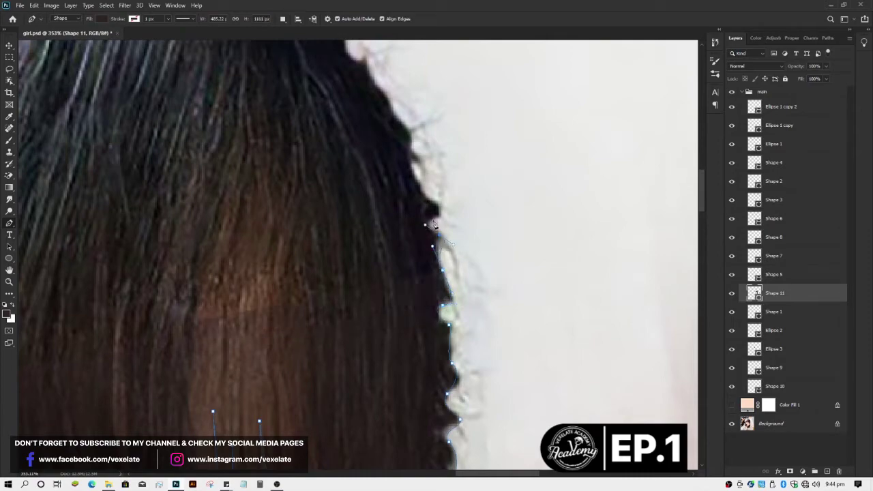
pyautogui.moveTo(431, 218); pyautogui.dragTo(436, 208)
pyautogui.click(427, 194)
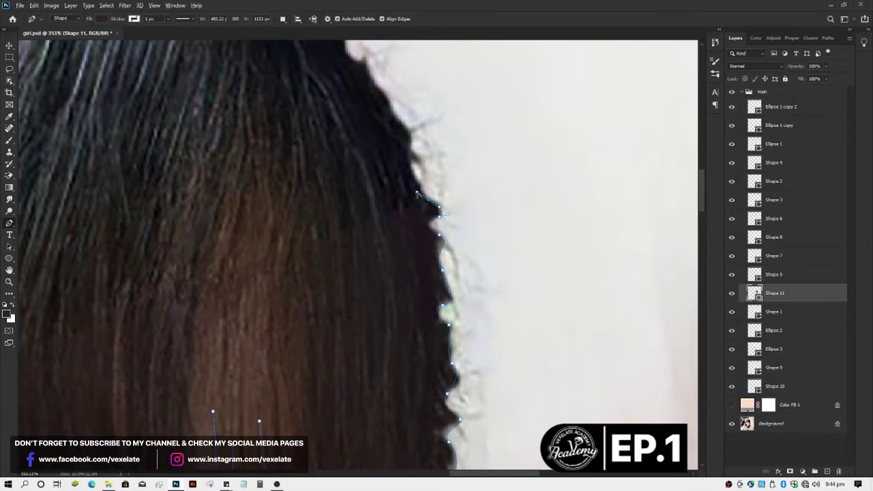
# Step: Continue the outline toward the crown, including where the hair meets the hood
pyautogui.scroll(-3, 419, 198)
pyautogui.scroll(-2, 417, 218)
pyautogui.scroll(3, 414, 239)
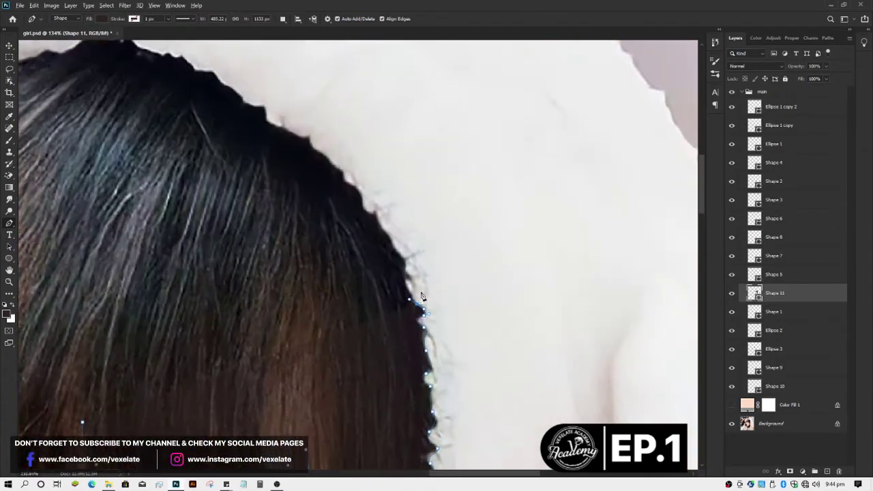
pyautogui.scroll(3, 409, 273)
pyautogui.click(401, 255)
pyautogui.click(399, 240)
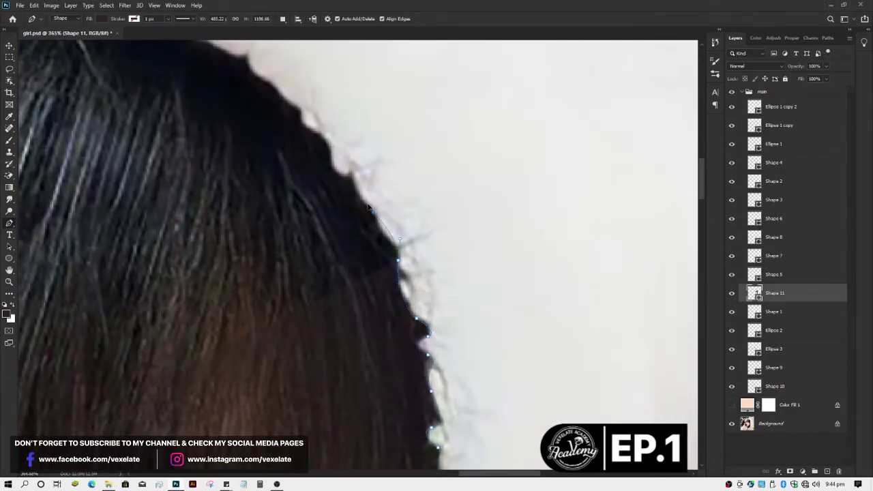
pyautogui.click(359, 196)
pyautogui.click(352, 180)
pyautogui.scroll(-3, 348, 198)
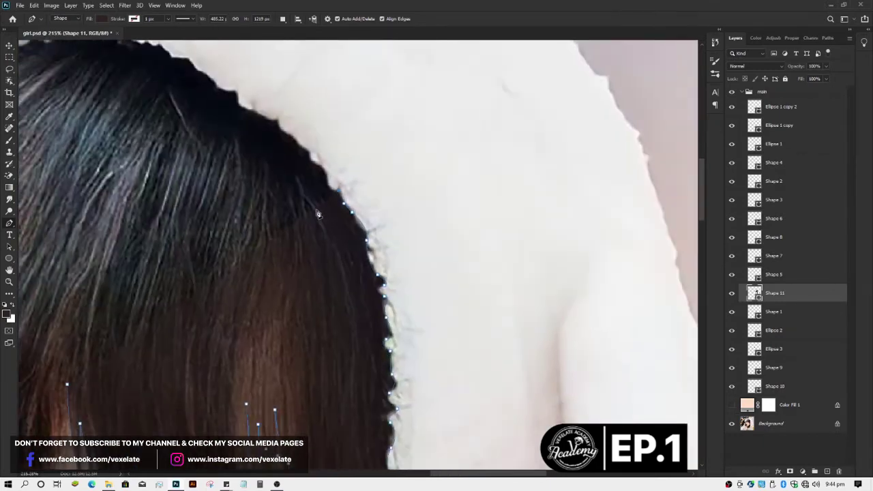
pyautogui.scroll(3, 396, 294)
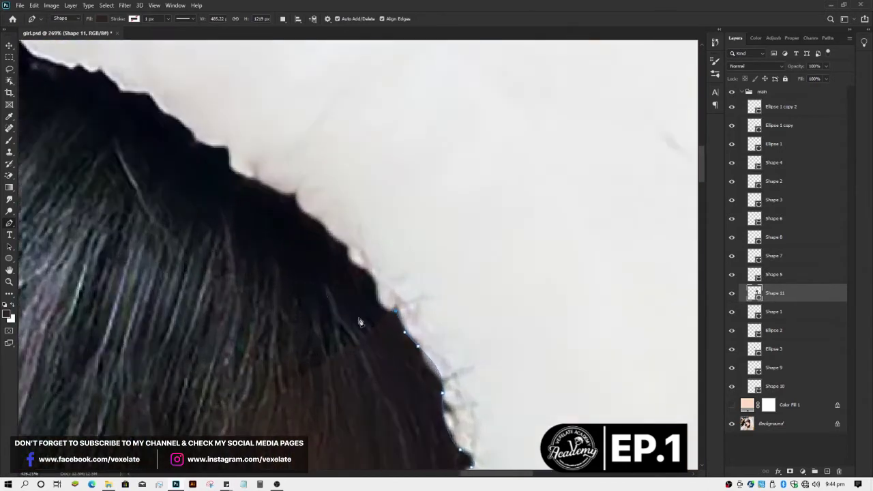
pyautogui.scroll(2, 396, 294)
pyautogui.click(400, 304)
pyautogui.click(396, 283)
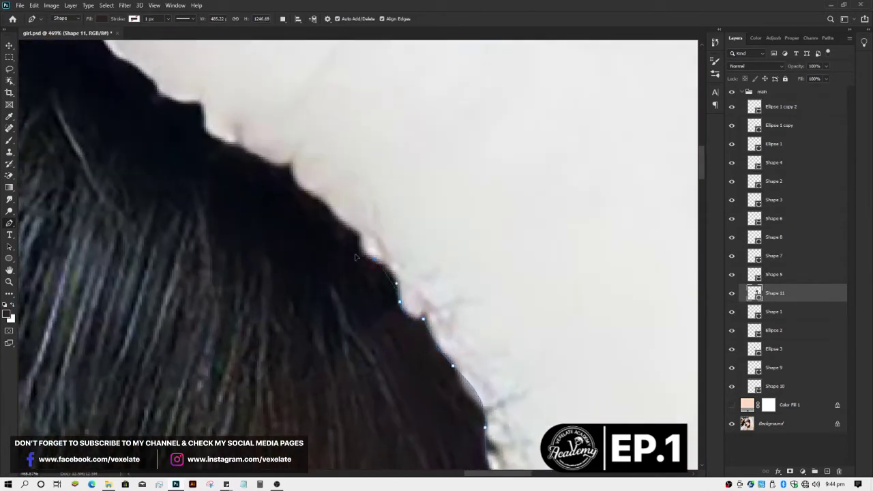
pyautogui.click(311, 217)
# Step: Trace the jagged hair step against the hood and along the hair's top edge
pyautogui.scroll(-2, 273, 239)
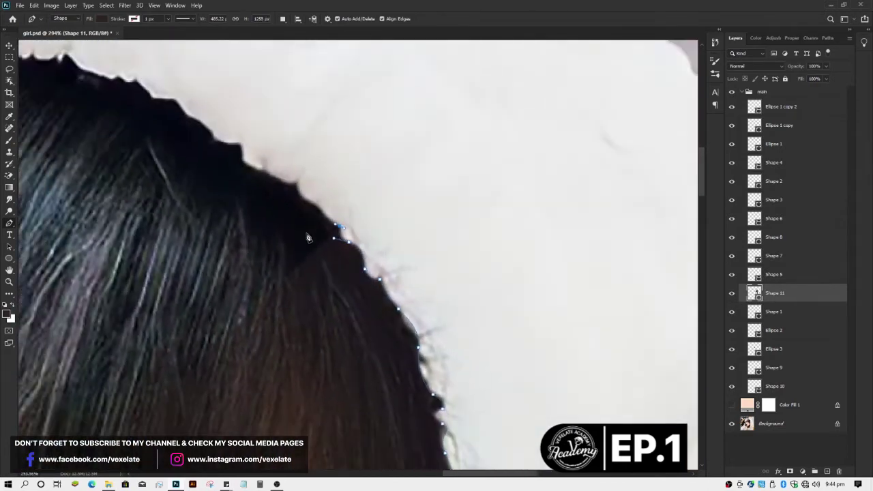
pyautogui.scroll(4, 273, 266)
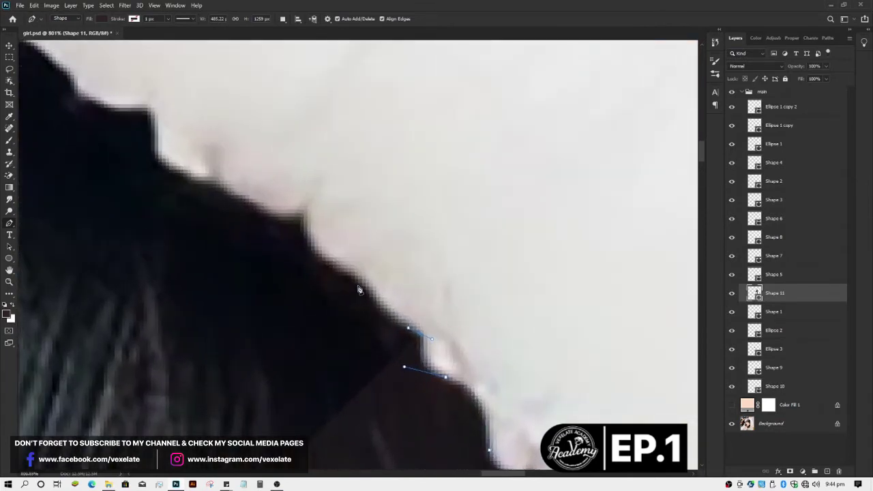
pyautogui.click(357, 281)
pyautogui.click(305, 260)
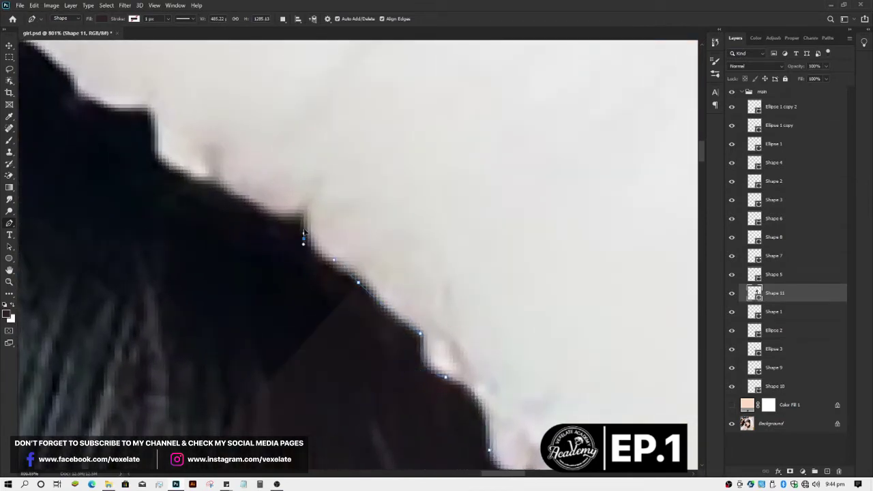
pyautogui.click(302, 239)
pyautogui.click(302, 217)
pyautogui.scroll(1, 271, 227)
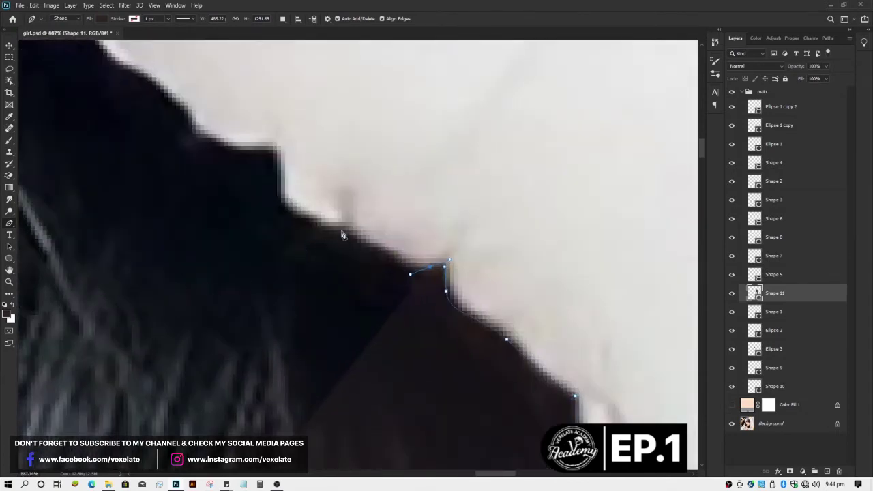
pyautogui.scroll(-1, 277, 200)
pyautogui.scroll(-1, 267, 191)
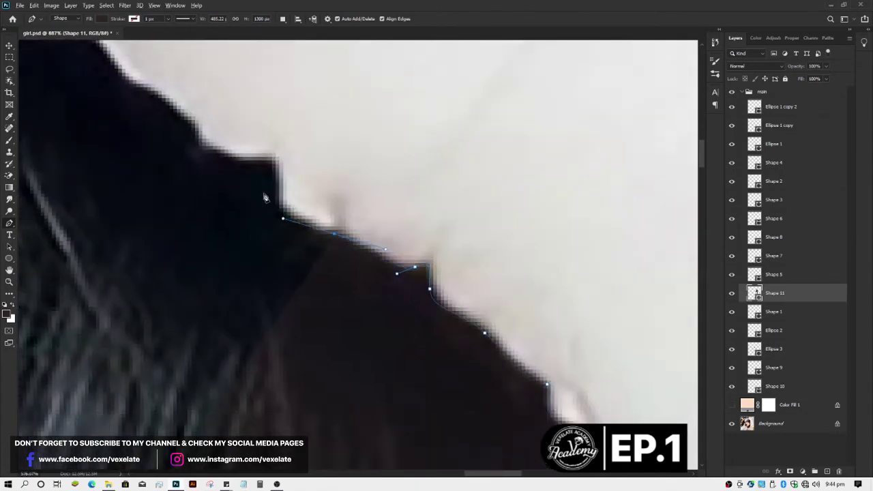
pyautogui.scroll(-2, 259, 201)
pyautogui.scroll(-1, 235, 259)
pyautogui.scroll(6, 230, 272)
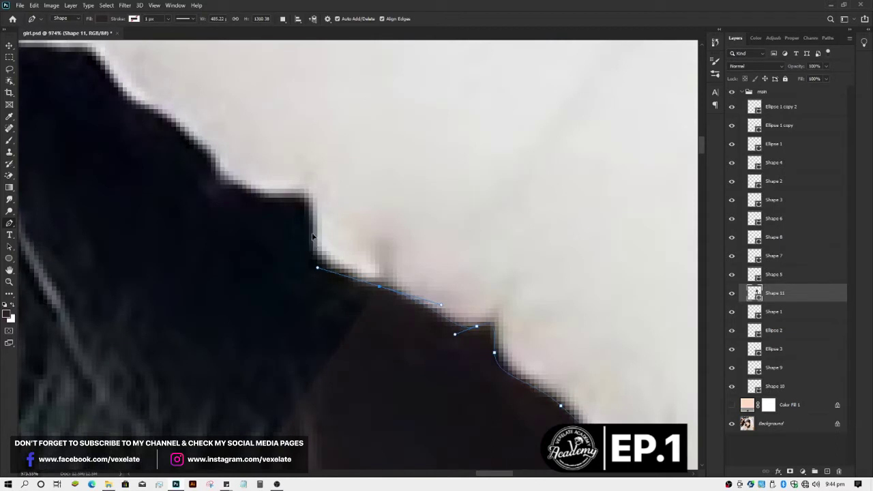
pyautogui.click(308, 199)
pyautogui.click(275, 198)
# Step: Pan left and extend the outline up-left along the hair edge with a curved anchor
pyautogui.scroll(-2, 235, 211)
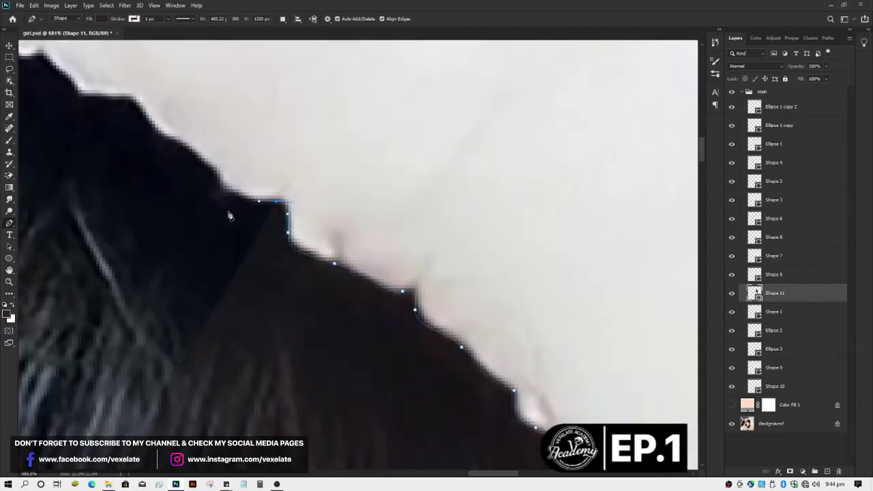
pyautogui.scroll(-2, 229, 217)
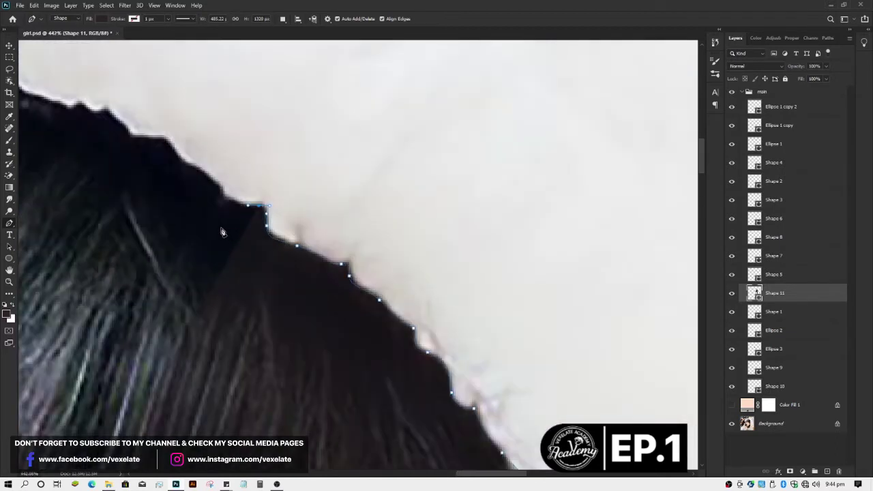
pyautogui.moveTo(221, 233)
pyautogui.mouseDown()
pyautogui.moveTo(175, 253)
pyautogui.moveTo(175, 287)
pyautogui.mouseUp()
pyautogui.scroll(2, 175, 286)
pyautogui.scroll(2, 225, 288)
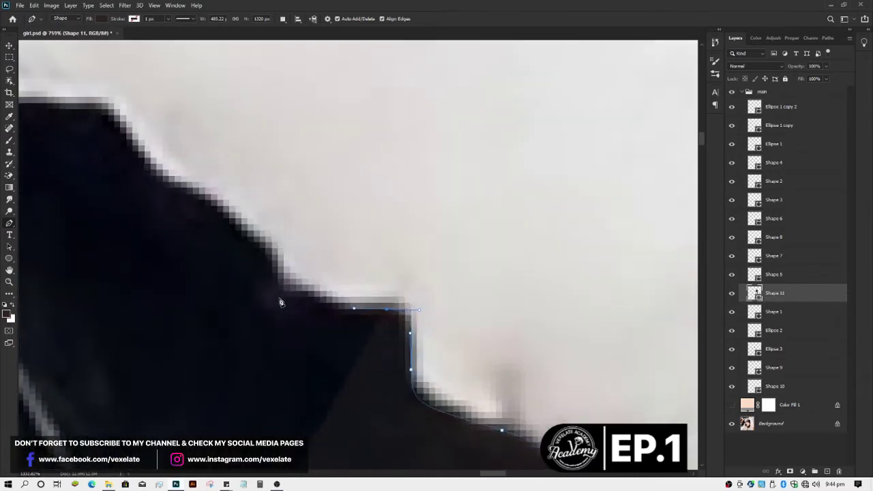
pyautogui.click(294, 301)
pyautogui.click(272, 258)
pyautogui.click(248, 231)
pyautogui.scroll(-2, 244, 237)
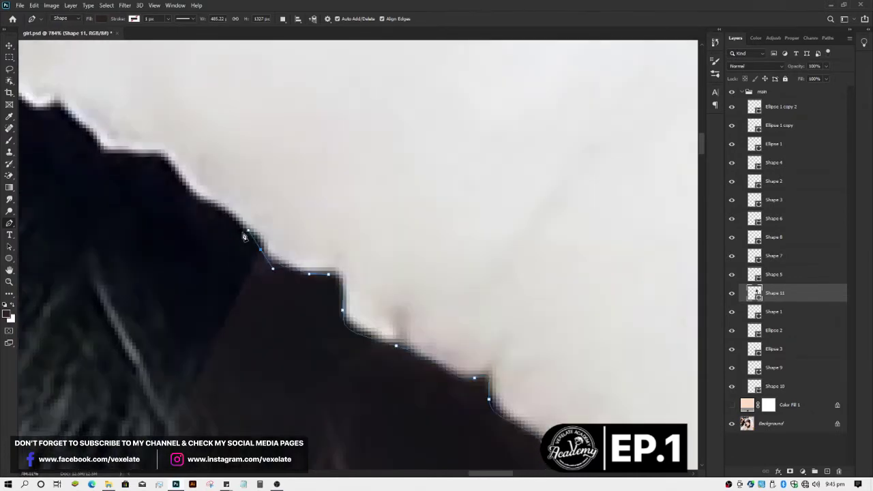
pyautogui.scroll(2, 217, 273)
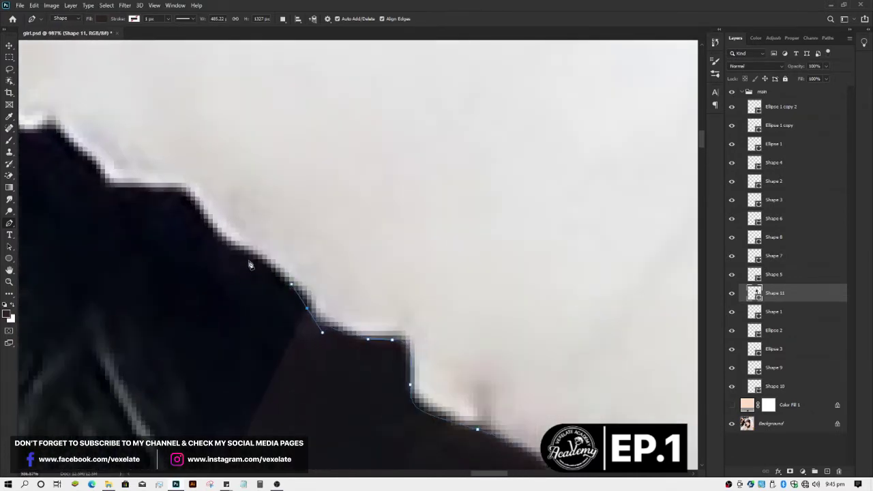
pyautogui.click(223, 242)
pyautogui.click(185, 192)
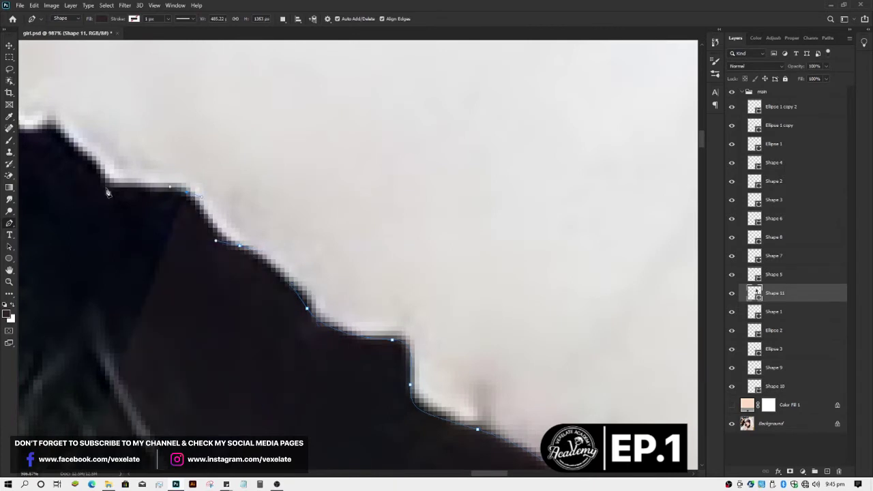
pyautogui.moveTo(104, 182); pyautogui.dragTo(97, 165)
# Step: Adjust the outline's curve and add curved anchors extending it further left
pyautogui.scroll(-3, 98, 186)
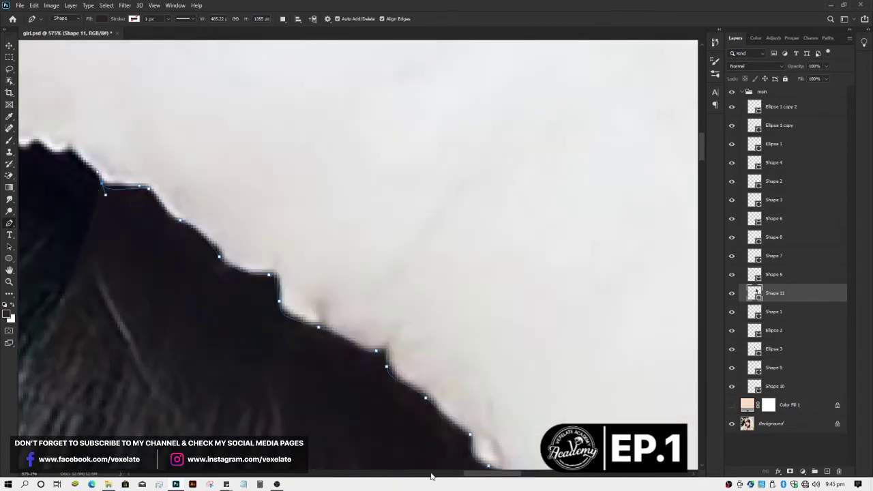
pyautogui.hscroll(-5, 431, 476)
pyautogui.scroll(2, 431, 251)
pyautogui.scroll(1, 431, 251)
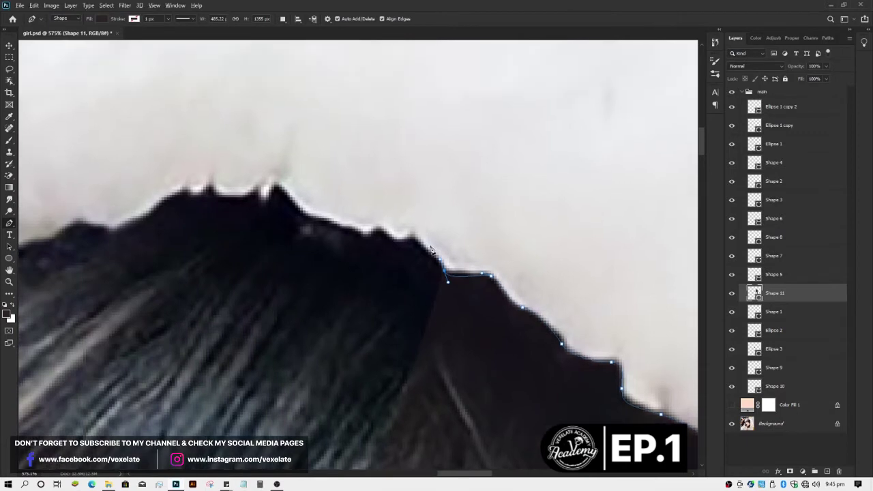
pyautogui.scroll(3, 431, 250)
pyautogui.moveTo(374, 239); pyautogui.dragTo(347, 216)
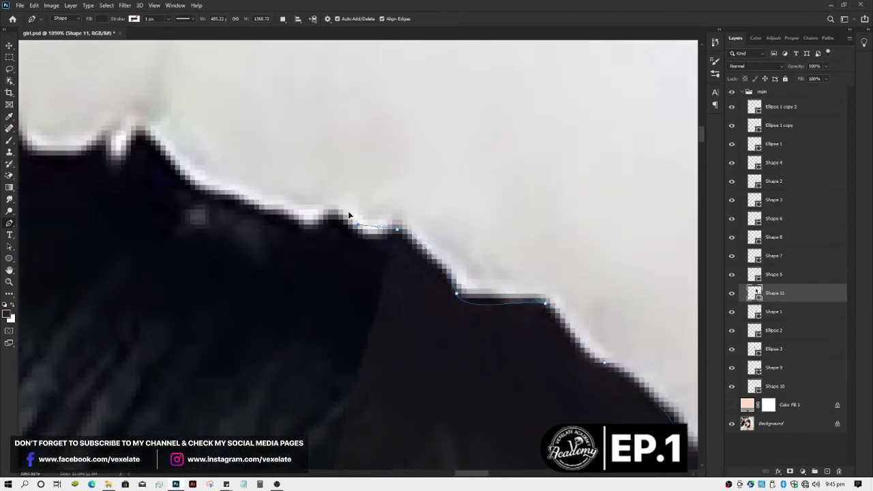
pyautogui.moveTo(291, 231); pyautogui.dragTo(254, 208)
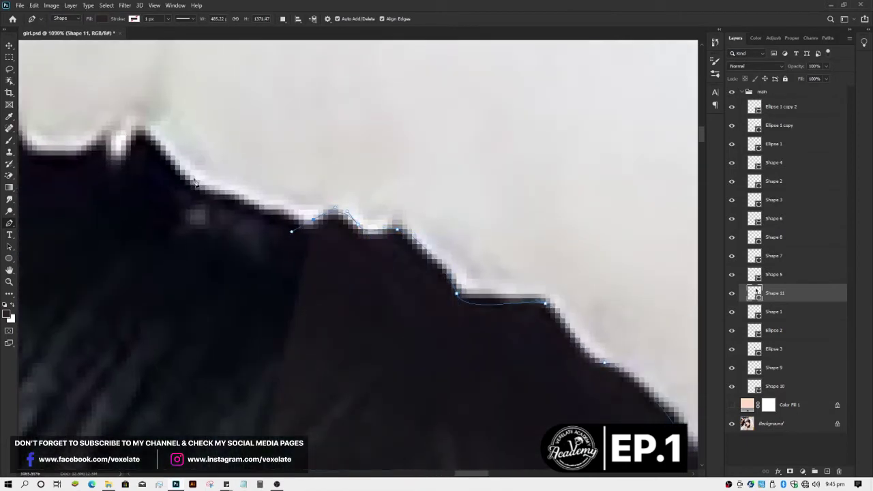
pyautogui.moveTo(191, 176)
pyautogui.mouseDown()
pyautogui.moveTo(146, 135)
pyautogui.moveTo(110, 155)
pyautogui.mouseUp()
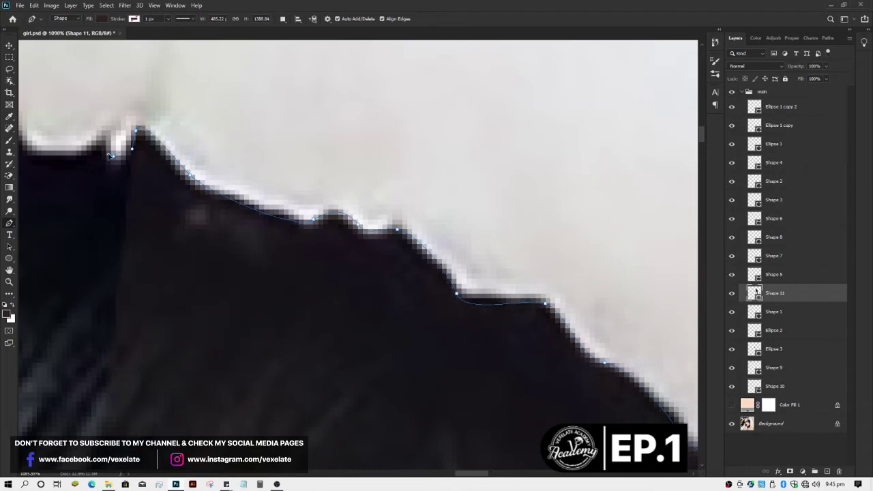
pyautogui.scroll(-3, 97, 165)
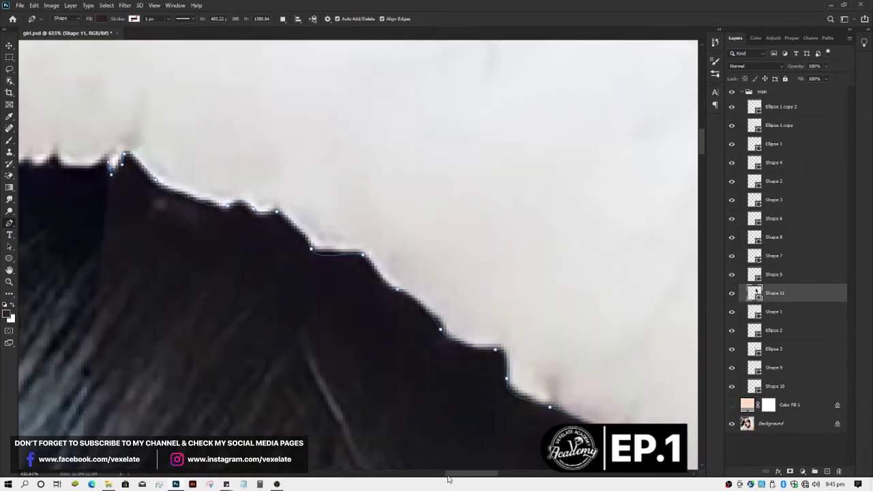
pyautogui.scroll(1, 418, 295)
pyautogui.scroll(2, 382, 269)
pyautogui.scroll(1, 351, 244)
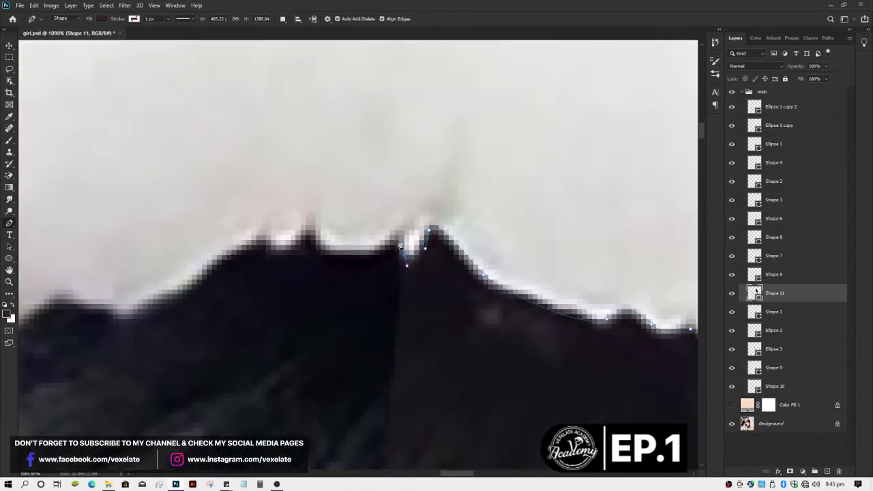
# Step: Trace across the hair peak and curve the outline down the left hair edge
pyautogui.moveTo(324, 244)
pyautogui.mouseDown()
pyautogui.moveTo(300, 237)
pyautogui.moveTo(273, 246)
pyautogui.mouseUp()
pyautogui.click(232, 254)
pyautogui.click(204, 274)
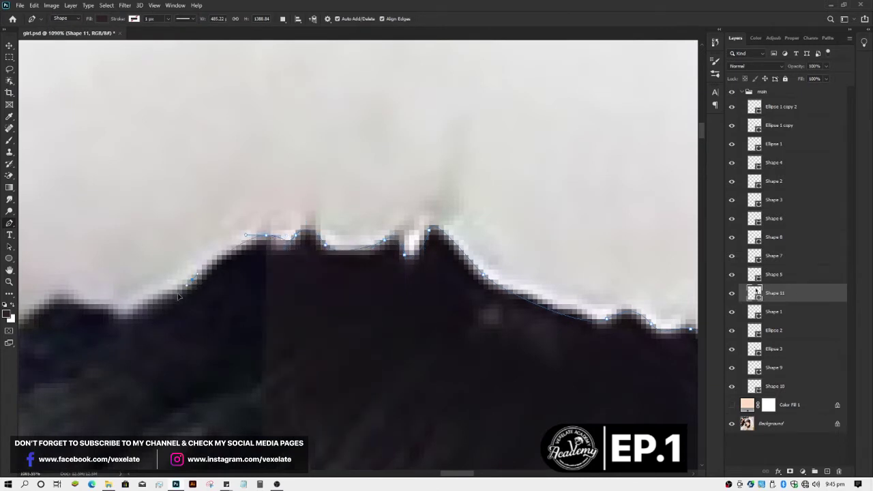
pyautogui.click(172, 300)
pyautogui.scroll(-2, 172, 308)
pyautogui.scroll(-1, 172, 308)
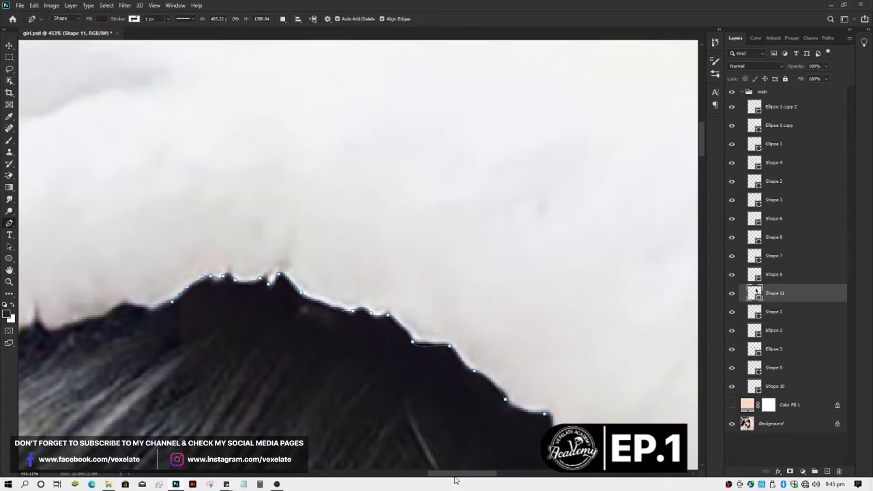
pyautogui.scroll(1, 412, 305)
pyautogui.scroll(1, 412, 305)
pyautogui.scroll(1, 412, 306)
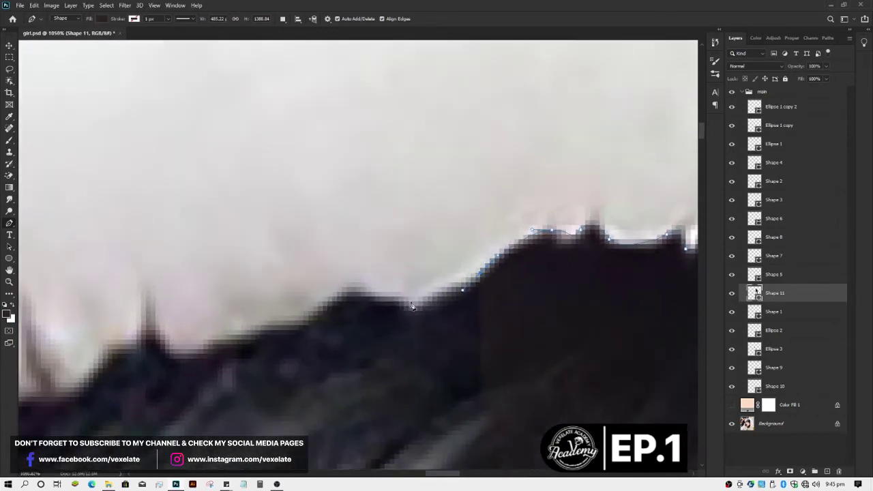
pyautogui.moveTo(337, 296); pyautogui.dragTo(308, 318)
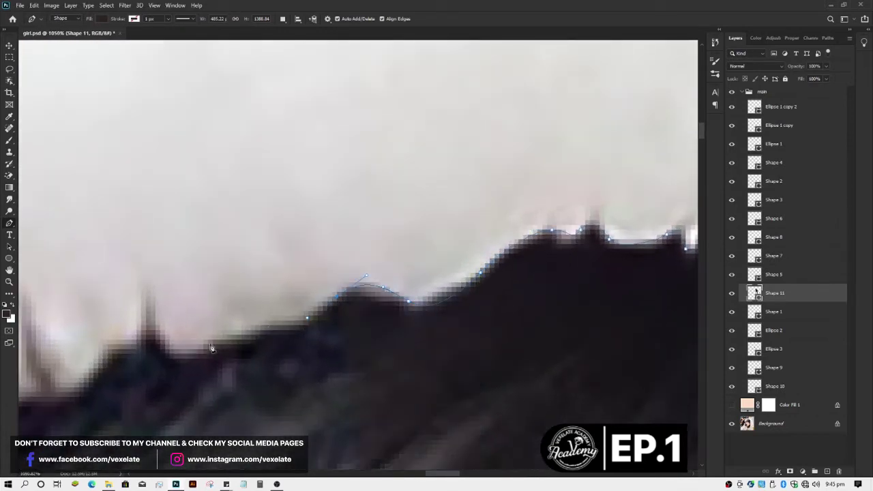
pyautogui.moveTo(189, 349); pyautogui.dragTo(156, 333)
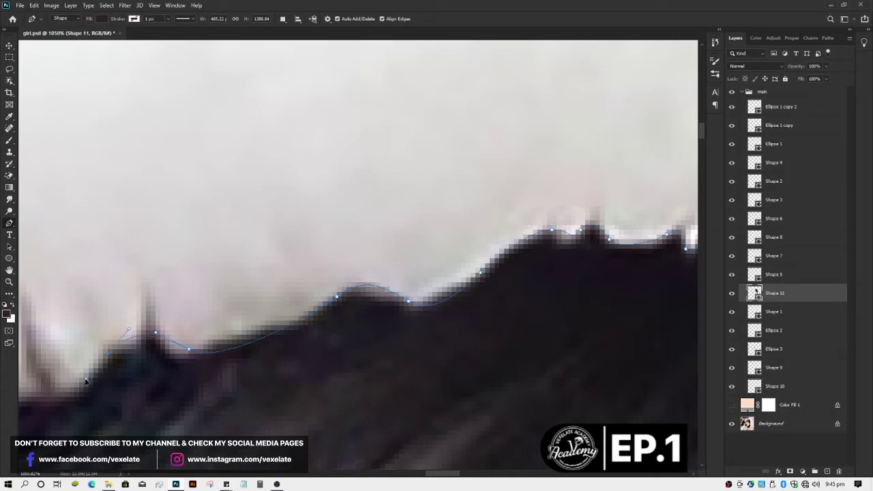
pyautogui.scroll(-1, 113, 384)
pyautogui.scroll(-2, 113, 384)
# Step: Pan over the fur and add anchors left along the hair, curving around the tufts
pyautogui.moveTo(428, 479); pyautogui.dragTo(387, 479)
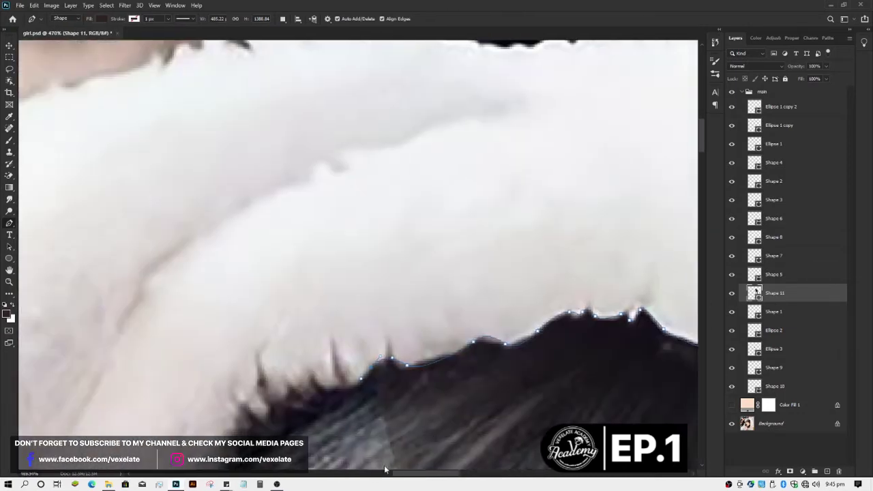
pyautogui.scroll(-2, 309, 390)
pyautogui.scroll(-2, 309, 390)
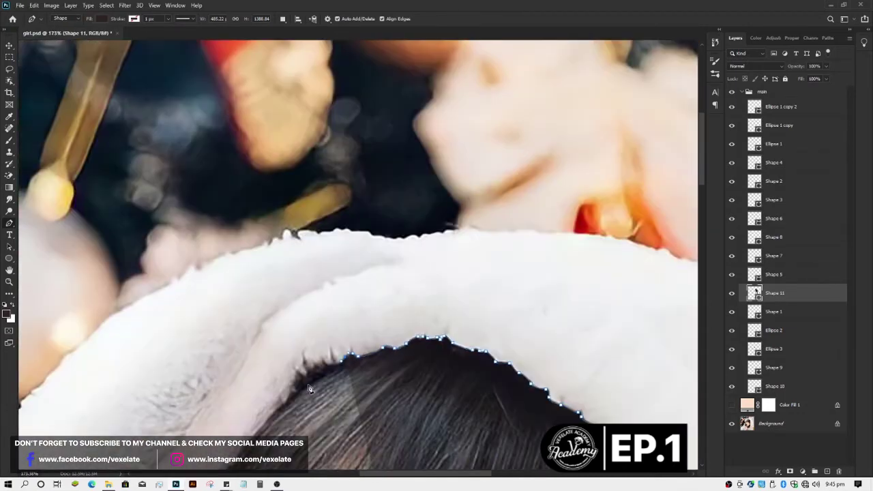
pyautogui.scroll(1, 321, 369)
pyautogui.scroll(1, 334, 341)
pyautogui.scroll(1, 342, 328)
pyautogui.scroll(2, 342, 328)
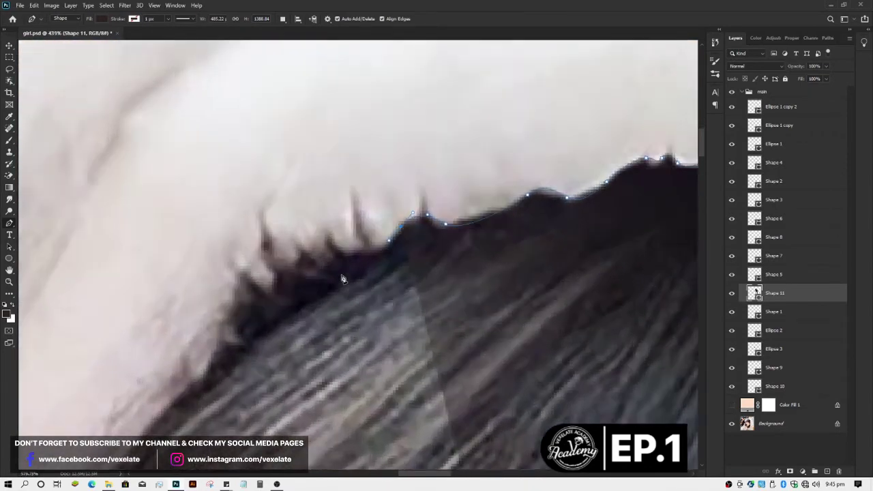
pyautogui.scroll(1, 348, 280)
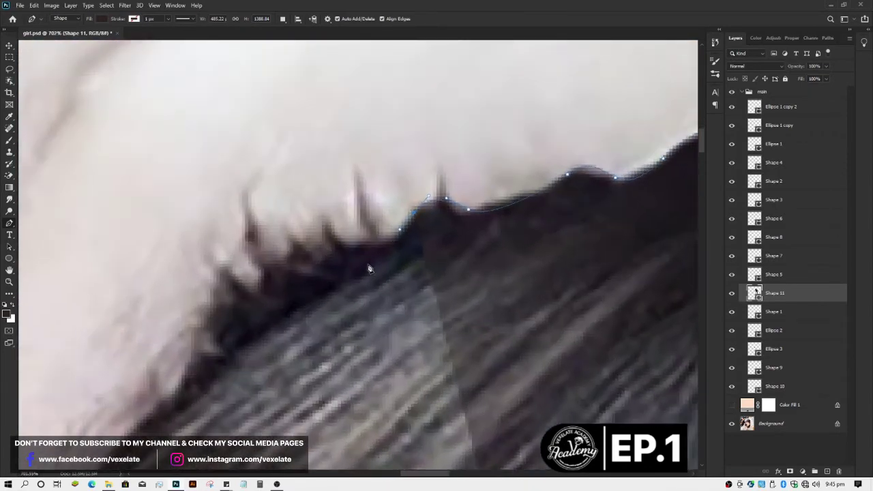
pyautogui.click(299, 251)
pyautogui.click(275, 279)
pyautogui.moveTo(247, 267); pyautogui.dragTo(227, 291)
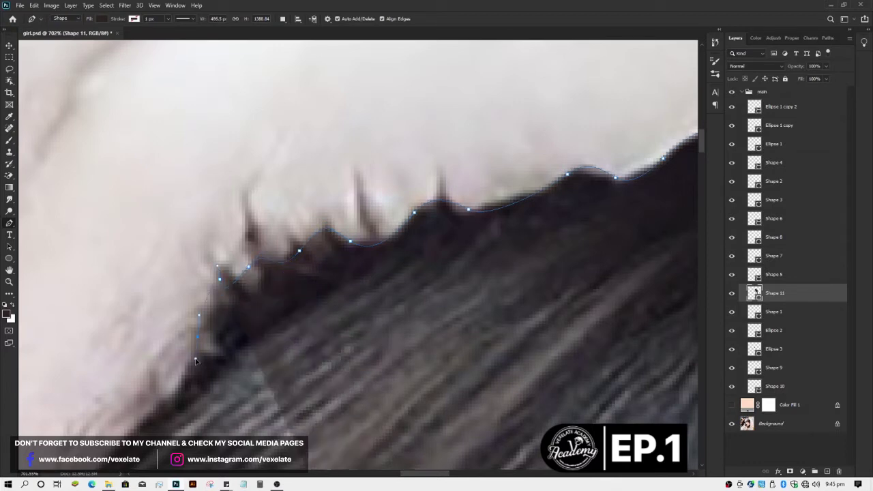
# Step: Zoom out to review the open path, then open the Edit menu toward Keyboard Shortcuts
pyautogui.scroll(-3, 195, 361)
pyautogui.scroll(-3, 178, 355)
pyautogui.scroll(-2, 157, 347)
pyautogui.scroll(-2, 131, 340)
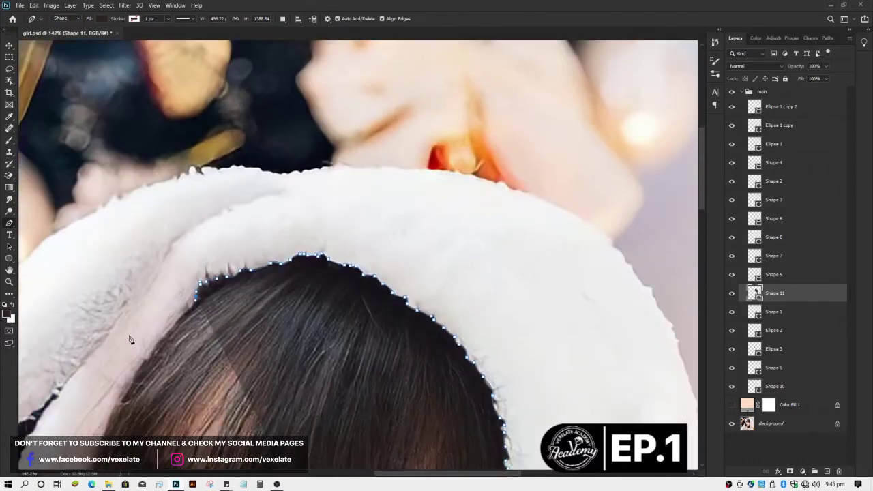
pyautogui.scroll(-2, 129, 342)
pyautogui.scroll(-2, 126, 349)
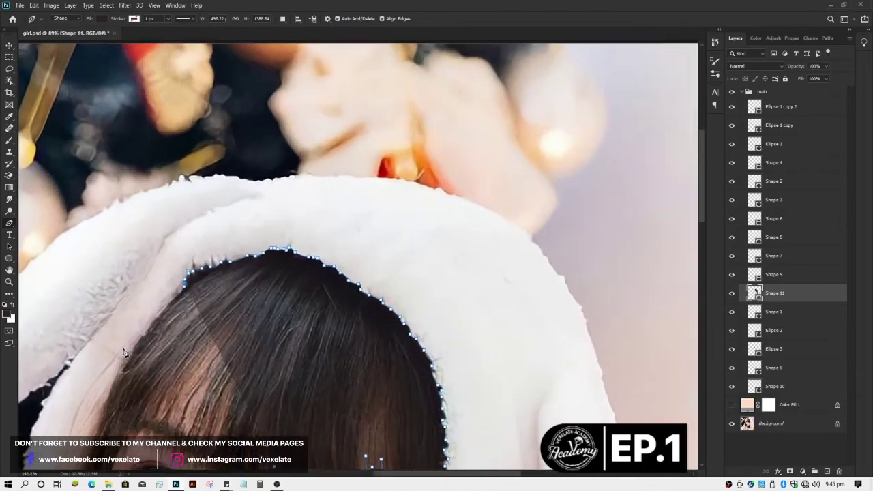
pyautogui.scroll(2, 129, 348)
pyautogui.scroll(1, 150, 338)
pyautogui.scroll(1, 157, 335)
pyautogui.scroll(1, 167, 326)
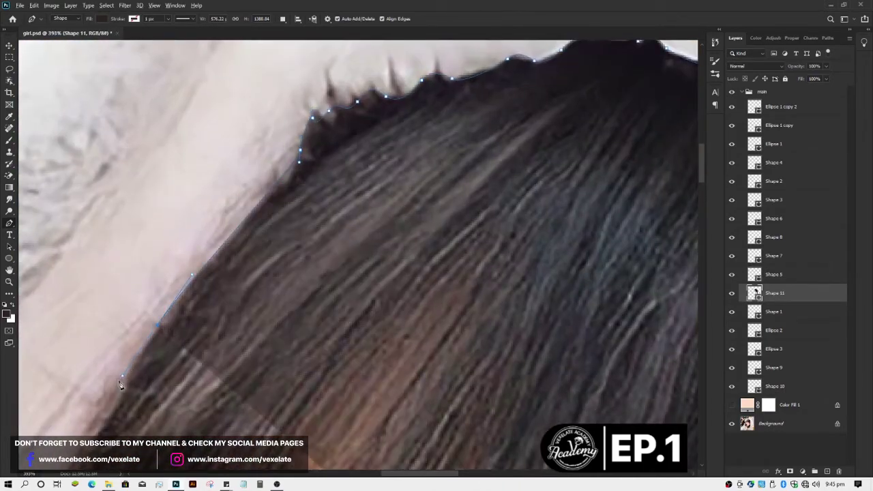
pyautogui.scroll(-2, 118, 386)
pyautogui.scroll(-1, 118, 385)
pyautogui.scroll(1, 116, 383)
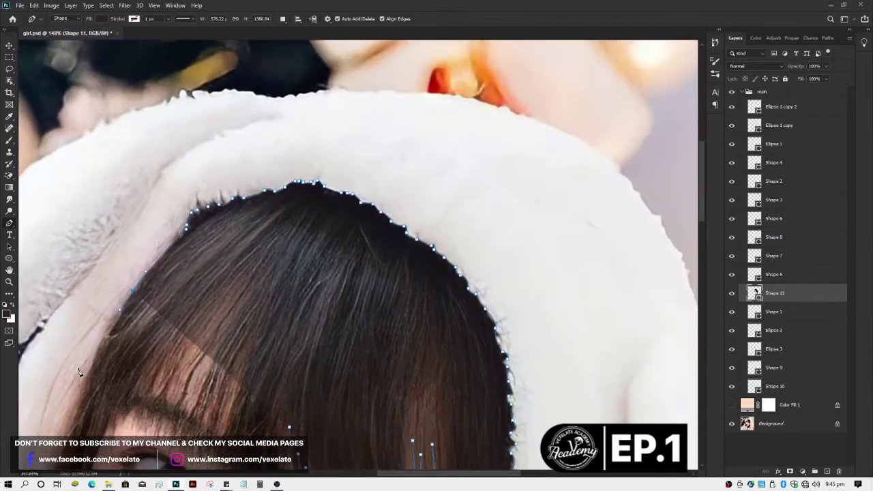
pyautogui.scroll(1, 109, 377)
pyautogui.scroll(1, 101, 366)
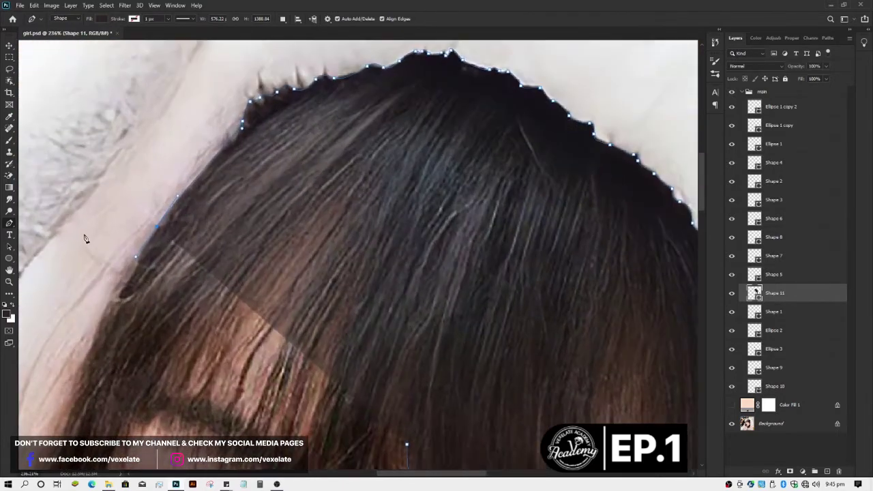
pyautogui.click(53, 5)
pyautogui.click(54, 7)
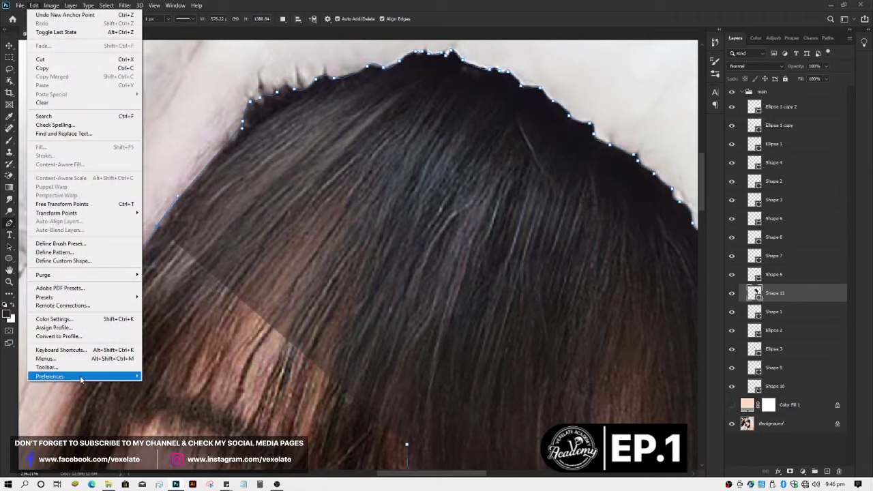
pyautogui.moveTo(34, 6)
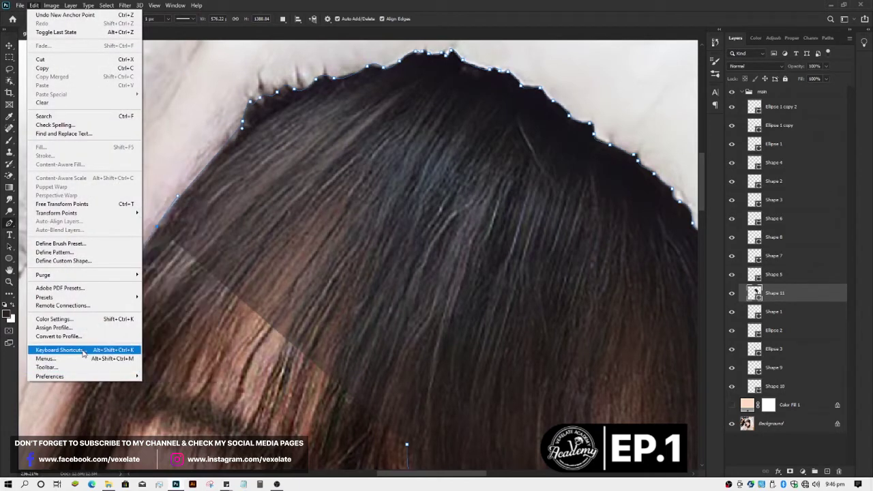
pyautogui.click(84, 352)
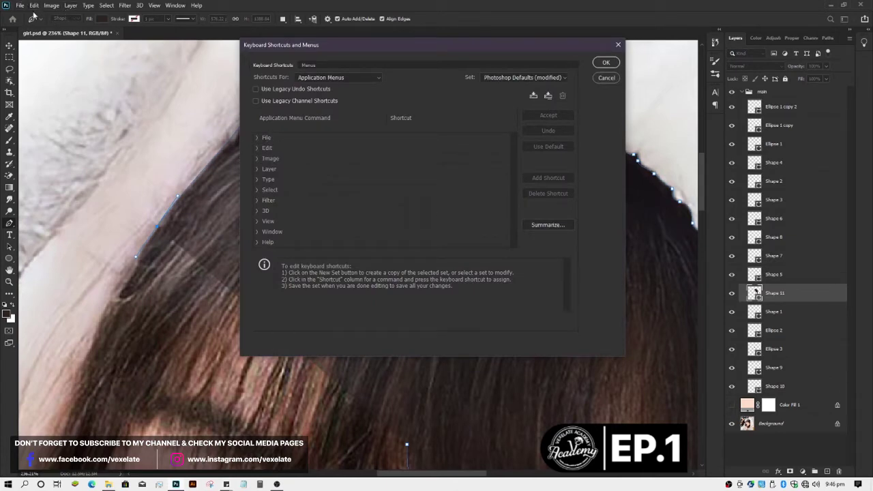
pyautogui.click(332, 78)
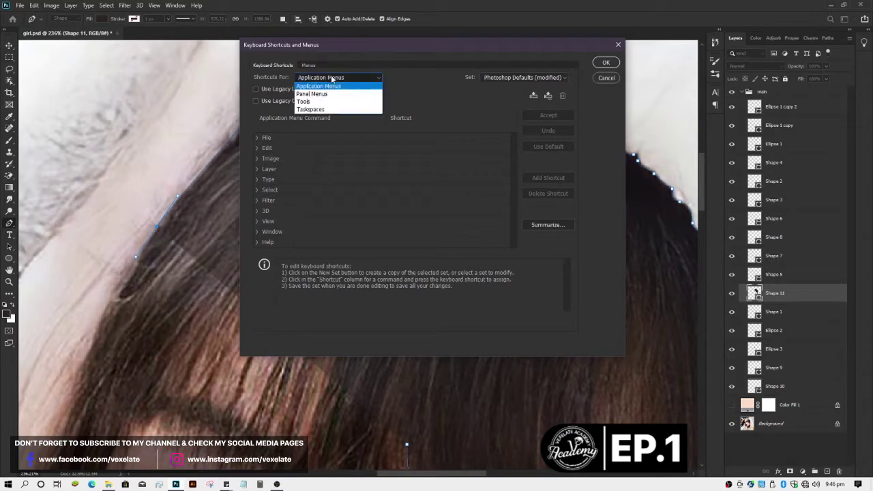
pyautogui.click(332, 79)
pyautogui.click(332, 78)
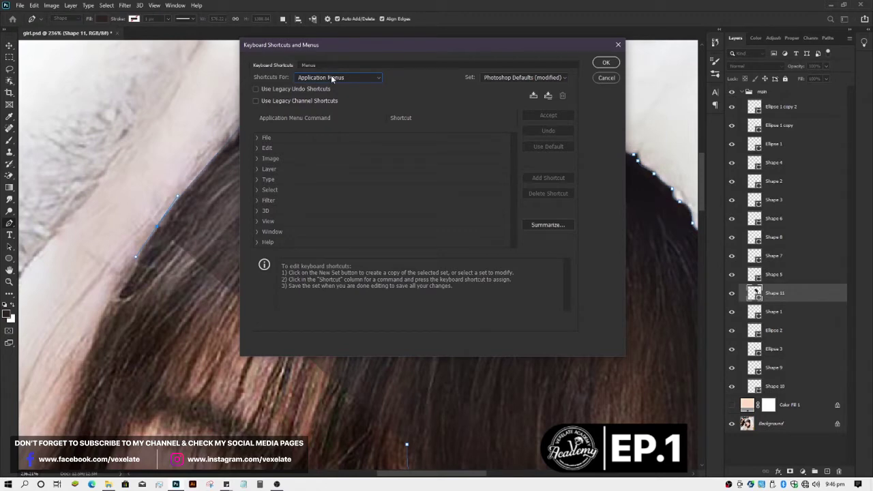
pyautogui.click(333, 78)
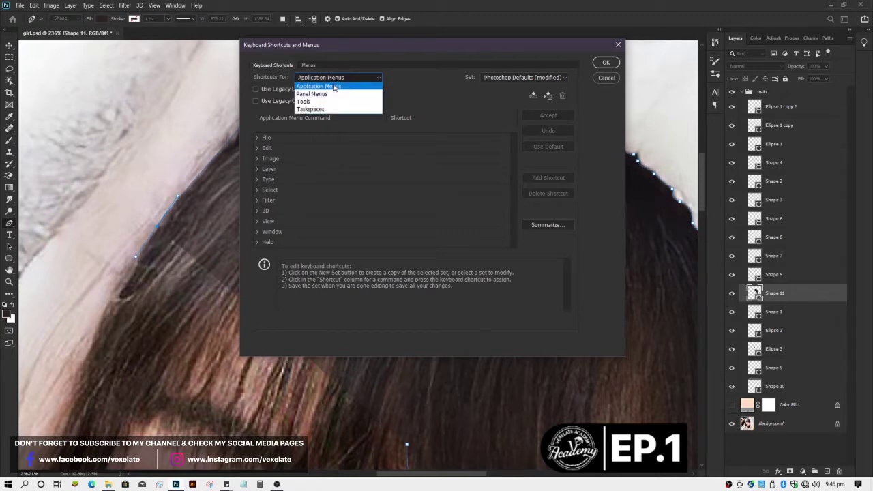
pyautogui.click(408, 103)
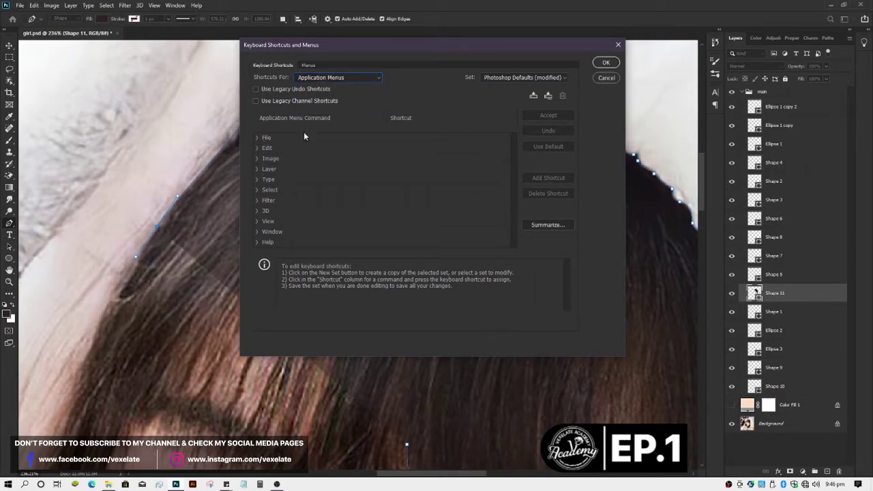
pyautogui.click(343, 79)
pyautogui.click(452, 100)
pyautogui.click(612, 66)
pyautogui.click(612, 65)
# Step: Frame the hood area and add a curved anchor down the hood edge
pyautogui.scroll(-2, 116, 285)
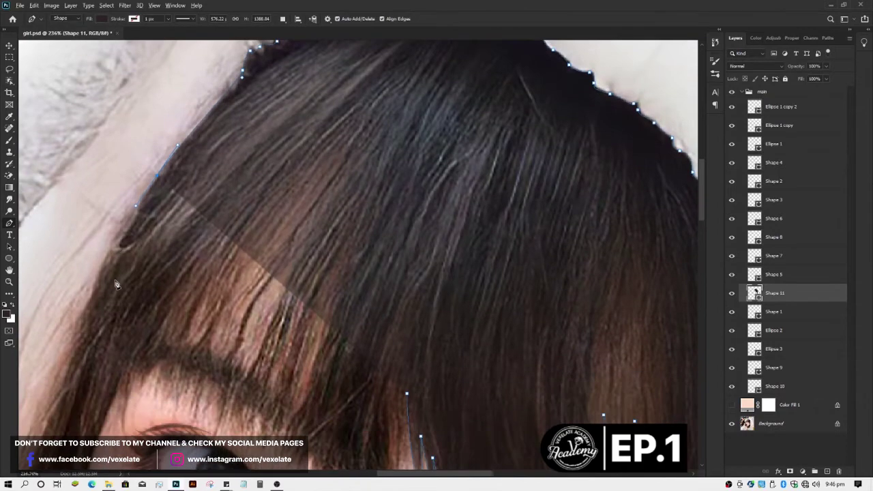
pyautogui.keyDown('alt'); pyautogui.scroll(-2, 116, 284); pyautogui.keyUp('alt')
pyautogui.keyDown('ctrl'); pyautogui.hscroll(-3, 380, 470); pyautogui.keyUp('ctrl')
pyautogui.keyDown('alt'); pyautogui.scroll(2, 366, 327); pyautogui.keyUp('alt')
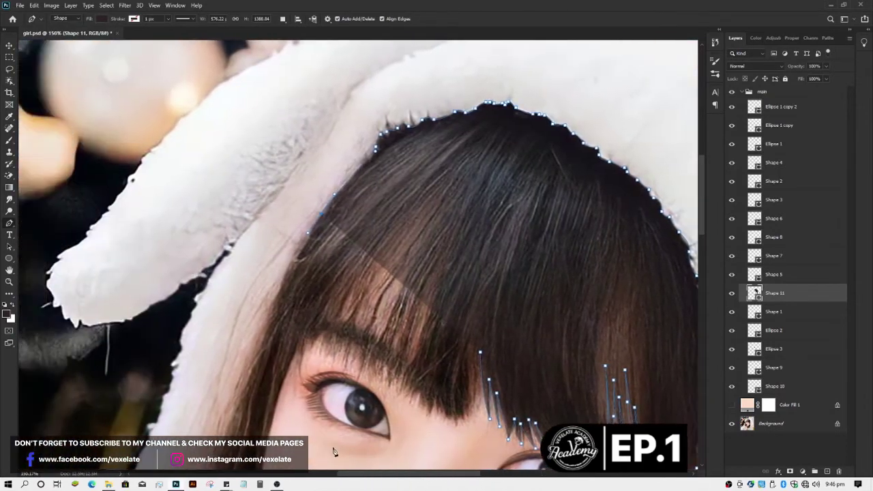
pyautogui.keyDown('alt'); pyautogui.scroll(1, 306, 304); pyautogui.keyUp('alt')
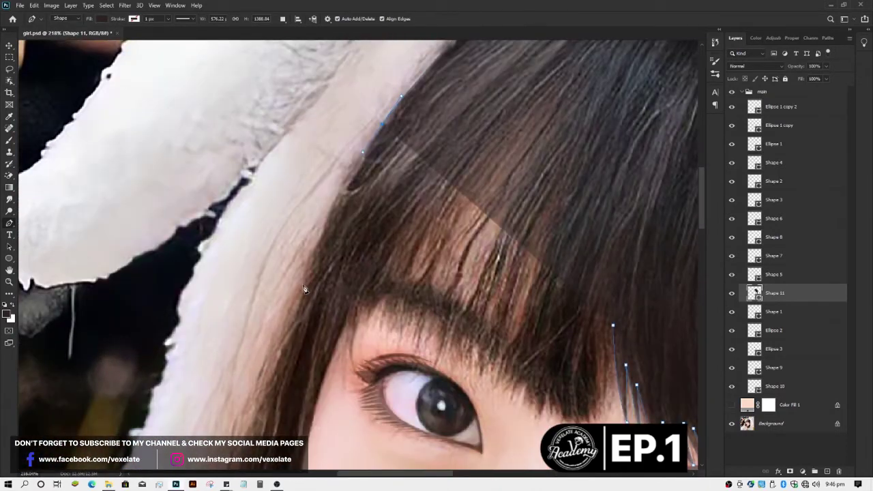
pyautogui.moveTo(297, 292); pyautogui.dragTo(272, 352)
pyautogui.keyDown('alt'); pyautogui.scroll(-2, 281, 360); pyautogui.keyUp('alt')
pyautogui.scroll(-1, 301, 356)
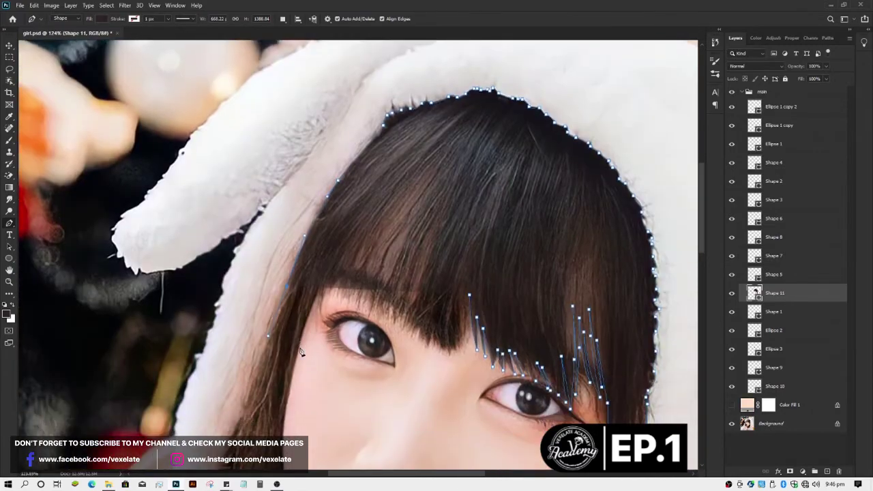
pyautogui.scroll(-2, 294, 335)
pyautogui.keyDown('alt'); pyautogui.scroll(-1, 247, 360); pyautogui.keyUp('alt')
pyautogui.keyDown('alt'); pyautogui.scroll(1, 247, 360); pyautogui.keyUp('alt')
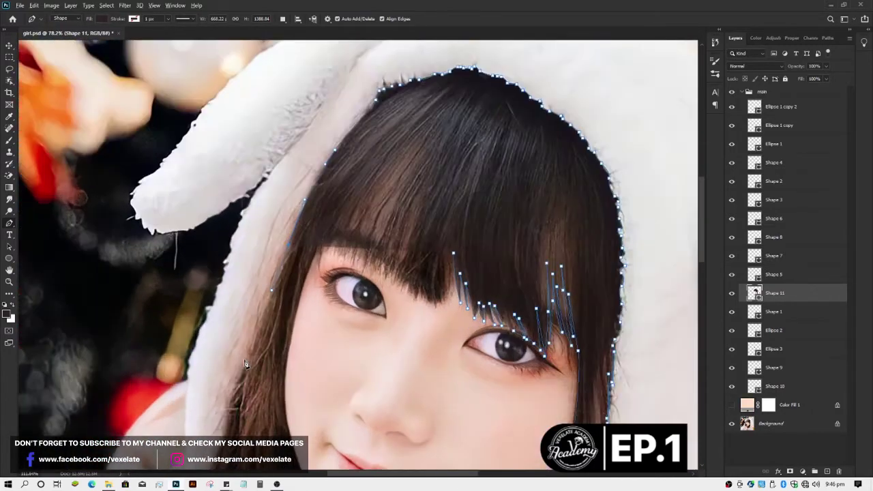
pyautogui.keyDown('alt'); pyautogui.scroll(1, 247, 361); pyautogui.keyUp('alt')
pyautogui.scroll(-1, 259, 328)
# Step: Start the grey shadow outline at the hood edge, with straight points down the hair's left edge
pyautogui.click(298, 143)
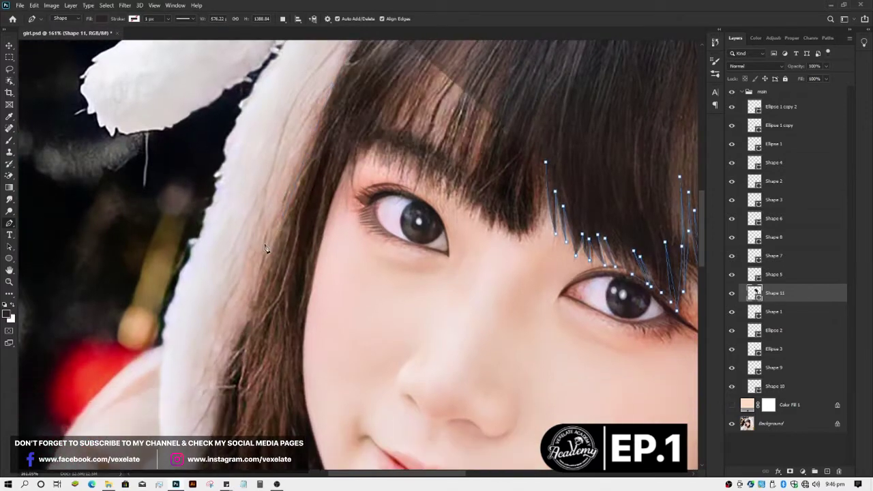
pyautogui.click(265, 245)
pyautogui.click(229, 348)
pyautogui.moveTo(247, 339); pyautogui.dragTo(240, 316)
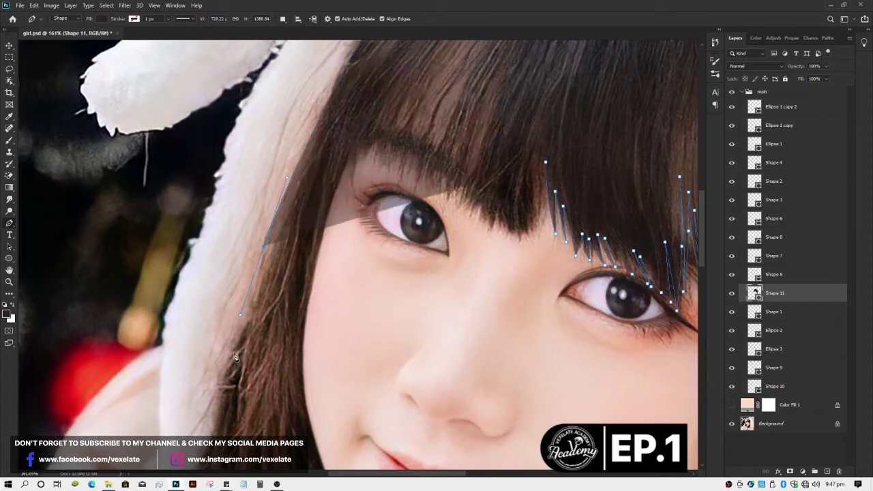
pyautogui.keyDown('alt'); pyautogui.click(265, 246); pyautogui.keyUp('alt')
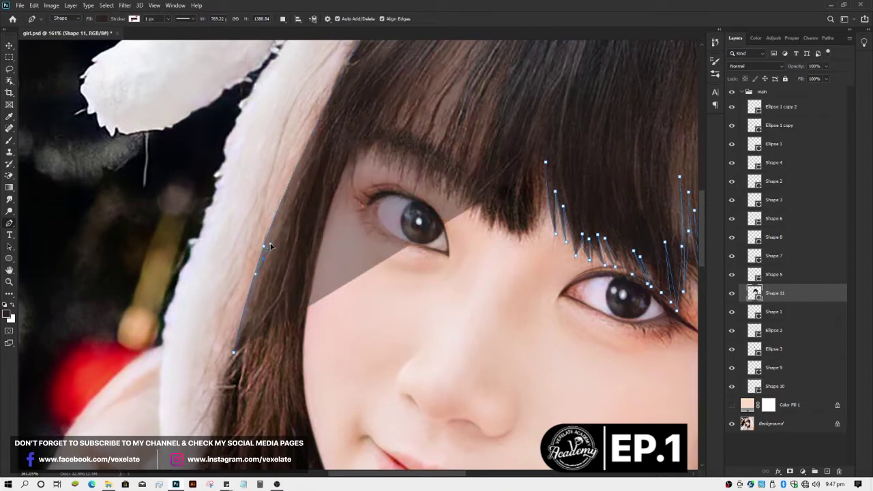
pyautogui.scroll(-4, 205, 352)
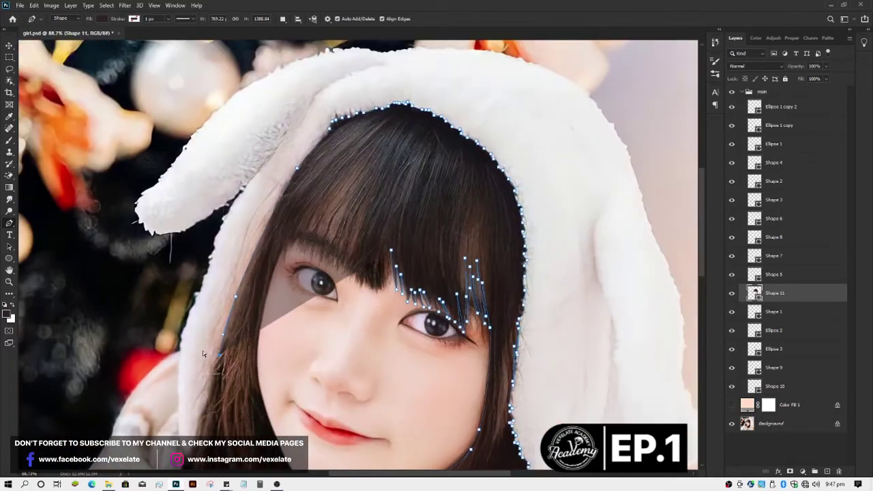
pyautogui.scroll(4, 205, 355)
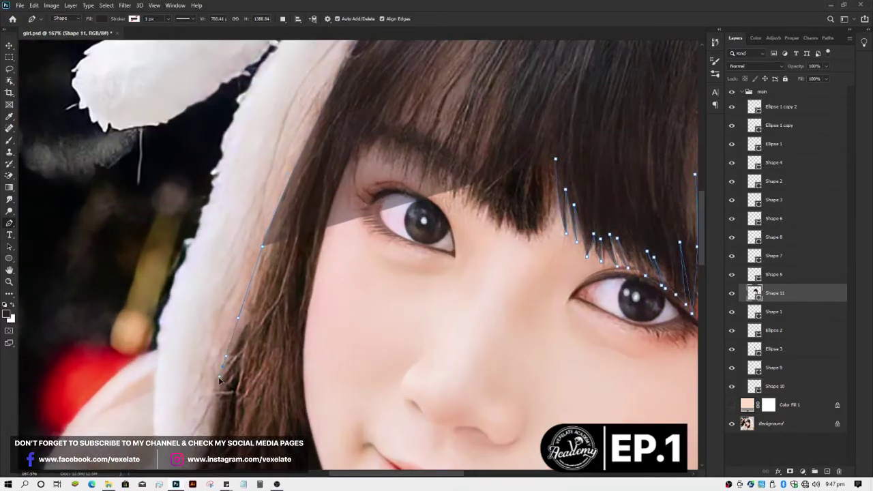
pyautogui.scroll(-2, 220, 375)
pyautogui.scroll(-2, 217, 369)
pyautogui.scroll(1, 215, 358)
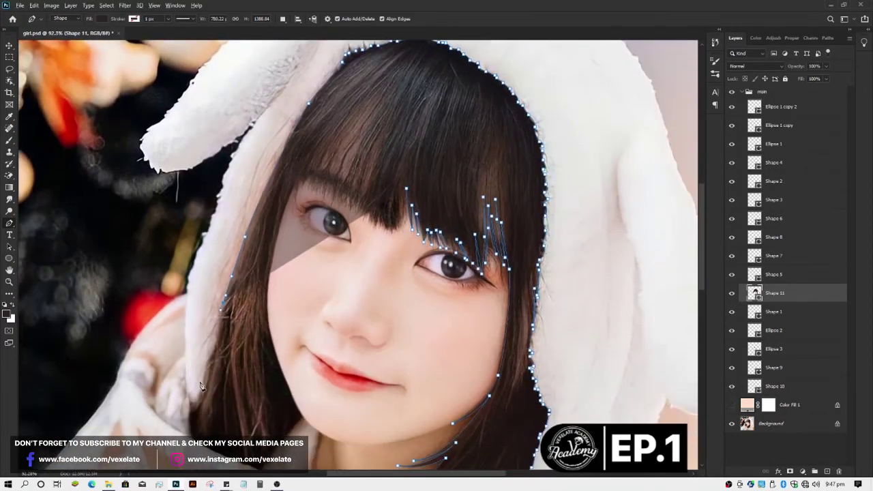
pyautogui.scroll(3, 211, 346)
# Step: Extend the outline down the hair to the hood fold and curve it along the hair's bottom
pyautogui.click(230, 271)
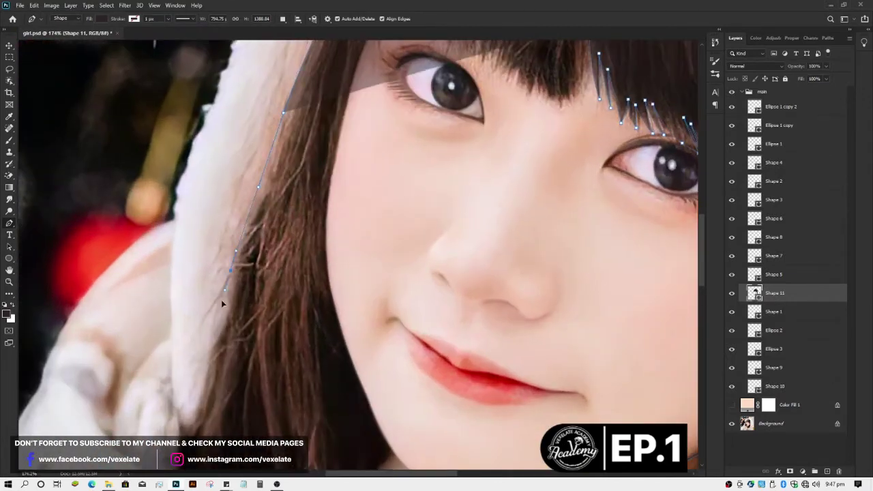
pyautogui.click(202, 341)
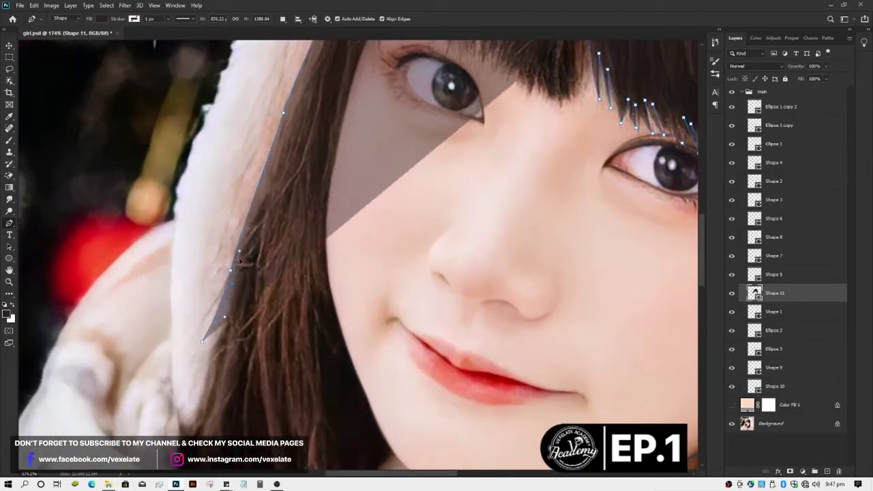
pyautogui.click(234, 285)
pyautogui.scroll(-3, 234, 290)
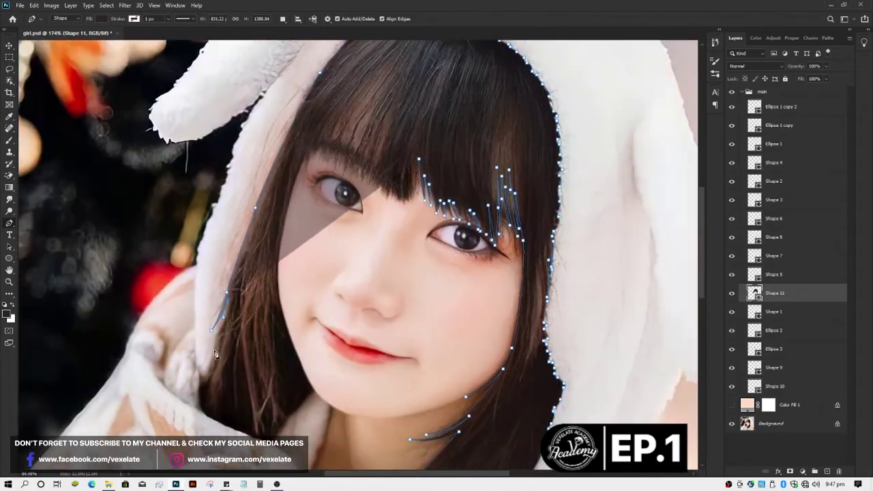
pyautogui.scroll(3, 218, 314)
pyautogui.scroll(2, 202, 332)
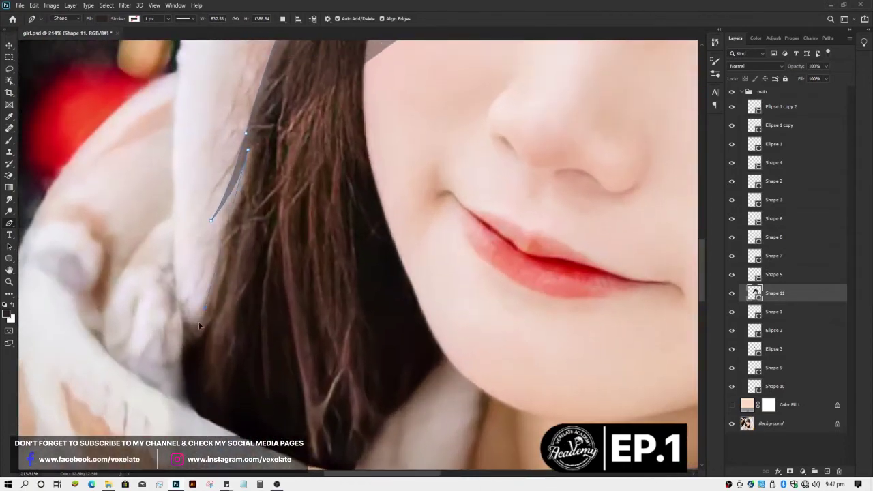
pyautogui.click(195, 327)
pyautogui.scroll(-5, 187, 369)
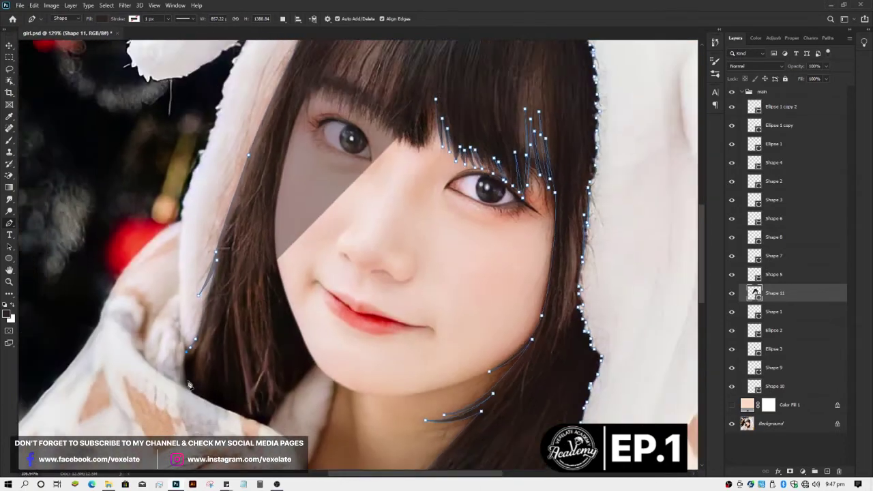
pyautogui.scroll(3, 187, 404)
pyautogui.moveTo(193, 376); pyautogui.dragTo(204, 388)
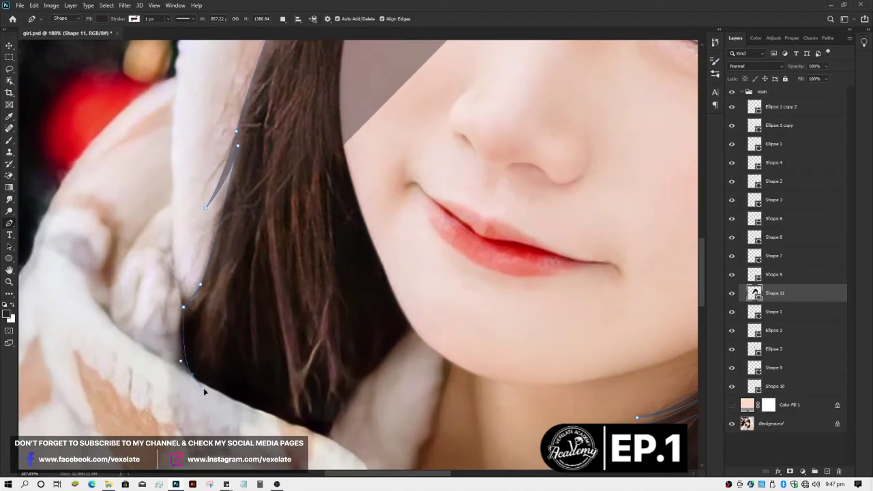
pyautogui.scroll(2, 286, 428)
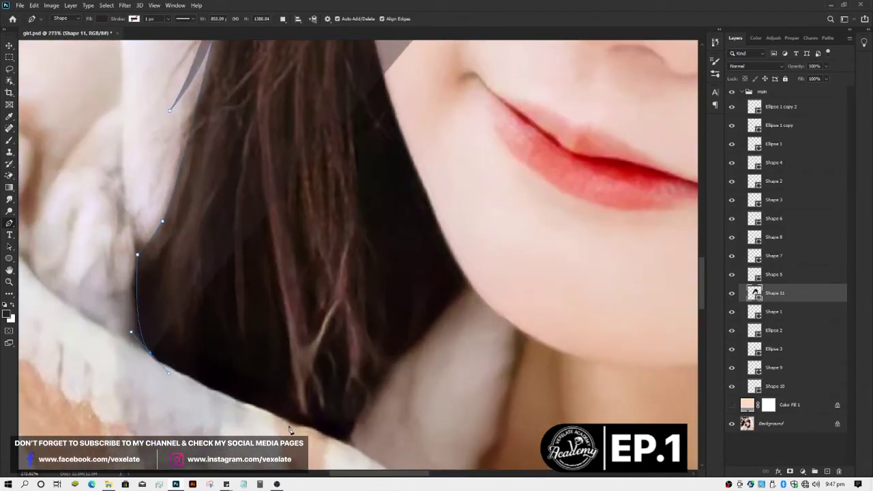
pyautogui.moveTo(296, 426); pyautogui.dragTo(346, 442)
pyautogui.click(343, 442)
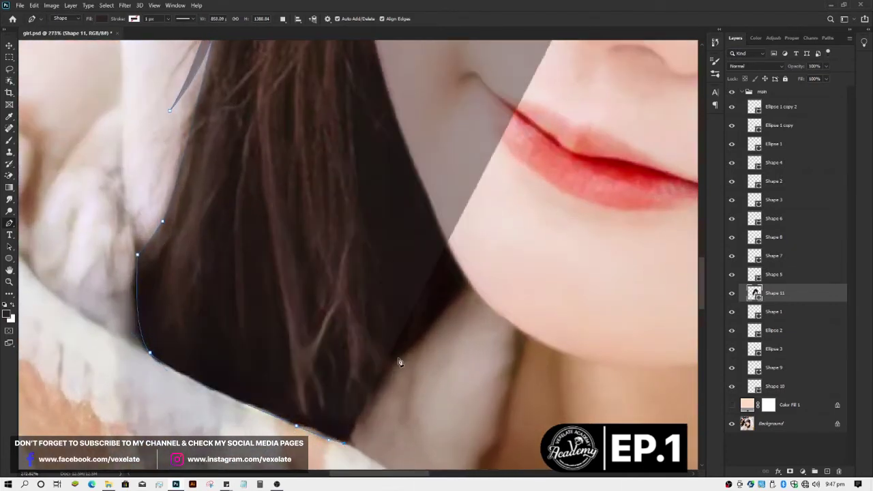
# Step: Run the outline up the jaw to the chin corner, then up the cheek edge
pyautogui.click(405, 351)
pyautogui.click(440, 303)
pyautogui.click(469, 286)
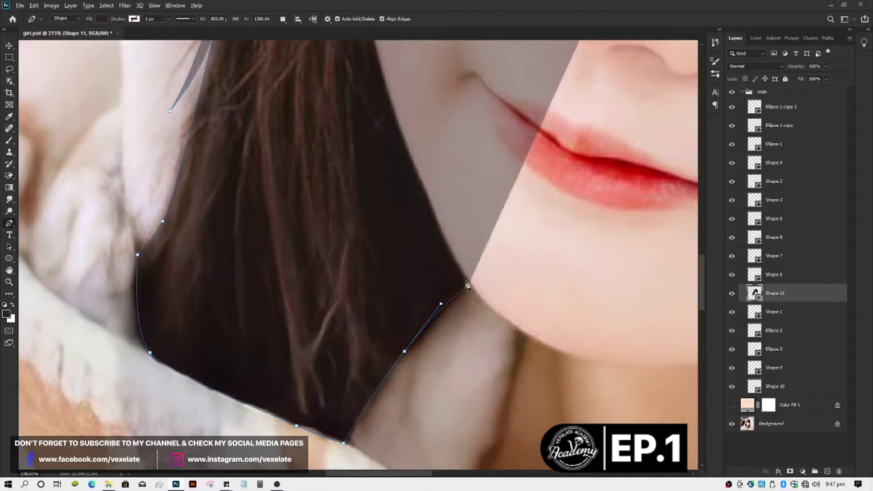
pyautogui.scroll(-3, 443, 276)
pyautogui.scroll(1, 414, 263)
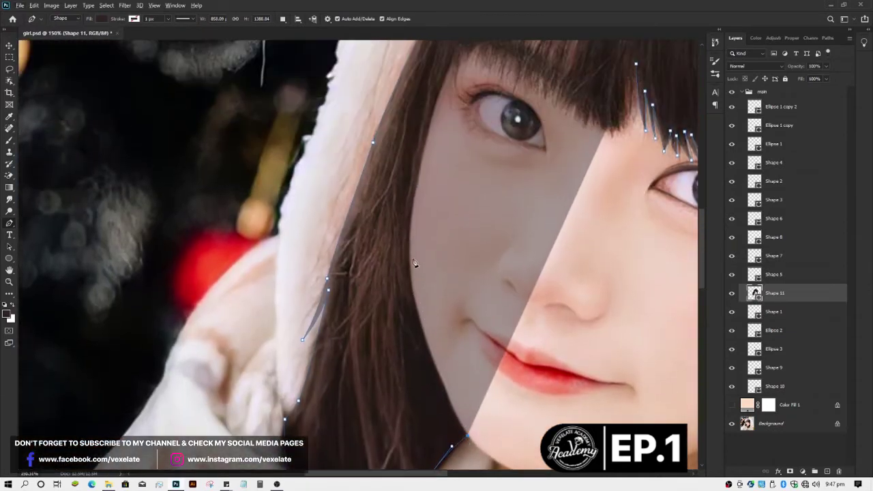
pyautogui.click(404, 321)
pyautogui.click(410, 253)
pyautogui.click(416, 182)
pyautogui.scroll(2, 436, 181)
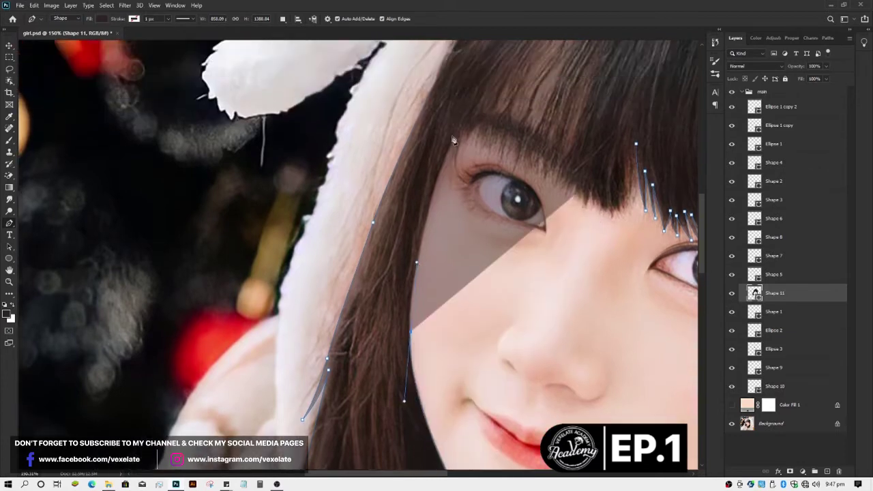
pyautogui.scroll(1, 457, 180)
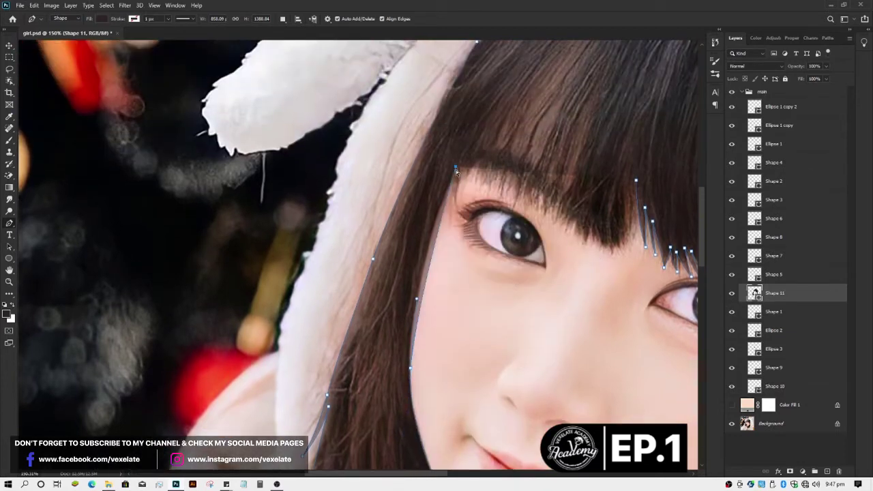
# Step: Curve the cheek section and end with a curved anchor beside the eye, undoing one misplaced point
pyautogui.moveTo(456, 170); pyautogui.dragTo(462, 150)
pyautogui.hotkey('ctrl', 'z')
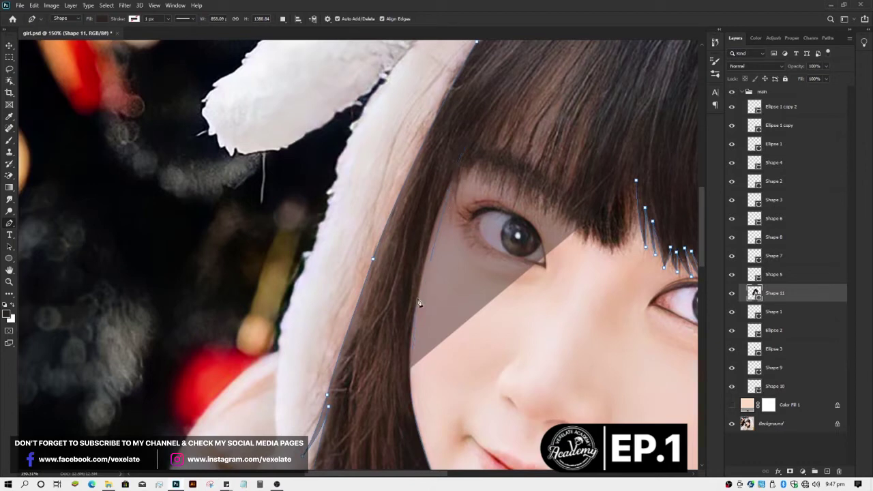
pyautogui.moveTo(417, 299); pyautogui.dragTo(447, 190)
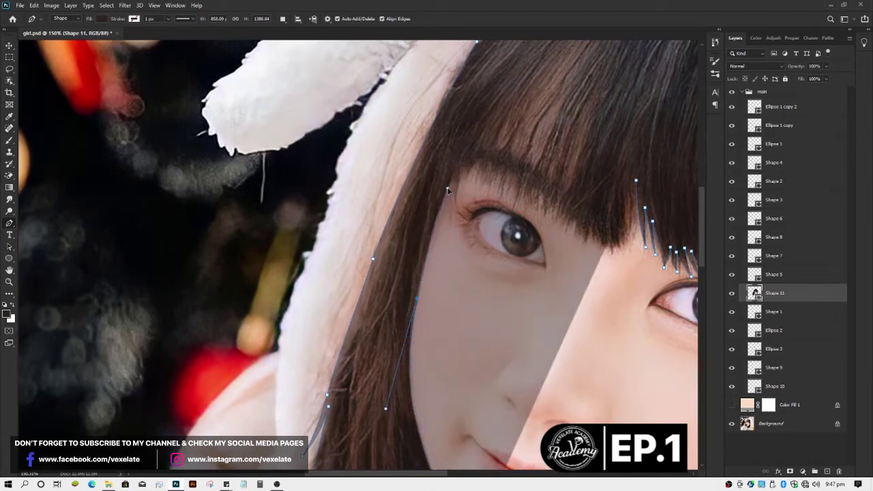
pyautogui.click(431, 238)
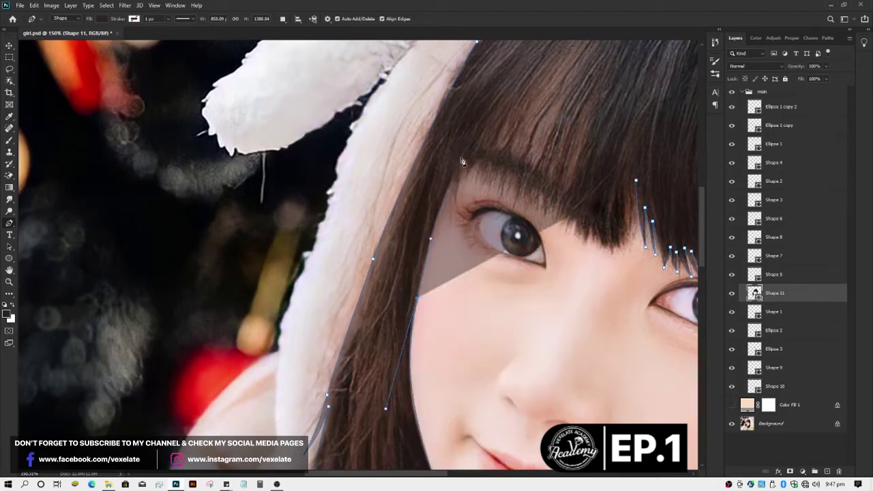
pyautogui.moveTo(459, 166); pyautogui.dragTo(472, 144)
# Step: Add curved anchors under the eyebrow near the bangs, undoing one misplaced point
pyautogui.scroll(-3, 461, 172)
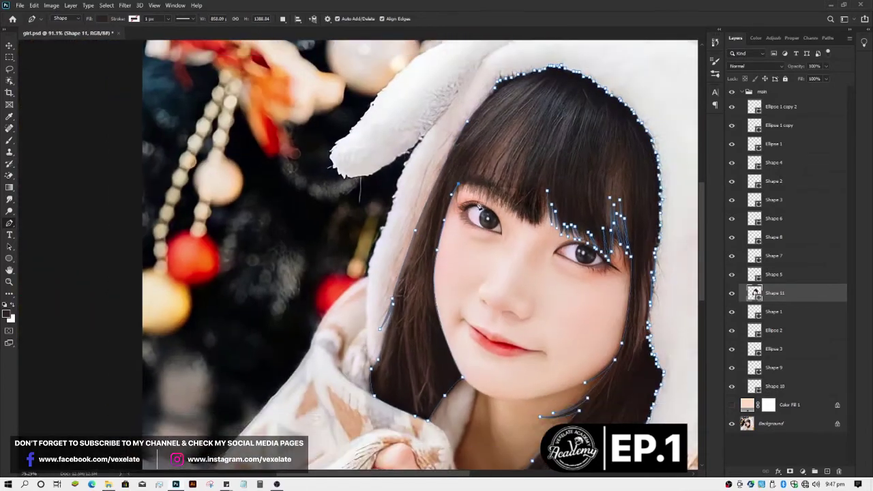
pyautogui.scroll(3, 436, 198)
pyautogui.scroll(2, 417, 208)
pyautogui.scroll(1, 417, 209)
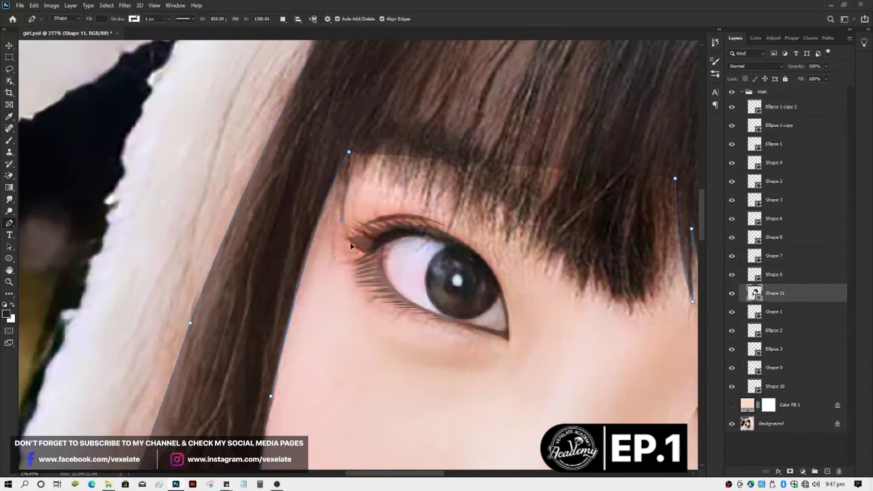
pyautogui.moveTo(343, 225)
pyautogui.mouseDown()
pyautogui.moveTo(354, 261)
pyautogui.moveTo(344, 229)
pyautogui.mouseUp()
pyautogui.scroll(-4, 345, 228)
pyautogui.scroll(1, 355, 219)
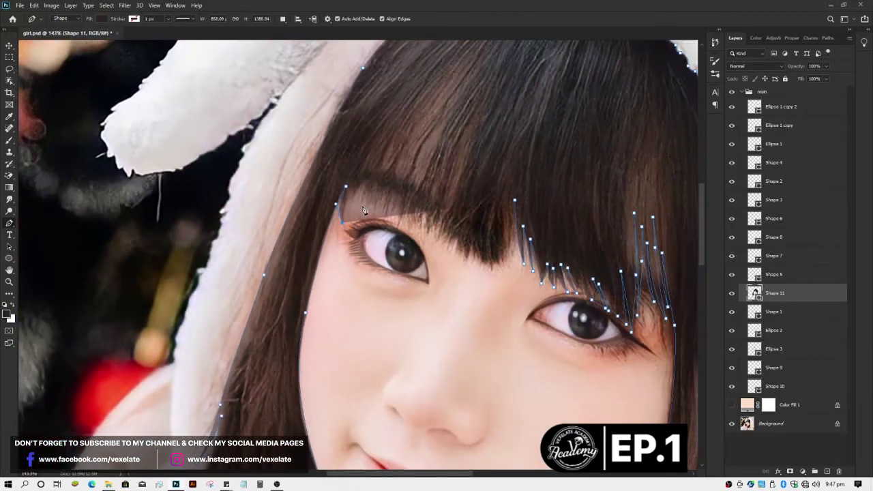
pyautogui.scroll(1, 362, 212)
pyautogui.scroll(1, 426, 225)
pyautogui.scroll(2, 426, 225)
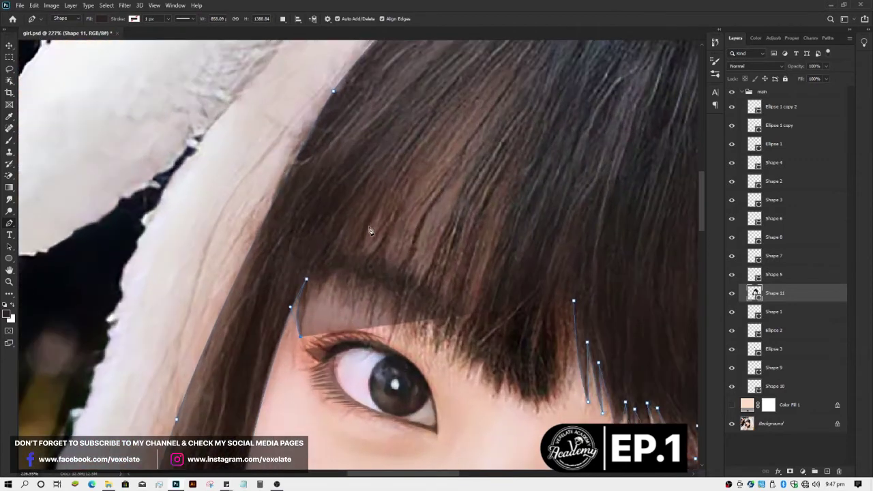
pyautogui.moveTo(369, 226); pyautogui.dragTo(309, 273)
pyautogui.hotkey('ctrl', 'z')
pyautogui.moveTo(345, 251); pyautogui.dragTo(385, 197)
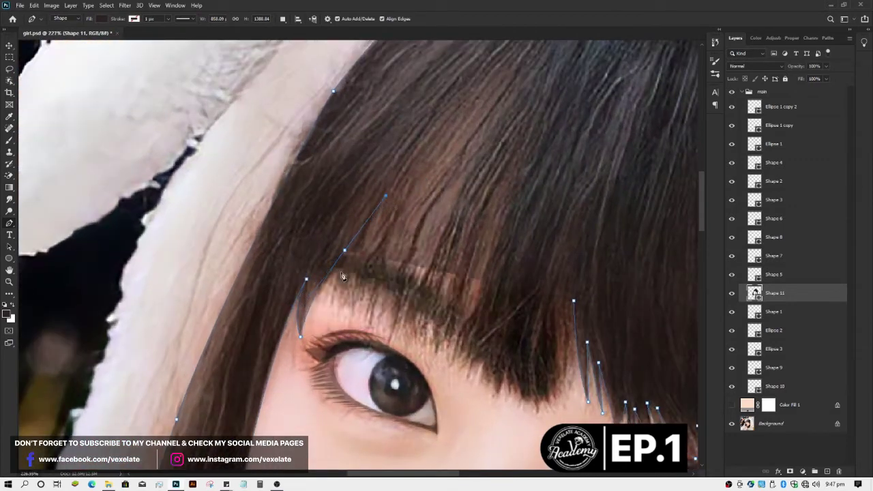
# Step: Trace the first bang strands down to tips at the eyelid and back up into the bangs
pyautogui.moveTo(322, 296); pyautogui.dragTo(318, 334)
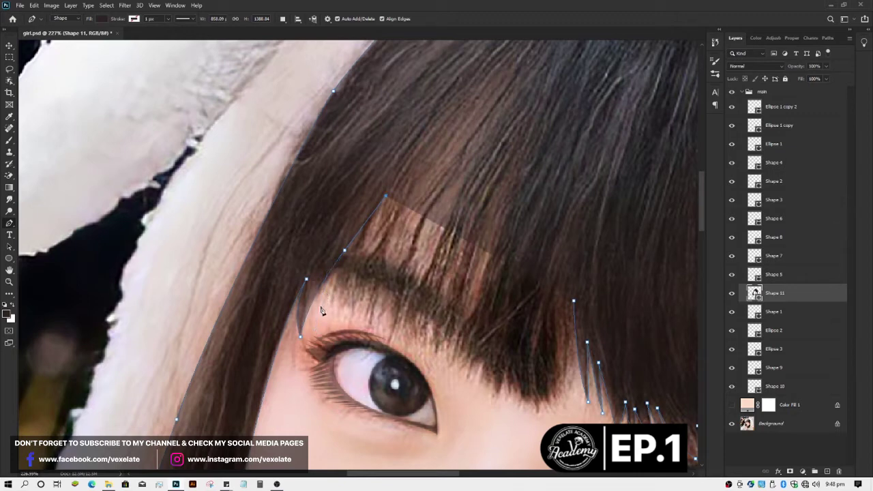
pyautogui.click(321, 303)
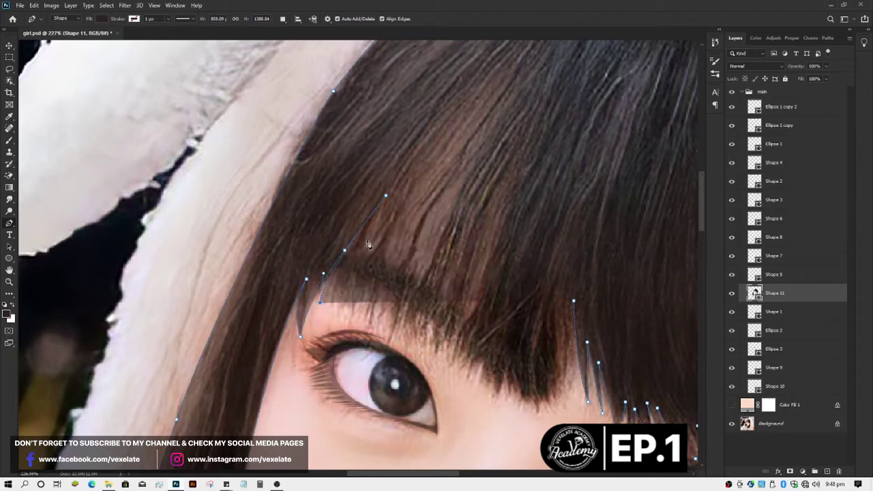
pyautogui.moveTo(411, 185); pyautogui.dragTo(409, 182)
pyautogui.click(409, 180)
pyautogui.click(337, 267)
pyautogui.click(334, 313)
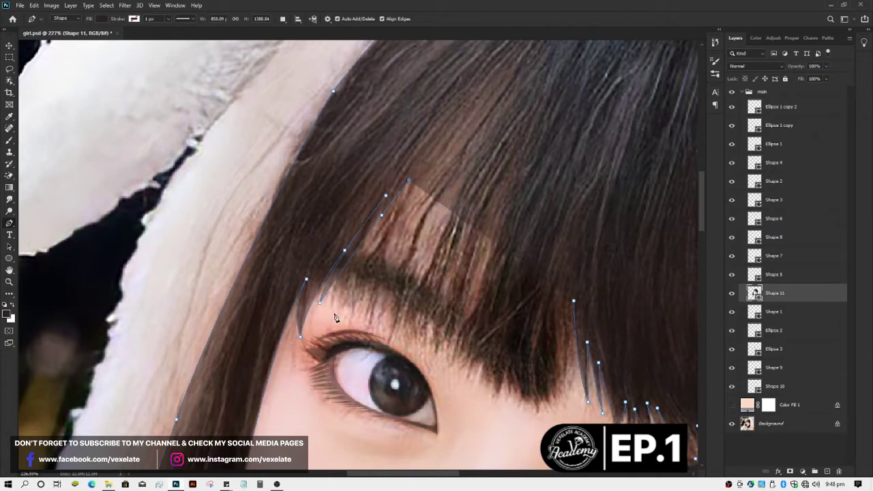
pyautogui.click(332, 360)
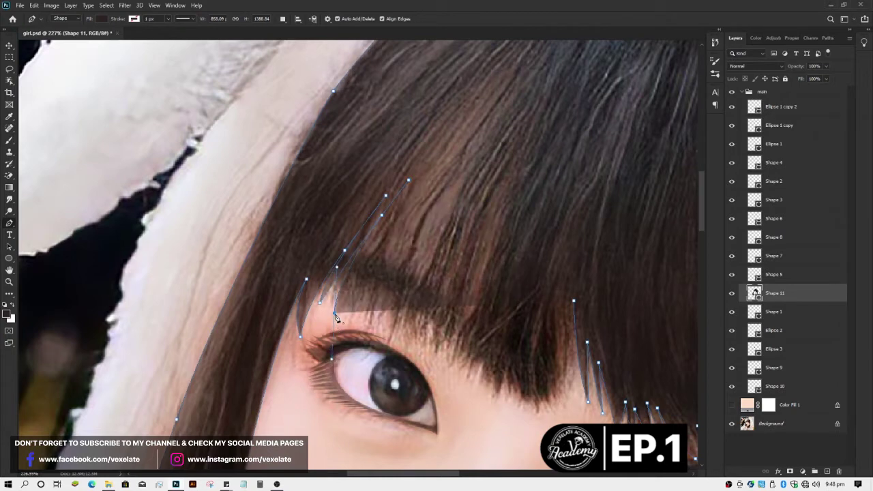
pyautogui.moveTo(395, 211); pyautogui.dragTo(414, 188)
pyautogui.click(438, 171)
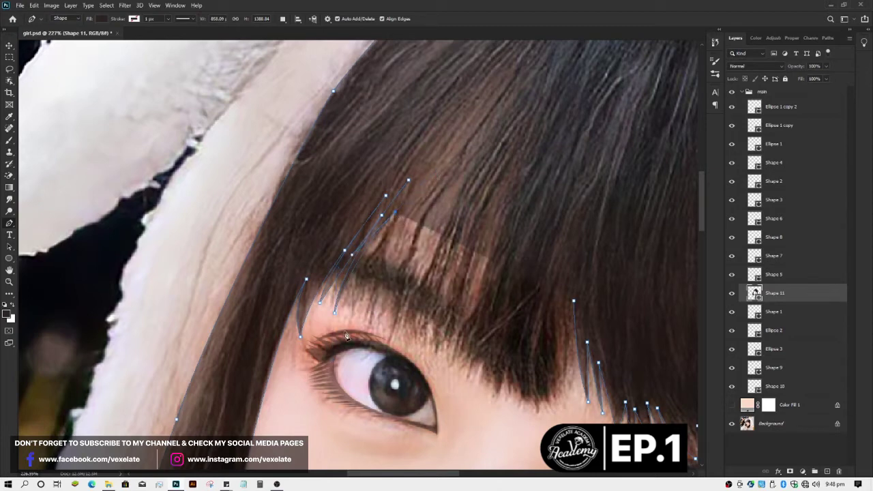
# Step: Add two more curved strand tips at the eyelid, undoing an extra point high in the hair
pyautogui.moveTo(347, 324); pyautogui.dragTo(344, 391)
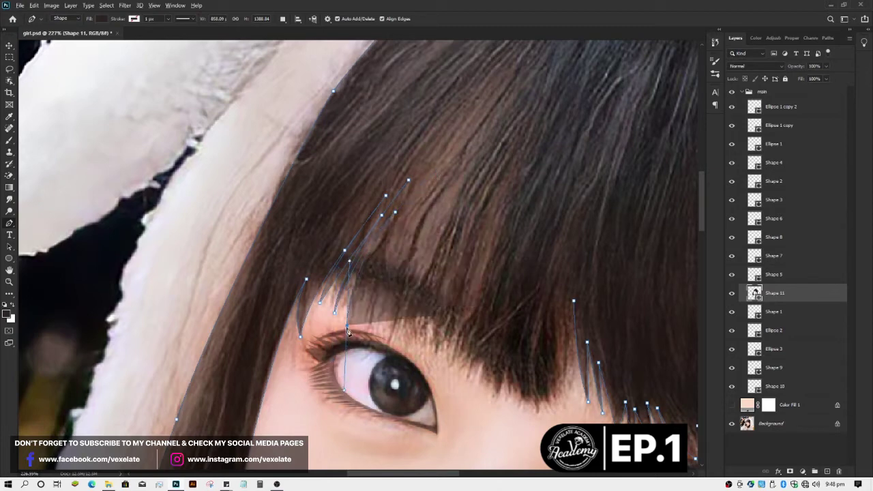
pyautogui.moveTo(346, 325); pyautogui.dragTo(415, 216)
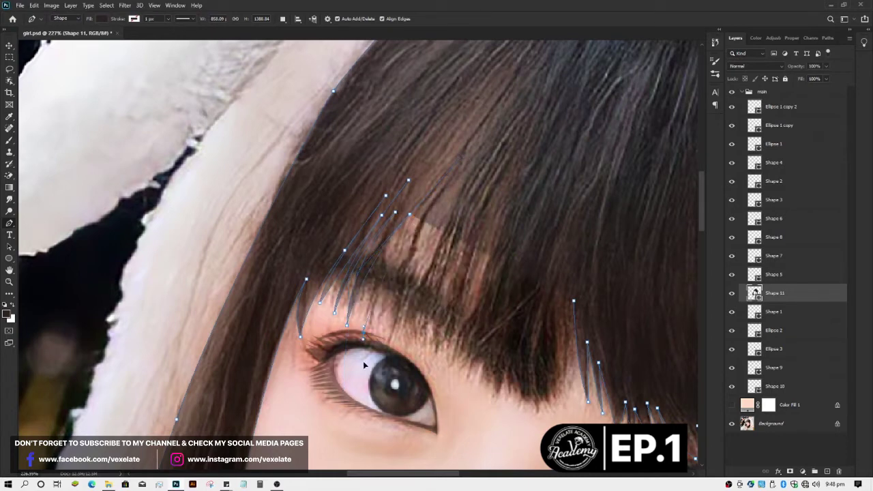
pyautogui.moveTo(365, 333); pyautogui.dragTo(366, 391)
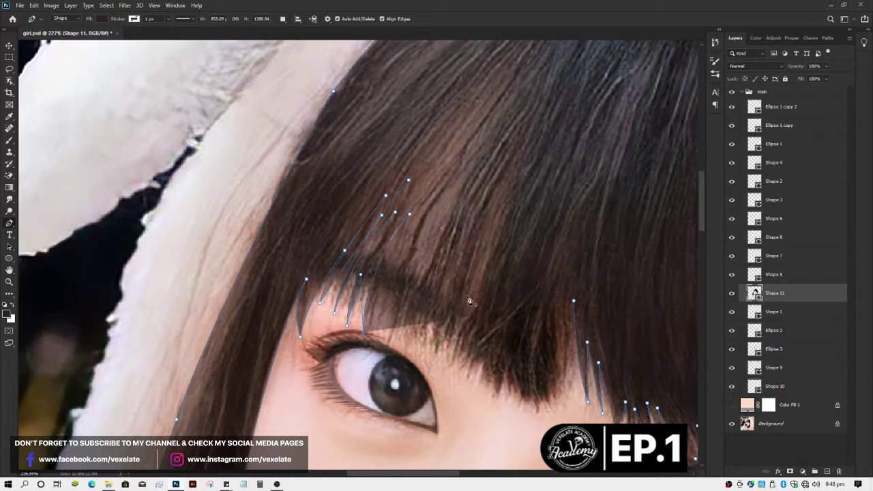
pyautogui.scroll(-1, 510, 290)
pyautogui.scroll(2, 509, 289)
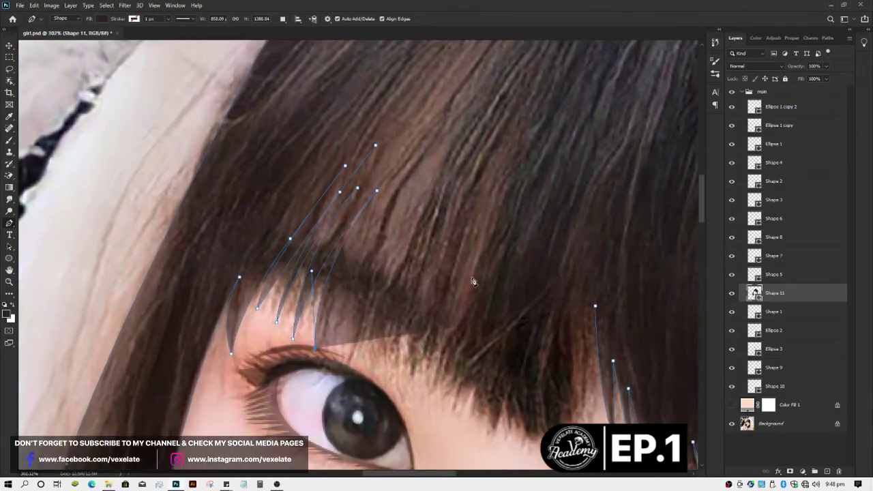
pyautogui.click(443, 141)
pyautogui.hotkey('ctrl', 'z')
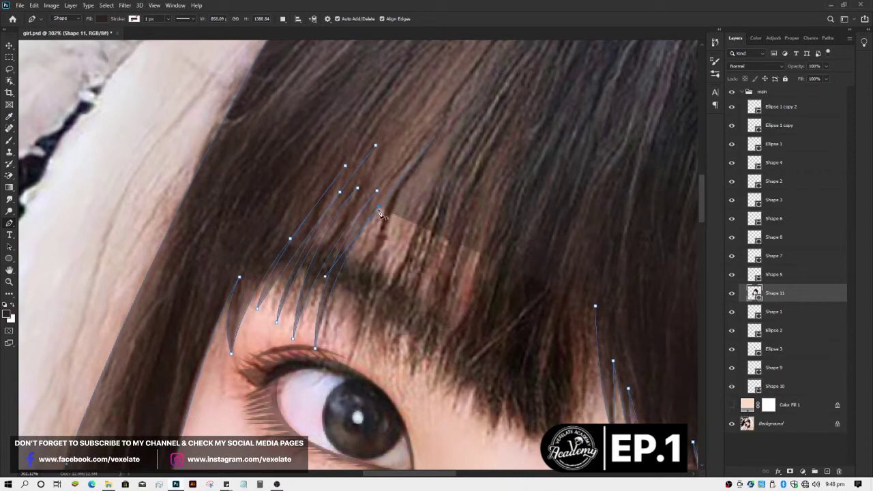
pyautogui.scroll(-3, 345, 277)
pyautogui.scroll(-2, 344, 278)
pyautogui.scroll(1, 347, 307)
pyautogui.scroll(4, 330, 308)
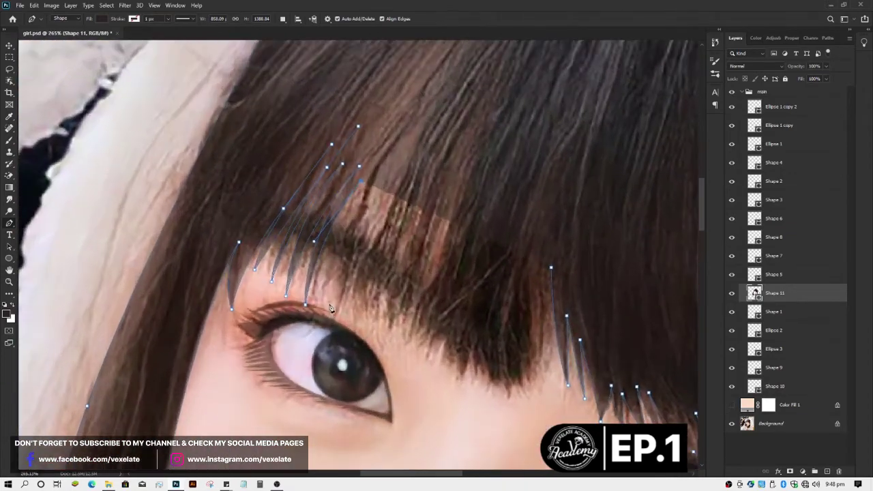
# Step: Trace further strand tips above the eye, removing stray curve handles on the new points
pyautogui.click(310, 270)
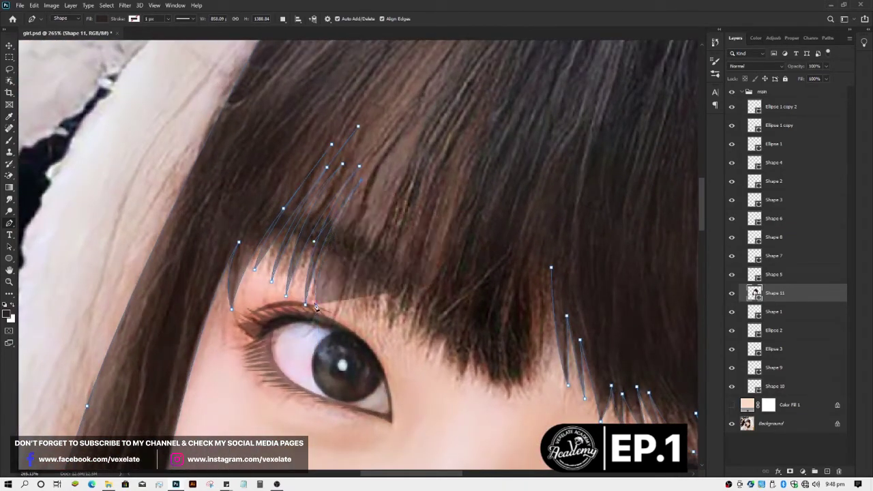
pyautogui.moveTo(315, 303); pyautogui.dragTo(318, 333)
pyautogui.moveTo(363, 193); pyautogui.dragTo(410, 131)
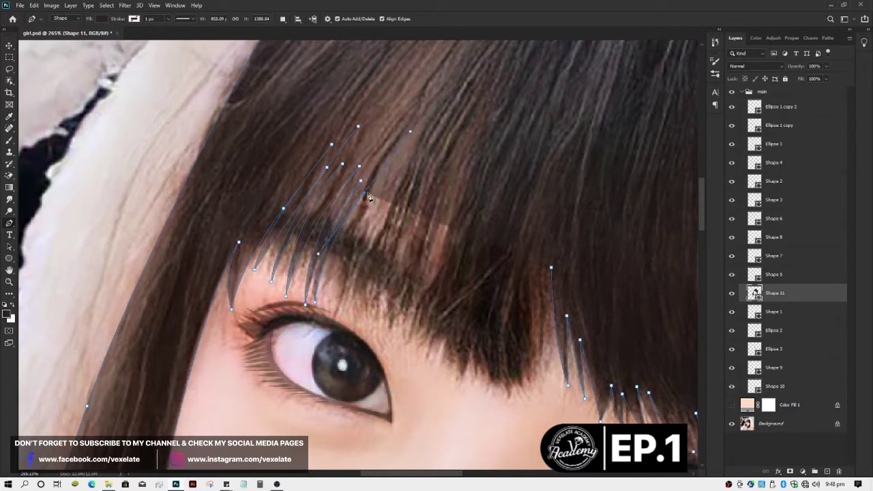
pyautogui.moveTo(333, 321); pyautogui.dragTo(331, 372)
pyautogui.moveTo(385, 234); pyautogui.dragTo(415, 193)
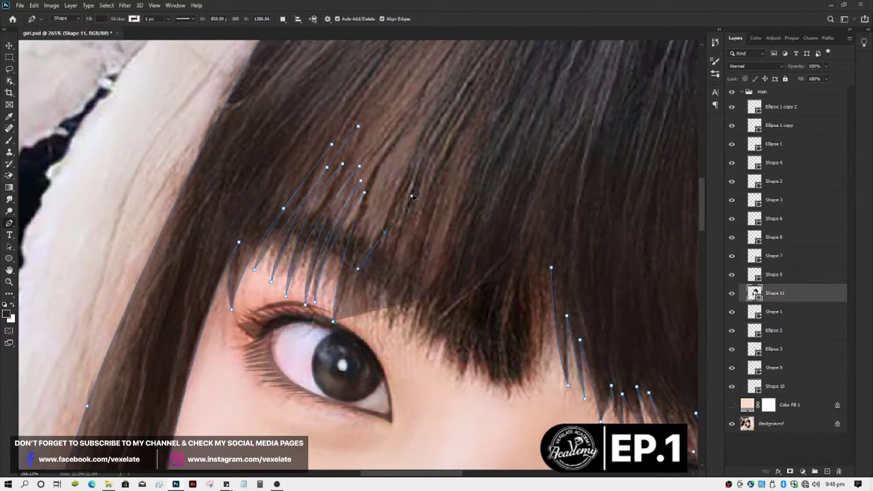
pyautogui.moveTo(385, 234); pyautogui.dragTo(381, 234)
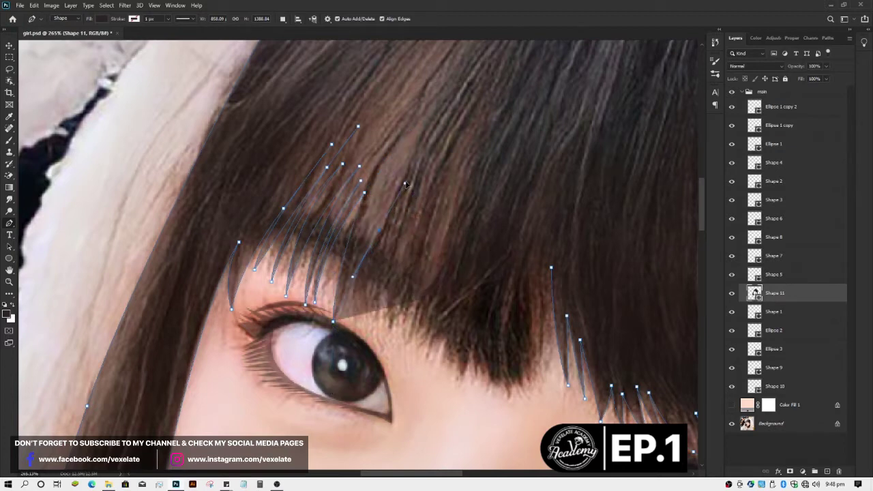
pyautogui.keyDown('alt'); pyautogui.click(380, 231); pyautogui.keyUp('alt')
pyautogui.moveTo(354, 318); pyautogui.dragTo(354, 355)
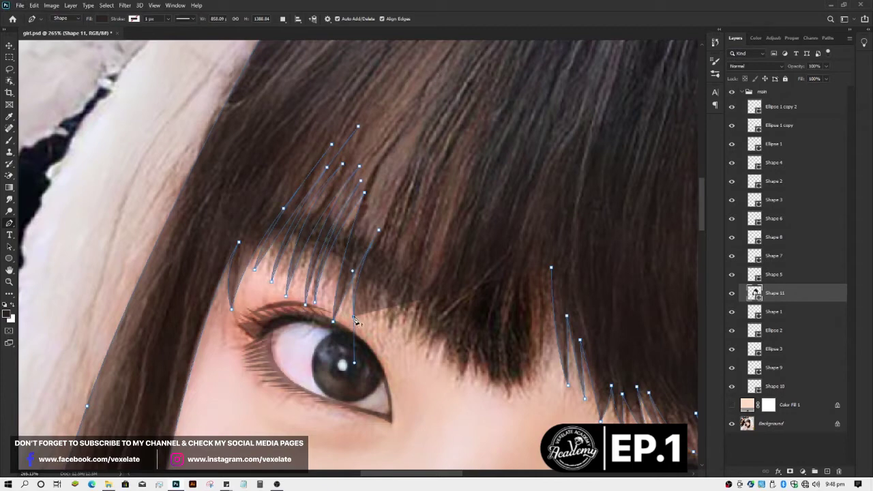
pyautogui.keyDown('alt'); pyautogui.click(353, 318); pyautogui.keyUp('alt')
# Step: Curve the path along the fringe edge beside the eye and add a strand up and down
pyautogui.scroll(2, 401, 343)
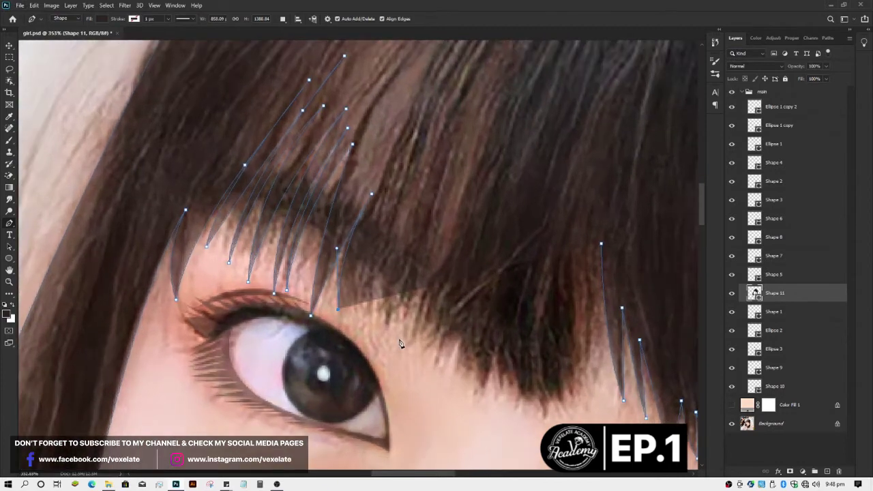
pyautogui.scroll(-2, 404, 344)
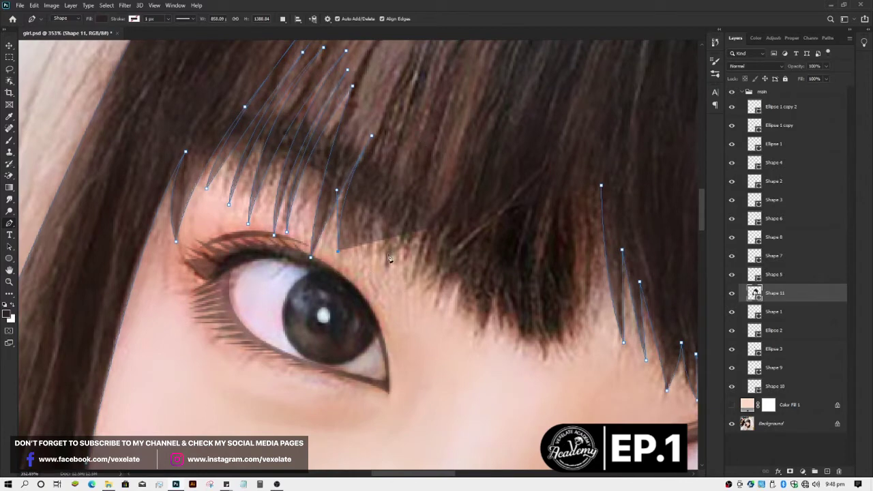
pyautogui.moveTo(406, 280); pyautogui.dragTo(449, 315)
pyautogui.moveTo(549, 349); pyautogui.dragTo(595, 338)
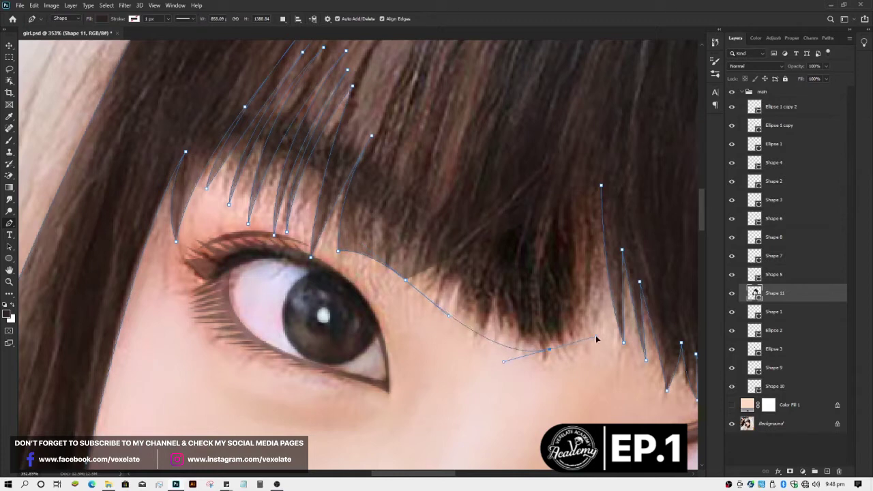
pyautogui.hotkey('ctrl', 'z')
pyautogui.moveTo(404, 278); pyautogui.dragTo(468, 326)
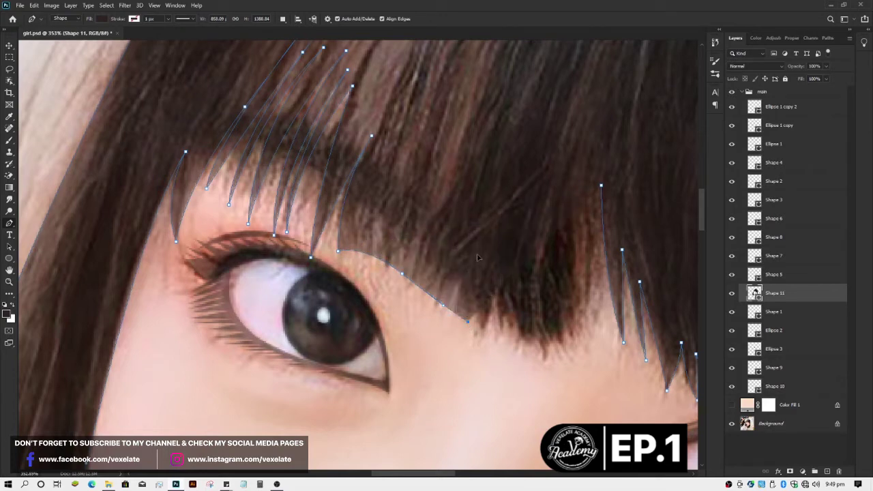
pyautogui.moveTo(476, 262); pyautogui.dragTo(485, 238)
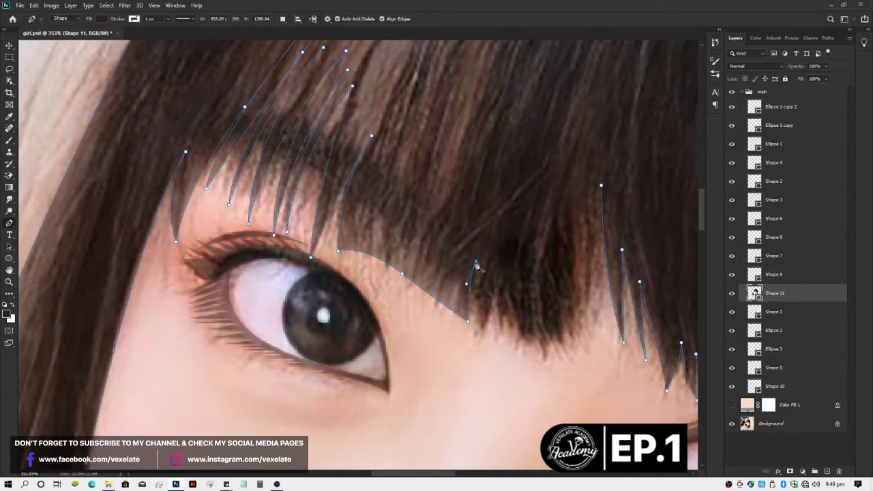
pyautogui.moveTo(483, 336); pyautogui.dragTo(496, 362)
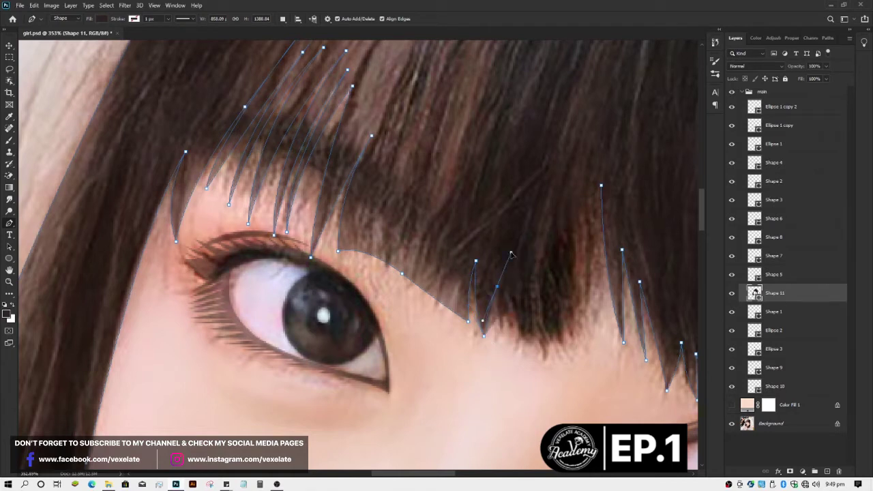
pyautogui.click(498, 286)
# Step: Add more pointed strand tips lower on the fringe, undoing a misplaced tip and dropping extra handles
pyautogui.scroll(-1, 500, 291)
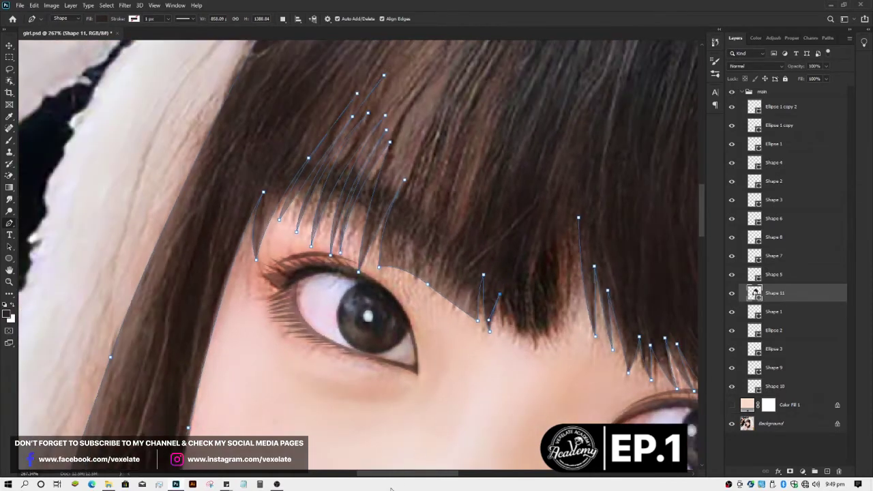
pyautogui.moveTo(400, 476); pyautogui.dragTo(424, 477)
pyautogui.scroll(2, 324, 325)
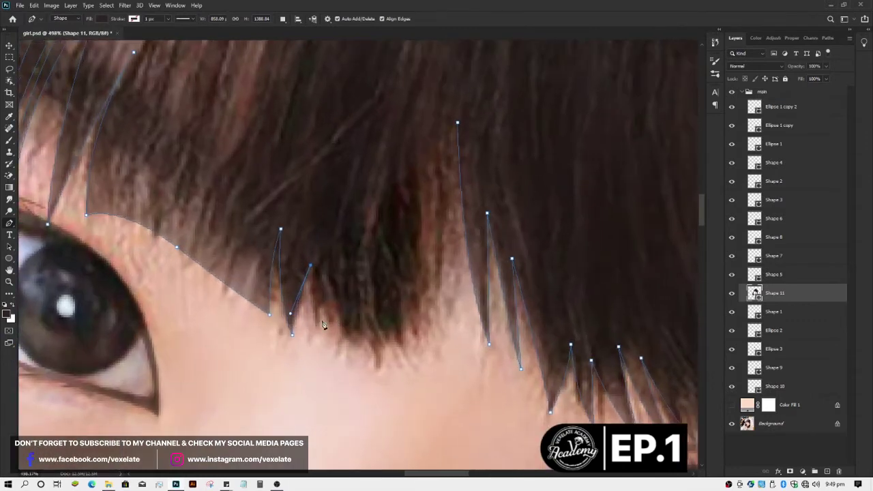
pyautogui.click(341, 369)
pyautogui.hotkey('ctrl', 'z')
pyautogui.moveTo(322, 304); pyautogui.dragTo(322, 274)
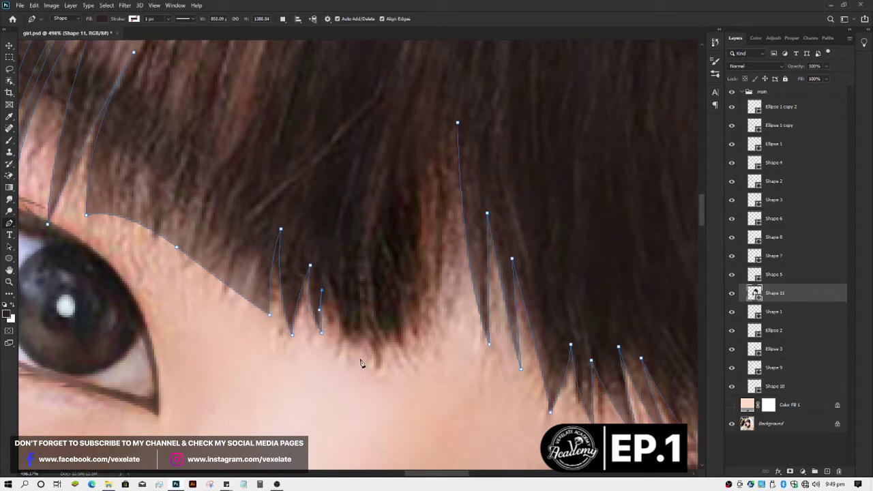
pyautogui.moveTo(378, 372); pyautogui.dragTo(426, 409)
pyautogui.keyDown('alt'); pyautogui.click(378, 372); pyautogui.keyUp('alt')
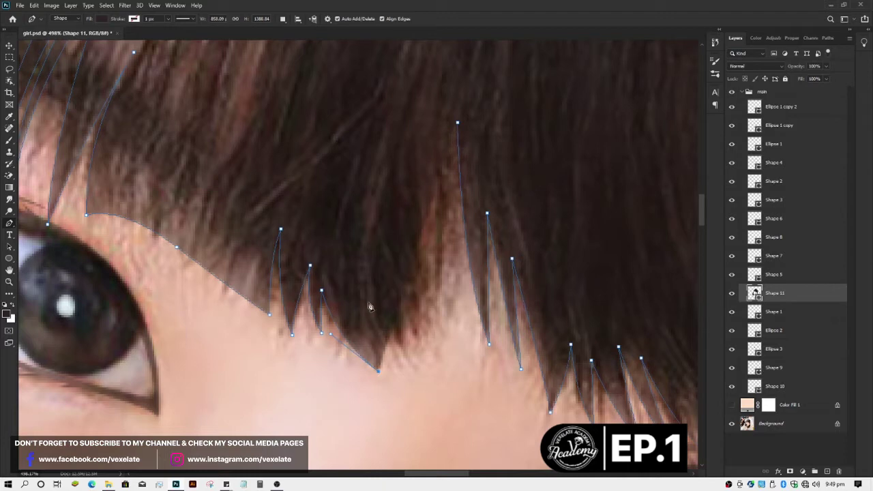
pyautogui.moveTo(360, 335); pyautogui.dragTo(374, 264)
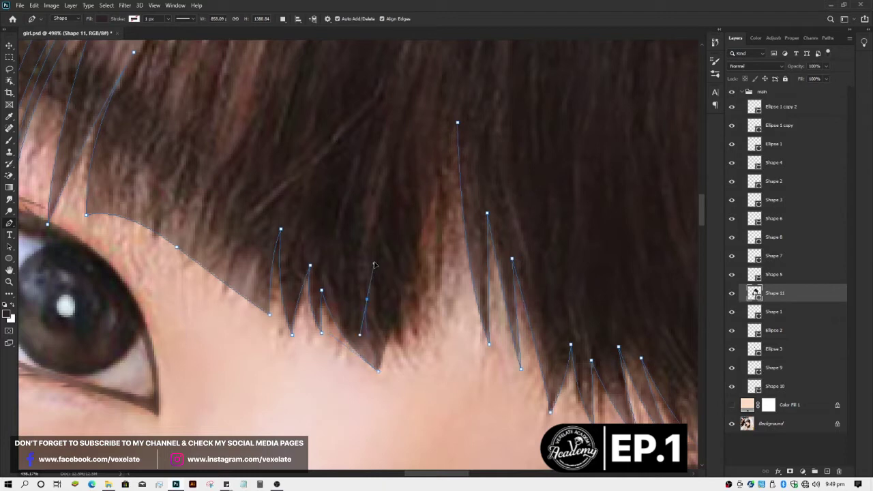
pyautogui.keyDown('alt'); pyautogui.click(367, 300); pyautogui.keyUp('alt')
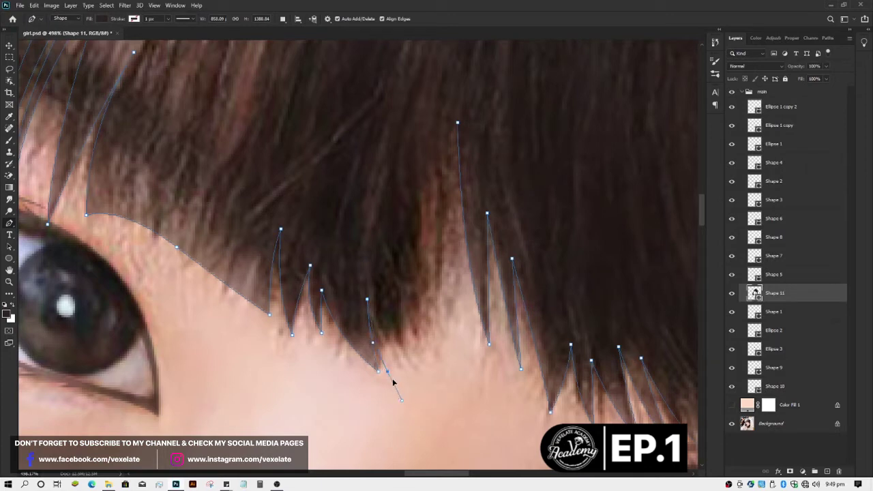
# Step: Bend the last strand edge to follow the hair and curve it up to the top starting point
pyautogui.click(372, 342)
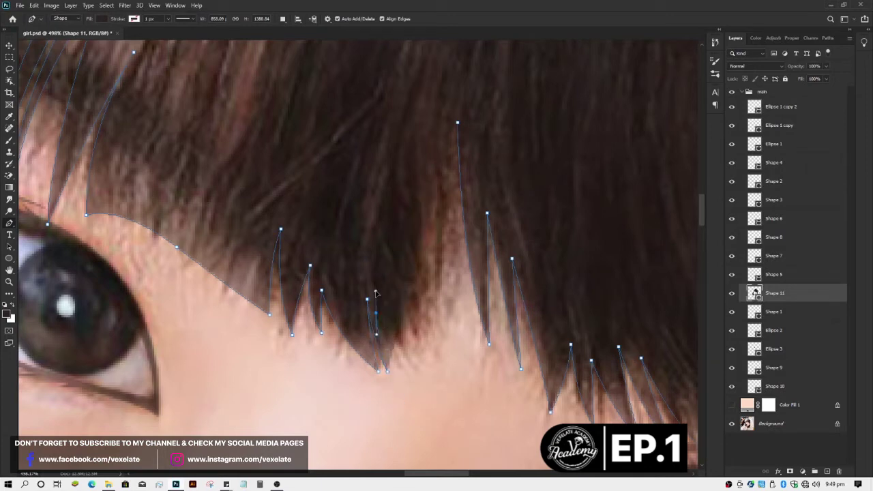
pyautogui.moveTo(379, 318)
pyautogui.mouseDown()
pyautogui.moveTo(398, 359)
pyautogui.moveTo(451, 407)
pyautogui.mouseUp()
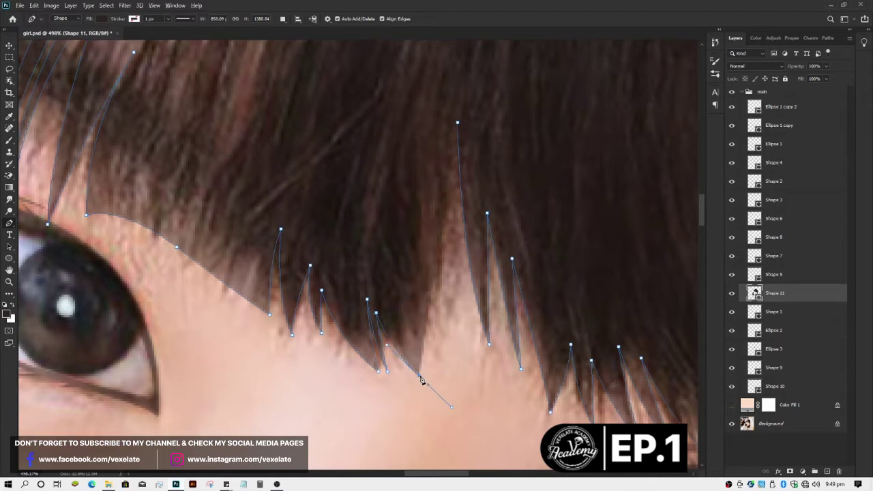
pyautogui.keyDown('alt'); pyautogui.click(421, 380); pyautogui.keyUp('alt')
pyautogui.scroll(-3, 442, 342)
pyautogui.scroll(2, 458, 307)
pyautogui.scroll(1, 443, 204)
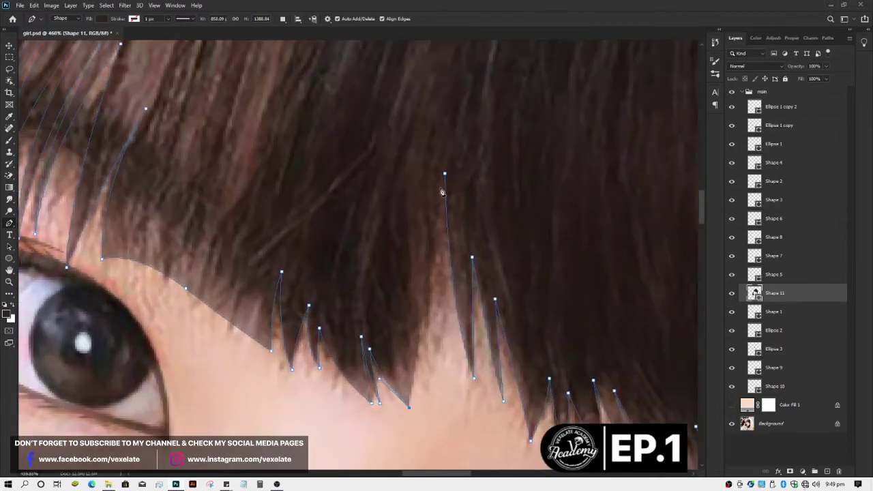
pyautogui.moveTo(445, 175); pyautogui.dragTo(476, 108)
# Step: Trace a thin strand down to its tip and back up, making the upper anchor a sharp corner
pyautogui.press('v')
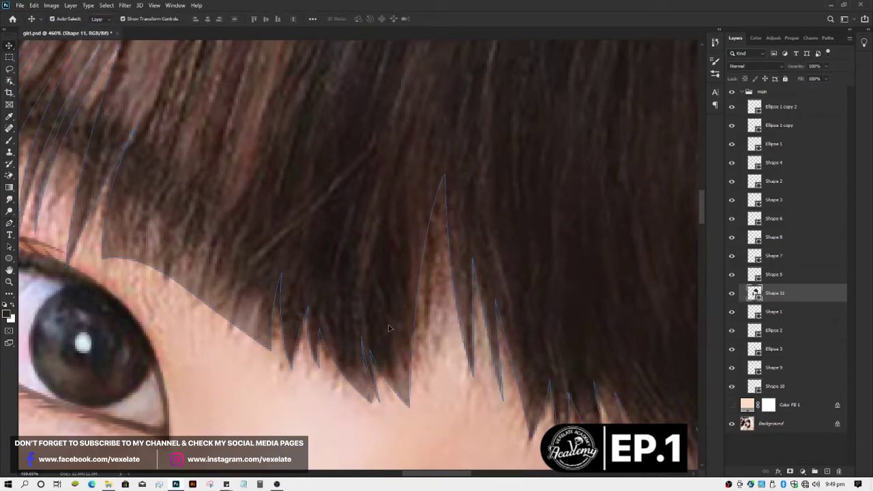
pyautogui.press('p')
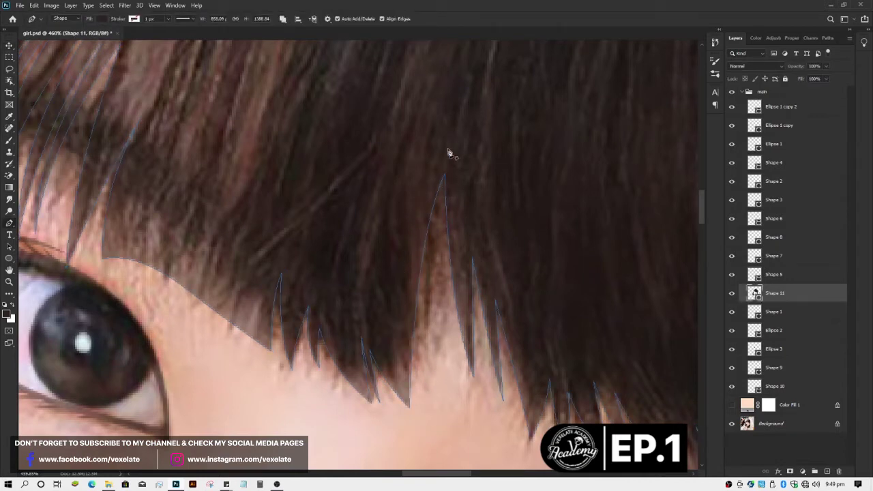
pyautogui.scroll(-1, 449, 294)
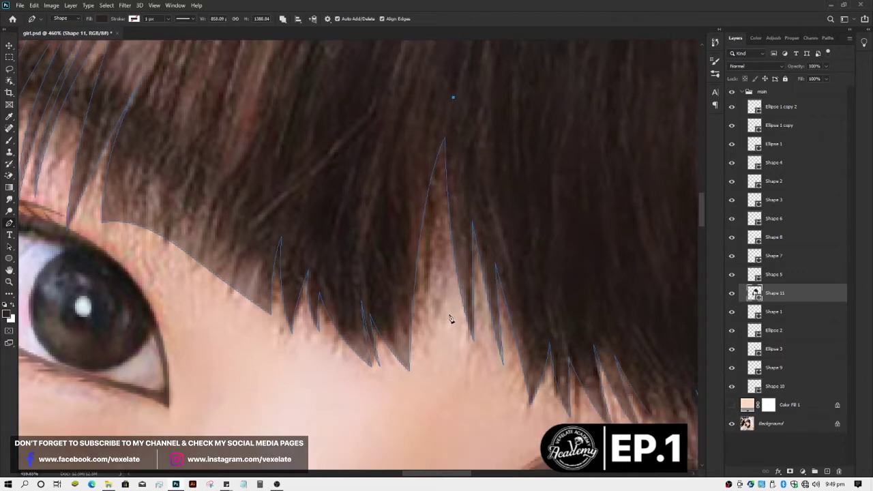
pyautogui.moveTo(450, 318); pyautogui.dragTo(464, 398)
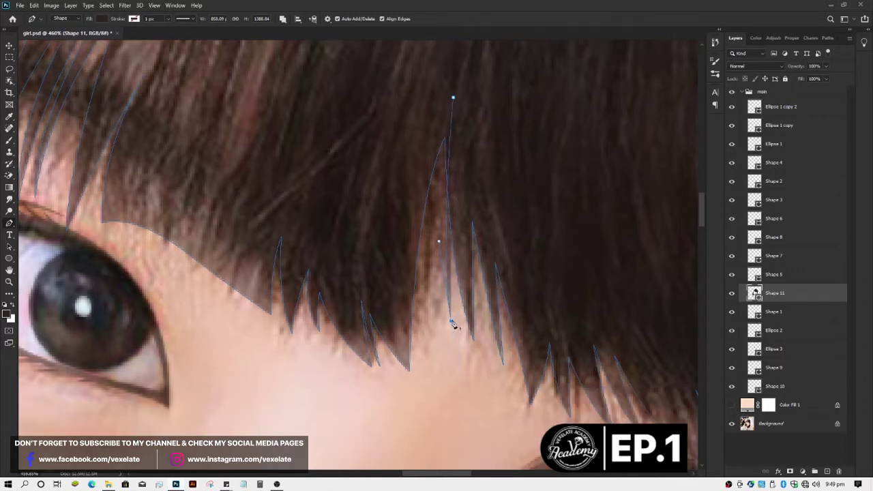
pyautogui.moveTo(437, 168); pyautogui.dragTo(441, 97)
pyautogui.keyDown('alt'); pyautogui.click(436, 168); pyautogui.keyUp('alt')
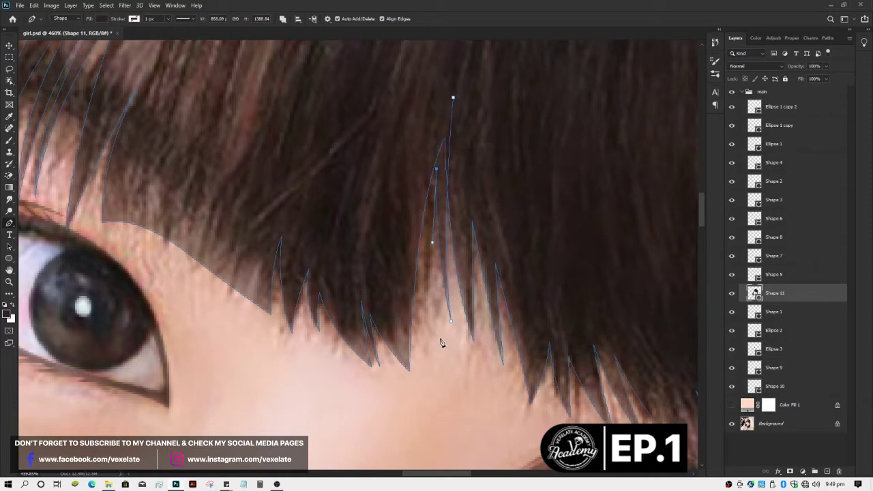
# Step: Add three more pointed strand tips below the fringe and close the outline at its start
pyautogui.moveTo(441, 337); pyautogui.dragTo(456, 386)
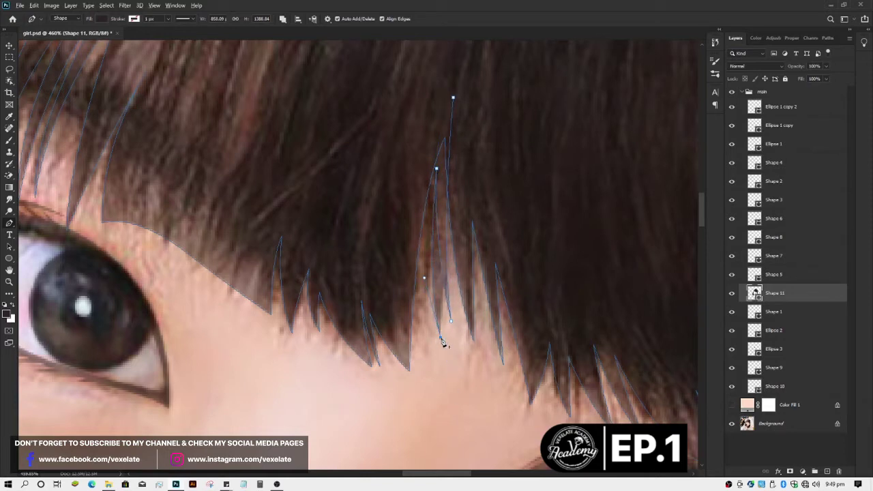
pyautogui.click(419, 204)
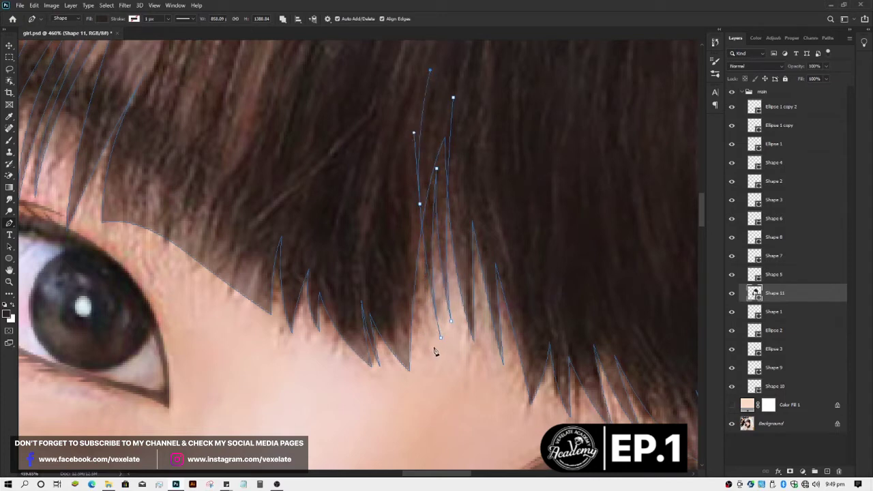
pyautogui.moveTo(435, 353); pyautogui.dragTo(467, 450)
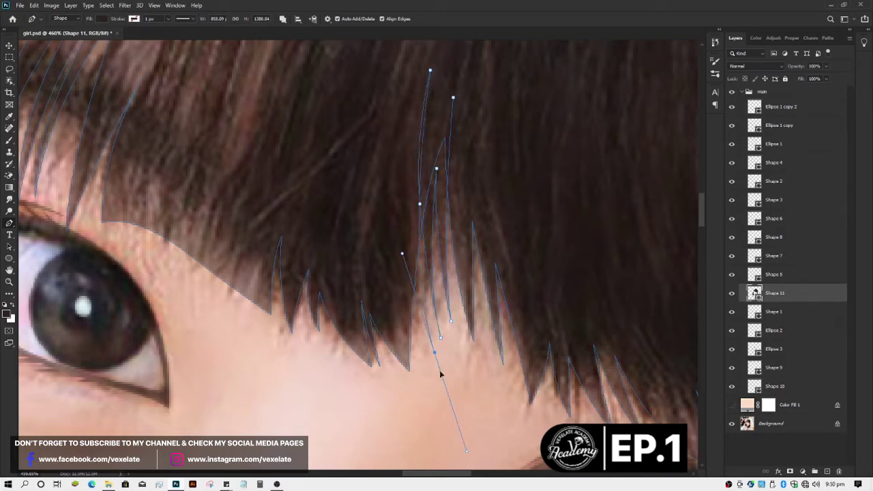
pyautogui.moveTo(434, 355); pyautogui.dragTo(453, 428)
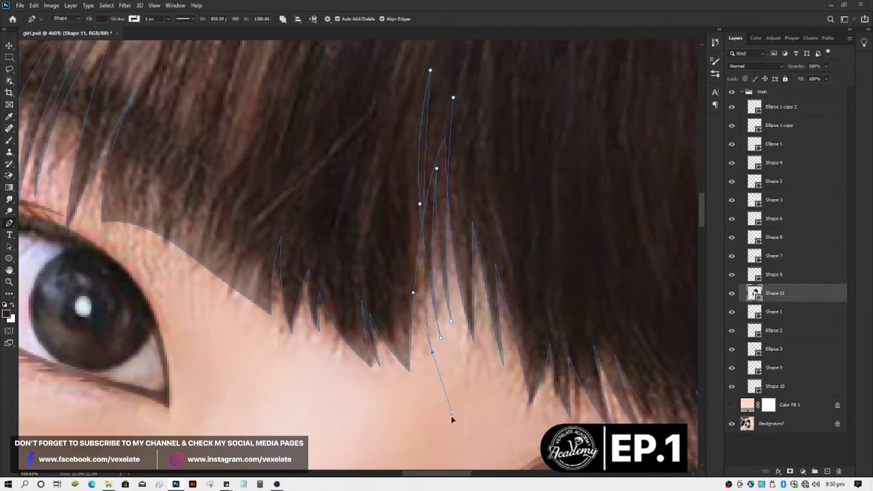
pyautogui.moveTo(433, 355); pyautogui.dragTo(409, 224)
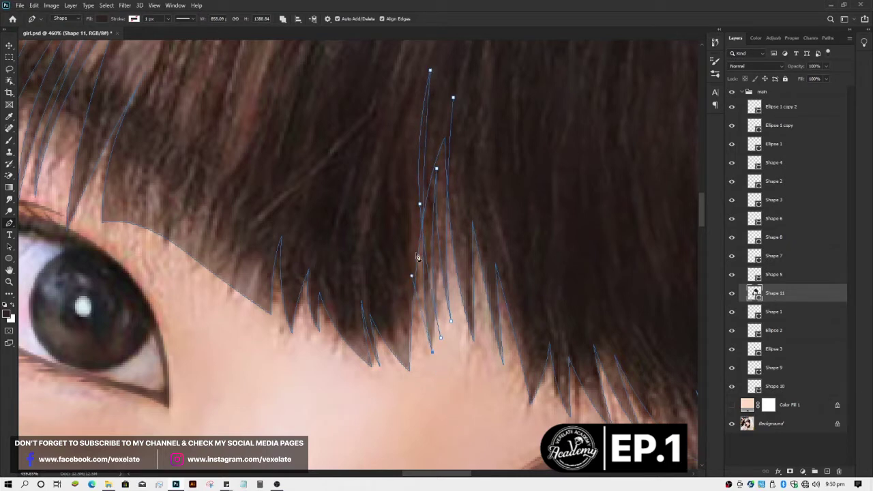
pyautogui.moveTo(406, 156); pyautogui.dragTo(405, 178)
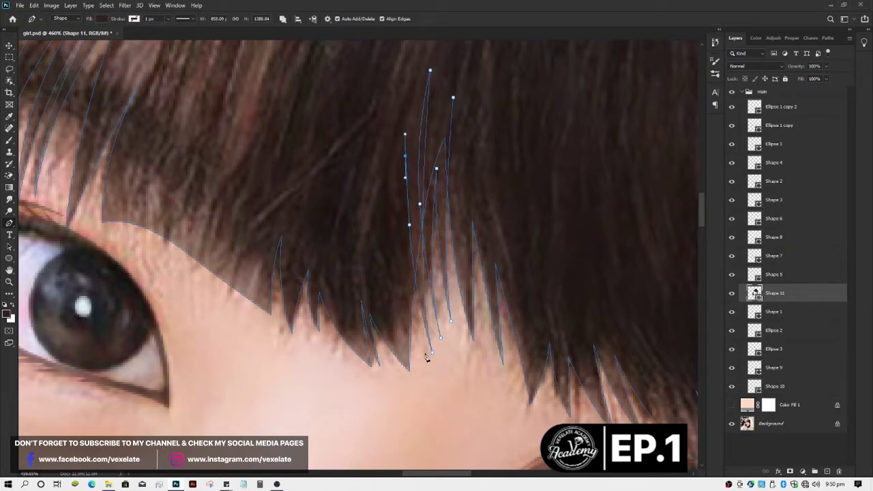
pyautogui.moveTo(424, 353); pyautogui.dragTo(399, 250)
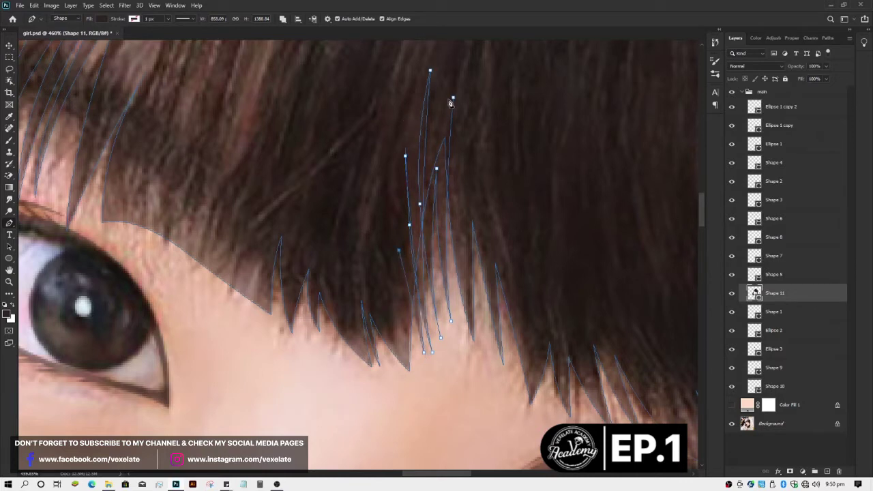
pyautogui.moveTo(453, 98); pyautogui.dragTo(522, 109)
# Step: Merge the pieces of the Shape 11 bangs layer with Merge Shape Components
pyautogui.press('Escape')
pyautogui.press('v')
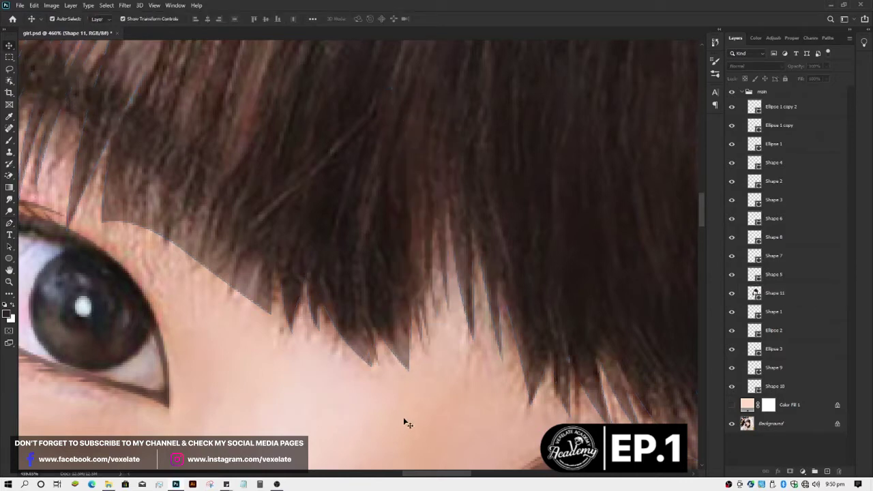
pyautogui.scroll(-3, 403, 417)
pyautogui.click(346, 279)
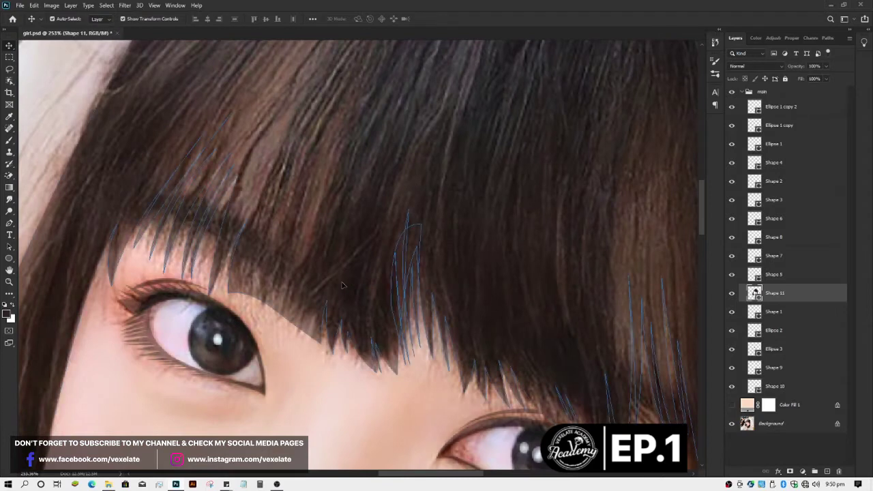
pyautogui.press('p')
pyautogui.click(283, 18)
pyautogui.click(326, 79)
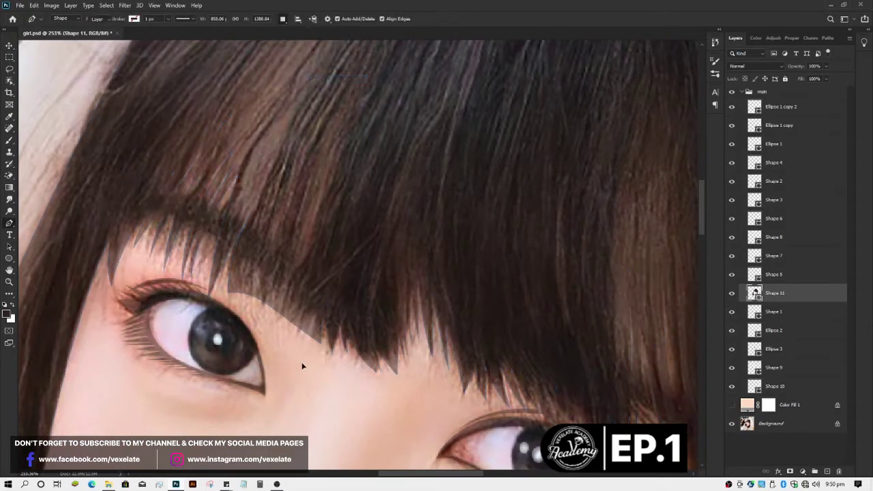
# Step: Reselect the Shape 11 bangs layer and check its merged outline
pyautogui.press('v')
pyautogui.scroll(2, 281, 303)
pyautogui.click(281, 293)
pyautogui.scroll(2, 282, 292)
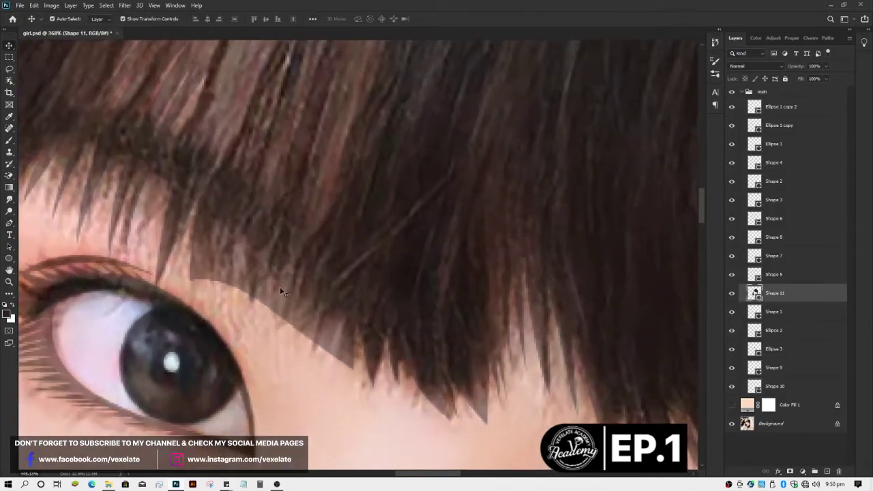
pyautogui.scroll(1, 282, 292)
pyautogui.press('p')
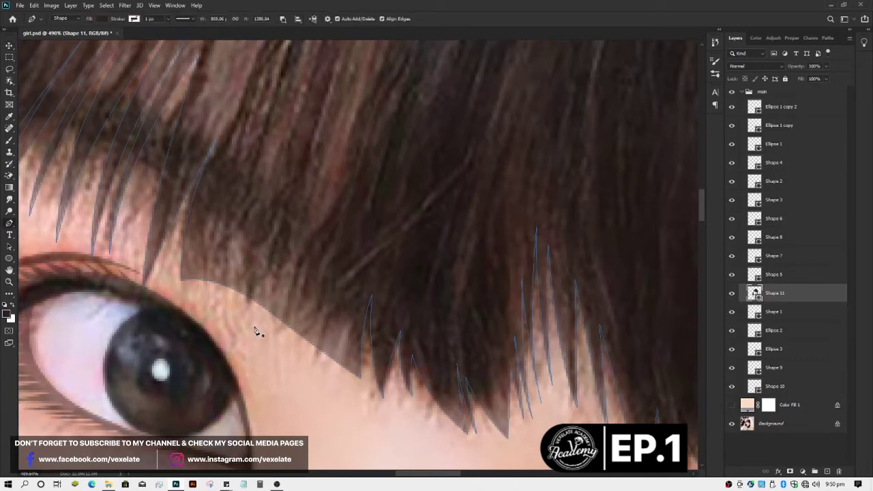
pyautogui.press('Escape')
pyautogui.press('v')
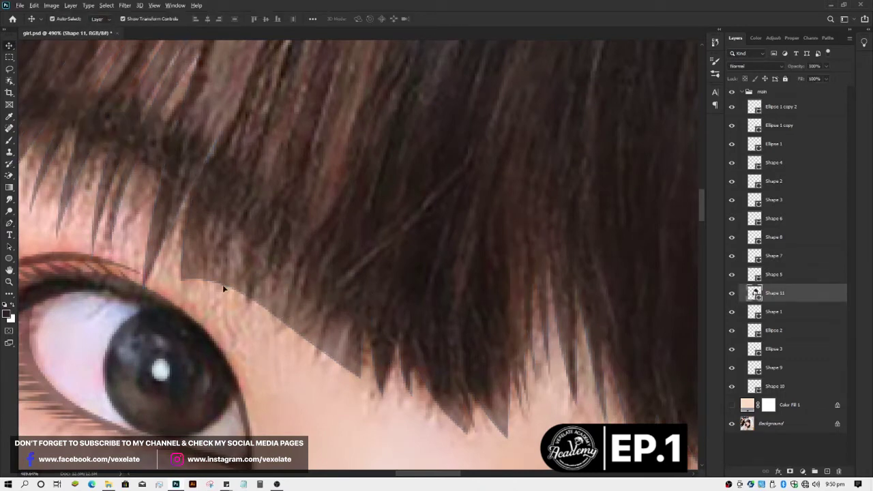
# Step: Preview the hair silhouette over the flat Color Fill 1 layer, then hide it to reveal the photo
pyautogui.click(731, 406)
pyautogui.scroll(-3, 497, 335)
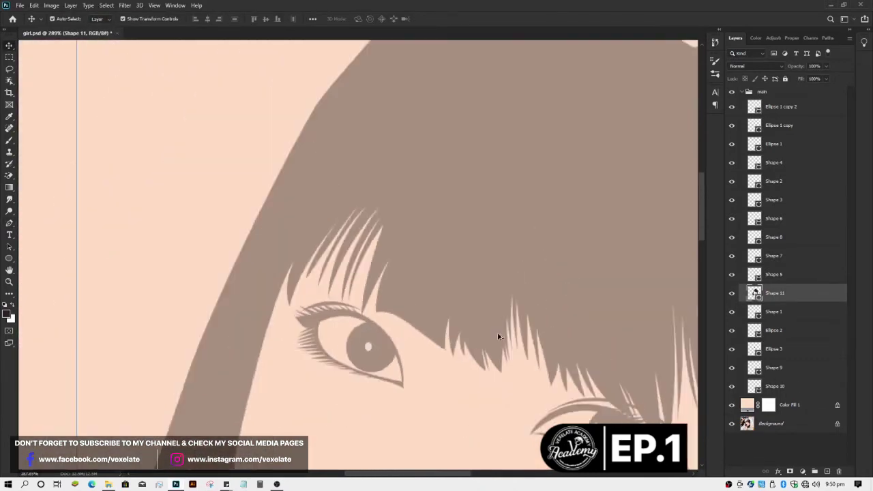
pyautogui.scroll(-3, 498, 334)
pyautogui.scroll(-2, 480, 387)
pyautogui.scroll(-2, 482, 384)
pyautogui.scroll(-2, 507, 359)
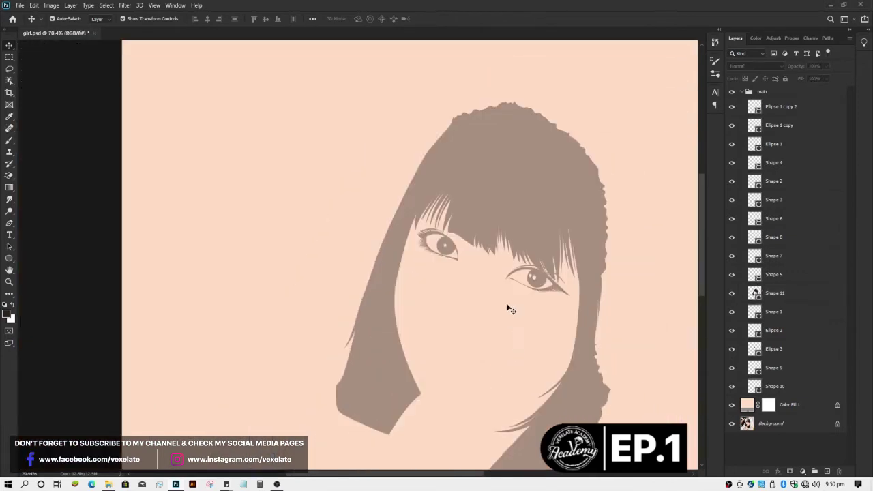
pyautogui.scroll(5, 510, 307)
pyautogui.click(519, 192)
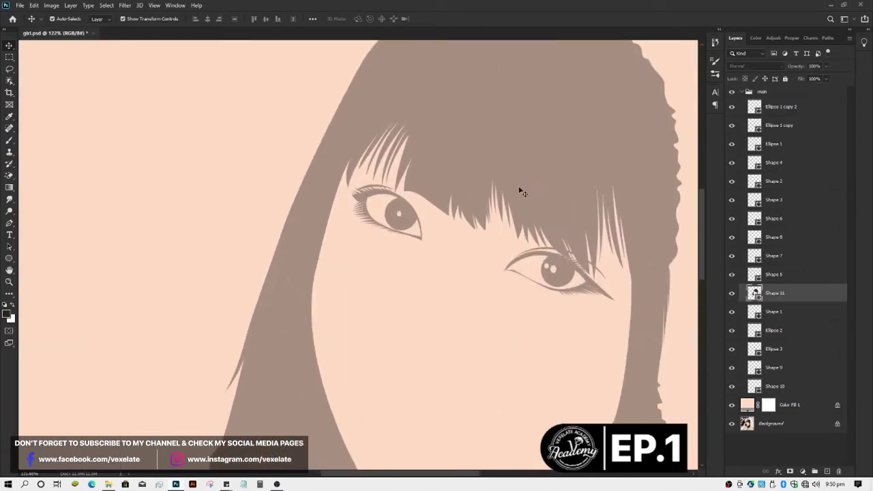
pyautogui.click(733, 405)
pyautogui.scroll(3, 464, 199)
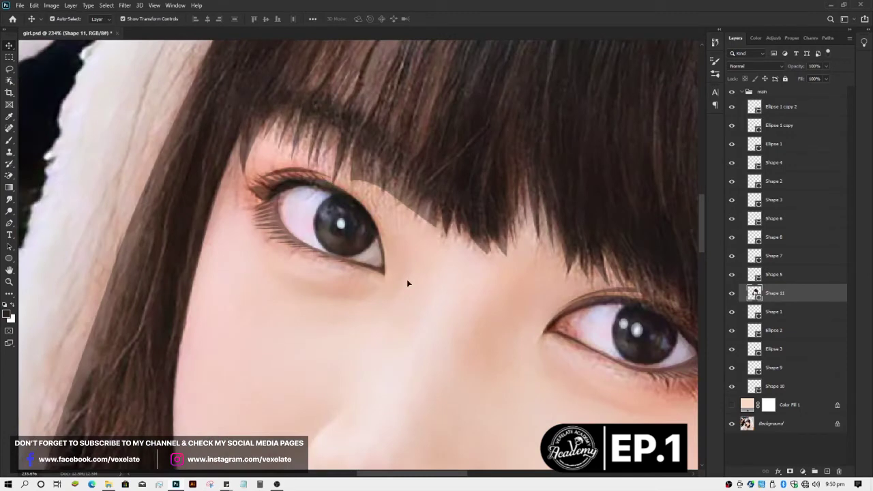
pyautogui.scroll(2, 411, 177)
pyautogui.scroll(1, 412, 184)
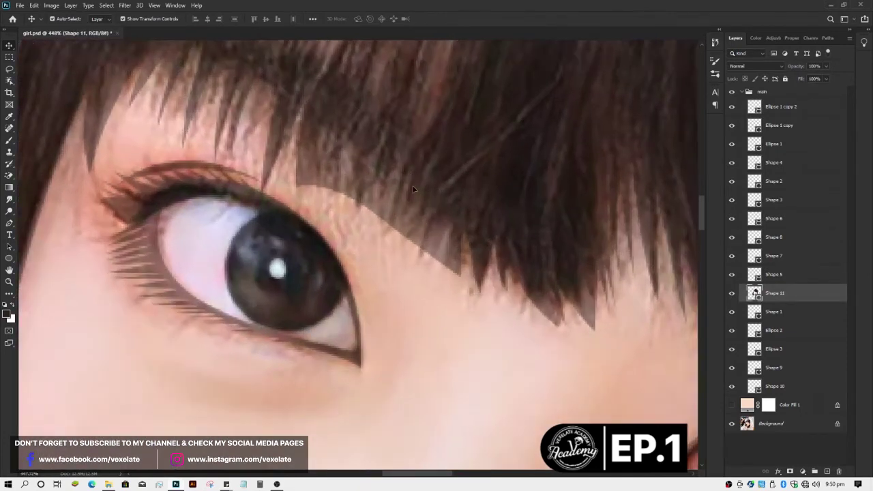
pyautogui.press('p')
pyautogui.scroll(-2, 454, 292)
pyautogui.scroll(1, 470, 315)
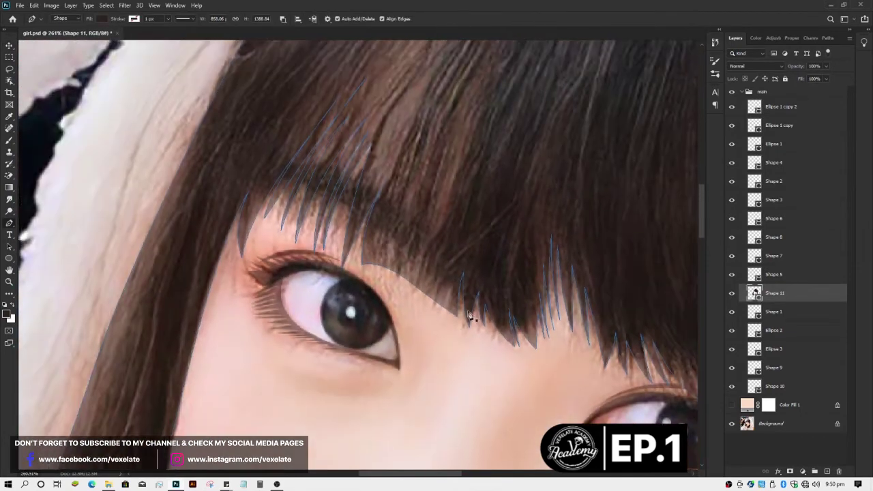
pyautogui.scroll(2, 478, 341)
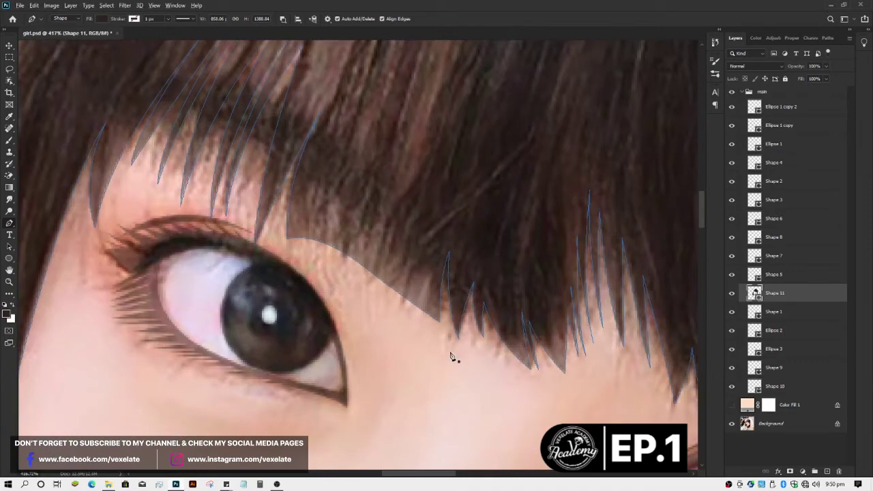
pyautogui.scroll(1, 451, 355)
pyautogui.scroll(1, 442, 354)
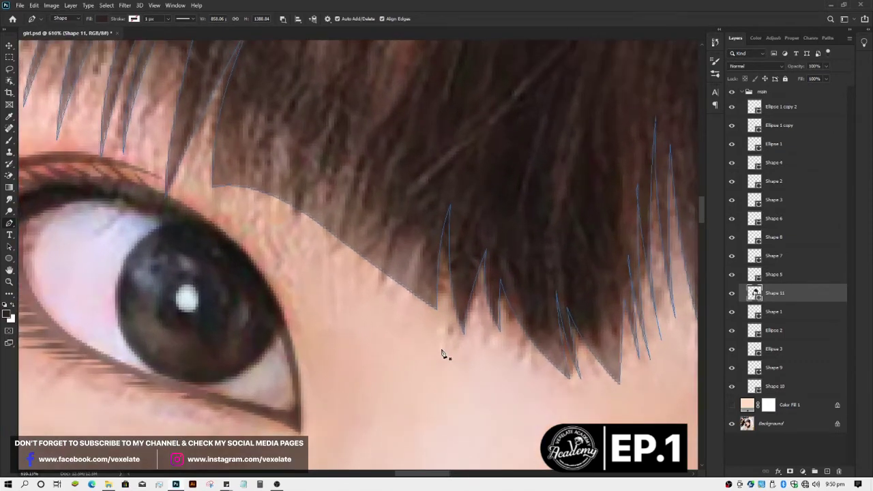
pyautogui.press('v')
pyautogui.scroll(-3, 415, 243)
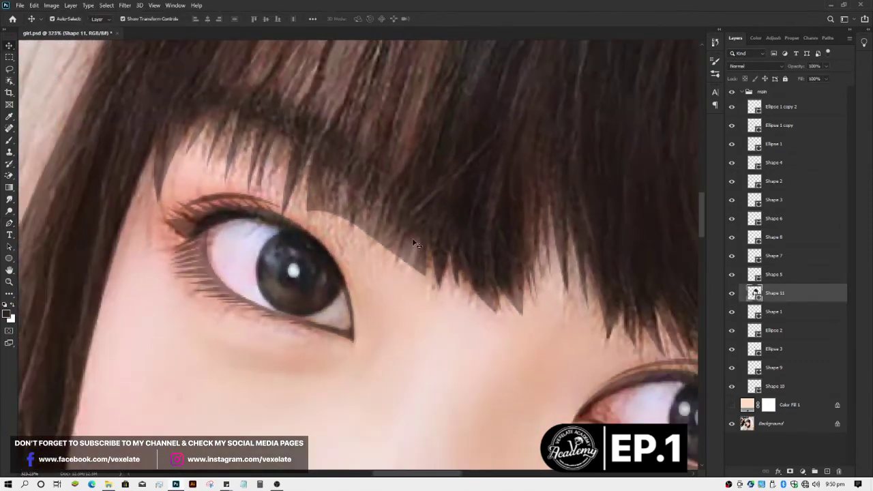
pyautogui.scroll(1, 413, 242)
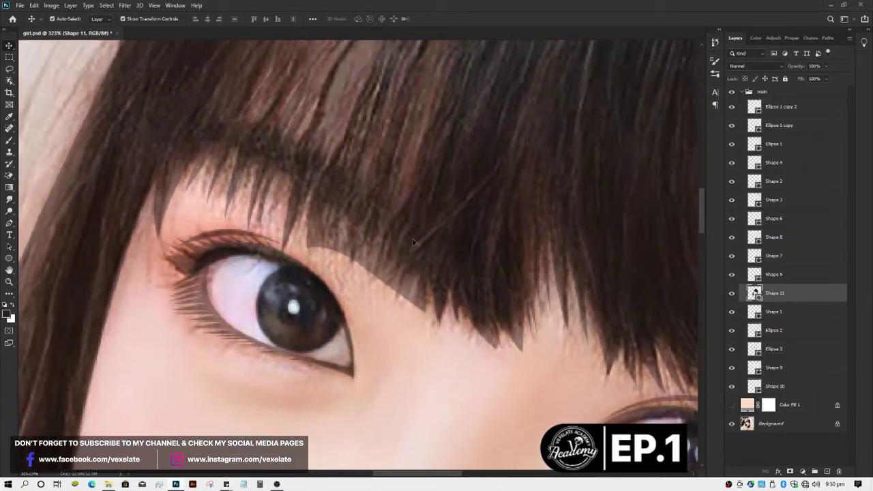
pyautogui.press('p')
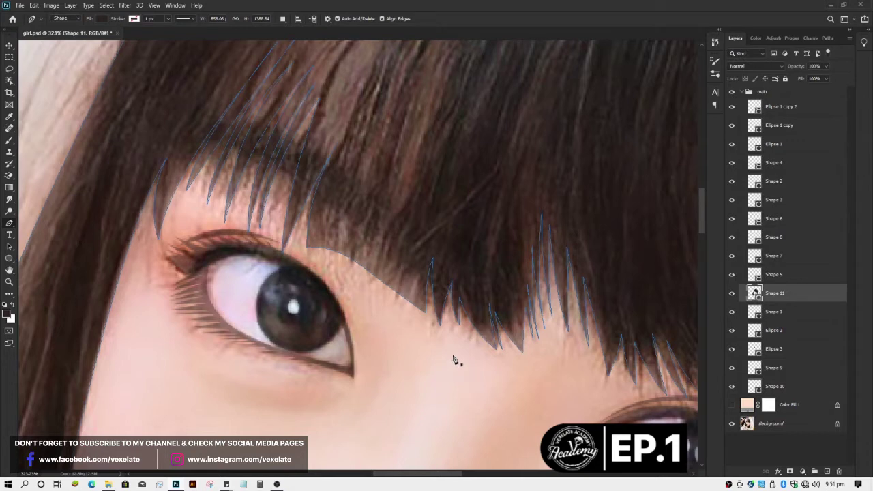
# Step: Trace a thin pointed hair strand into Shape 11 below the fringe, undoing the stray Shape 12
pyautogui.scroll(2, 453, 358)
pyautogui.scroll(2, 453, 358)
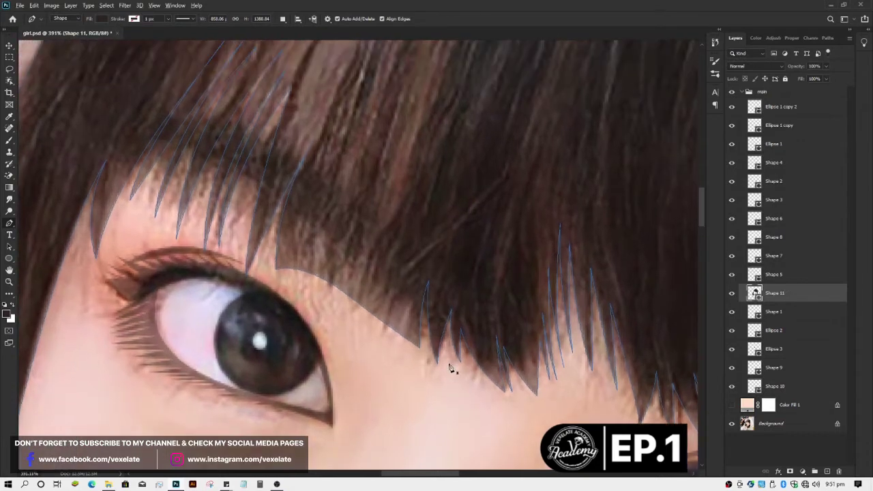
pyautogui.scroll(3, 450, 364)
pyautogui.click(418, 389)
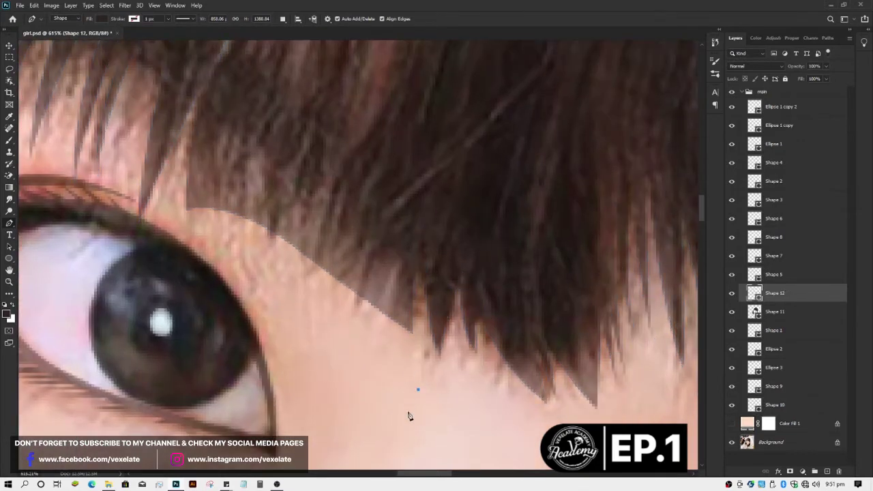
pyautogui.hotkey('ctrl', 'z')
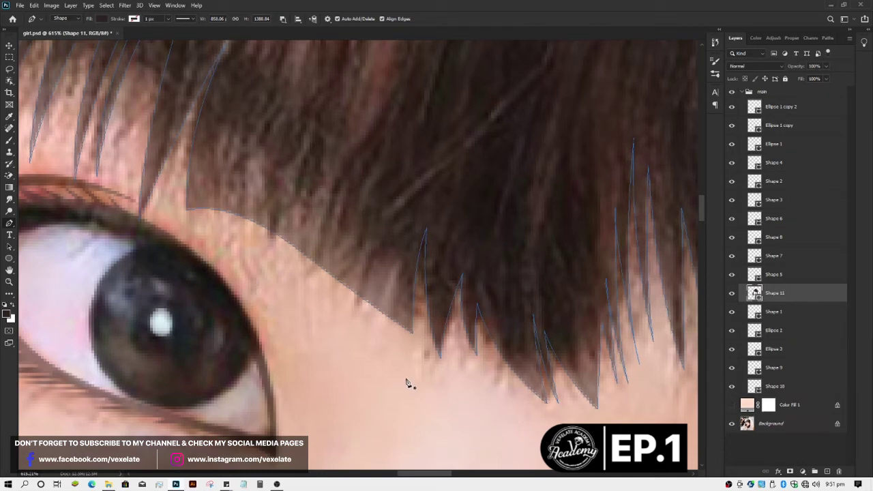
pyautogui.click(416, 389)
pyautogui.moveTo(404, 216); pyautogui.dragTo(423, 148)
pyautogui.keyDown('alt'); pyautogui.click(404, 216); pyautogui.keyUp('alt')
pyautogui.moveTo(391, 339); pyautogui.dragTo(403, 408)
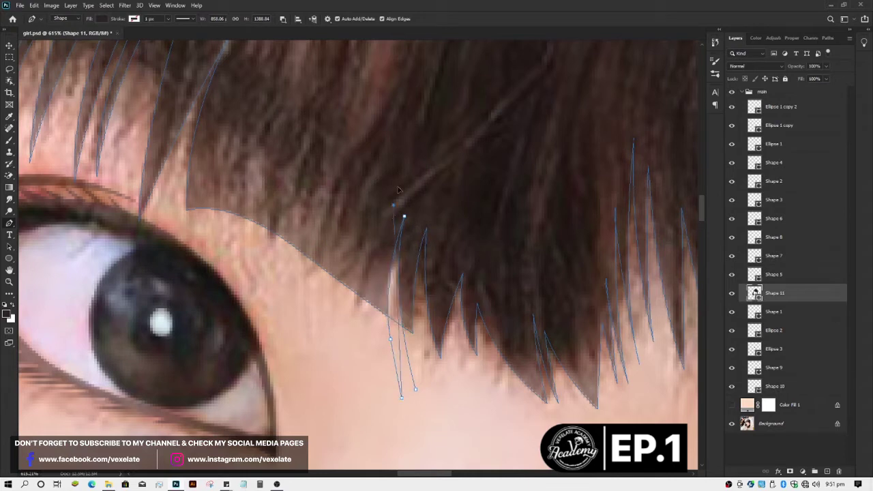
pyautogui.moveTo(394, 205); pyautogui.dragTo(420, 119)
pyautogui.keyDown('alt'); pyautogui.click(393, 205); pyautogui.keyUp('alt')
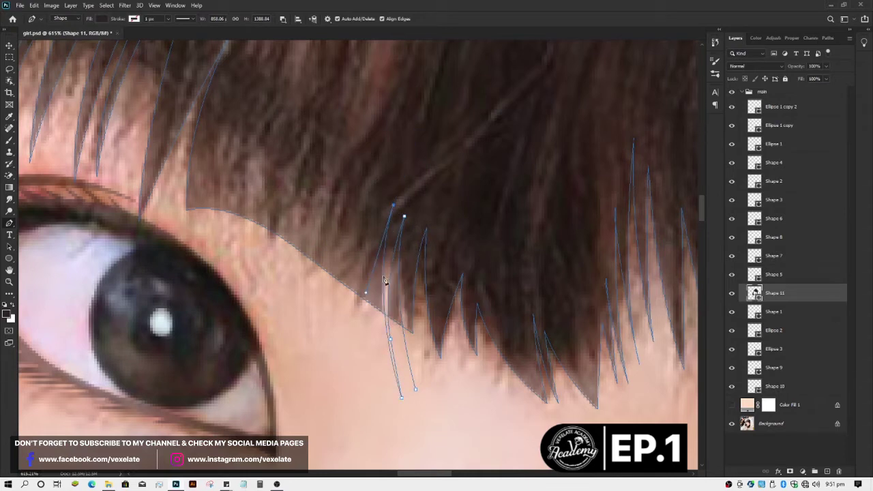
pyautogui.click(415, 390)
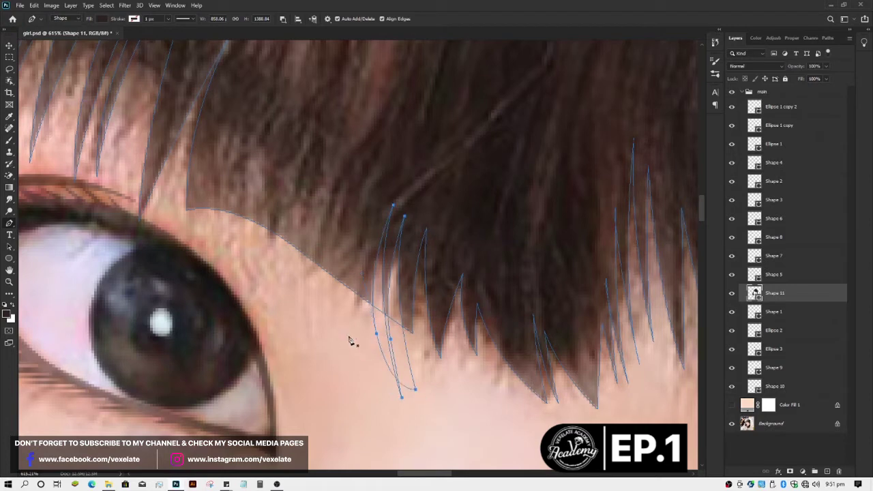
pyautogui.press('v')
# Step: Trace more pointed strands curving from the fringe edge up into the hair
pyautogui.scroll(1, 346, 337)
pyautogui.press('a')
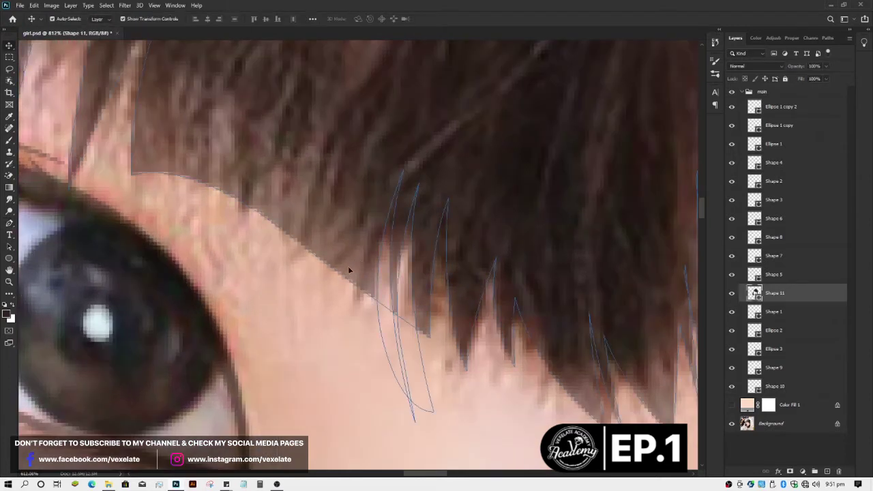
pyautogui.press('p')
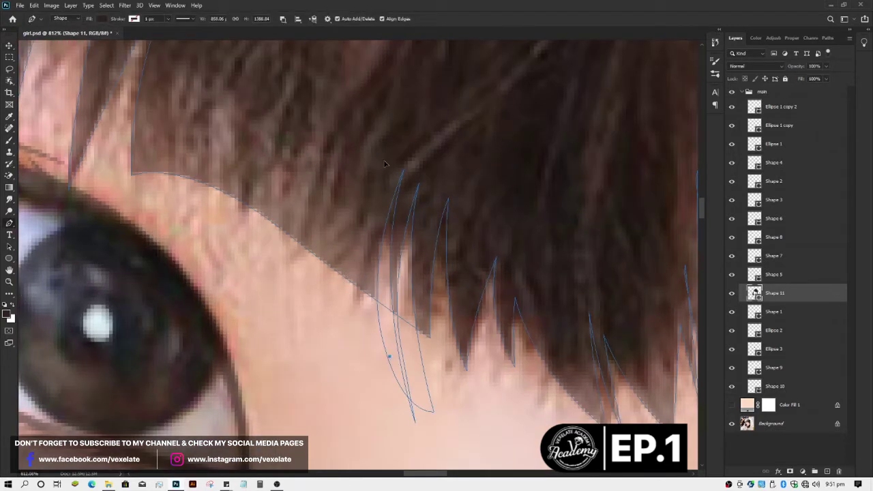
pyautogui.moveTo(379, 180); pyautogui.dragTo(405, 100)
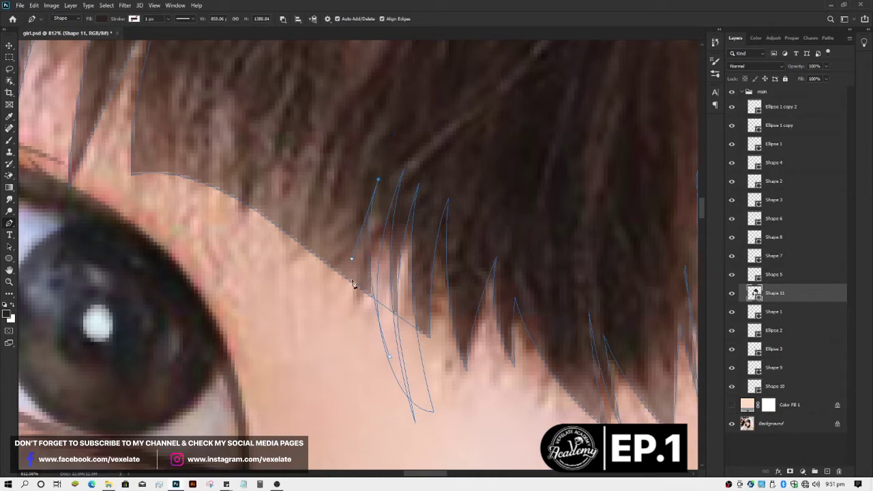
pyautogui.moveTo(360, 305); pyautogui.dragTo(366, 325)
pyautogui.scroll(-5, 339, 321)
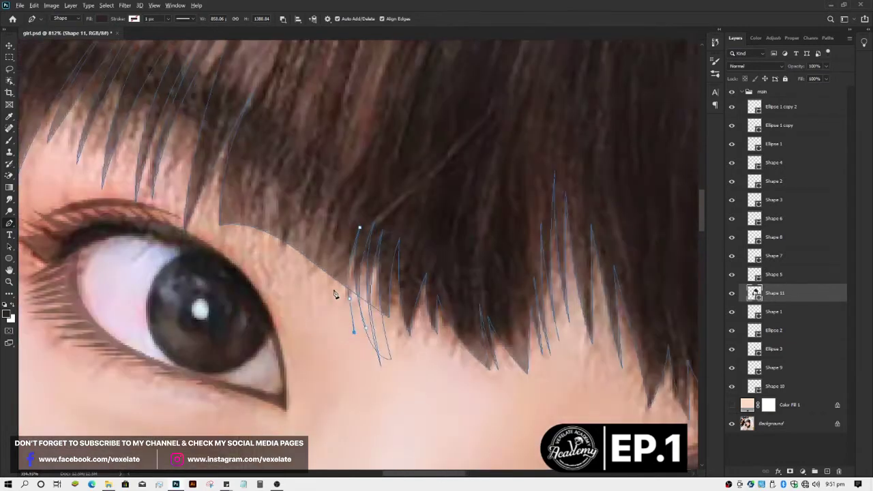
pyautogui.scroll(2, 351, 260)
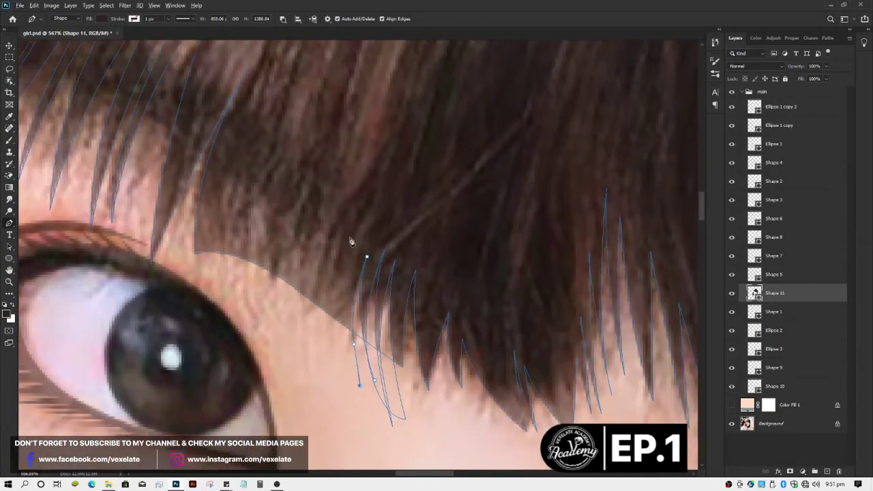
pyautogui.moveTo(350, 236); pyautogui.dragTo(365, 180)
pyautogui.scroll(2, 361, 349)
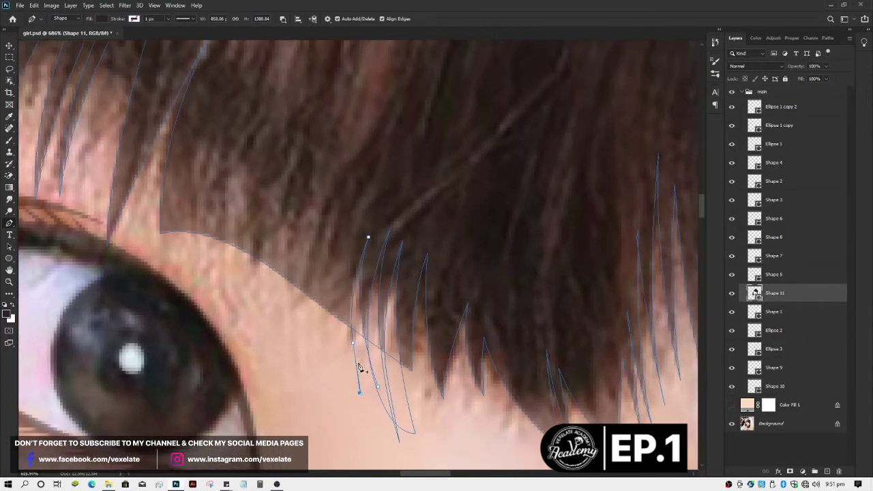
pyautogui.moveTo(353, 240); pyautogui.dragTo(364, 180)
pyautogui.keyDown('alt'); pyautogui.click(353, 240); pyautogui.keyUp('alt')
pyautogui.click(343, 339)
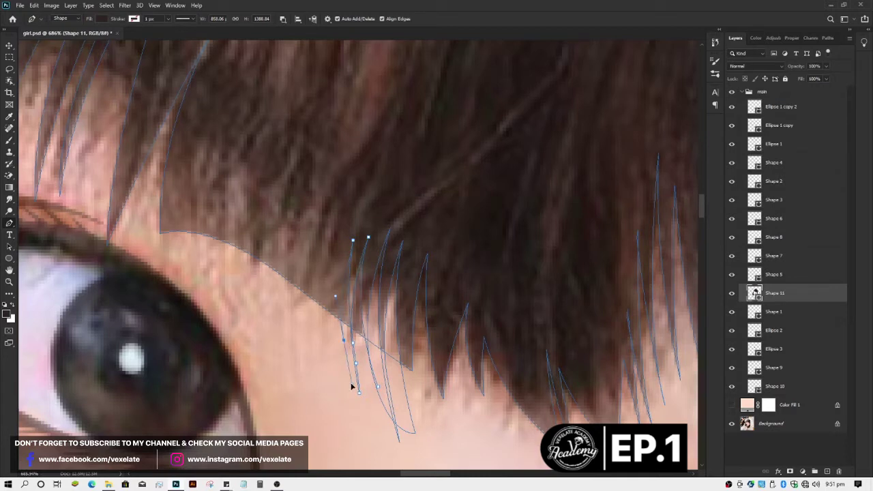
pyautogui.moveTo(353, 186); pyautogui.dragTo(380, 96)
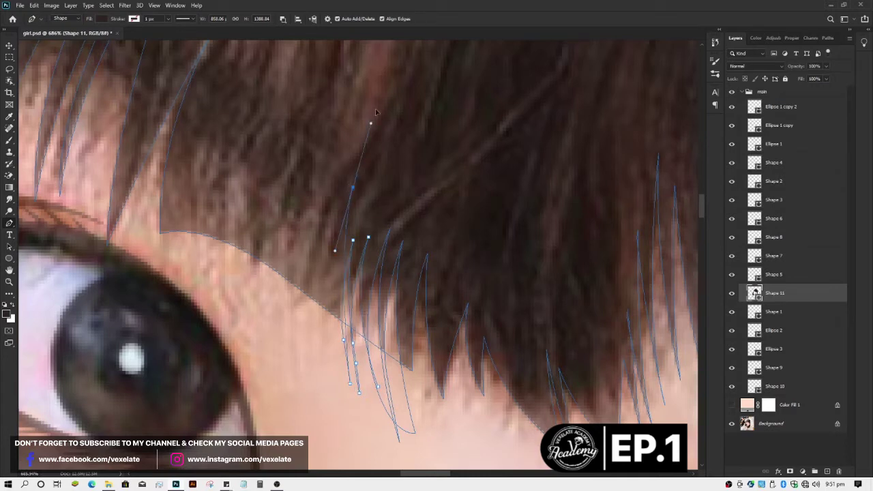
pyautogui.keyDown('alt'); pyautogui.click(354, 189); pyautogui.keyUp('alt')
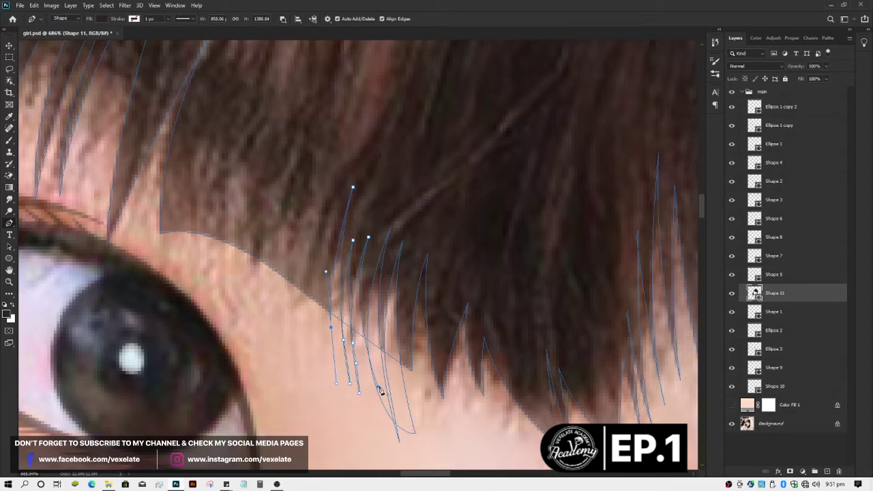
# Step: Reselect Shape 11 and trace a pointed strand with sharp top corners along the bangs edge
pyautogui.press('v')
pyautogui.scroll(-3, 302, 347)
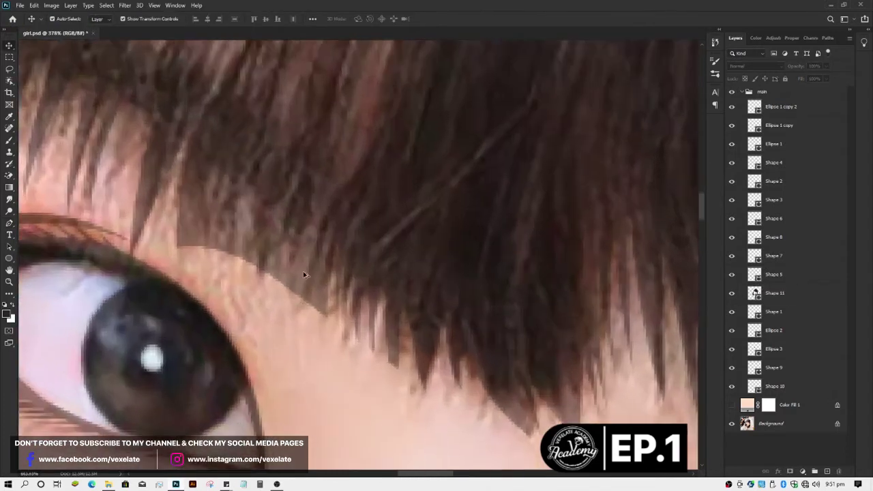
pyautogui.scroll(3, 305, 275)
pyautogui.click(303, 267)
pyautogui.press('p')
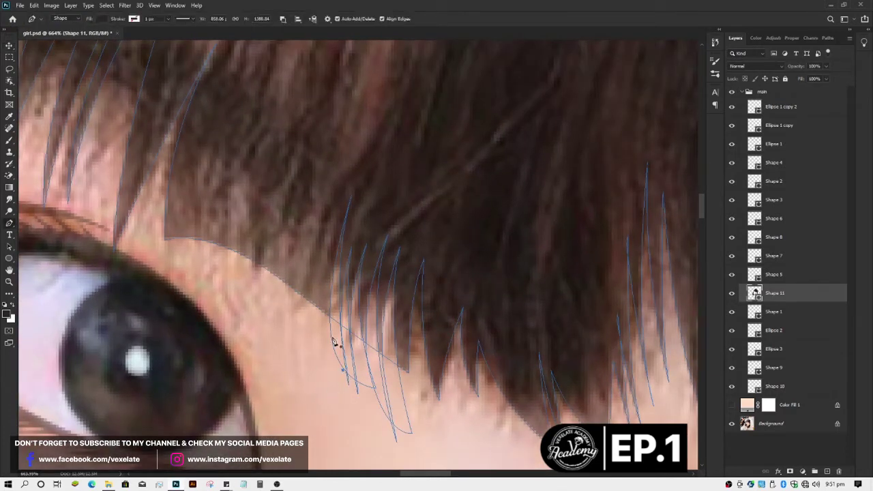
pyautogui.moveTo(327, 192); pyautogui.dragTo(345, 99)
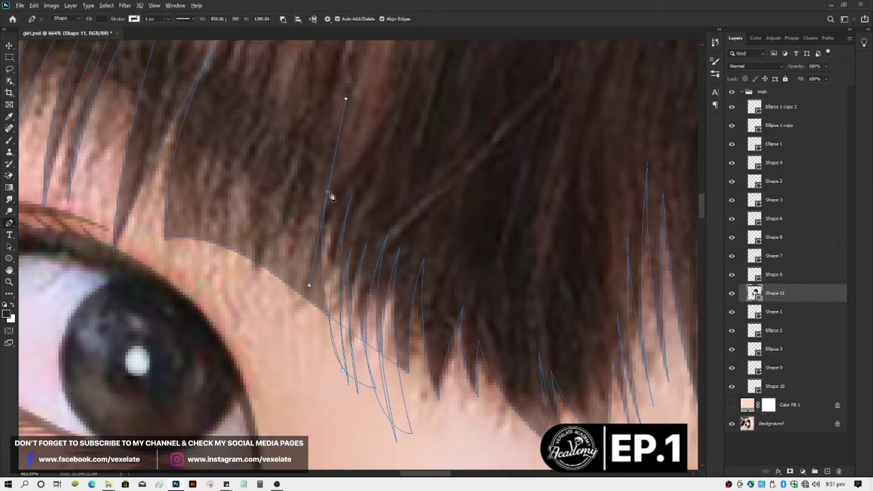
pyautogui.keyDown('alt'); pyautogui.click(328, 193); pyautogui.keyUp('alt')
pyautogui.moveTo(327, 159); pyautogui.dragTo(362, 68)
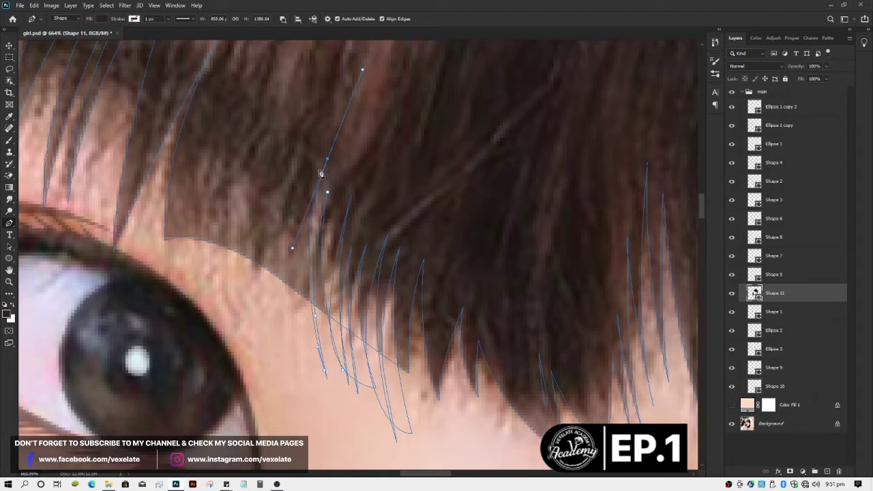
pyautogui.keyDown('alt'); pyautogui.click(328, 159); pyautogui.keyUp('alt')
pyautogui.moveTo(298, 302); pyautogui.dragTo(304, 374)
pyautogui.keyDown('alt'); pyautogui.click(297, 303); pyautogui.keyUp('alt')
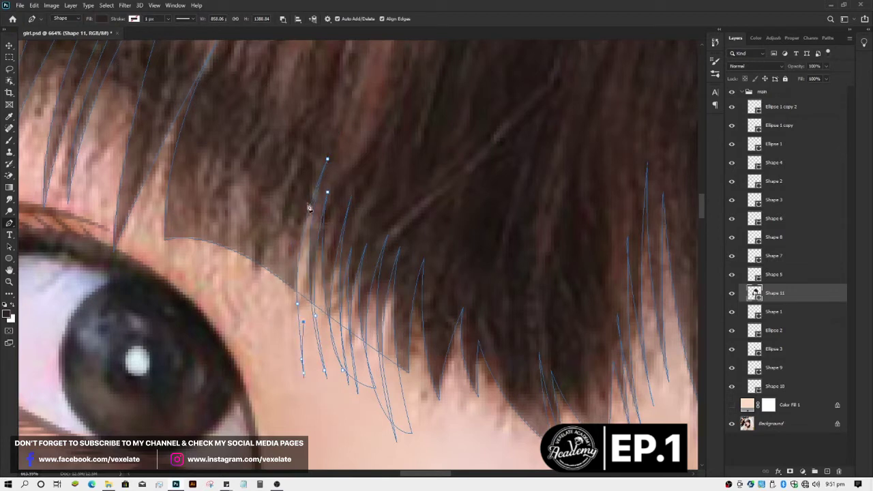
pyautogui.moveTo(306, 192); pyautogui.dragTo(333, 113)
pyautogui.keyDown('alt'); pyautogui.click(307, 192); pyautogui.keyUp('alt')
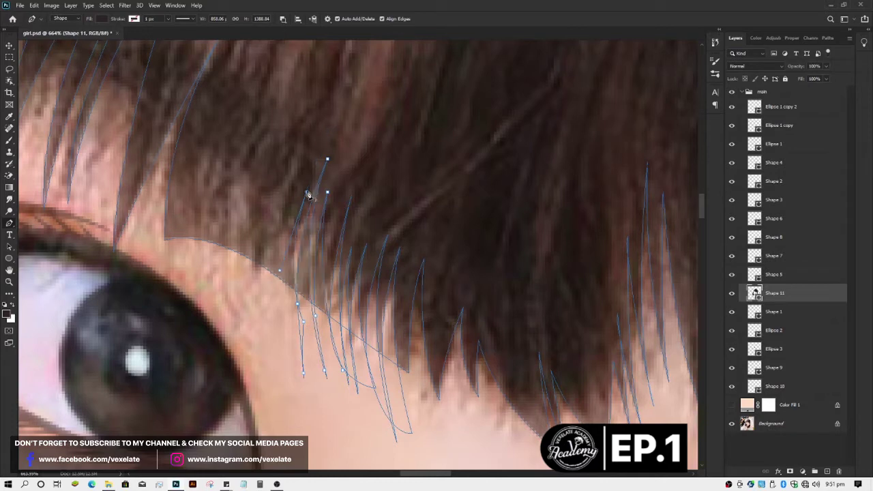
# Step: Add several more strand tips curving down below the fringe toward the eye
pyautogui.moveTo(287, 294); pyautogui.dragTo(292, 341)
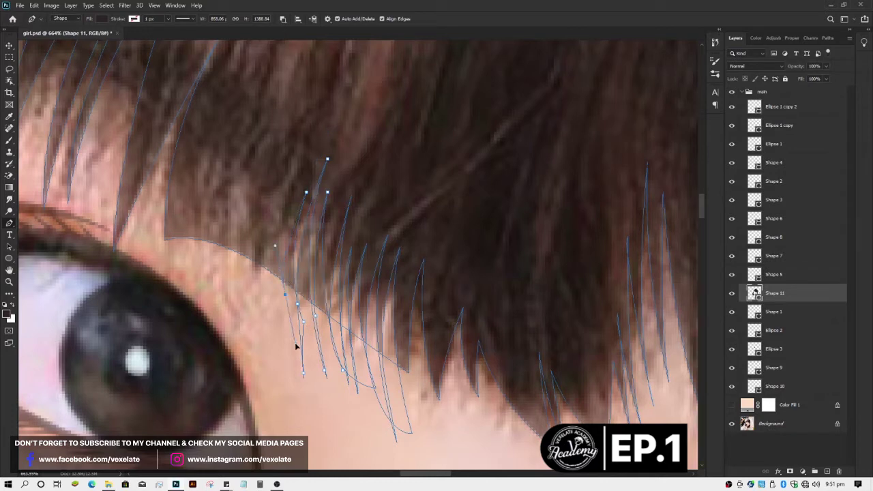
pyautogui.keyDown('alt'); pyautogui.click(294, 305); pyautogui.keyUp('alt')
pyautogui.scroll(-2, 273, 279)
pyautogui.scroll(4, 293, 225)
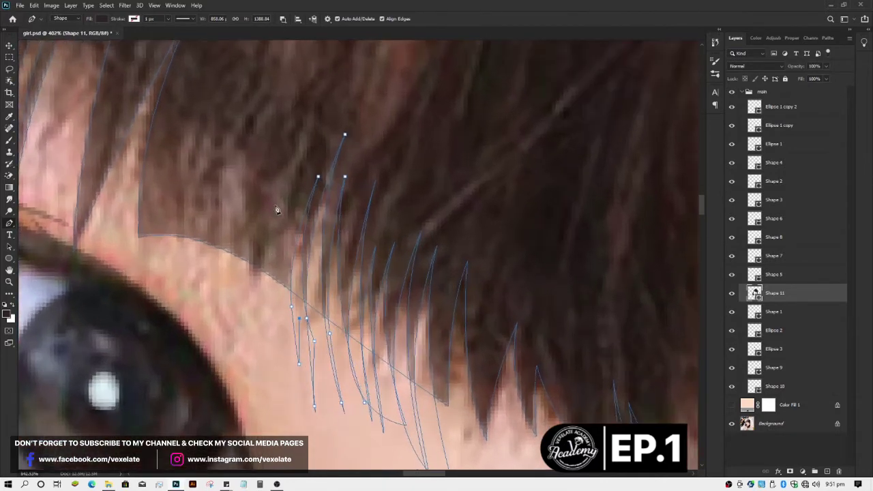
pyautogui.moveTo(314, 142); pyautogui.dragTo(369, 46)
pyautogui.keyDown('alt'); pyautogui.click(314, 142); pyautogui.keyUp('alt')
pyautogui.moveTo(272, 287)
pyautogui.mouseDown()
pyautogui.moveTo(278, 369)
pyautogui.moveTo(279, 307)
pyautogui.mouseUp()
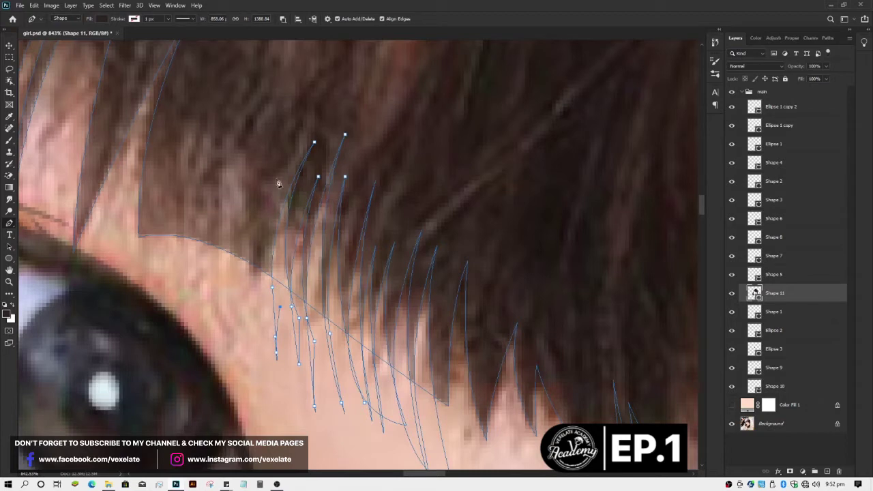
pyautogui.click(300, 120)
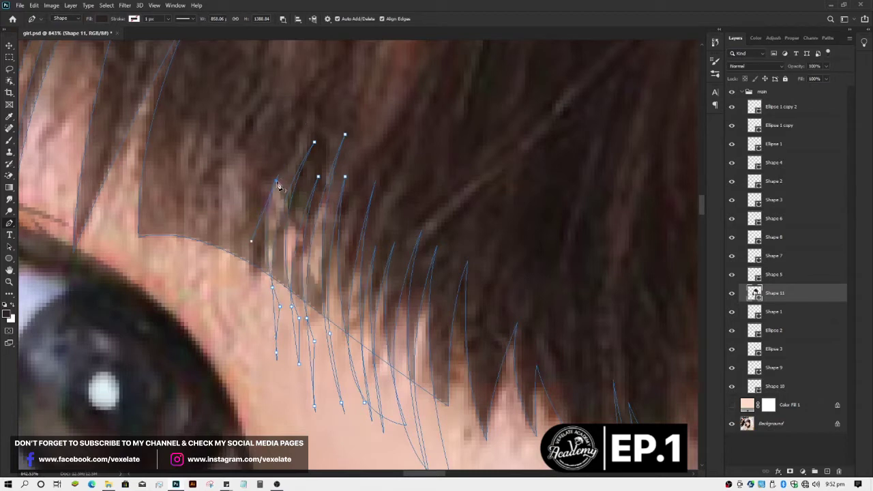
pyautogui.moveTo(257, 284); pyautogui.dragTo(261, 332)
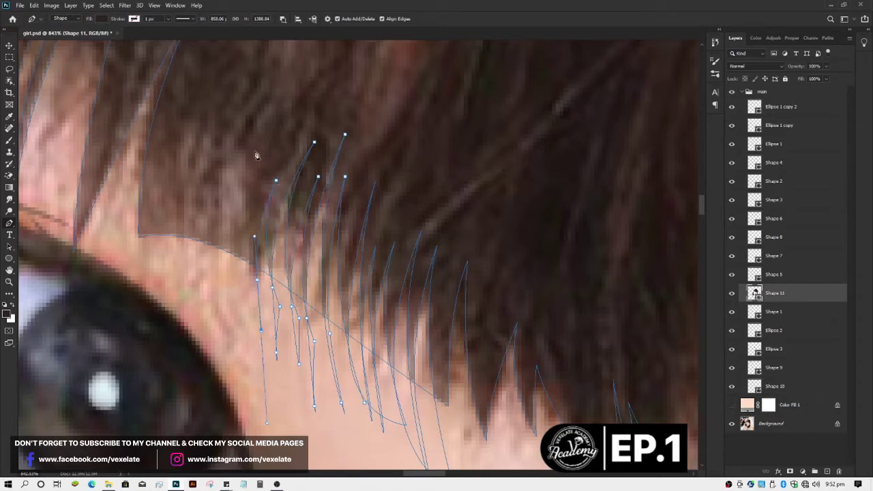
pyautogui.moveTo(253, 150); pyautogui.dragTo(279, 96)
pyautogui.press('Escape')
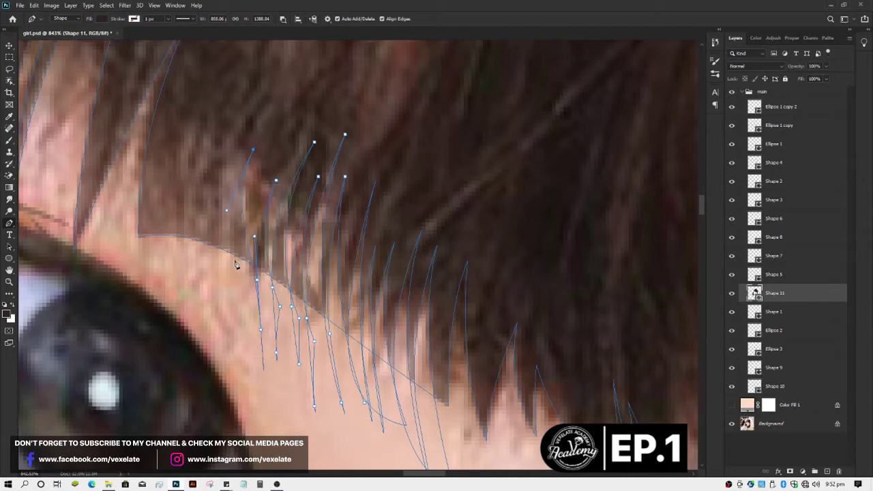
pyautogui.moveTo(244, 308); pyautogui.dragTo(246, 316)
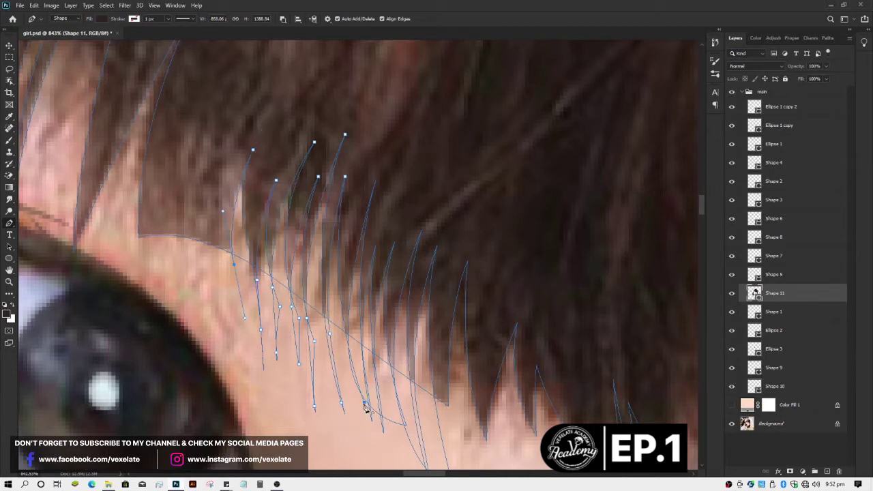
pyautogui.press('v')
pyautogui.click(288, 380)
pyautogui.scroll(-6, 331, 380)
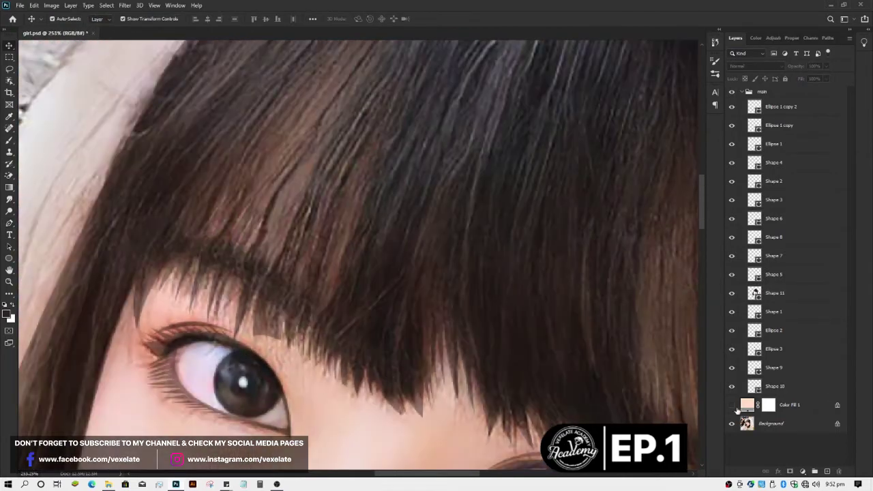
pyautogui.click(731, 406)
pyautogui.scroll(-2, 405, 357)
pyautogui.scroll(-2, 416, 359)
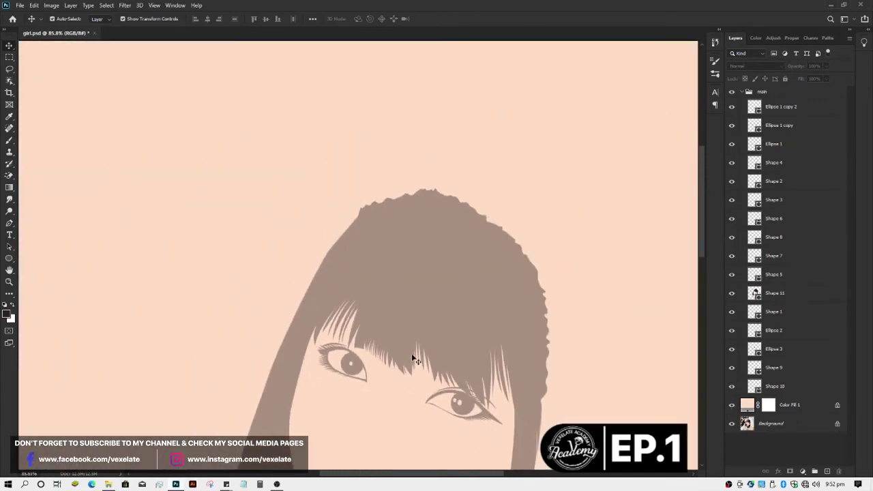
pyautogui.scroll(-2, 423, 352)
pyautogui.scroll(-2, 423, 351)
pyautogui.scroll(3, 437, 345)
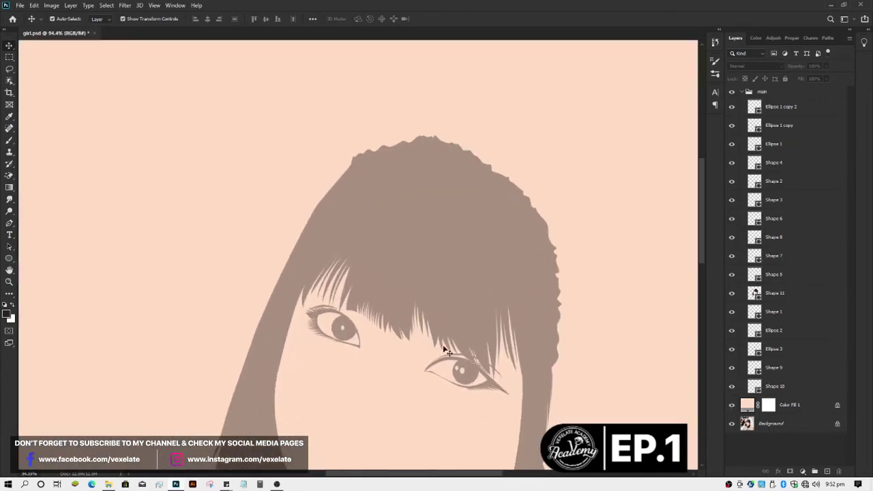
pyautogui.scroll(4, 352, 297)
pyautogui.scroll(3, 369, 307)
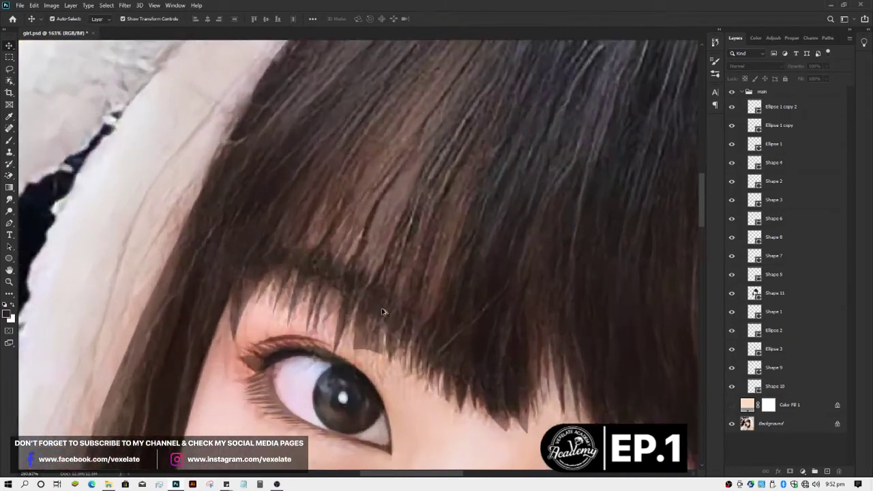
pyautogui.click(384, 314)
# Step: Trace a curved hair strand on Shape 11 ending in a sharp top point
pyautogui.scroll(2, 384, 314)
pyautogui.press('p')
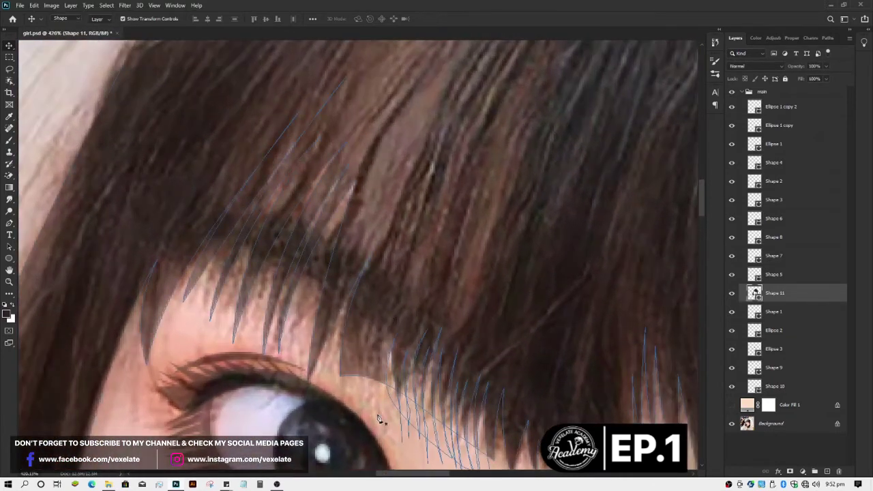
pyautogui.moveTo(404, 285); pyautogui.dragTo(442, 201)
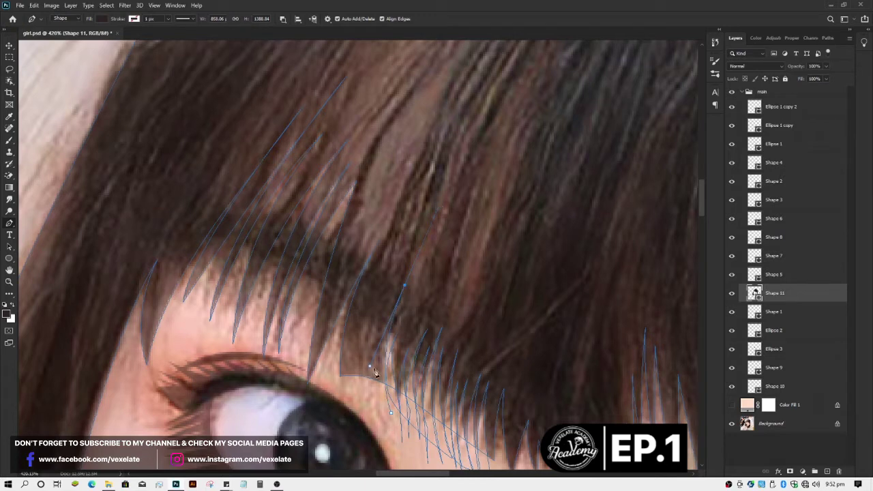
pyautogui.moveTo(376, 387); pyautogui.dragTo(381, 431)
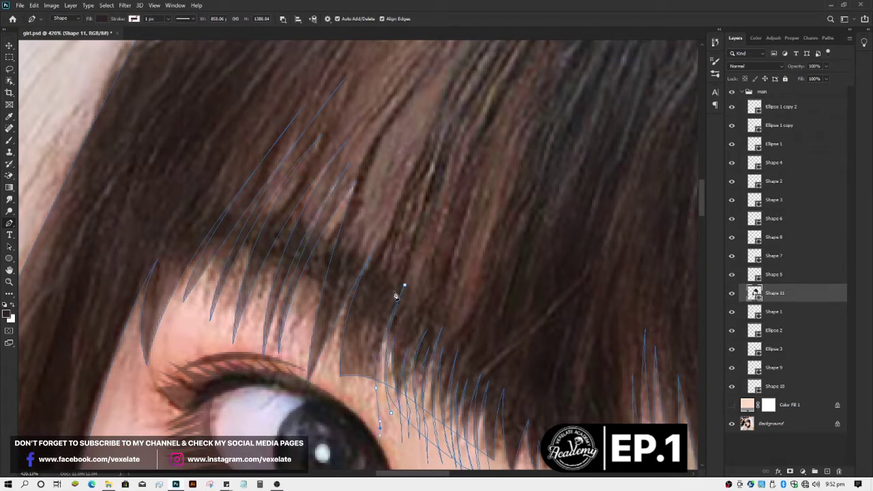
pyautogui.moveTo(390, 288); pyautogui.dragTo(417, 209)
pyautogui.keyDown('alt'); pyautogui.click(389, 288); pyautogui.keyUp('alt')
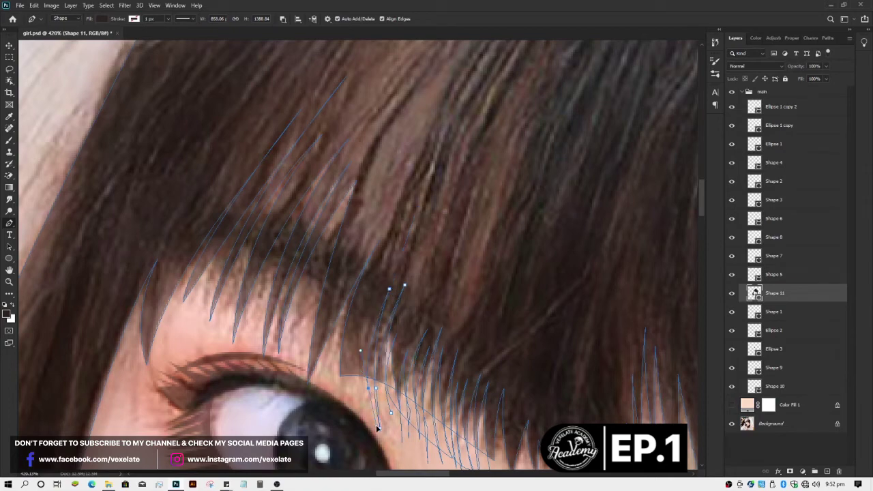
# Step: Add three more pointed strand tips along the fringe and close the path
pyautogui.scroll(3, 374, 399)
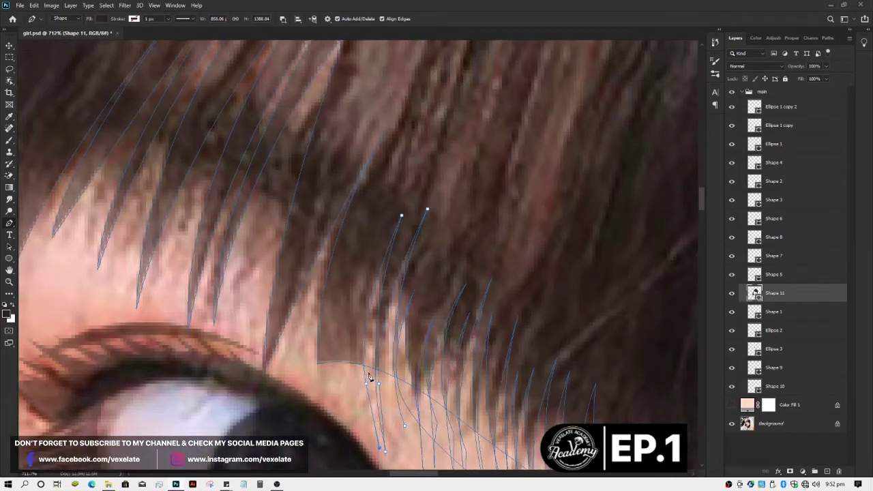
pyautogui.click(369, 372)
pyautogui.click(385, 198)
pyautogui.keyDown('alt'); pyautogui.click(367, 268); pyautogui.keyUp('alt')
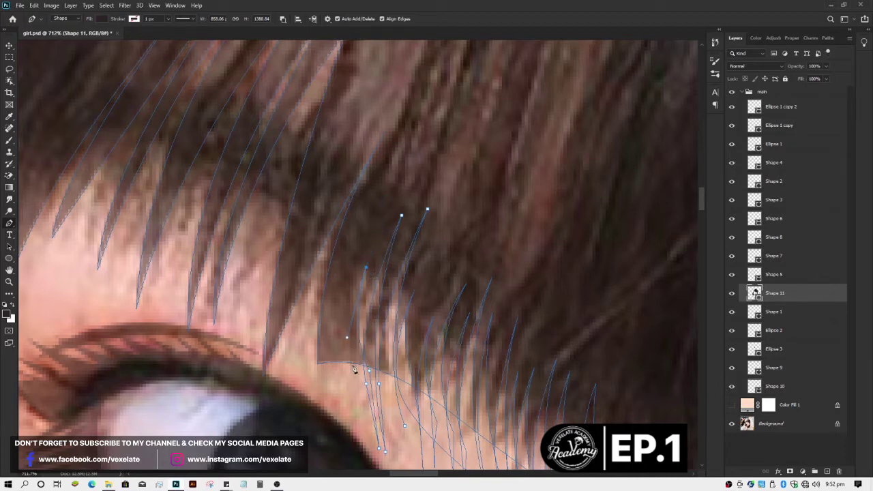
pyautogui.click(357, 410)
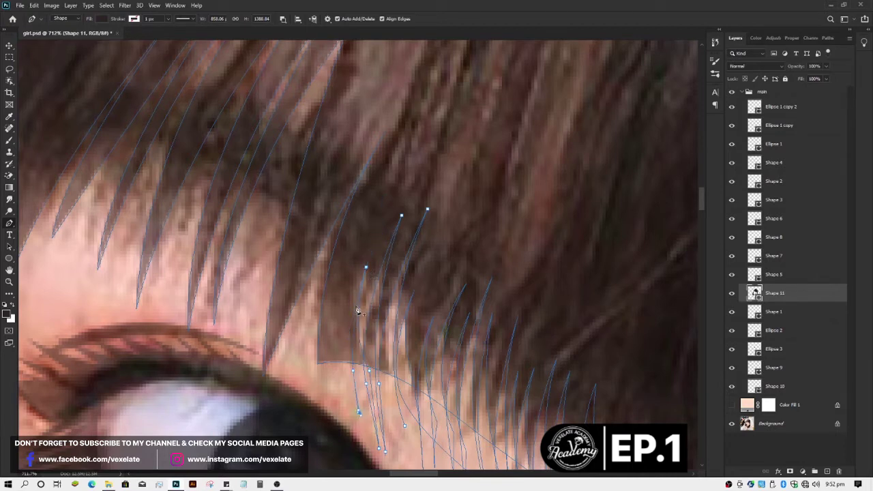
pyautogui.keyDown('alt'); pyautogui.click(350, 265); pyautogui.keyUp('alt')
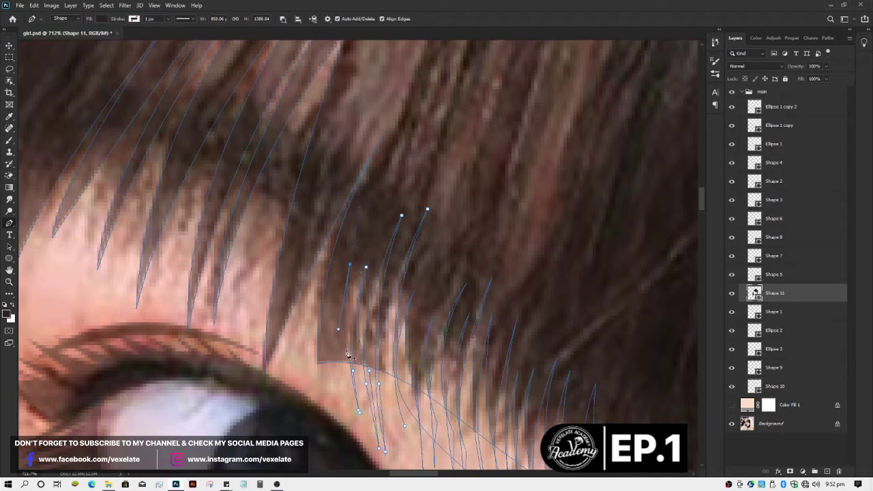
pyautogui.click(343, 402)
pyautogui.moveTo(337, 274); pyautogui.dragTo(339, 244)
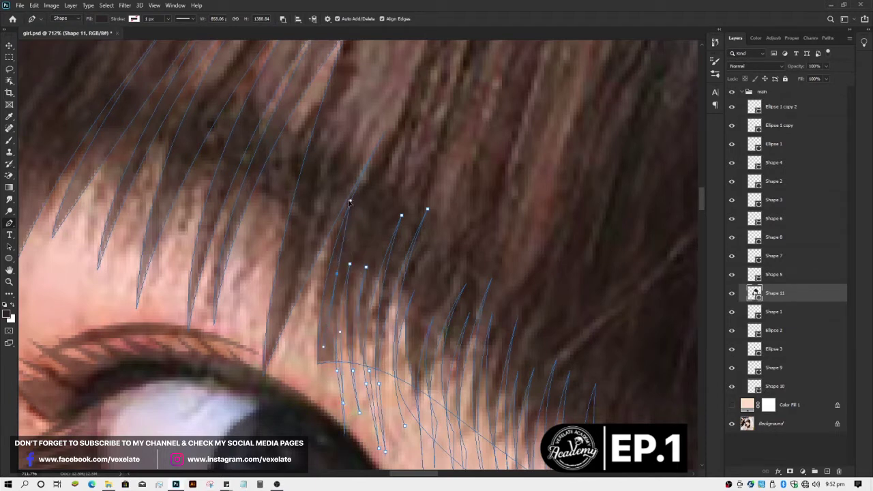
pyautogui.click(337, 372)
# Step: Begin another strand near the fringe edge, undoing misplaced curve points
pyautogui.click(333, 390)
pyautogui.moveTo(350, 394); pyautogui.dragTo(343, 387)
pyautogui.hotkey('ctrl', 'z')
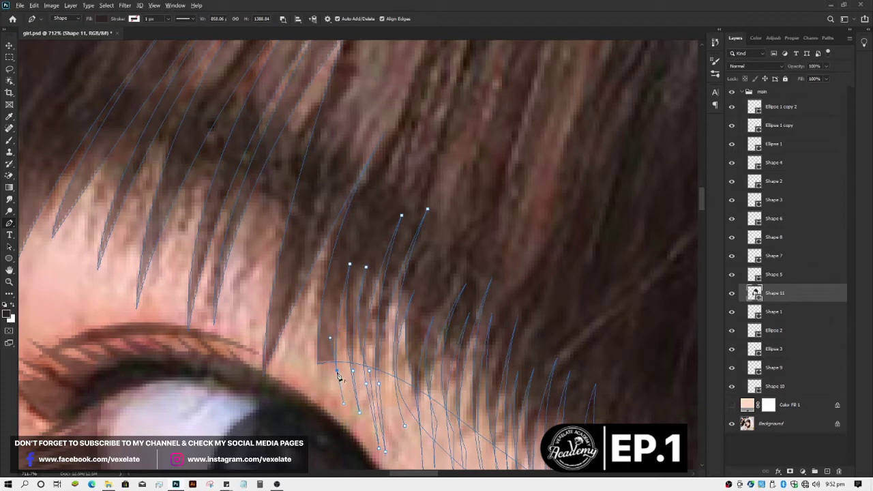
pyautogui.moveTo(344, 255); pyautogui.dragTo(365, 190)
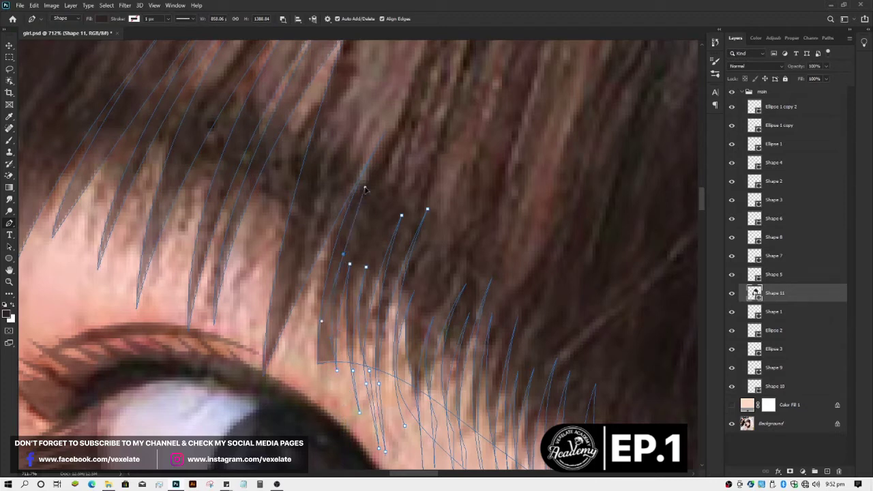
pyautogui.keyDown('alt'); pyautogui.click(343, 254); pyautogui.keyUp('alt')
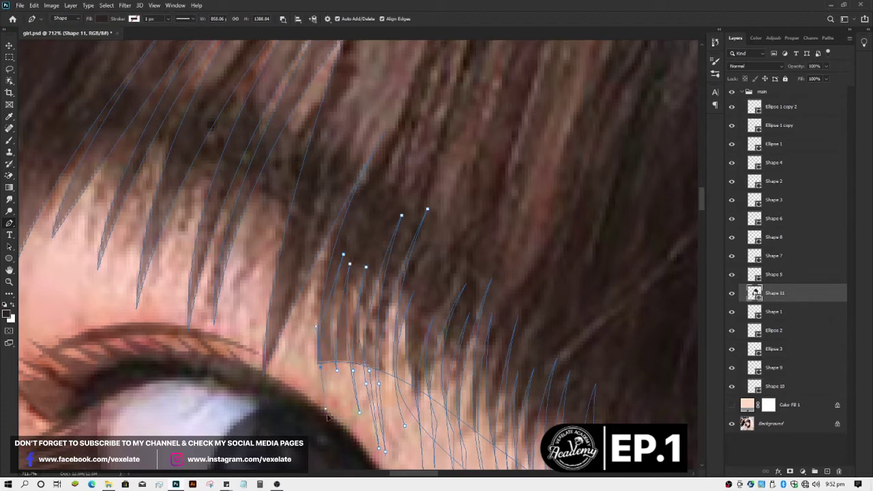
pyautogui.hotkey('ctrl', 'z')
pyautogui.click(320, 400)
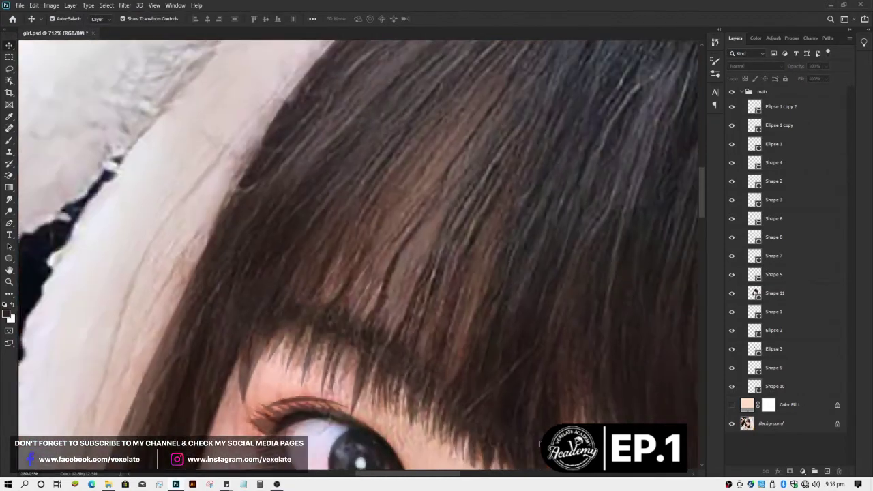
pyautogui.scroll(-5, 539, 443)
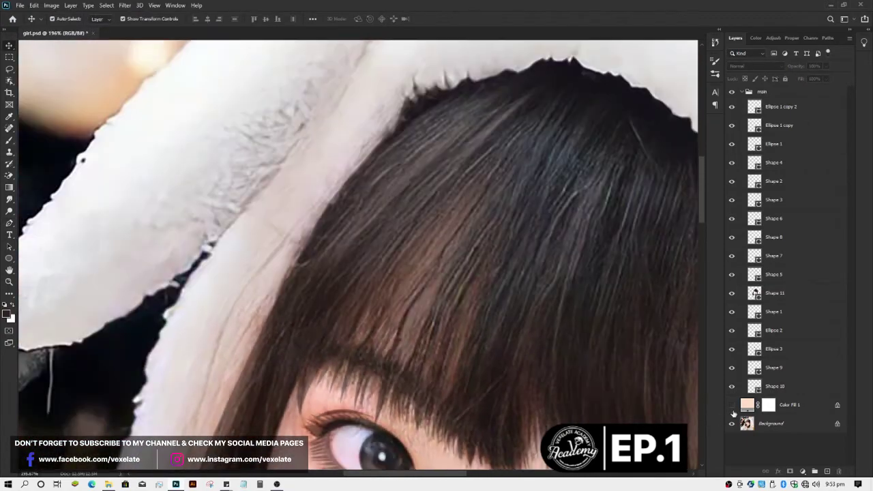
pyautogui.click(732, 405)
pyautogui.scroll(-2, 513, 380)
pyautogui.scroll(-2, 517, 414)
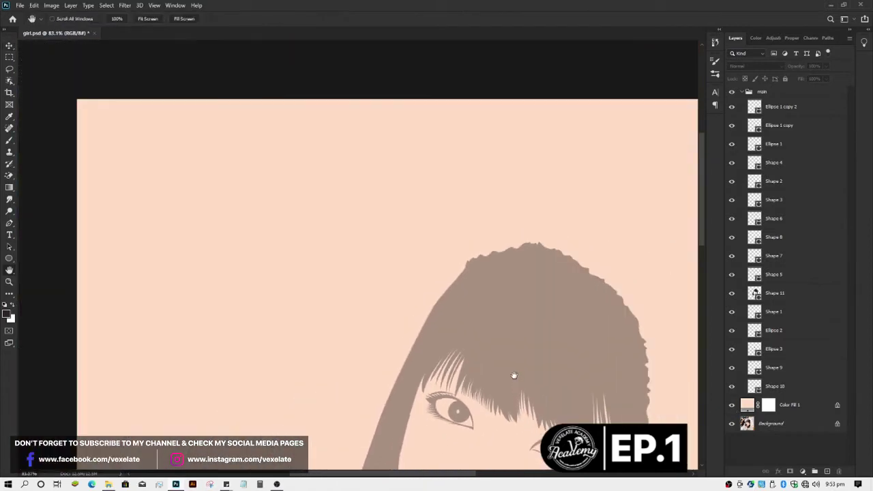
pyautogui.moveTo(512, 374); pyautogui.dragTo(311, 247)
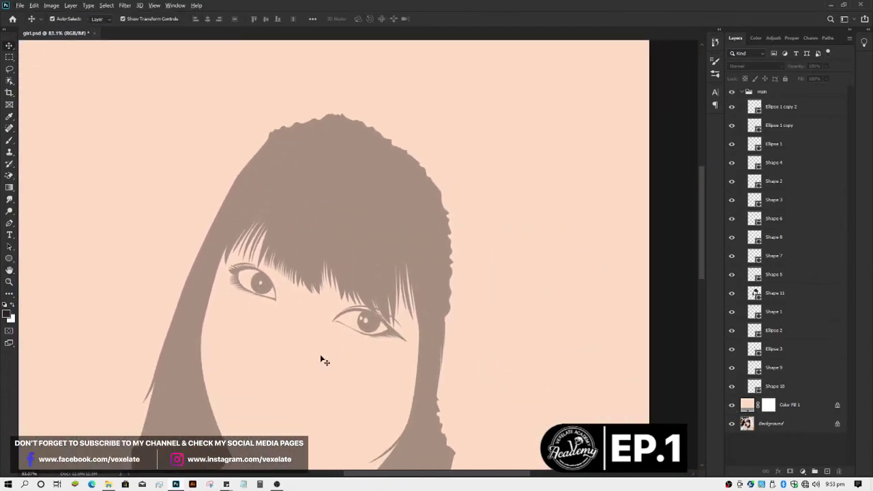
pyautogui.scroll(-2, 322, 359)
pyautogui.scroll(2, 324, 362)
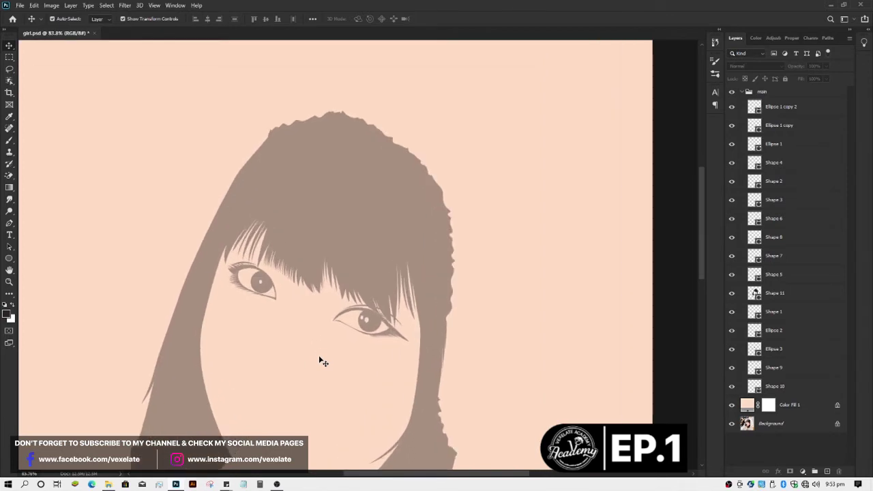
pyautogui.scroll(1, 323, 362)
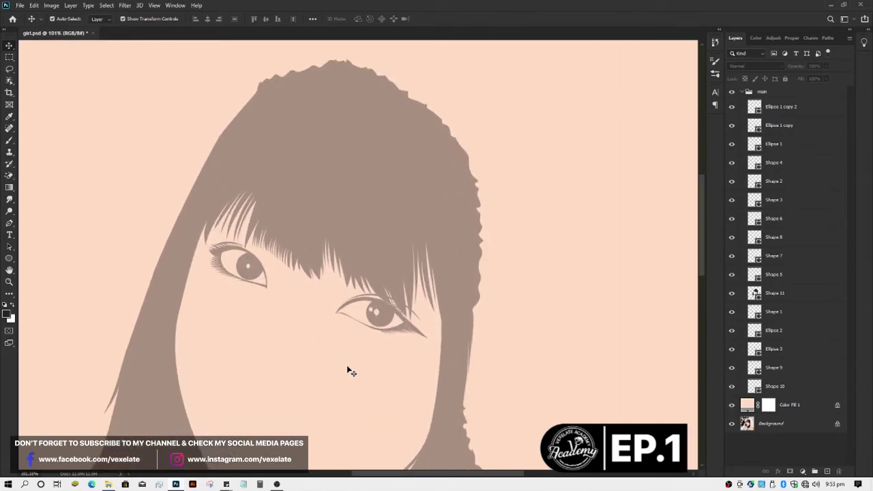
pyautogui.click(732, 407)
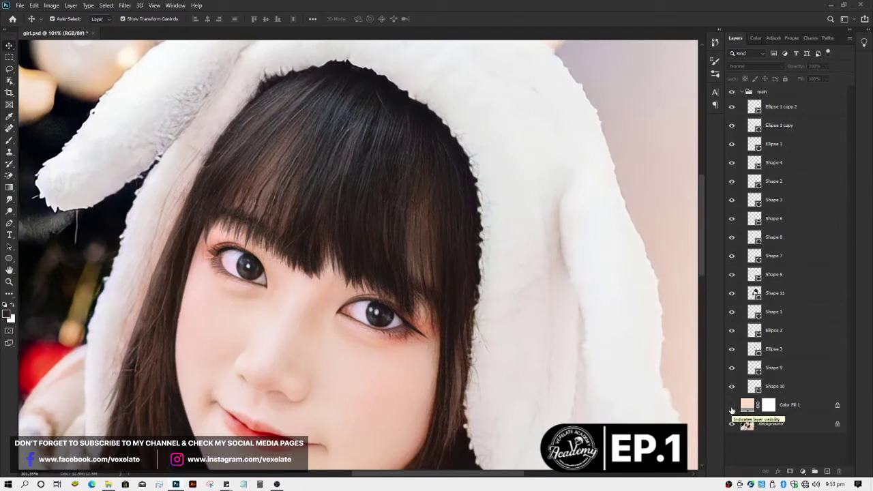
pyautogui.click(732, 406)
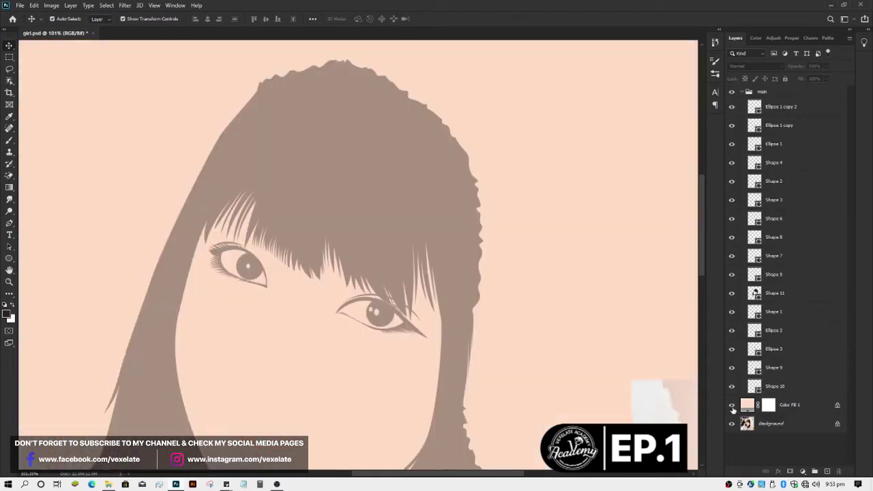
pyautogui.scroll(3, 318, 289)
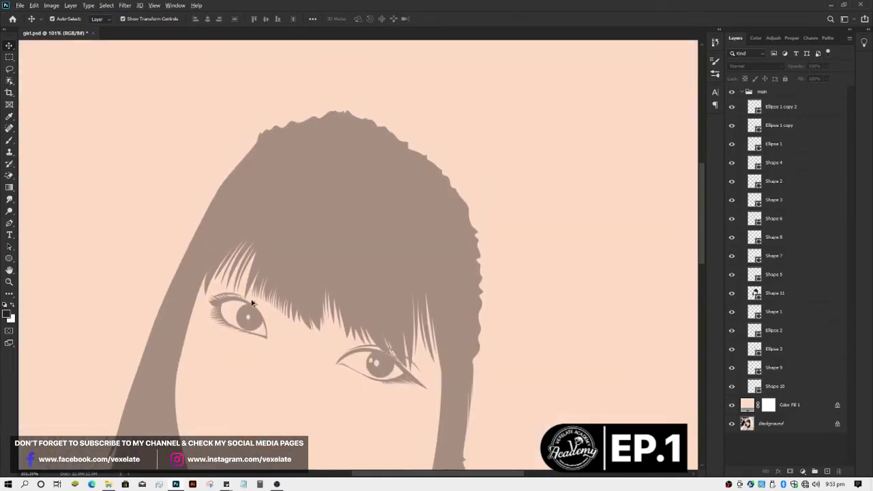
pyautogui.scroll(3, 208, 273)
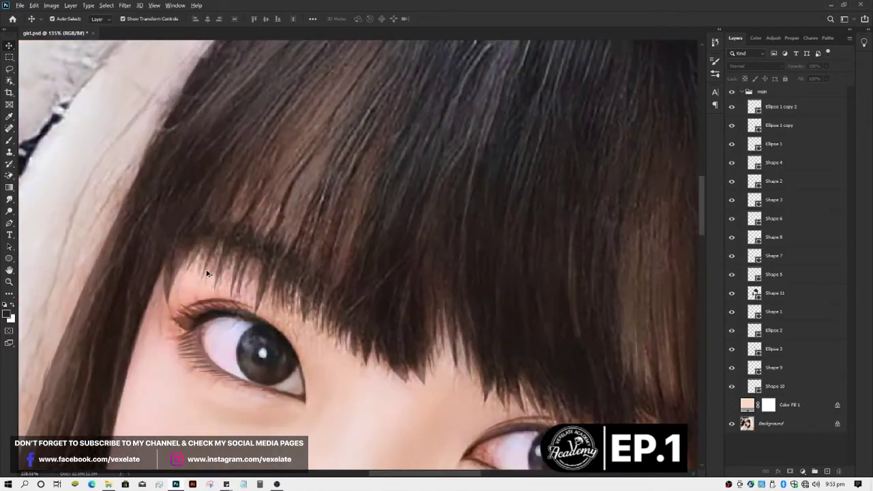
pyautogui.click(342, 260)
pyautogui.scroll(2, 315, 263)
pyautogui.press('p')
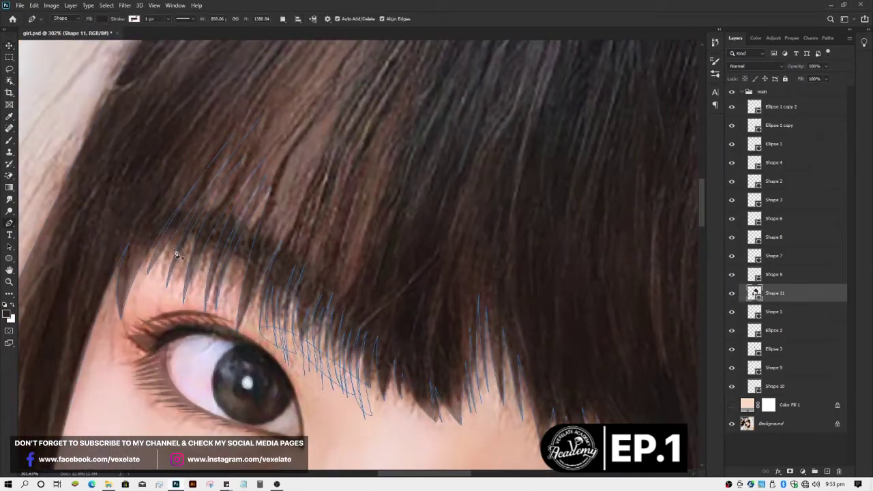
# Step: Trace a six-point band along the left-eye fringe and send it back with Ctrl+Shift+[
pyautogui.click(146, 236)
pyautogui.click(245, 266)
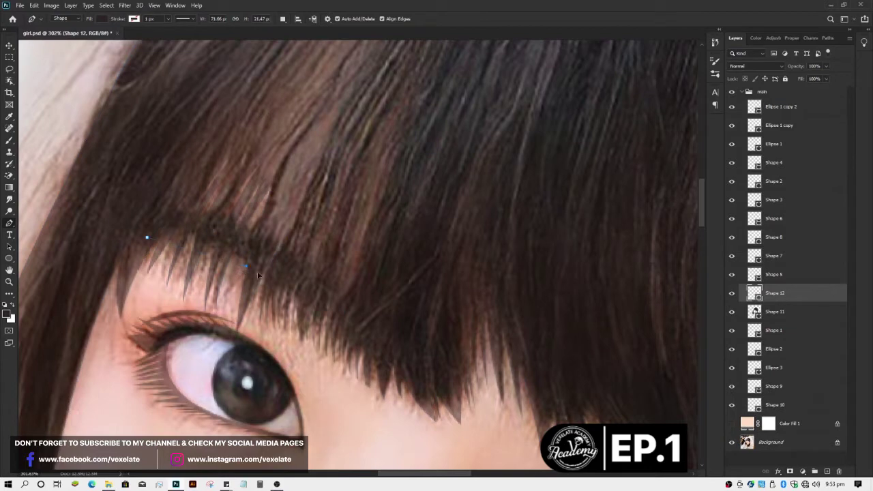
pyautogui.click(308, 302)
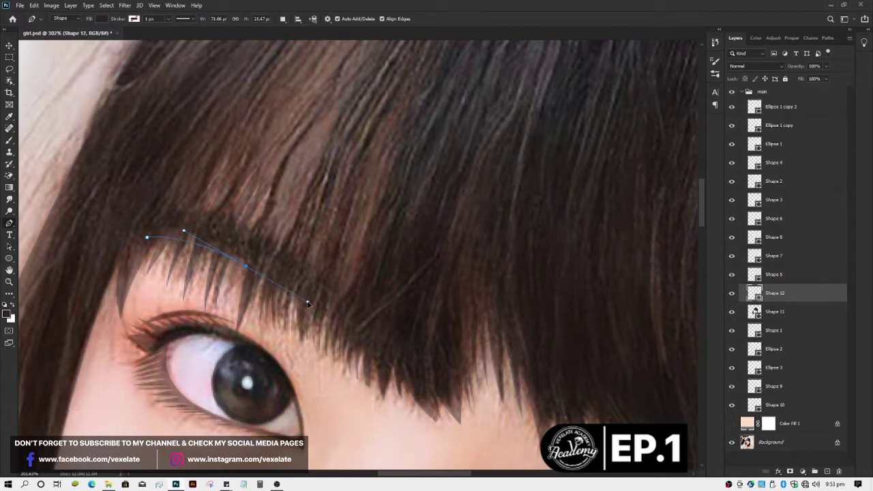
pyautogui.click(350, 344)
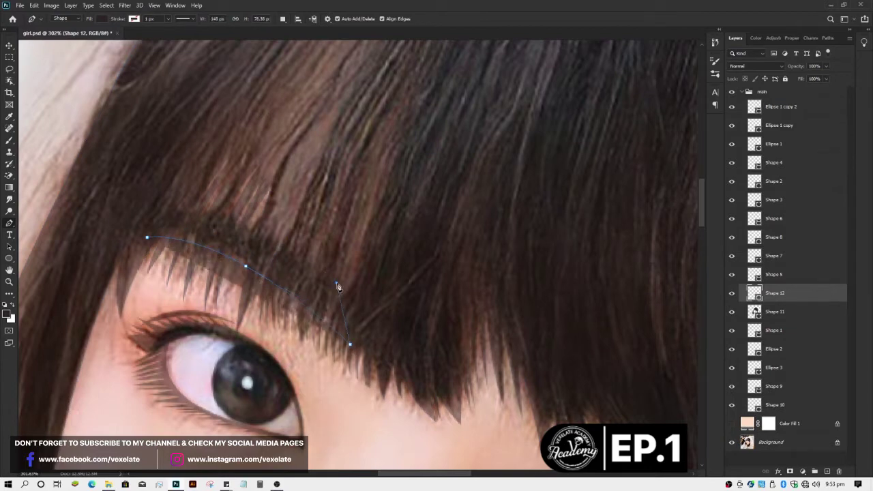
pyautogui.click(233, 213)
pyautogui.click(156, 210)
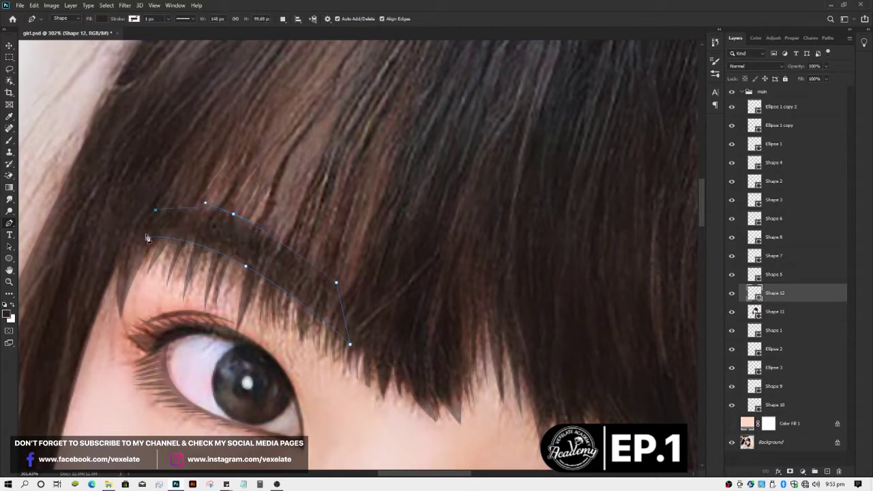
pyautogui.hotkey('ctrl', 'shift', '[')
pyautogui.click(146, 239)
# Step: Hide the Color Fill 1 skin tone and select Shape 12 so new shapes stack above it
pyautogui.press('v')
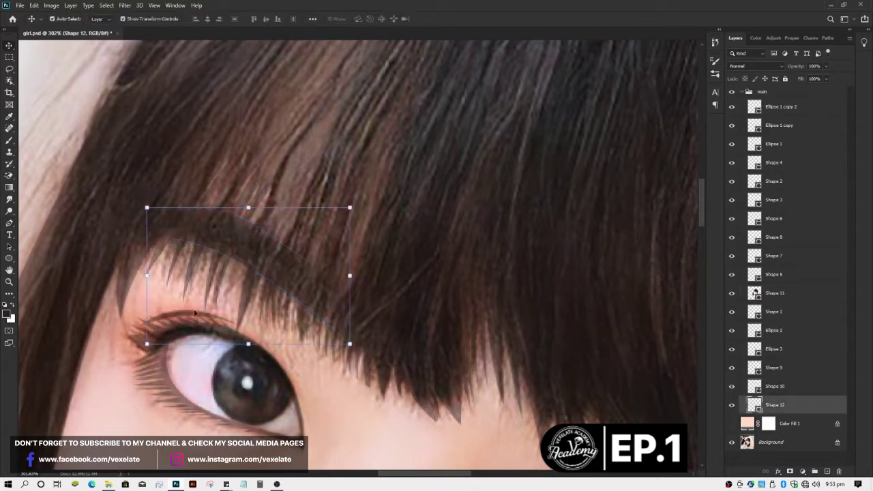
pyautogui.scroll(-5, 434, 446)
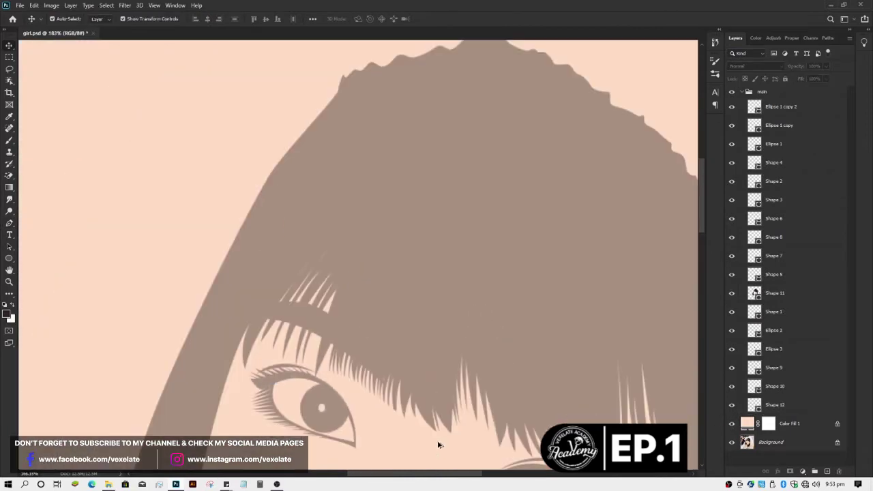
pyautogui.scroll(-2, 462, 421)
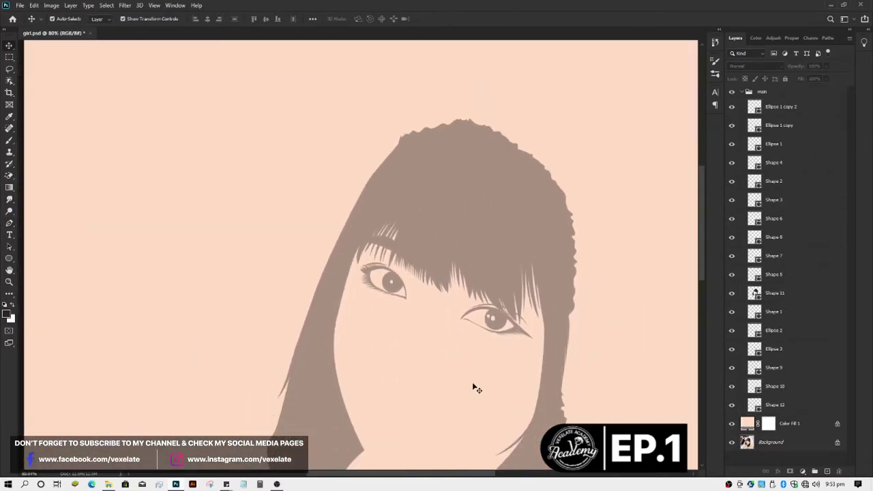
pyautogui.scroll(-2, 523, 382)
pyautogui.click(732, 424)
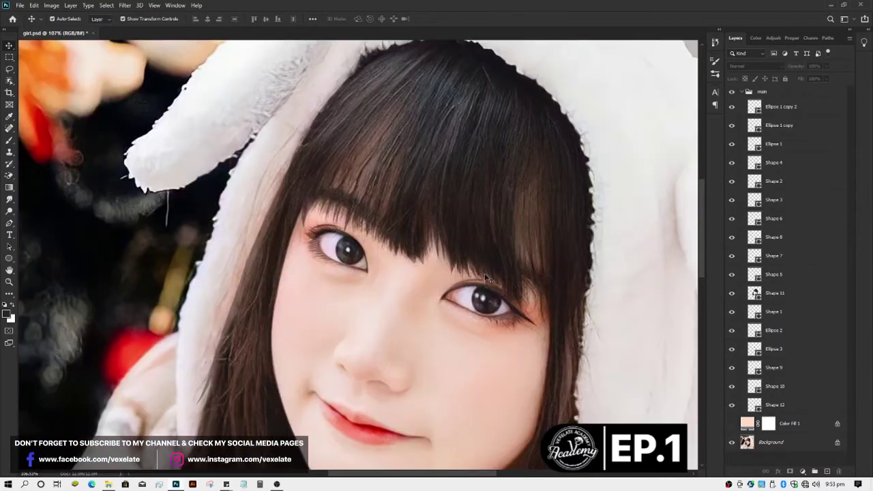
pyautogui.scroll(3, 470, 255)
pyautogui.scroll(1, 471, 255)
pyautogui.click(230, 152)
pyautogui.scroll(1, 605, 253)
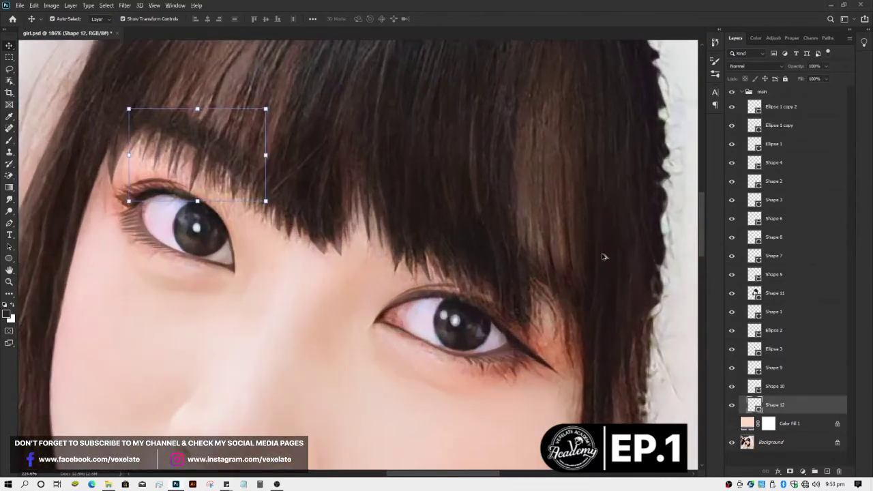
pyautogui.scroll(2, 604, 253)
# Step: Trace a closed band along the fringe above the right eye as Shape 13
pyautogui.press('p')
pyautogui.click(439, 262)
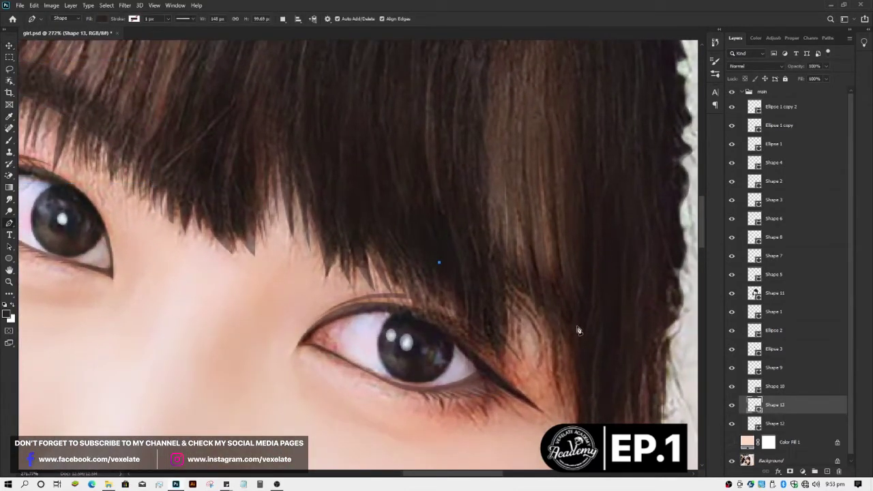
pyautogui.moveTo(585, 329); pyautogui.dragTo(648, 373)
pyautogui.keyDown('alt'); pyautogui.click(585, 329); pyautogui.keyUp('alt')
pyautogui.click(601, 293)
pyautogui.click(471, 237)
pyautogui.click(426, 219)
pyautogui.click(441, 263)
pyautogui.press('v')
pyautogui.click(318, 305)
# Step: Toggle Color Fill 1 on and off to check the silhouette, then zoom back in
pyautogui.scroll(-5, 319, 305)
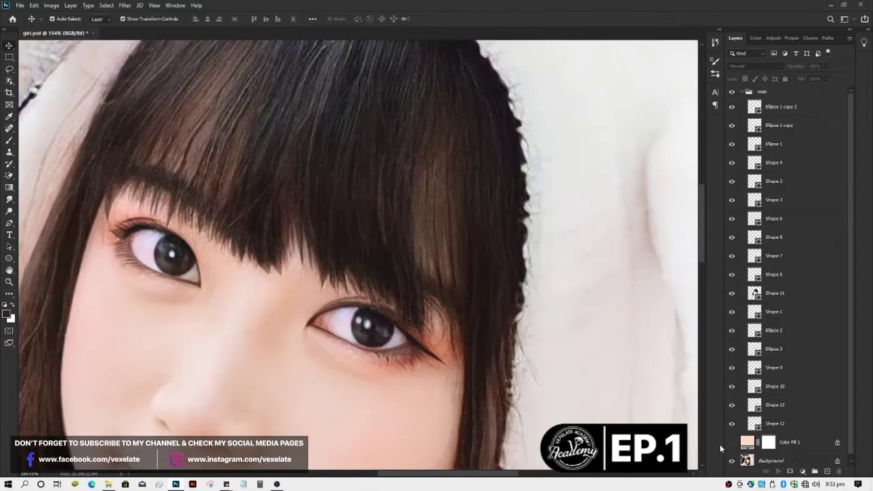
pyautogui.click(732, 442)
pyautogui.scroll(-2, 341, 355)
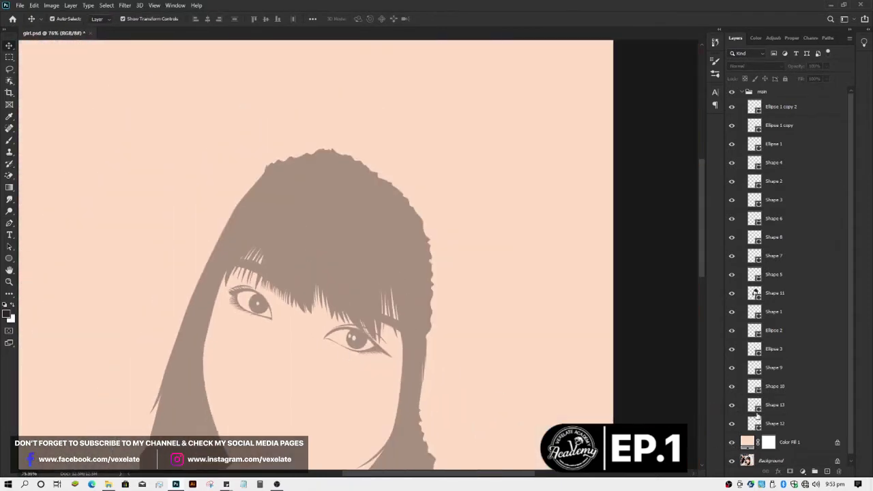
pyautogui.click(732, 442)
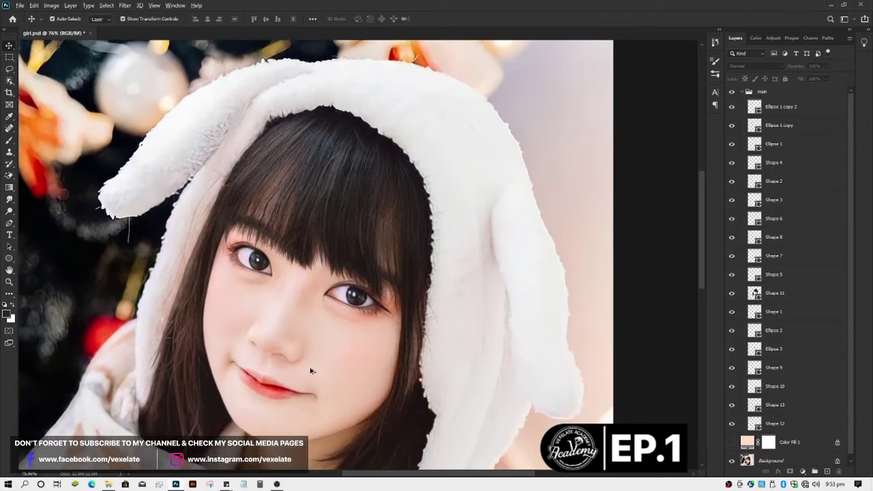
pyautogui.scroll(3, 311, 369)
pyautogui.scroll(1, 321, 356)
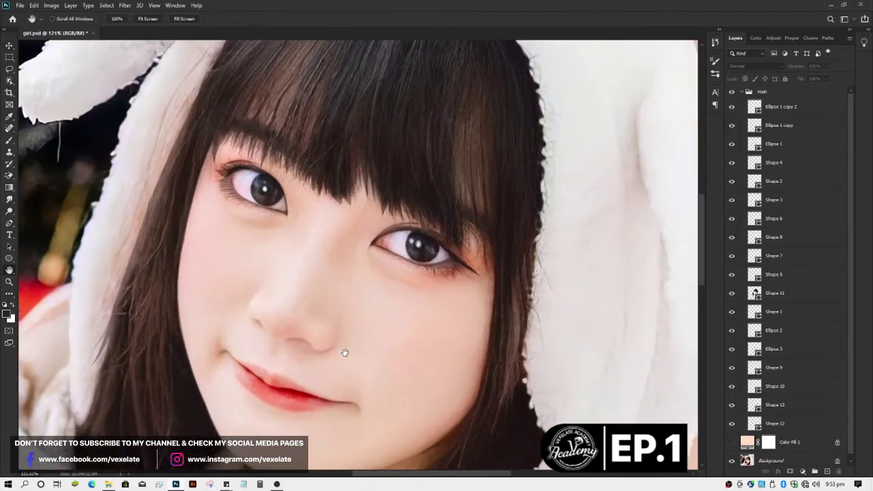
pyautogui.scroll(1, 345, 352)
pyautogui.scroll(2, 306, 337)
pyautogui.press('v')
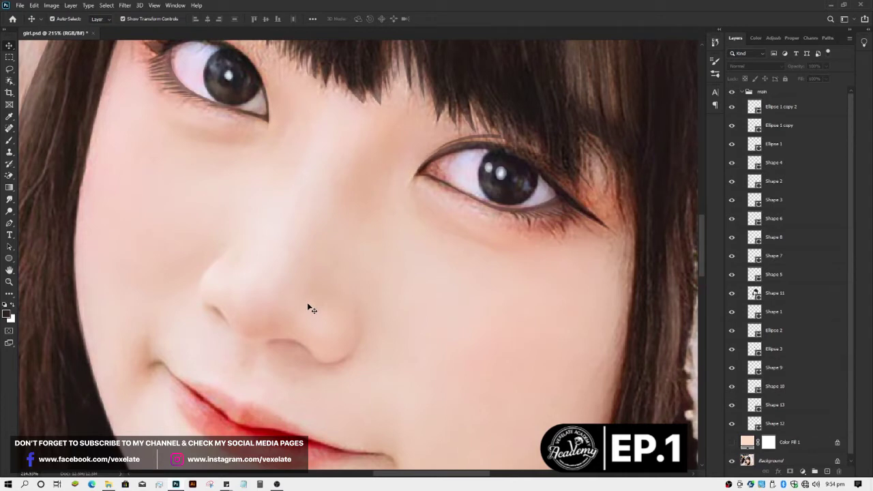
# Step: Zoom and pan the view in on the nose
pyautogui.scroll(1, 310, 297)
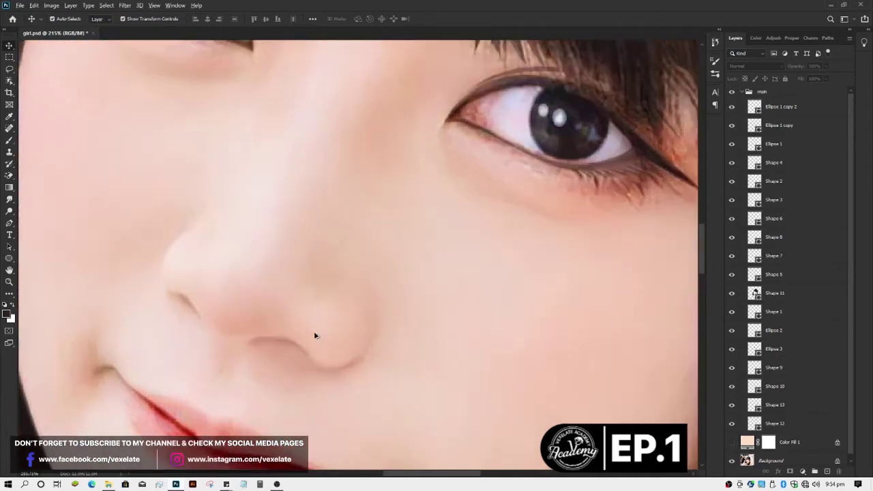
pyautogui.scroll(1, 308, 307)
pyautogui.scroll(1, 308, 311)
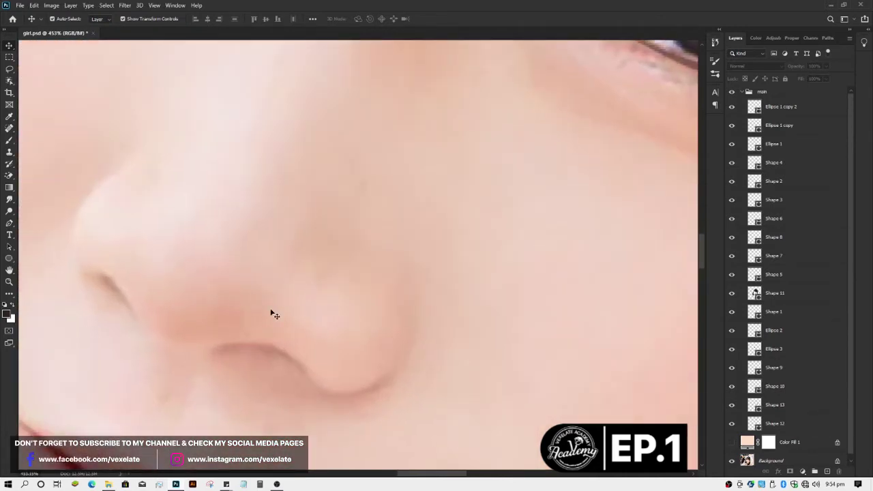
pyautogui.press('h')
pyautogui.scroll(1, 288, 296)
pyautogui.press('v')
pyautogui.scroll(1, 279, 296)
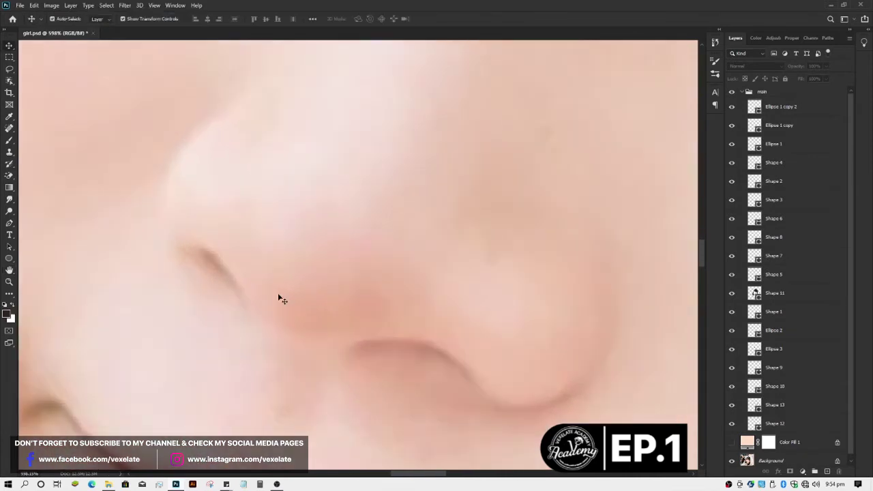
# Step: Trace a thin closed sliver along the left nostril crease as Shape 14
pyautogui.press('p')
pyautogui.scroll(2, 218, 269)
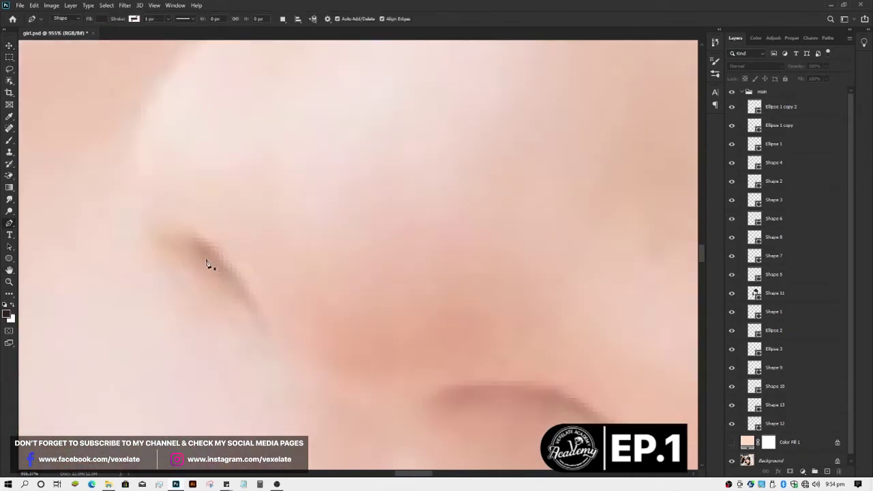
pyautogui.click(176, 229)
pyautogui.moveTo(227, 268); pyautogui.dragTo(253, 300)
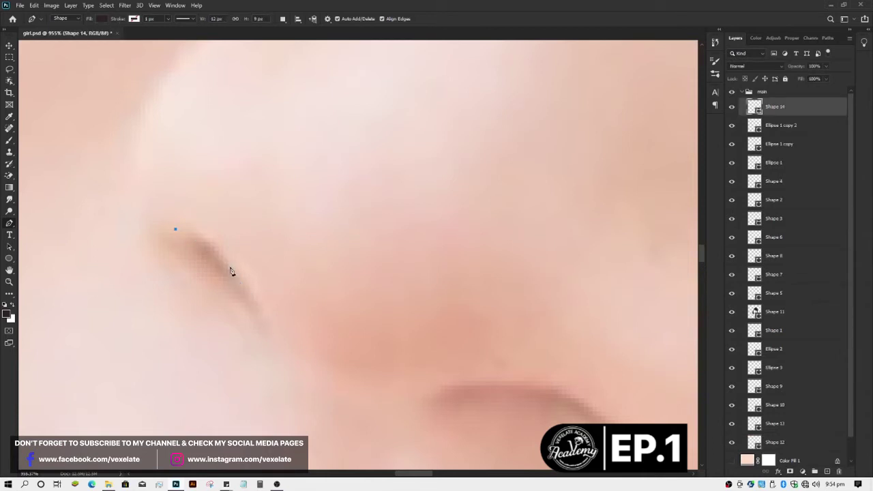
pyautogui.moveTo(231, 269); pyautogui.dragTo(258, 305)
pyautogui.click(266, 341)
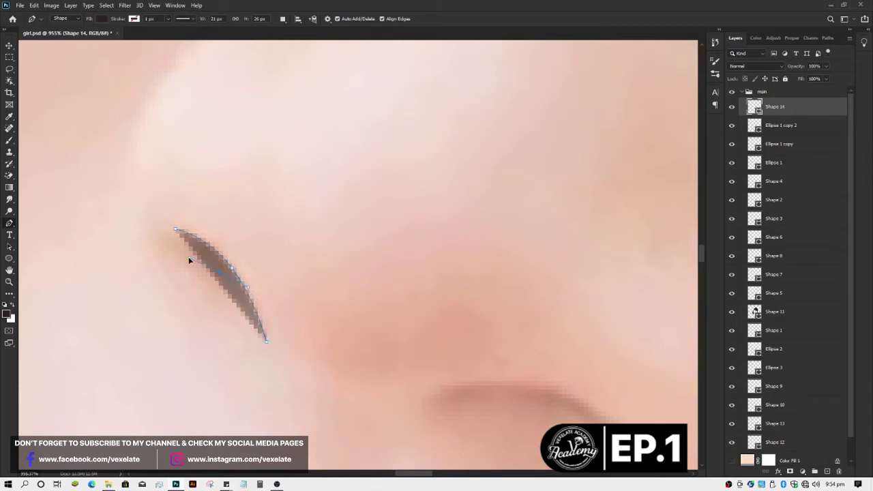
pyautogui.click(176, 229)
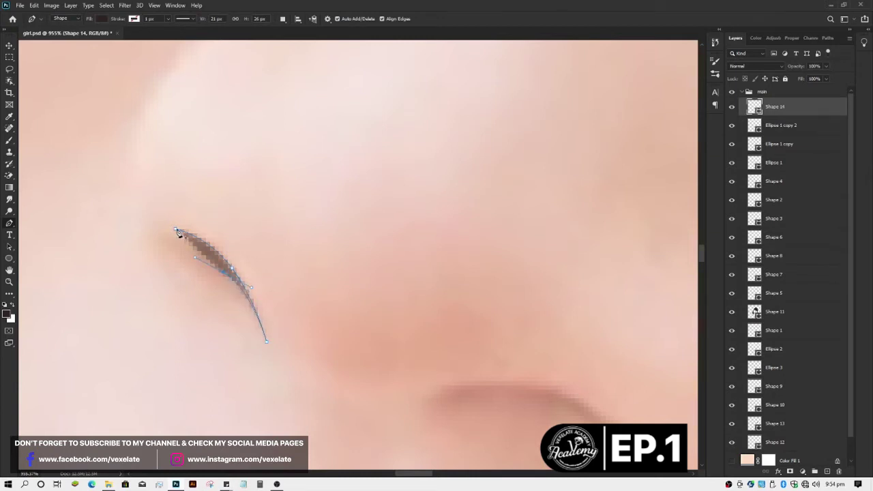
# Step: Finish the previous shape and save the document
pyautogui.press('v')
pyautogui.scroll(-10, 347, 293)
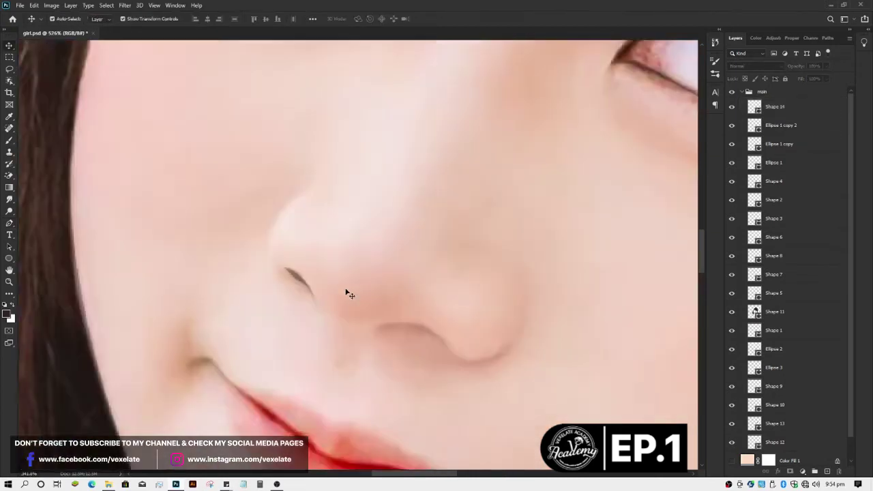
pyautogui.hotkey('ctrl', 's')
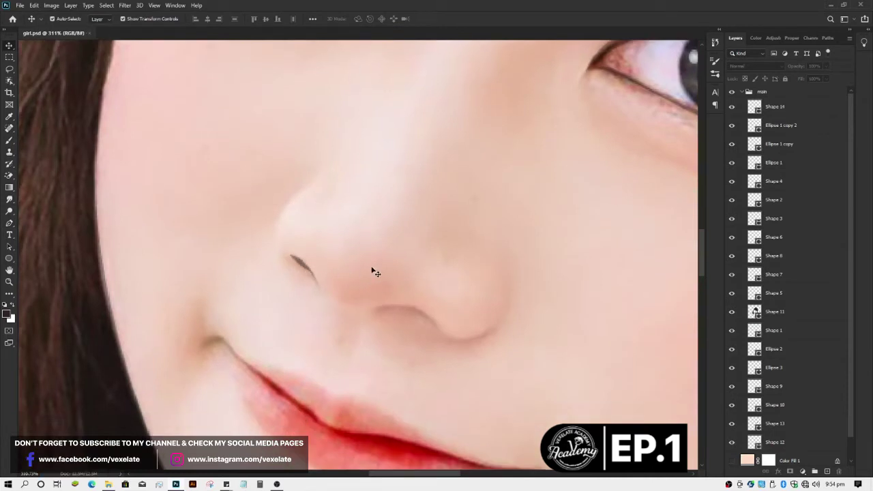
pyautogui.hscroll(2, 374, 272)
pyautogui.hscroll(2, 346, 269)
pyautogui.scroll(5, 220, 259)
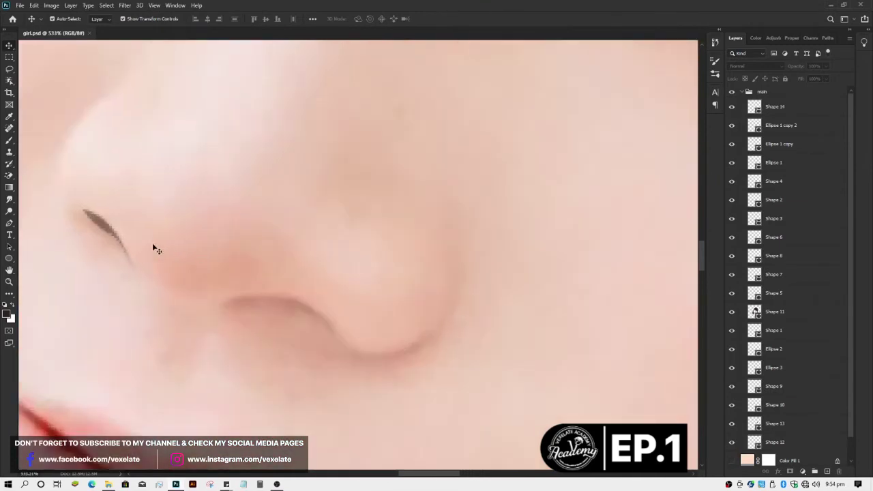
# Step: Trace a thin lower nostril curve with the Pen tool, stacked above Shape 14
pyautogui.click(107, 227)
pyautogui.scroll(5, 300, 273)
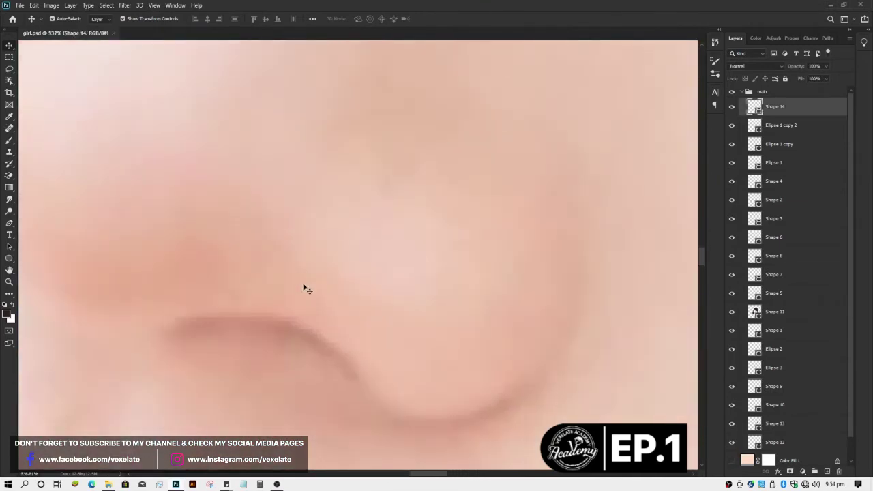
pyautogui.press('p')
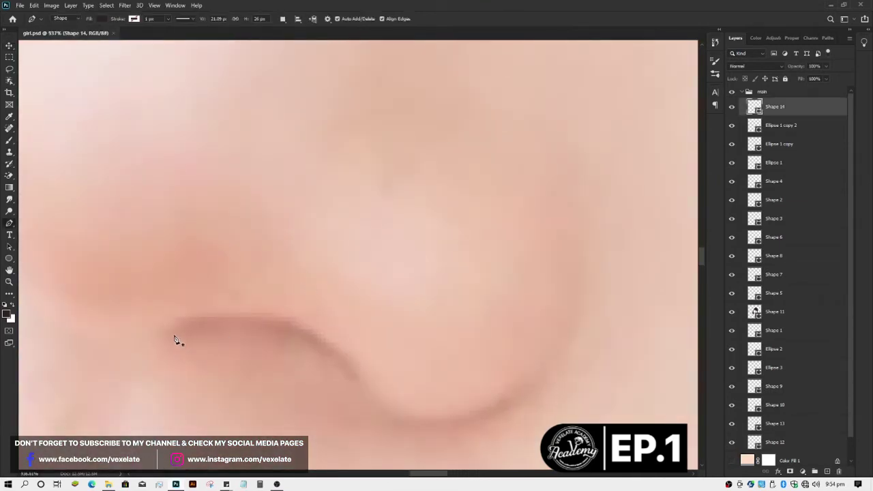
pyautogui.click(172, 325)
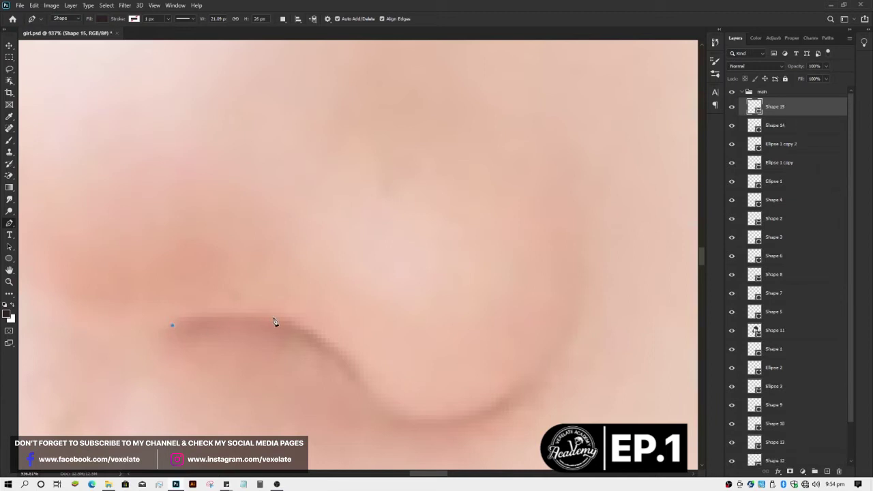
pyautogui.moveTo(274, 316); pyautogui.dragTo(325, 326)
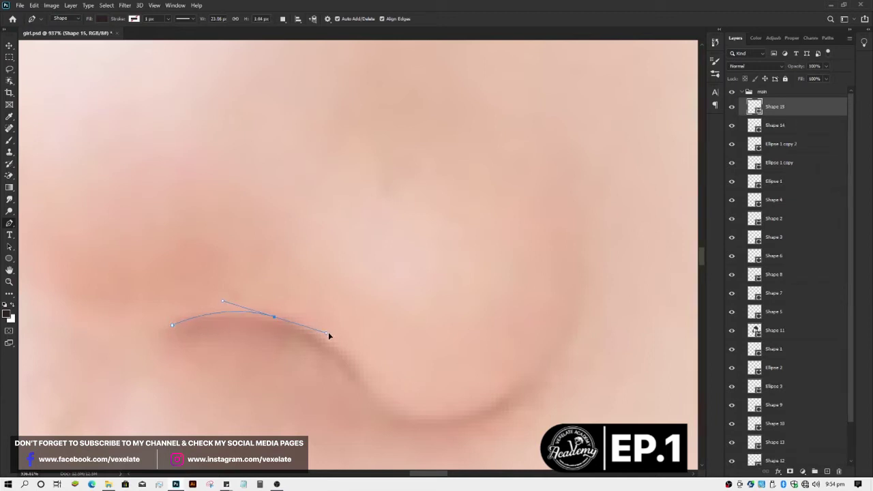
pyautogui.click(359, 380)
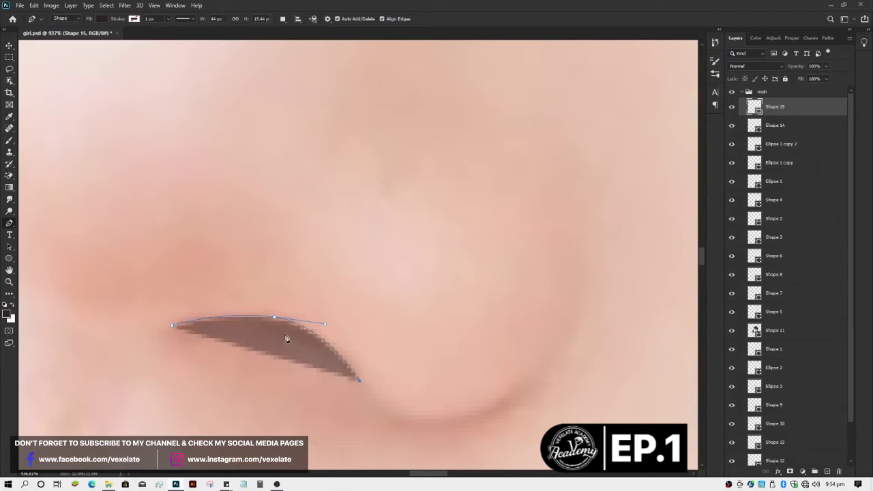
pyautogui.keyDown('ctrl'); pyautogui.click(217, 325); pyautogui.keyUp('ctrl')
pyautogui.moveTo(207, 322)
pyautogui.mouseDown()
pyautogui.moveTo(269, 334)
pyautogui.moveTo(229, 331)
pyautogui.mouseUp()
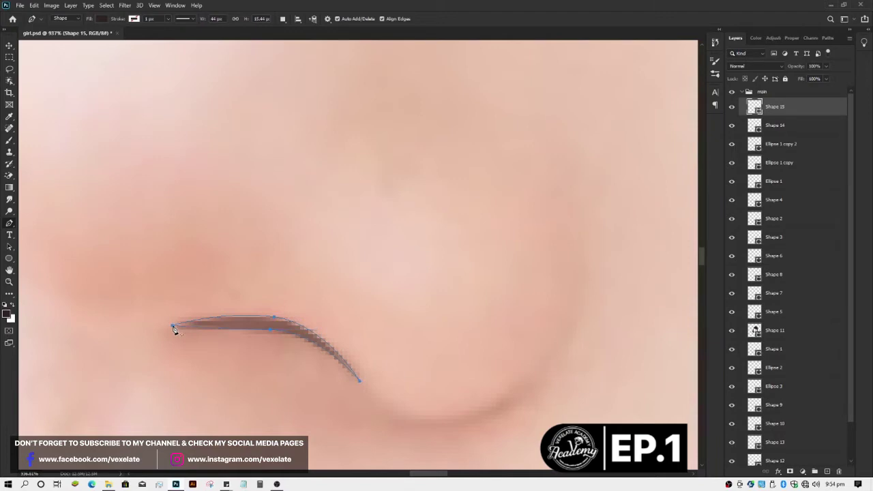
# Step: Commit the nostril curve as Shape 15, deselect it and save
pyautogui.press('v')
pyautogui.click(336, 296)
pyautogui.scroll(-3, 336, 295)
pyautogui.scroll(-3, 337, 295)
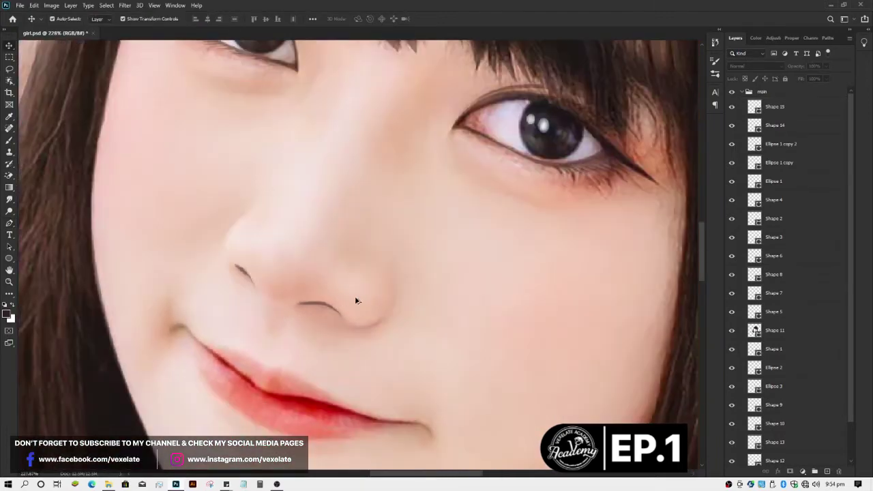
pyautogui.hotkey('ctrl', 's')
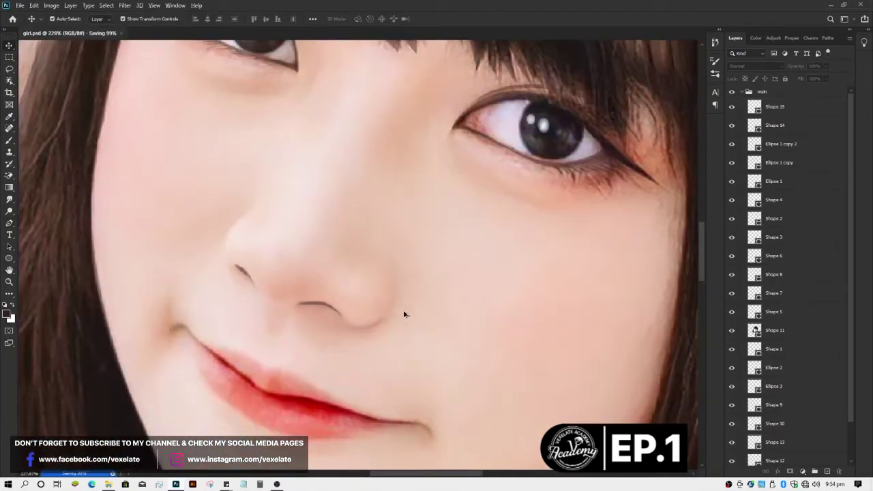
pyautogui.scroll(2, 376, 315)
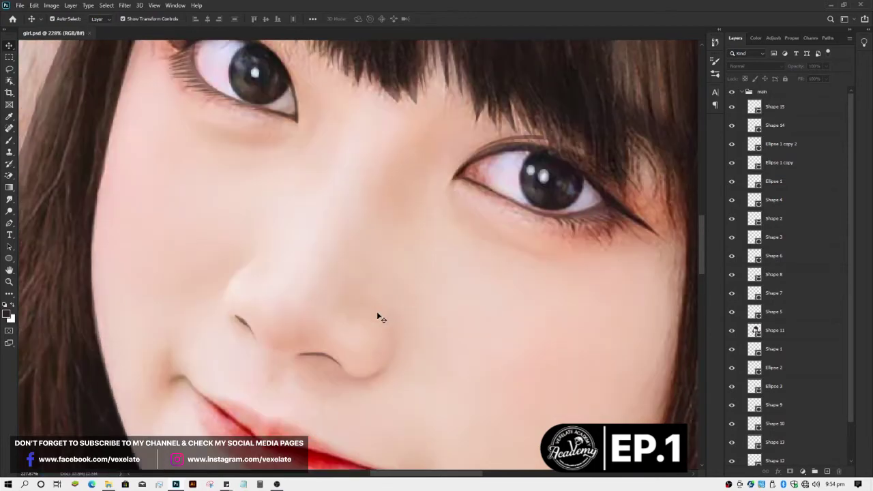
pyautogui.scroll(1, 375, 345)
pyautogui.scroll(2, 341, 351)
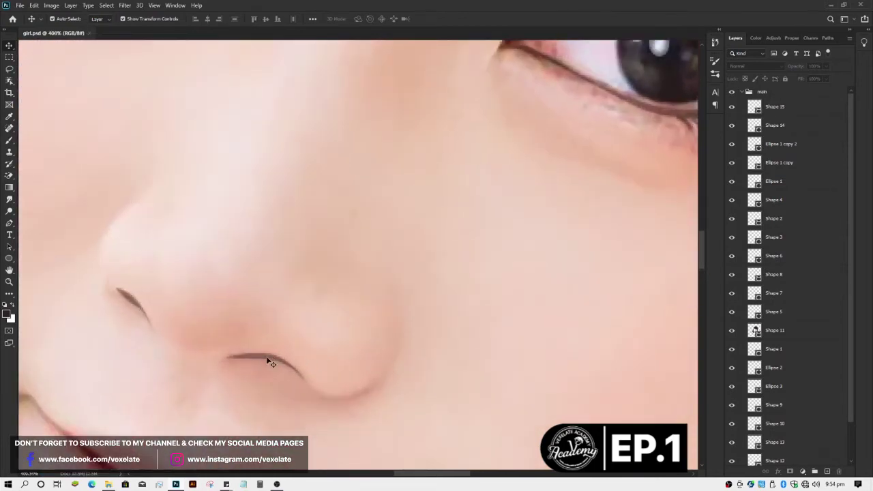
# Step: Select the lower nostril shape, Shape 15
pyautogui.click(270, 362)
pyautogui.scroll(-2, 369, 361)
pyautogui.scroll(3, 378, 361)
pyautogui.scroll(1, 375, 365)
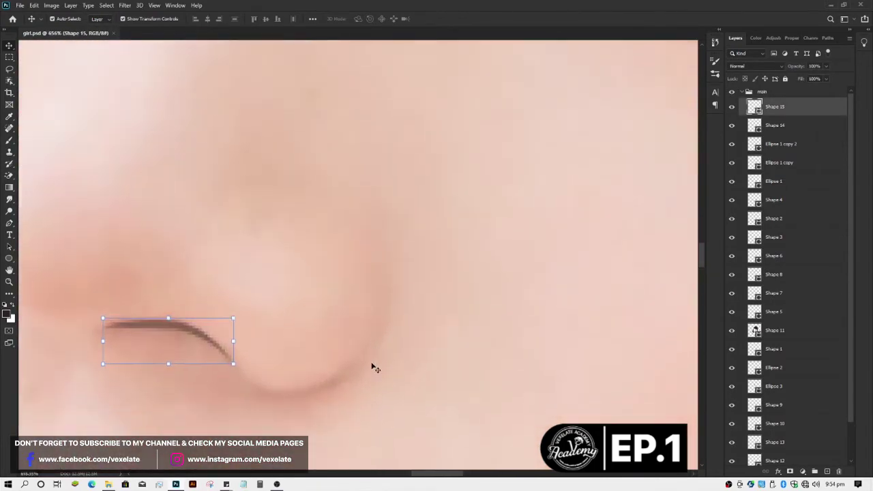
pyautogui.scroll(-1, 375, 369)
# Step: Draw Shape 16, a thin curve along the nose's underside
pyautogui.press('p')
pyautogui.click(257, 356)
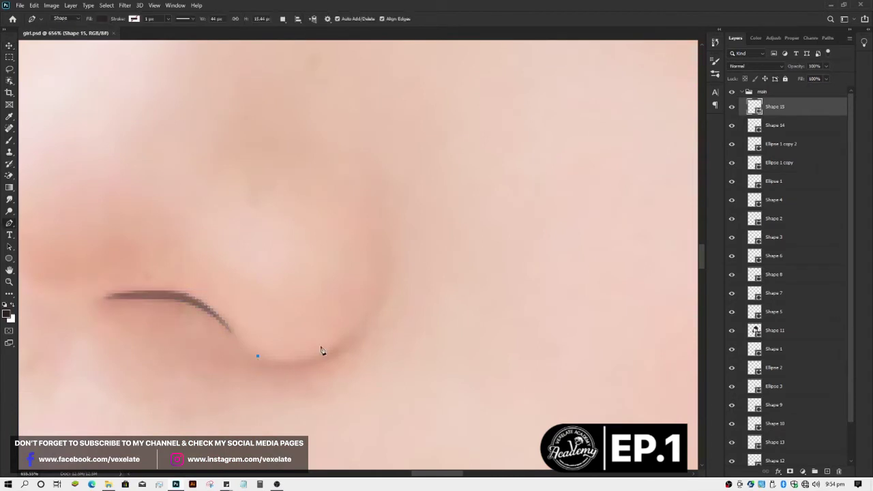
pyautogui.moveTo(377, 303); pyautogui.dragTo(403, 232)
pyautogui.keyDown('alt'); pyautogui.click(376, 303); pyautogui.keyUp('alt')
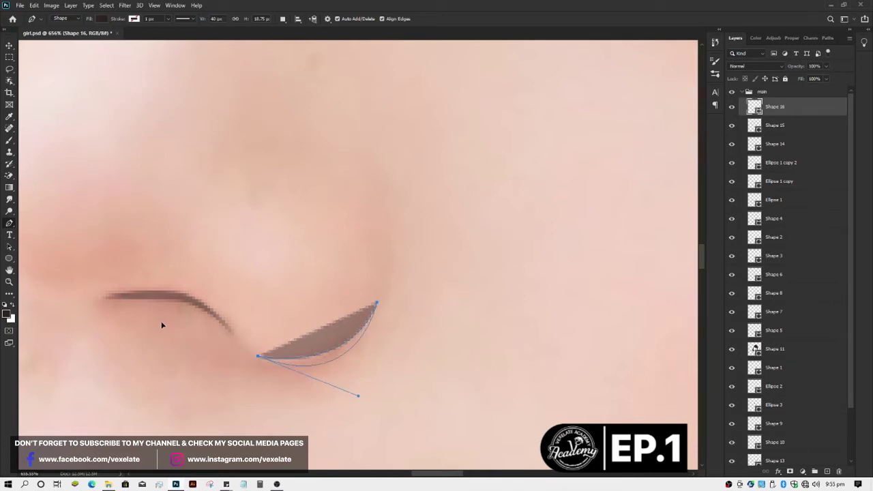
# Step: Commit the nose curve, deselect it and save the document
pyautogui.press('v')
pyautogui.click(309, 262)
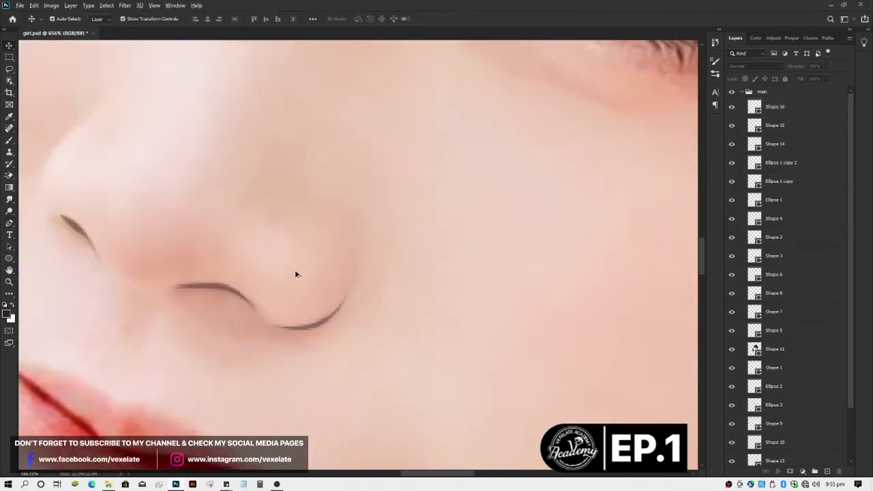
pyautogui.scroll(-5, 286, 287)
pyautogui.hotkey('ctrl', 's')
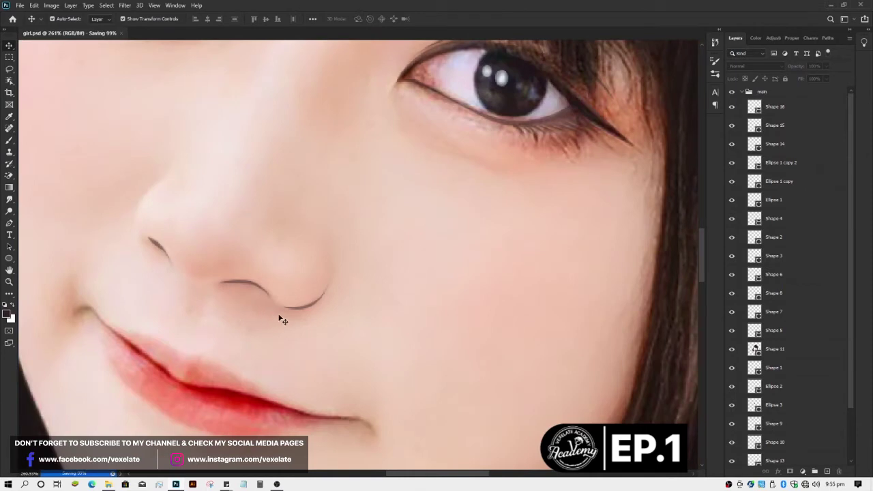
pyautogui.scroll(-2, 236, 319)
pyautogui.scroll(3, 236, 320)
pyautogui.scroll(-3, 236, 319)
pyautogui.scroll(1, 236, 319)
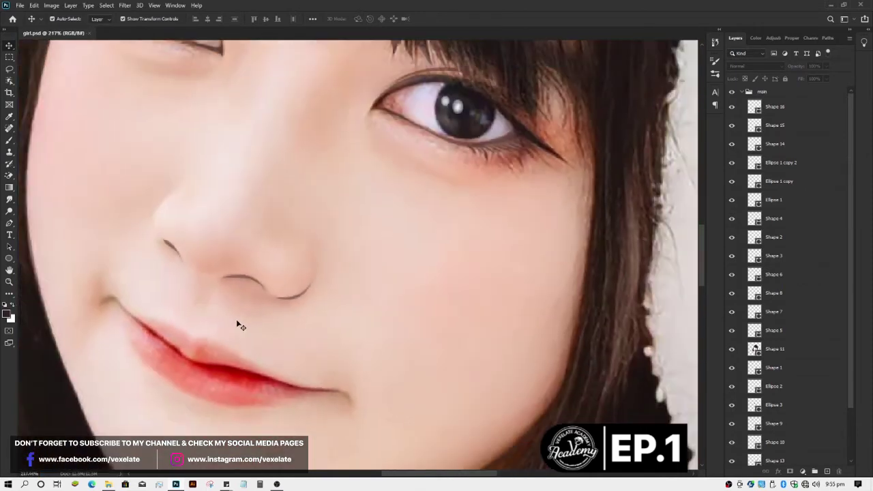
pyautogui.scroll(-1, 236, 319)
pyautogui.scroll(2, 239, 302)
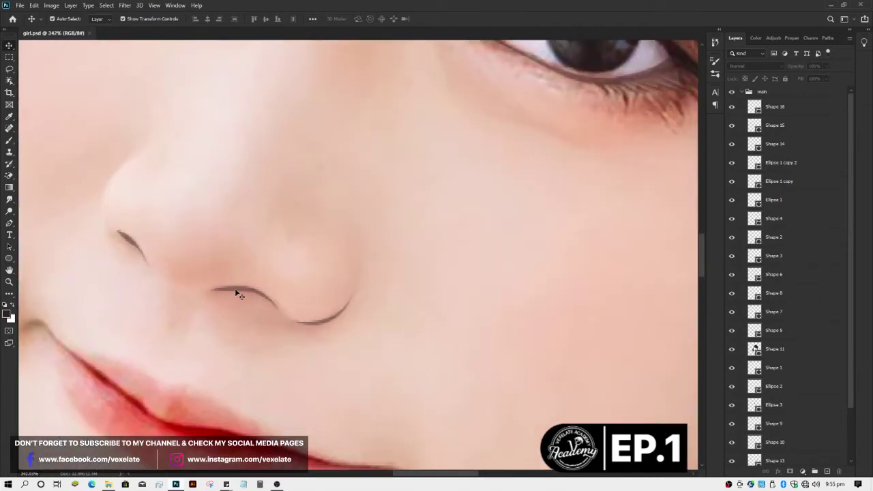
# Step: Select and then deselect the nostril curve shape
pyautogui.click(239, 295)
pyautogui.scroll(-2, 267, 345)
pyautogui.scroll(-1, 267, 346)
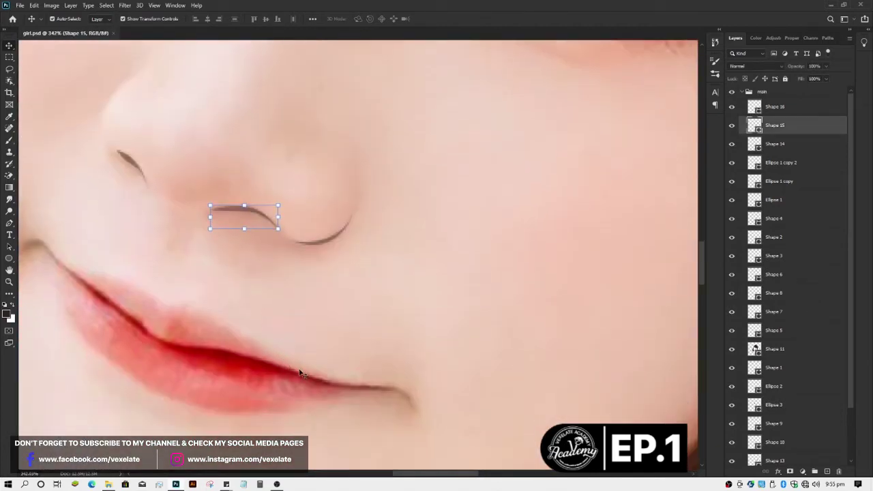
pyautogui.click(314, 350)
pyautogui.scroll(-1, 314, 352)
pyautogui.scroll(-2, 314, 352)
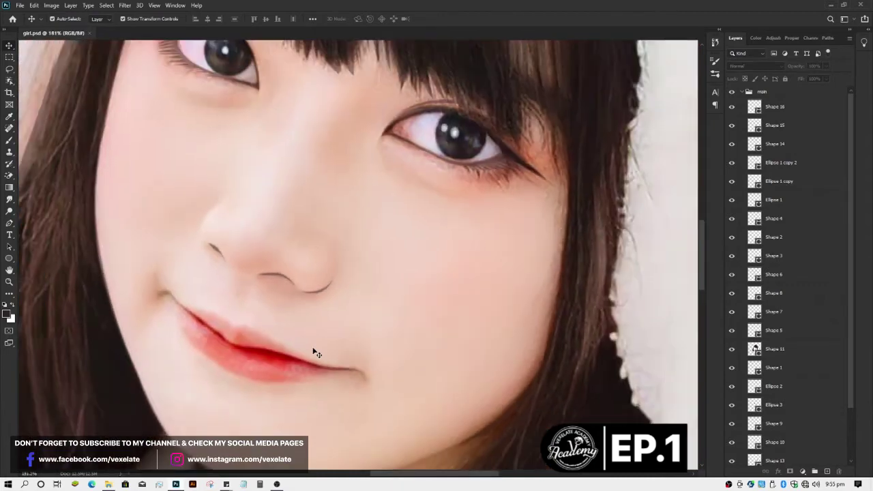
pyautogui.scroll(-1, 794, 400)
pyautogui.scroll(-1, 794, 400)
# Step: Show the skin-tone Color Fill 1 layer to preview the finished nose lines
pyautogui.click(732, 437)
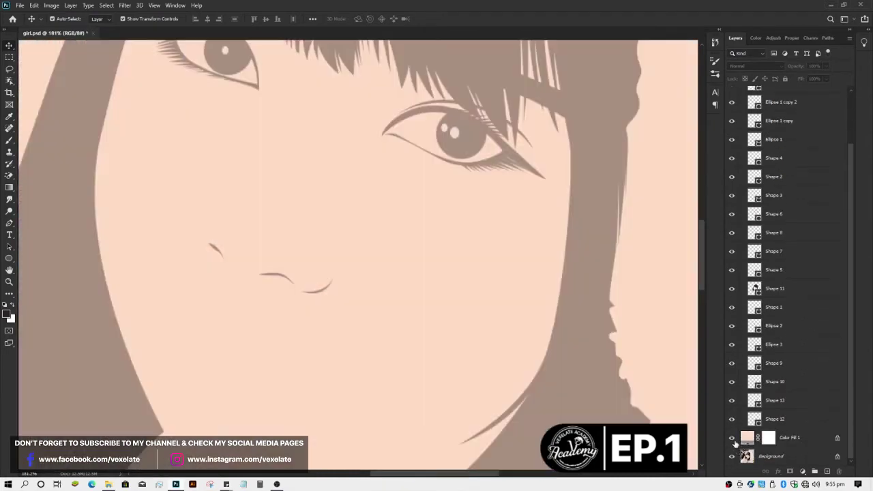
pyautogui.scroll(-2, 491, 351)
pyautogui.scroll(-1, 492, 350)
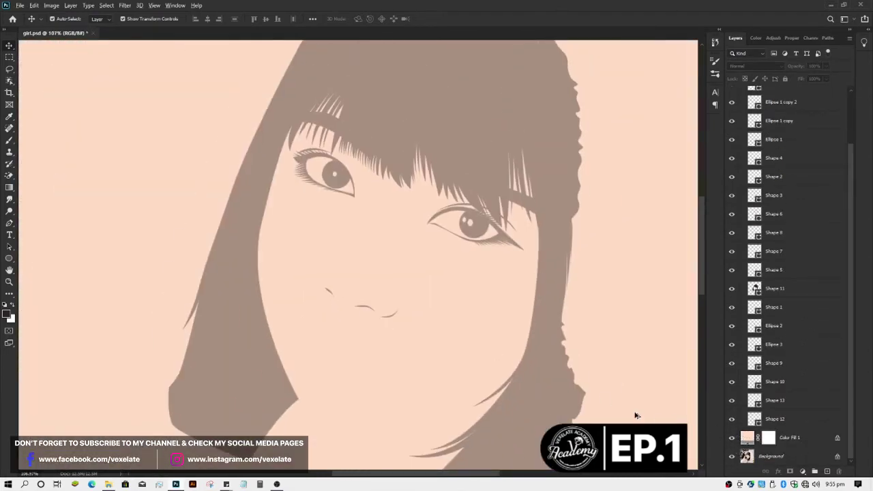
pyautogui.scroll(-1, 638, 415)
pyautogui.scroll(1, 641, 416)
# Step: Hide the skin-tone fill again and zoom in on the lips
pyautogui.click(732, 438)
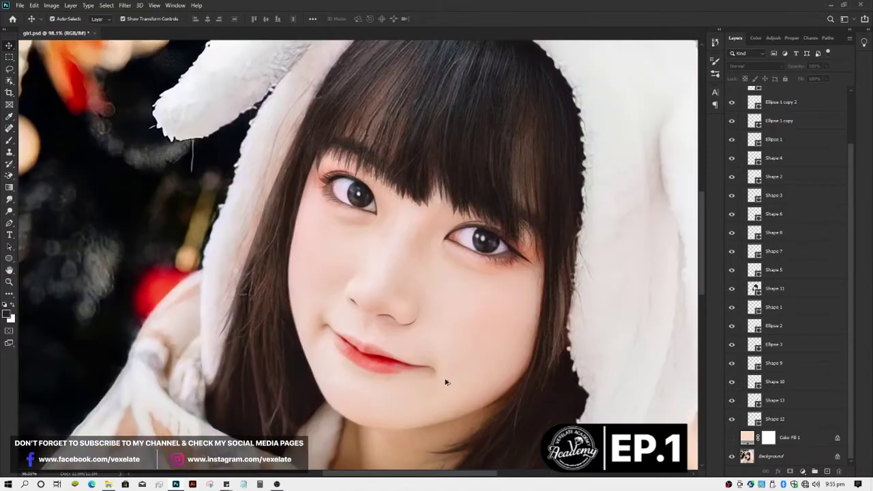
pyautogui.scroll(3, 386, 343)
pyautogui.scroll(1, 386, 343)
pyautogui.scroll(1, 386, 343)
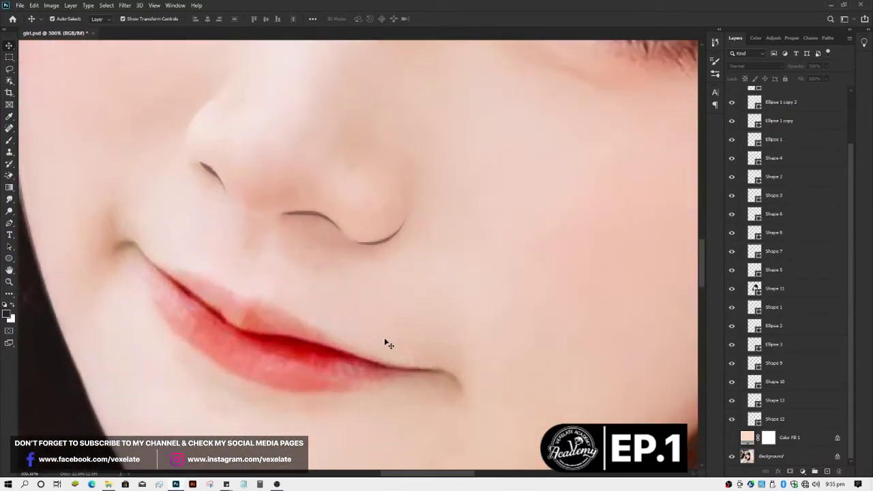
pyautogui.scroll(-2, 387, 343)
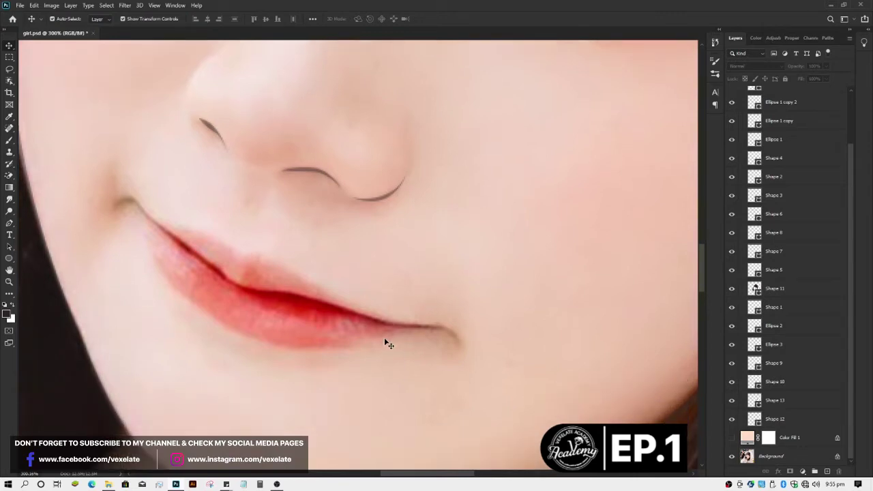
pyautogui.scroll(1, 435, 346)
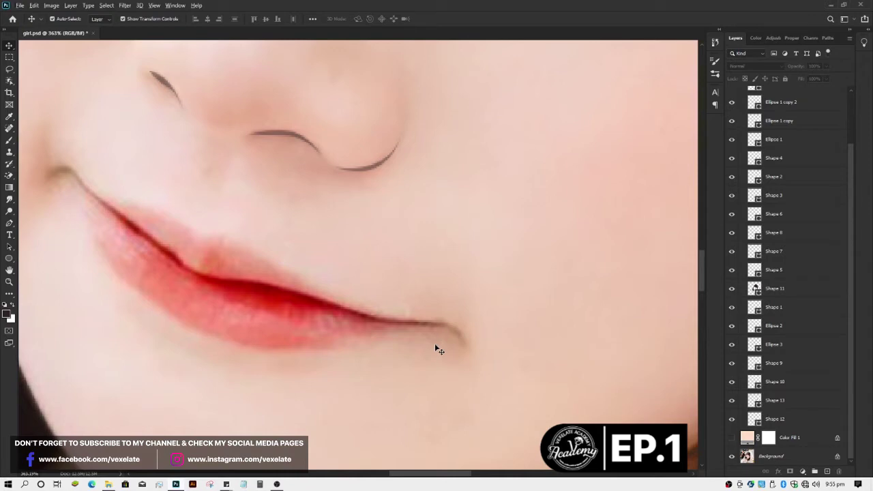
pyautogui.scroll(-3, 435, 348)
pyautogui.scroll(1, 382, 358)
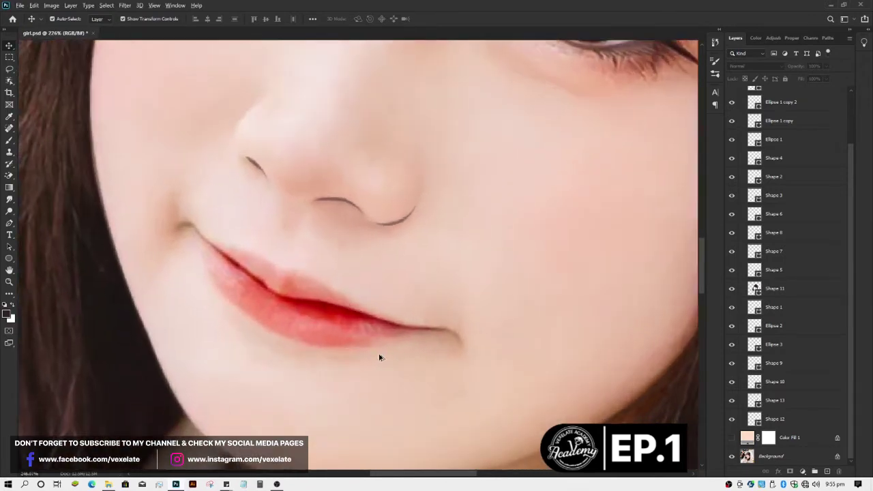
pyautogui.scroll(2, 382, 358)
pyautogui.scroll(-3, 383, 359)
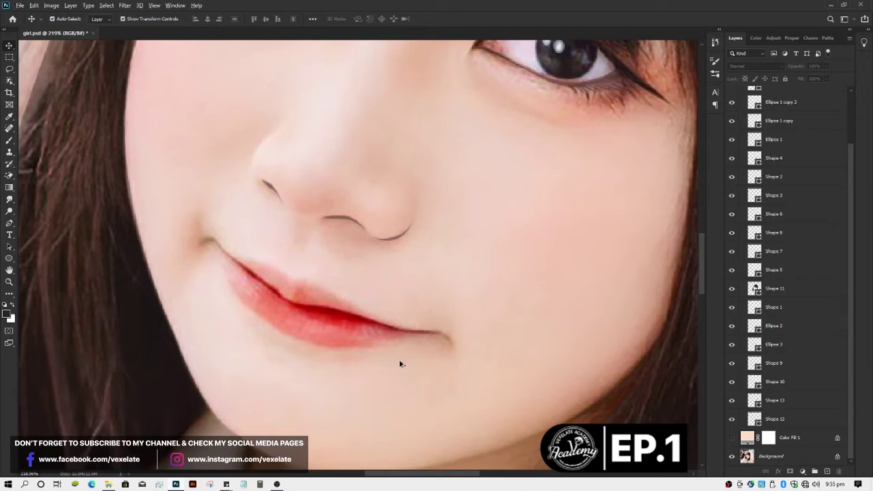
pyautogui.scroll(2, 396, 361)
pyautogui.scroll(2, 402, 366)
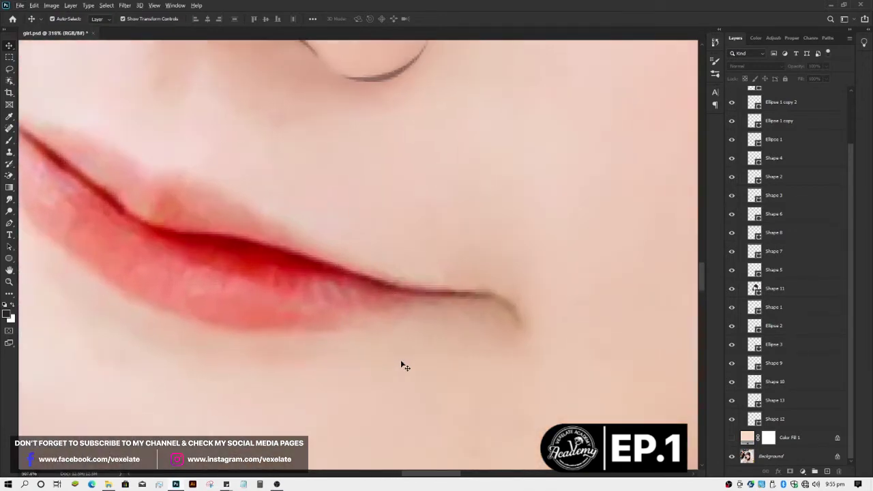
pyautogui.scroll(1, 402, 366)
# Step: Start a Pen shape at the right mouth corner, curving along the lip line
pyautogui.press('p')
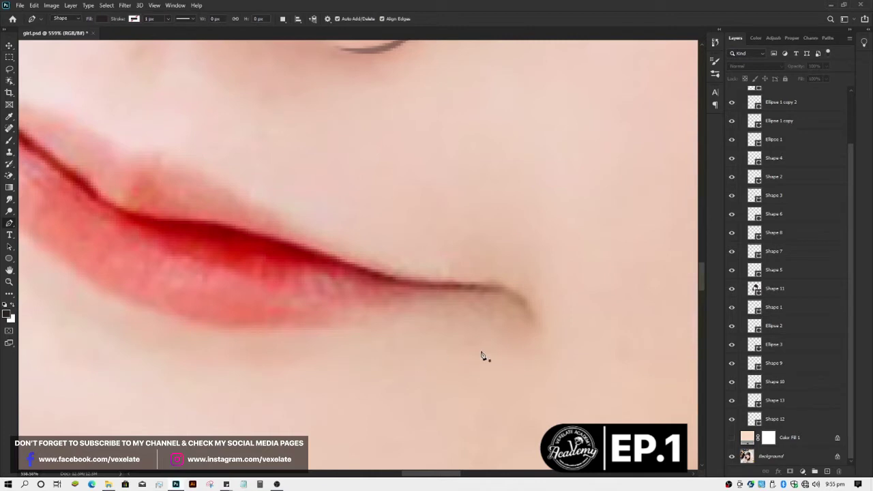
pyautogui.click(532, 315)
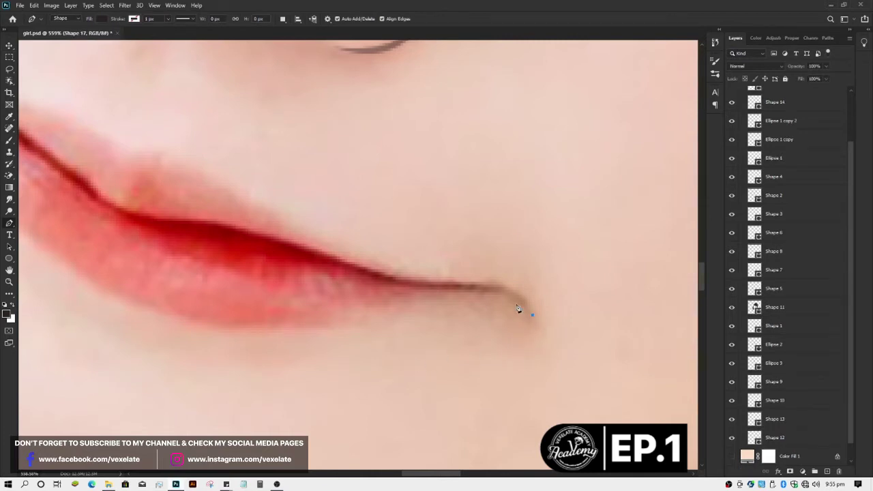
pyautogui.moveTo(495, 292); pyautogui.dragTo(455, 290)
pyautogui.click(428, 291)
pyautogui.keyDown('alt'); pyautogui.scroll(-2, 397, 294); pyautogui.keyUp('alt')
pyautogui.keyDown('alt'); pyautogui.scroll(-2, 397, 295); pyautogui.keyUp('alt')
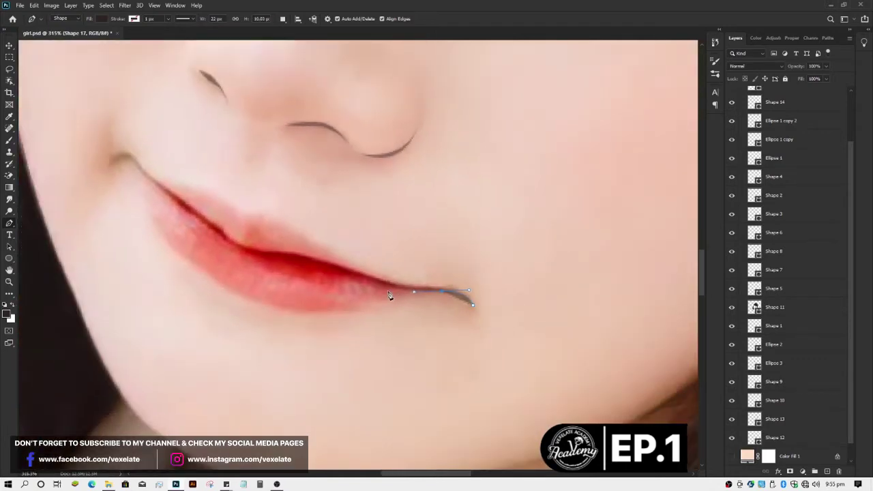
pyautogui.scroll(1, 388, 294)
pyautogui.keyDown('alt'); pyautogui.scroll(3, 358, 315); pyautogui.keyUp('alt')
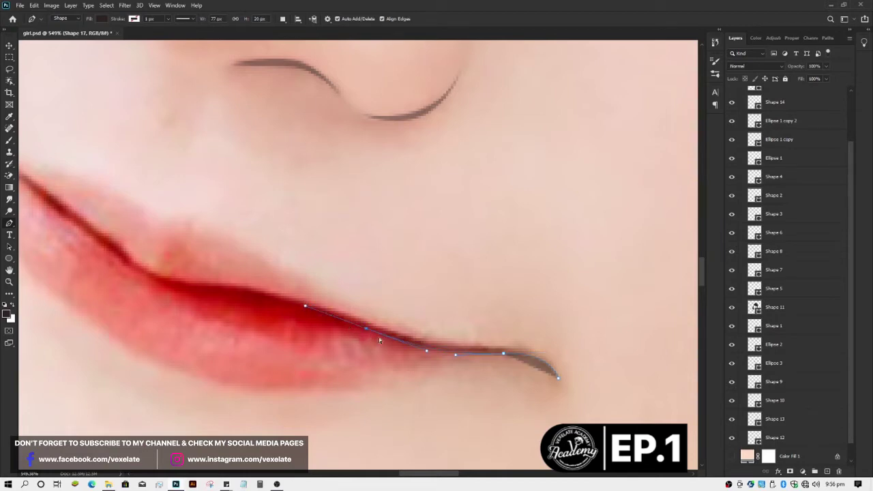
# Step: Add anchors along the lip line toward the middle of the mouth
pyautogui.click(369, 334)
pyautogui.click(320, 316)
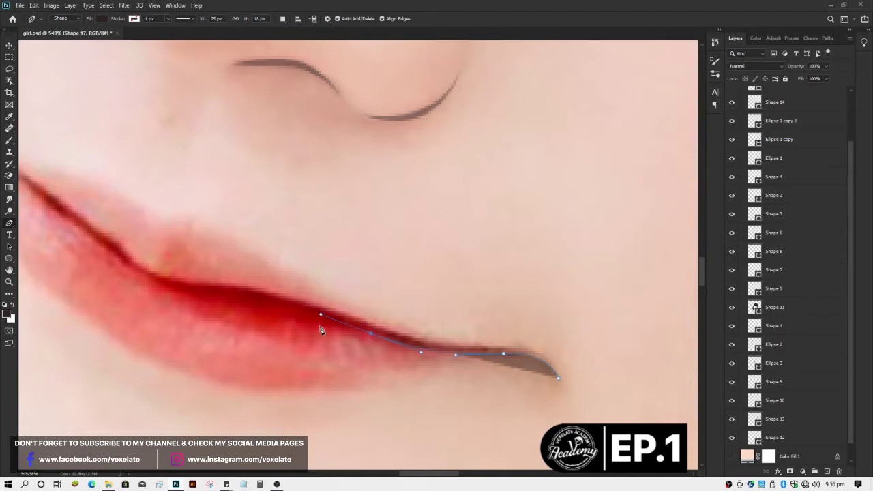
pyautogui.scroll(-5, 256, 309)
pyautogui.scroll(1, 255, 309)
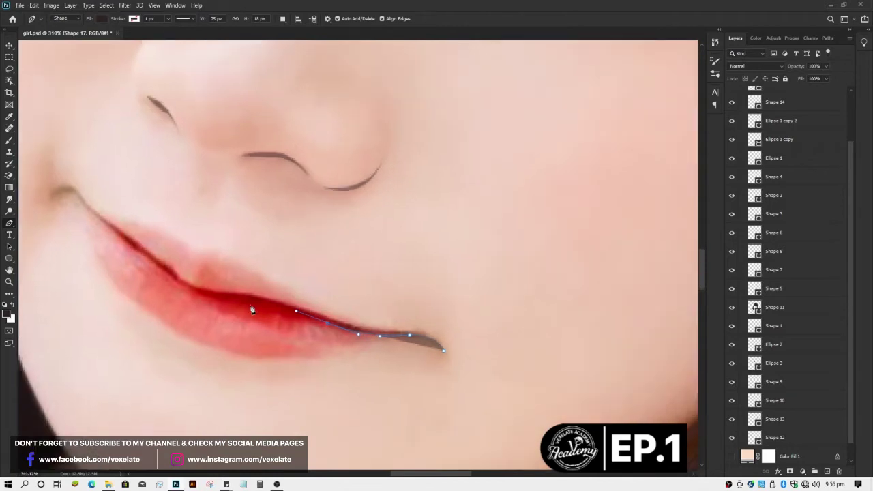
pyautogui.scroll(2, 252, 310)
pyautogui.scroll(-5, 252, 309)
pyautogui.scroll(5, 252, 310)
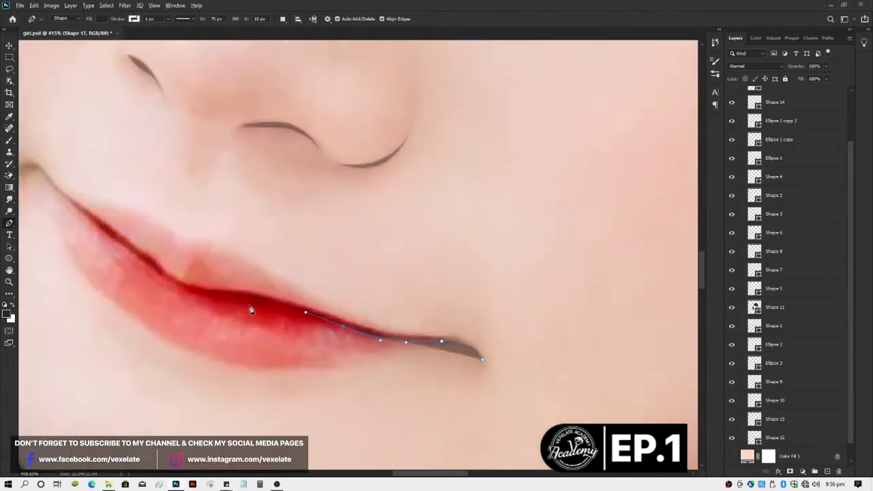
pyautogui.scroll(4, 249, 308)
# Step: Extend the lip line with anchors toward the left mouth corner
pyautogui.click(282, 301)
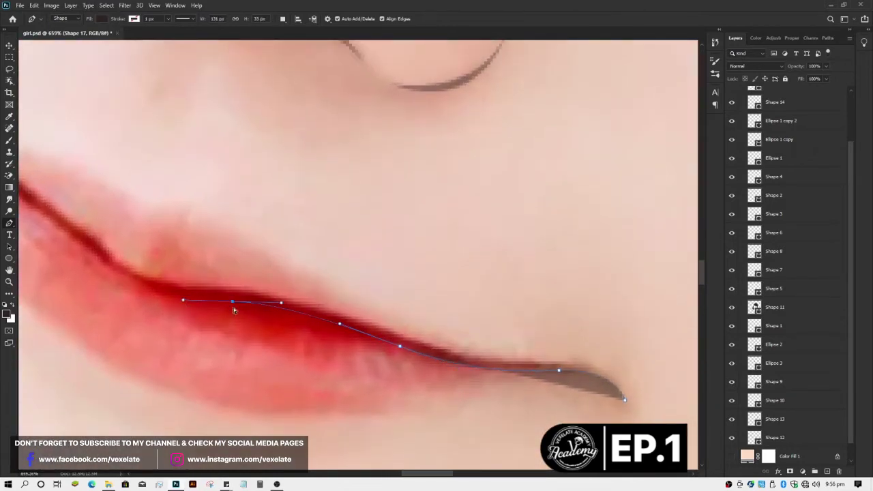
pyautogui.click(235, 298)
pyautogui.click(187, 298)
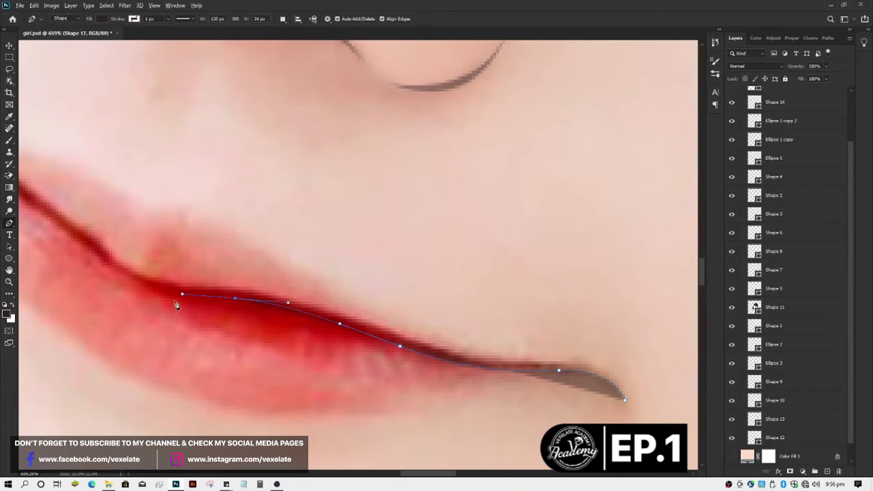
pyautogui.scroll(-4, 174, 300)
pyautogui.scroll(2, 136, 297)
pyautogui.scroll(1, 135, 295)
pyautogui.click(161, 300)
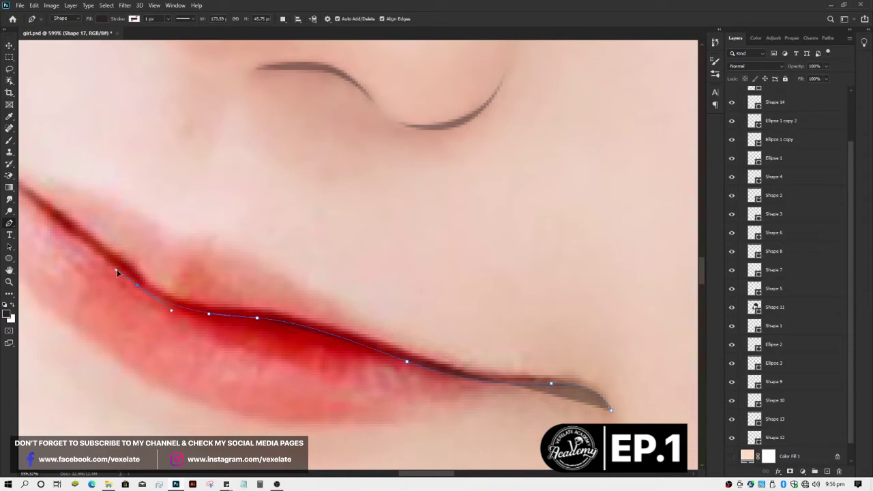
# Step: Add anchors along the upper lip and close the outline at its start
pyautogui.scroll(-5, 136, 284)
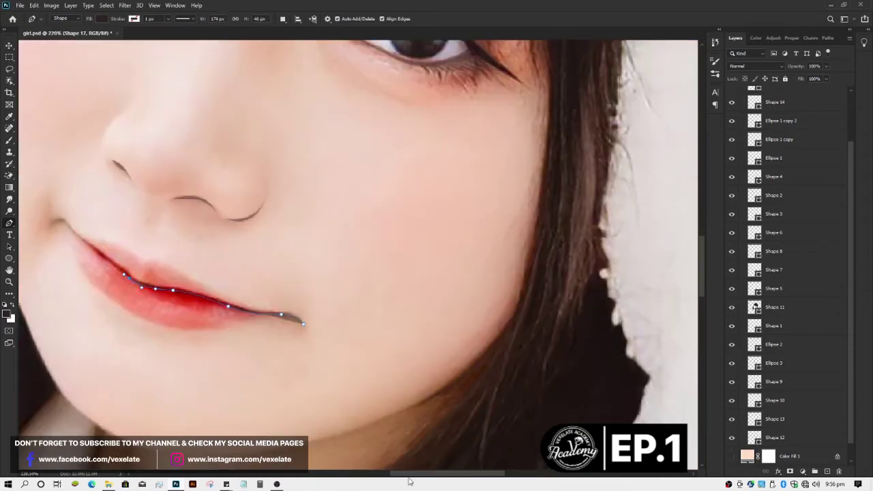
pyautogui.moveTo(411, 478); pyautogui.dragTo(394, 478)
pyautogui.scroll(3, 266, 275)
pyautogui.scroll(1, 265, 279)
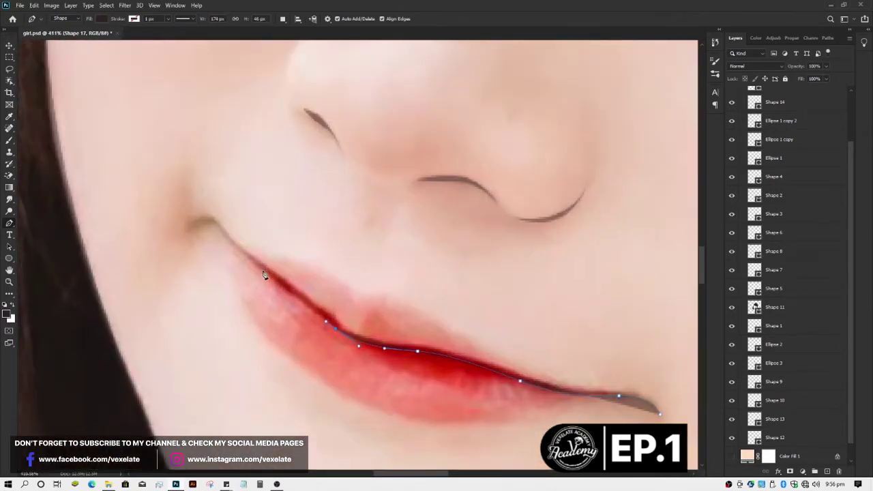
pyautogui.scroll(2, 265, 280)
pyautogui.scroll(1, 265, 279)
pyautogui.click(255, 271)
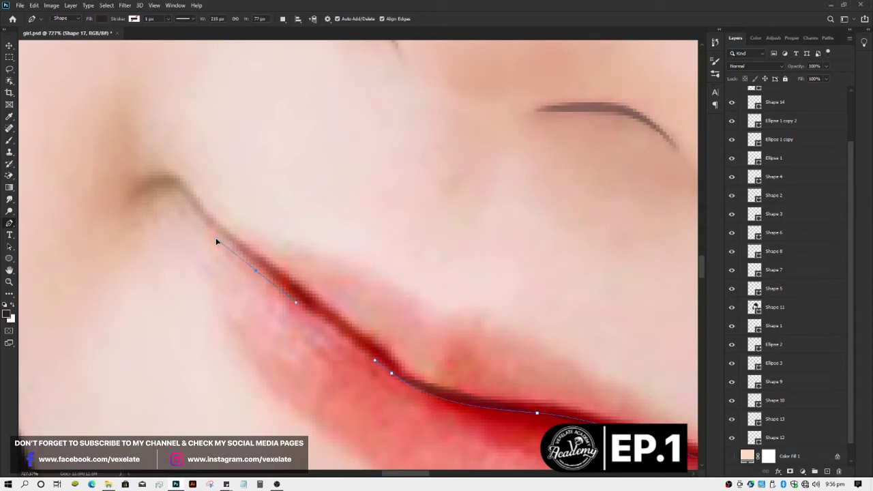
pyautogui.click(216, 241)
pyautogui.scroll(-3, 197, 215)
pyautogui.click(201, 217)
# Step: Add anchors near the left lip corner and curve the outline around it
pyautogui.scroll(1, 222, 234)
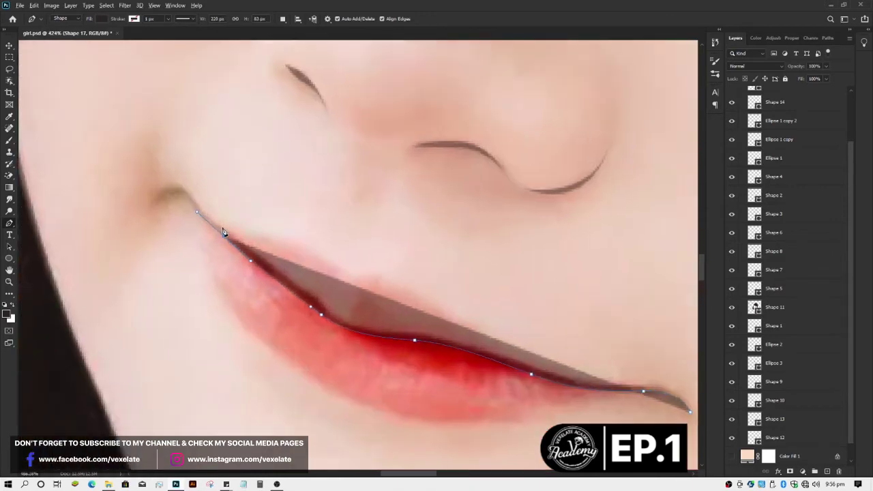
pyautogui.scroll(1, 211, 230)
pyautogui.scroll(1, 202, 225)
pyautogui.scroll(-1, 202, 224)
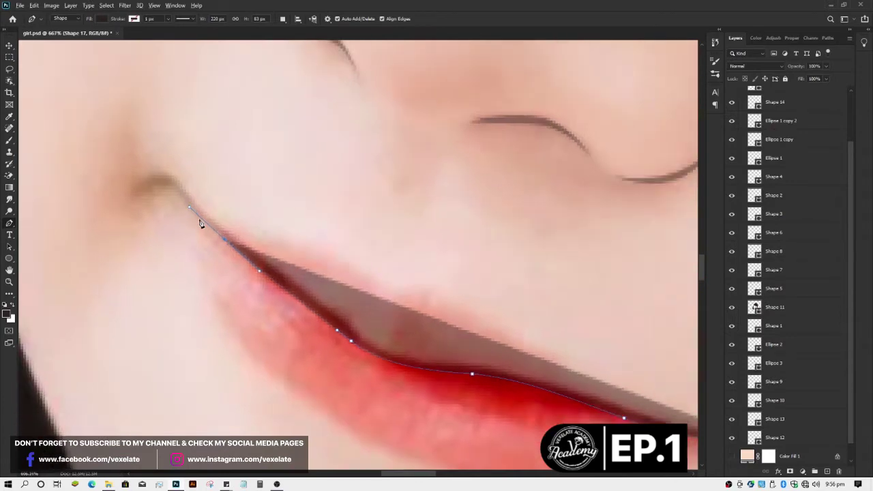
pyautogui.scroll(-1, 201, 224)
pyautogui.scroll(1, 200, 224)
pyautogui.scroll(1, 191, 208)
pyautogui.click(176, 186)
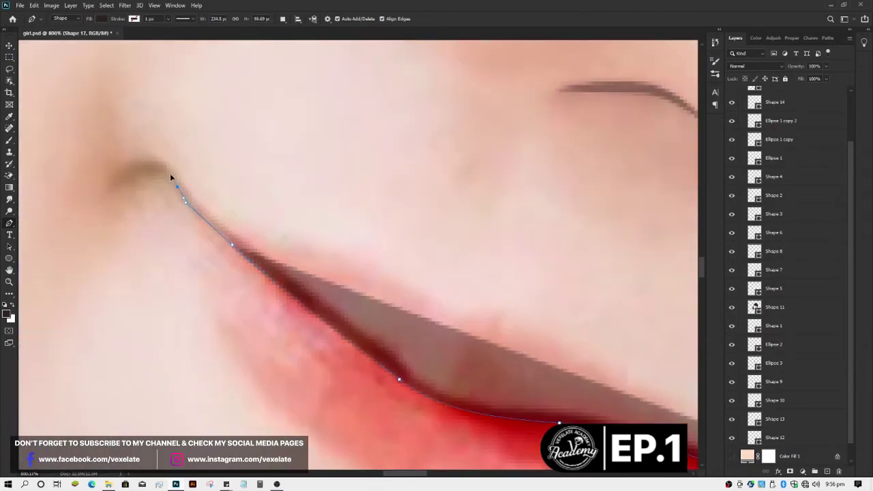
pyautogui.click(156, 166)
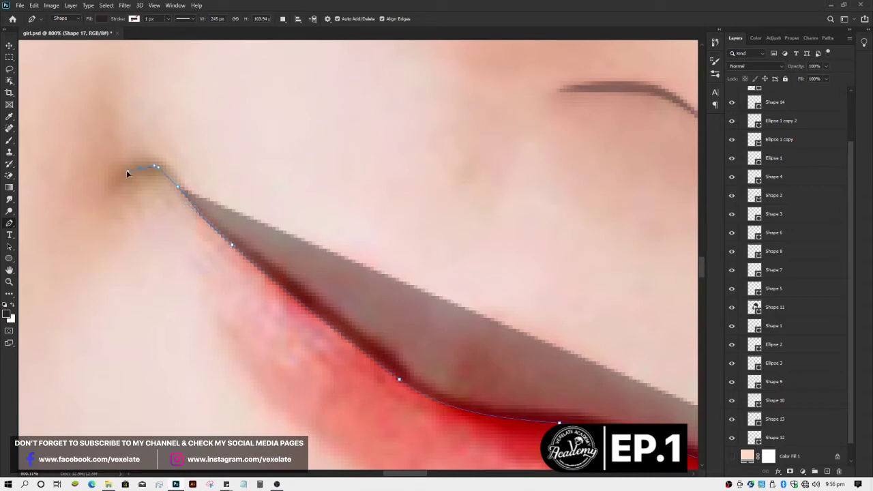
pyautogui.click(126, 171)
pyautogui.moveTo(141, 170); pyautogui.dragTo(202, 199)
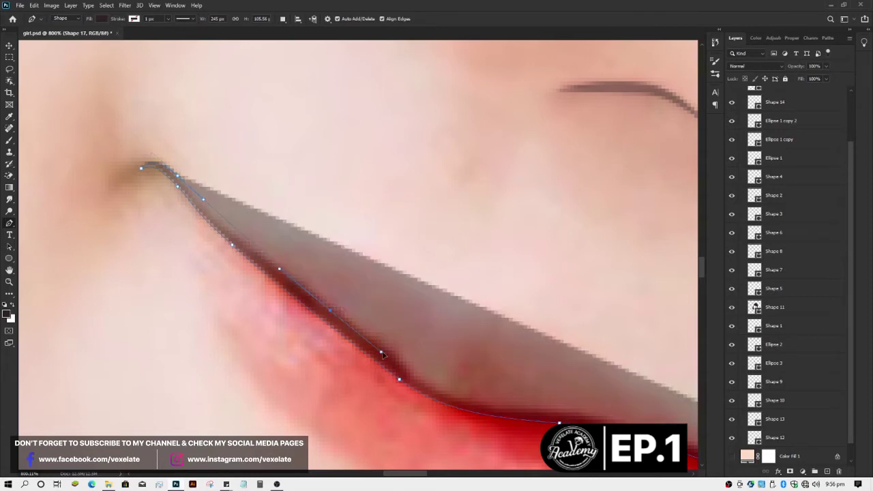
# Step: Reposition and remove anchors to narrow the shape into a thin lip band
pyautogui.click(383, 352)
pyautogui.click(396, 361)
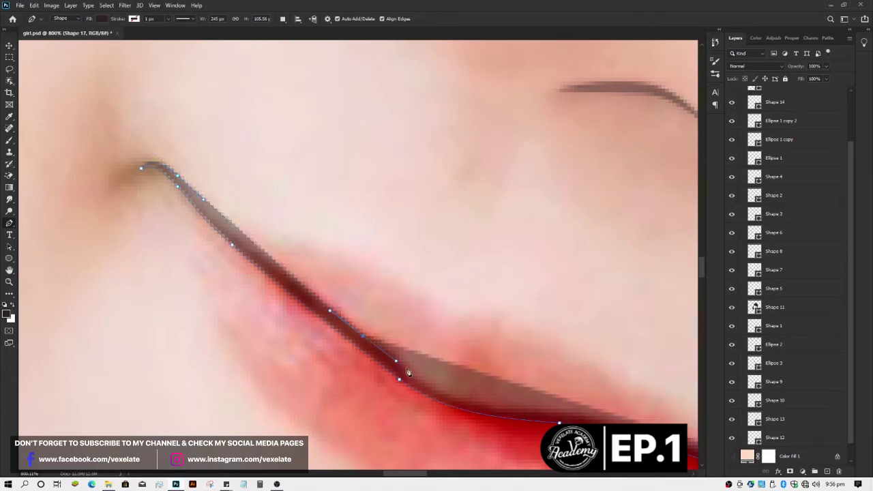
pyautogui.click(375, 346)
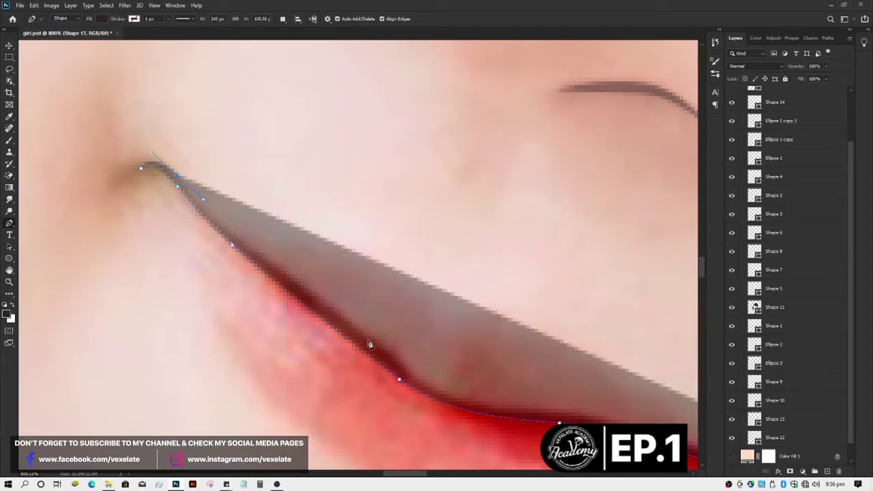
pyautogui.click(369, 340)
pyautogui.click(401, 360)
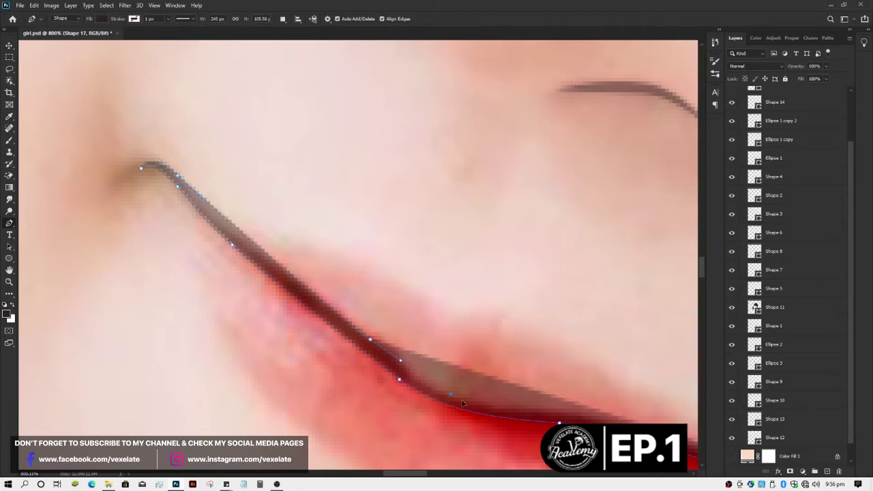
pyautogui.click(487, 409)
# Step: Add anchors along the right part of the lip and shape the curled right-corner tip
pyautogui.hscroll(5, 464, 409)
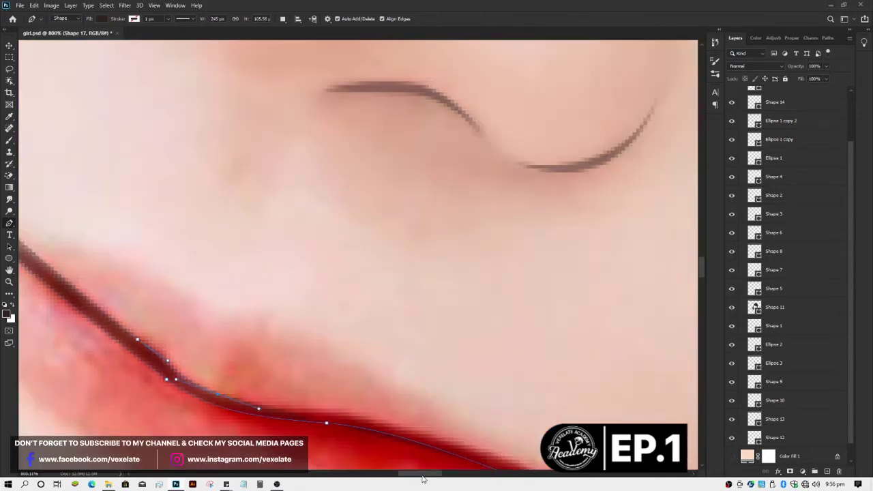
pyautogui.hscroll(2, 410, 409)
pyautogui.scroll(-1, 382, 406)
pyautogui.scroll(-1, 374, 401)
pyautogui.click(394, 357)
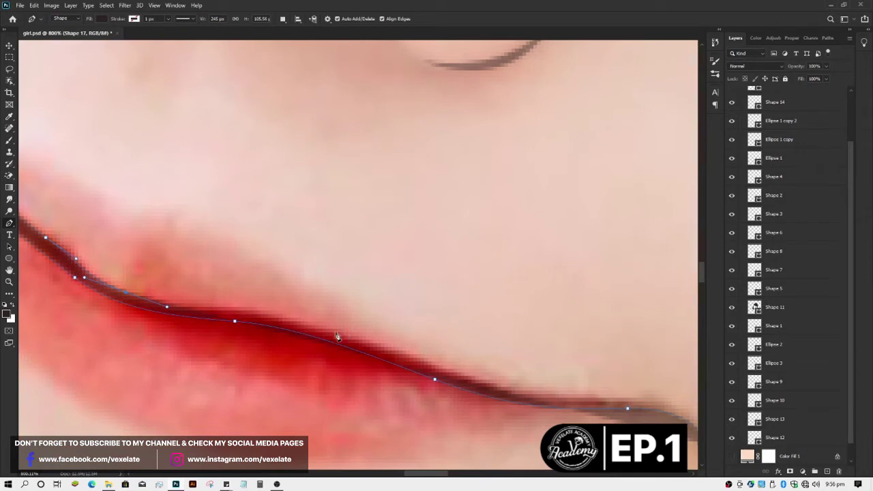
pyautogui.click(539, 401)
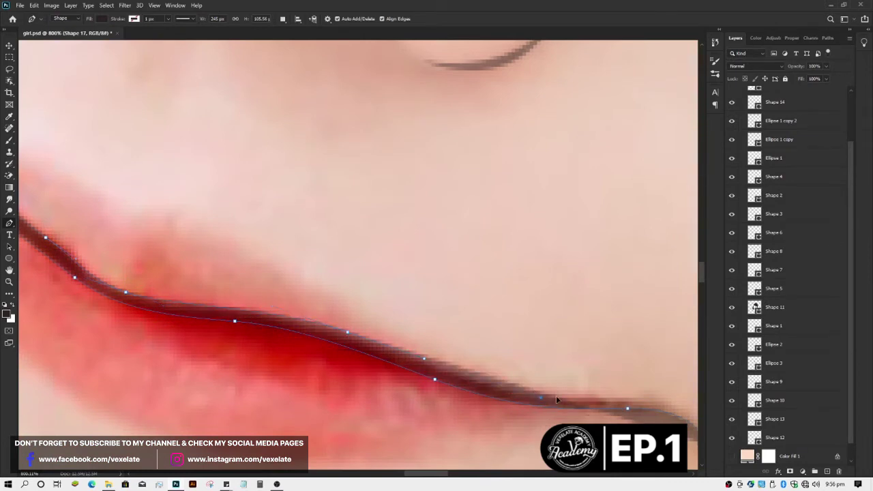
pyautogui.moveTo(436, 475); pyautogui.dragTo(447, 477)
pyautogui.hscroll(1, 461, 431)
pyautogui.scroll(-1, 462, 430)
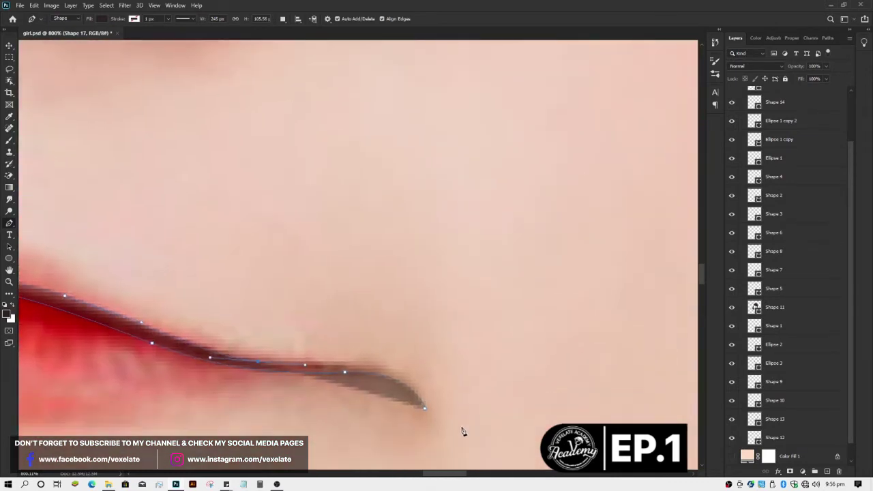
pyautogui.moveTo(425, 401); pyautogui.dragTo(400, 335)
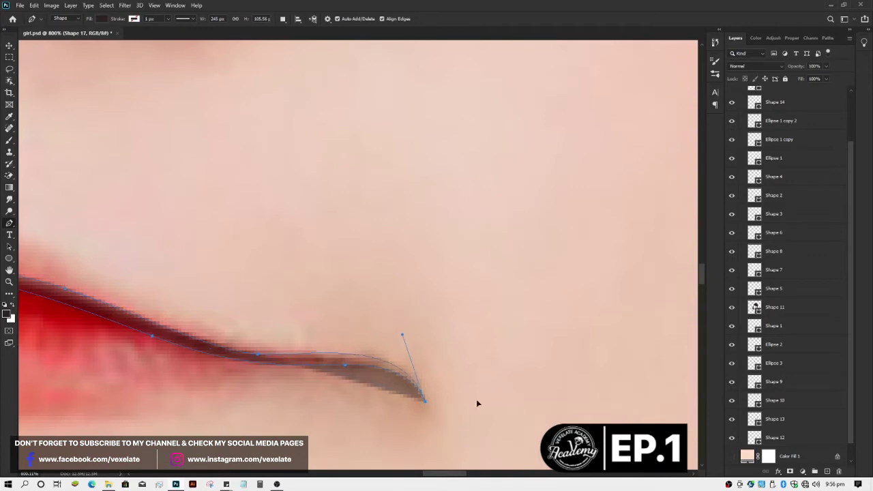
pyautogui.press('v')
pyautogui.scroll(-1, 324, 348)
pyautogui.scroll(-3, 324, 348)
pyautogui.scroll(-1, 288, 347)
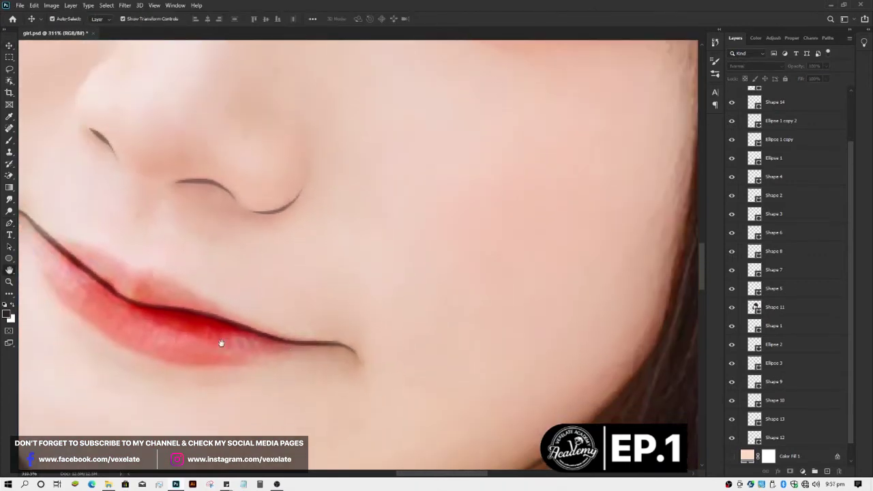
pyautogui.moveTo(220, 345); pyautogui.dragTo(311, 353)
pyautogui.scroll(-2, 295, 356)
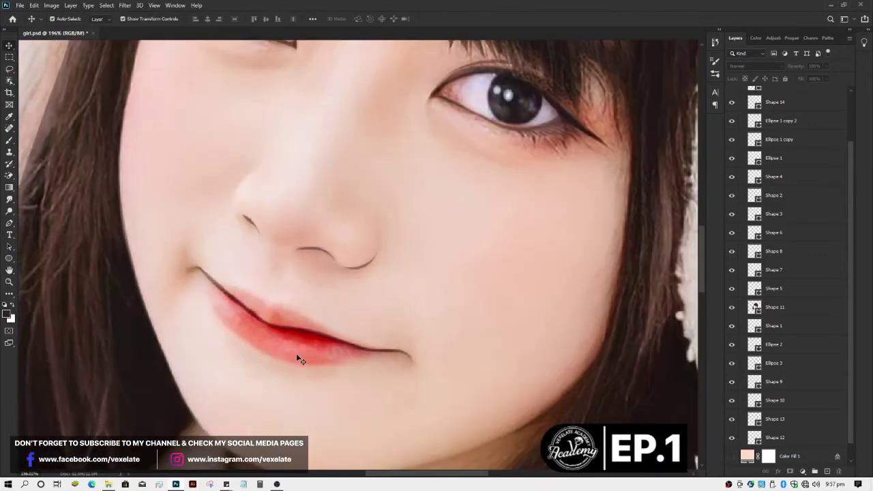
pyautogui.scroll(2, 297, 357)
pyautogui.scroll(1, 299, 357)
pyautogui.click(323, 312)
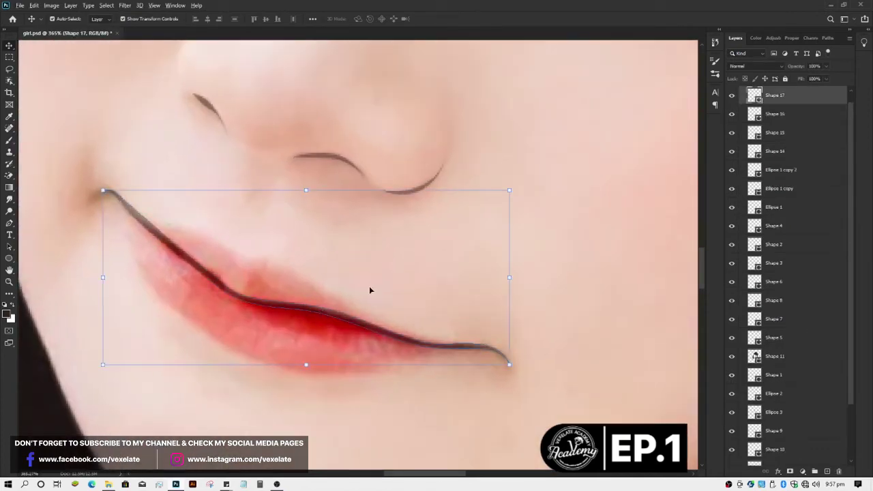
pyautogui.scroll(2, 340, 317)
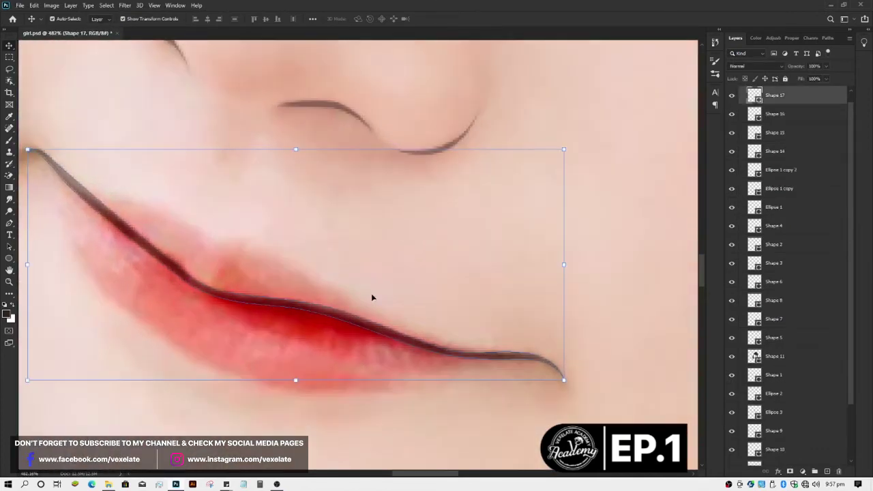
pyautogui.click(371, 293)
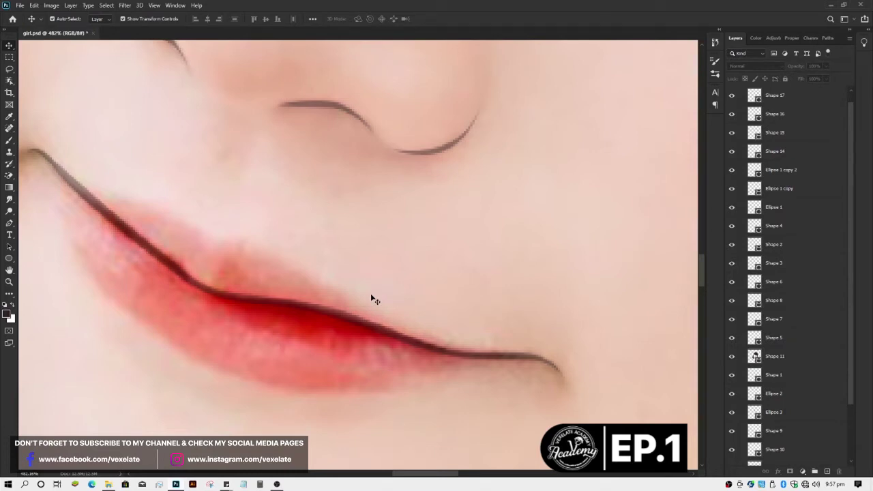
pyautogui.scroll(-2, 372, 297)
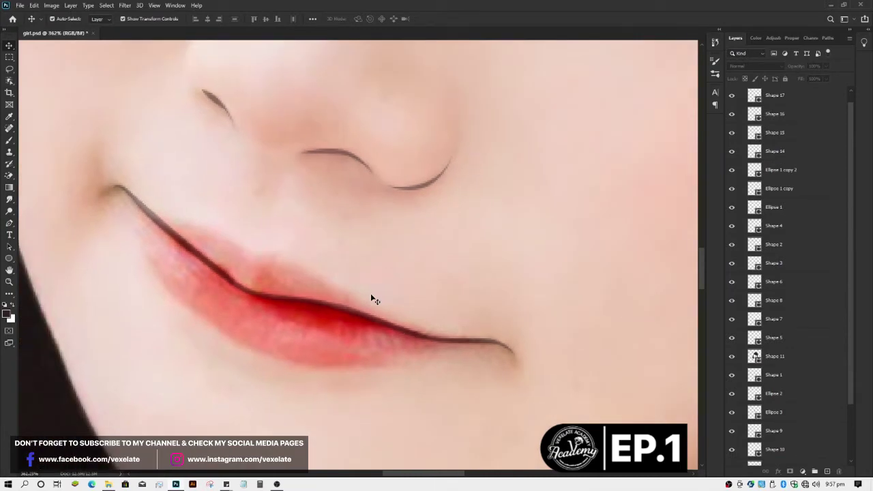
pyautogui.scroll(2, 371, 299)
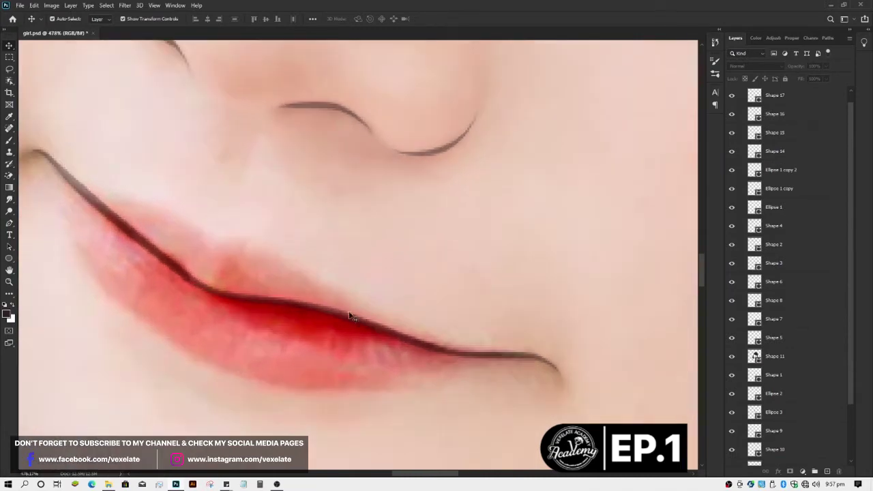
pyautogui.click(343, 318)
pyautogui.click(363, 287)
pyautogui.click(348, 319)
pyautogui.click(369, 292)
pyautogui.click(350, 321)
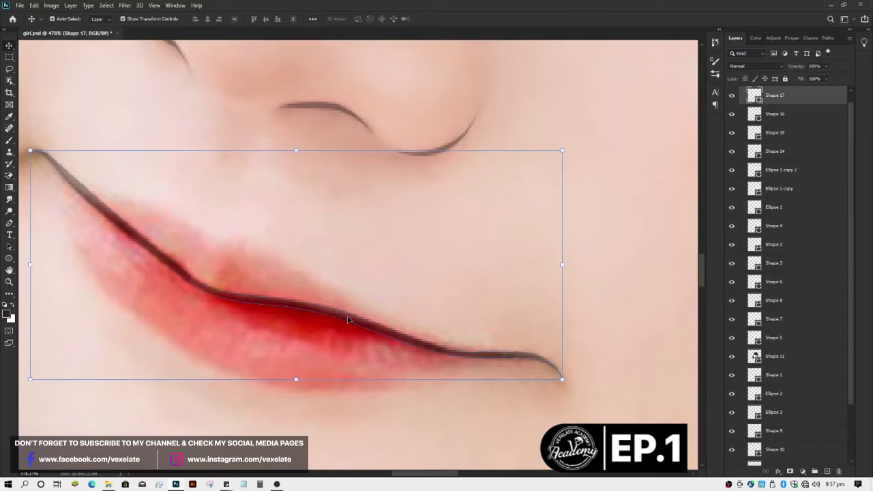
pyautogui.press('p')
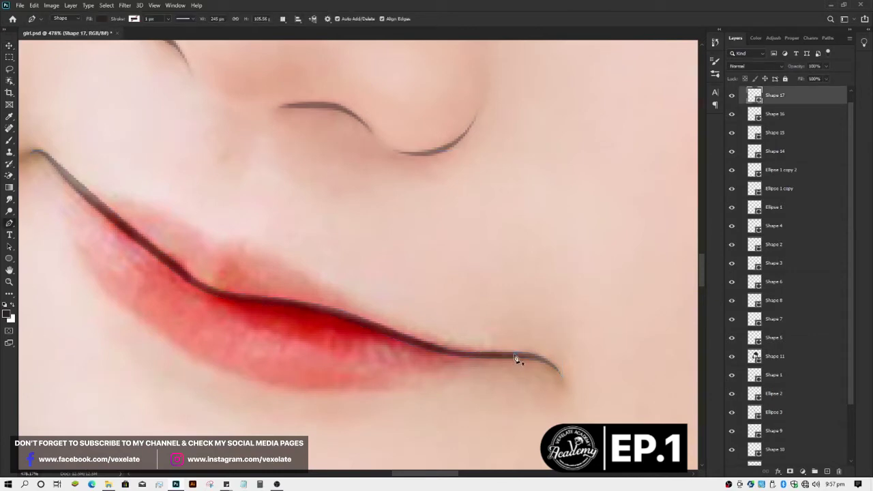
# Step: Start Shape 18 at the right lip corner and trace the lower lip's bottom edge leftward
pyautogui.click(515, 354)
pyautogui.click(527, 354)
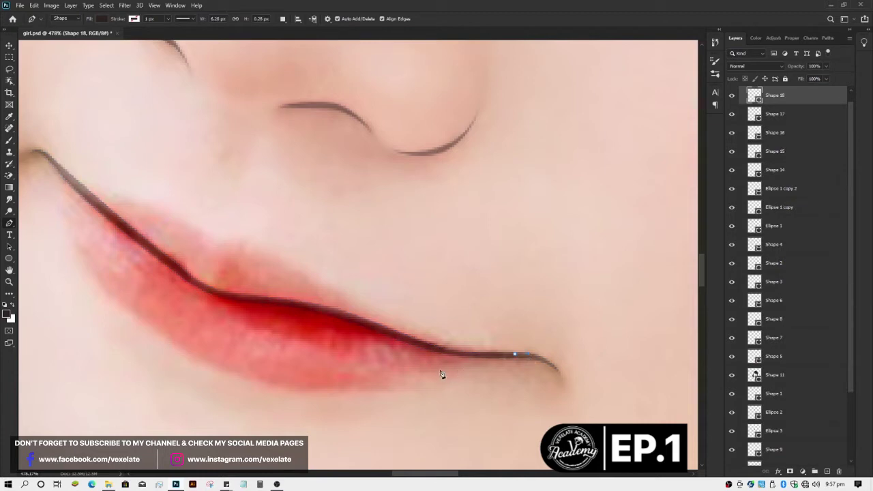
pyautogui.moveTo(340, 386); pyautogui.dragTo(269, 389)
pyautogui.hotkey('ctrl', 'z')
pyautogui.moveTo(366, 389); pyautogui.dragTo(272, 396)
pyautogui.click(295, 390)
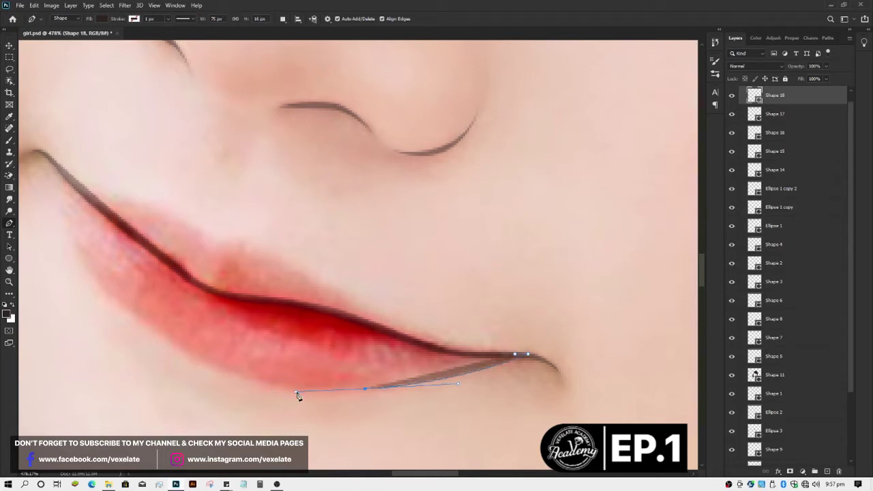
pyautogui.moveTo(169, 340); pyautogui.dragTo(101, 302)
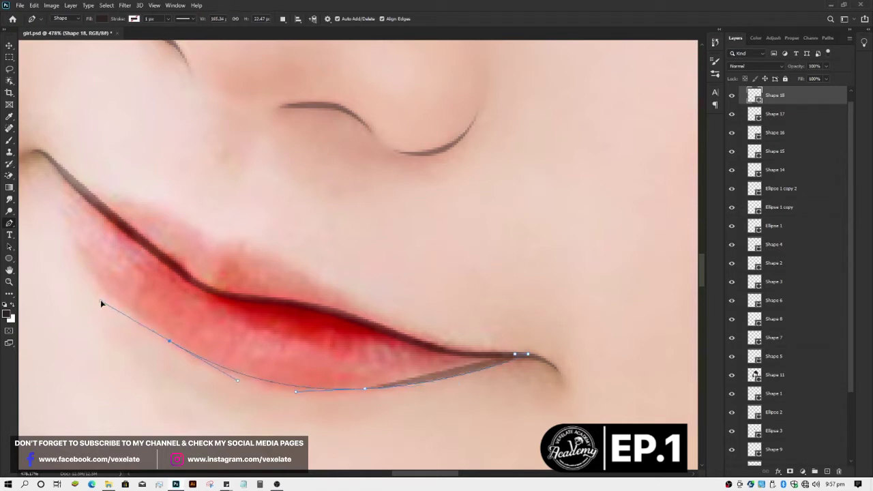
pyautogui.hotkey('ctrl', 'z')
pyautogui.moveTo(165, 338); pyautogui.dragTo(101, 294)
# Step: Curve the lower-lip outline up to the left mouth corner
pyautogui.scroll(-5, 107, 314)
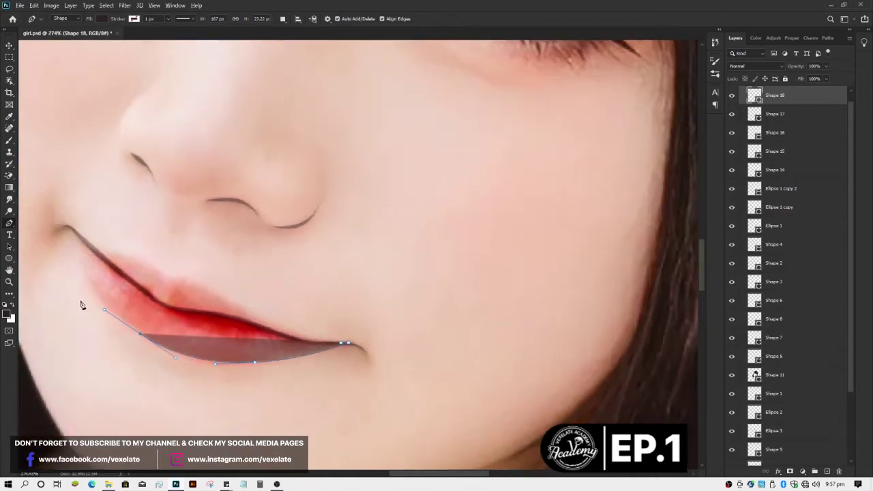
pyautogui.scroll(5, 89, 305)
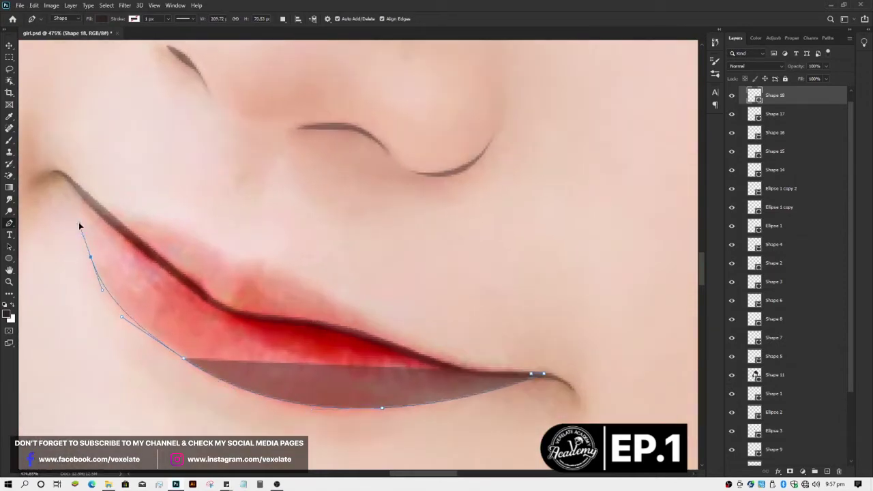
pyautogui.moveTo(89, 243); pyautogui.dragTo(75, 197)
pyautogui.hotkey('ctrl', 'z')
pyautogui.moveTo(95, 259); pyautogui.dragTo(86, 223)
pyautogui.click(79, 187)
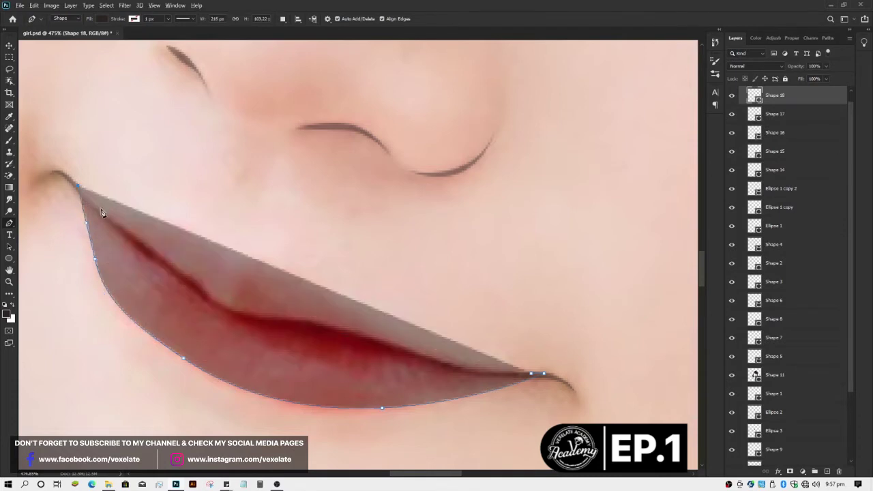
pyautogui.scroll(1, 131, 212)
pyautogui.scroll(1, 131, 212)
# Step: Trace back along the mouth line toward the right side to complete the lower-lip shape
pyautogui.click(172, 279)
pyautogui.moveTo(218, 316); pyautogui.dragTo(229, 326)
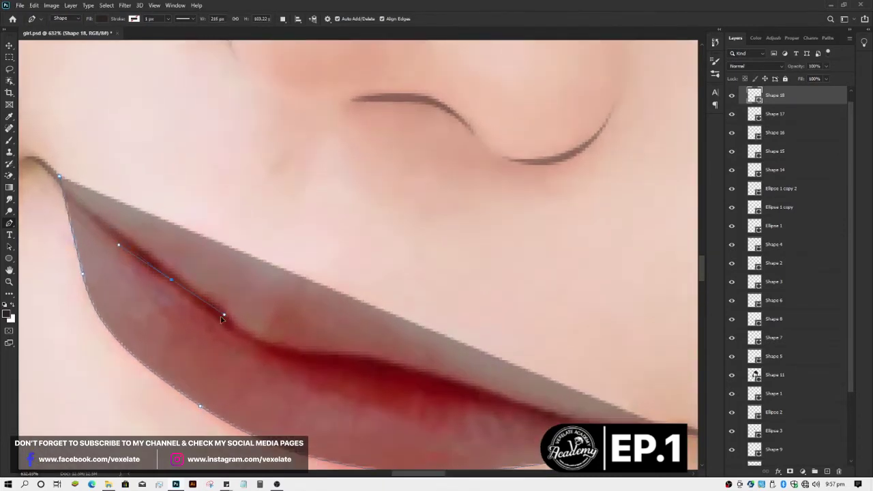
pyautogui.click(304, 361)
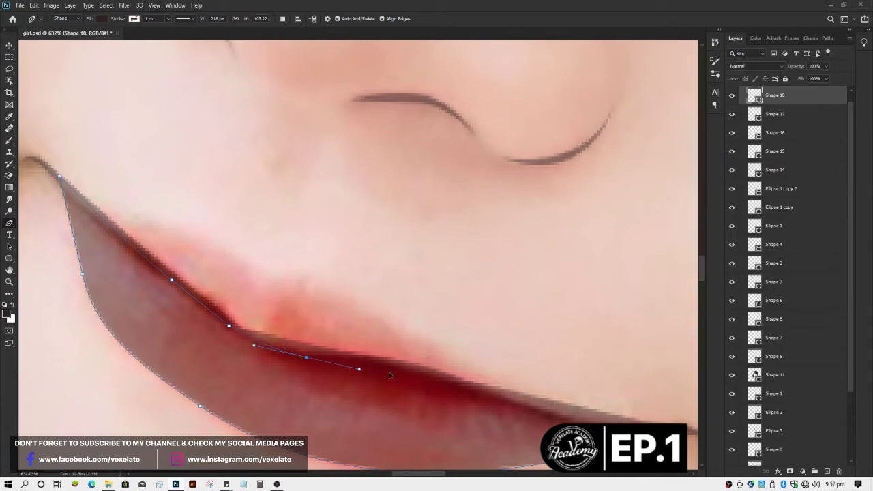
pyautogui.moveTo(359, 369); pyautogui.dragTo(395, 371)
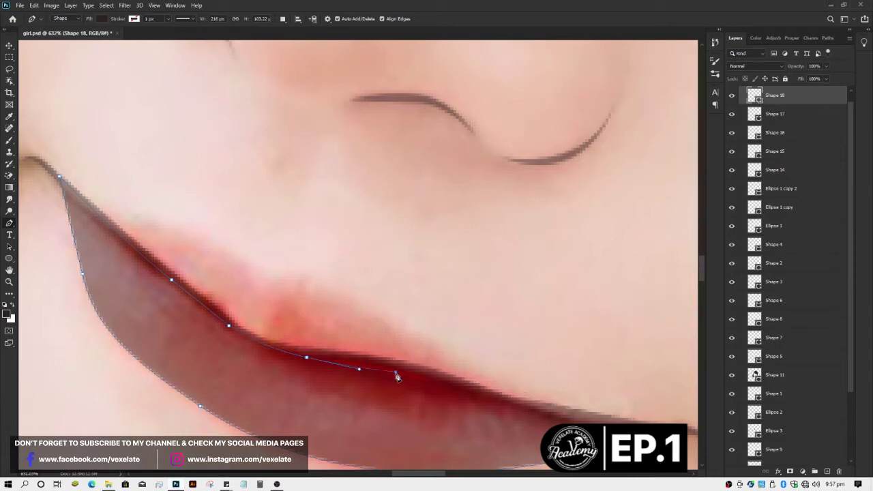
pyautogui.keyDown('ctrl'); pyautogui.click(312, 362); pyautogui.keyUp('ctrl')
pyautogui.moveTo(359, 369); pyautogui.dragTo(407, 362)
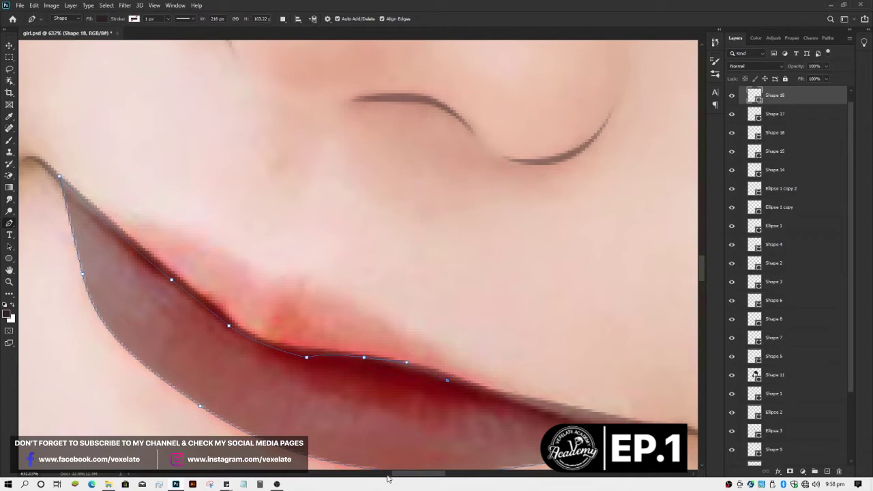
pyautogui.moveTo(412, 476); pyautogui.dragTo(424, 455)
pyautogui.moveTo(373, 427); pyautogui.dragTo(414, 432)
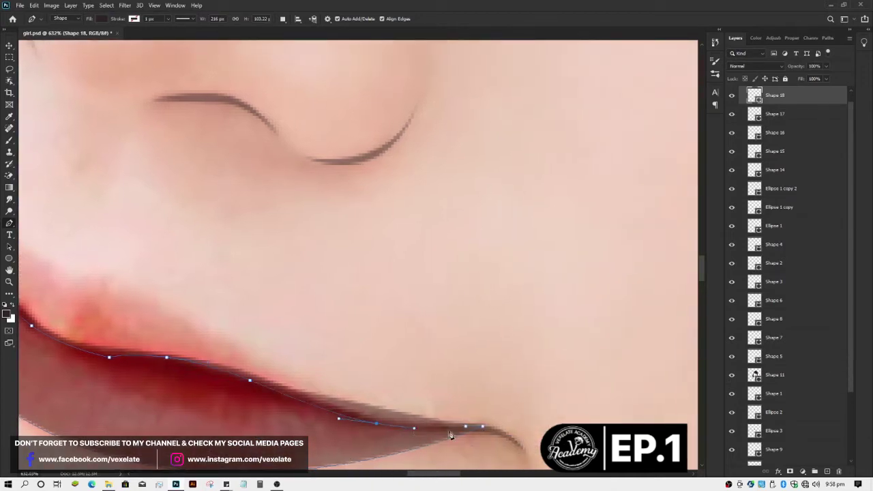
# Step: Finish the lower lip, reselect Shape 18, and start a new shape at the right mouth corner
pyautogui.press('v')
pyautogui.click(309, 334)
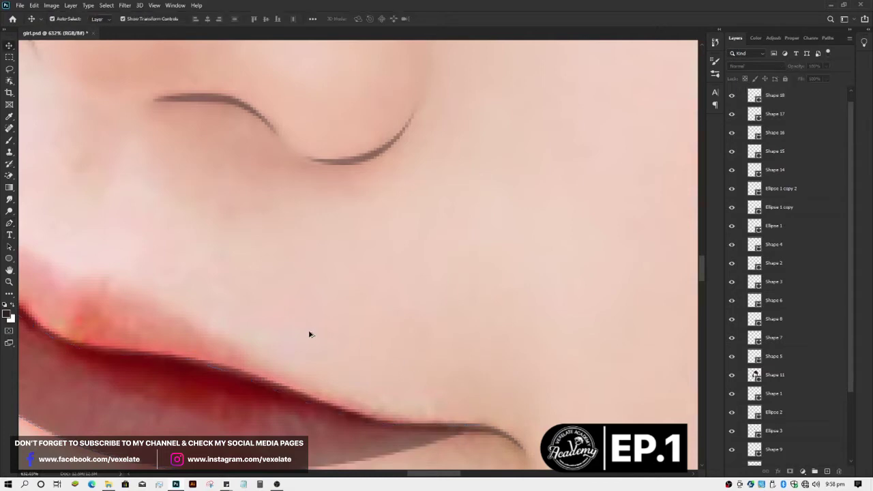
pyautogui.scroll(-3, 309, 334)
pyautogui.moveTo(307, 331); pyautogui.dragTo(374, 318)
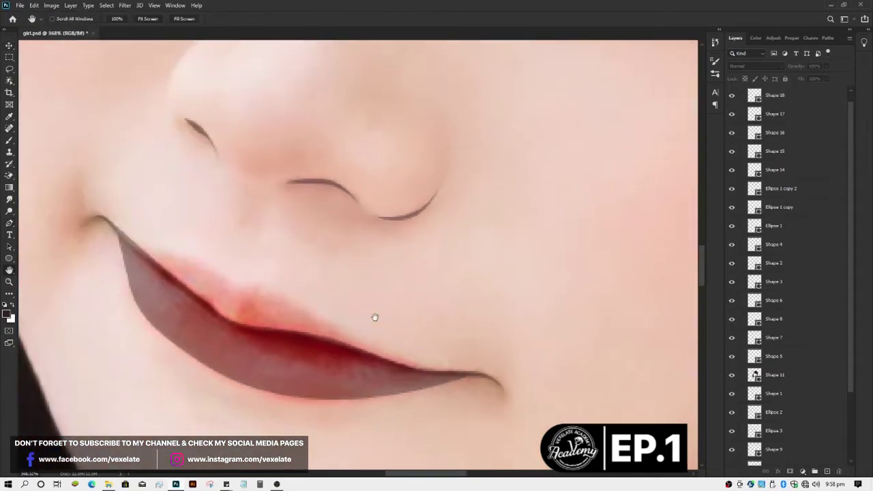
pyautogui.scroll(2, 303, 356)
pyautogui.click(301, 354)
pyautogui.press('p')
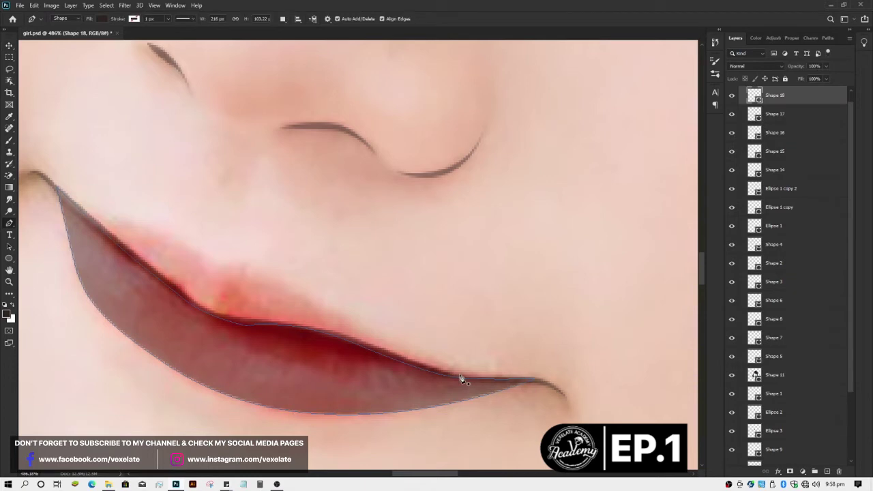
pyautogui.click(460, 379)
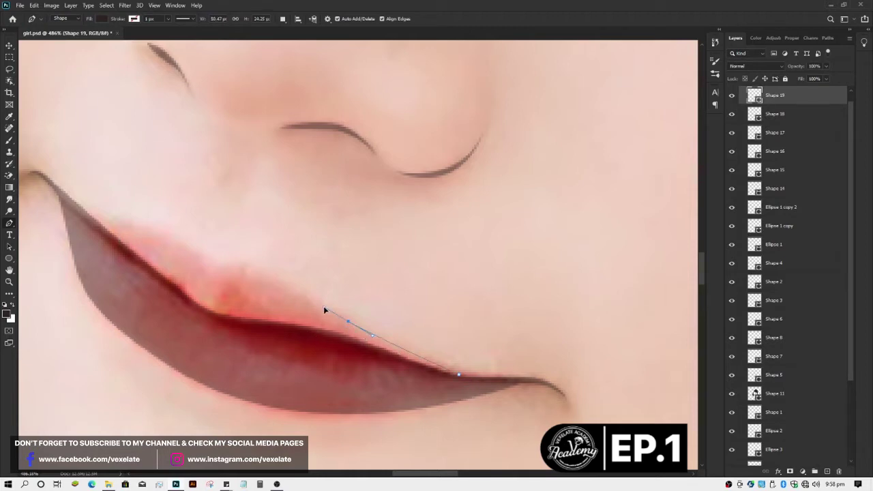
# Step: Trace the upper lip's top edge through its peak toward the left side
pyautogui.moveTo(346, 317); pyautogui.dragTo(287, 279)
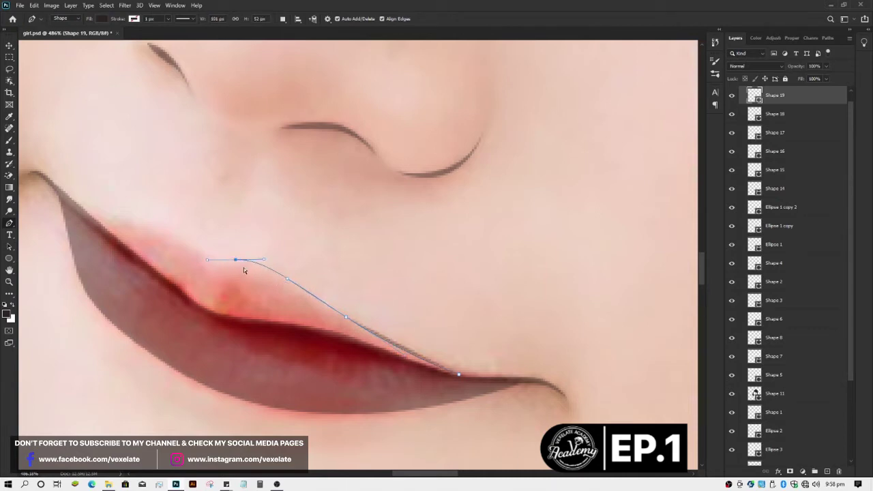
pyautogui.moveTo(240, 264); pyautogui.dragTo(217, 265)
pyautogui.scroll(-1, 211, 265)
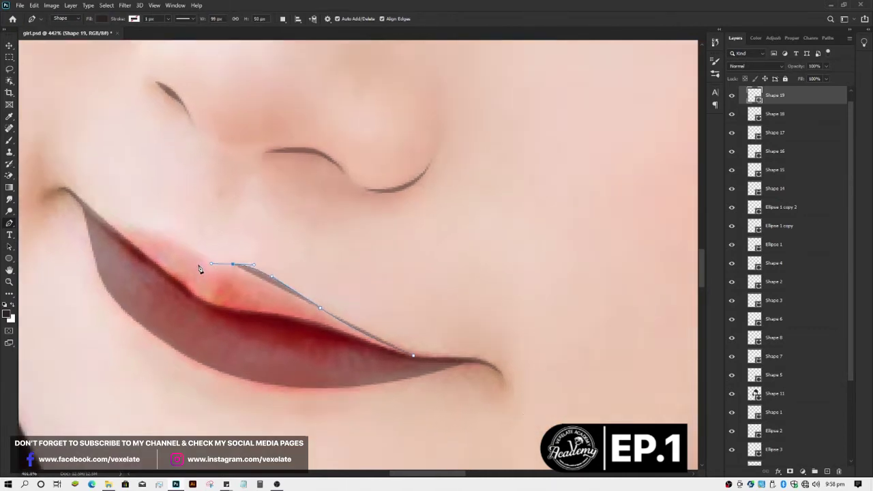
pyautogui.scroll(-1, 208, 265)
pyautogui.scroll(2, 204, 263)
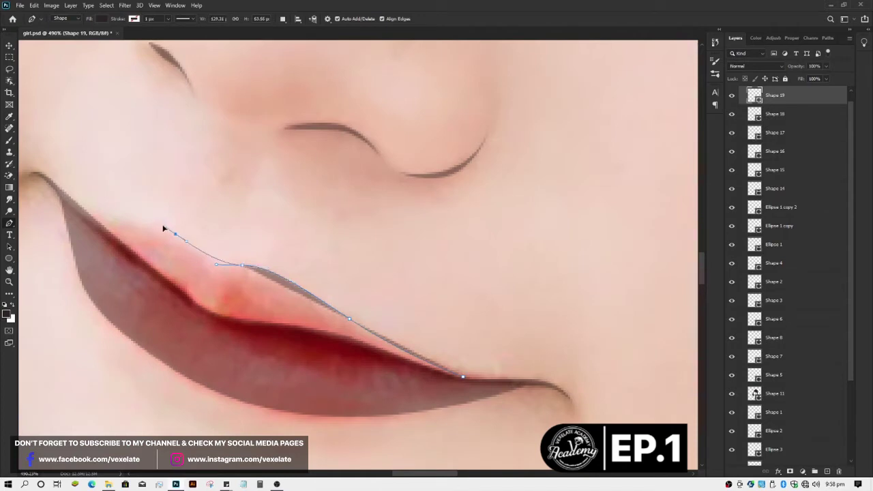
pyautogui.moveTo(176, 234); pyautogui.dragTo(148, 219)
# Step: Bring the upper-lip outline to the left mouth corner
pyautogui.scroll(-2, 83, 219)
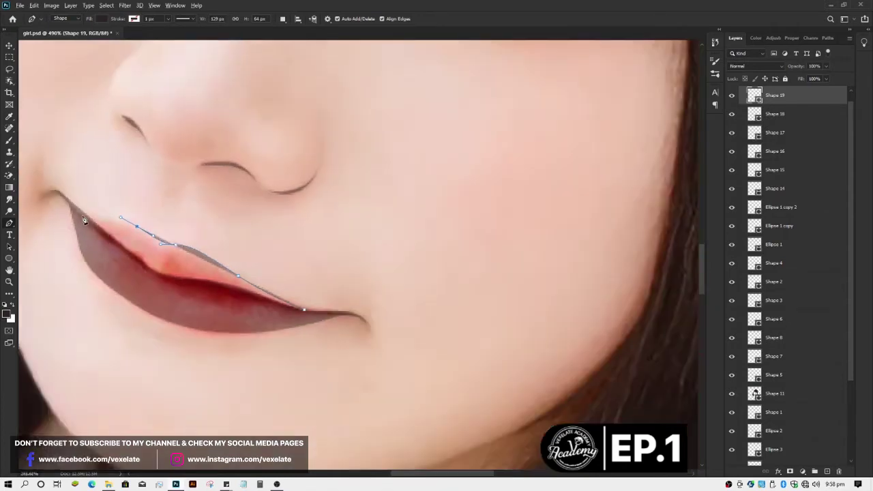
pyautogui.scroll(-2, 83, 219)
pyautogui.scroll(-2, 83, 220)
pyautogui.scroll(2, 81, 226)
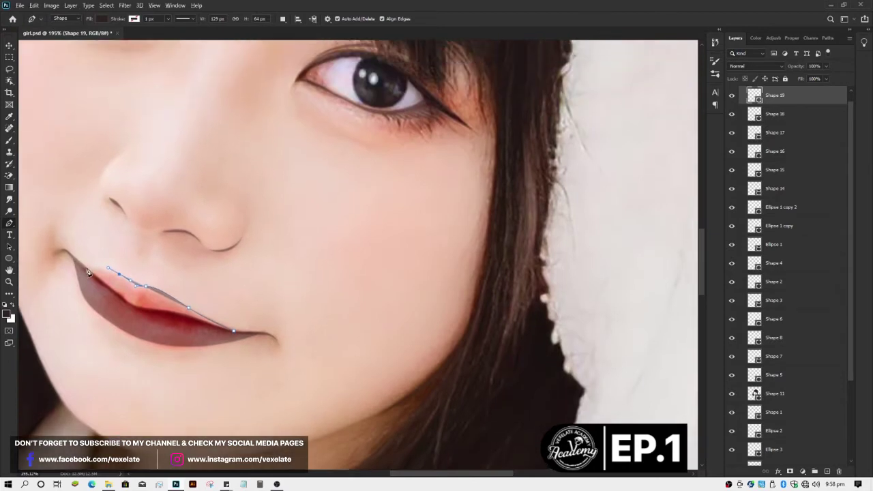
pyautogui.scroll(3, 89, 273)
pyautogui.scroll(1, 75, 267)
pyautogui.moveTo(74, 275); pyautogui.dragTo(49, 253)
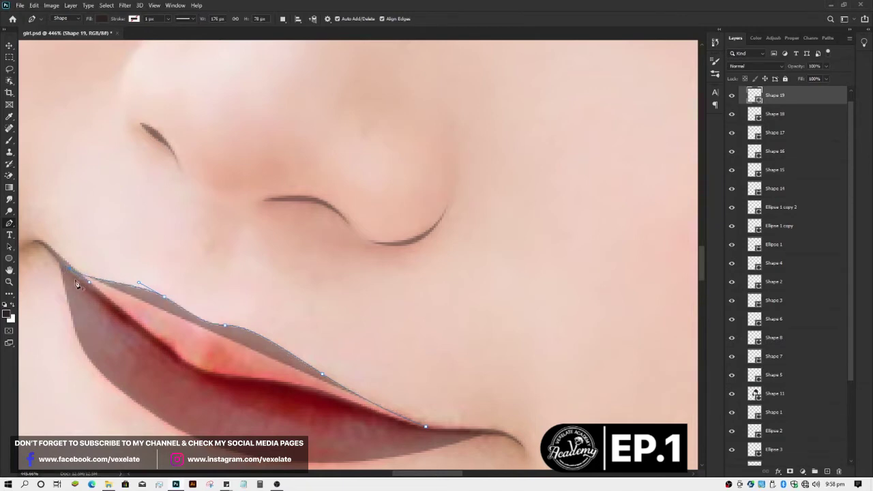
pyautogui.scroll(1, 109, 293)
pyautogui.scroll(1, 140, 286)
# Step: Trace along the mouth line to the right corner and close the upper-lip path
pyautogui.moveTo(129, 260); pyautogui.dragTo(177, 296)
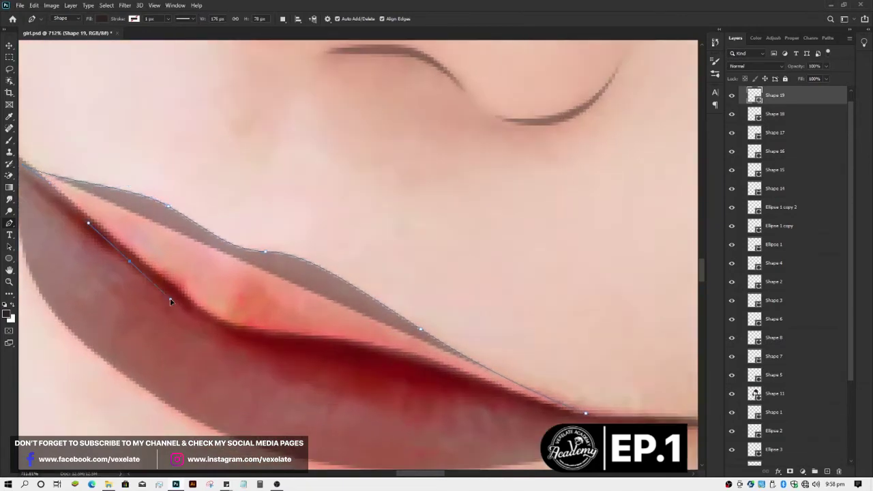
pyautogui.click(201, 309)
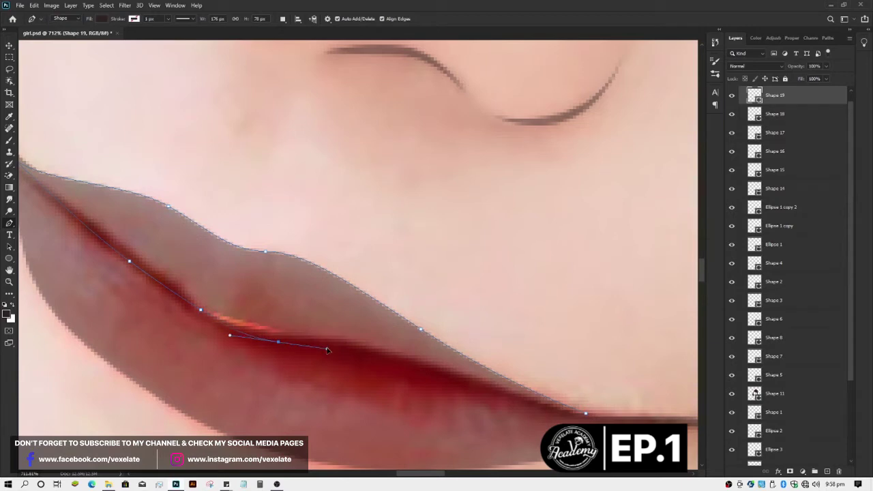
pyautogui.moveTo(294, 341); pyautogui.dragTo(355, 345)
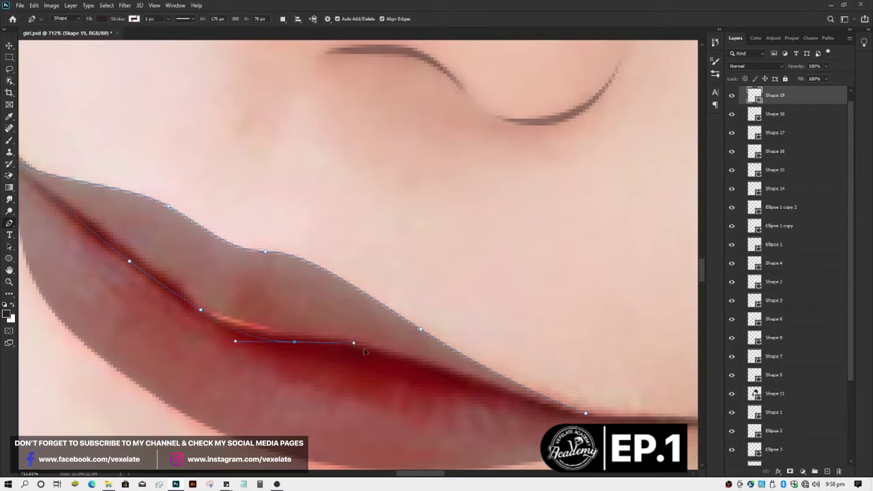
pyautogui.click(427, 369)
pyautogui.click(495, 396)
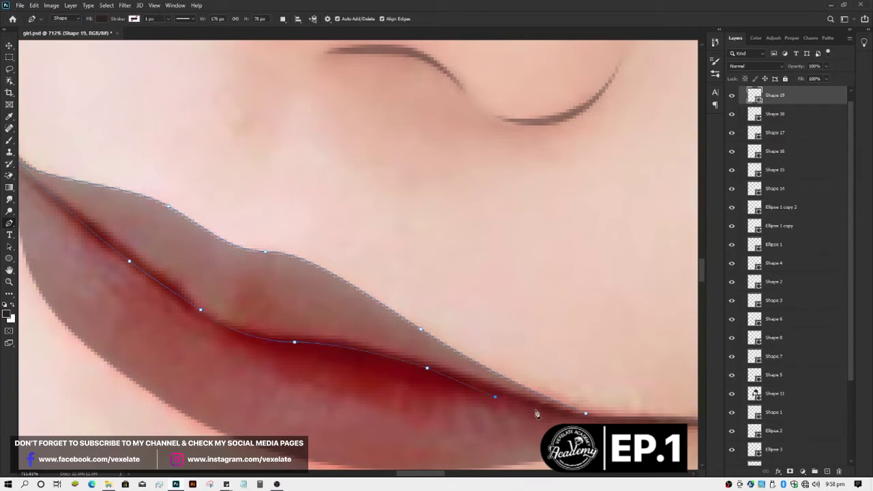
pyautogui.click(586, 413)
# Step: Reorder the upper-lip shape in the layer stack, keeping it above the skin-tone fill
pyautogui.press('v')
pyautogui.hotkey('ctrl', 'shift', '[')
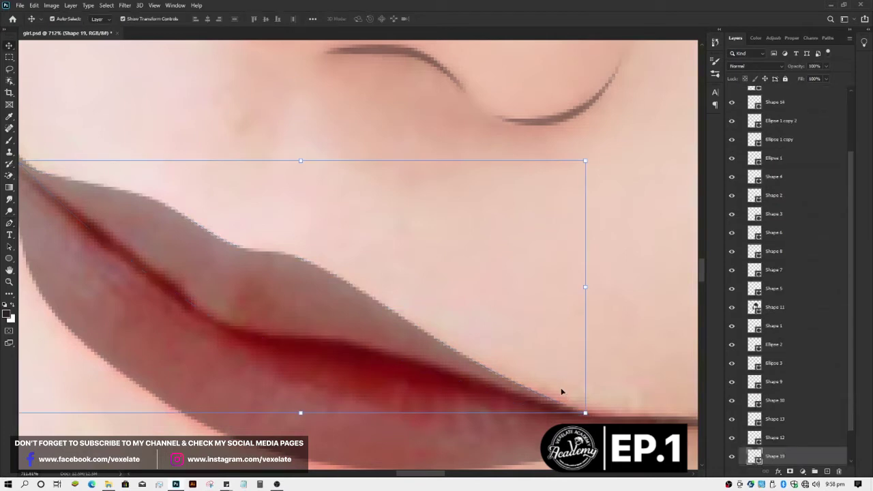
pyautogui.click(452, 310)
pyautogui.click(381, 315)
pyautogui.hotkey('ctrl', '[')
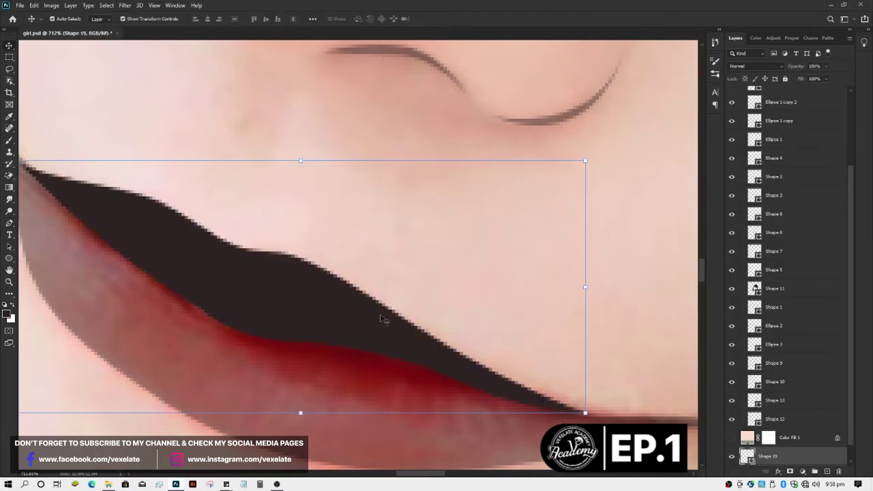
pyautogui.hotkey('ctrl', ']')
pyautogui.click(423, 281)
pyautogui.click(304, 306)
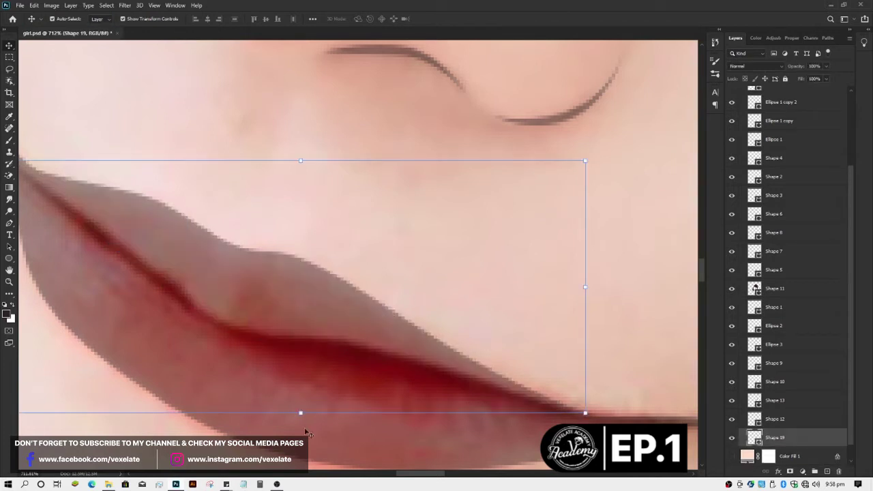
pyautogui.hotkey('ctrl', 'shift', ']')
# Step: Alternately select the upper and lower lip shapes to check them against the photo
pyautogui.keyDown('ctrl'); pyautogui.click(350, 453); pyautogui.keyUp('ctrl')
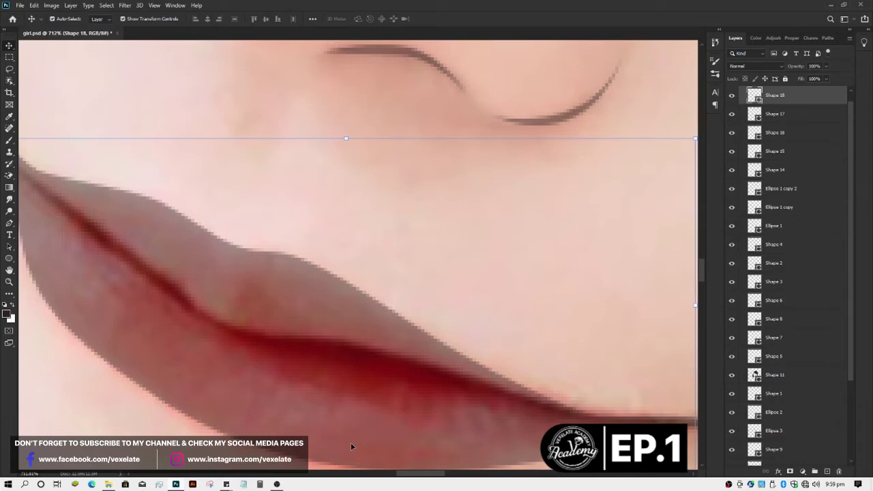
pyautogui.click(337, 217)
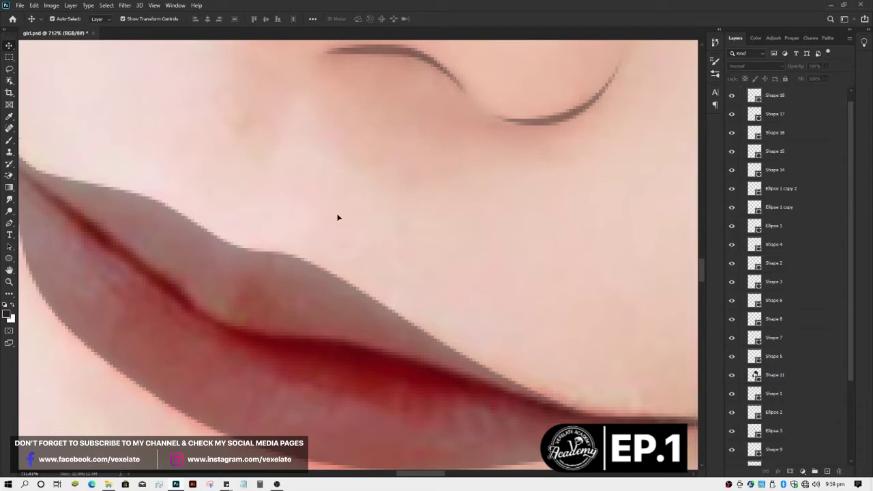
pyautogui.scroll(-2, 337, 217)
pyautogui.scroll(-1, 339, 218)
pyautogui.scroll(1, 354, 259)
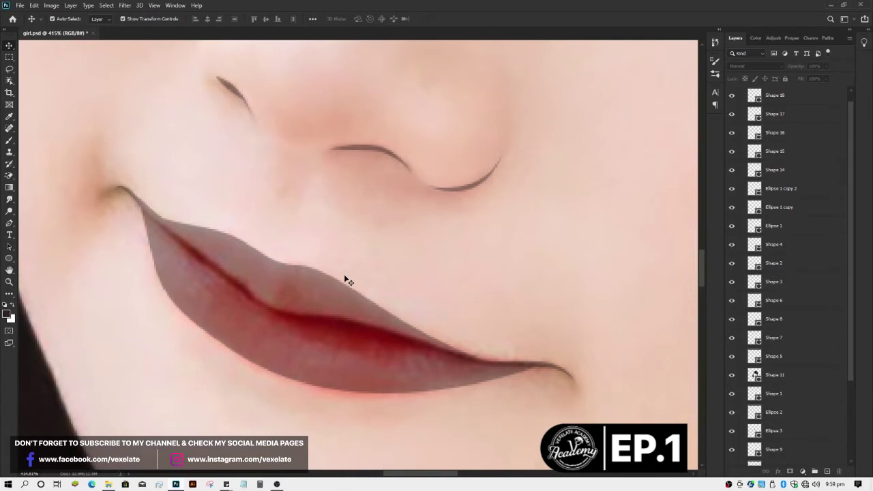
pyautogui.click(288, 284)
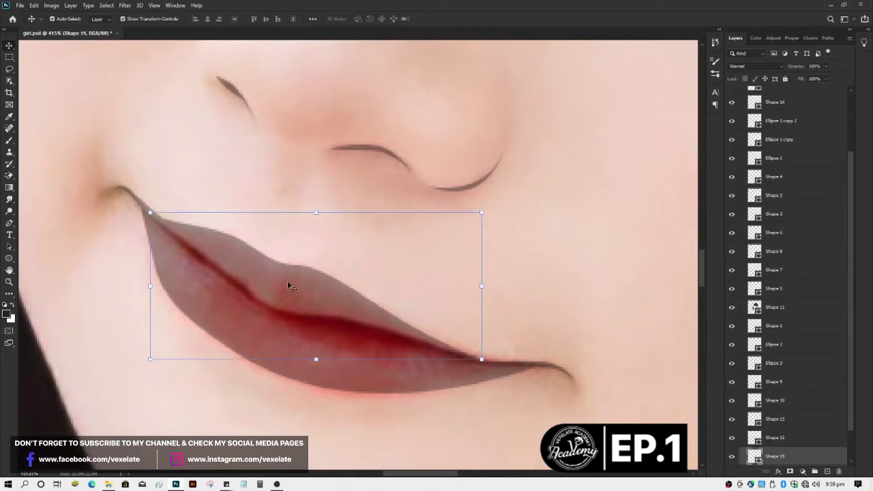
pyautogui.click(243, 327)
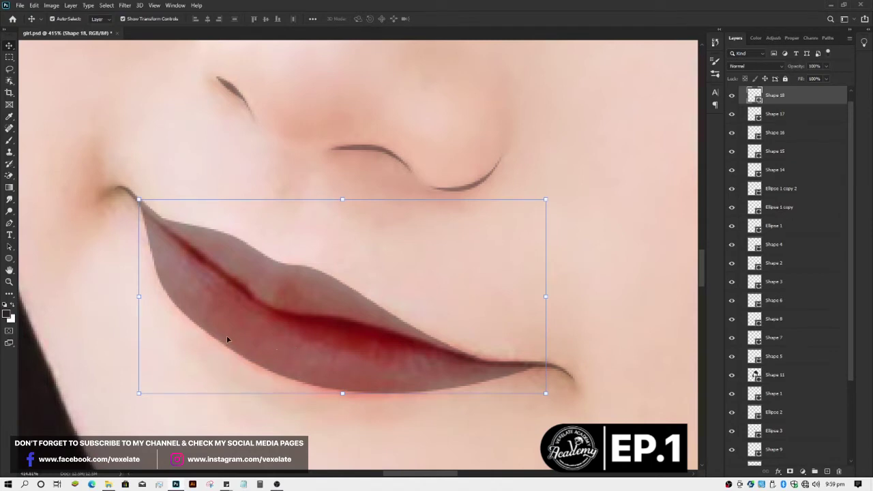
pyautogui.click(291, 269)
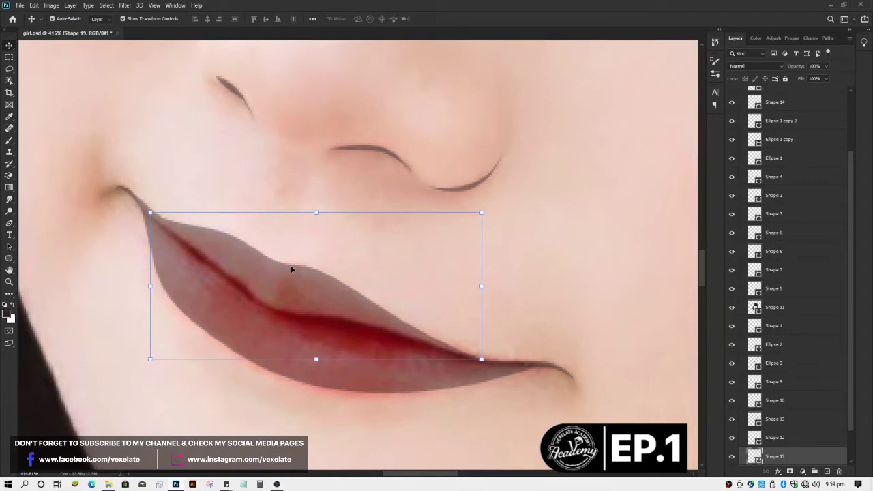
pyautogui.click(238, 329)
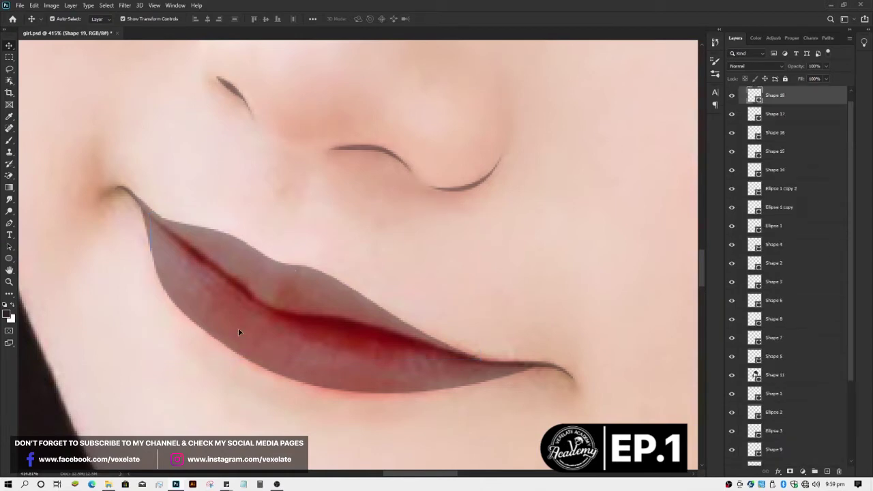
pyautogui.click(247, 259)
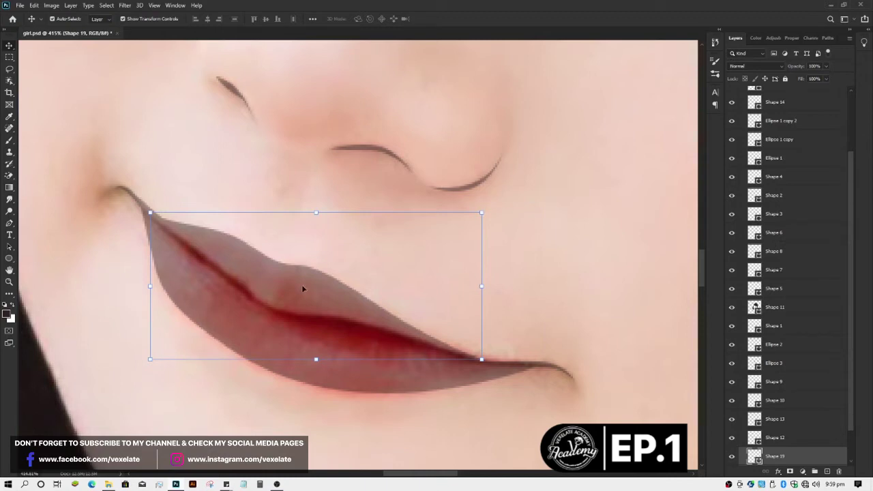
pyautogui.click(373, 265)
# Step: Toggle Shape 18's visibility to compare, then inspect the lip-corner line Shape 17
pyautogui.scroll(-3, 372, 265)
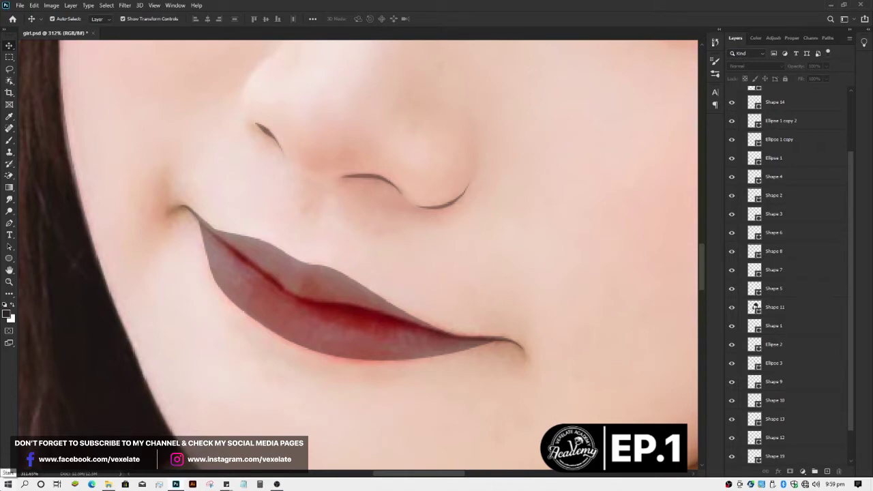
pyautogui.scroll(-3, 605, 229)
pyautogui.scroll(3, 599, 240)
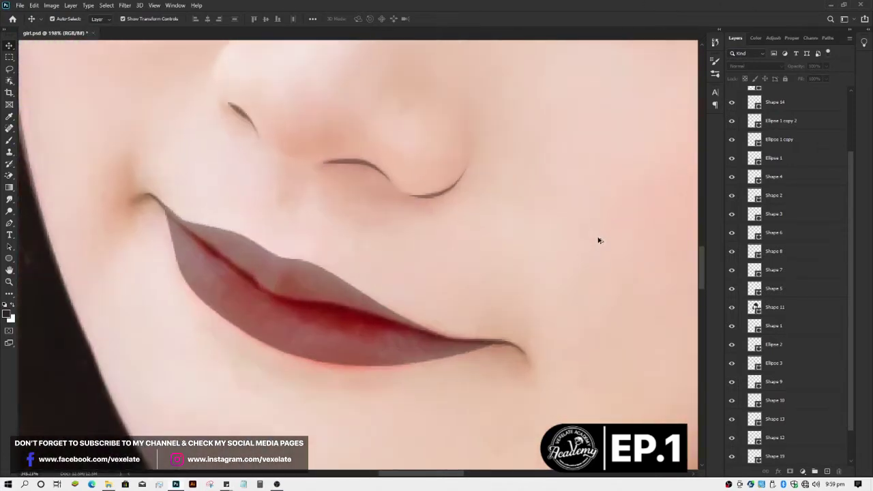
pyautogui.click(311, 308)
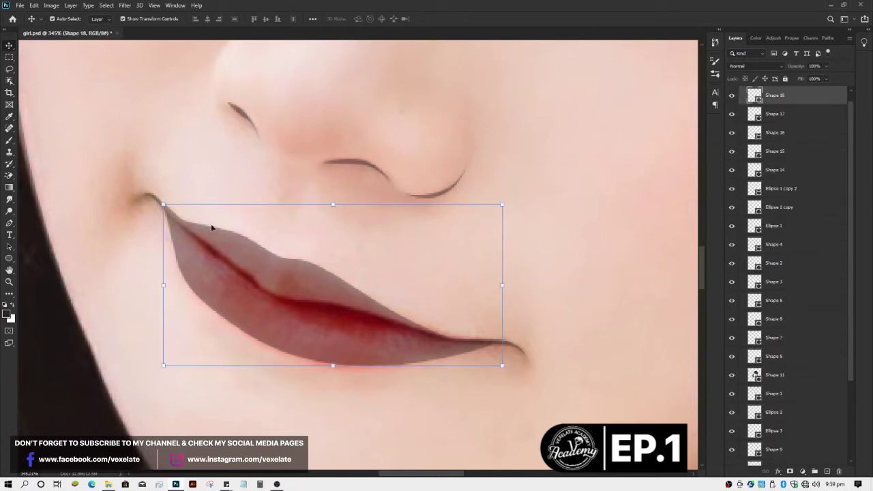
pyautogui.click(732, 95)
pyautogui.click(519, 350)
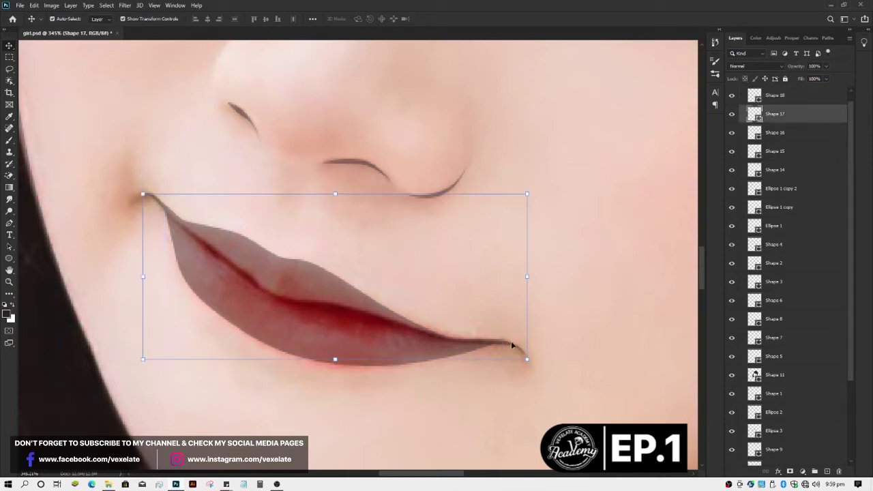
pyautogui.click(474, 279)
pyautogui.scroll(-3, 474, 281)
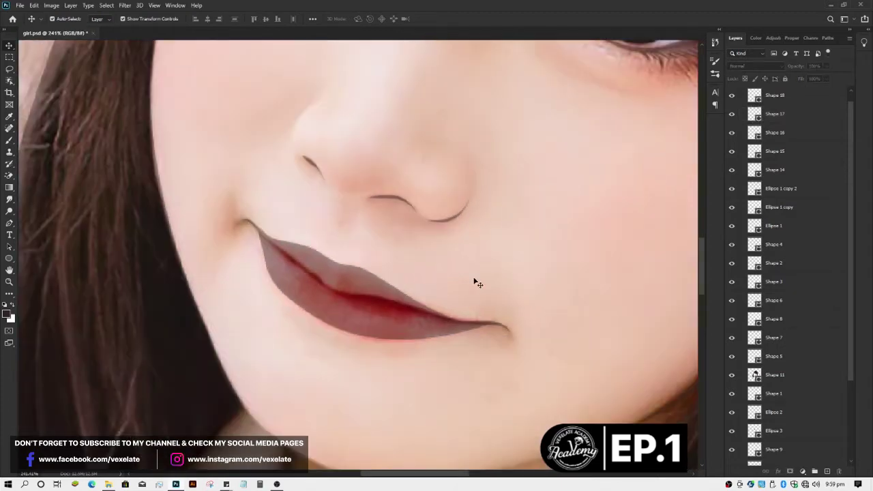
pyautogui.scroll(-2, 475, 282)
pyautogui.scroll(-2, 816, 157)
pyautogui.scroll(-2, 815, 157)
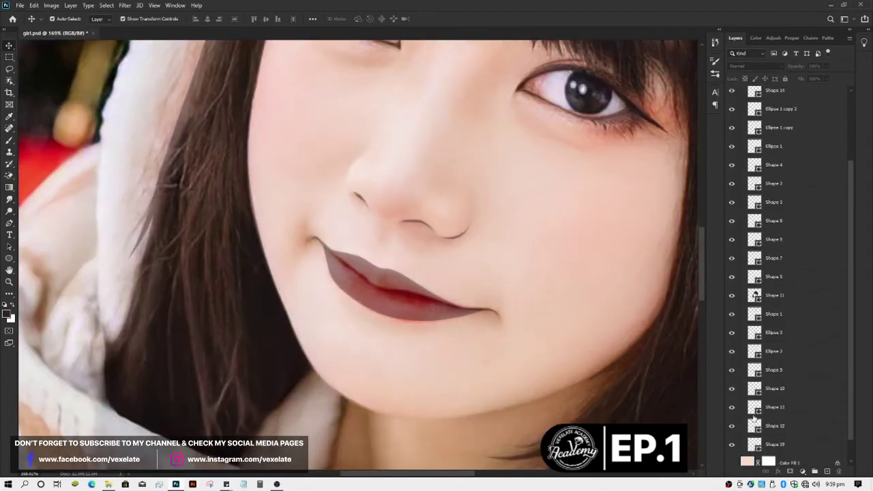
pyautogui.scroll(-2, 816, 157)
pyautogui.click(732, 437)
pyautogui.scroll(-2, 582, 325)
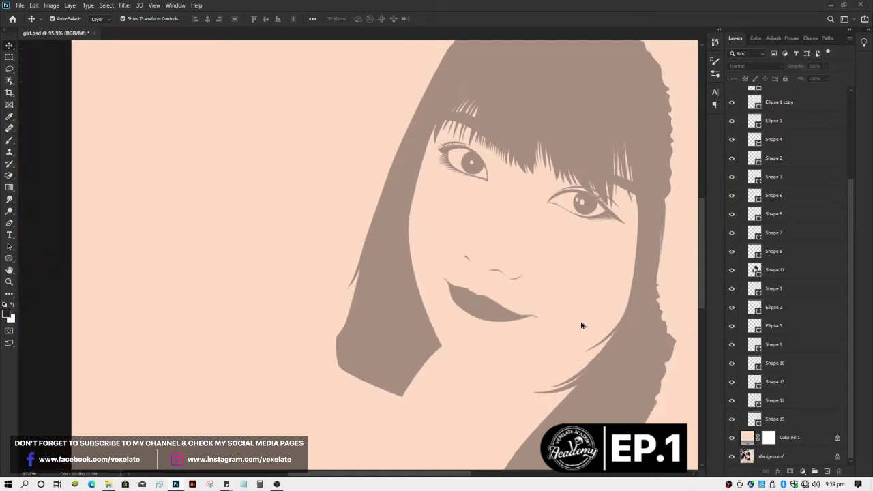
pyautogui.scroll(-1, 583, 327)
pyautogui.moveTo(587, 318); pyautogui.dragTo(390, 323)
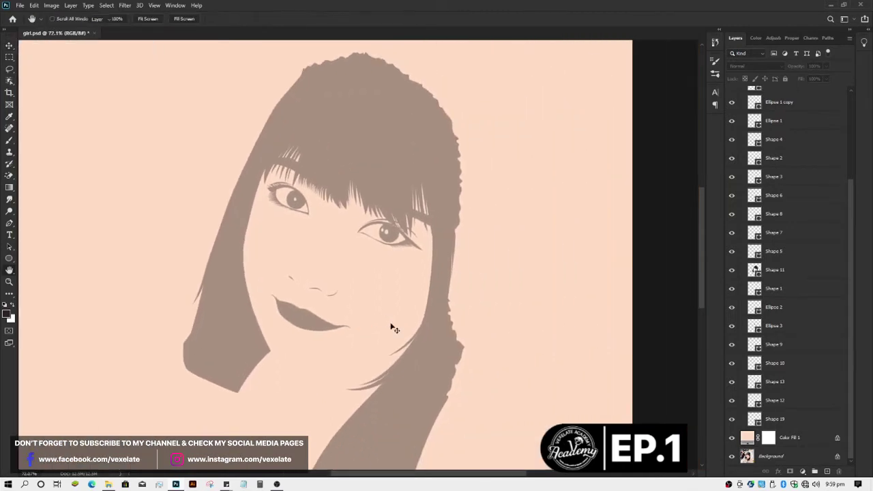
pyautogui.press('v')
pyautogui.scroll(2, 394, 329)
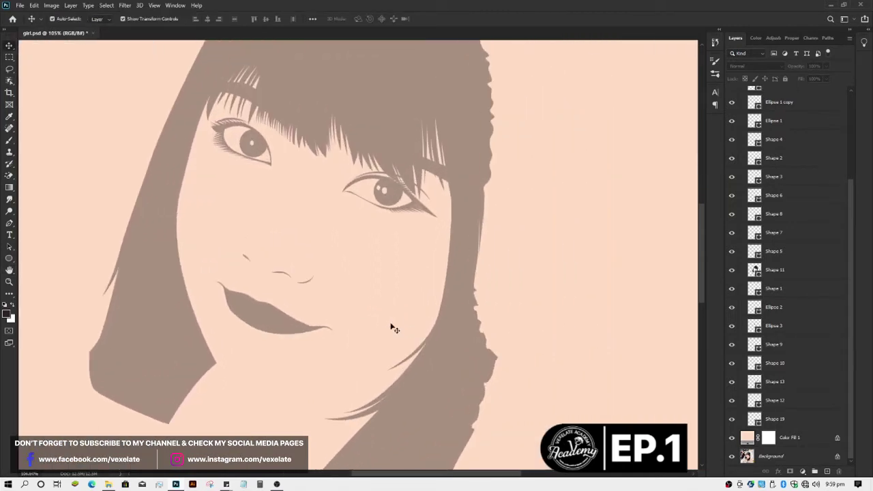
pyautogui.scroll(2, 394, 329)
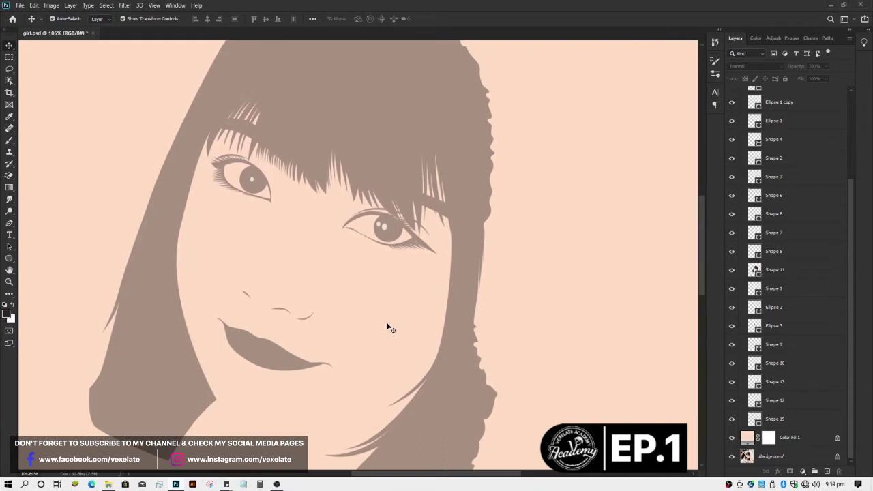
pyautogui.scroll(2, 355, 318)
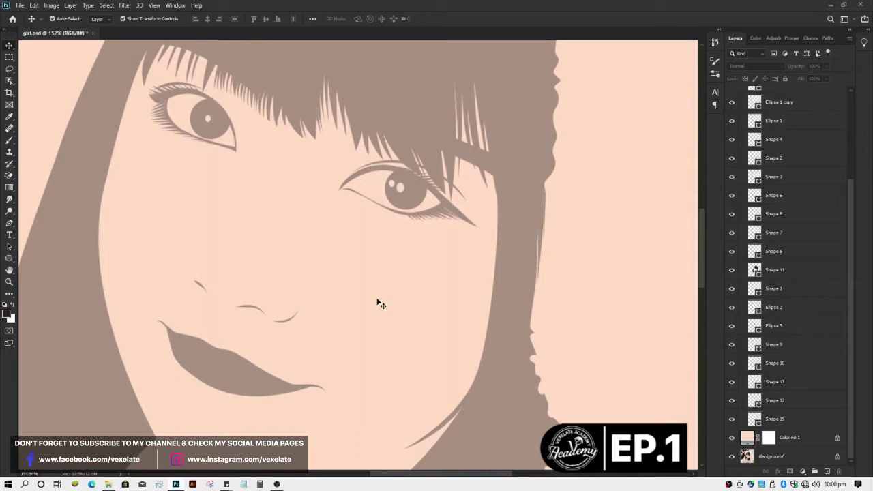
pyautogui.scroll(-3, 375, 299)
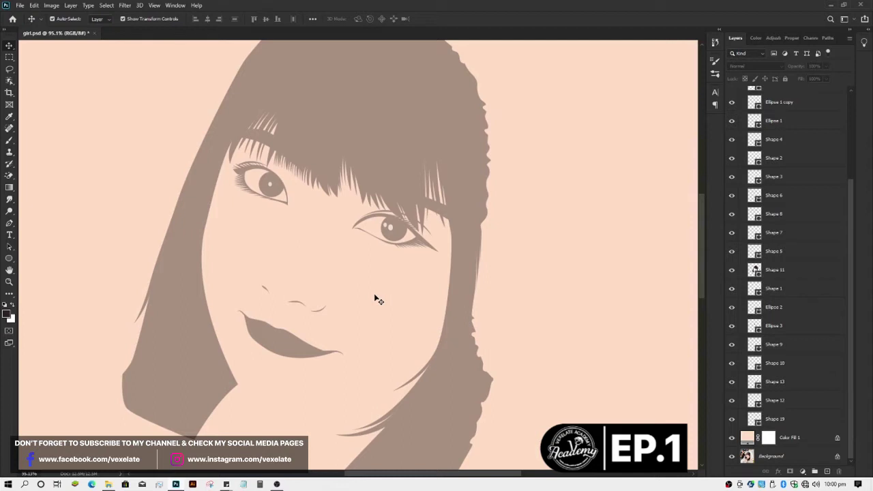
pyautogui.scroll(2, 374, 297)
pyautogui.scroll(2, 365, 305)
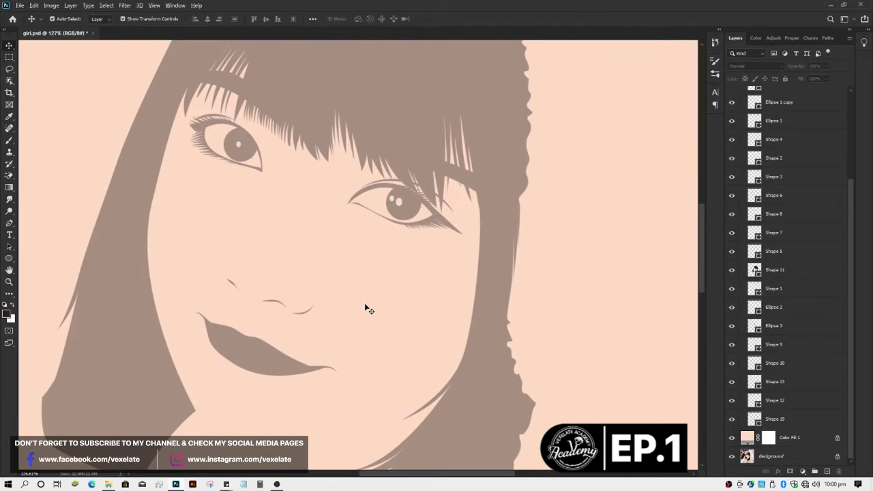
pyautogui.scroll(-1, 365, 309)
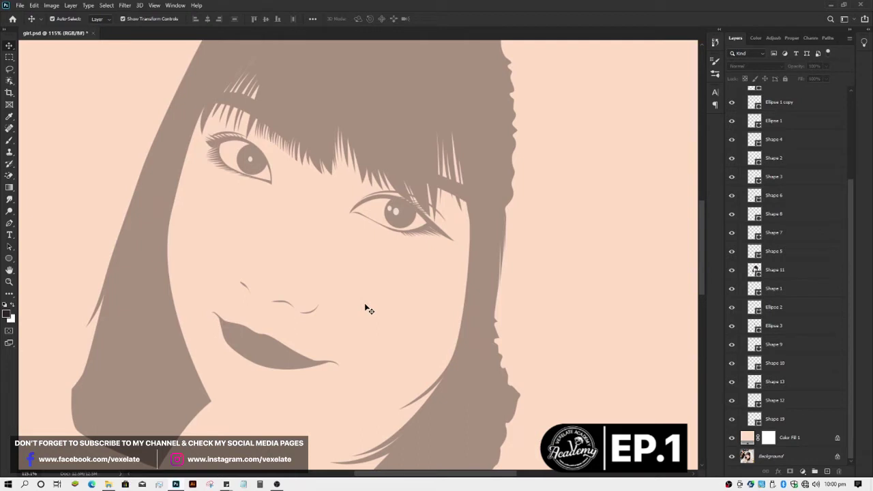
pyautogui.scroll(2, 365, 309)
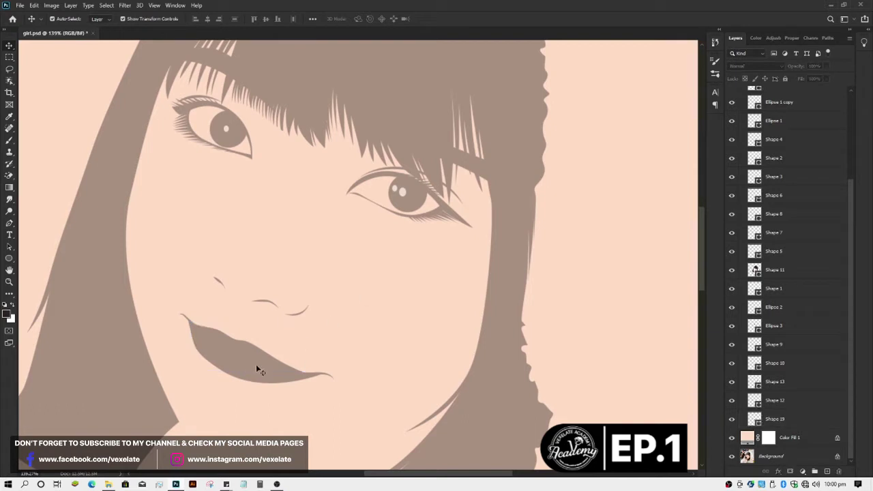
pyautogui.click(249, 379)
pyautogui.click(376, 313)
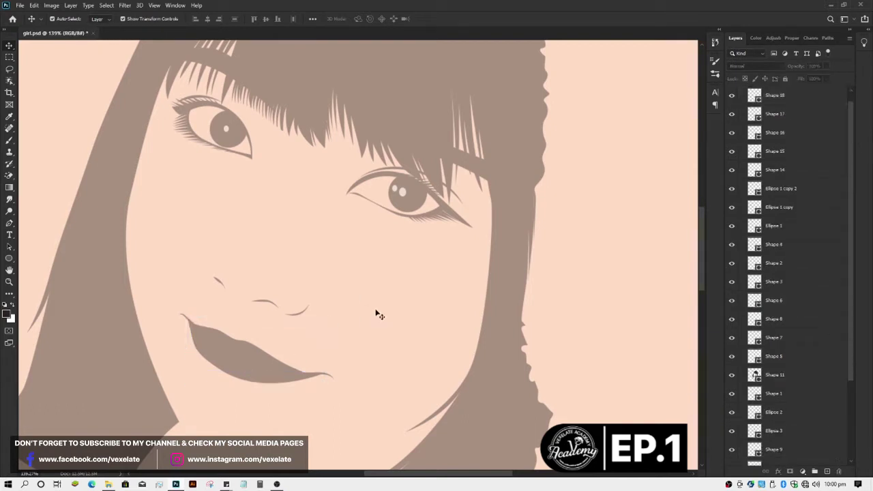
pyautogui.scroll(-2, 376, 313)
pyautogui.scroll(-2, 375, 313)
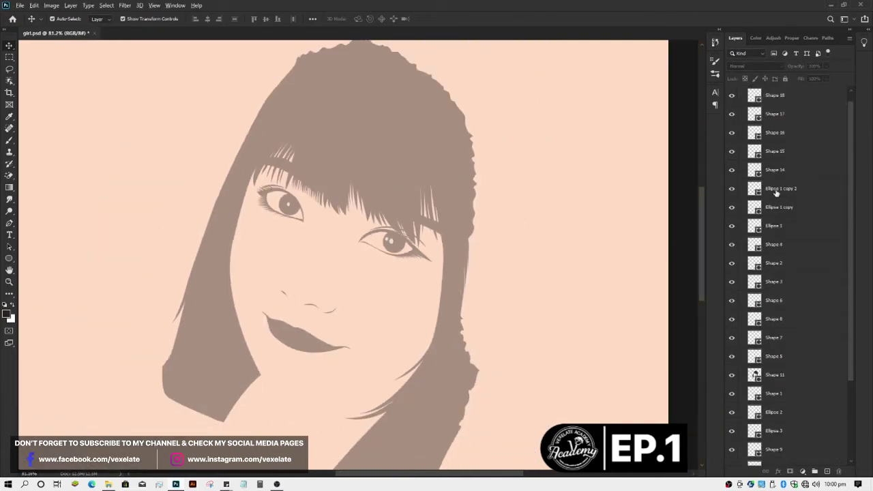
pyautogui.scroll(1, 776, 193)
# Step: Raise the main group's opacity to 100%
pyautogui.click(809, 94)
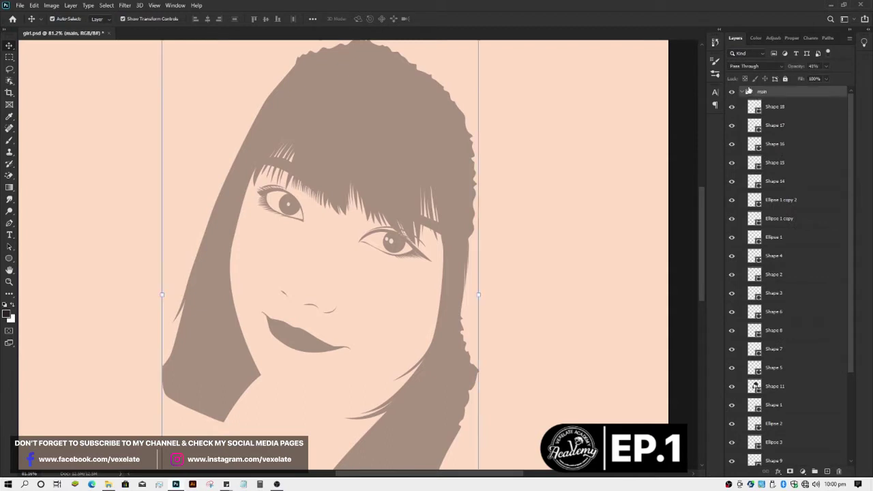
pyautogui.click(743, 94)
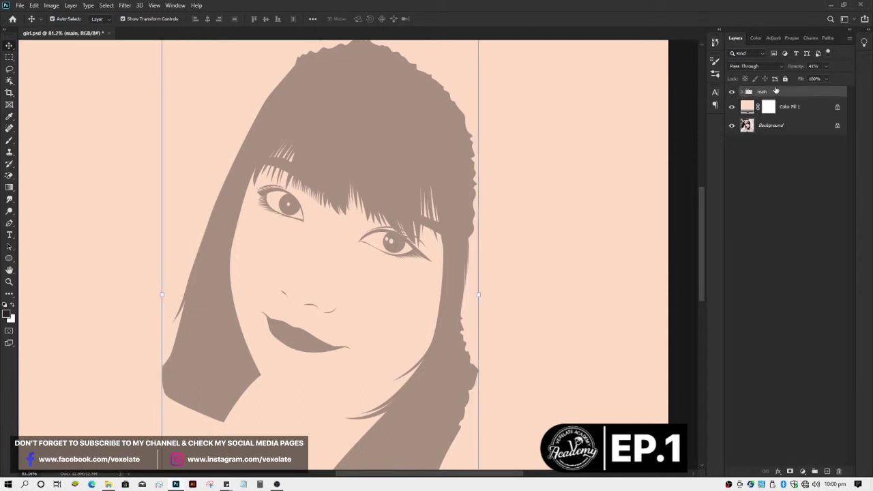
pyautogui.click(521, 201)
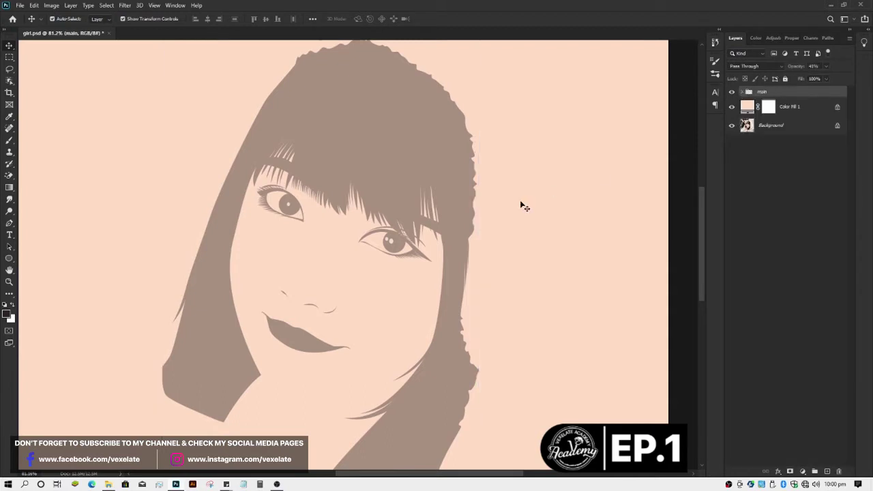
pyautogui.click(812, 92)
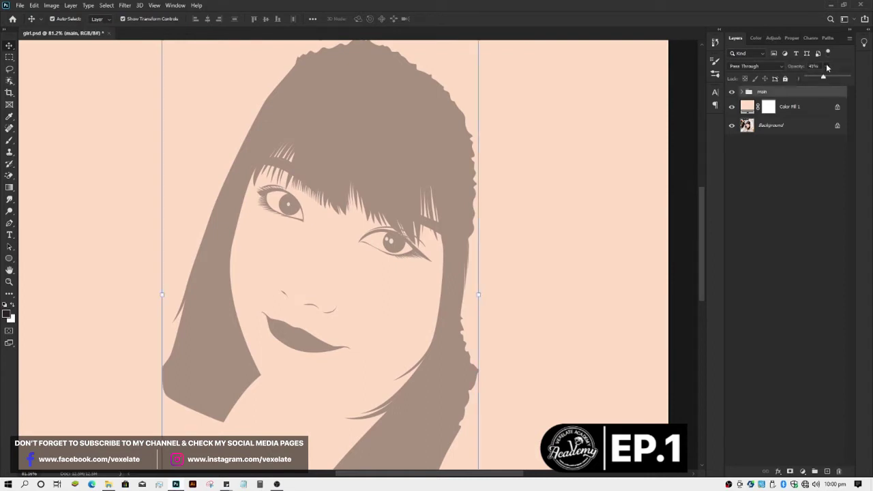
pyautogui.moveTo(837, 77); pyautogui.dragTo(852, 78)
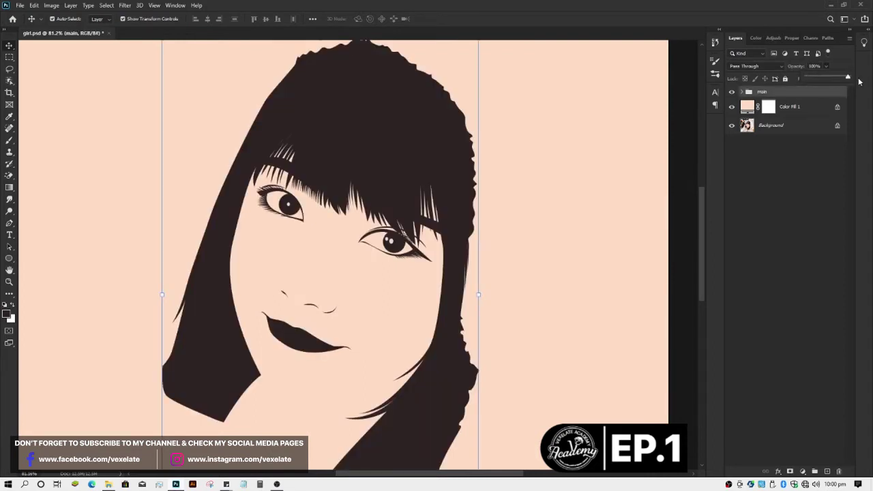
pyautogui.click(608, 195)
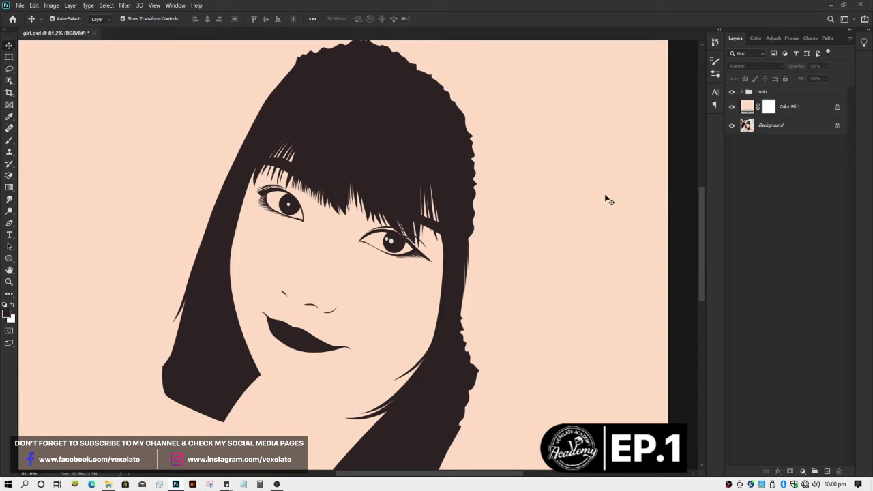
# Step: Expand the main group and select the hair shape, Shape 11
pyautogui.click(384, 132)
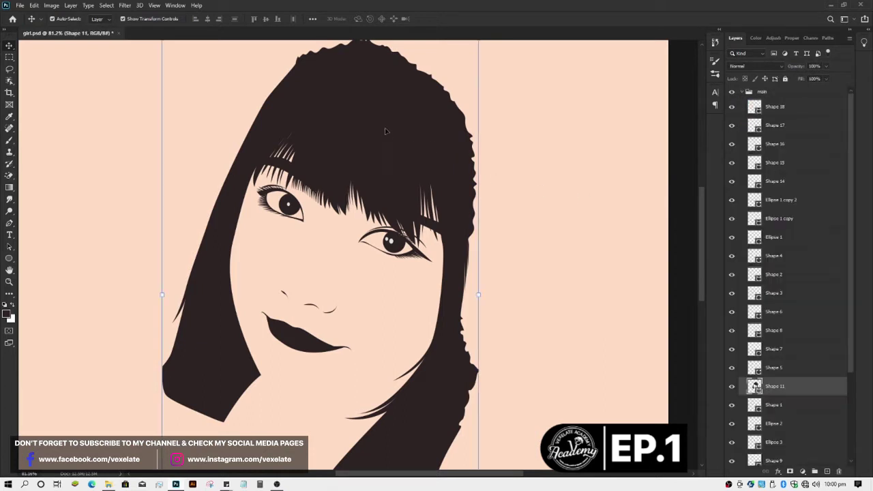
pyautogui.click(600, 227)
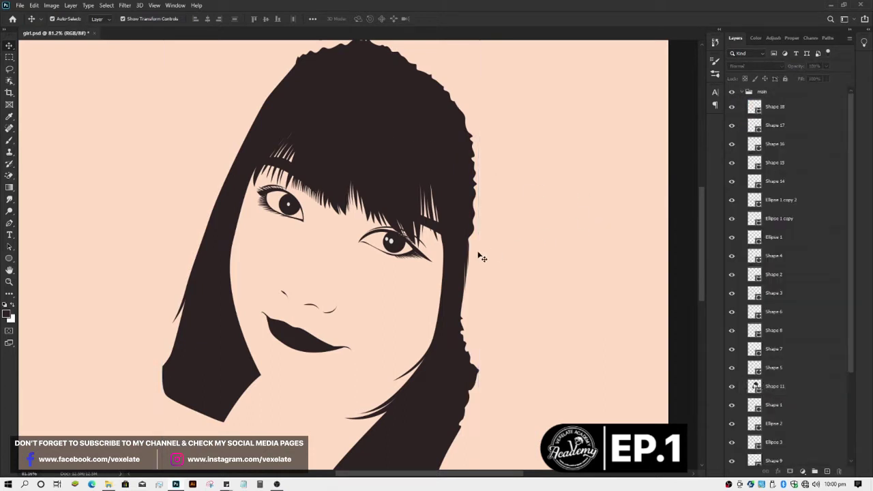
pyautogui.click(424, 168)
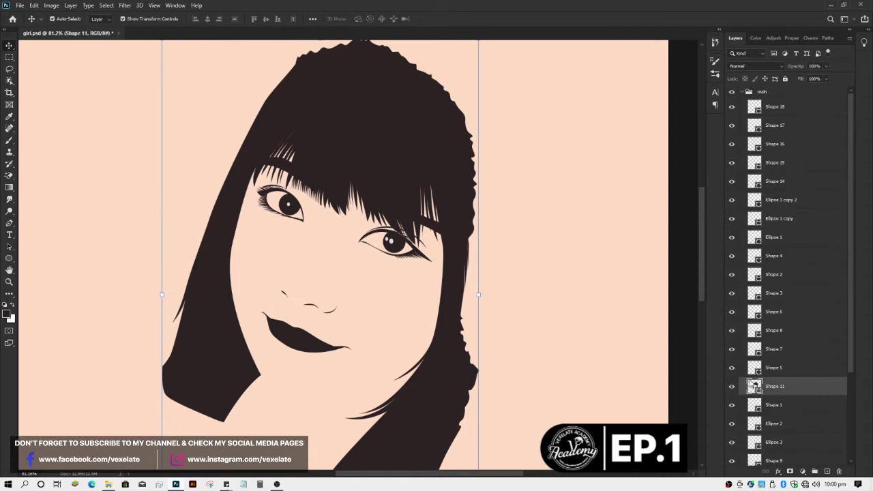
# Step: Open Shape 11's fill colour and shift it toward a dark reddish brown
pyautogui.doubleClick(754, 386)
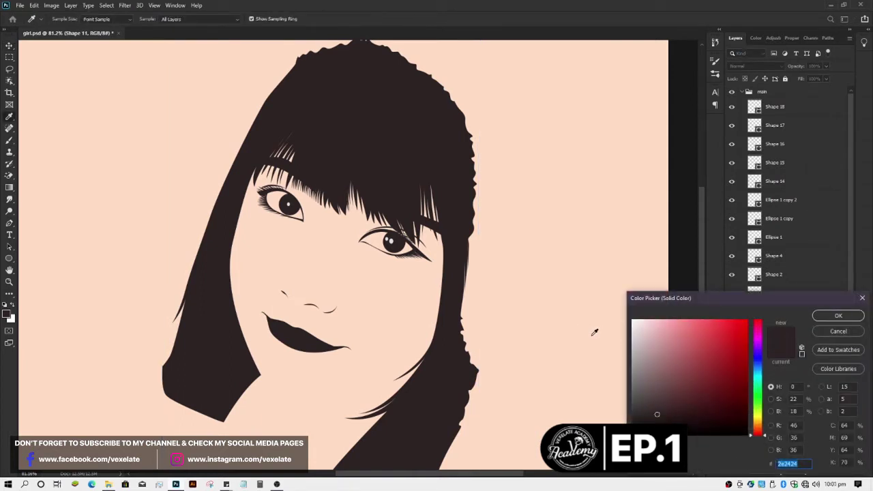
pyautogui.moveTo(673, 415)
pyautogui.mouseDown()
pyautogui.moveTo(685, 400)
pyautogui.moveTo(665, 410)
pyautogui.mouseUp()
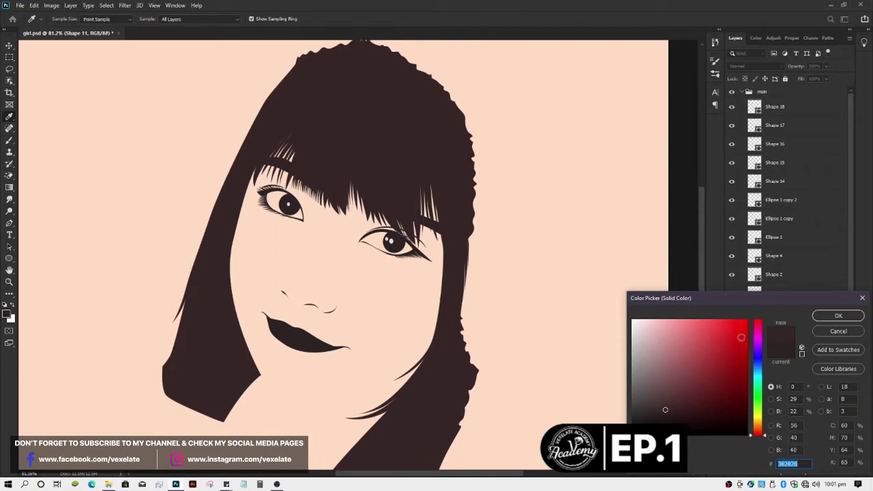
# Step: Set the hair strand fill to dark brown #302020
pyautogui.click(673, 415)
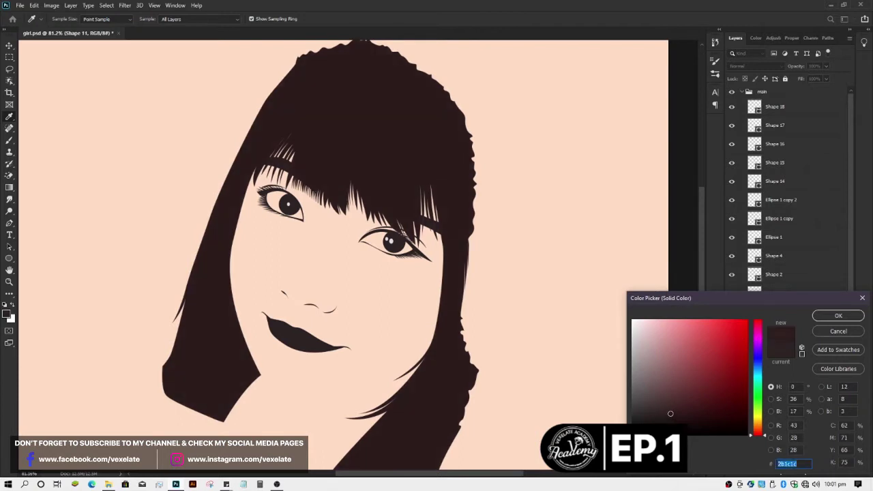
pyautogui.click(671, 413)
pyautogui.press('Return')
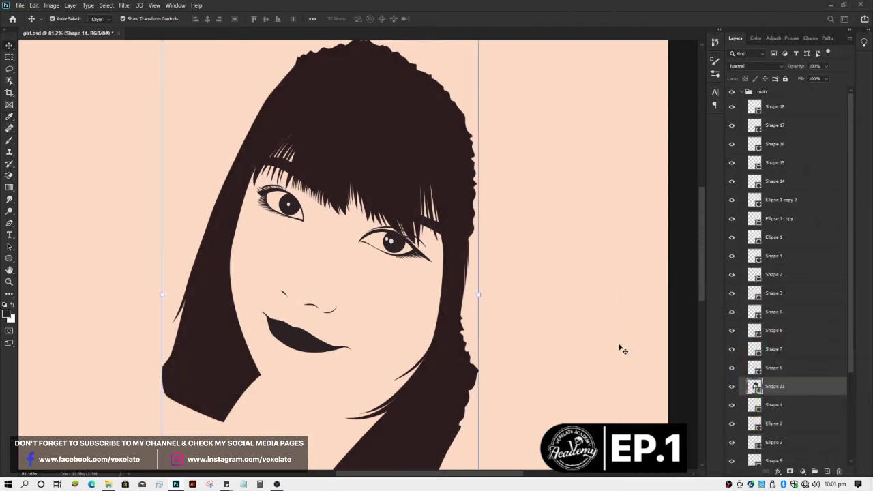
pyautogui.scroll(3, 482, 279)
pyautogui.scroll(2, 377, 195)
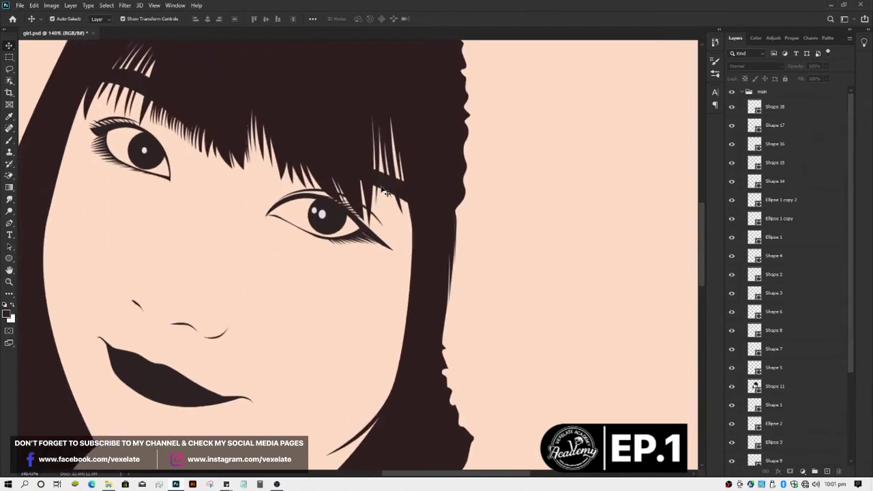
# Step: Apply the dark brown fill to the strands beside the right eye and above the left eye
pyautogui.click(383, 193)
pyautogui.doubleClick(755, 456)
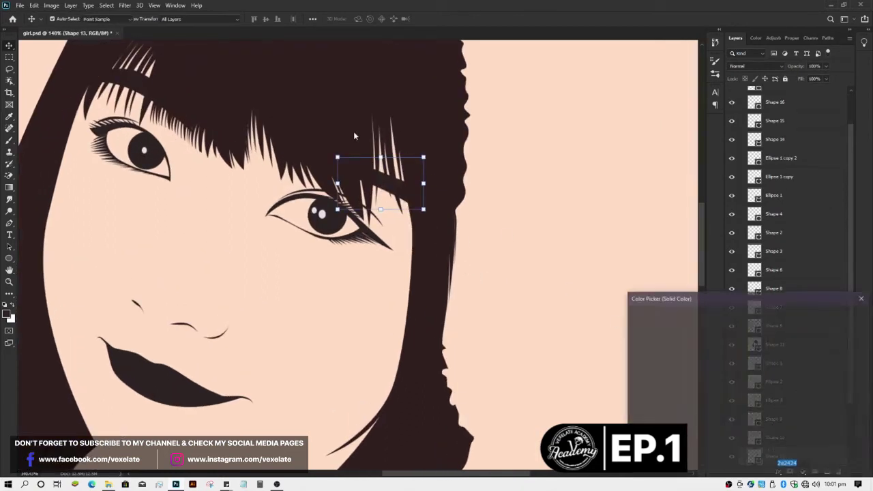
pyautogui.press('Return')
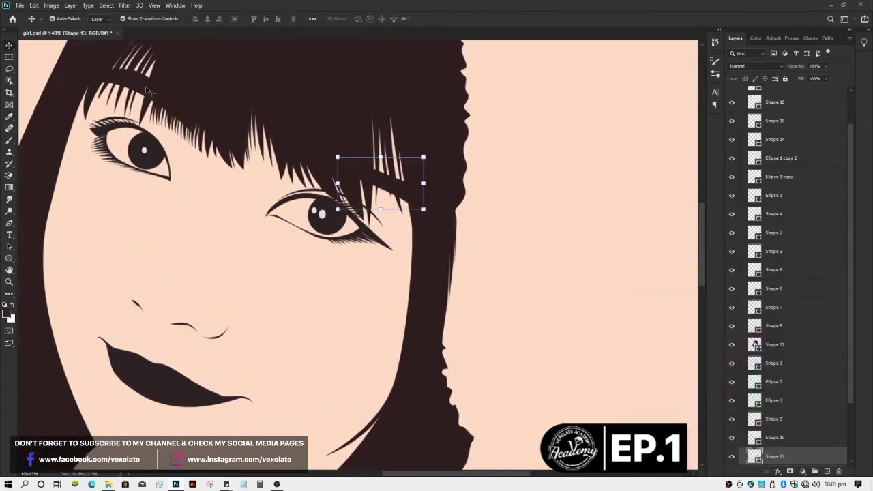
pyautogui.click(147, 88)
pyautogui.doubleClick(754, 456)
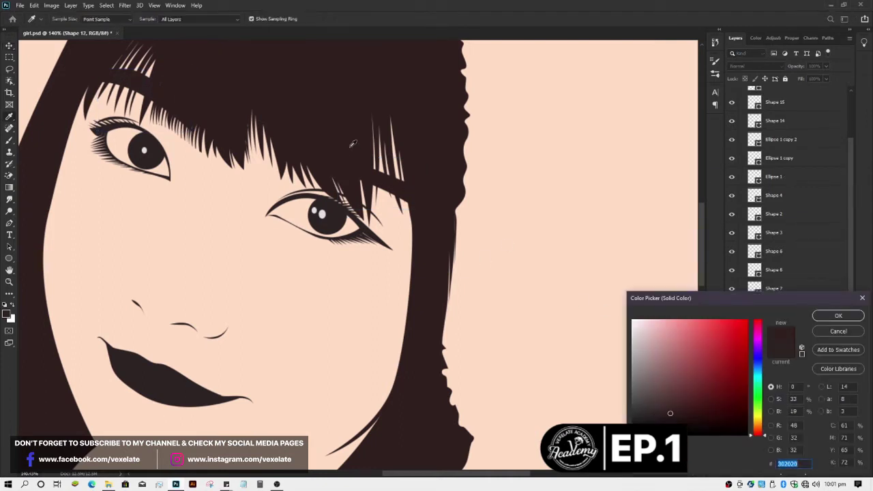
pyautogui.press('Return')
pyautogui.click(331, 343)
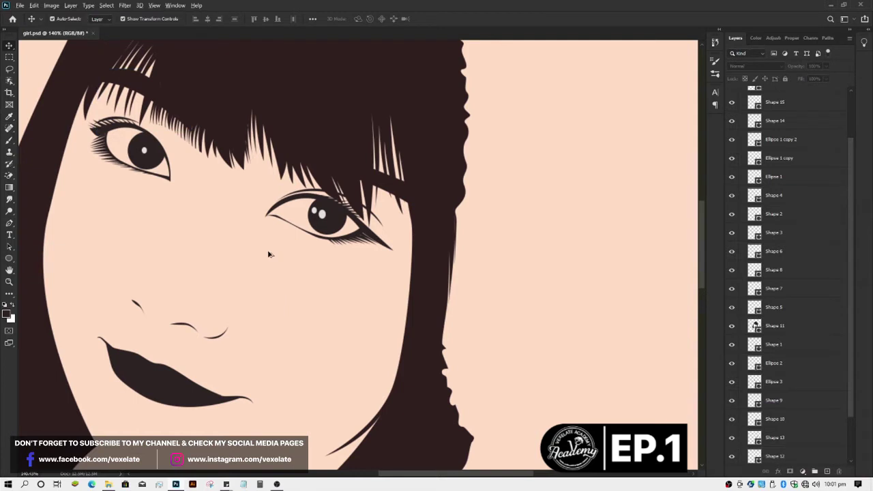
pyautogui.scroll(-2, 269, 255)
# Step: Check the lips' fill colour, then unlock the Background photo as Layer 0
pyautogui.click(198, 350)
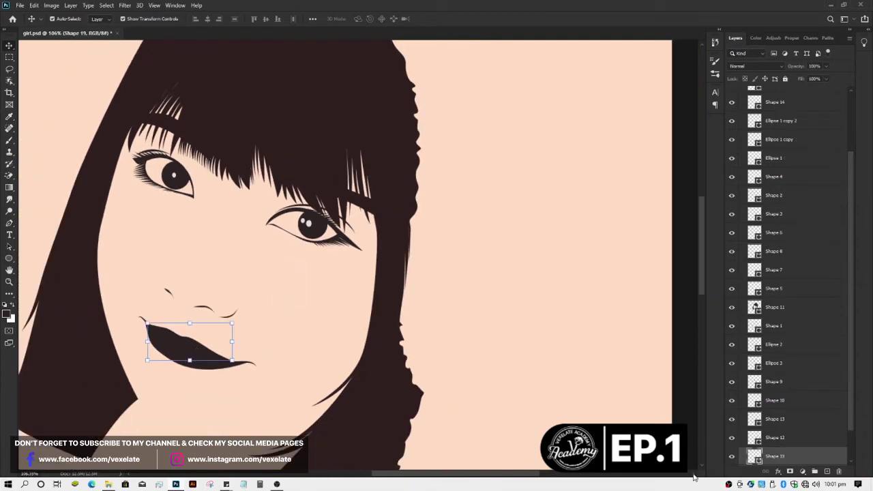
pyautogui.doubleClick(755, 456)
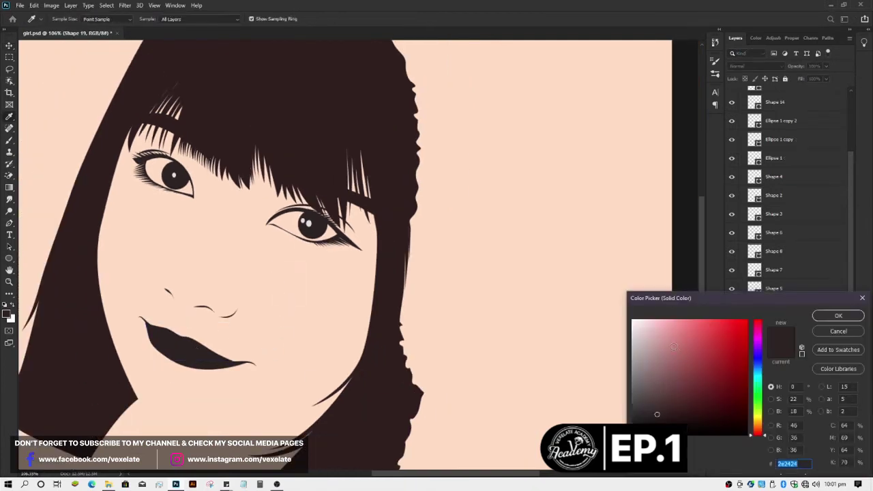
pyautogui.click(844, 332)
pyautogui.scroll(-1, 837, 214)
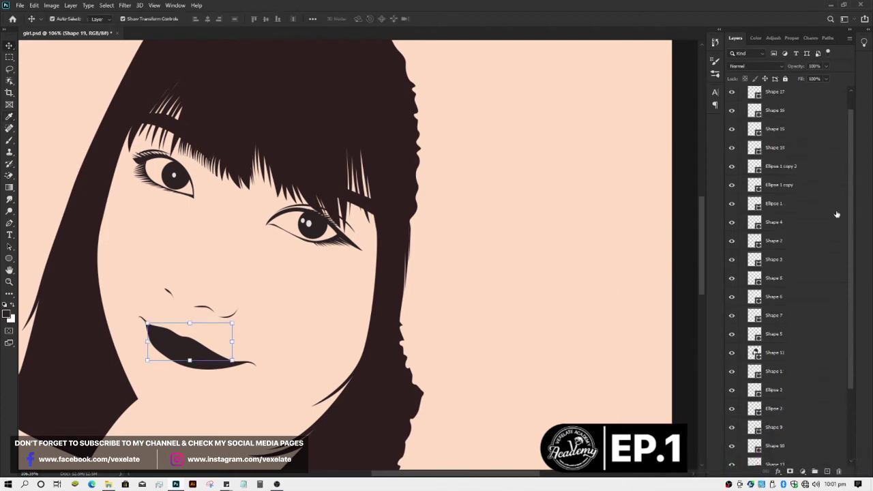
pyautogui.scroll(-5, 819, 307)
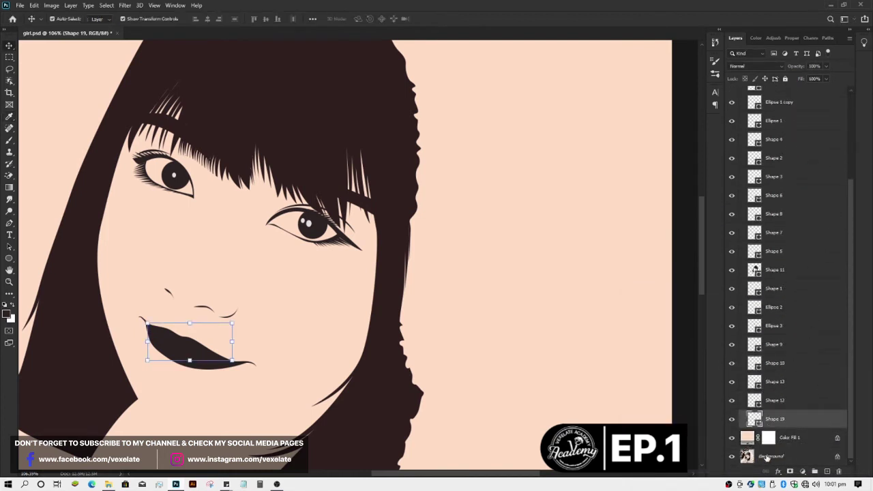
pyautogui.click(838, 456)
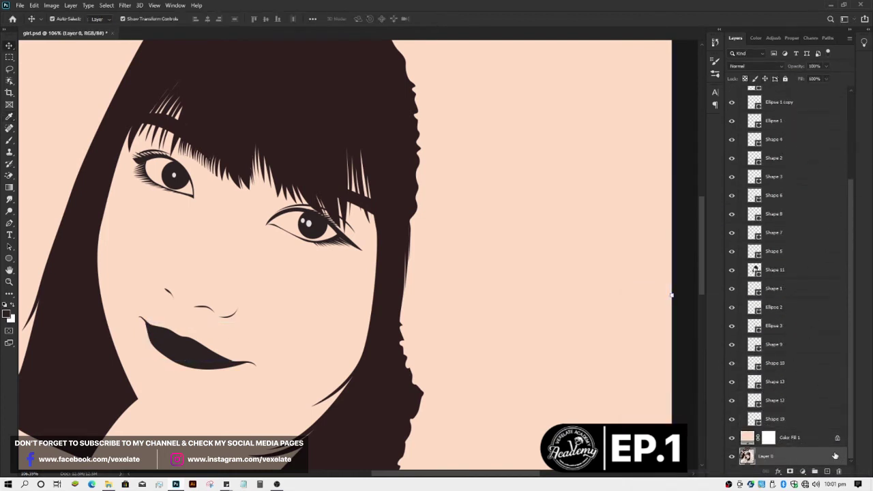
# Step: Bring Layer 0 above the artwork and make it semi-transparent
pyautogui.press('ctrl')
pyautogui.press('ctrl')
pyautogui.hotkey('ctrl', 'shift', ']')
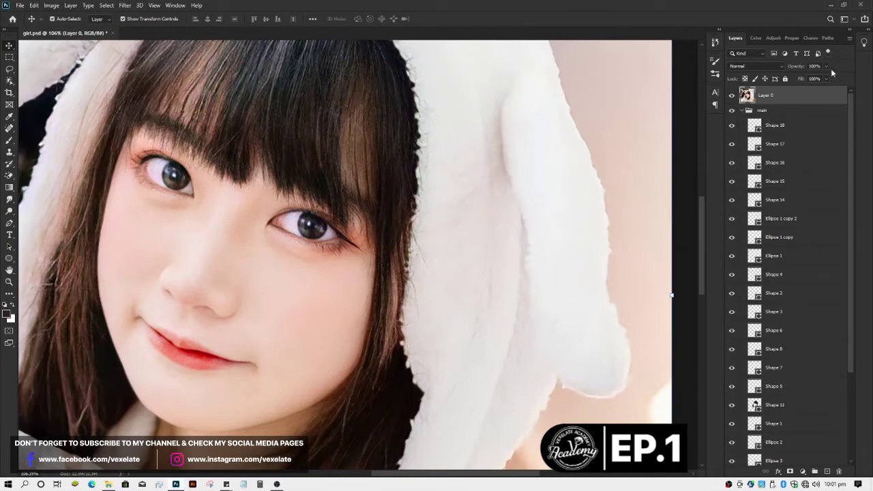
pyautogui.click(825, 67)
pyautogui.click(826, 68)
pyautogui.click(826, 68)
pyautogui.click(826, 69)
pyautogui.moveTo(826, 70); pyautogui.dragTo(810, 78)
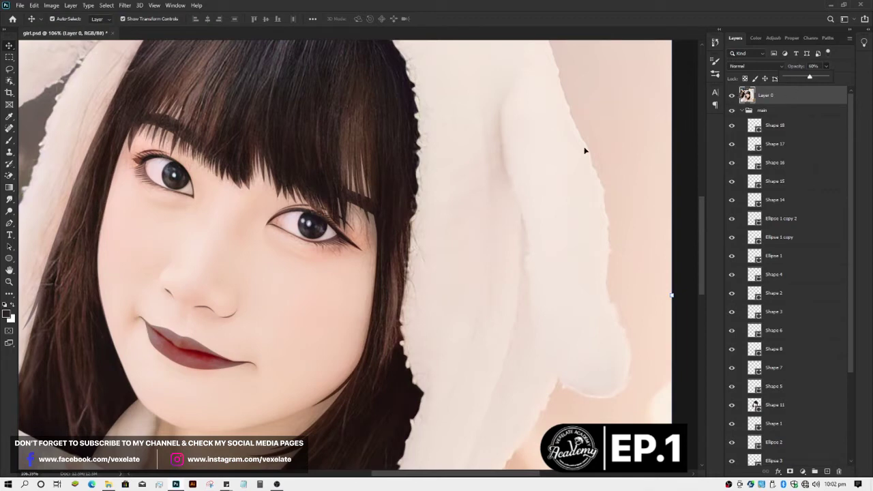
# Step: Collapse the artwork group, compare the photo on and off, and raise its opacity to about 67%
pyautogui.click(763, 111)
pyautogui.click(743, 111)
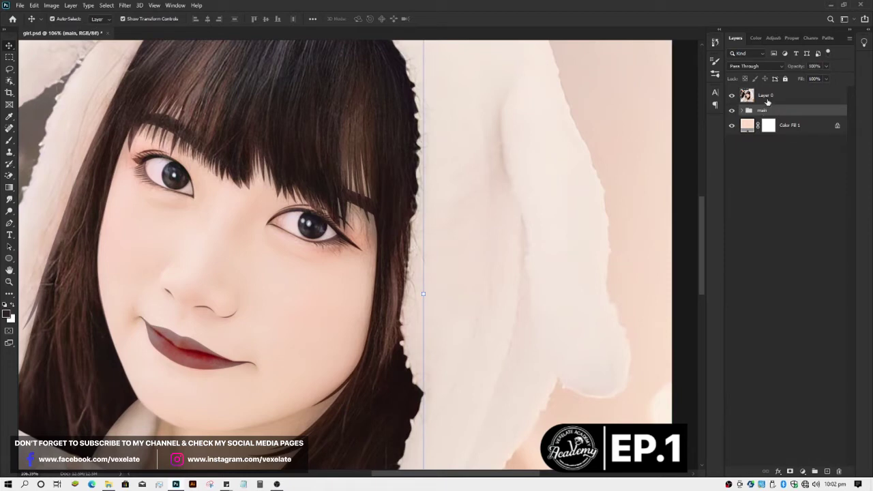
pyautogui.click(768, 100)
pyautogui.click(731, 96)
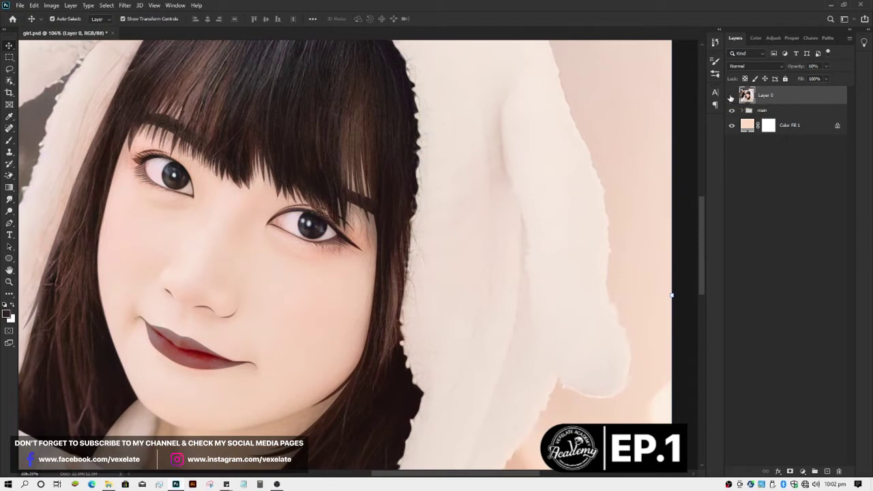
pyautogui.click(731, 96)
pyautogui.moveTo(836, 79); pyautogui.dragTo(839, 80)
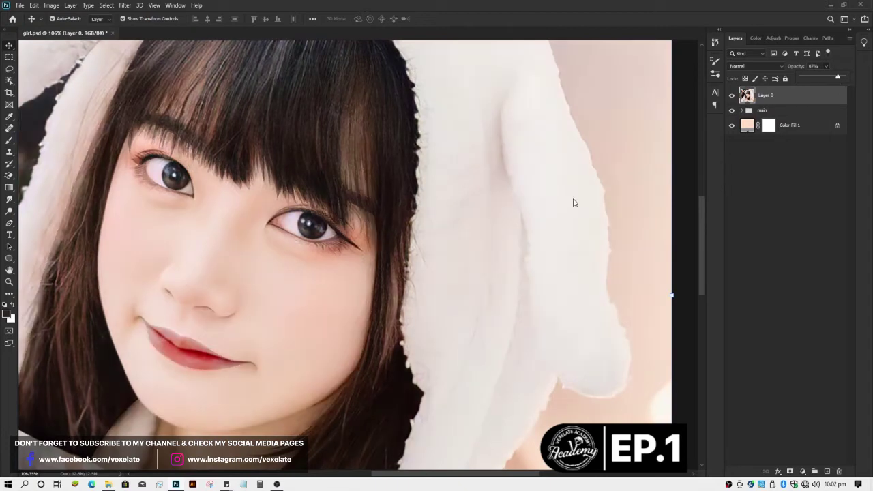
pyautogui.click(789, 102)
# Step: Fully lock the photo layer and hide it
pyautogui.click(766, 79)
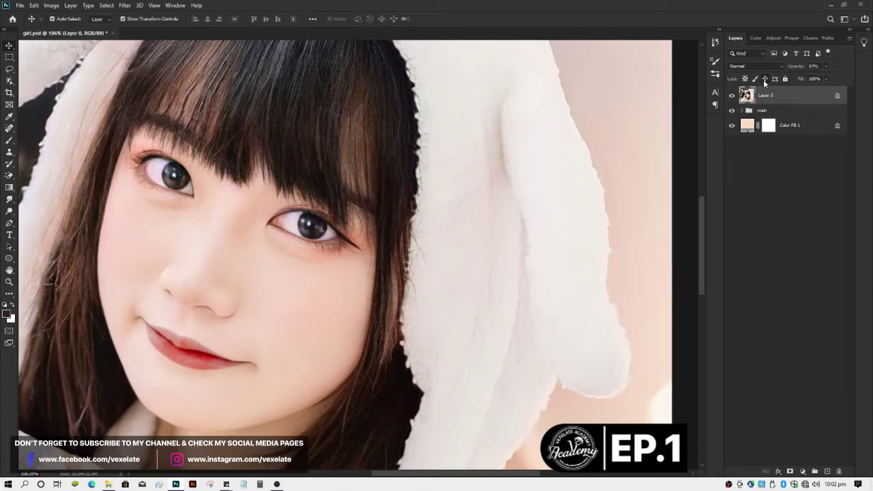
pyautogui.click(785, 79)
pyautogui.click(291, 246)
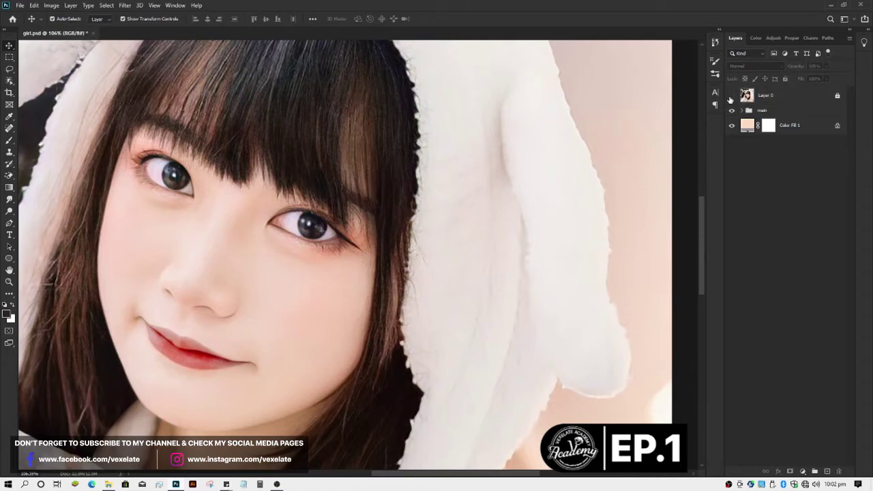
pyautogui.click(732, 97)
pyautogui.click(732, 96)
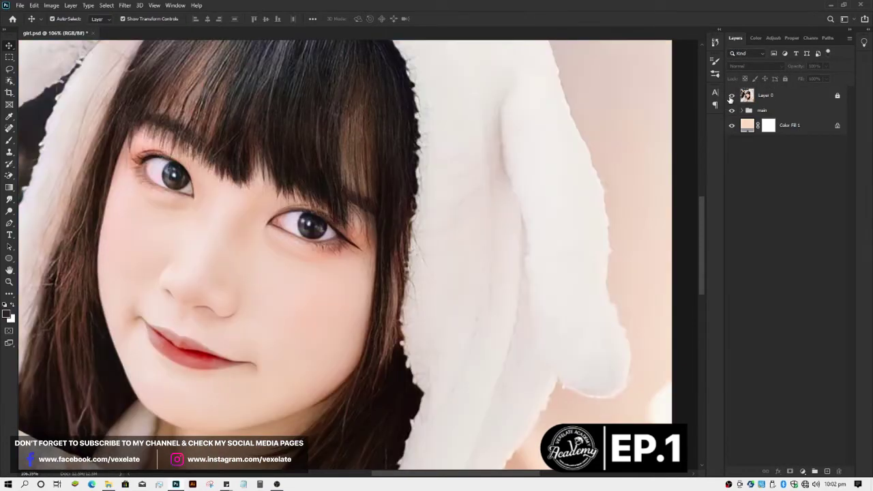
pyautogui.click(731, 96)
# Step: Recolour the upper lip shape (Shape 19) coral red
pyautogui.click(199, 336)
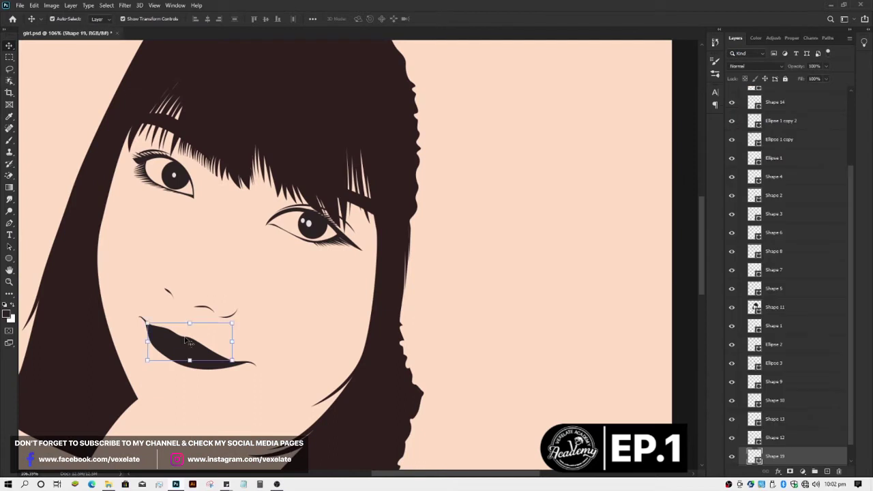
pyautogui.doubleClick(753, 459)
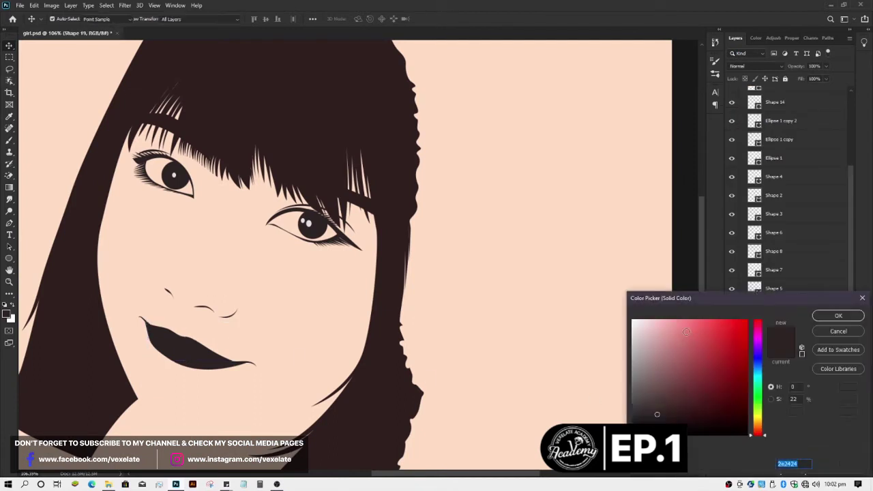
pyautogui.click(709, 348)
pyautogui.moveTo(708, 348); pyautogui.dragTo(703, 319)
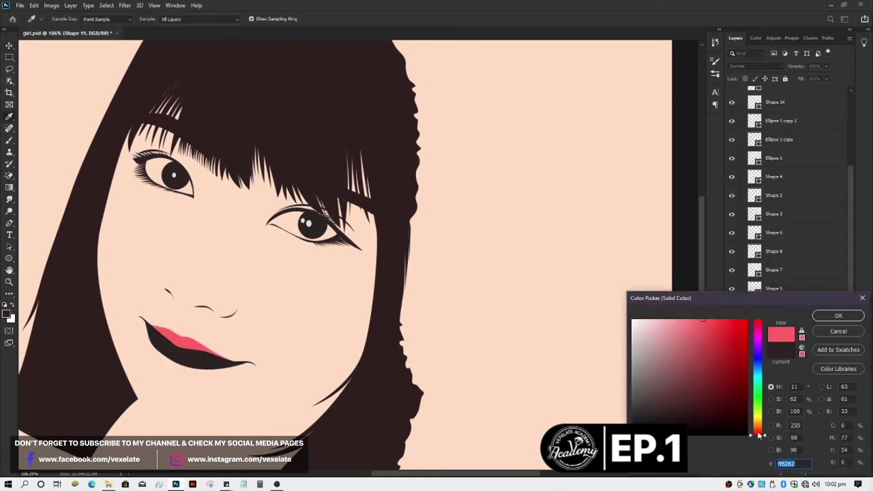
pyautogui.moveTo(759, 432); pyautogui.dragTo(758, 436)
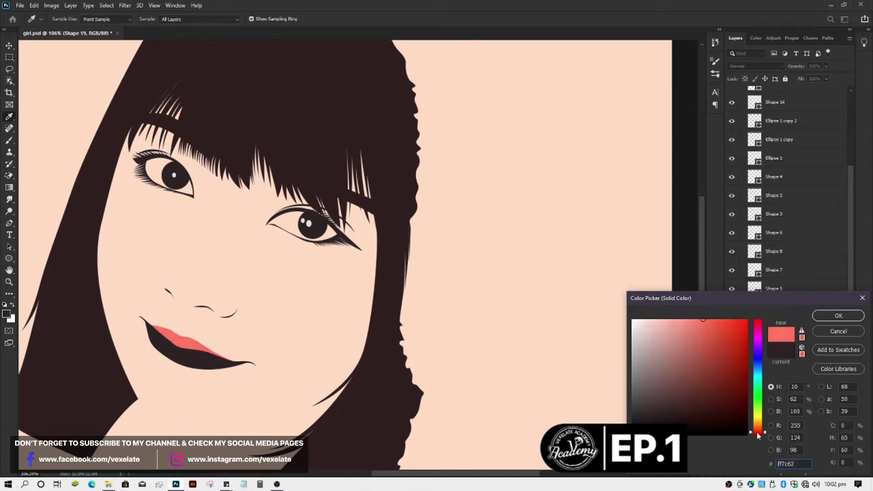
pyautogui.click(839, 316)
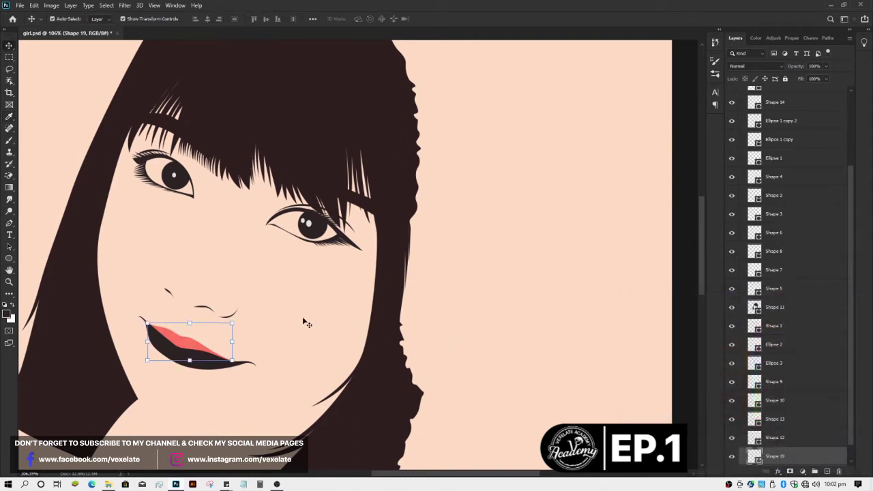
pyautogui.scroll(3, 800, 122)
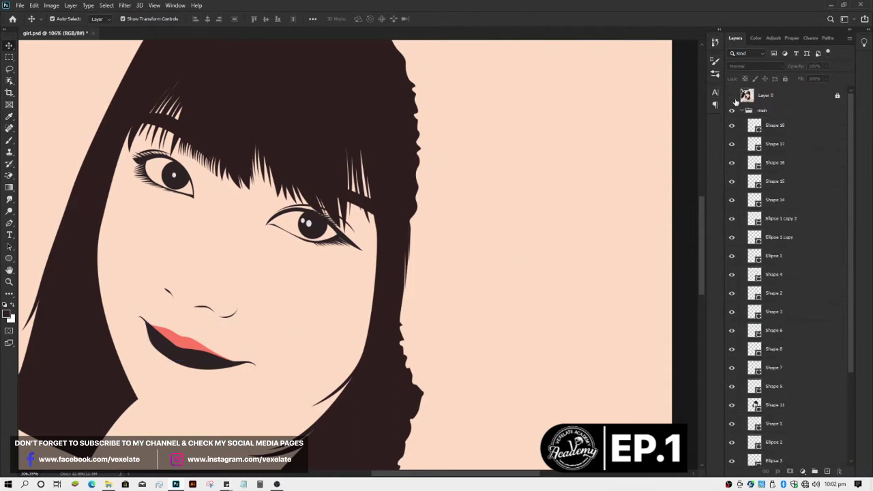
# Step: Show the reference photo and turn on the vector artwork group
pyautogui.click(732, 96)
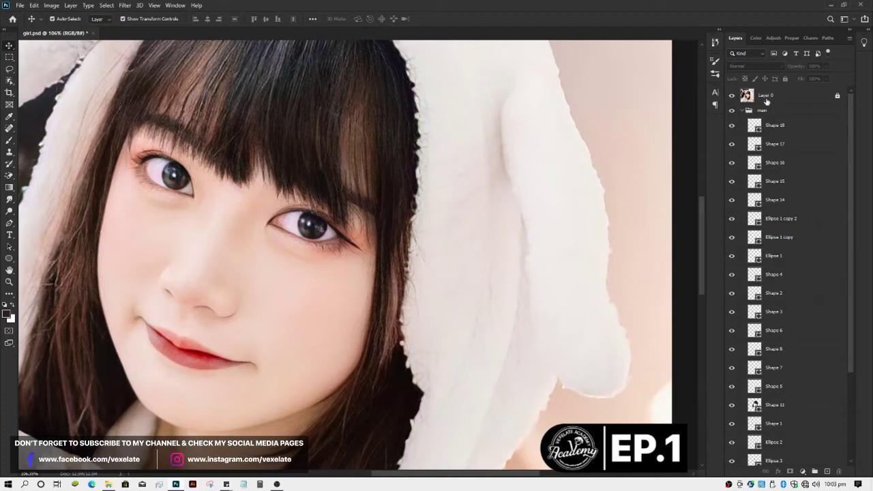
pyautogui.click(770, 97)
pyautogui.click(757, 111)
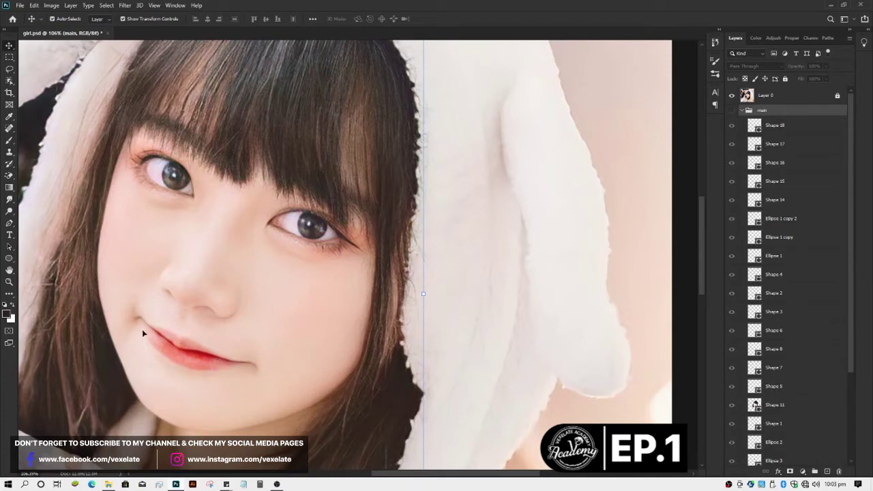
pyautogui.click(732, 110)
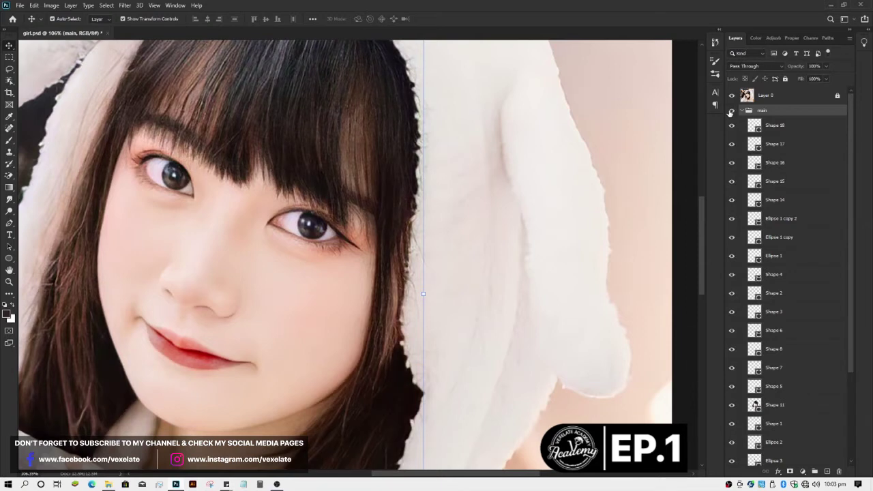
# Step: Hide the photo and fill the lips shape (Shape 18) bright red
pyautogui.click(733, 96)
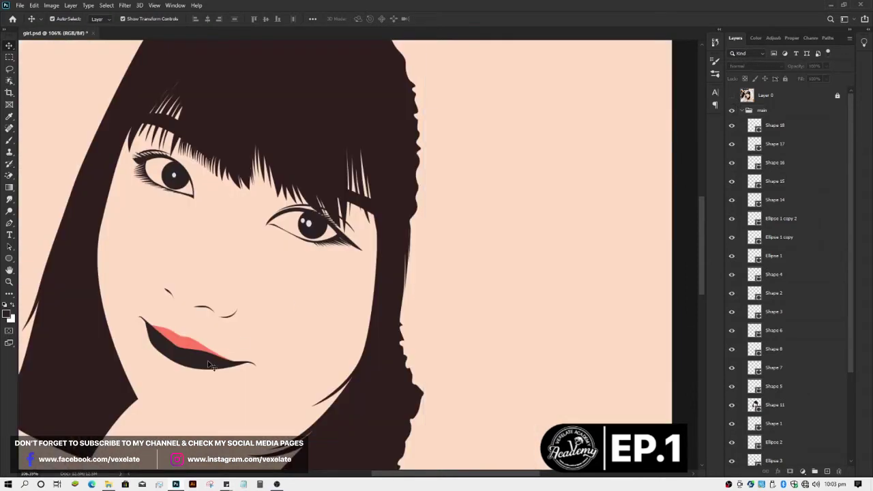
pyautogui.click(756, 126)
pyautogui.doubleClick(755, 125)
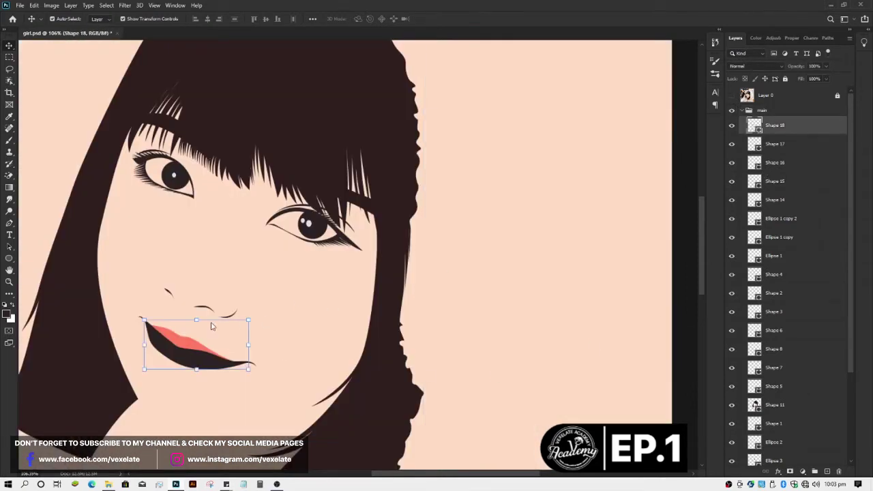
pyautogui.click(196, 340)
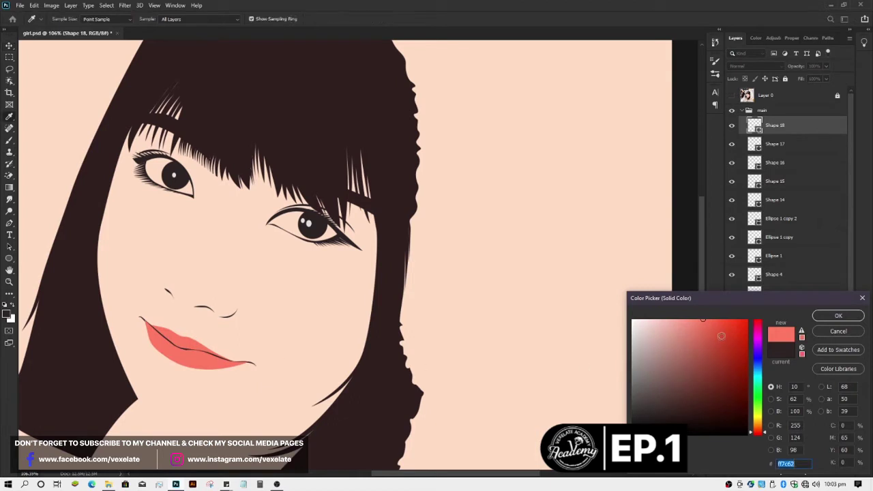
pyautogui.click(755, 437)
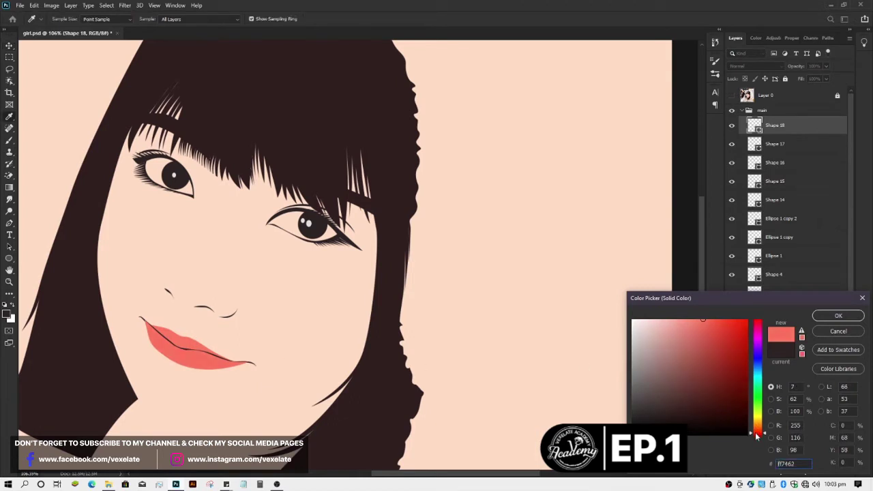
pyautogui.click(719, 325)
pyautogui.moveTo(719, 325); pyautogui.dragTo(717, 324)
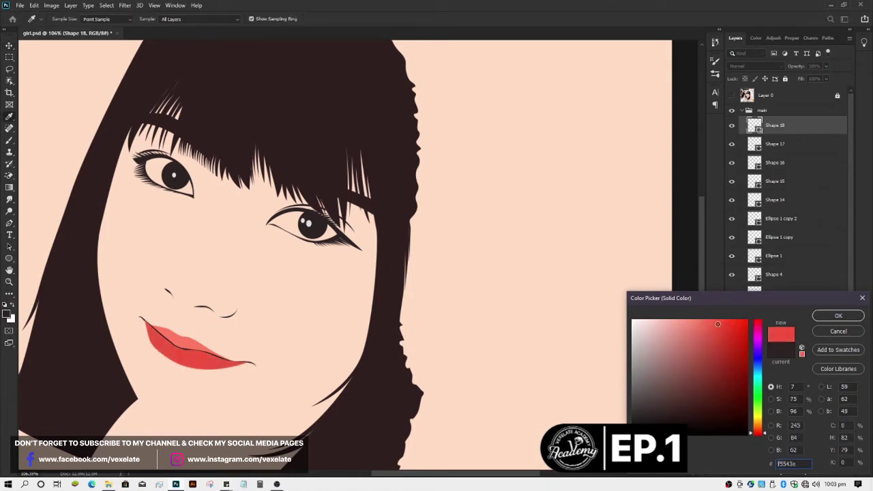
pyautogui.click(838, 316)
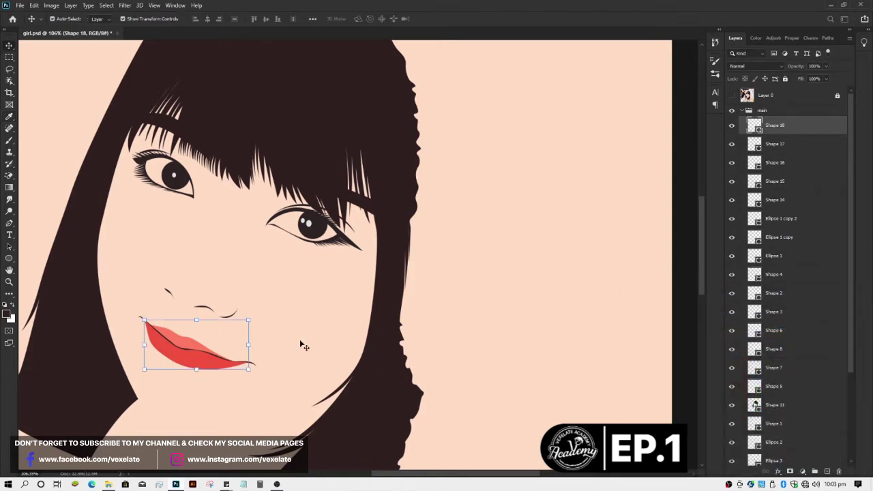
pyautogui.scroll(3, 372, 372)
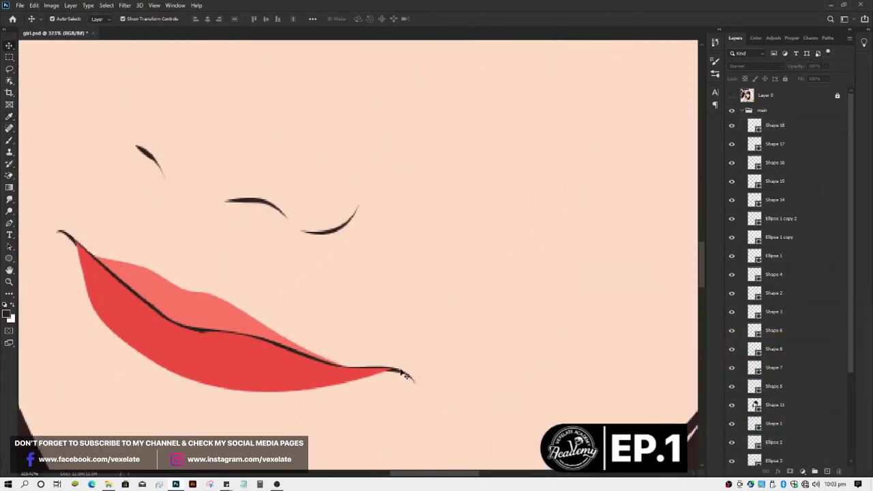
# Step: Raise the lip line (Shape 17) above the lips and colour it dark red
pyautogui.click(405, 376)
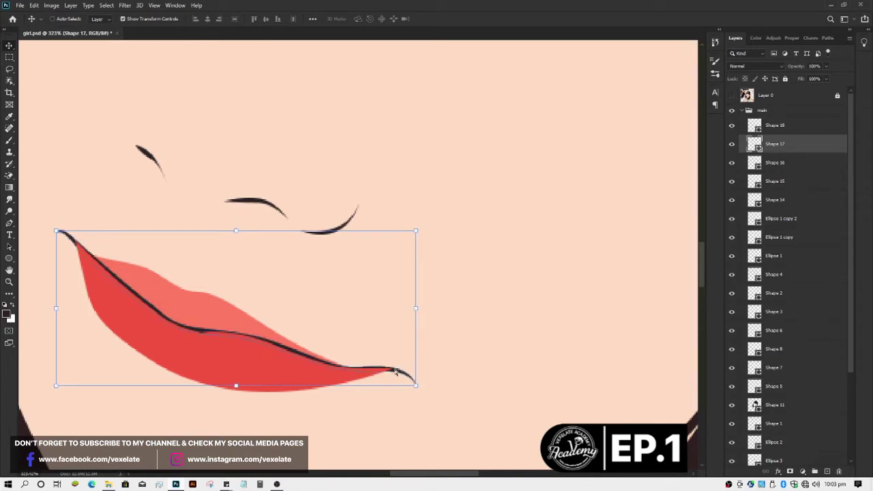
pyautogui.hotkey('ctrl', ']')
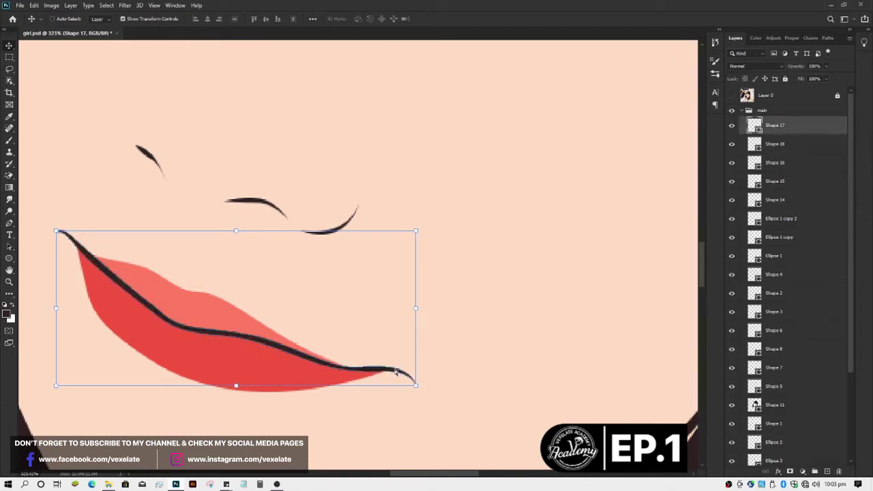
pyautogui.doubleClick(756, 125)
pyautogui.click(267, 362)
pyautogui.moveTo(726, 371)
pyautogui.mouseDown()
pyautogui.moveTo(722, 406)
pyautogui.moveTo(732, 394)
pyautogui.mouseUp()
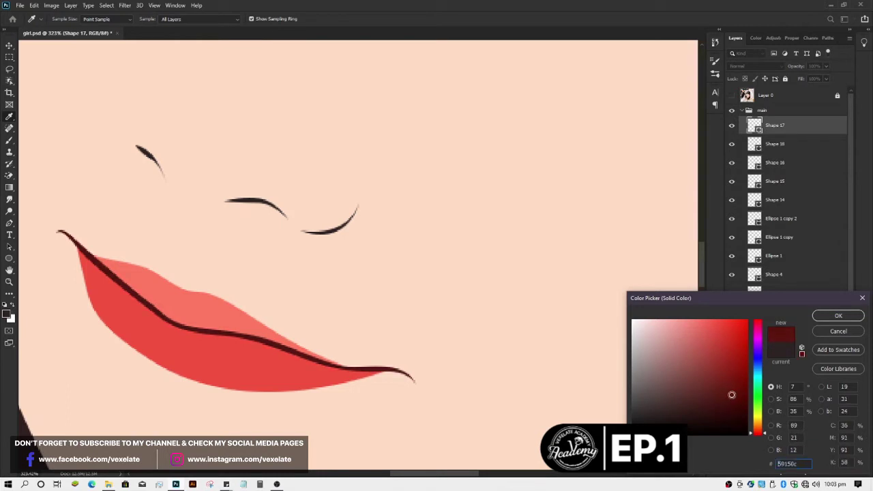
pyautogui.press('Return')
pyautogui.press('v')
pyautogui.scroll(-3, 438, 330)
# Step: Show the reference photo over the artwork again and zoom in on the lips
pyautogui.scroll(-3, 438, 329)
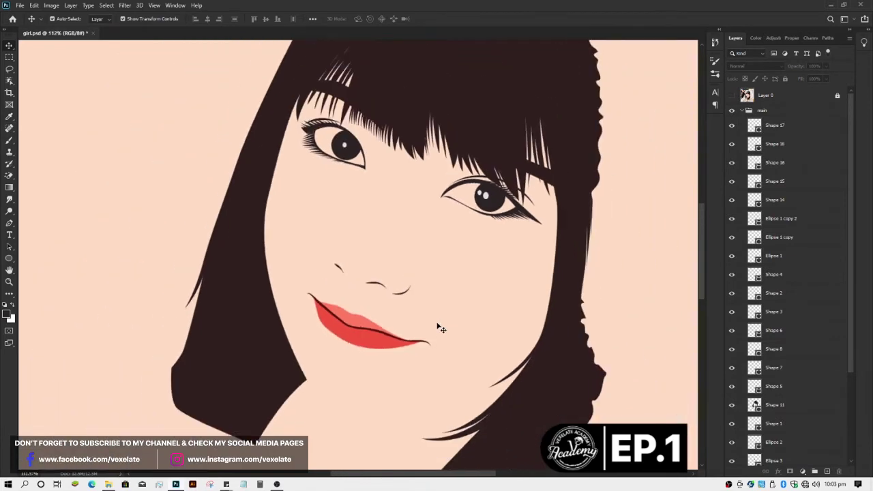
pyautogui.scroll(1, 438, 330)
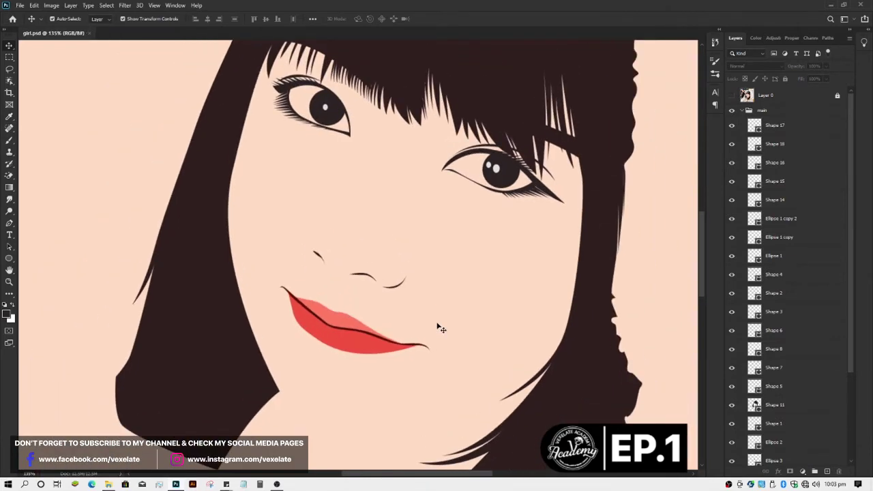
pyautogui.scroll(-1, 438, 329)
pyautogui.click(315, 322)
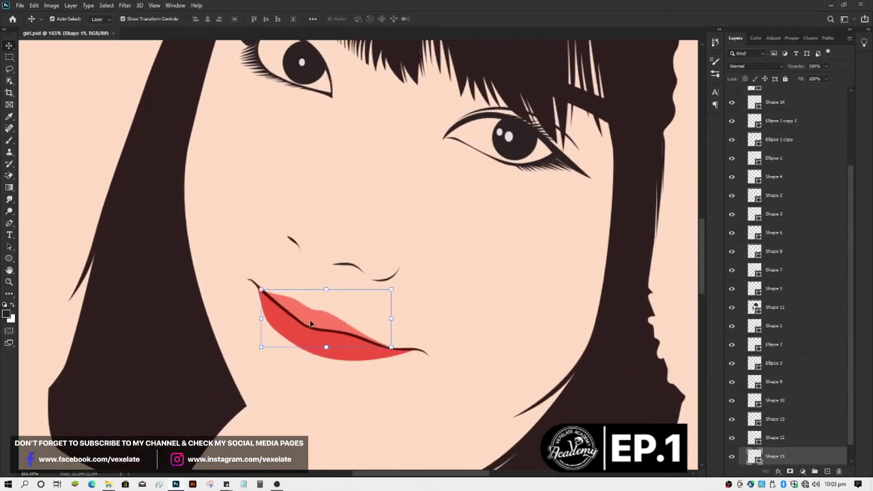
pyautogui.scroll(-2, 317, 322)
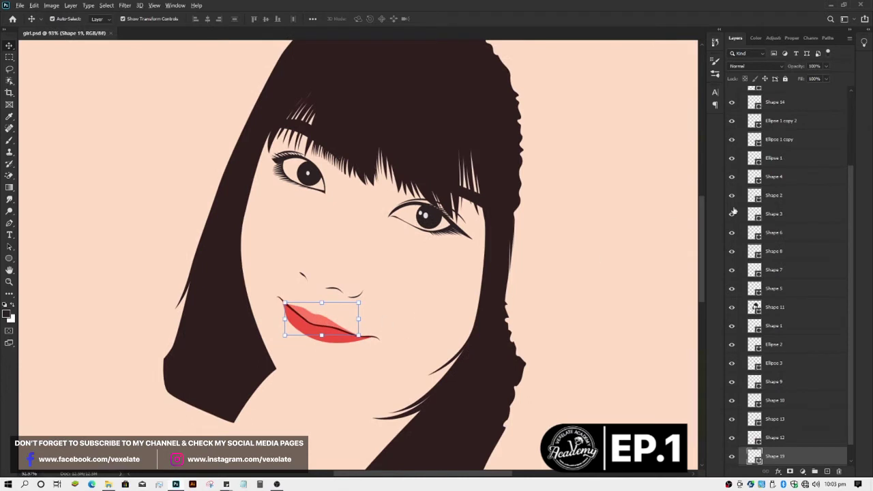
pyautogui.scroll(3, 784, 196)
pyautogui.scroll(1, 784, 196)
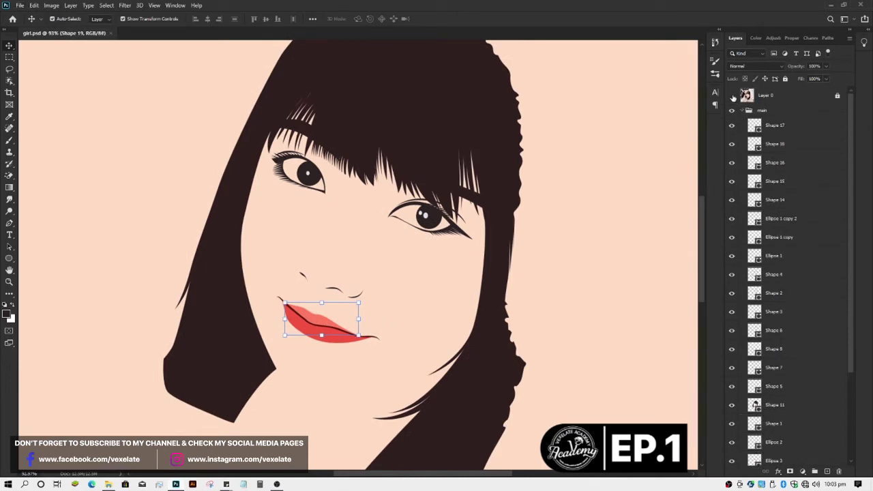
pyautogui.click(423, 272)
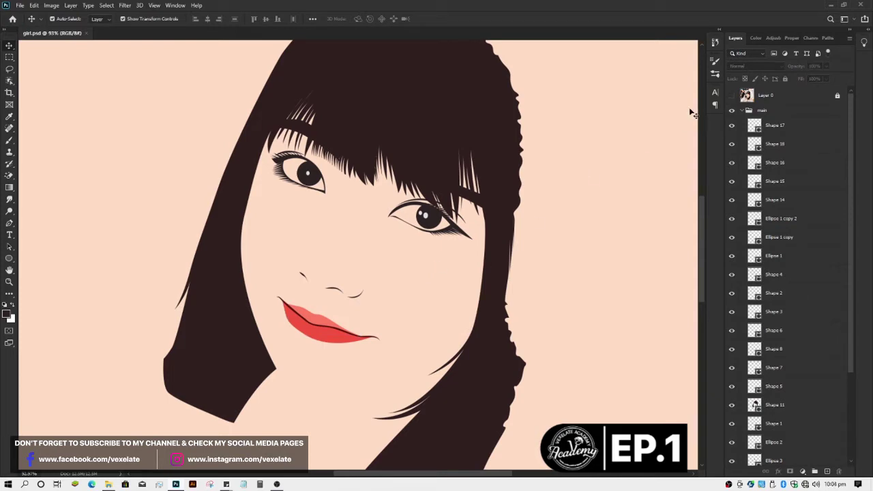
pyautogui.click(732, 95)
pyautogui.scroll(2, 323, 330)
pyautogui.scroll(2, 323, 329)
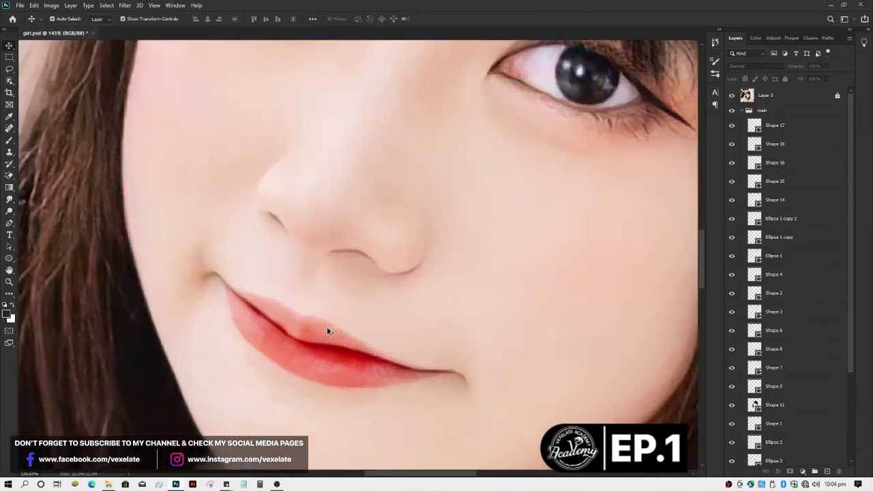
pyautogui.click(325, 331)
pyautogui.scroll(2, 325, 333)
pyautogui.scroll(2, 325, 333)
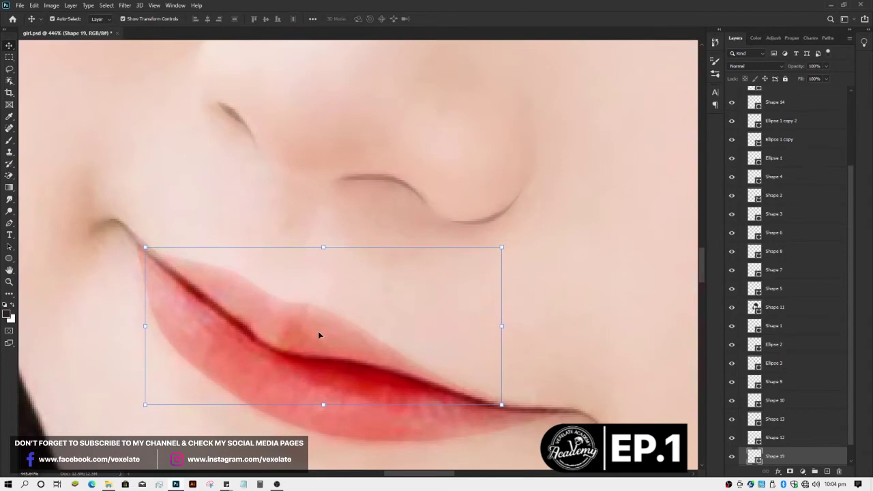
# Step: Draw a new Pen shape across the middle of the lips
pyautogui.press('p')
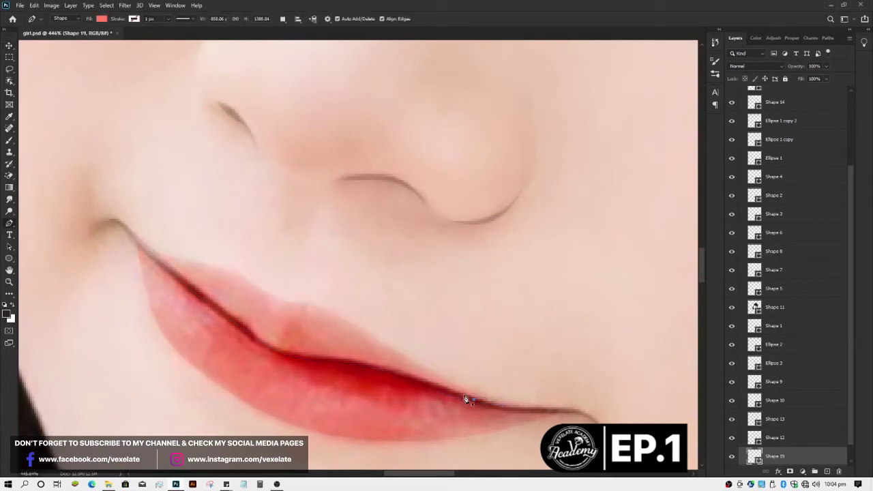
pyautogui.click(471, 401)
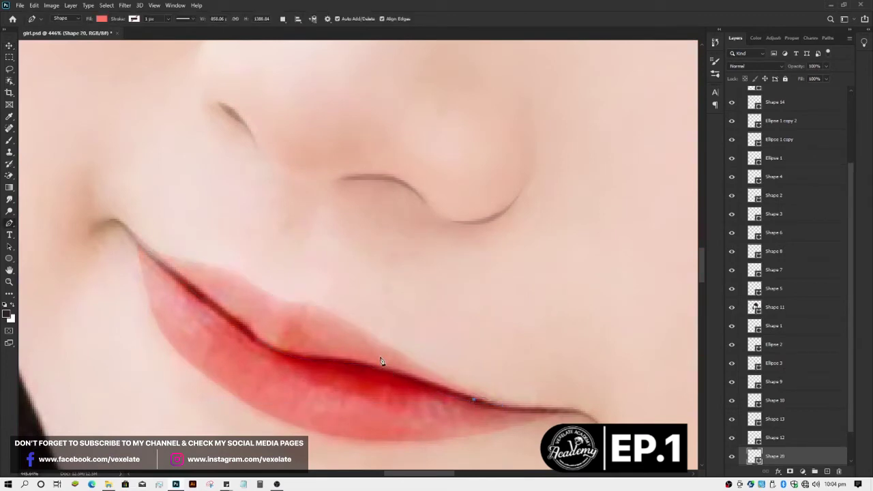
pyautogui.click(290, 321)
pyautogui.moveTo(286, 323); pyautogui.dragTo(285, 322)
pyautogui.click(303, 358)
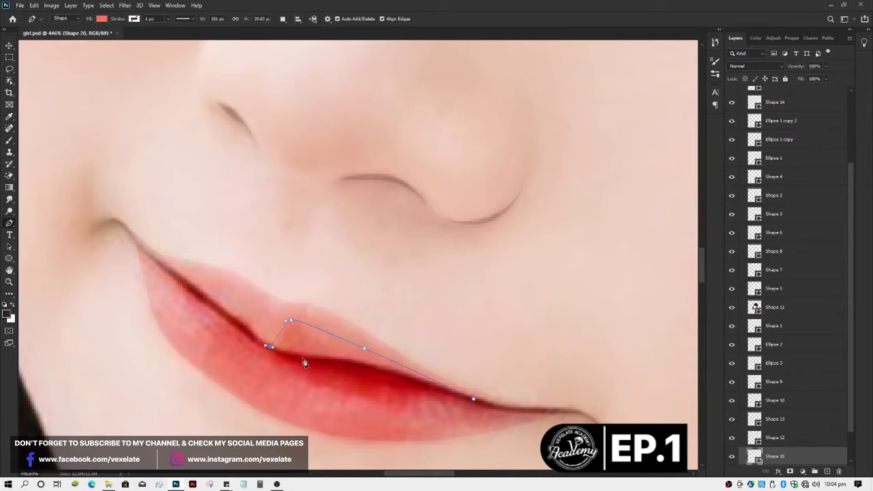
pyautogui.click(474, 400)
pyautogui.press('v')
pyautogui.scroll(5, 785, 204)
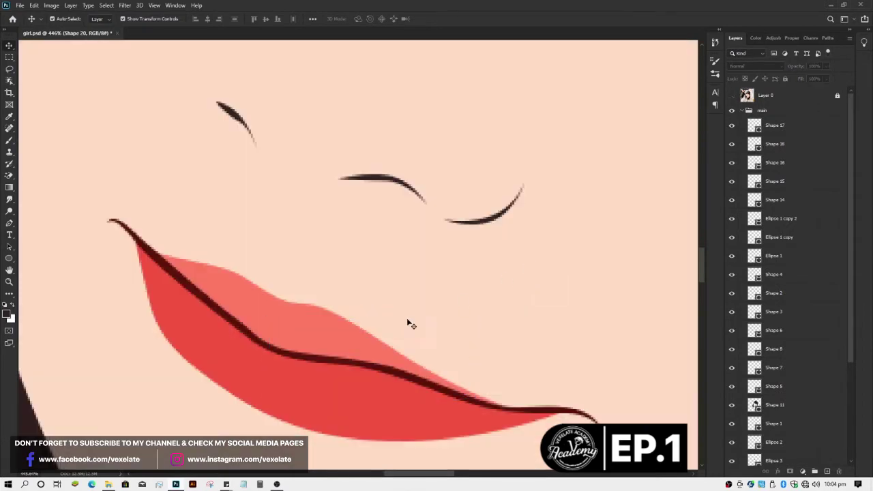
# Step: Fill the new shape a deeper red and give it a layer mask
pyautogui.click(352, 343)
pyautogui.scroll(-2, 347, 349)
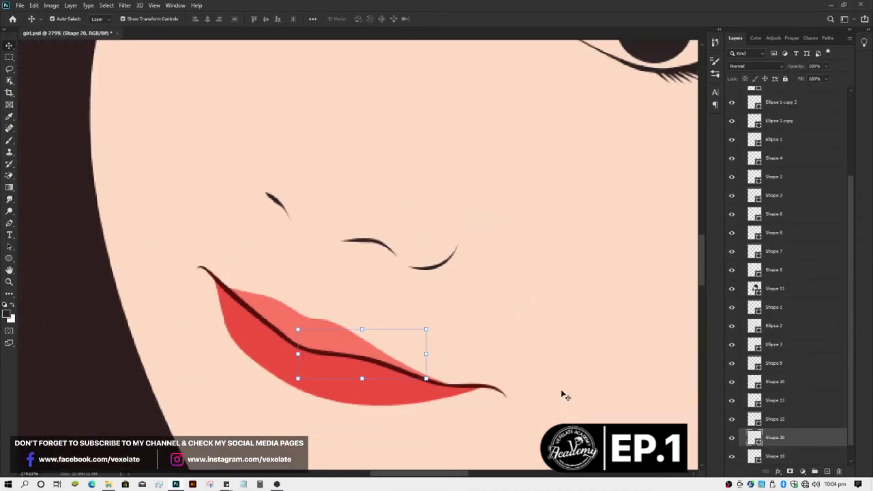
pyautogui.doubleClick(755, 437)
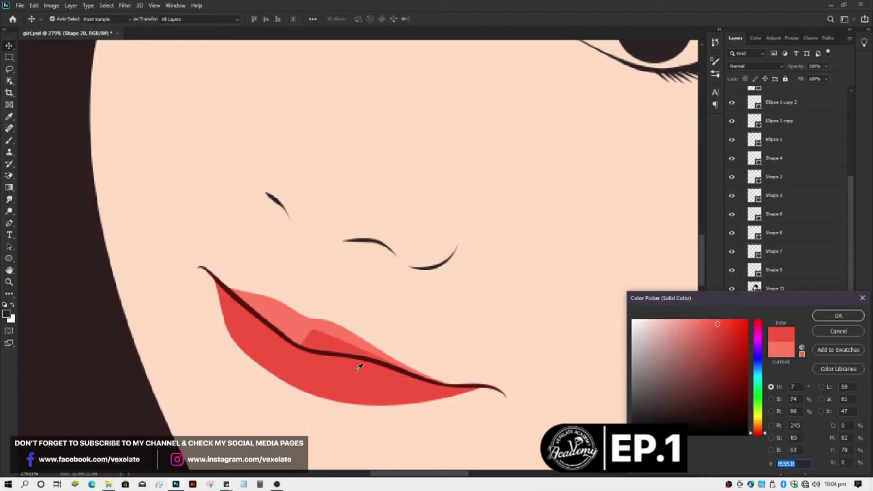
pyautogui.moveTo(726, 335); pyautogui.dragTo(717, 325)
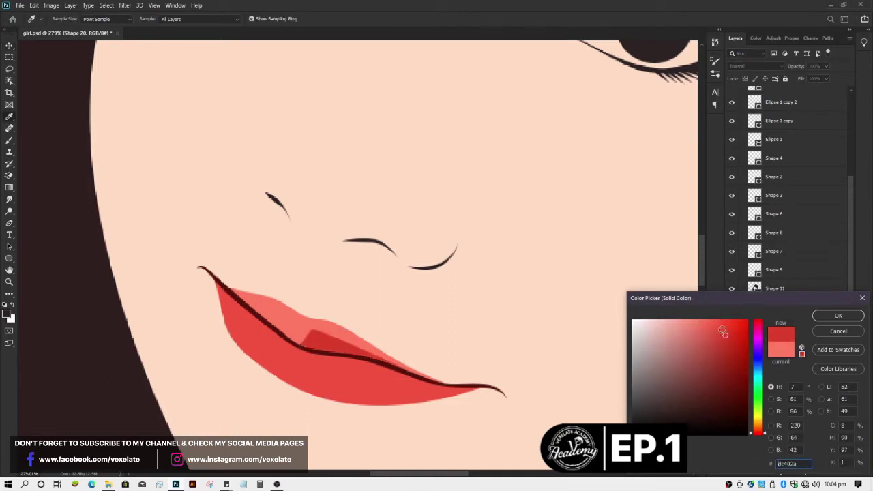
pyautogui.press('Return')
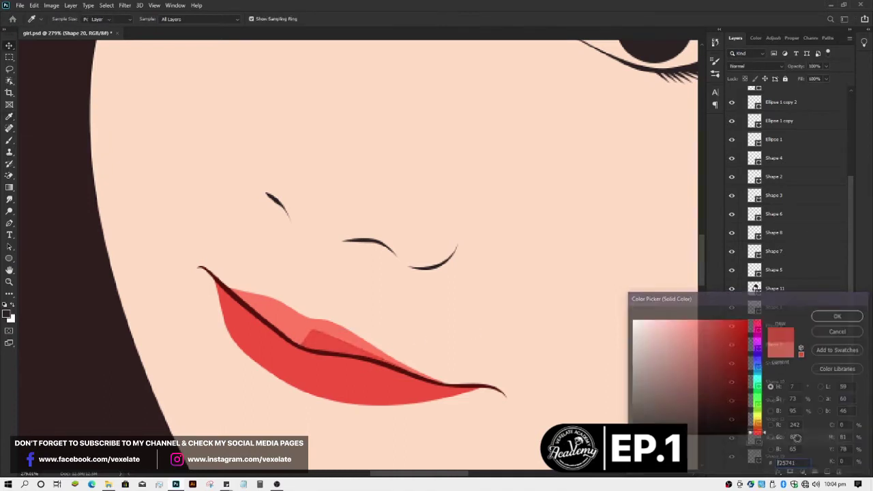
pyautogui.click(803, 472)
# Step: Switch to the Brush and shrink it to 86 px
pyautogui.press('b')
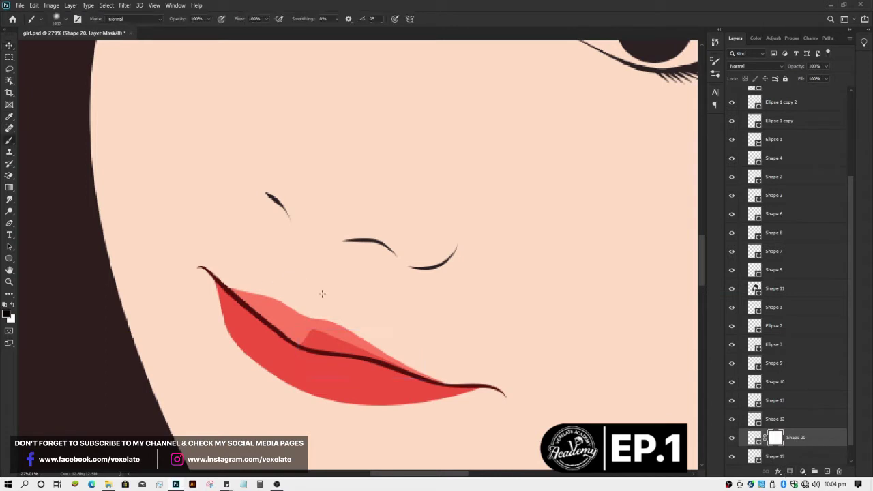
pyautogui.moveTo(332, 290); pyautogui.dragTo(369, 282)
pyautogui.rightClick(369, 282)
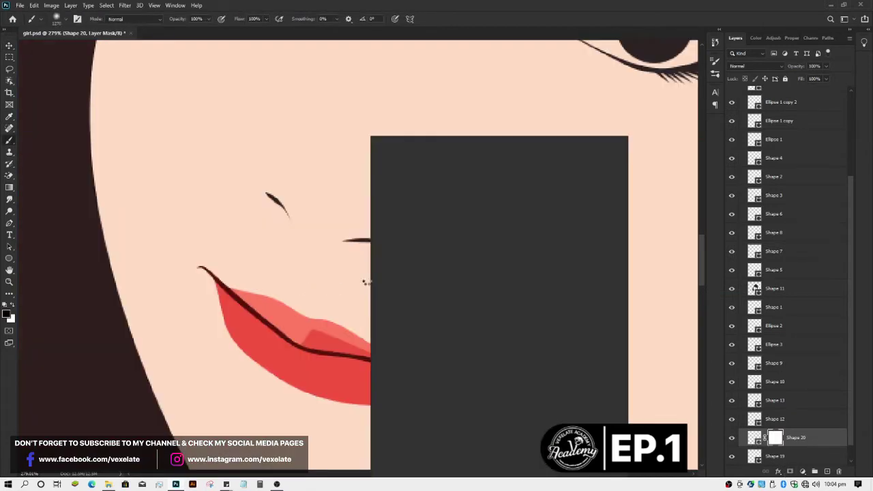
pyautogui.moveTo(468, 159); pyautogui.dragTo(440, 159)
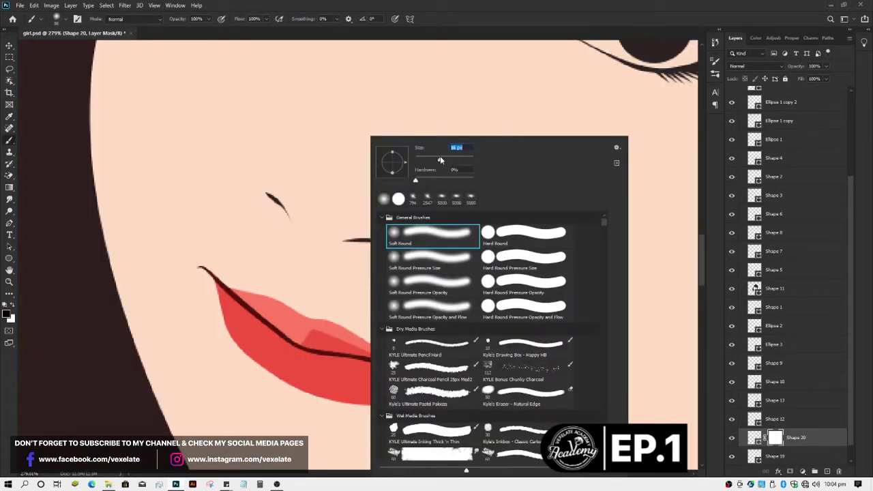
pyautogui.press('Return')
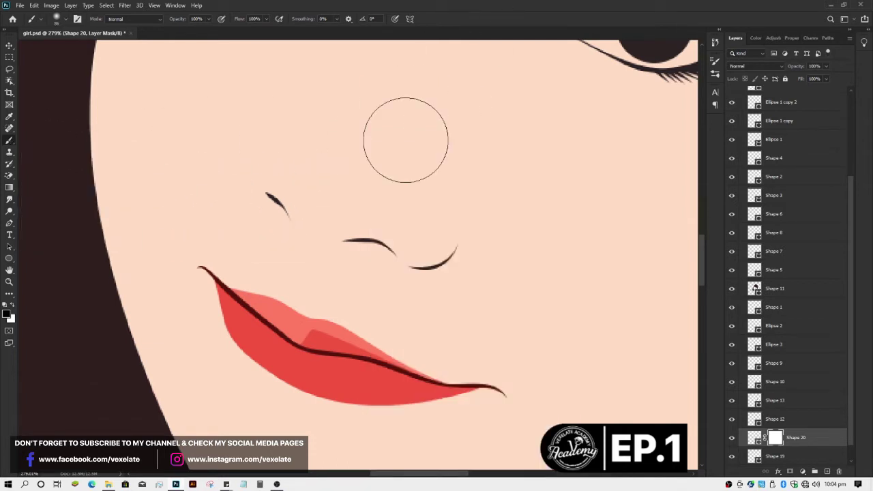
# Step: Reduce the brush to 67 px, paint over the upper-lip highlight, then delete the mask
pyautogui.rightClick(406, 140)
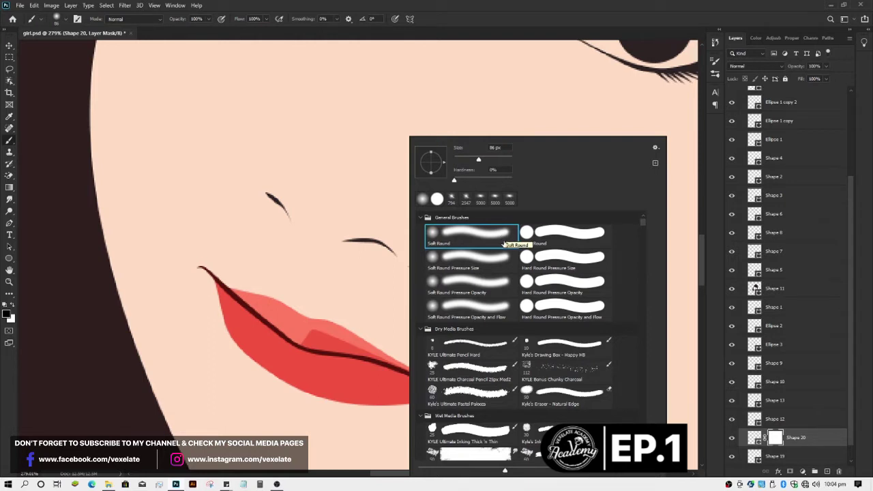
pyautogui.moveTo(474, 163); pyautogui.dragTo(474, 163)
pyautogui.press('Tab')
pyautogui.press('Return')
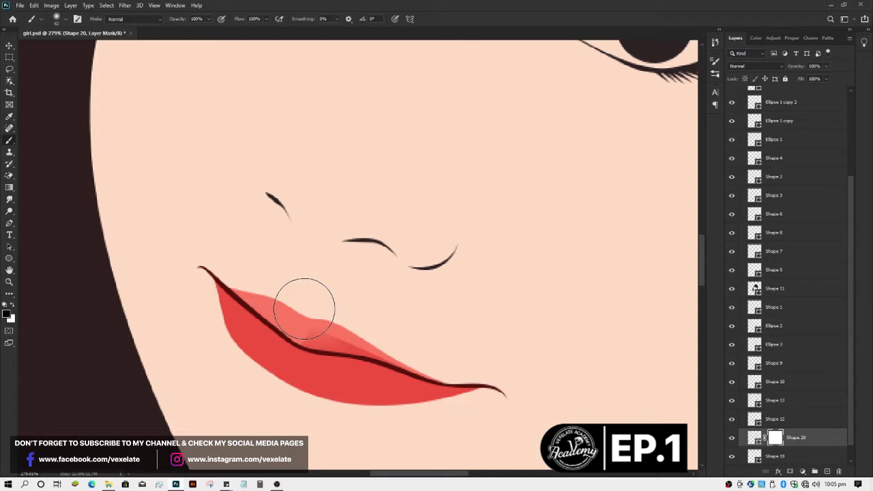
pyautogui.click(317, 336)
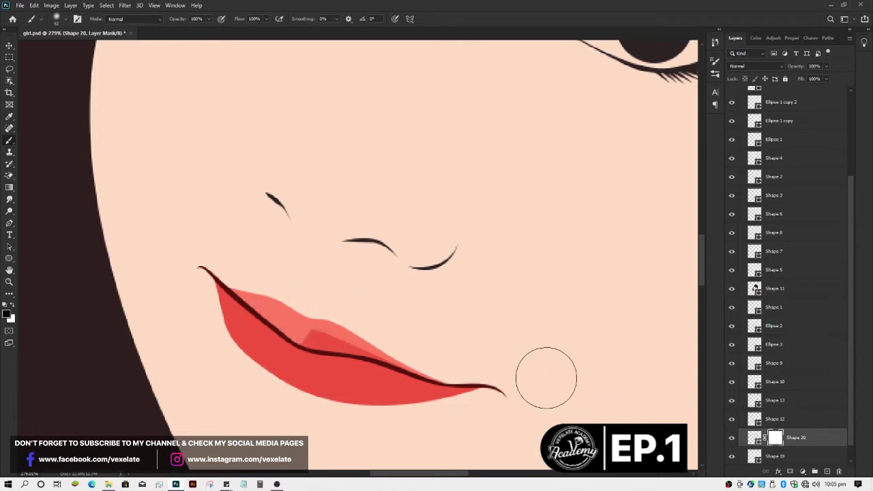
pyautogui.press('Delete')
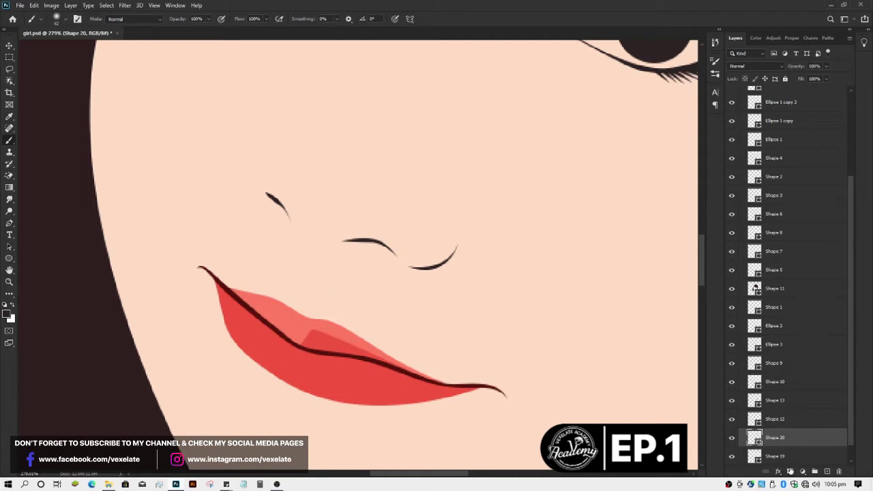
# Step: Add a fresh layer mask to Shape 20 and brush near the upper lip line
pyautogui.press('v')
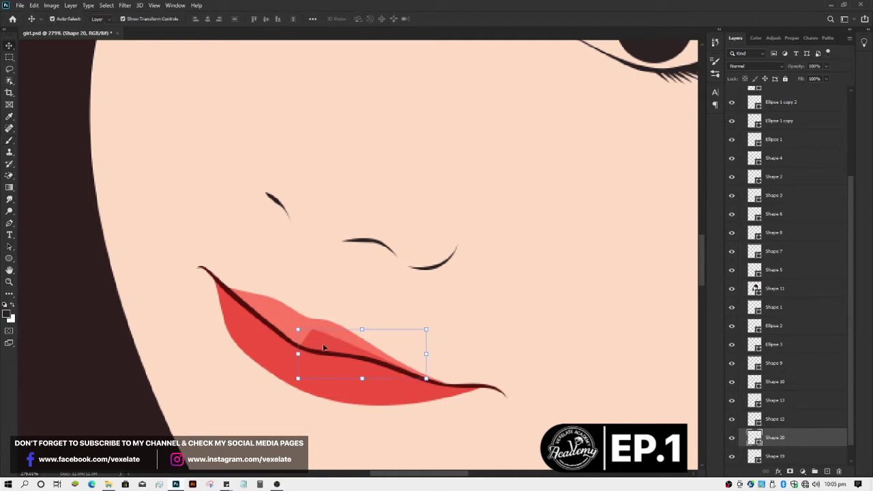
pyautogui.click(293, 357)
pyautogui.click(313, 336)
pyautogui.click(790, 472)
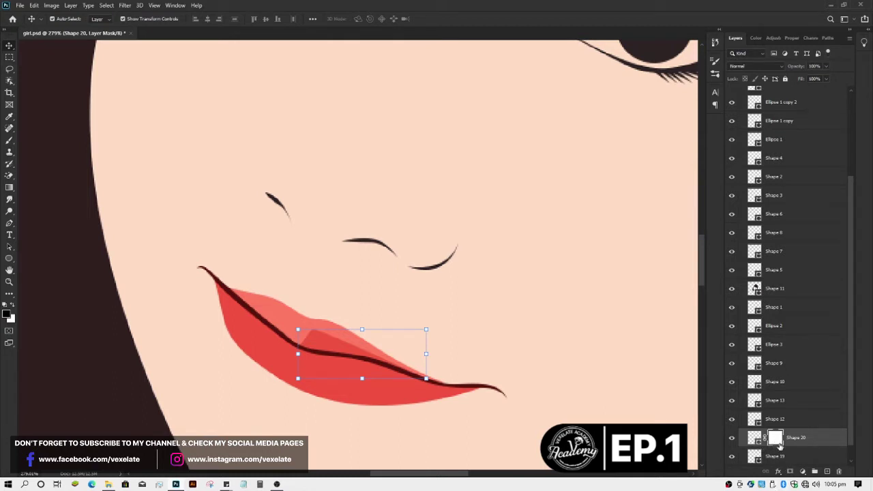
pyautogui.press('b')
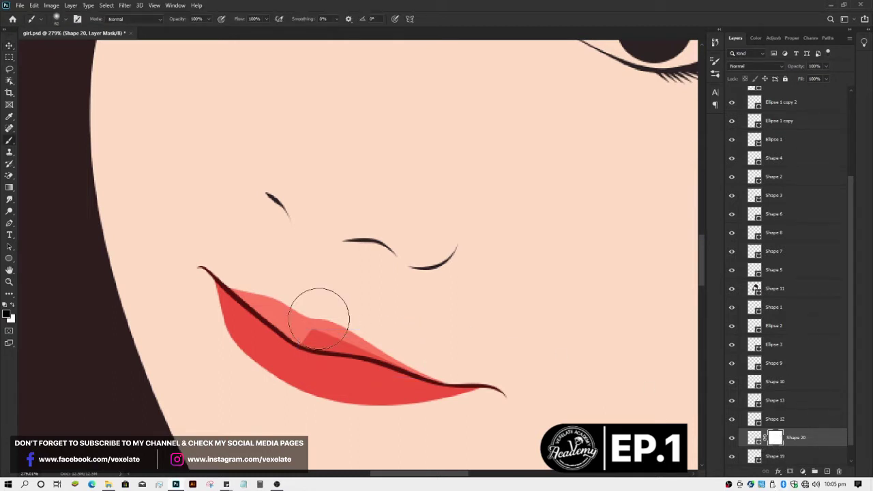
pyautogui.moveTo(311, 315); pyautogui.dragTo(312, 309)
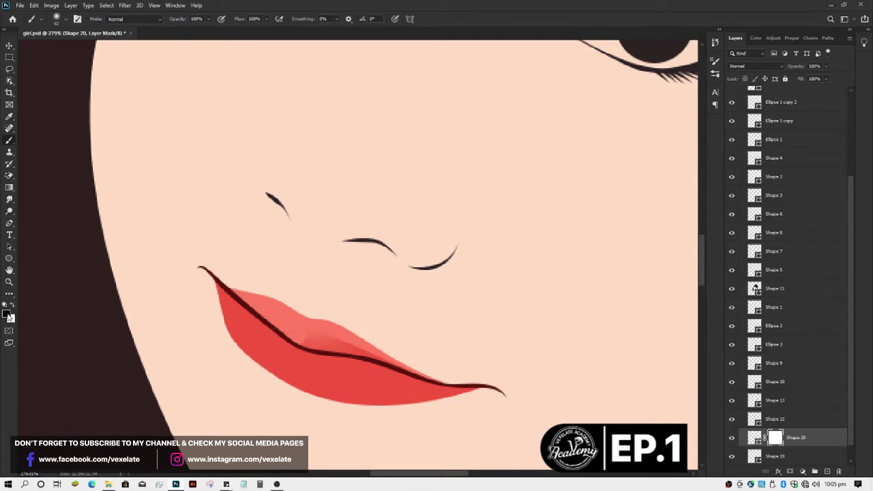
# Step: Set the painting colour to white ffffff and restore the highlight along the upper lip
pyautogui.click(9, 315)
pyautogui.write('d000000')
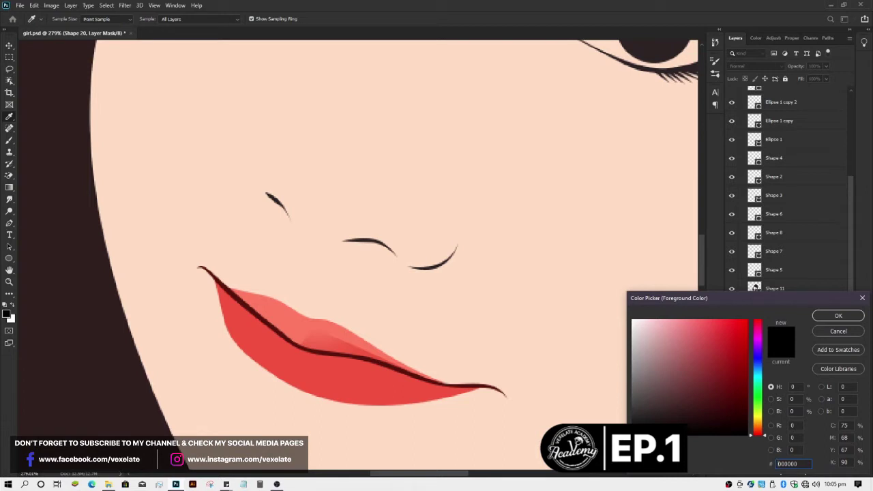
pyautogui.write('ffffff')
pyautogui.press('Return')
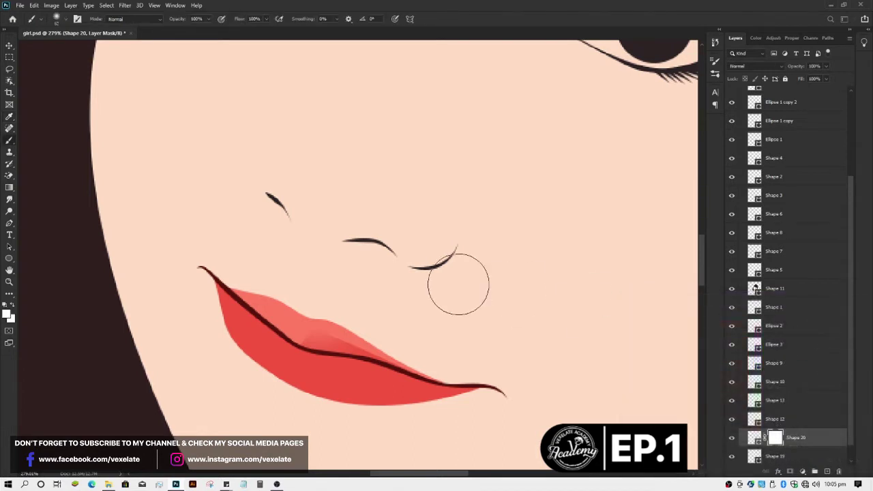
pyautogui.moveTo(342, 323); pyautogui.dragTo(309, 330)
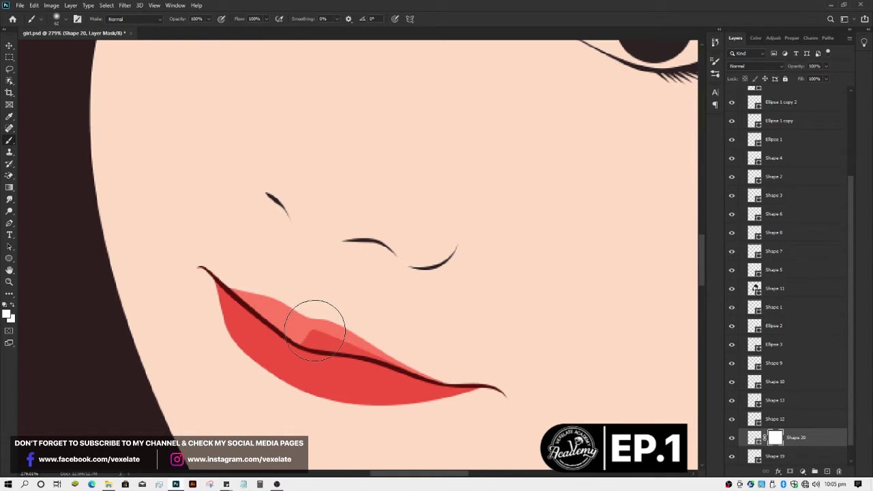
# Step: Switch to near-black and paint out the darker patch on the upper lip
pyautogui.click(7, 314)
pyautogui.click(633, 432)
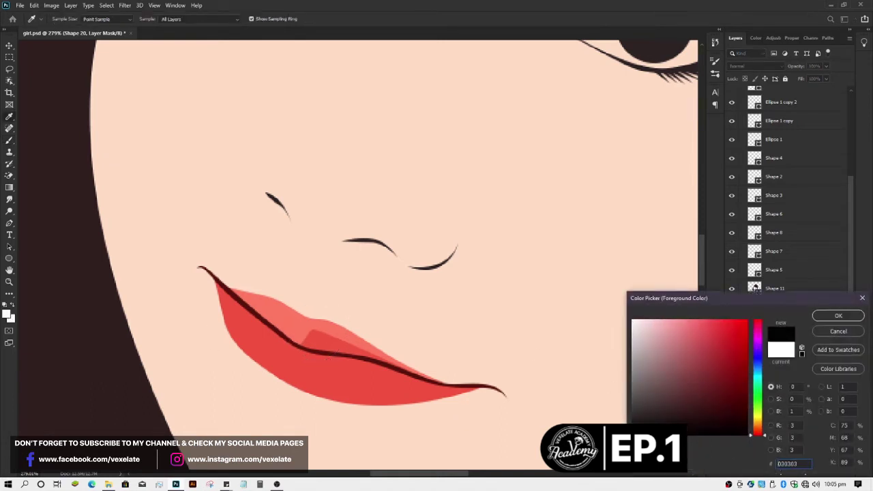
pyautogui.click(838, 316)
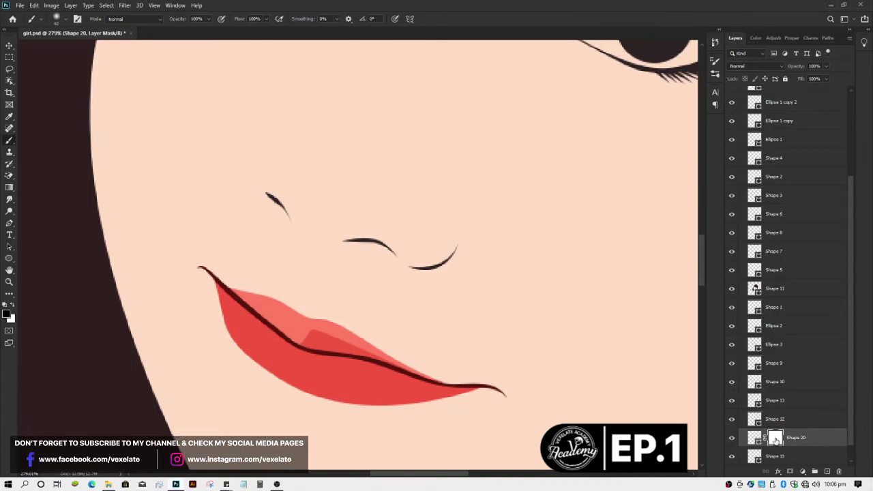
pyautogui.click(312, 309)
pyautogui.moveTo(312, 309); pyautogui.dragTo(357, 307)
pyautogui.press('v')
pyautogui.click(478, 312)
# Step: Trace a closed Pen shape along the top edge of the upper lip
pyautogui.scroll(-3, 468, 317)
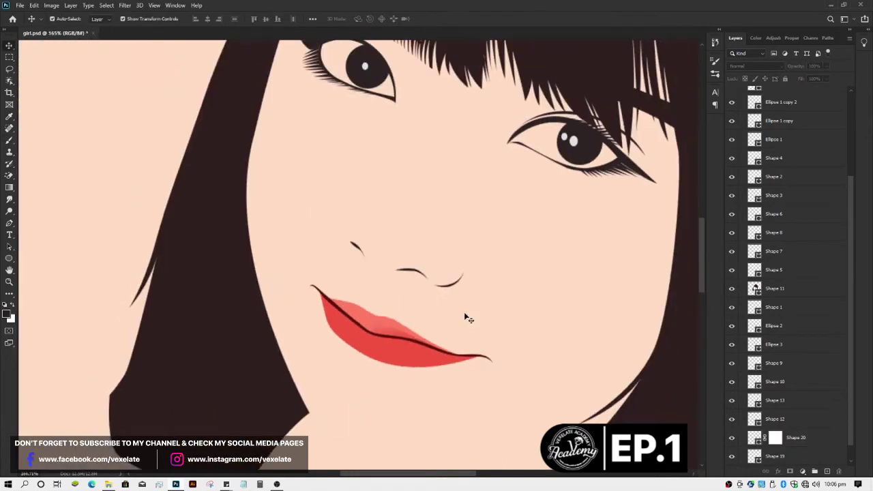
pyautogui.scroll(2, 468, 318)
pyautogui.scroll(2, 468, 321)
pyautogui.click(331, 332)
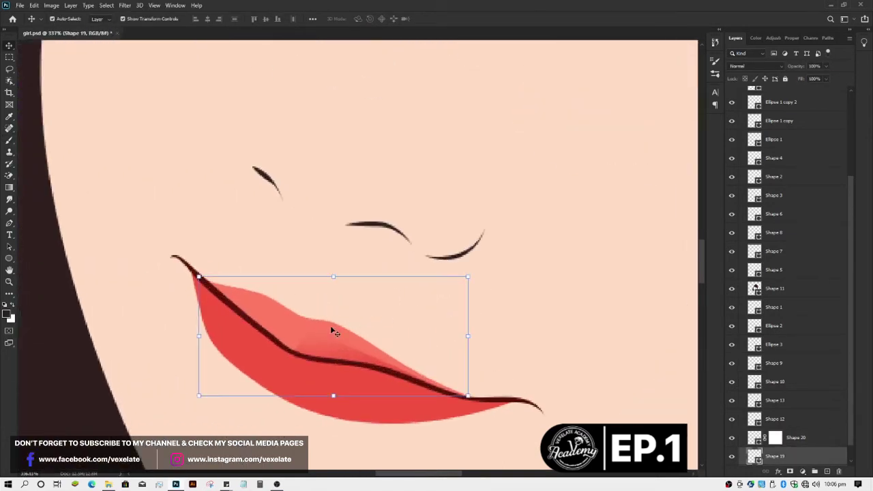
pyautogui.press('p')
pyautogui.click(477, 397)
pyautogui.moveTo(386, 356); pyautogui.dragTo(358, 345)
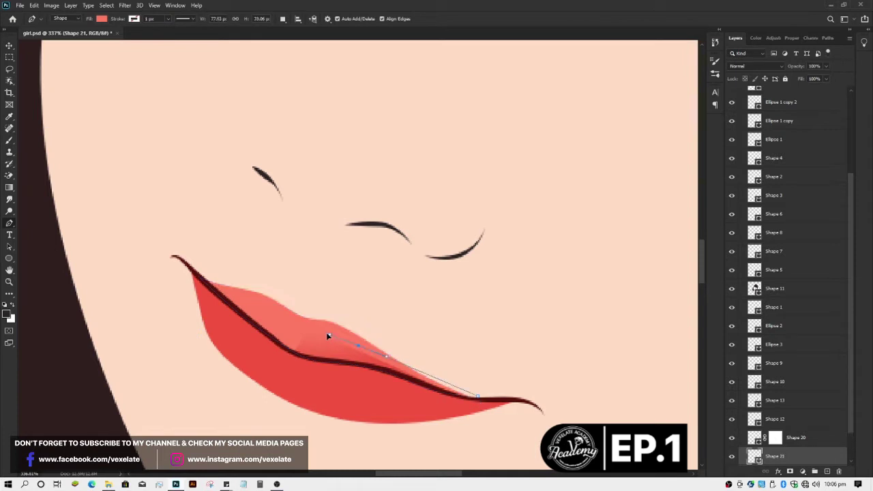
pyautogui.moveTo(304, 329); pyautogui.dragTo(281, 318)
pyautogui.moveTo(210, 289)
pyautogui.mouseDown()
pyautogui.moveTo(163, 284)
pyautogui.moveTo(218, 264)
pyautogui.mouseUp()
pyautogui.click(302, 280)
pyautogui.click(457, 350)
pyautogui.click(478, 397)
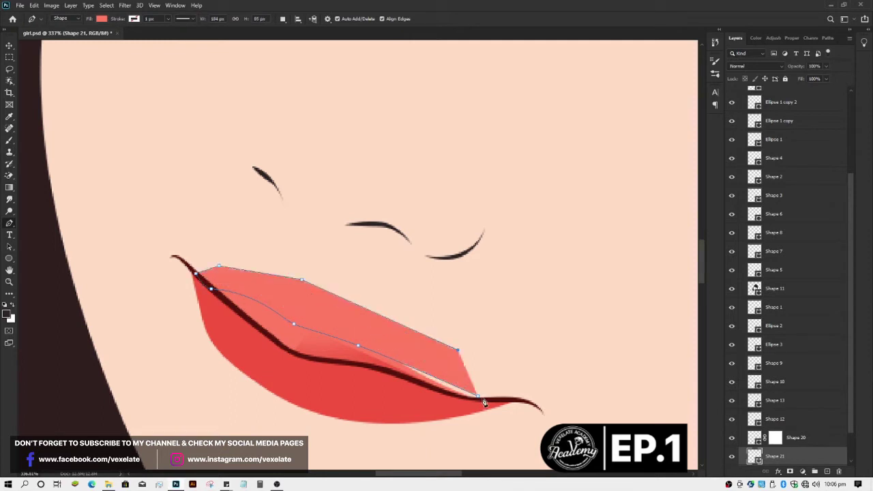
# Step: Select the new highlight shape and clip it to the upper-lip Shape 19
pyautogui.press('v')
pyautogui.click(563, 356)
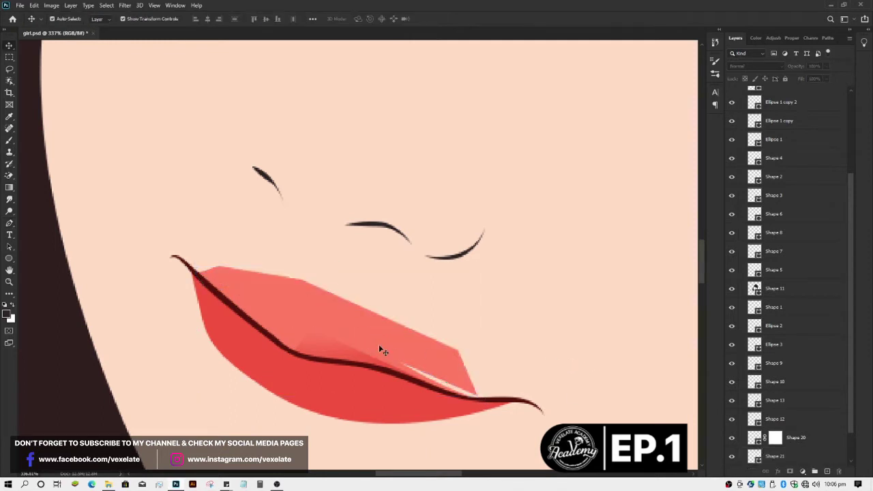
pyautogui.click(382, 350)
pyautogui.scroll(-3, 393, 347)
pyautogui.scroll(-1, 478, 336)
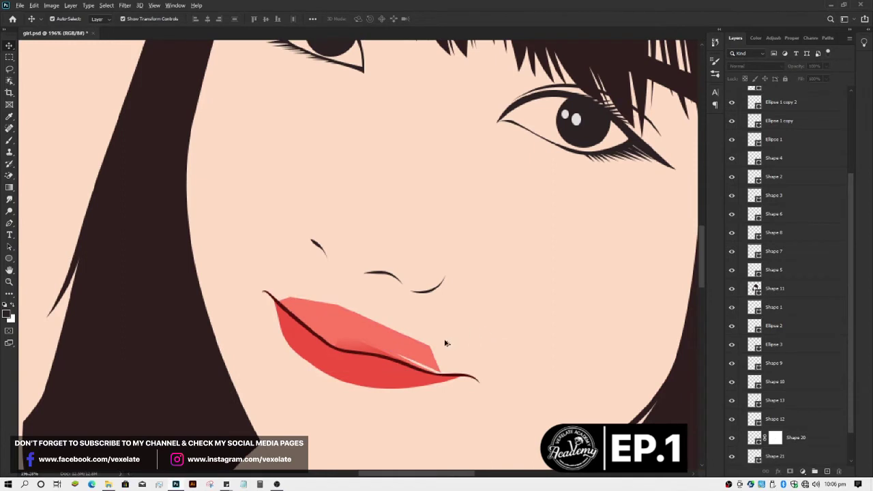
pyautogui.scroll(3, 406, 356)
pyautogui.click(407, 356)
pyautogui.scroll(-1, 409, 362)
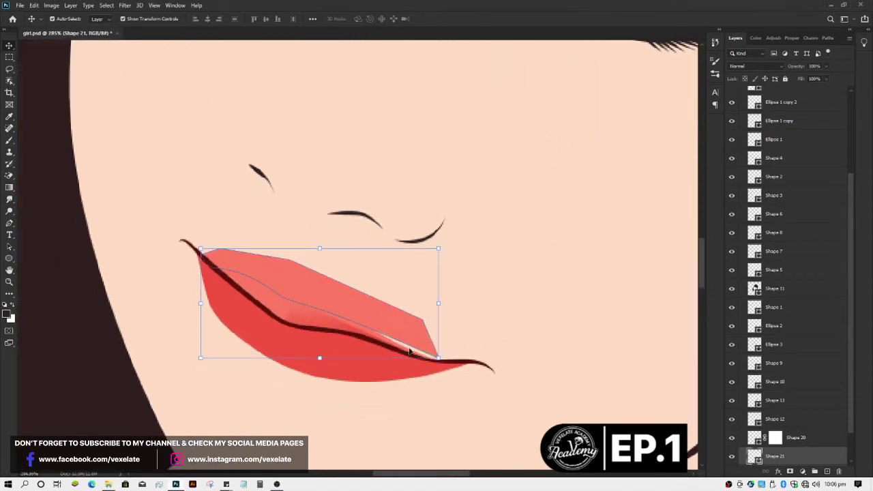
pyautogui.scroll(-1, 746, 387)
pyautogui.scroll(-1, 745, 394)
pyautogui.click(539, 333)
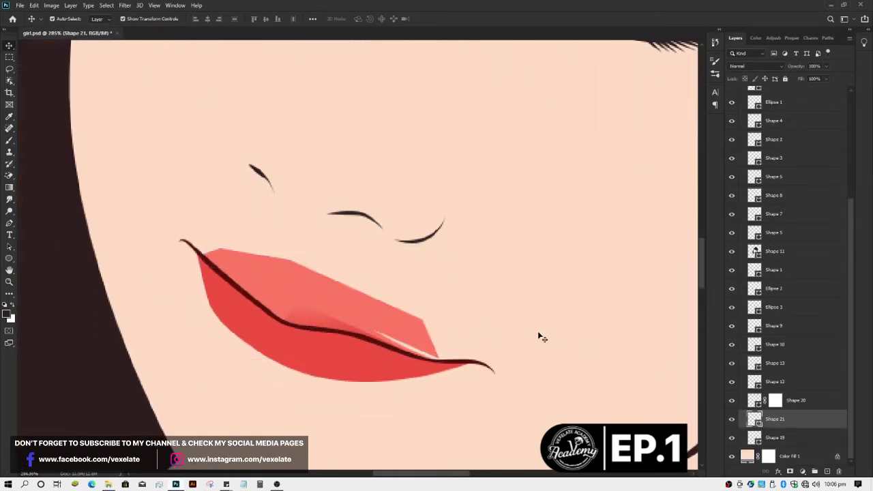
pyautogui.click(423, 337)
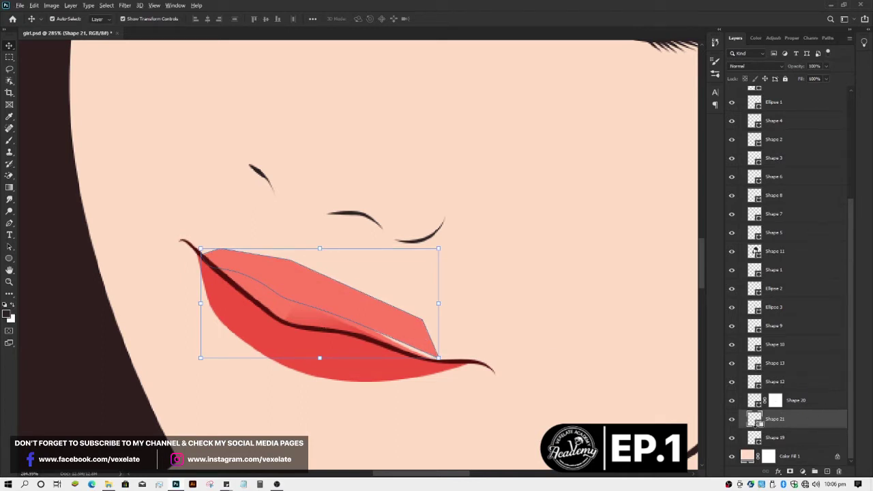
pyautogui.moveTo(756, 420); pyautogui.dragTo(757, 429)
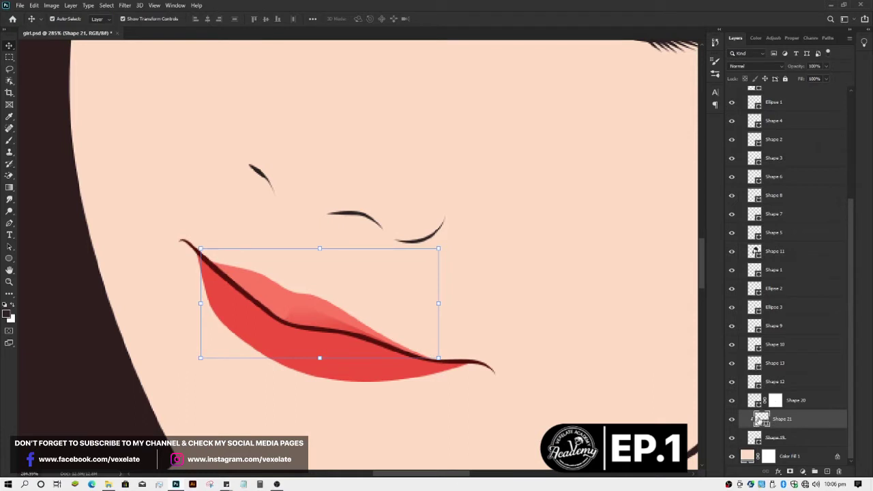
# Step: Fill the clipped highlight Shape 21 with a lighter pink shifted slightly toward orange
pyautogui.doubleClick(759, 419)
pyautogui.moveTo(679, 342); pyautogui.dragTo(672, 318)
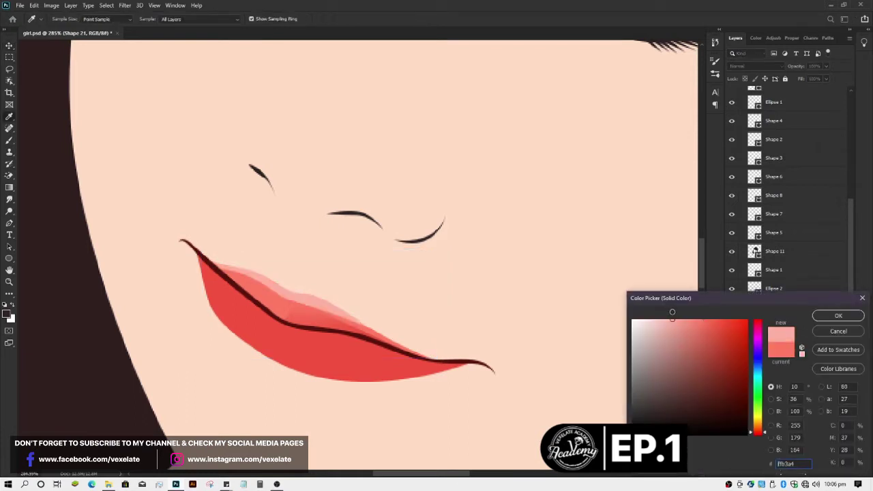
pyautogui.moveTo(755, 432); pyautogui.dragTo(756, 435)
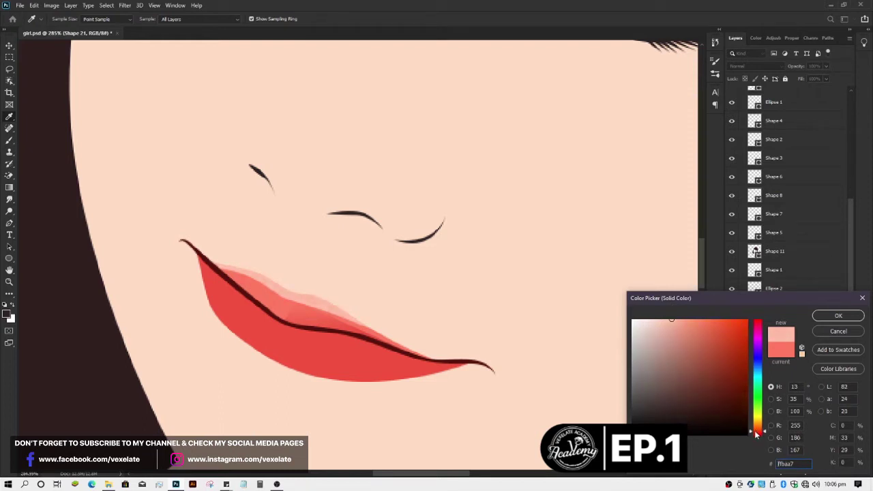
pyautogui.press('Return')
pyautogui.scroll(-3, 604, 305)
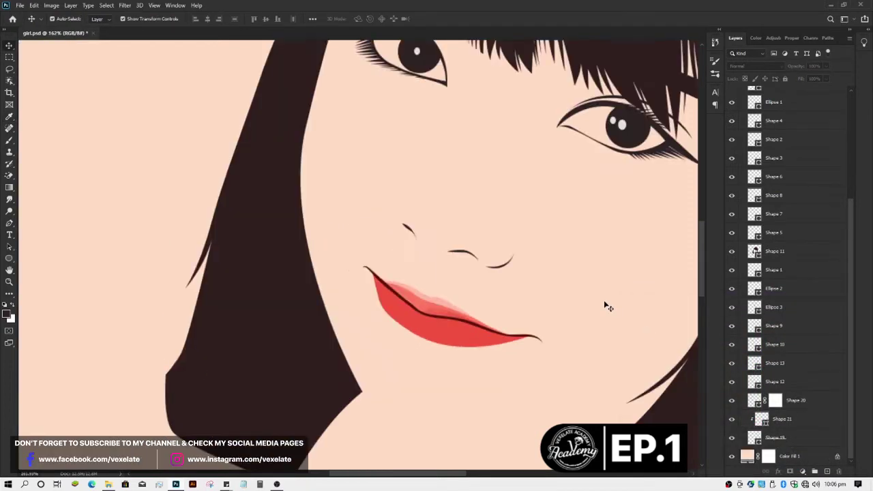
pyautogui.scroll(-2, 605, 306)
pyautogui.scroll(3, 604, 306)
pyautogui.scroll(2, 604, 306)
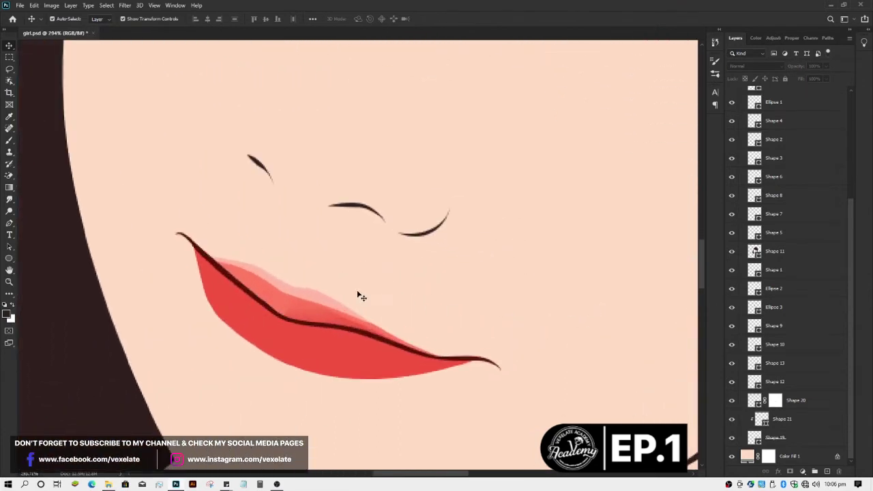
# Step: Add a layer mask to the Shape 21 lip highlight, redoing it after an undo
pyautogui.click(330, 305)
pyautogui.click(790, 471)
pyautogui.press('b')
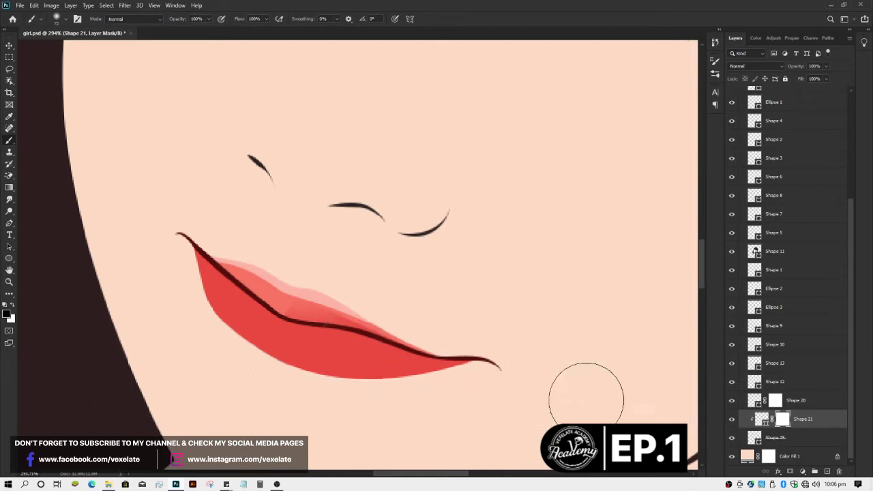
pyautogui.hotkey('ctrl', 'z')
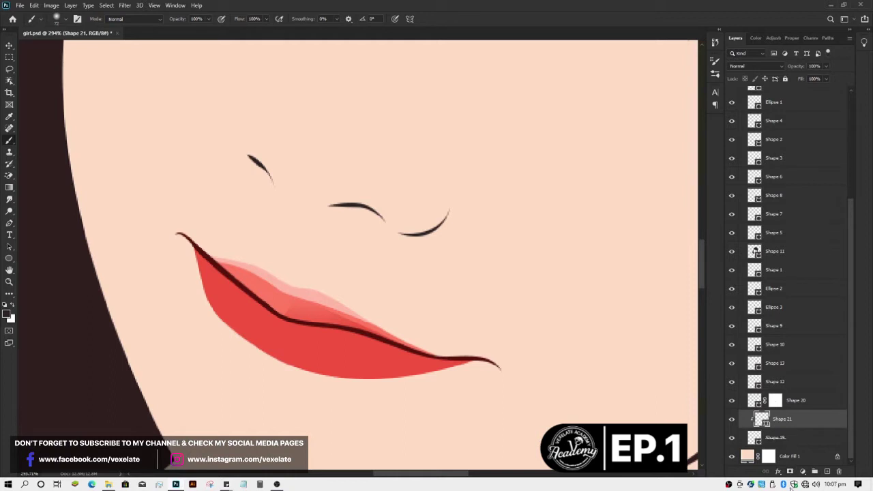
pyautogui.click(792, 472)
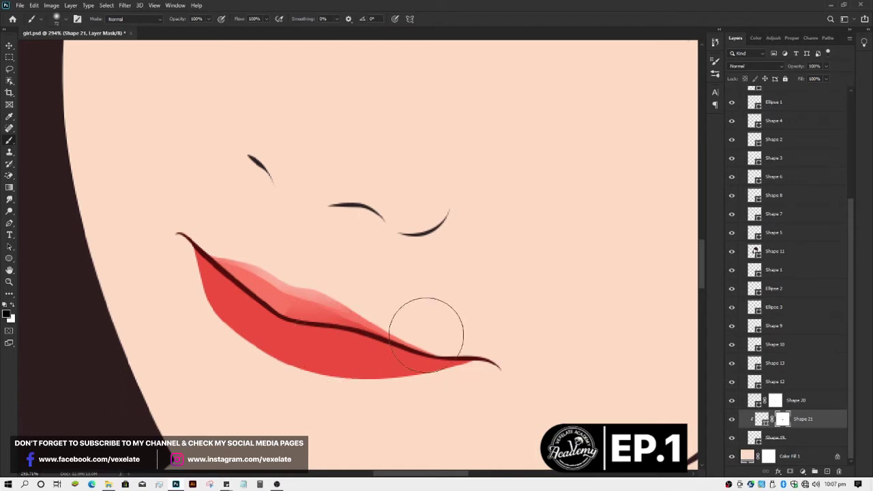
# Step: Return to the Move tool and save the portrait
pyautogui.press('v')
pyautogui.hotkey('ctrl', 's')
pyautogui.scroll(3, 504, 322)
pyautogui.scroll(3, 504, 322)
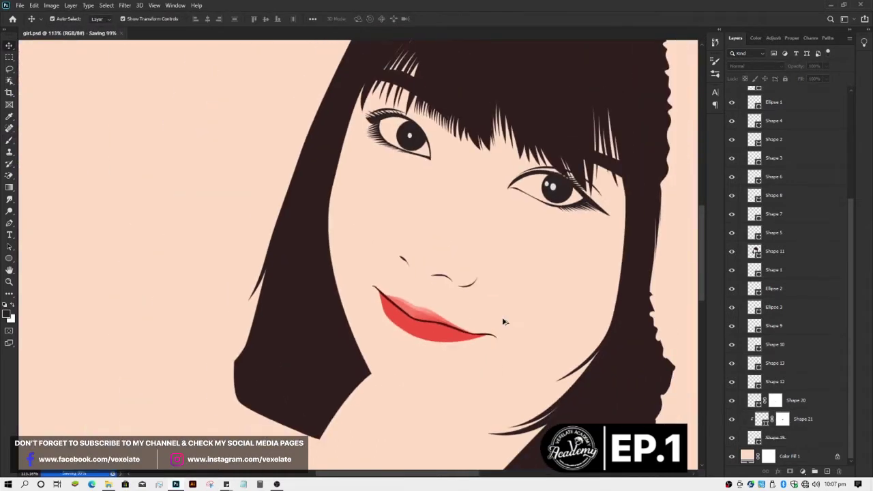
pyautogui.scroll(3, 503, 322)
pyautogui.scroll(2, 458, 318)
# Step: Reselect Shape 21 and target its layer mask for brushing
pyautogui.click(330, 294)
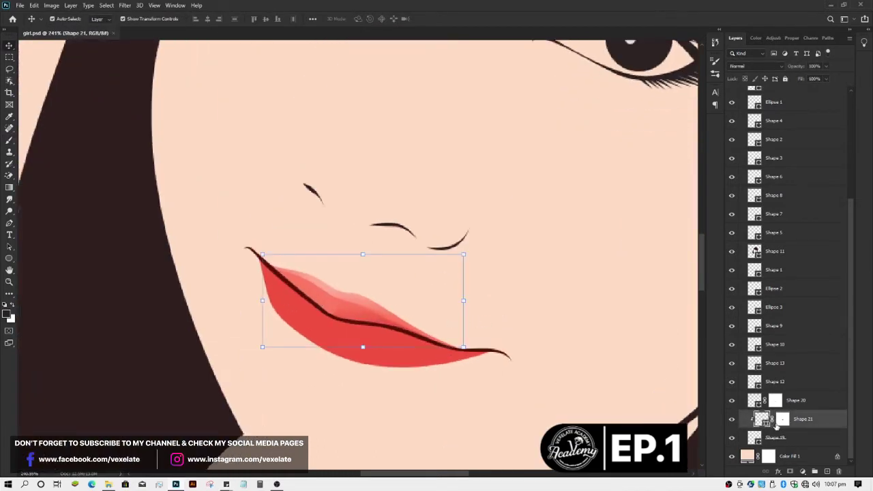
pyautogui.click(782, 419)
pyautogui.press('b')
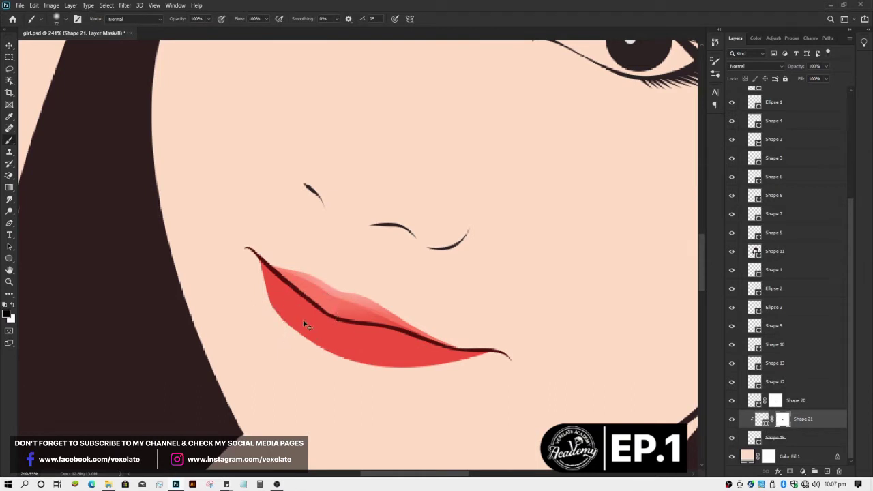
pyautogui.press('v')
pyautogui.click(471, 294)
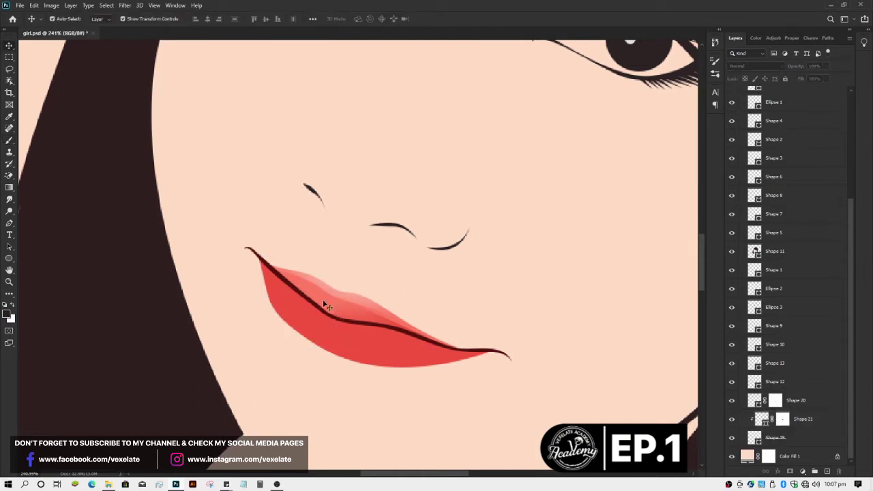
pyautogui.click(327, 307)
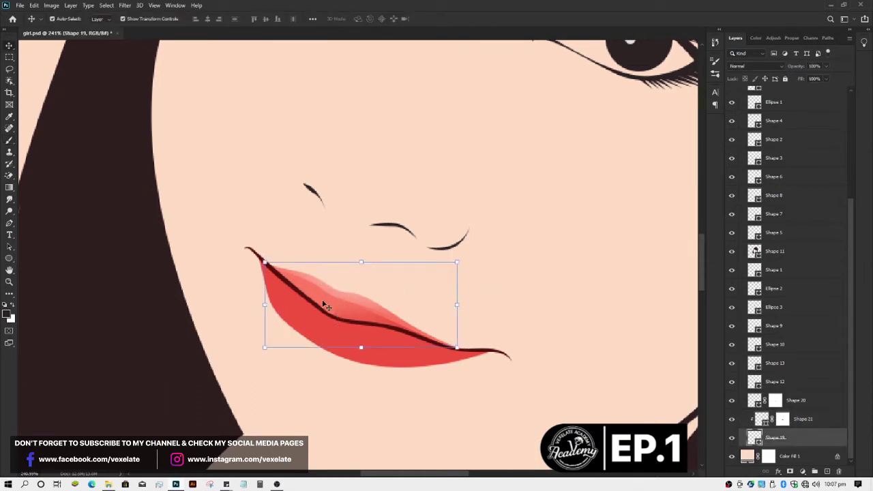
pyautogui.click(782, 419)
# Step: Leave the mask brush, fit the whole portrait on screen and return to the Move tool
pyautogui.press('b')
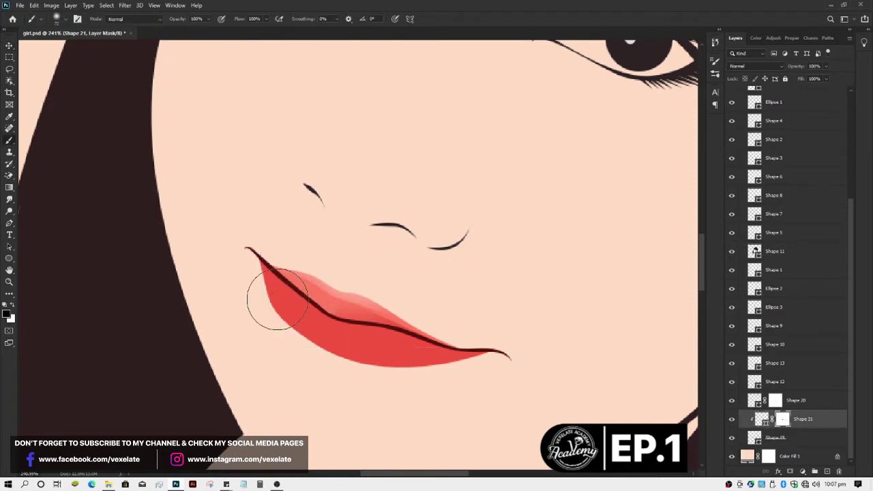
pyautogui.hotkey('ctrl', '0')
pyautogui.press('v')
pyautogui.scroll(5, 321, 312)
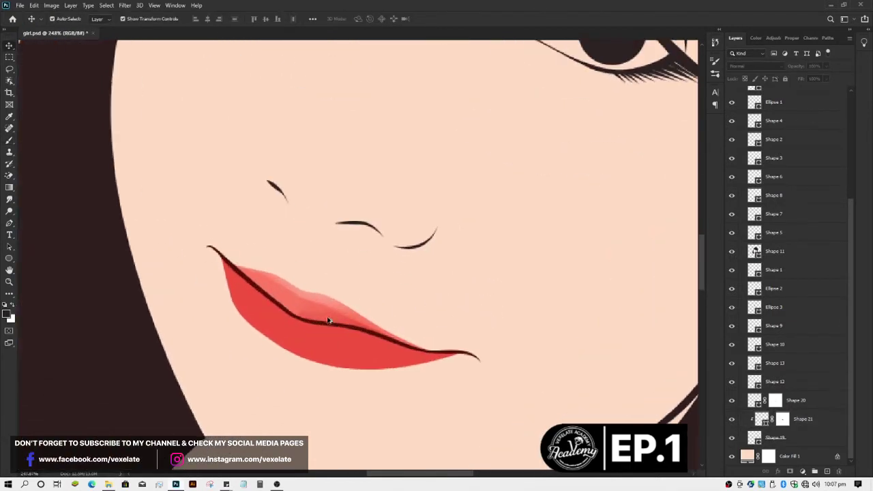
# Step: Recolour the upper-lip Shape 19 fill to the lighter coral red ff7c62
pyautogui.click(280, 301)
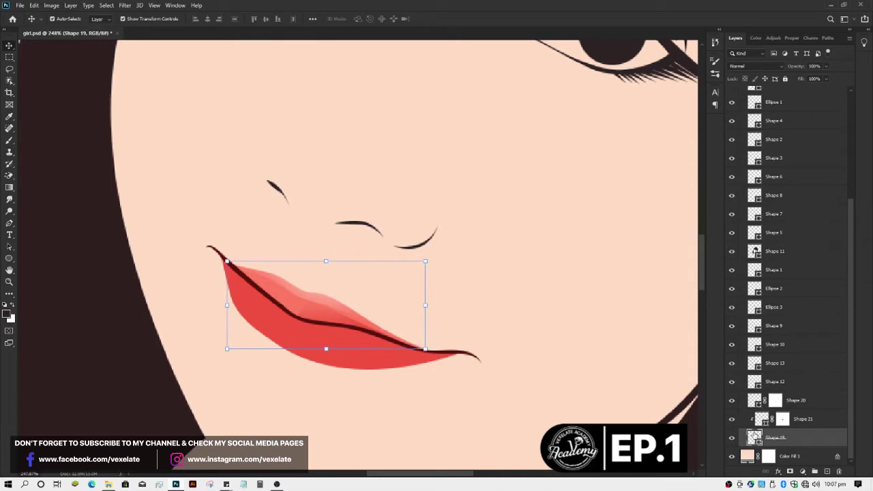
pyautogui.doubleClick(754, 438)
pyautogui.click(314, 298)
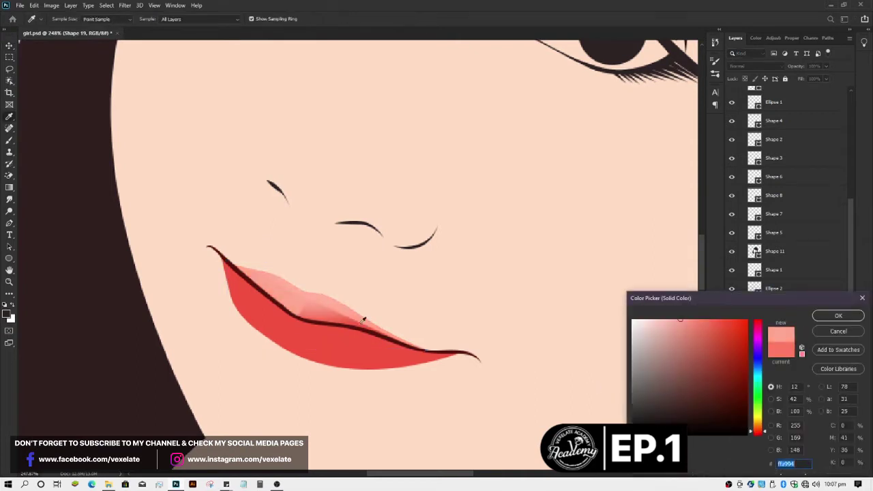
pyautogui.click(700, 319)
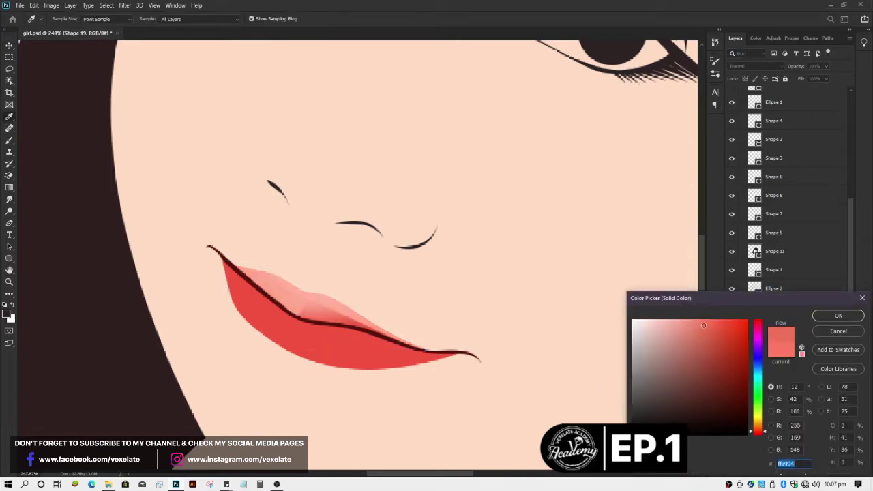
pyautogui.click(709, 318)
pyautogui.moveTo(754, 430); pyautogui.dragTo(758, 435)
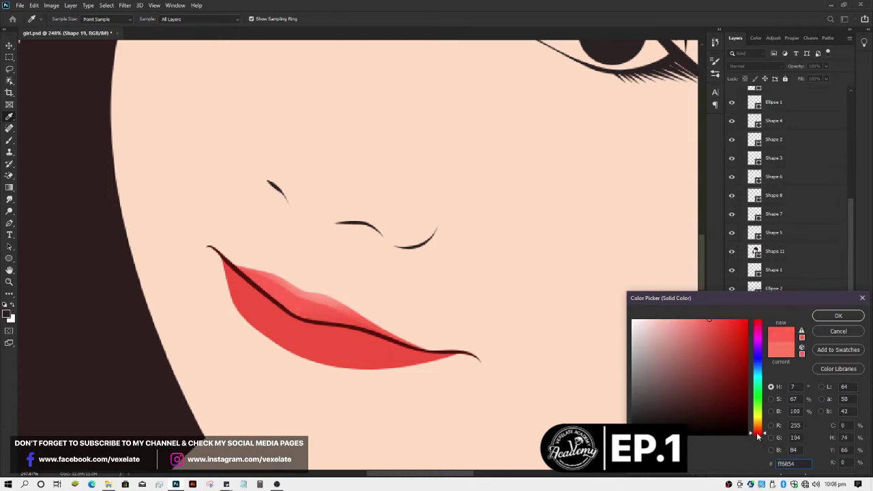
pyautogui.moveTo(727, 337); pyautogui.dragTo(710, 326)
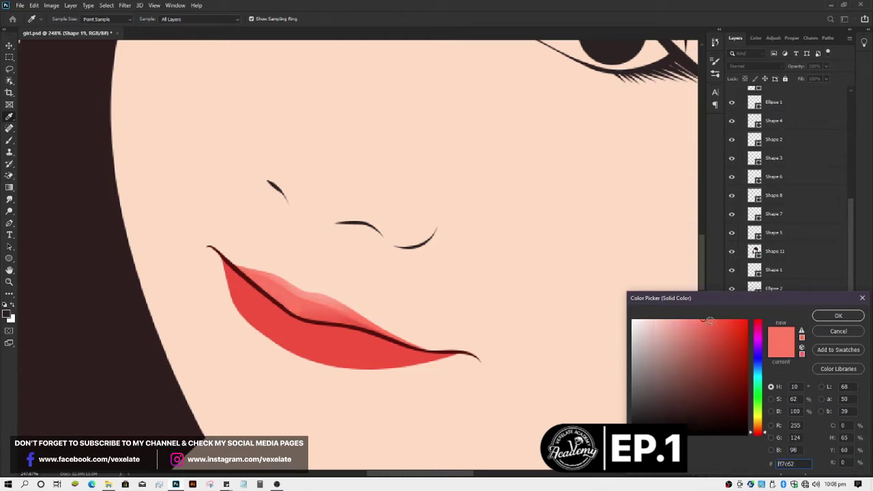
pyautogui.click(838, 315)
pyautogui.hotkey('ctrl', '0')
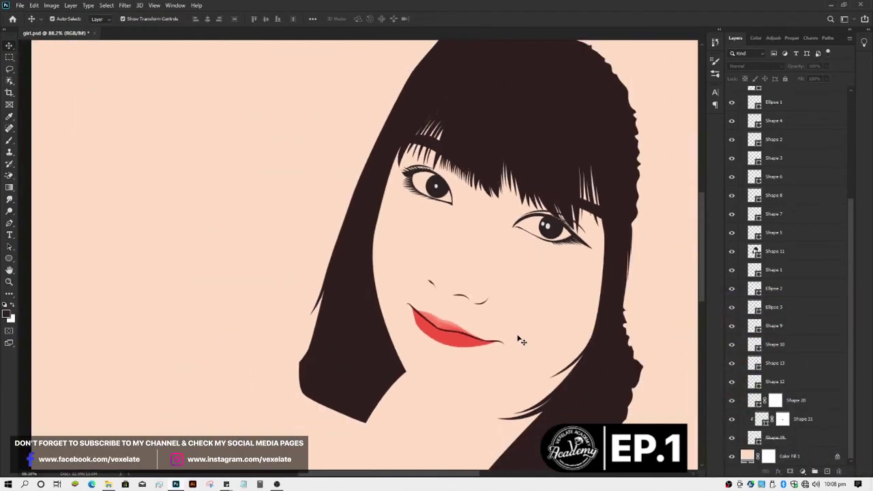
# Step: Save the document and pan the portrait view left
pyautogui.hotkey('ctrl', 's')
pyautogui.press('space')
pyautogui.moveTo(515, 314); pyautogui.dragTo(391, 312)
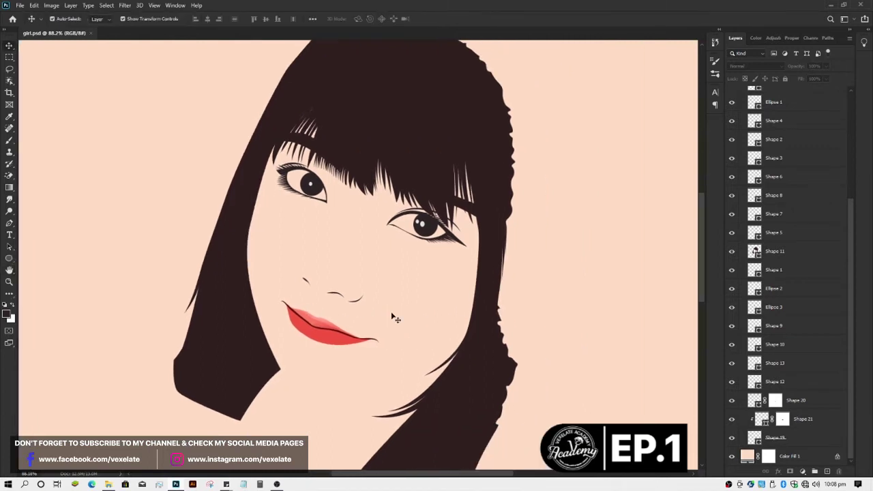
# Step: Zoom in on the lips and select the lips Shape 18
pyautogui.scroll(-1, 394, 318)
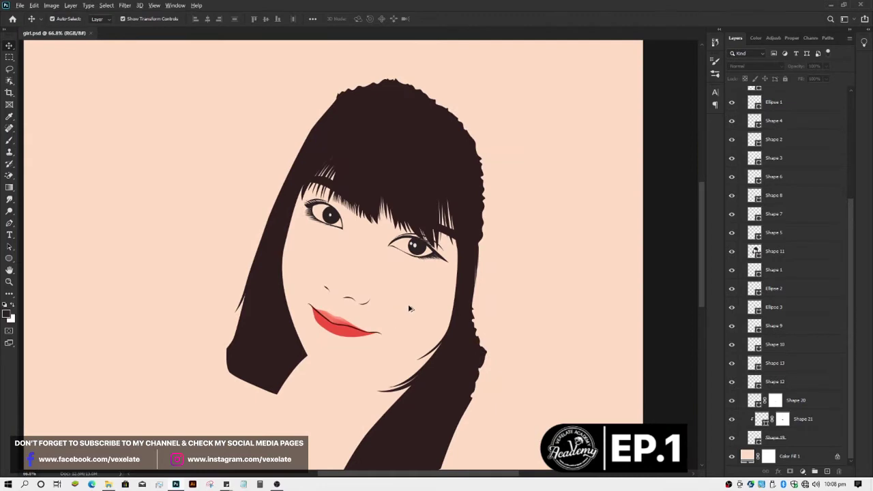
pyautogui.scroll(2, 408, 304)
pyautogui.scroll(1, 402, 286)
pyautogui.scroll(-1, 407, 289)
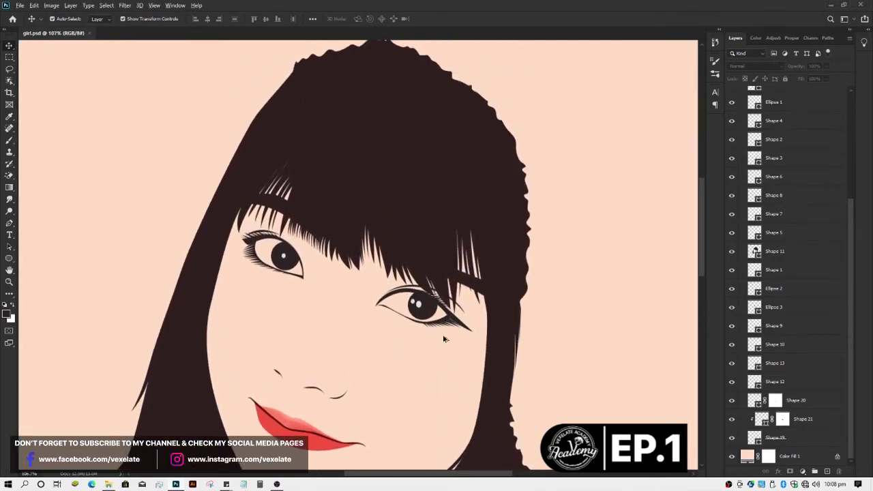
pyautogui.scroll(2, 413, 293)
pyautogui.scroll(-1, 442, 339)
pyautogui.scroll(-1, 440, 337)
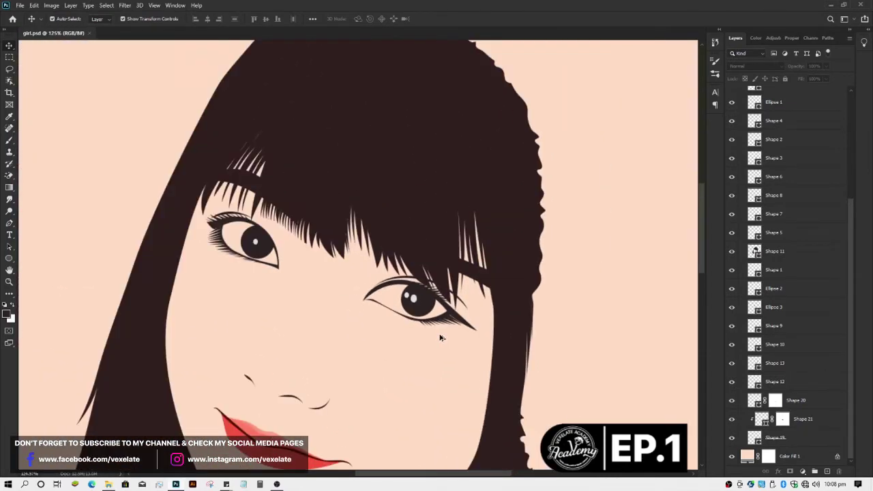
pyautogui.scroll(-1, 402, 348)
pyautogui.scroll(1, 273, 375)
pyautogui.scroll(1, 283, 394)
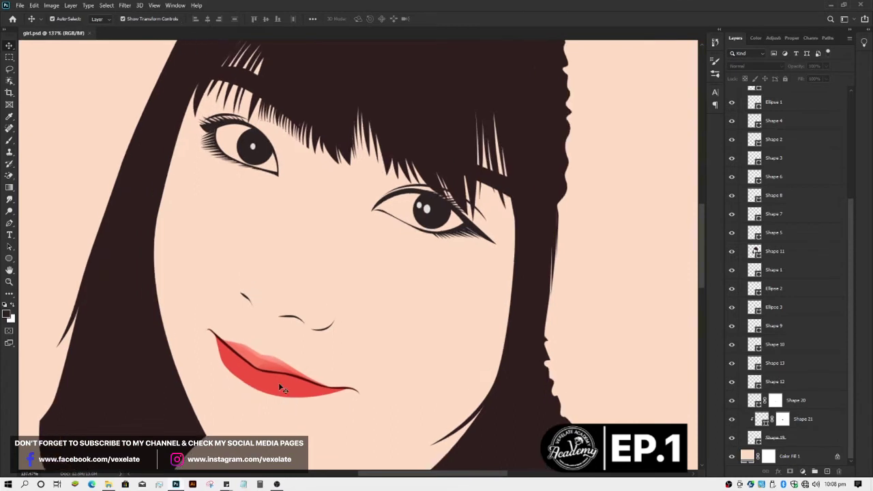
pyautogui.click(279, 387)
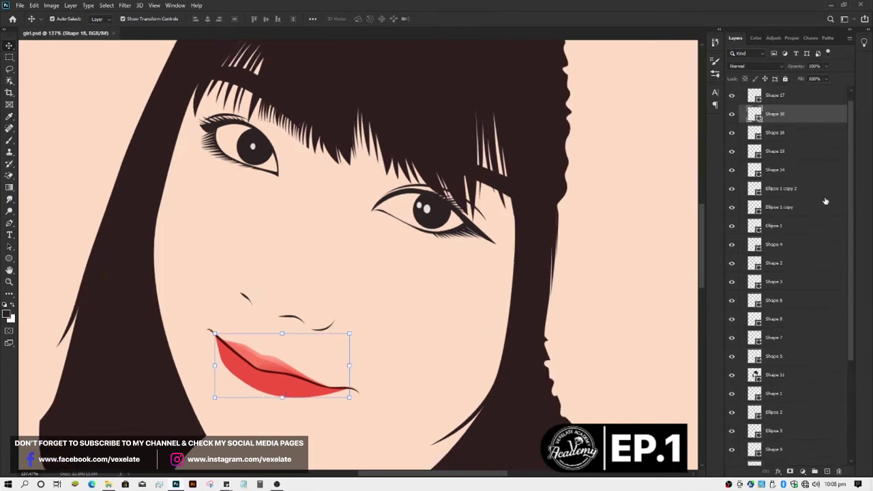
pyautogui.scroll(2, 795, 159)
# Step: Toggle the reference photo to compare, leave it shown, and reselect lips Shape 18
pyautogui.click(730, 97)
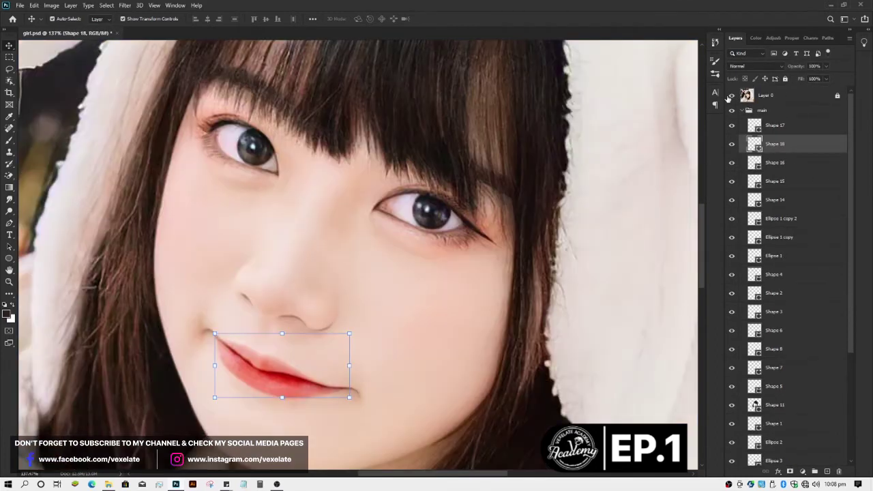
pyautogui.click(730, 97)
pyautogui.click(730, 96)
pyautogui.scroll(3, 237, 382)
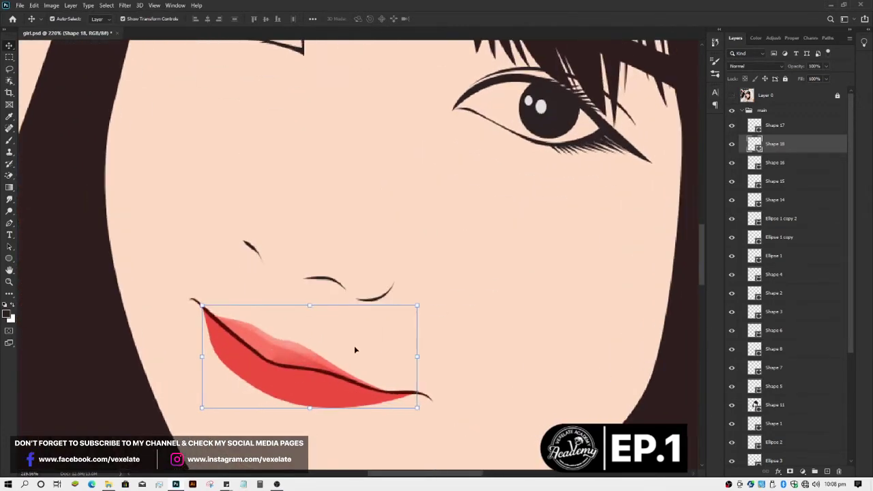
pyautogui.click(355, 350)
pyautogui.click(730, 97)
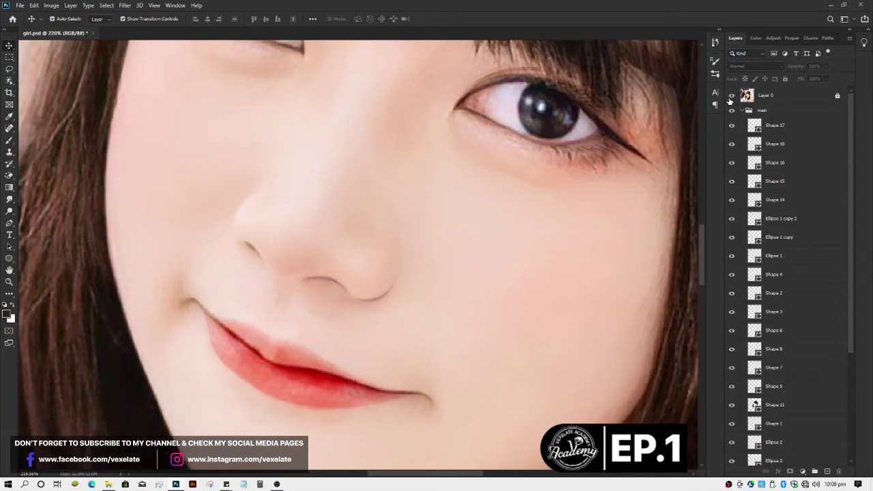
pyautogui.scroll(2, 312, 399)
pyautogui.click(308, 403)
pyautogui.scroll(-1, 307, 404)
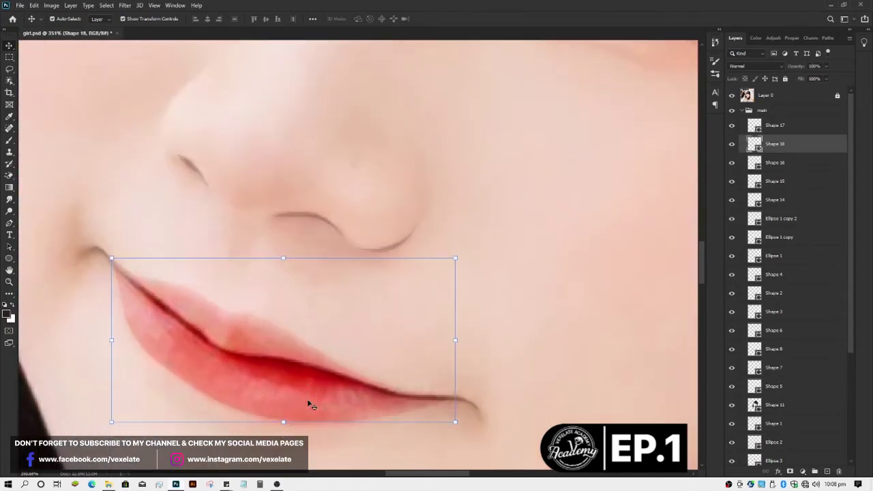
pyautogui.scroll(2, 308, 403)
# Step: Start a Pen path from the right lip corner along the lower lip to the left corner
pyautogui.press('p')
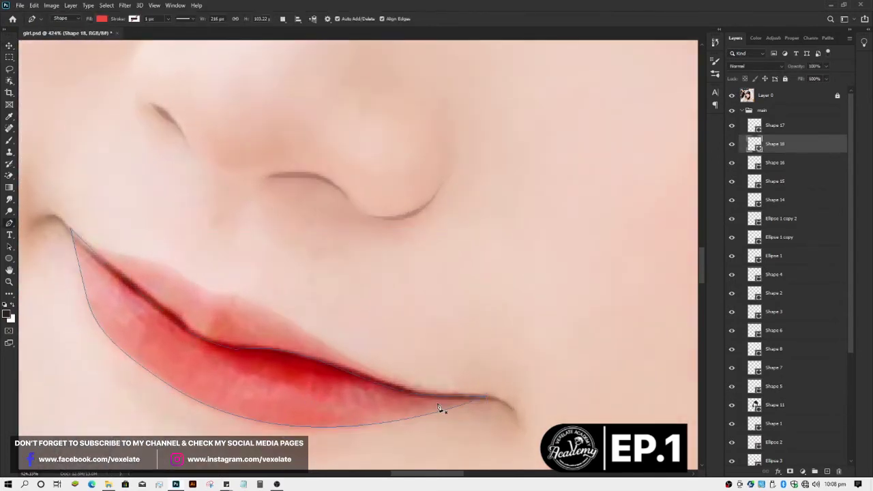
pyautogui.click(483, 398)
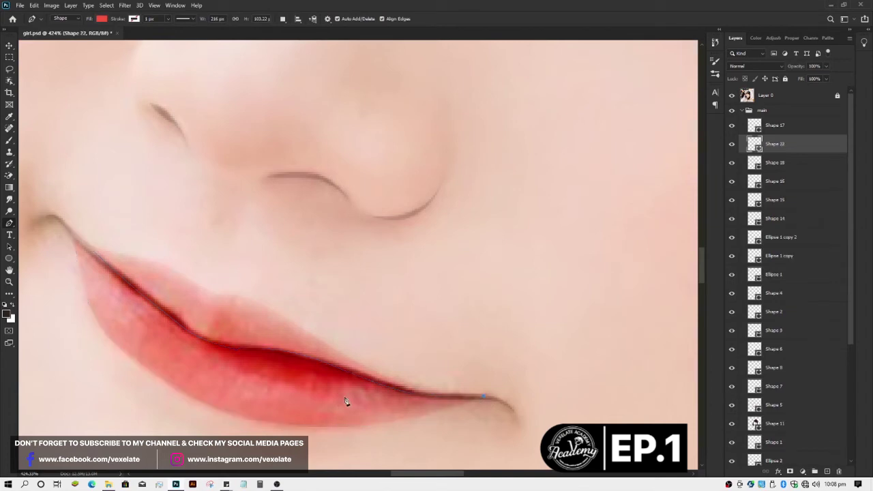
pyautogui.moveTo(374, 394); pyautogui.dragTo(269, 383)
pyautogui.click(251, 383)
pyautogui.click(219, 369)
pyautogui.click(103, 262)
pyautogui.click(107, 269)
# Step: Adjust the left-corner curve and close the path along the mouth line as Shape 22
pyautogui.moveTo(75, 212); pyautogui.dragTo(76, 208)
pyautogui.moveTo(104, 263); pyautogui.dragTo(107, 270)
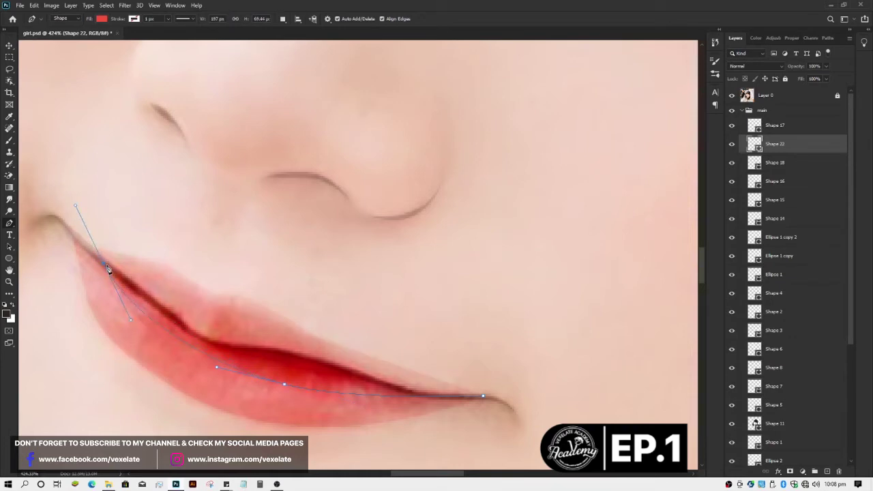
pyautogui.keyDown('alt'); pyautogui.click(104, 264); pyautogui.keyUp('alt')
pyautogui.moveTo(229, 346); pyautogui.dragTo(255, 349)
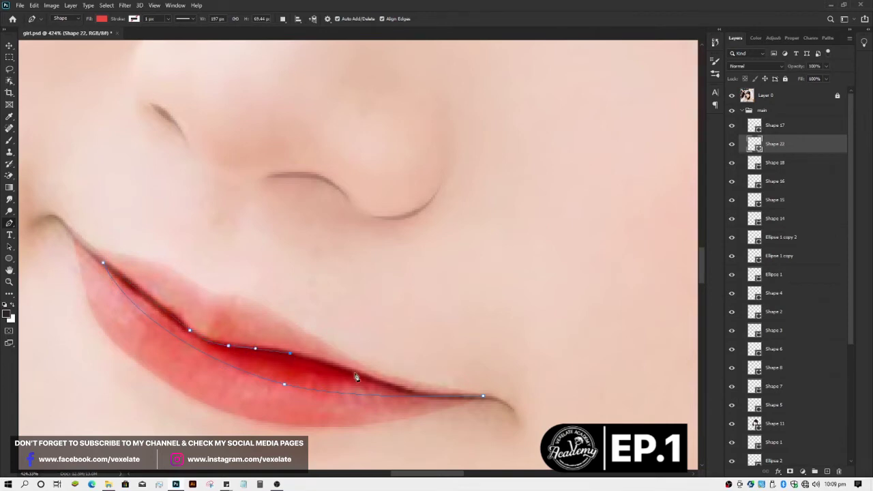
pyautogui.moveTo(353, 373); pyautogui.dragTo(387, 387)
pyautogui.click(483, 398)
pyautogui.press('Return')
pyautogui.press('v')
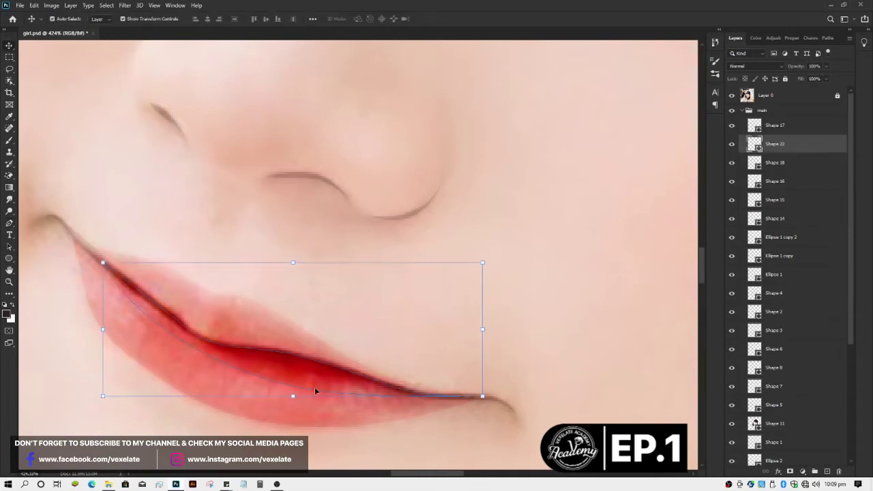
pyautogui.scroll(-2, 320, 382)
pyautogui.scroll(-2, 362, 372)
# Step: Hide the reference photo and fill Shape 22 with a darker red
pyautogui.click(732, 96)
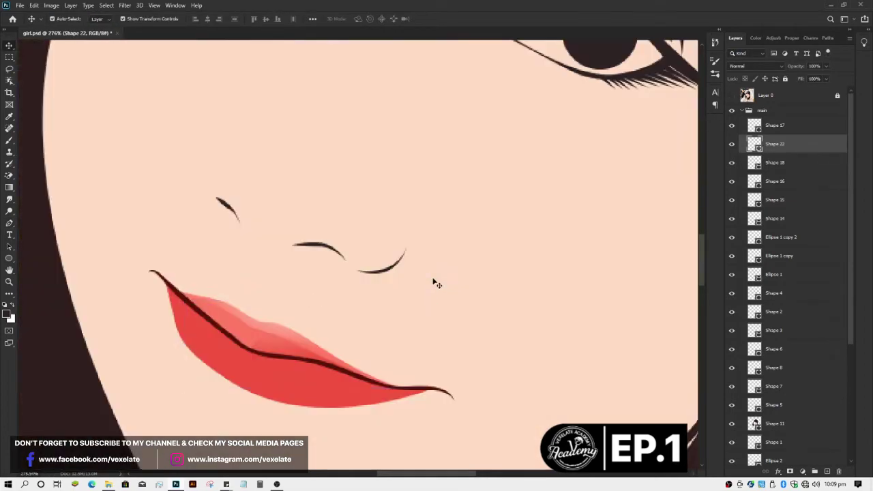
pyautogui.scroll(-3, 306, 370)
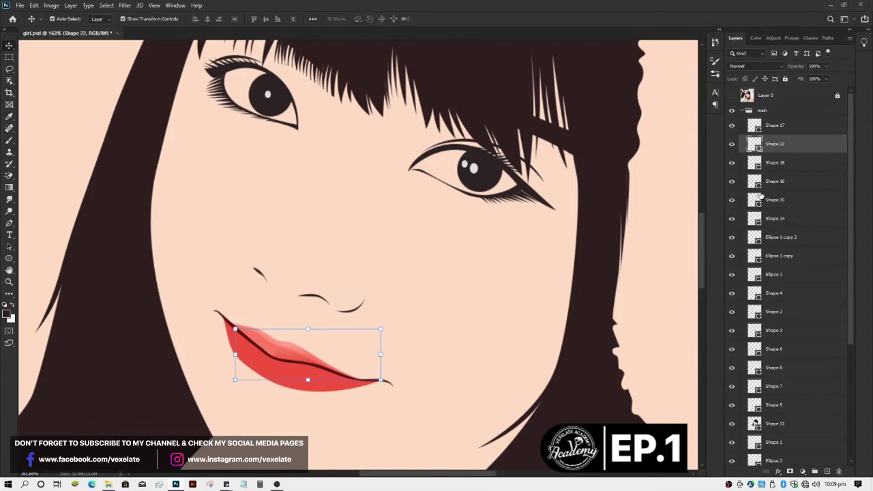
pyautogui.doubleClick(753, 145)
pyautogui.click(729, 351)
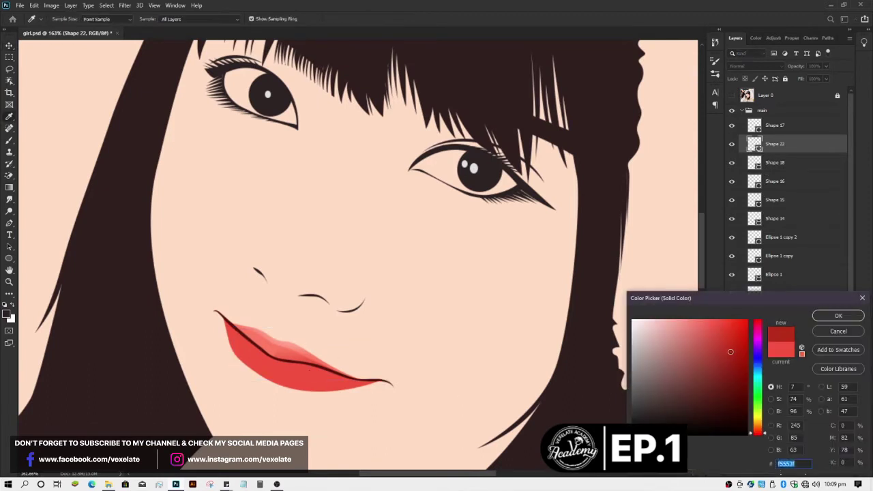
pyautogui.click(727, 355)
pyautogui.click(758, 434)
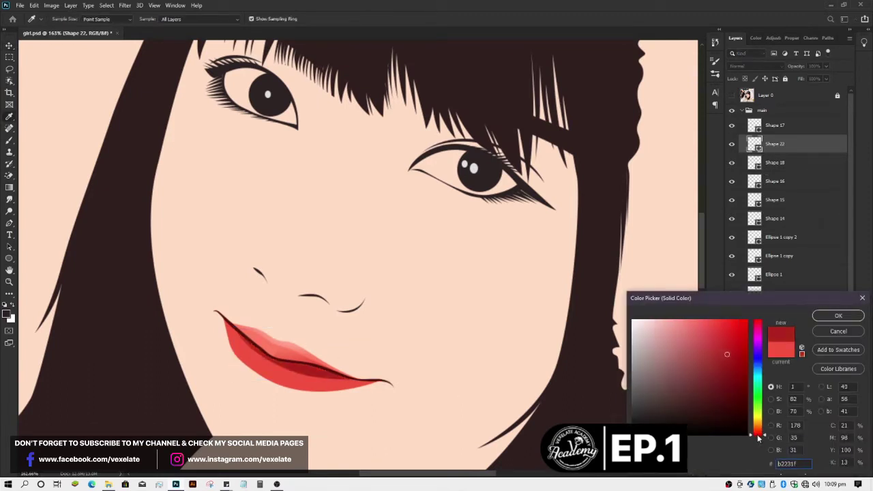
pyautogui.moveTo(728, 364); pyautogui.dragTo(727, 350)
pyautogui.press('Return')
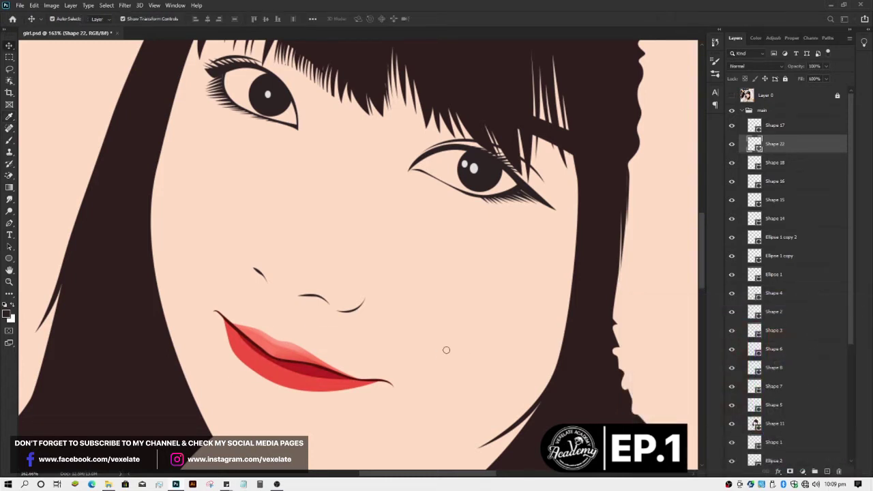
# Step: Add a layer mask to Shape 22 and resize the Brush for softening it
pyautogui.press('v')
pyautogui.scroll(2, 402, 366)
pyautogui.click(305, 379)
pyautogui.scroll(-1, 305, 378)
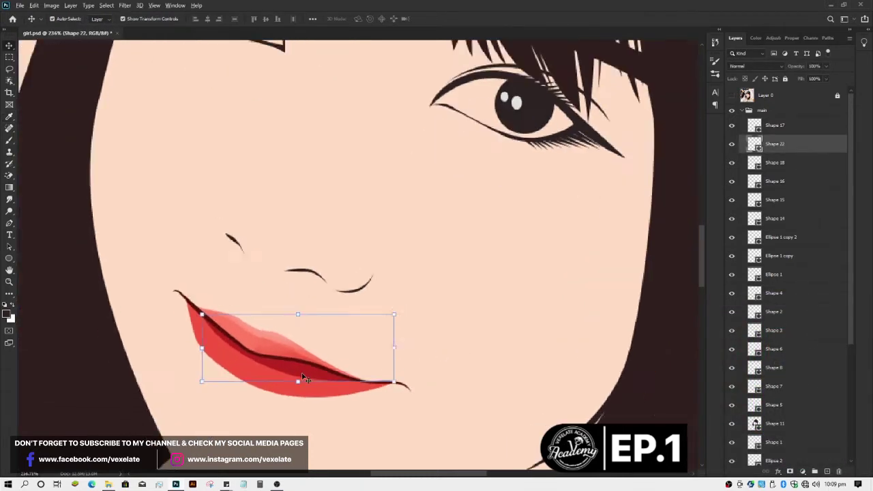
pyautogui.scroll(-1, 305, 379)
pyautogui.click(803, 472)
pyautogui.press('b')
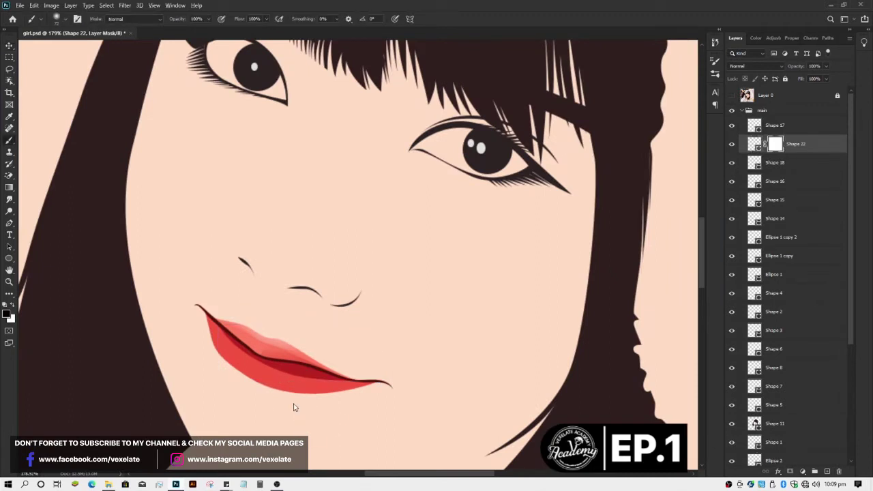
pyautogui.press(']')
pyautogui.press(']')
pyautogui.press(']')
pyautogui.scroll(1, 287, 410)
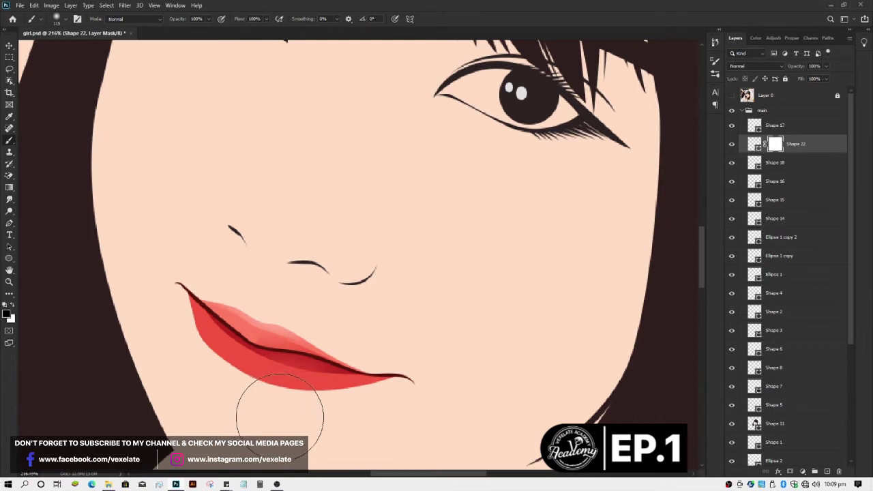
pyautogui.press('[')
pyautogui.press('[')
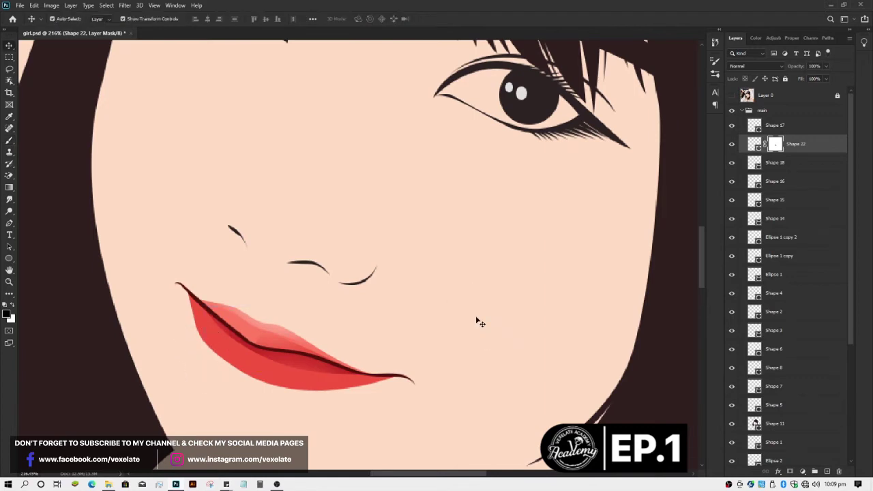
pyautogui.scroll(-3, 446, 333)
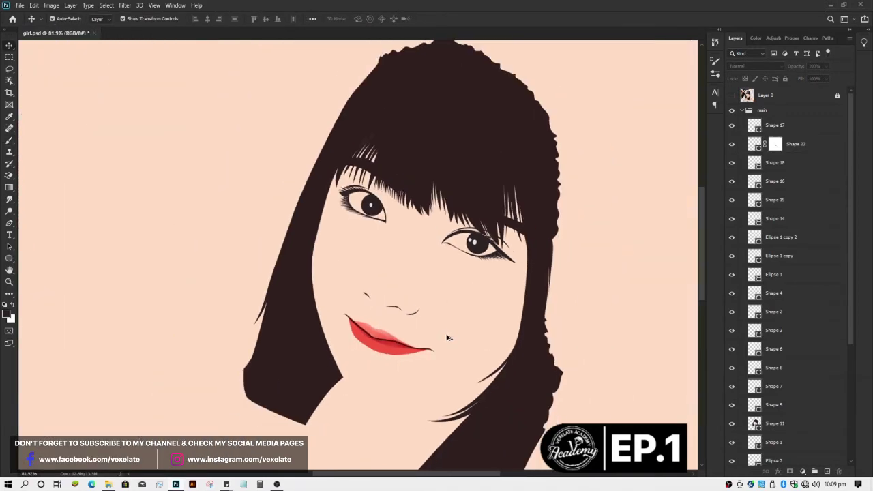
pyautogui.scroll(4, 348, 377)
pyautogui.click(345, 375)
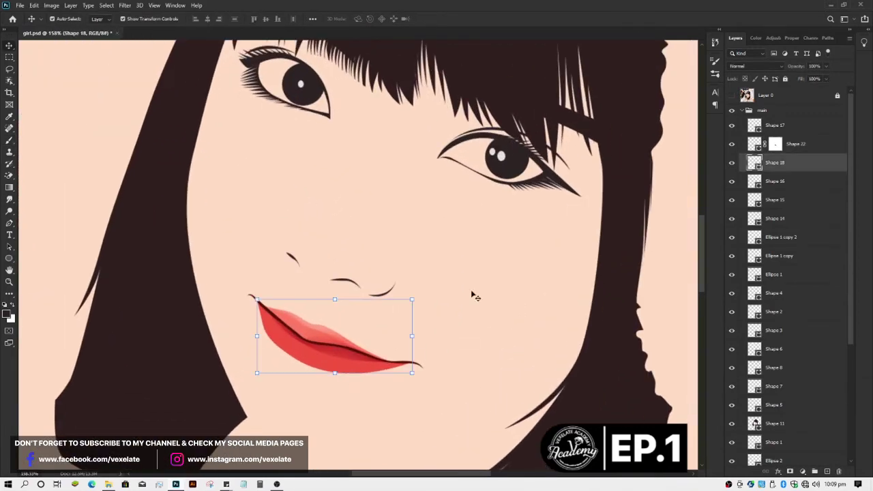
pyautogui.click(730, 97)
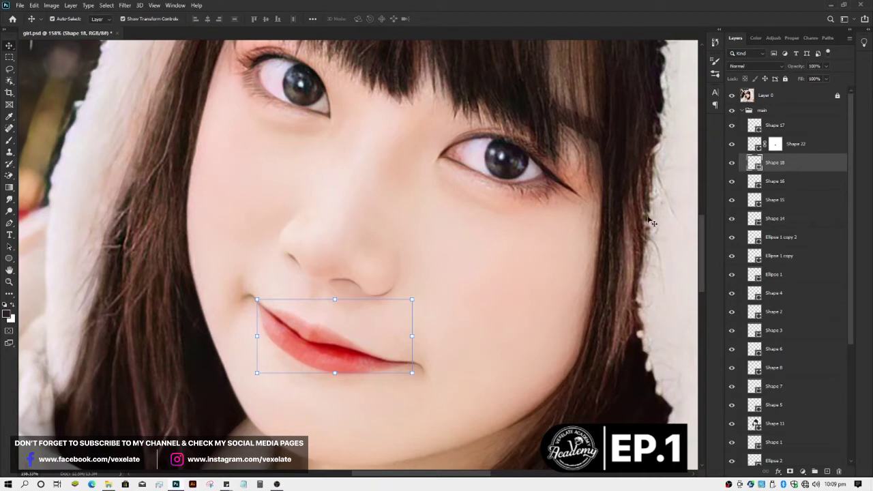
pyautogui.click(490, 299)
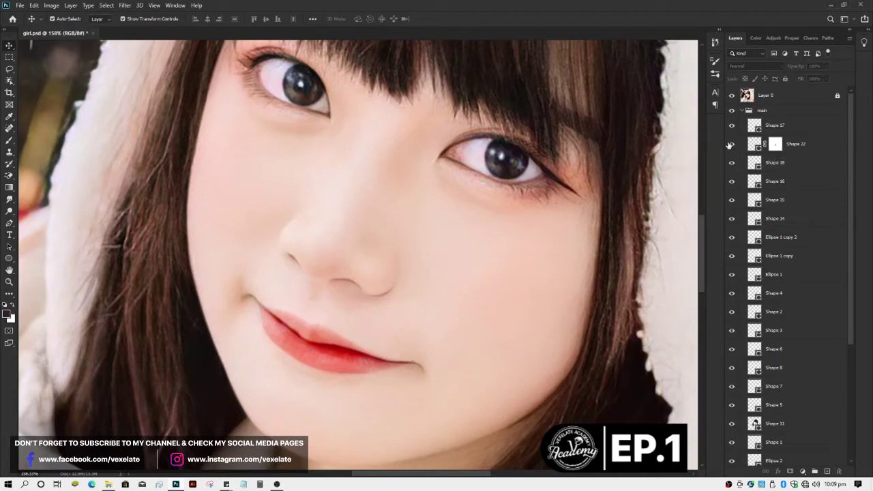
pyautogui.click(732, 95)
pyautogui.click(350, 373)
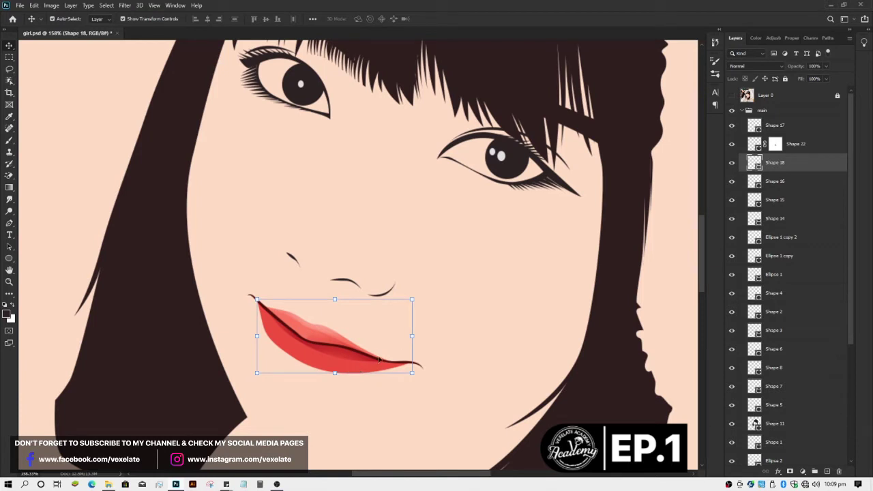
pyautogui.click(444, 346)
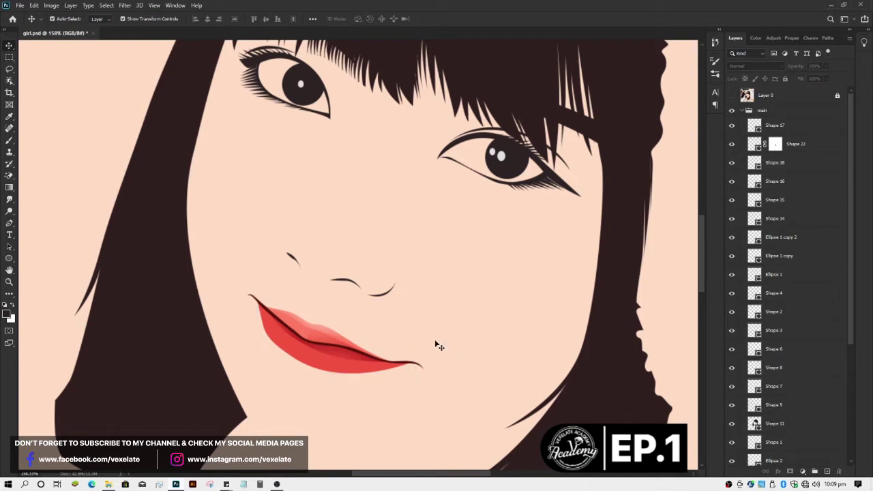
pyautogui.click(362, 369)
pyautogui.scroll(-2, 360, 369)
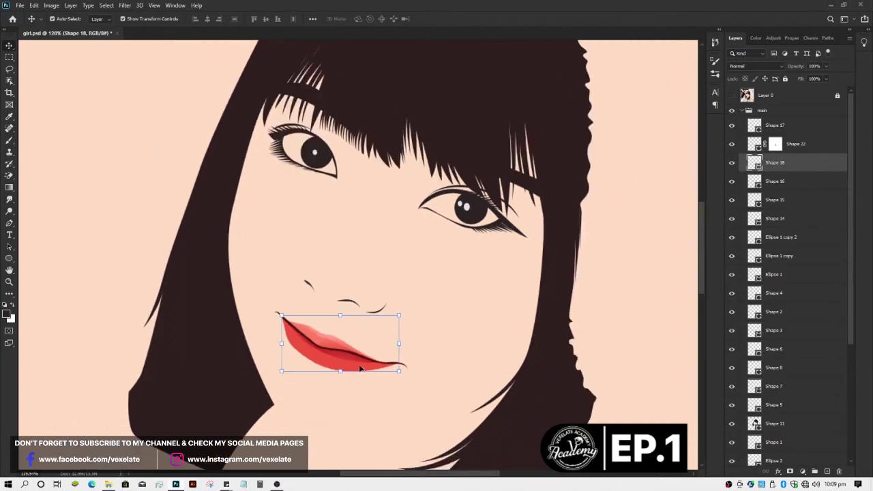
pyautogui.scroll(2, 360, 369)
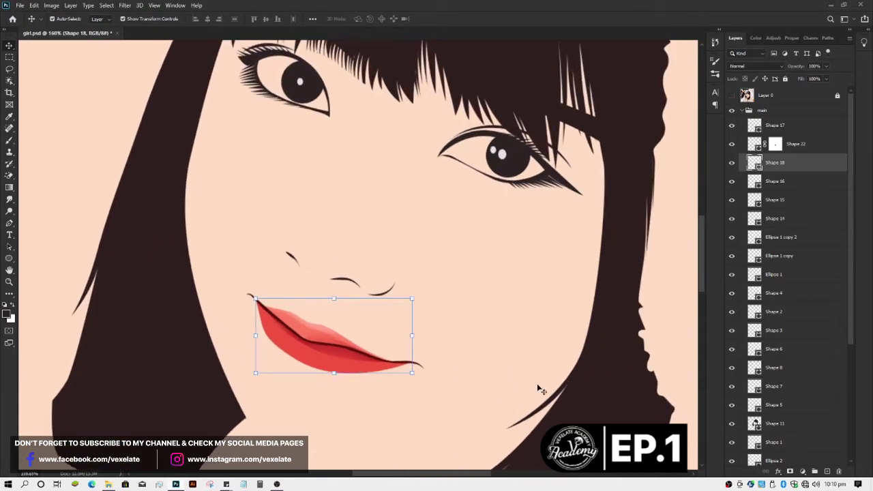
# Step: Add a new Layer 1 above Shape 18 and clip it to the lips
pyautogui.click(827, 471)
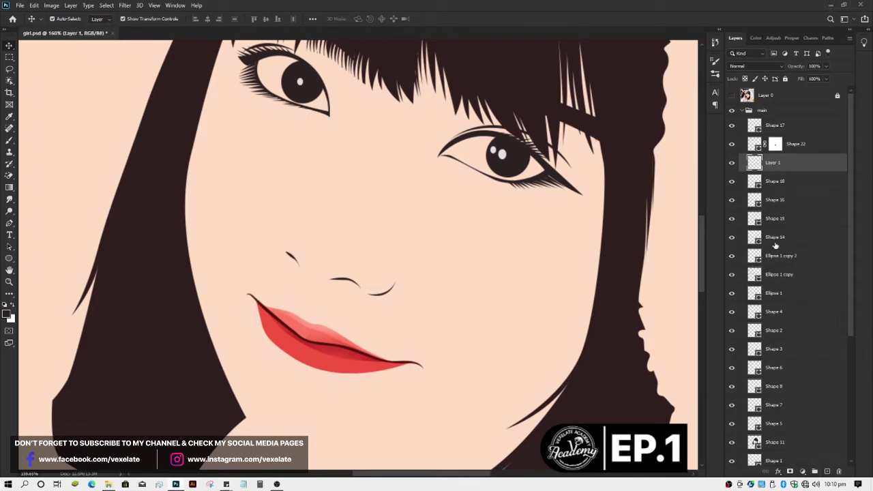
pyautogui.click(353, 369)
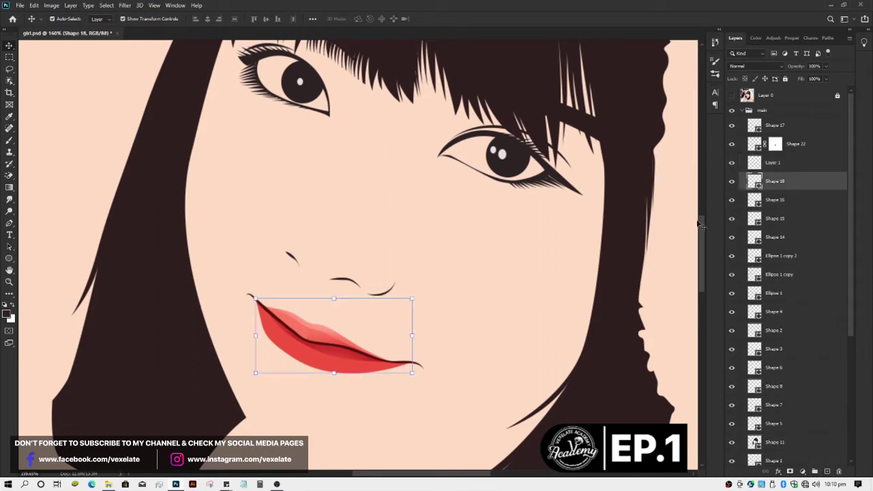
pyautogui.click(777, 167)
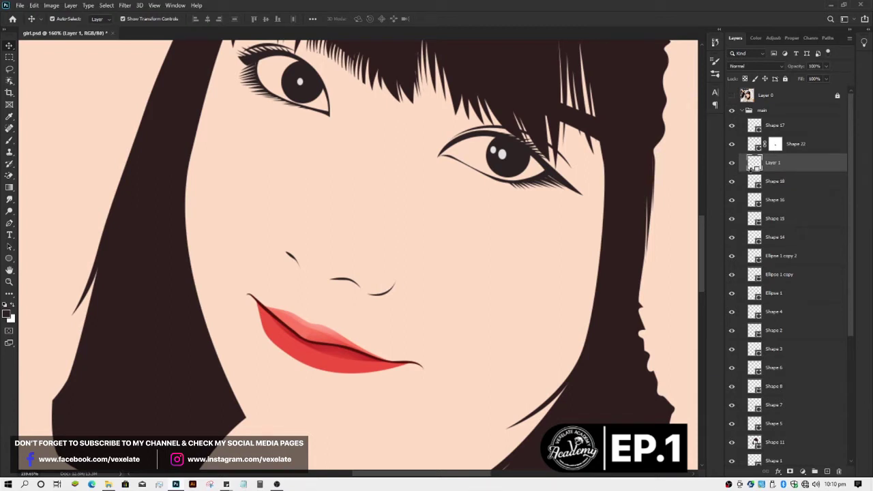
pyautogui.moveTo(753, 167); pyautogui.dragTo(762, 175)
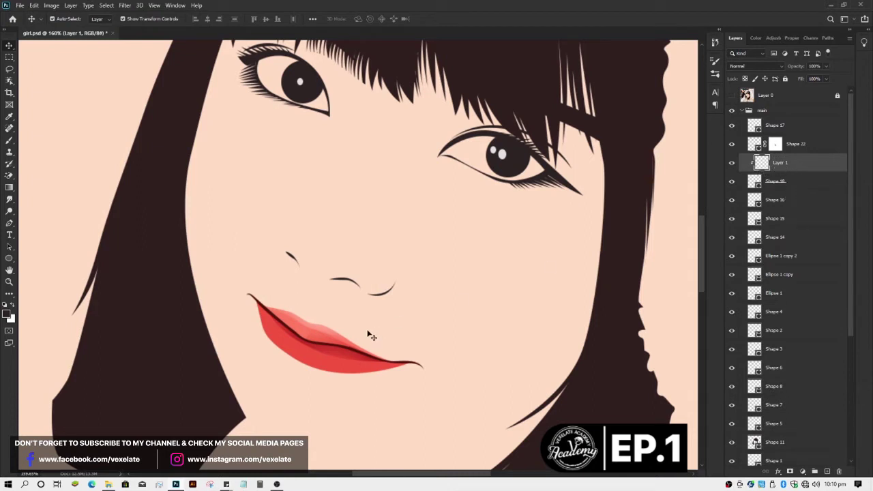
# Step: Eyedrop the upper lip's pink and ready the Brush to paint on Layer 1
pyautogui.click(318, 334)
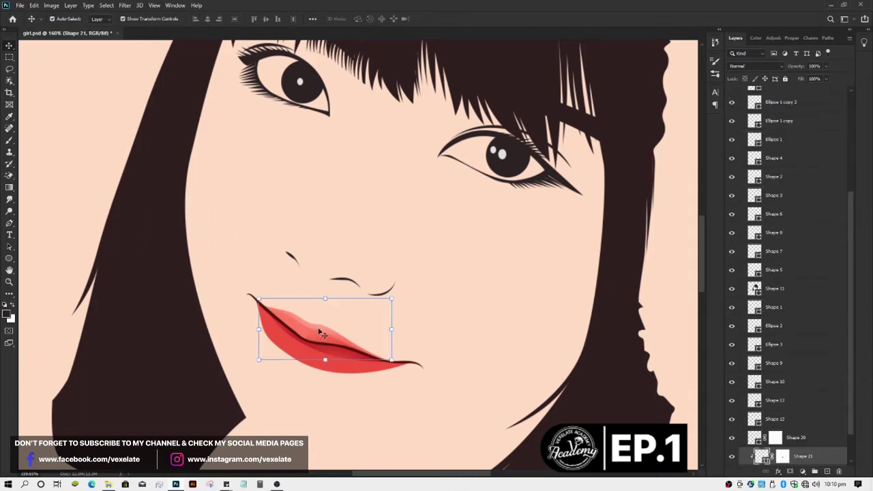
pyautogui.click(299, 350)
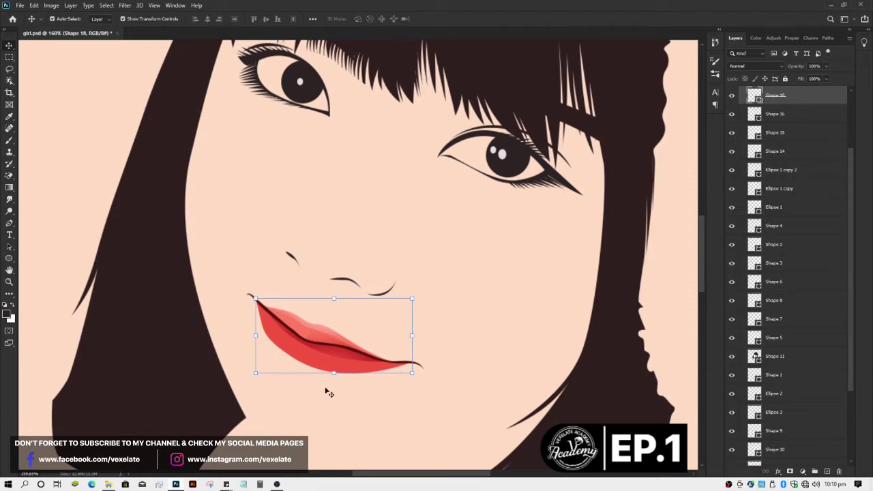
pyautogui.press('i')
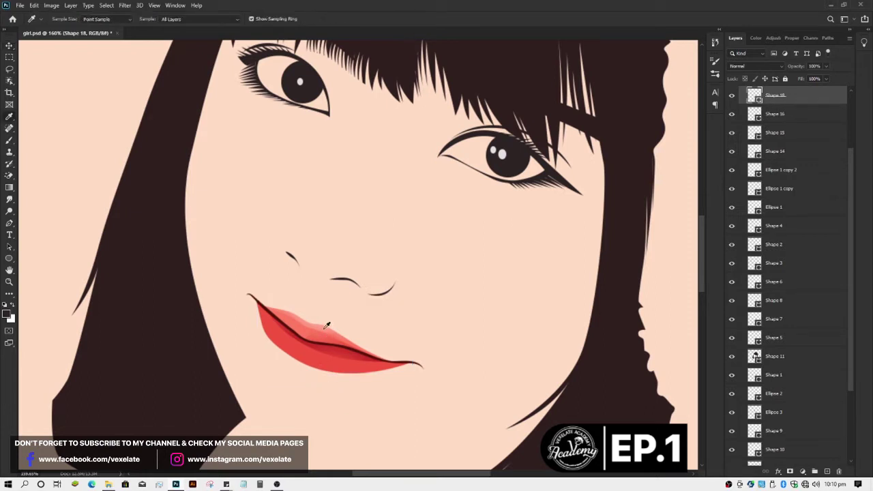
pyautogui.click(324, 326)
pyautogui.press('b')
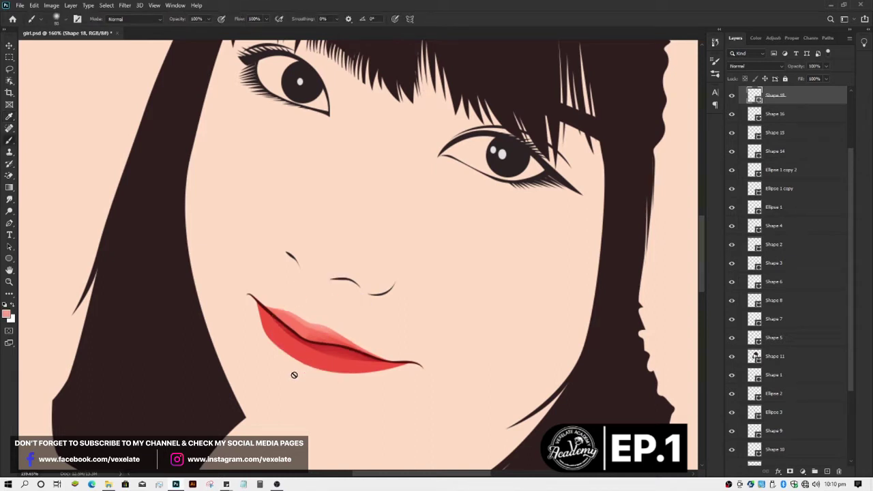
pyautogui.scroll(1, 771, 150)
pyautogui.click(785, 135)
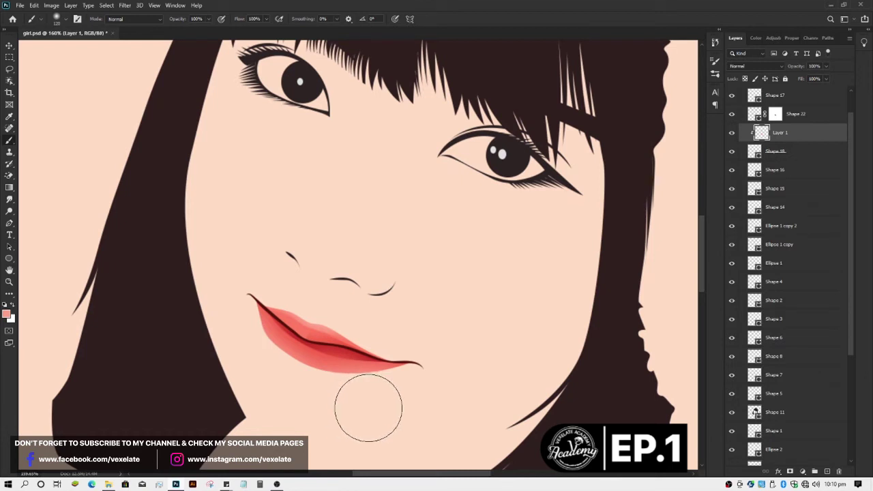
# Step: With the Move tool, select the pink highlight painted on Layer 1
pyautogui.press('v')
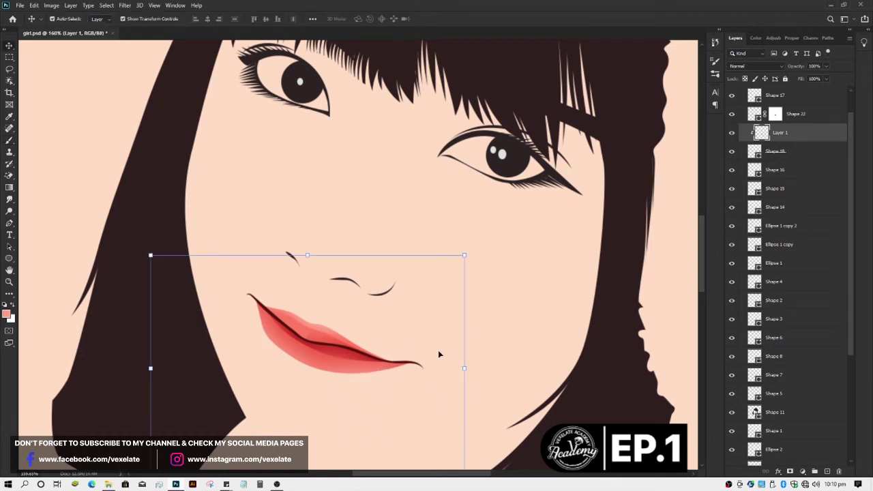
pyautogui.click(425, 349)
pyautogui.scroll(-3, 426, 349)
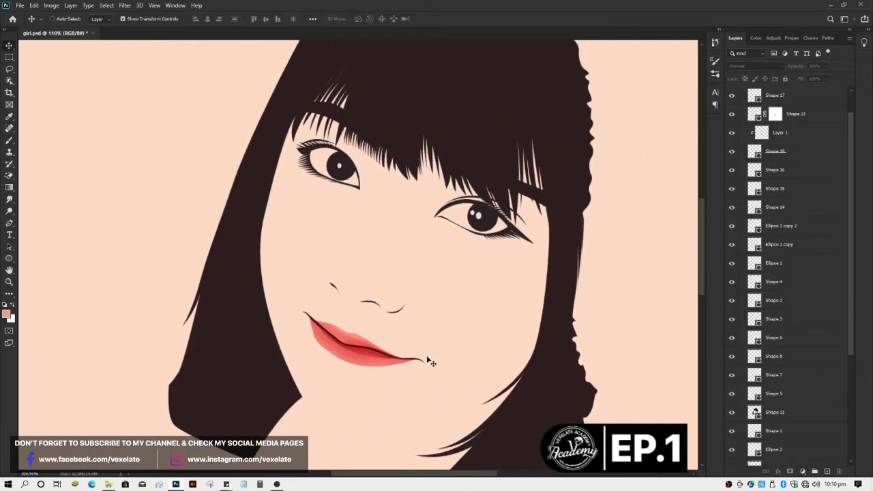
pyautogui.scroll(-2, 428, 362)
pyautogui.scroll(-1, 429, 365)
pyautogui.scroll(1, 426, 373)
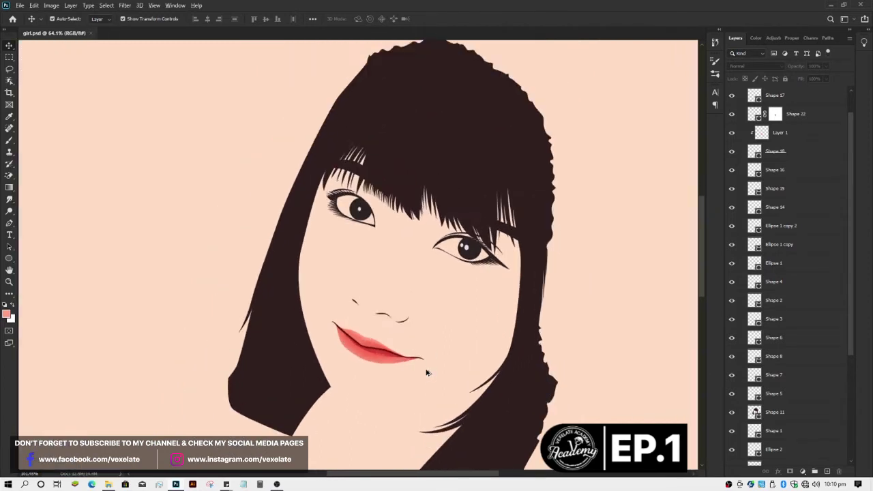
pyautogui.scroll(1, 345, 369)
pyautogui.scroll(1, 354, 366)
pyautogui.scroll(1, 355, 355)
pyautogui.click(353, 352)
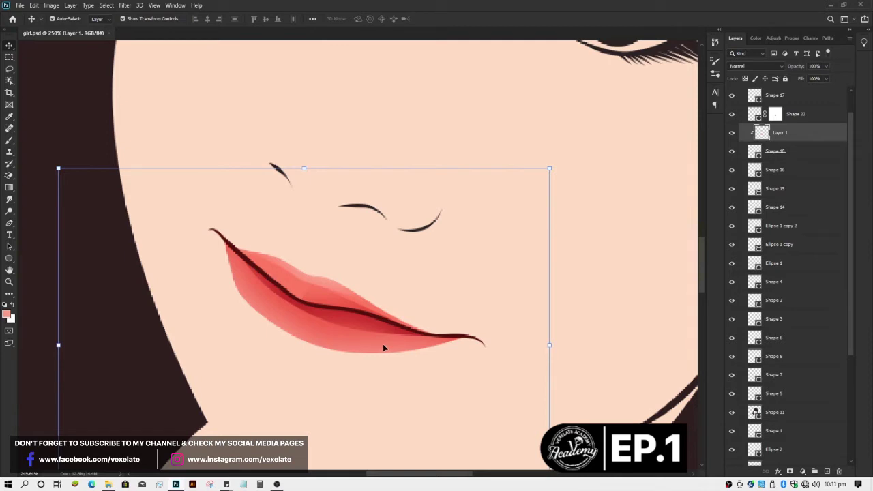
# Step: Switch to the Pen tool at the lip corner, briefly showing then hiding the Layer 0 reference photo
pyautogui.press('p')
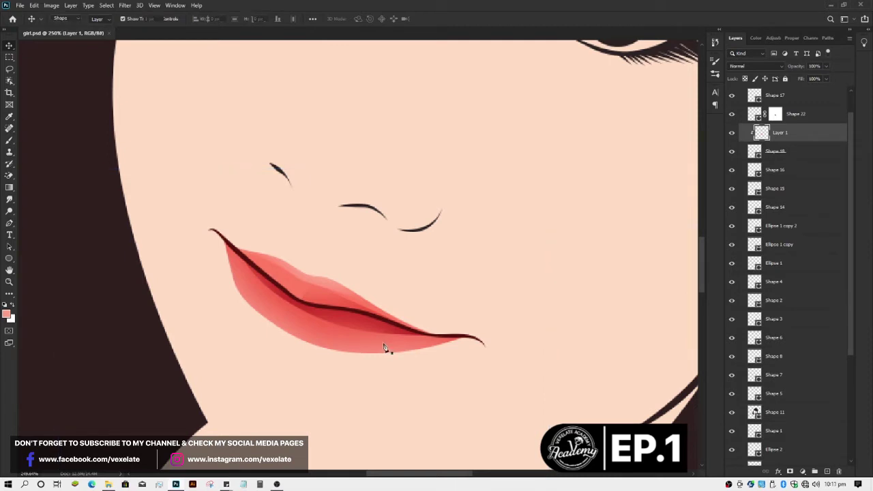
pyautogui.scroll(2, 387, 348)
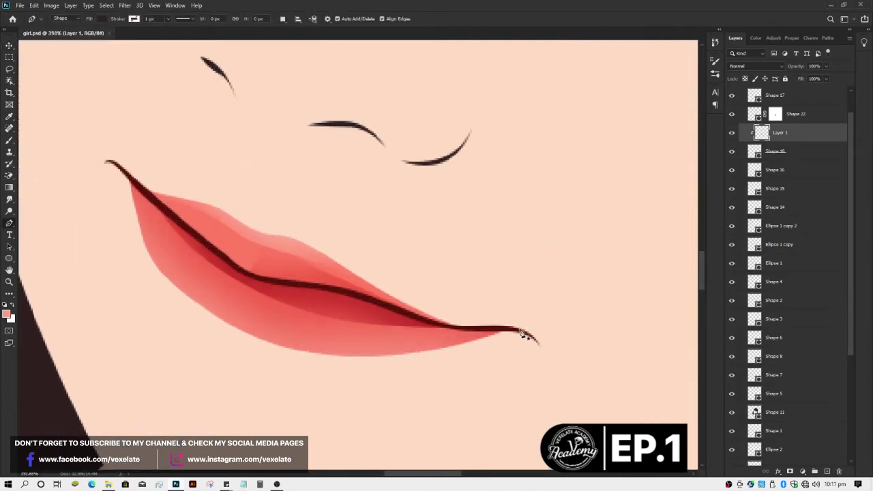
pyautogui.scroll(-1, 482, 345)
pyautogui.scroll(-1, 483, 343)
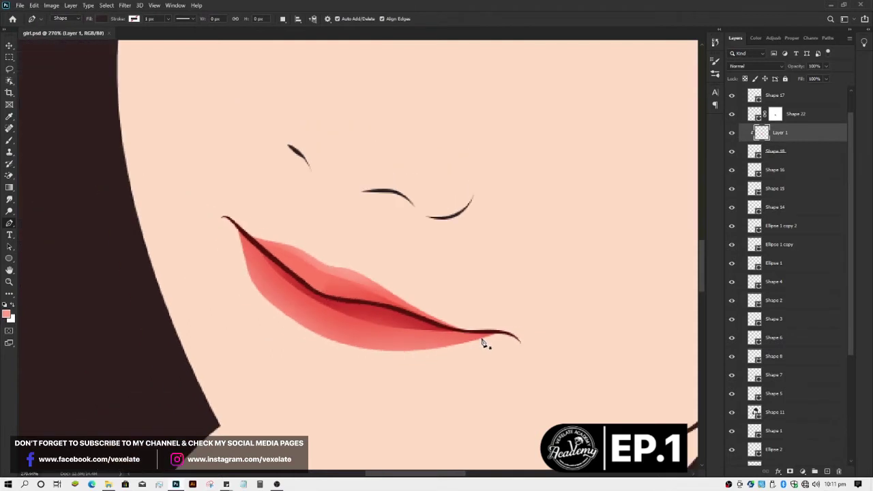
pyautogui.scroll(1, 483, 343)
pyautogui.scroll(1, 785, 136)
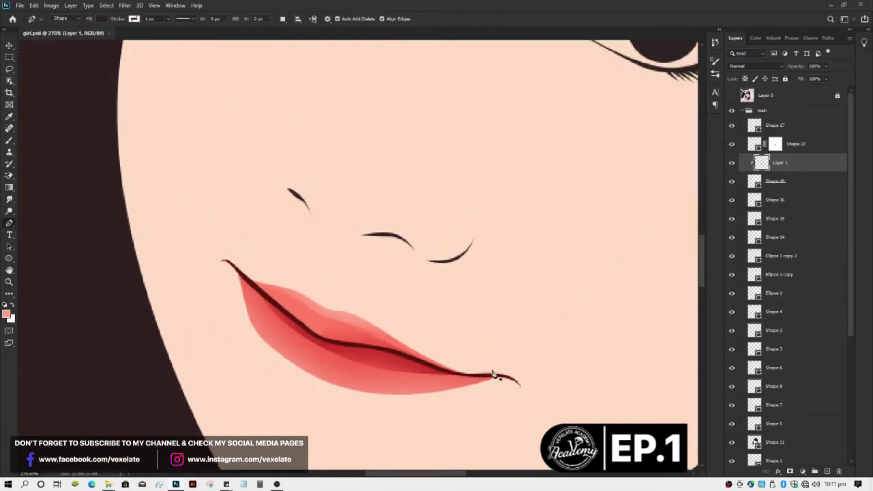
pyautogui.click(733, 96)
pyautogui.click(733, 96)
# Step: Trace a closed Pen shape along and below the lower lip
pyautogui.scroll(3, 505, 383)
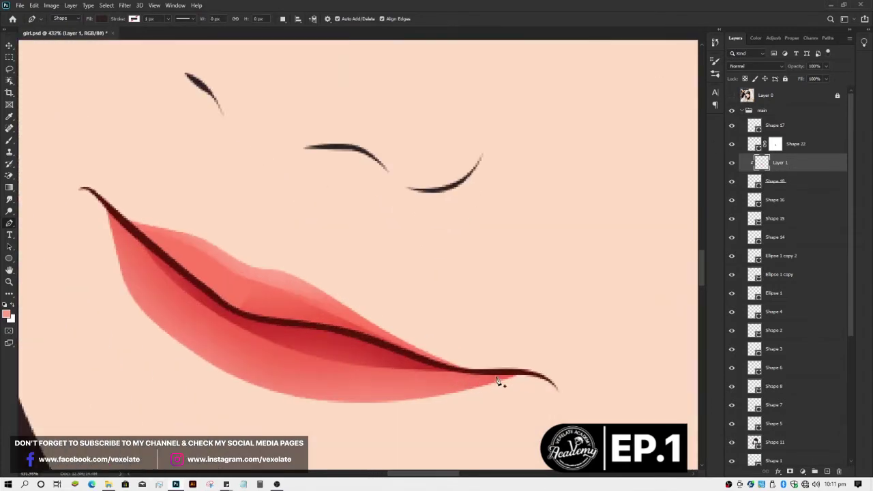
pyautogui.click(517, 371)
pyautogui.click(393, 373)
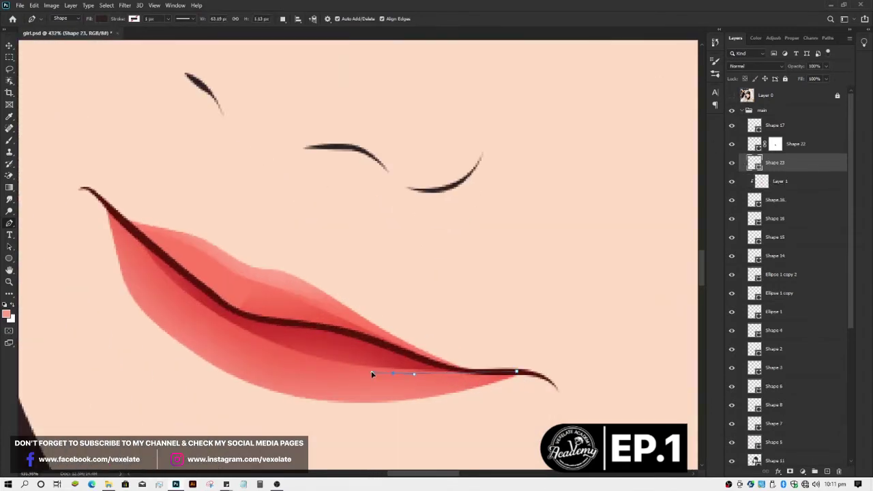
pyautogui.click(271, 372)
pyautogui.moveTo(267, 375); pyautogui.dragTo(202, 354)
pyautogui.moveTo(114, 264); pyautogui.dragTo(91, 229)
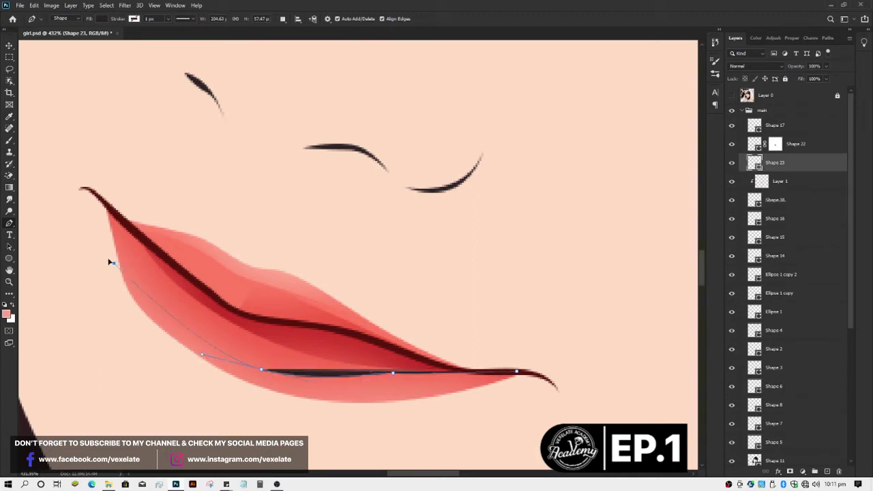
pyautogui.click(141, 363)
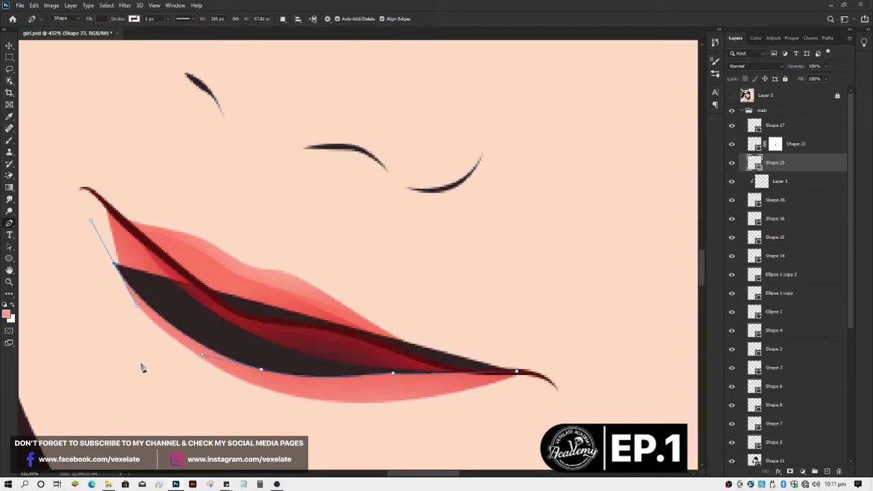
pyautogui.click(447, 441)
pyautogui.click(528, 382)
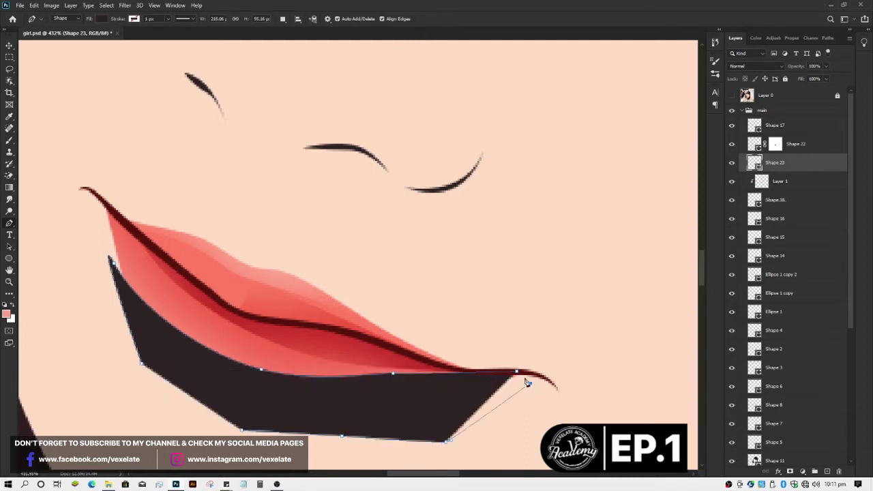
# Step: Clip the new shape to the lip layer and give it a light pink fill
pyautogui.keyDown('alt'); pyautogui.click(753, 170); pyautogui.keyUp('alt')
pyautogui.doubleClick(759, 164)
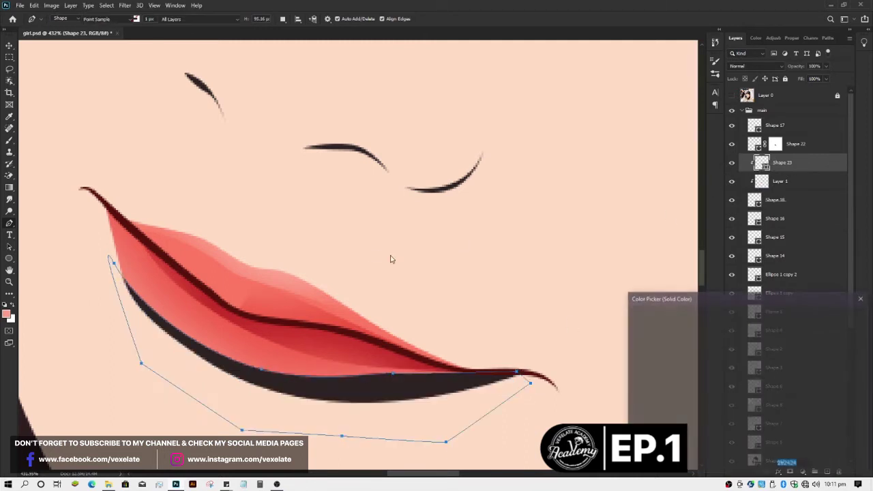
pyautogui.click(344, 285)
pyautogui.moveTo(673, 339); pyautogui.dragTo(681, 318)
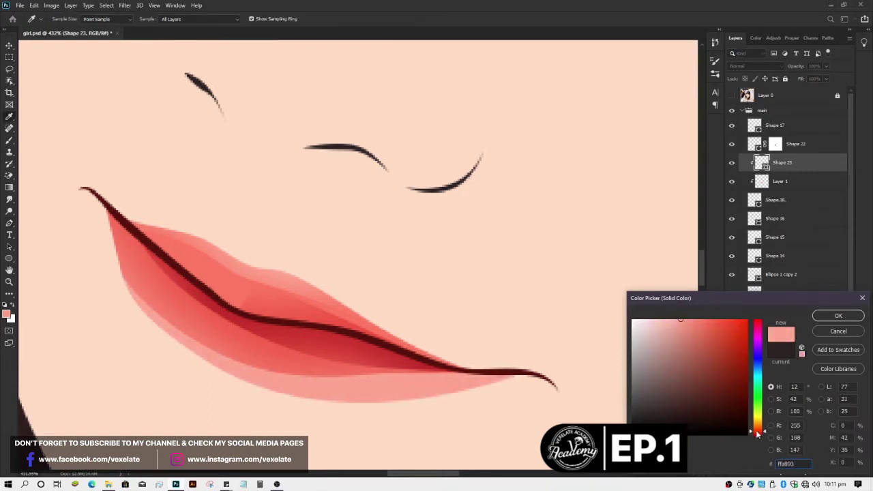
pyautogui.moveTo(757, 433); pyautogui.dragTo(757, 433)
pyautogui.press('Return')
# Step: With the Move tool, click around the lips and reselect the pale lip shape
pyautogui.press('v')
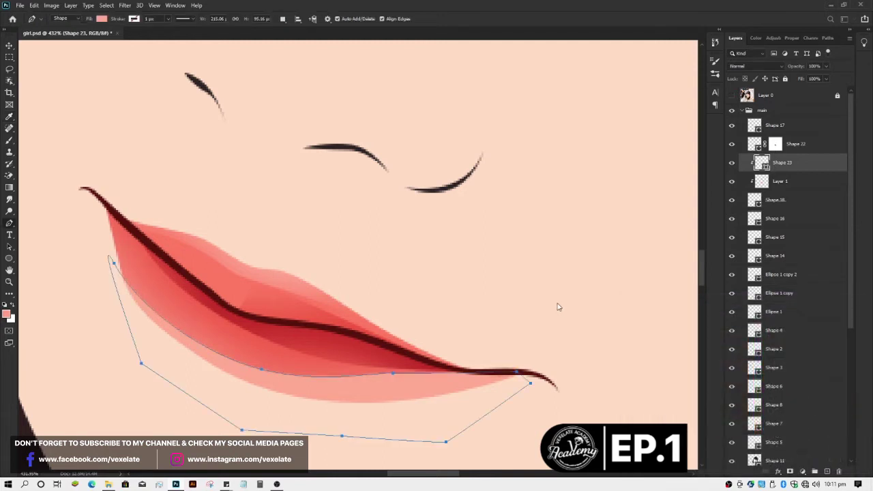
pyautogui.click(401, 400)
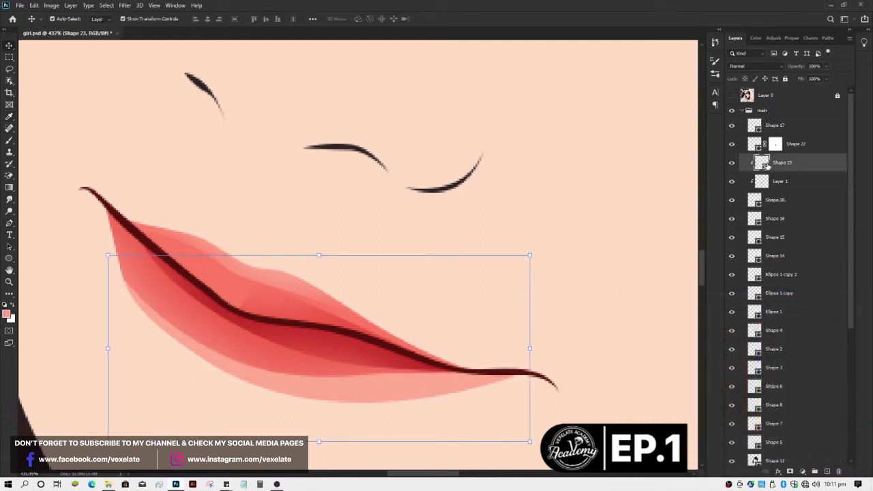
pyautogui.click(462, 350)
pyautogui.click(425, 385)
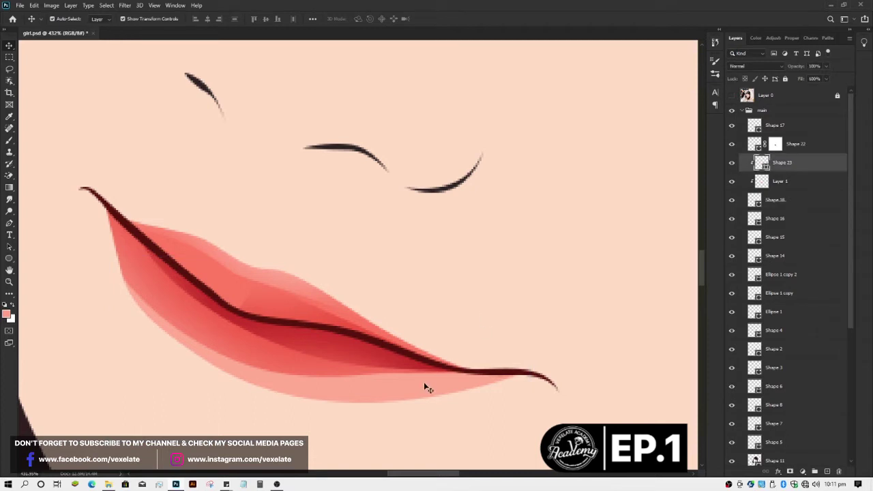
pyautogui.click(477, 325)
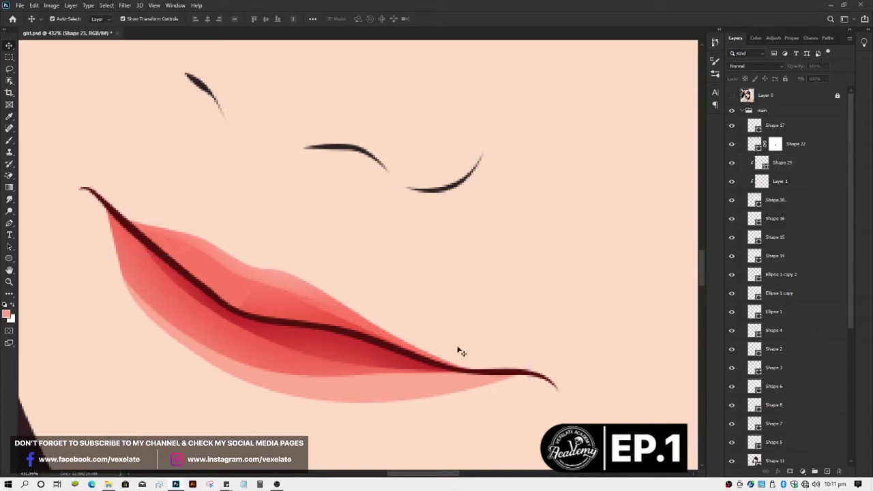
pyautogui.click(418, 385)
pyautogui.scroll(-3, 419, 384)
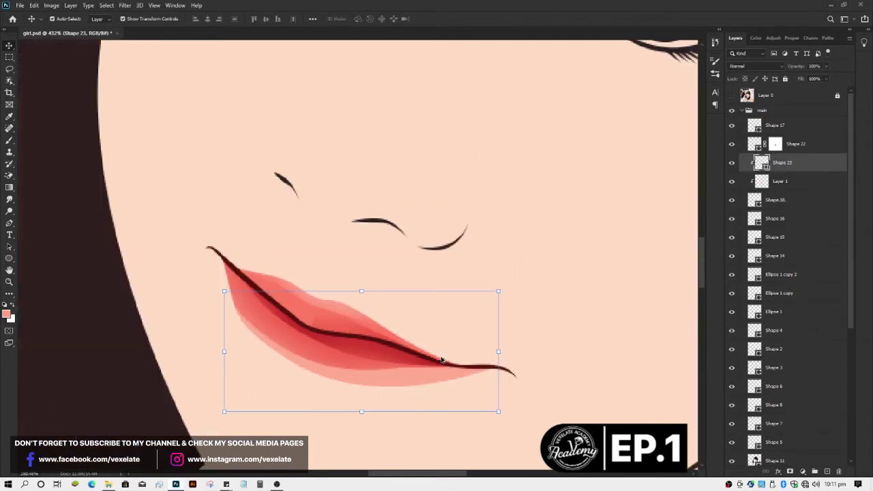
# Step: Add a layer mask to Shape 23 and paint black into it with a smaller soft brush
pyautogui.click(789, 474)
pyautogui.press('d')
pyautogui.press('b')
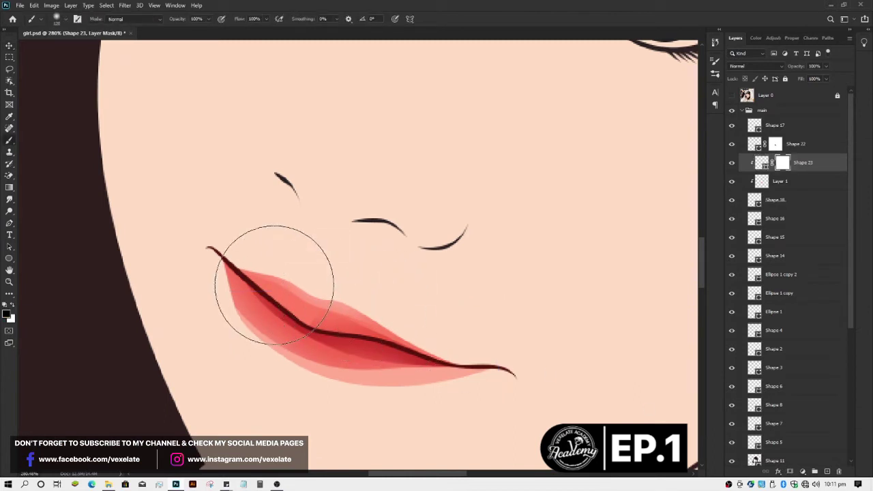
pyautogui.keyDown('alt'); pyautogui.rightClick(316, 300); pyautogui.keyUp('alt')
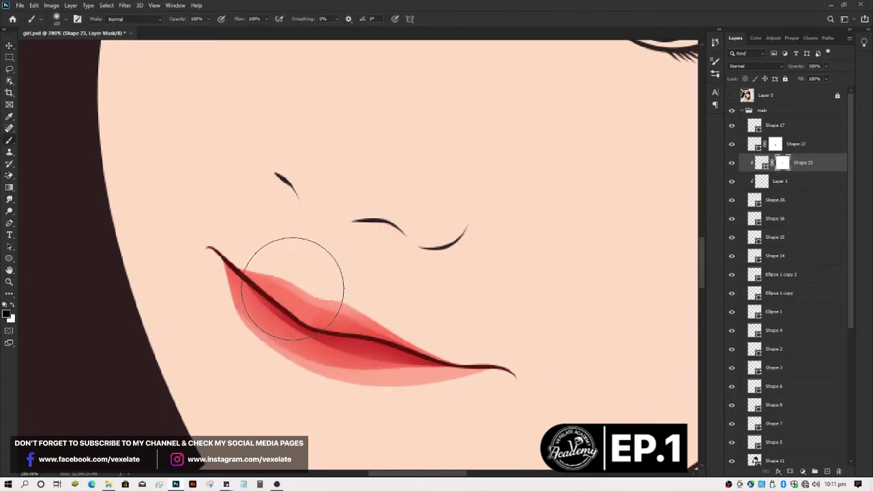
pyautogui.press('[')
pyautogui.press('[')
pyautogui.press('[')
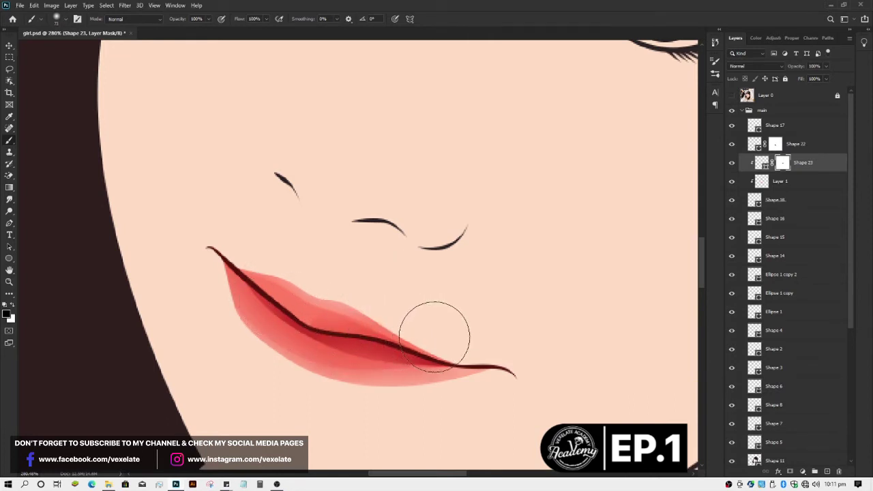
pyautogui.scroll(-1, 318, 302)
pyautogui.scroll(-3, 318, 302)
# Step: Leave mask editing and zoom in and out to review the blended lower-lip band
pyautogui.press('v')
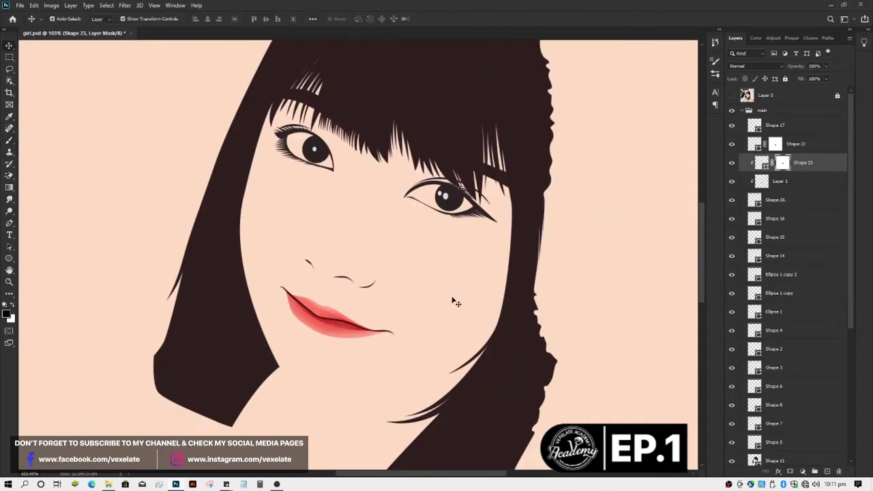
pyautogui.click(452, 298)
pyautogui.scroll(-1, 425, 303)
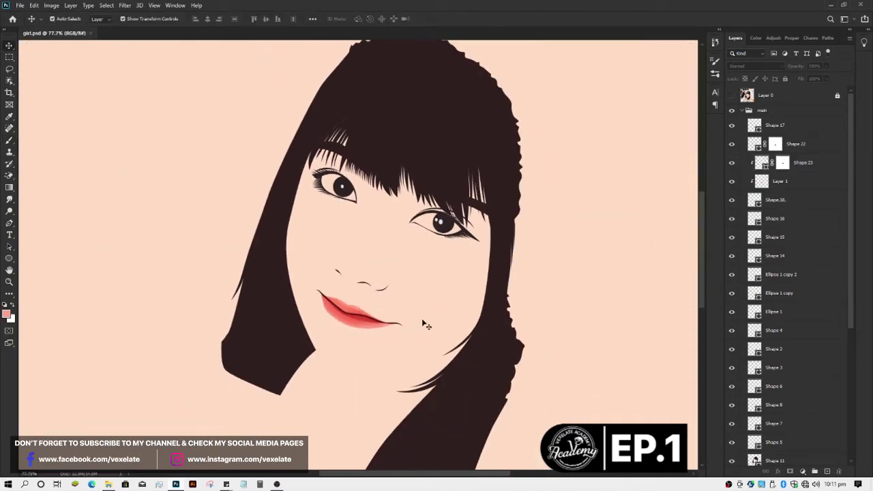
pyautogui.scroll(3, 426, 318)
pyautogui.scroll(-2, 429, 298)
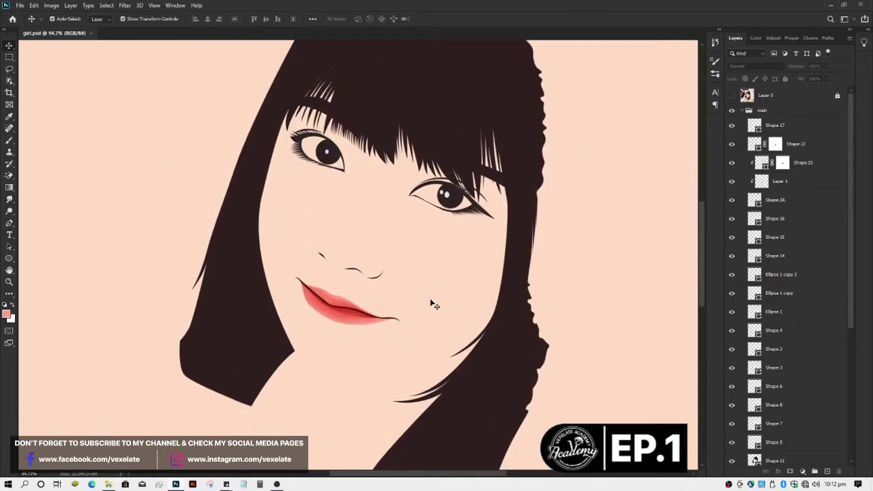
pyautogui.scroll(3, 425, 302)
pyautogui.scroll(-2, 424, 308)
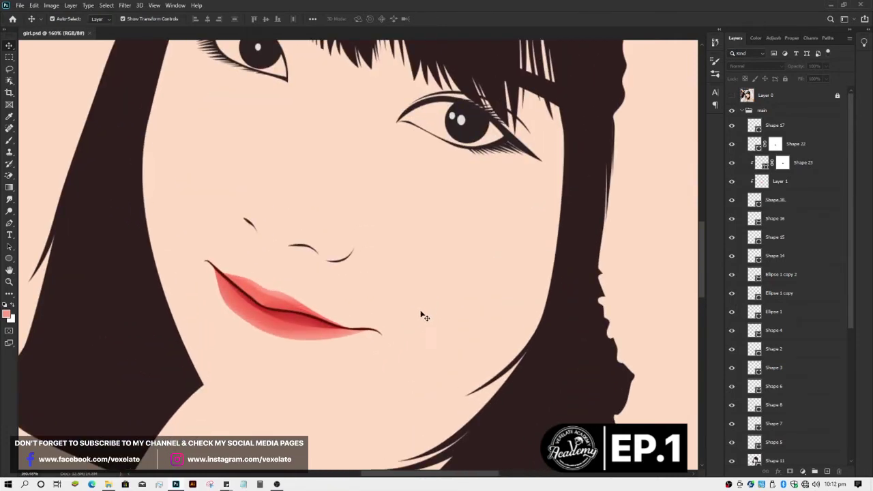
pyautogui.scroll(-1, 421, 314)
pyautogui.scroll(2, 418, 315)
pyautogui.scroll(1, 416, 316)
pyautogui.scroll(-2, 417, 310)
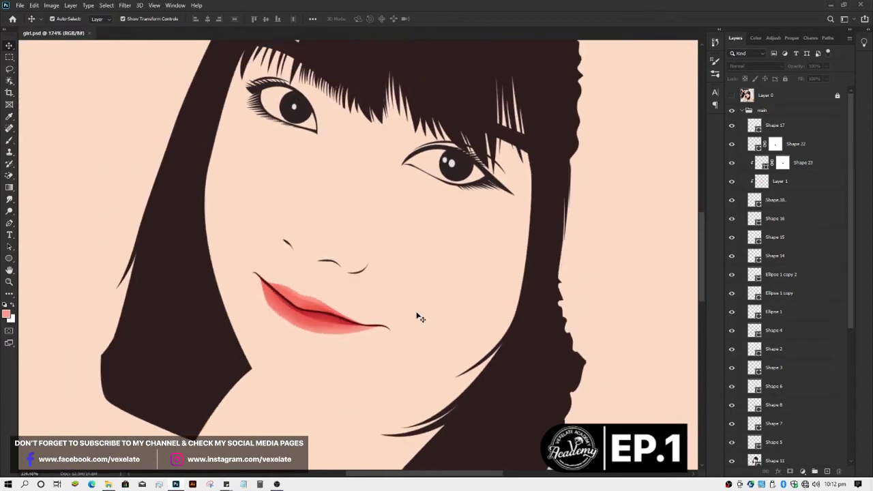
pyautogui.scroll(1, 235, 76)
pyautogui.scroll(2, 235, 76)
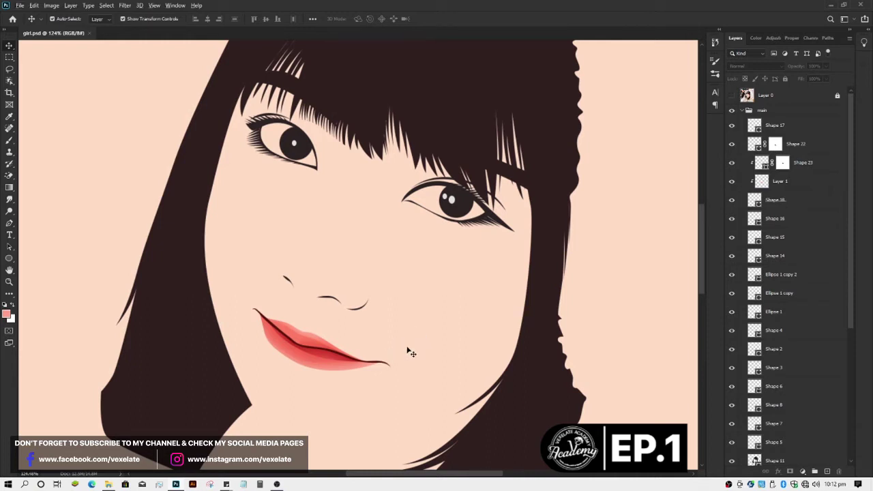
pyautogui.scroll(3, 407, 350)
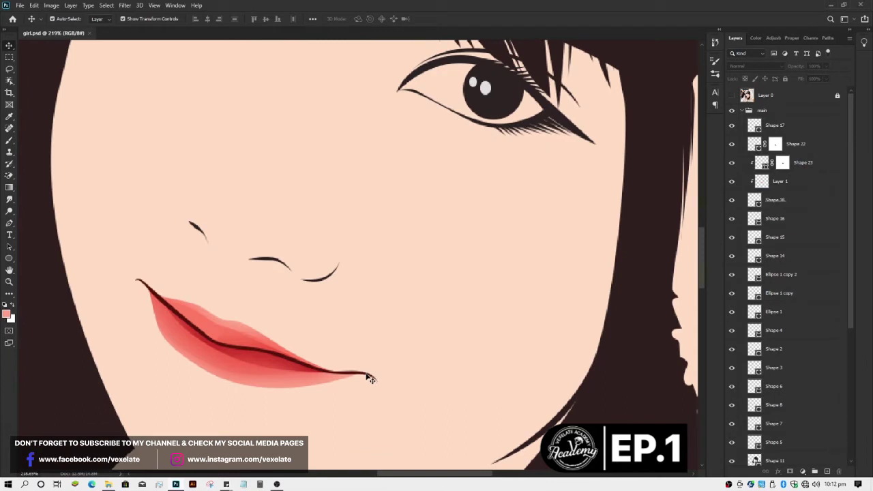
pyautogui.click(369, 378)
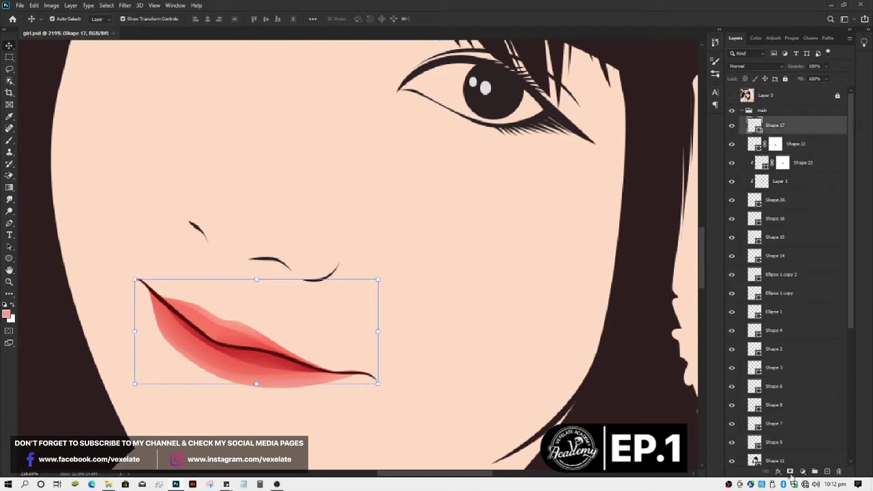
pyautogui.click(827, 471)
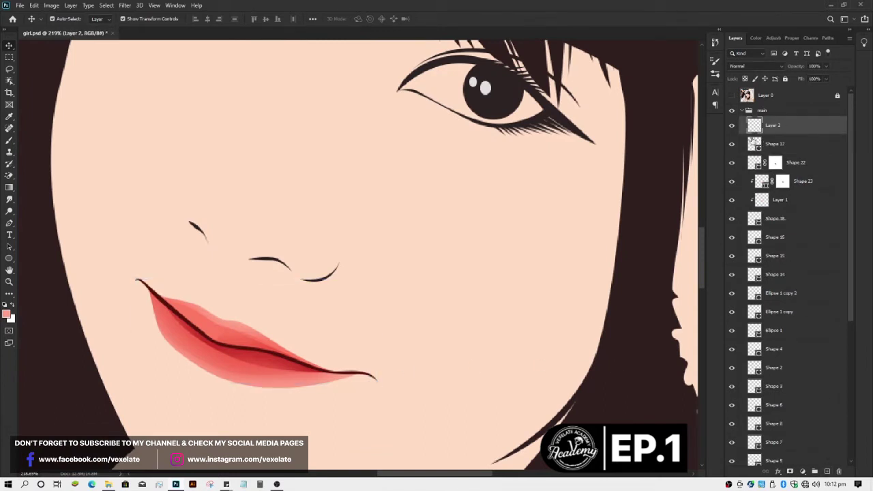
pyautogui.keyDown('alt'); pyautogui.click(750, 134); pyautogui.keyUp('alt')
pyautogui.press('b')
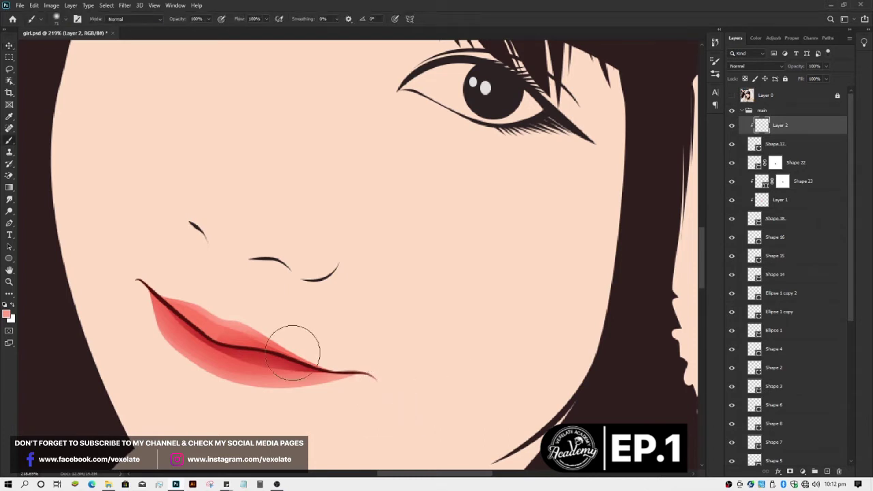
pyautogui.press('v')
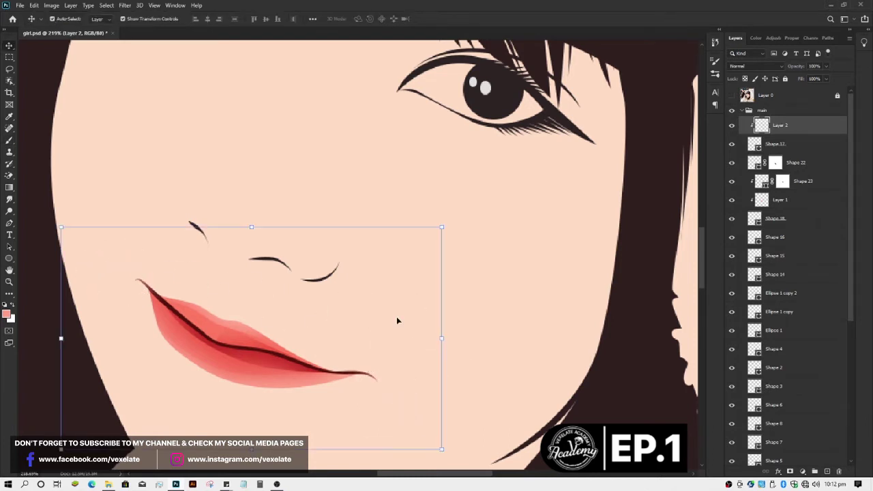
pyautogui.scroll(-3, 396, 316)
pyautogui.scroll(1, 397, 317)
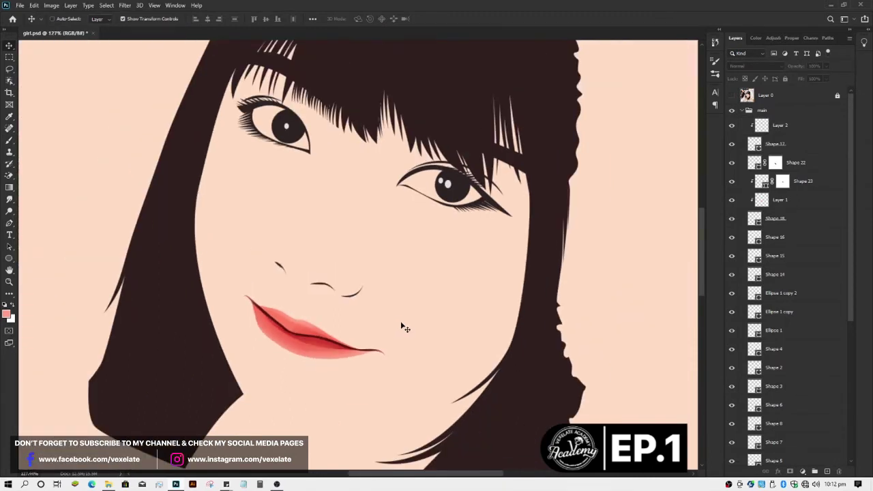
pyautogui.scroll(2, 614, 205)
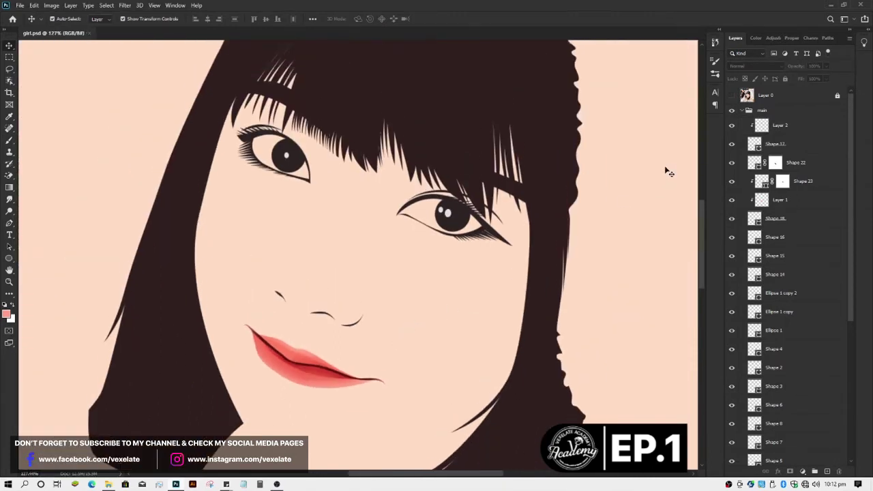
# Step: Show the Layer 0 reference photo and zoom into the right eye
pyautogui.click(731, 96)
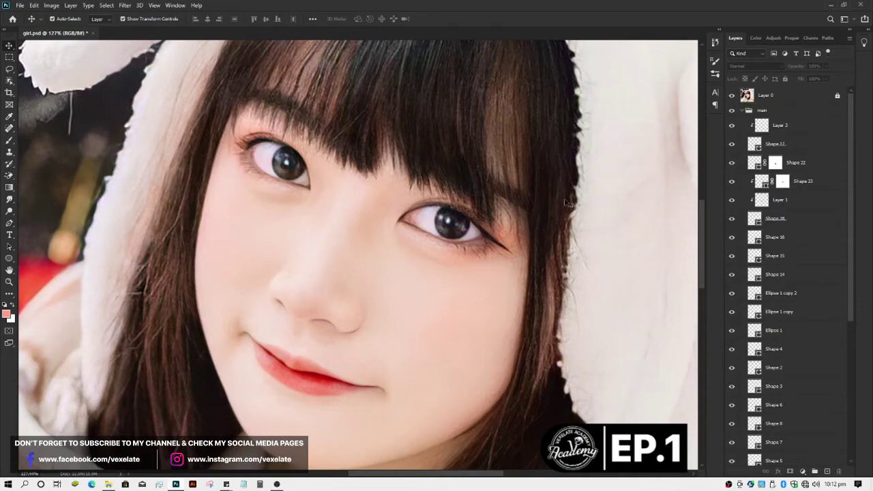
pyautogui.scroll(2, 474, 244)
pyautogui.scroll(2, 467, 246)
pyautogui.scroll(2, 464, 250)
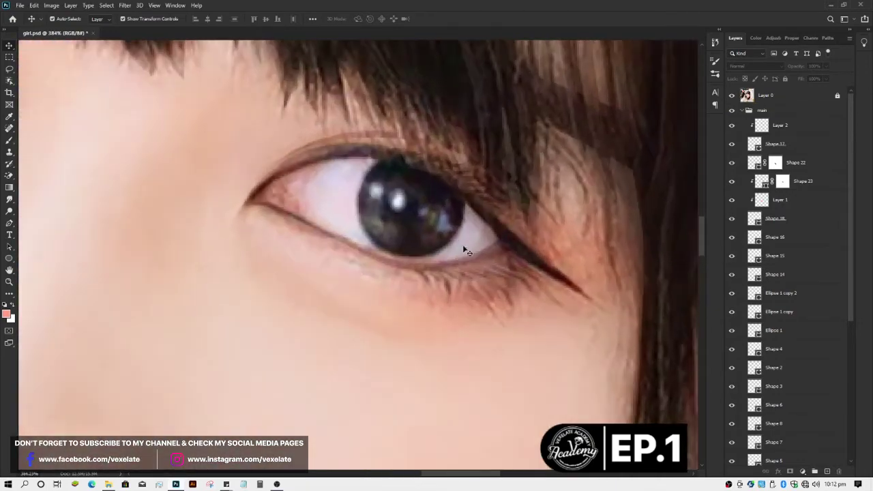
pyautogui.scroll(1, 464, 249)
pyautogui.scroll(1, 465, 249)
# Step: Trace a closed almond-shaped eye outline with the Pen tool
pyautogui.press('p')
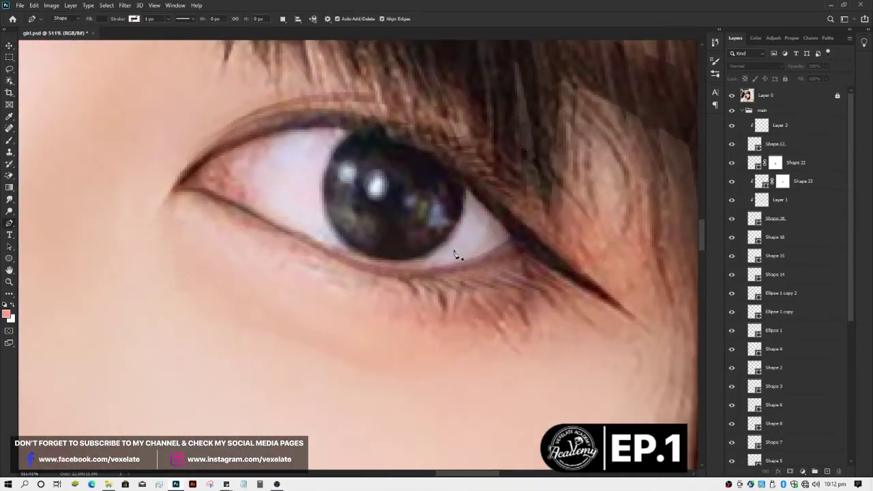
pyautogui.click(175, 190)
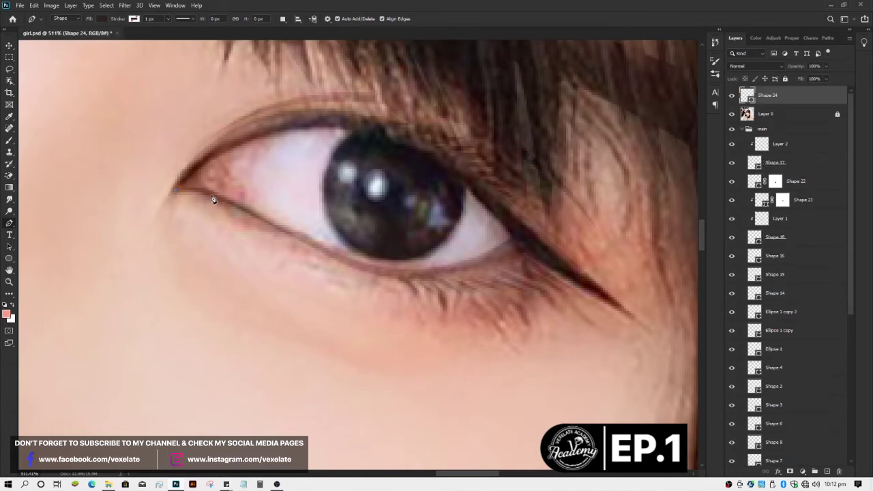
pyautogui.click(256, 215)
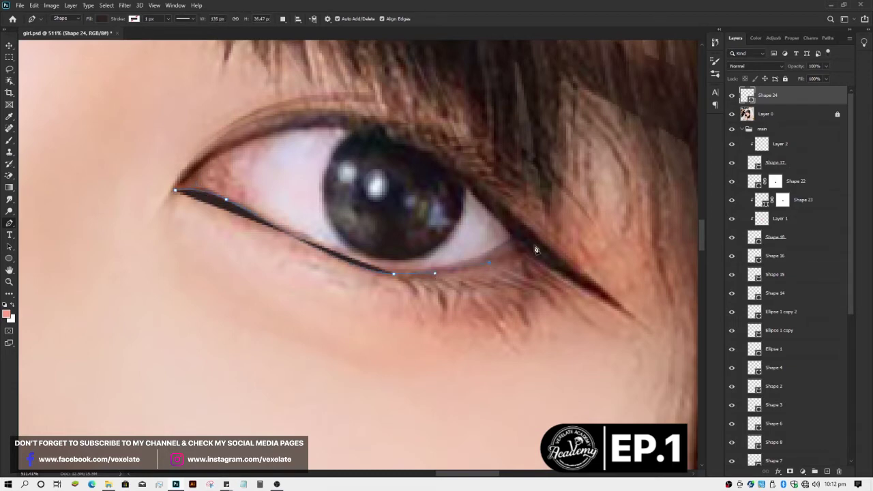
pyautogui.click(488, 262)
pyautogui.click(533, 246)
pyautogui.click(384, 127)
pyautogui.click(297, 109)
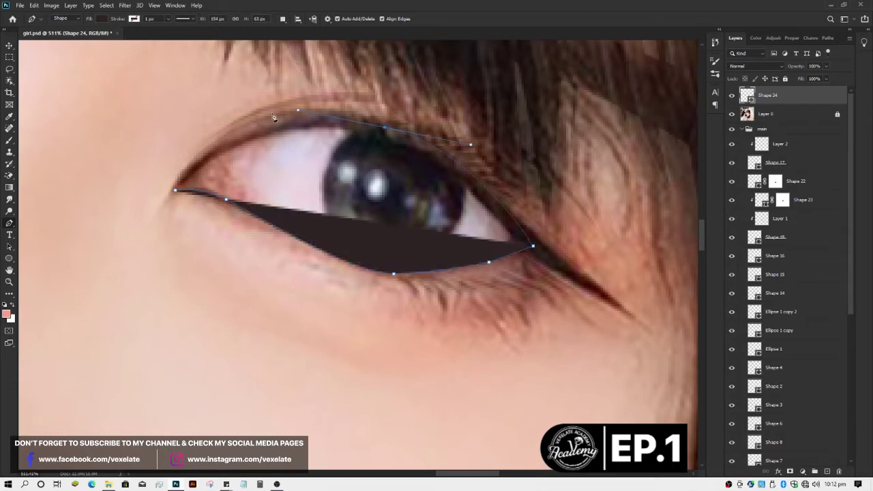
pyautogui.click(246, 127)
pyautogui.click(175, 190)
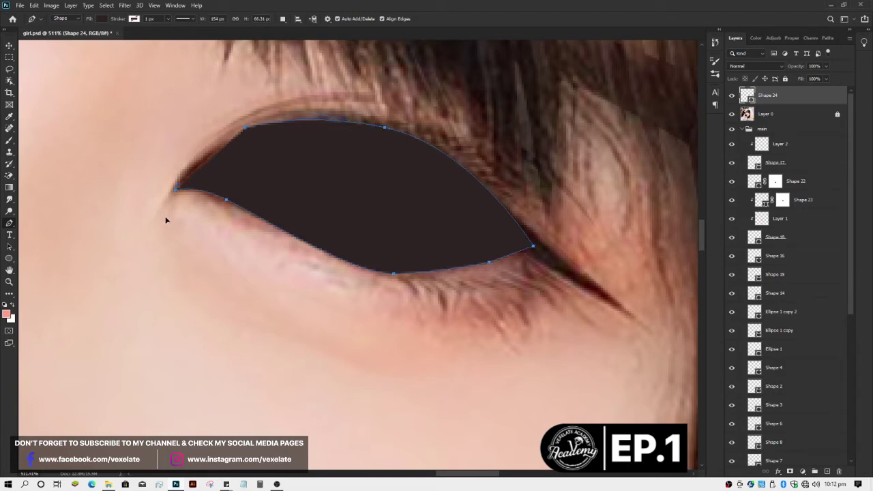
# Step: Move Shape 24 to just above Color Fill 1 and hide the reference photo
pyautogui.press('v')
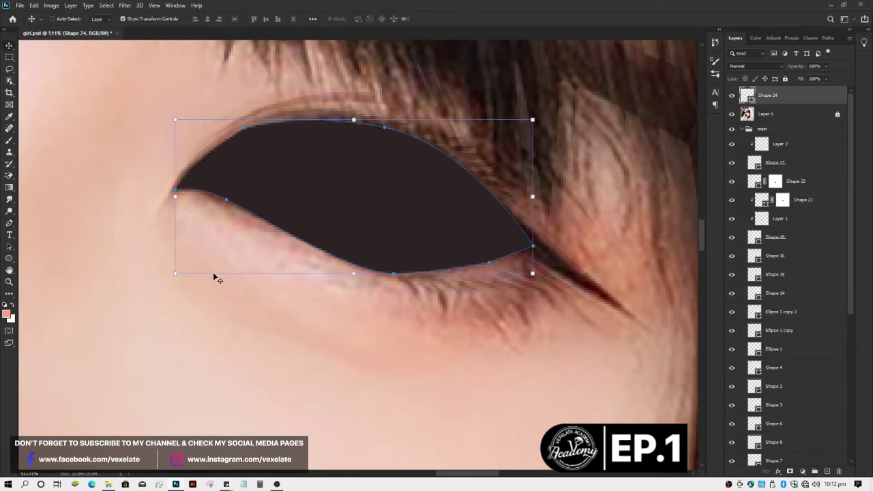
pyautogui.hotkey('ctrl', 'shift', '[')
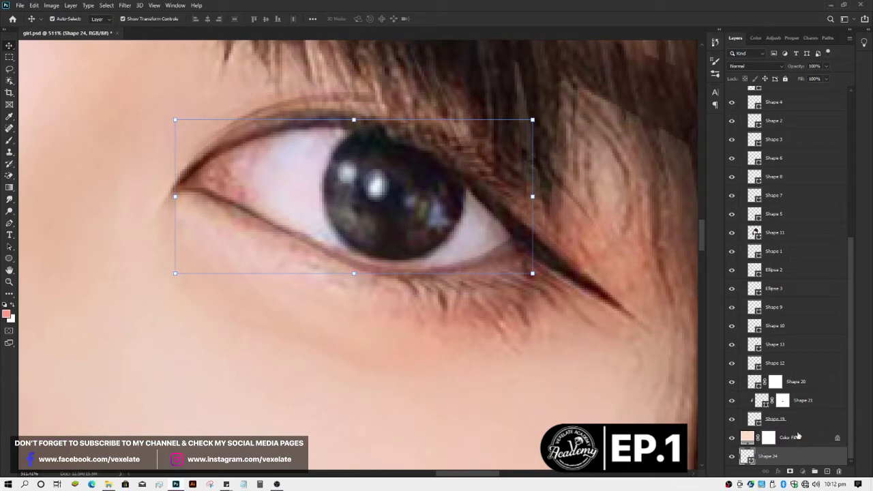
pyautogui.hotkey('ctrl', ']')
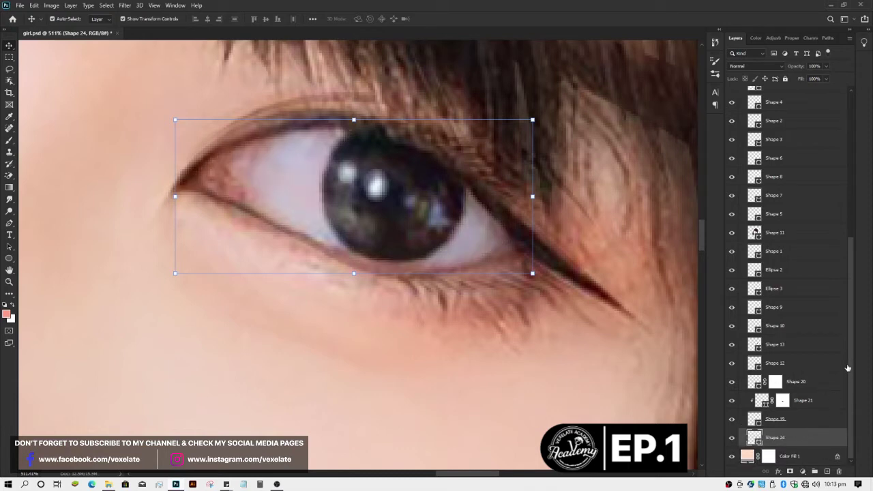
pyautogui.moveTo(848, 369); pyautogui.dragTo(865, 60)
pyautogui.click(732, 96)
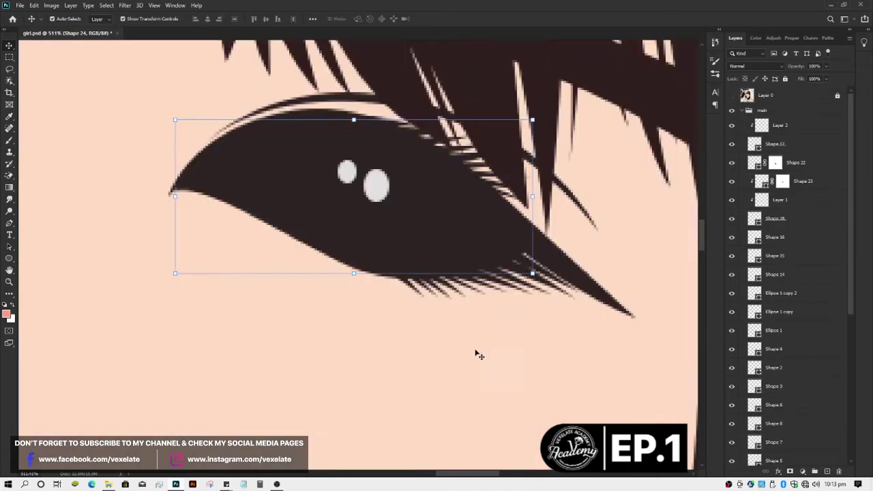
pyautogui.scroll(-3, 345, 246)
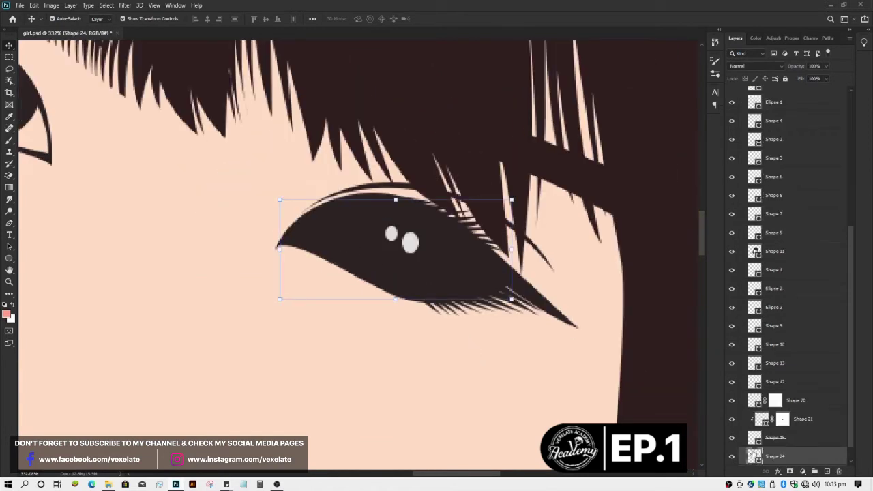
# Step: Recolour Shape 24 to a light blue-grey
pyautogui.doubleClick(755, 456)
pyautogui.moveTo(685, 384); pyautogui.dragTo(629, 332)
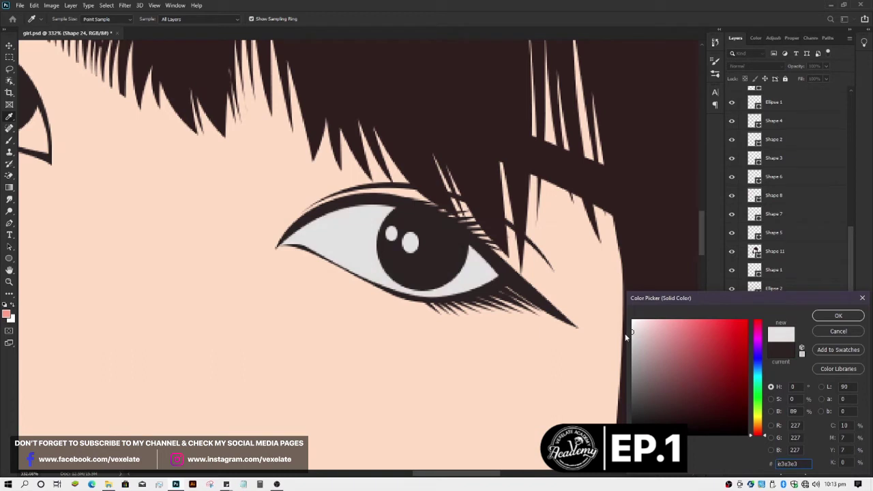
pyautogui.moveTo(626, 334); pyautogui.dragTo(617, 333)
pyautogui.click(761, 369)
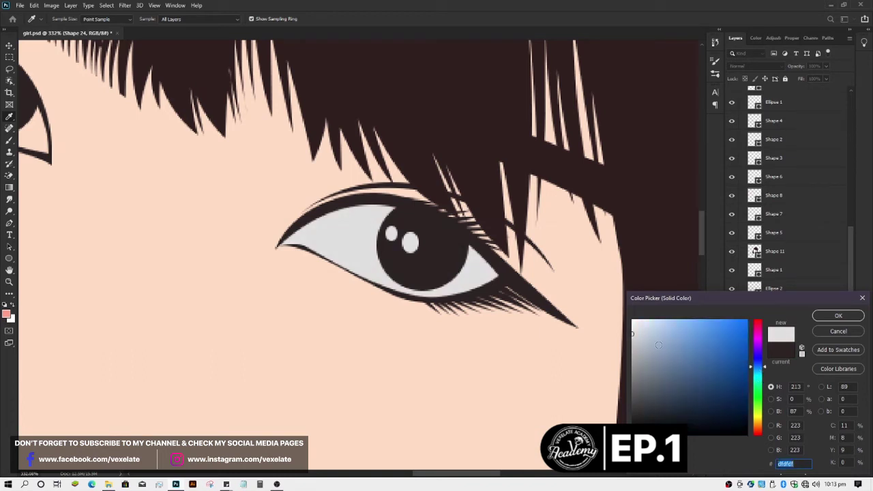
pyautogui.moveTo(658, 345); pyautogui.dragTo(642, 336)
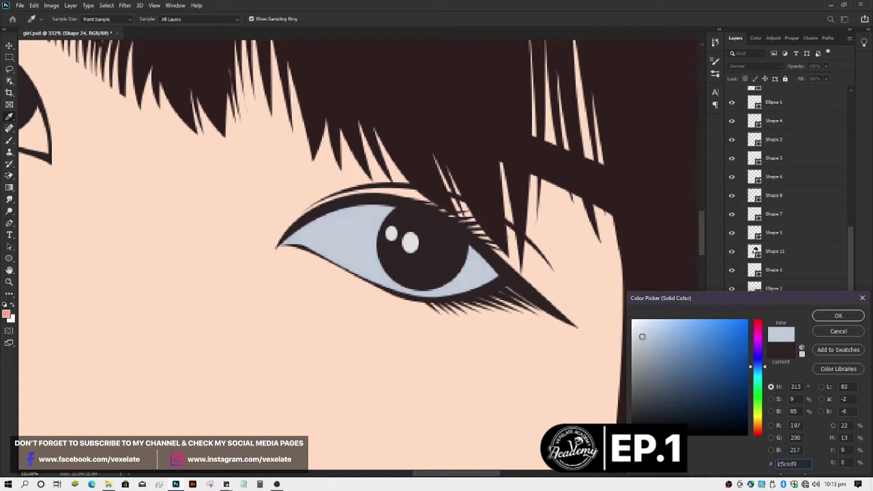
pyautogui.click(642, 336)
pyautogui.moveTo(641, 336); pyautogui.dragTo(641, 335)
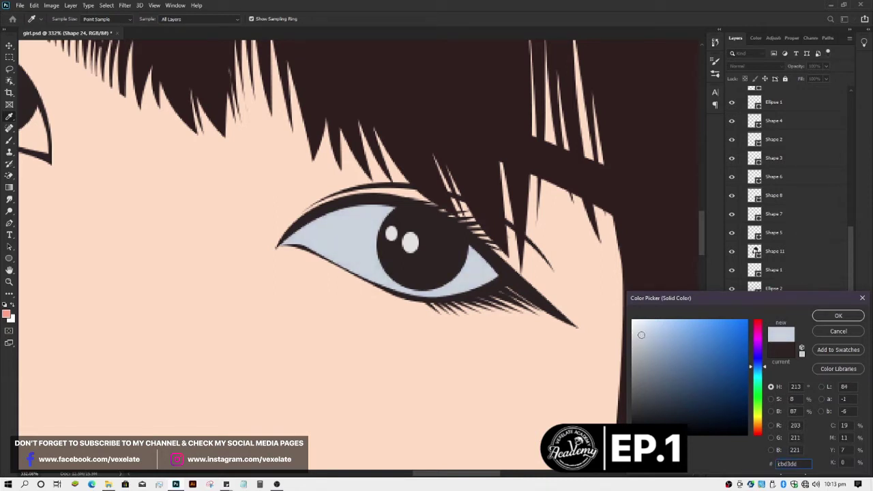
pyautogui.press('Return')
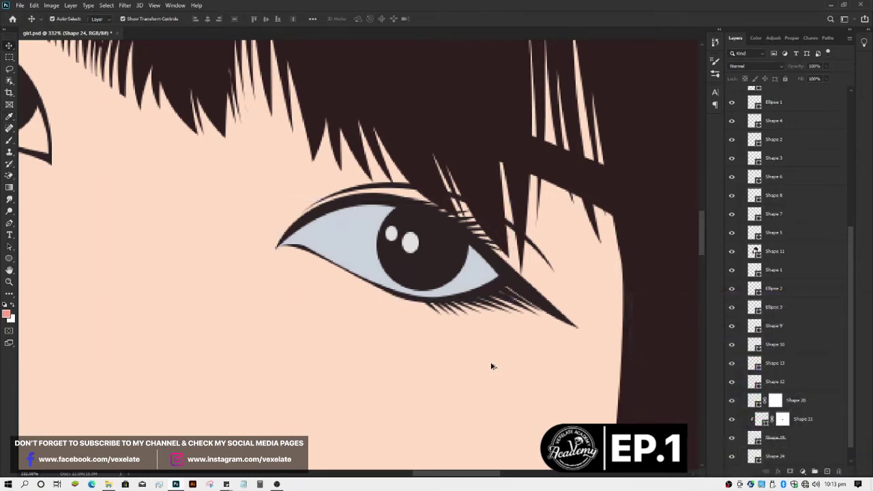
# Step: Save the document
pyautogui.scroll(-3, 494, 359)
pyautogui.scroll(-3, 494, 358)
pyautogui.hotkey('ctrl', 's')
pyautogui.scroll(3, 494, 361)
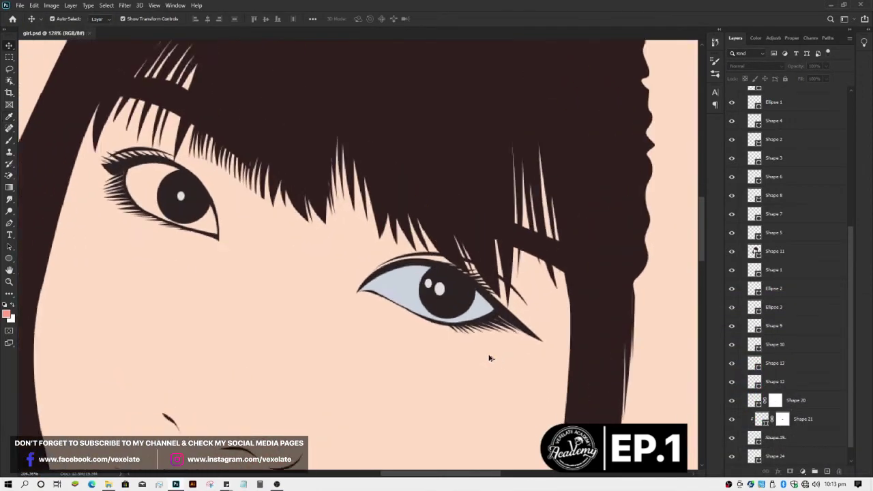
# Step: Lighten the eye-white's blue-grey fill slightly
pyautogui.click(385, 287)
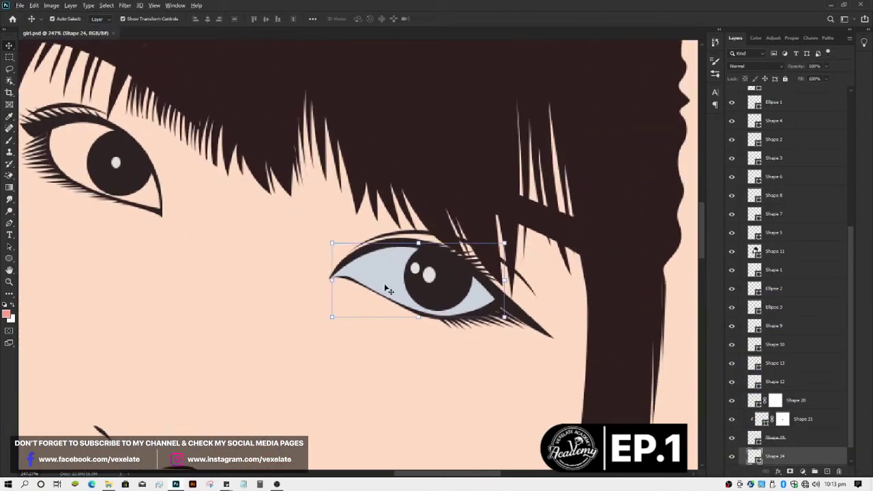
pyautogui.doubleClick(754, 456)
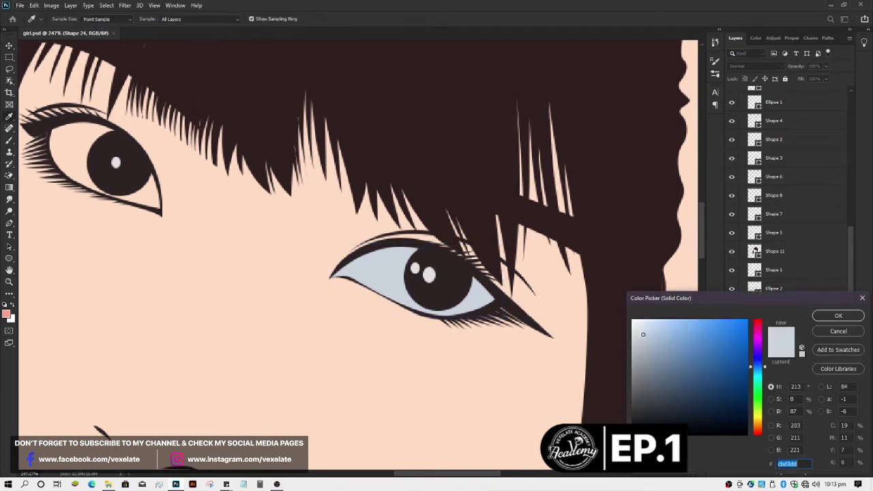
pyautogui.moveTo(643, 334); pyautogui.dragTo(641, 332)
pyautogui.press('Return')
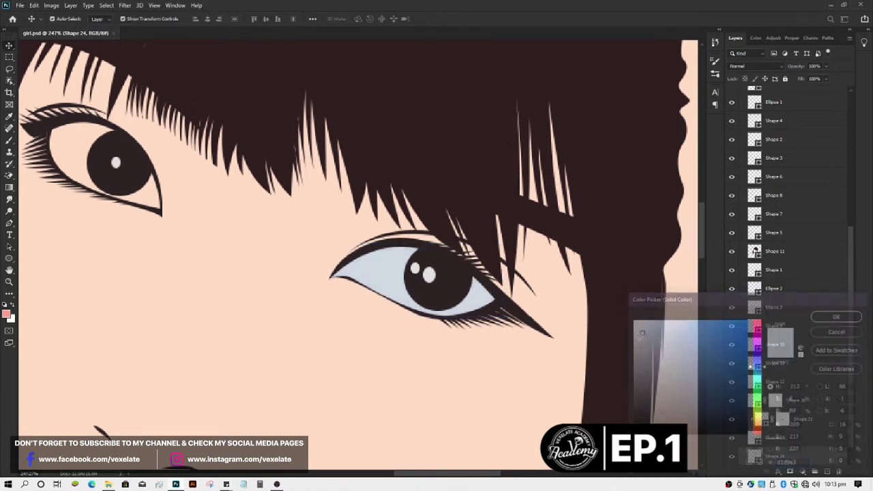
pyautogui.scroll(-1, 371, 346)
pyautogui.scroll(-1, 370, 347)
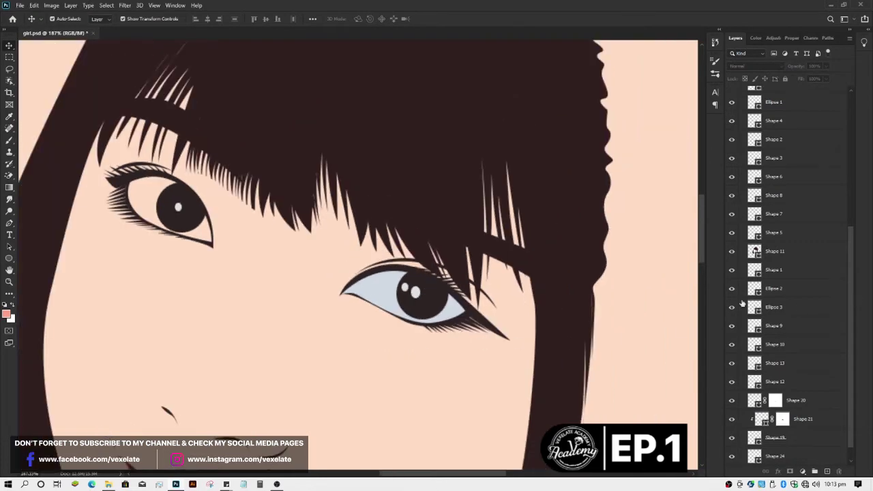
pyautogui.scroll(-1, 456, 333)
pyautogui.scroll(-1, 437, 337)
pyautogui.scroll(-1, 444, 341)
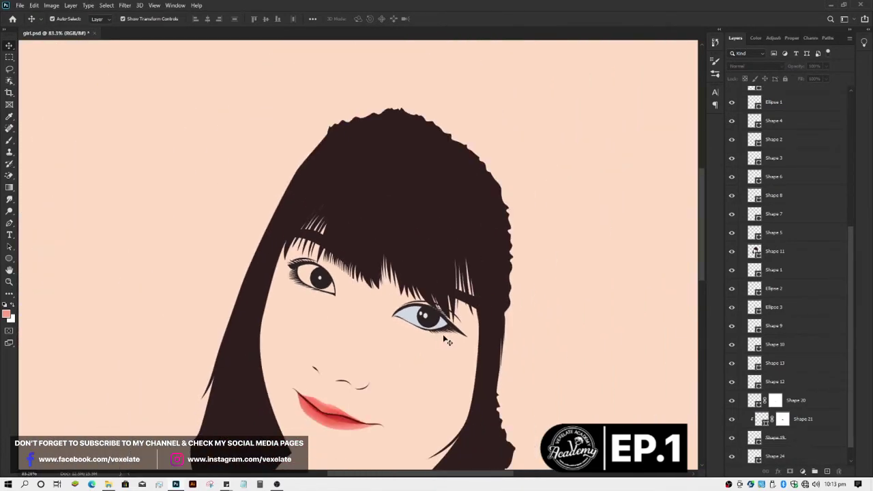
pyautogui.scroll(2, 445, 339)
pyautogui.scroll(1, 437, 327)
# Step: Inspect the fill colours of the eye outline and Shape 4 lashes without changing them
pyautogui.click(406, 282)
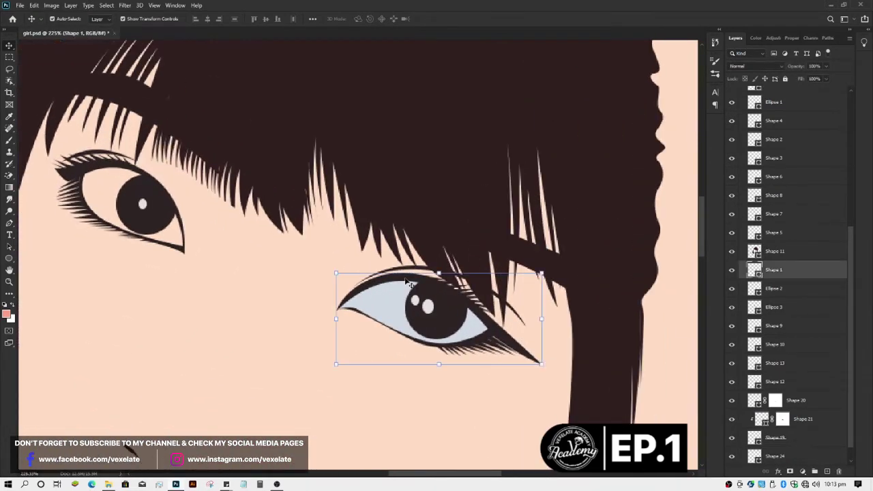
pyautogui.doubleClick(753, 270)
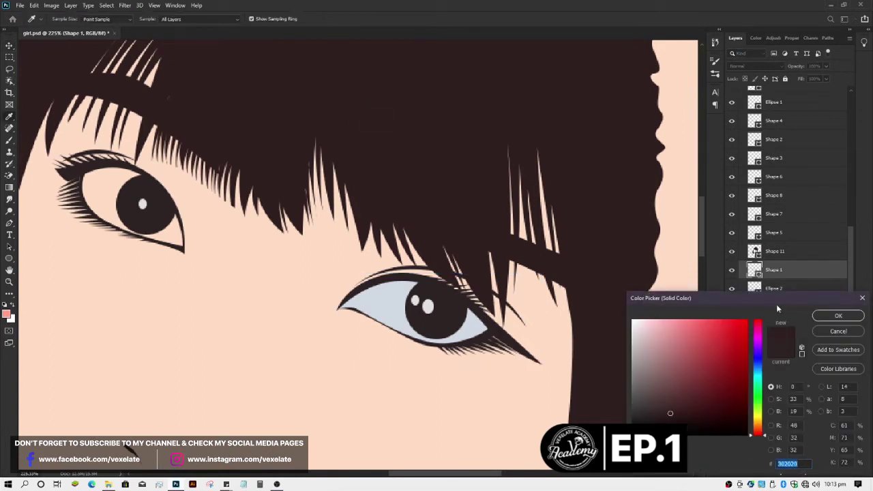
pyautogui.click(838, 315)
pyautogui.click(487, 379)
pyautogui.scroll(5, 488, 379)
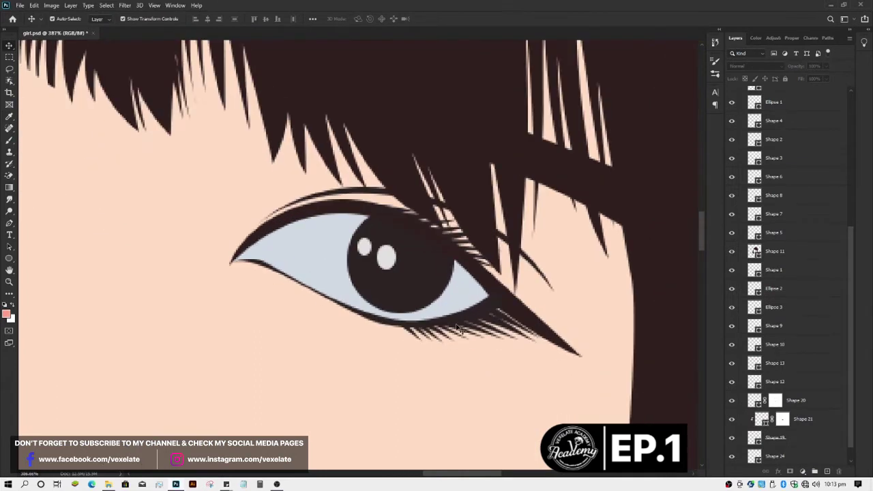
pyautogui.click(480, 326)
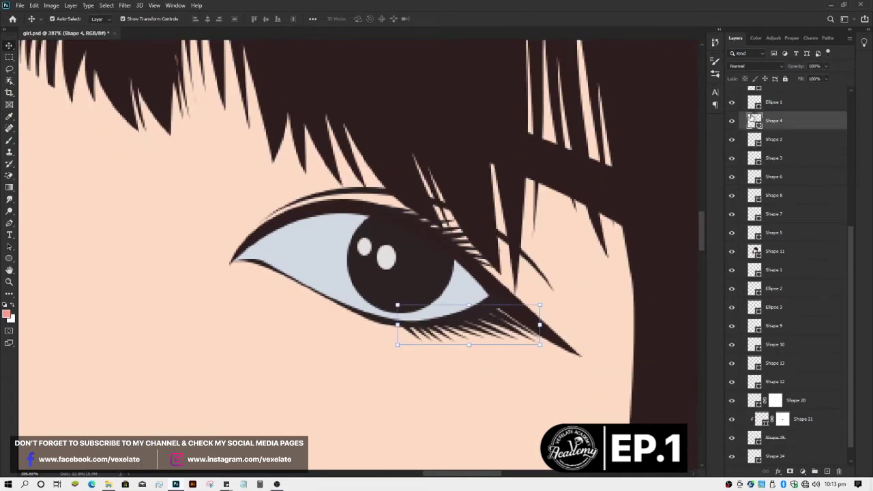
pyautogui.doubleClick(753, 120)
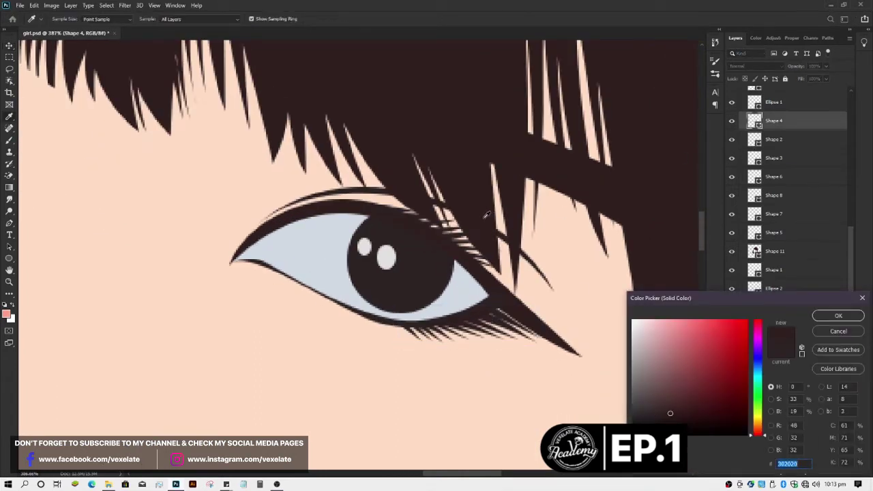
pyautogui.press('Return')
pyautogui.click(437, 397)
# Step: Check the Shape 2 and Shape 3 eyelid fill colours, leaving them unchanged
pyautogui.click(759, 141)
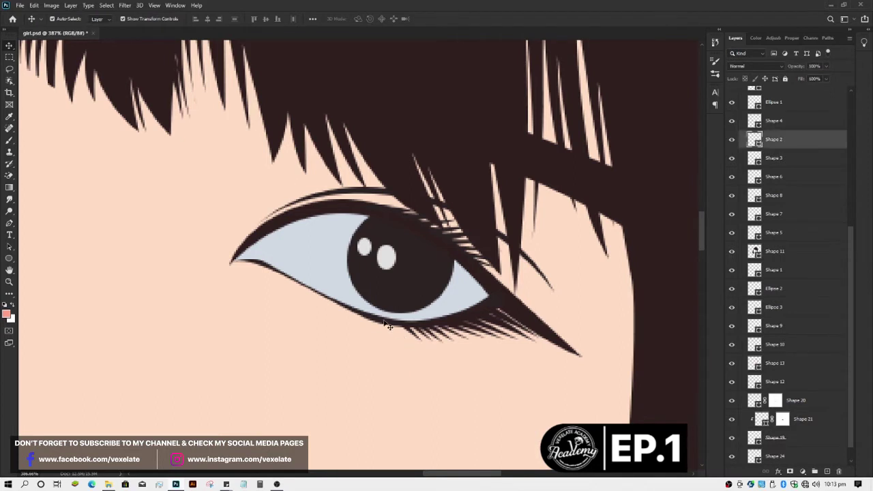
pyautogui.doubleClick(755, 140)
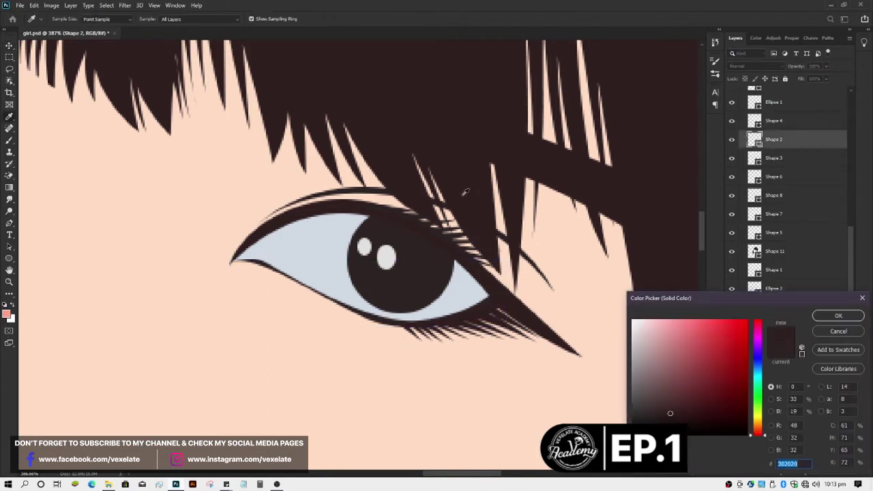
pyautogui.press('Return')
pyautogui.click(397, 386)
pyautogui.click(387, 213)
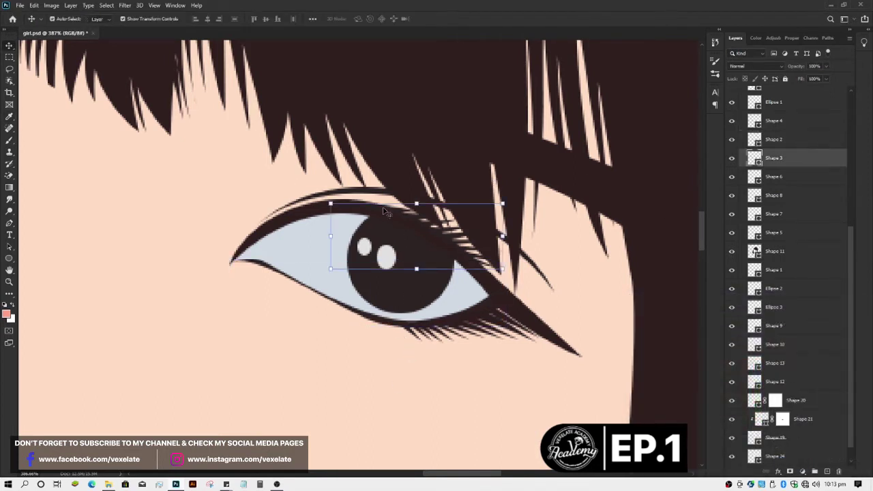
pyautogui.doubleClick(752, 158)
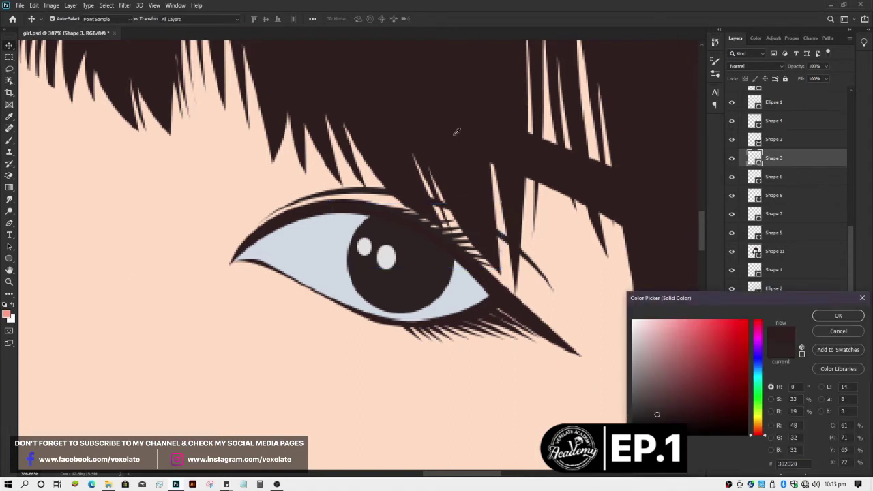
pyautogui.press('Return')
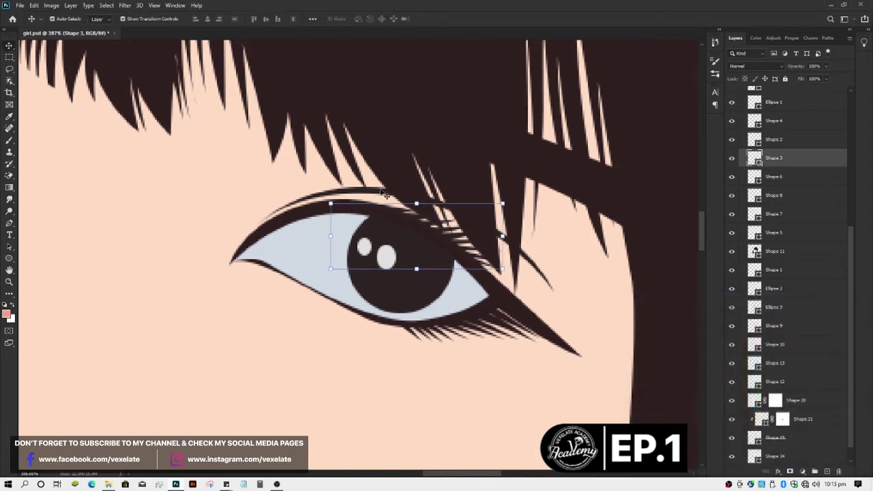
# Step: Recolour Shape 9's crease line to dark reddish brown #603634
pyautogui.click(381, 194)
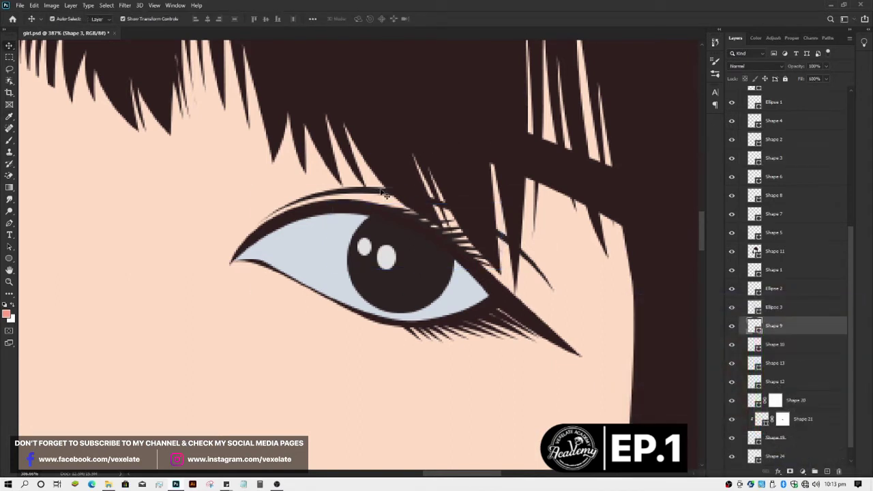
pyautogui.doubleClick(753, 326)
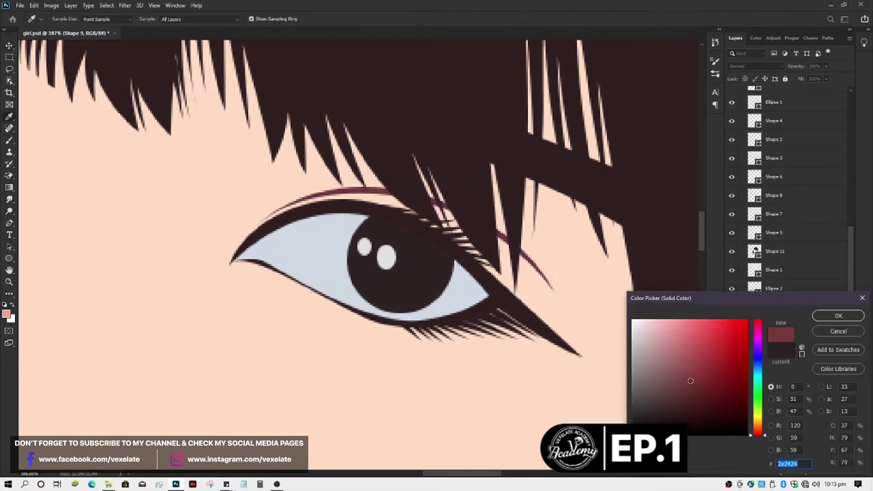
pyautogui.moveTo(691, 381); pyautogui.dragTo(694, 401)
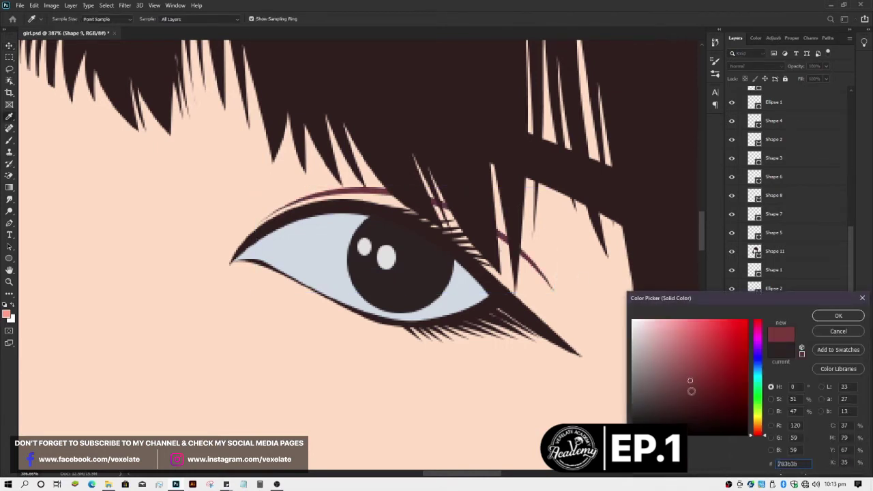
pyautogui.click(758, 432)
pyautogui.click(689, 394)
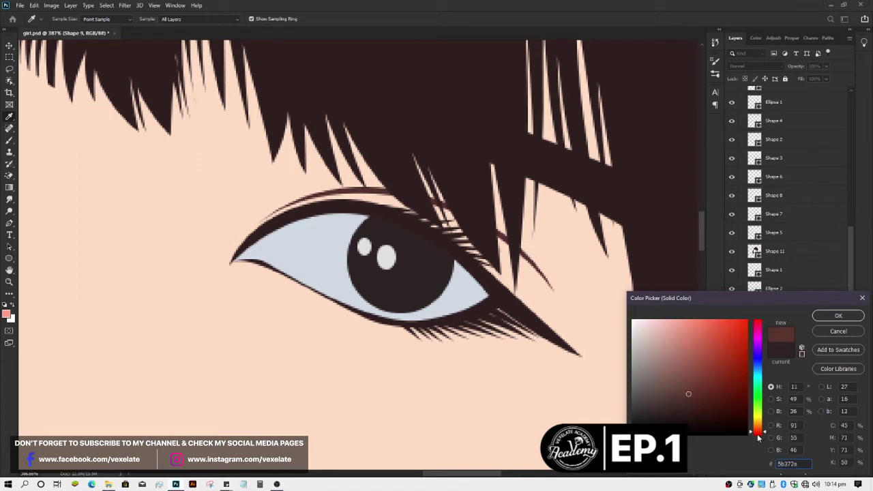
pyautogui.click(757, 434)
pyautogui.click(685, 391)
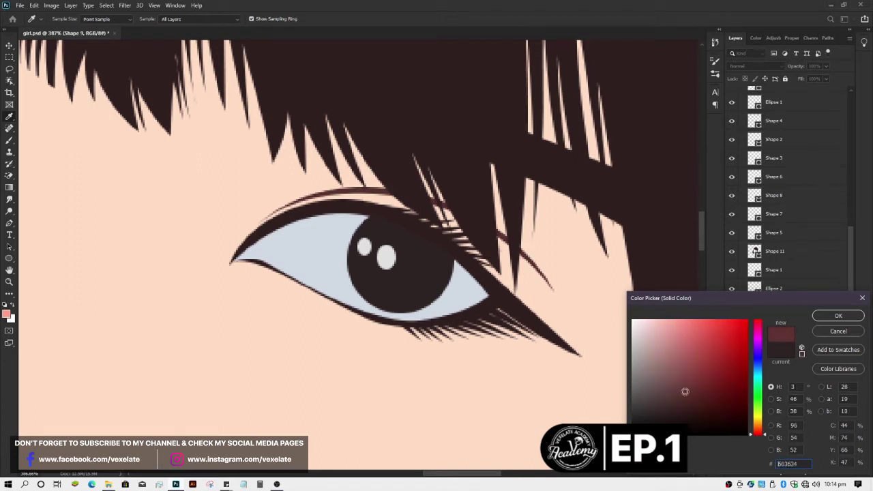
pyautogui.press('Return')
# Step: Select the iris ellipse briefly, then select the Shape 24 eye shape
pyautogui.click(478, 419)
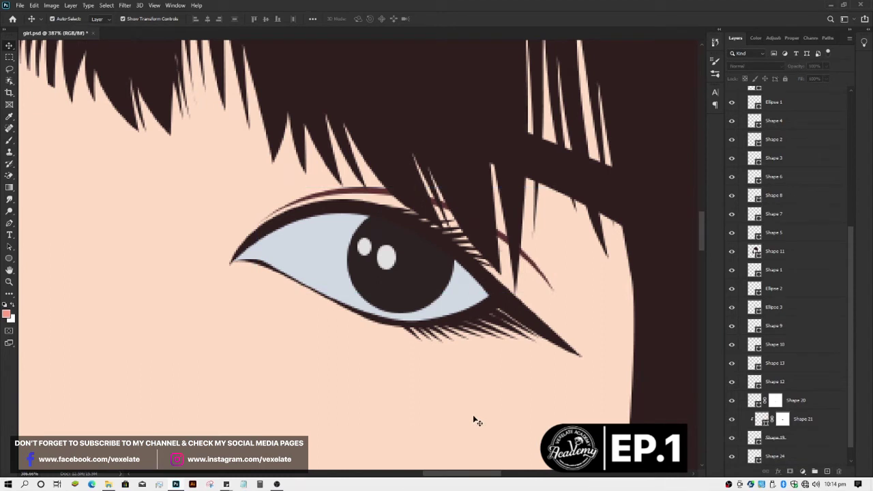
pyautogui.click(389, 303)
pyautogui.click(440, 393)
pyautogui.click(471, 305)
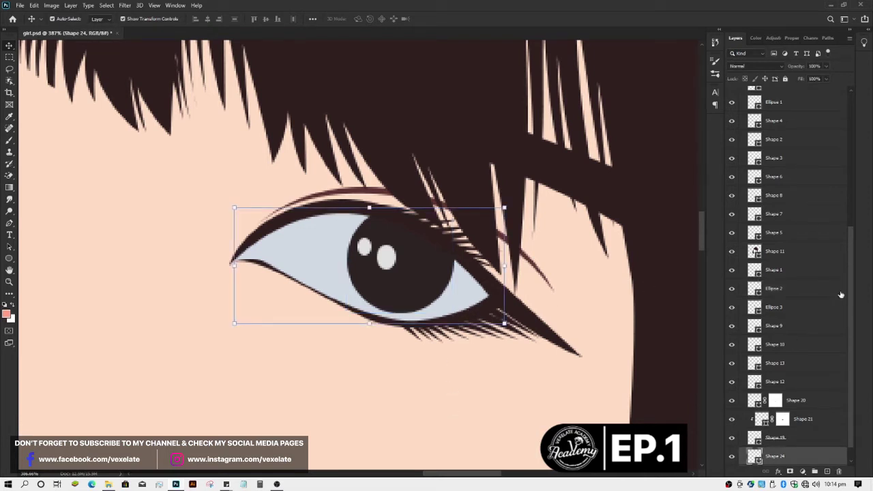
# Step: Briefly compare against the reference photo, then select Shape 2 and inspect its fill colour unchanged
pyautogui.moveTo(852, 296); pyautogui.dragTo(839, 115)
pyautogui.click(732, 95)
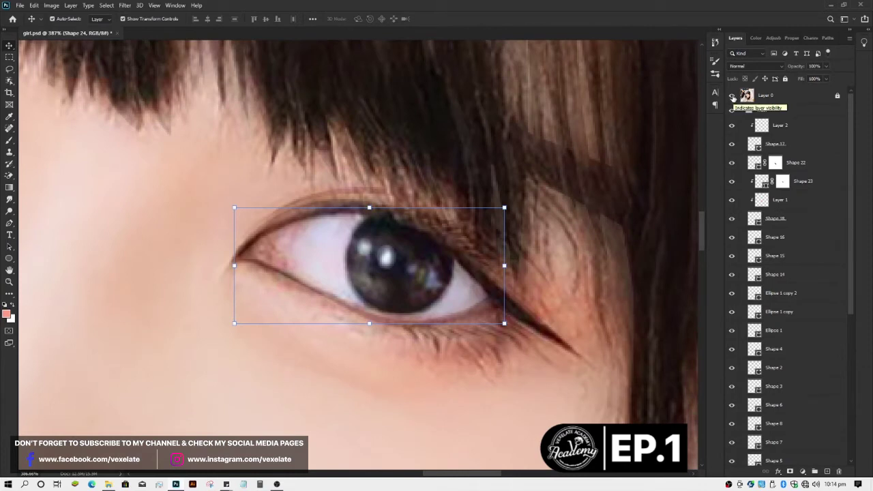
pyautogui.click(732, 95)
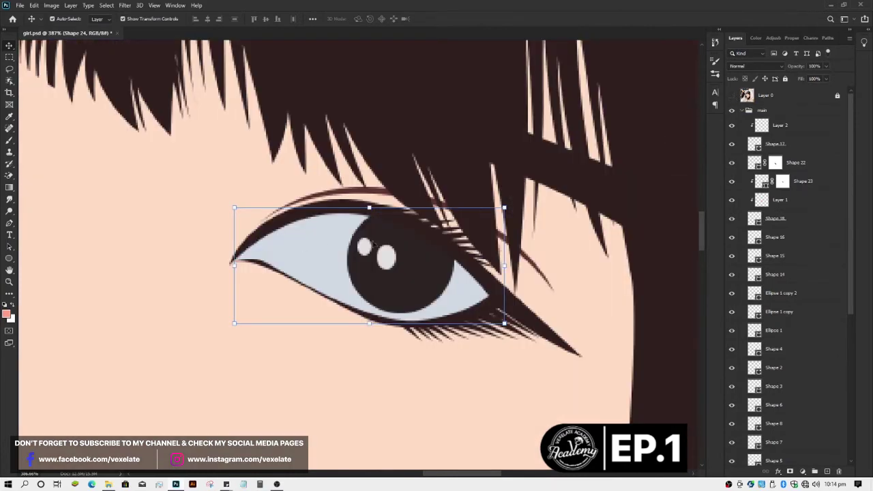
pyautogui.click(261, 265)
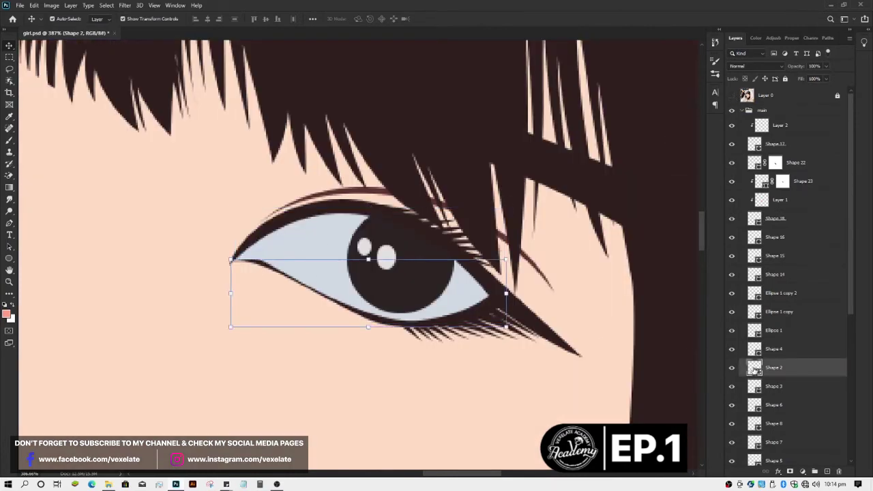
pyautogui.doubleClick(402, 180)
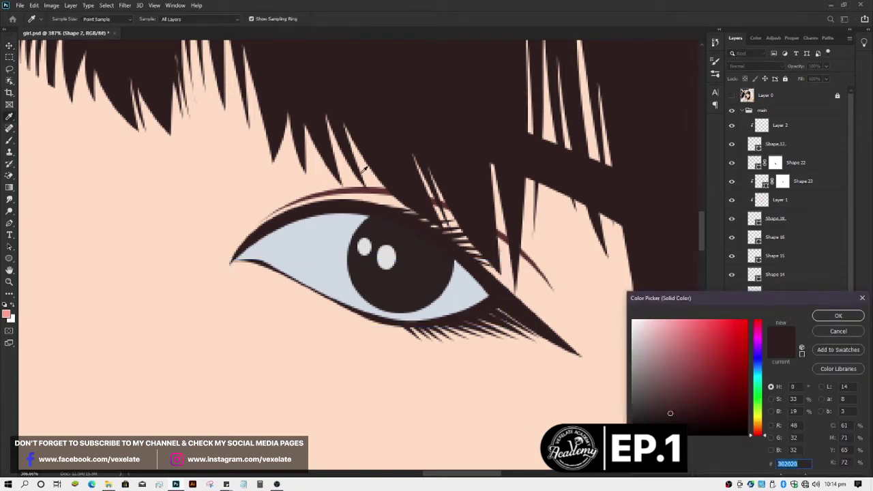
pyautogui.press('Return')
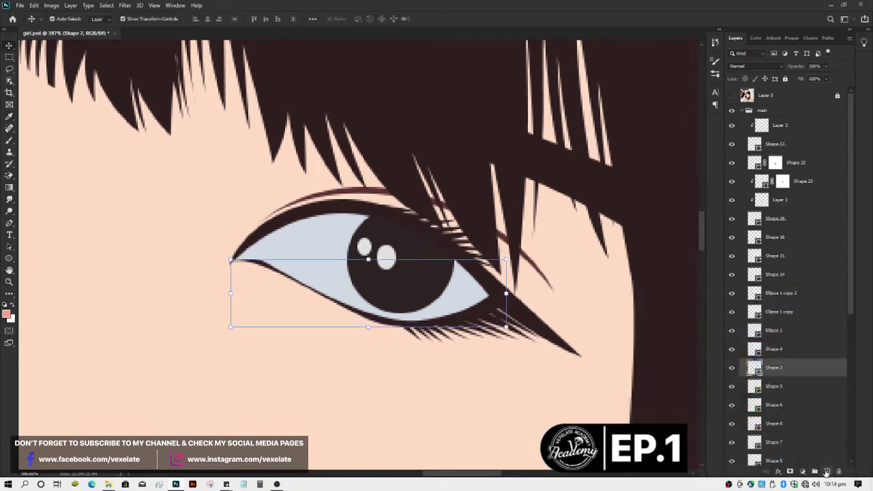
# Step: Add Layer 3 clipped to Shape 2 and brush a reddish tint along the lower eyeliner
pyautogui.click(827, 473)
pyautogui.keyDown('alt'); pyautogui.click(762, 372); pyautogui.keyUp('alt')
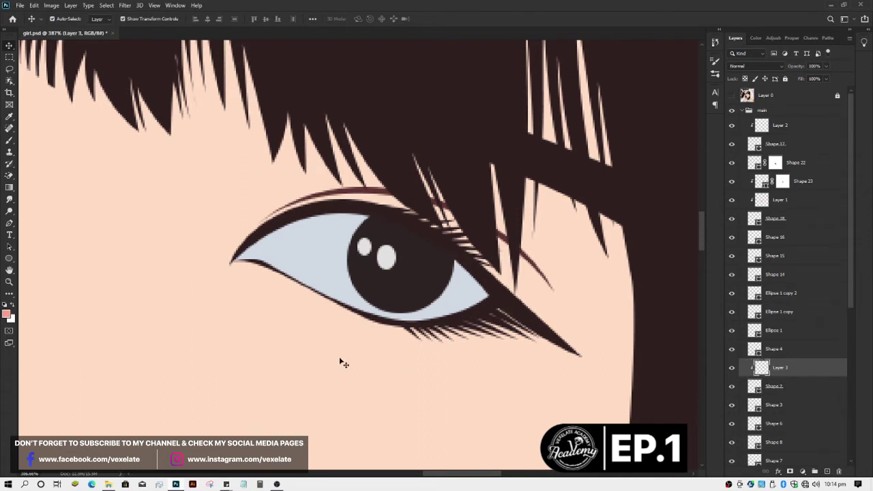
pyautogui.press('b')
pyautogui.moveTo(253, 304); pyautogui.dragTo(351, 356)
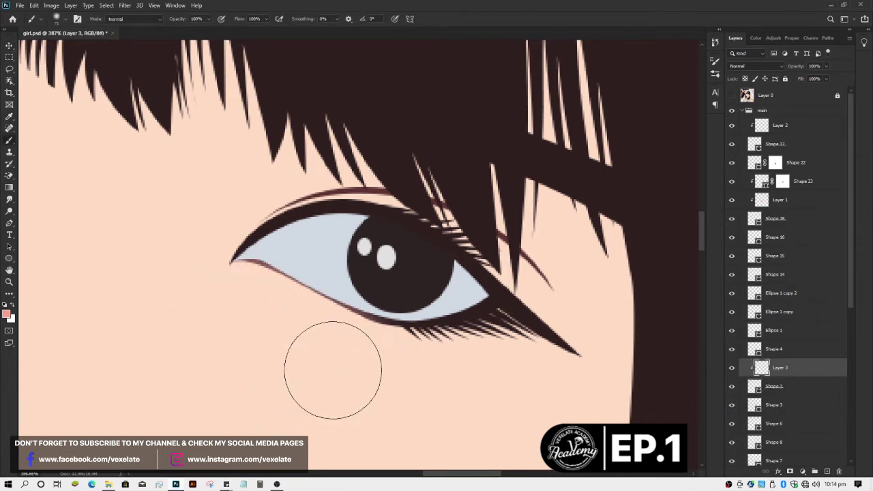
pyautogui.press('v')
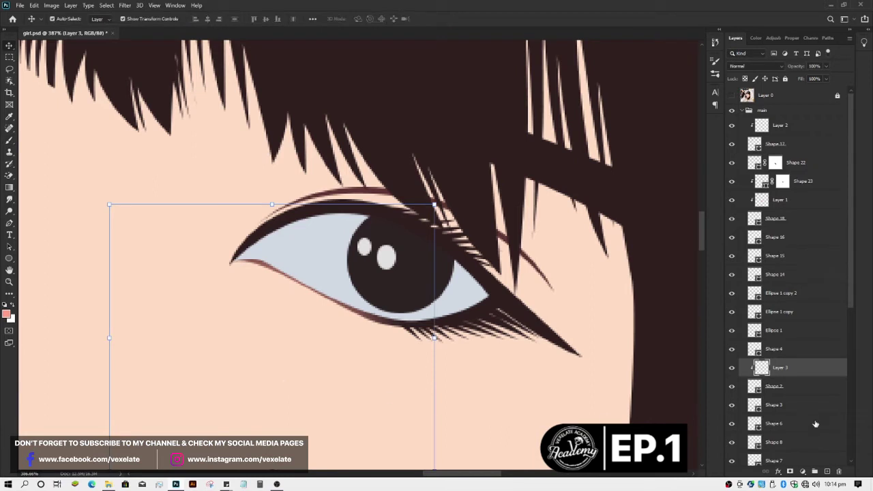
pyautogui.click(353, 312)
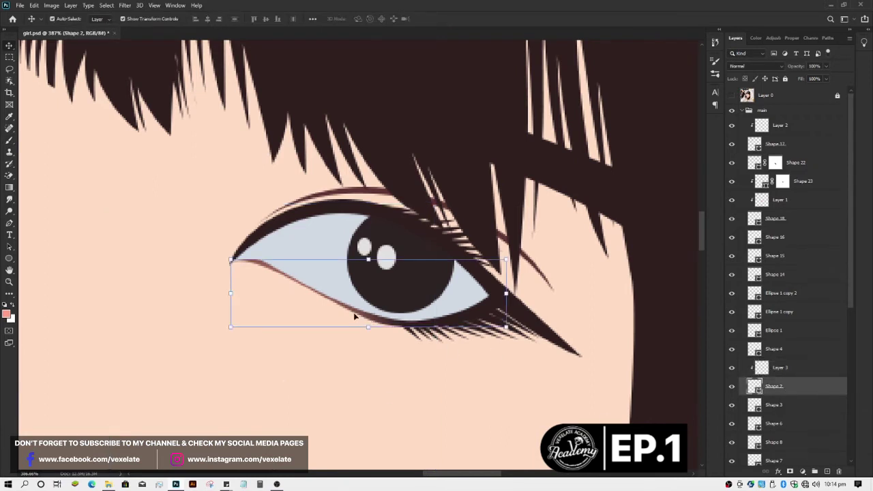
pyautogui.click(384, 321)
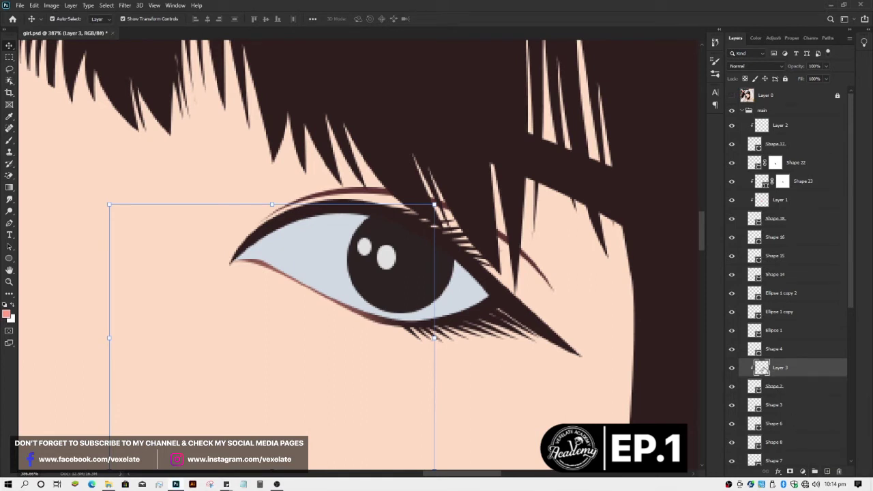
# Step: Select the right eye's lower-lash layer, Shape 4
pyautogui.press('b')
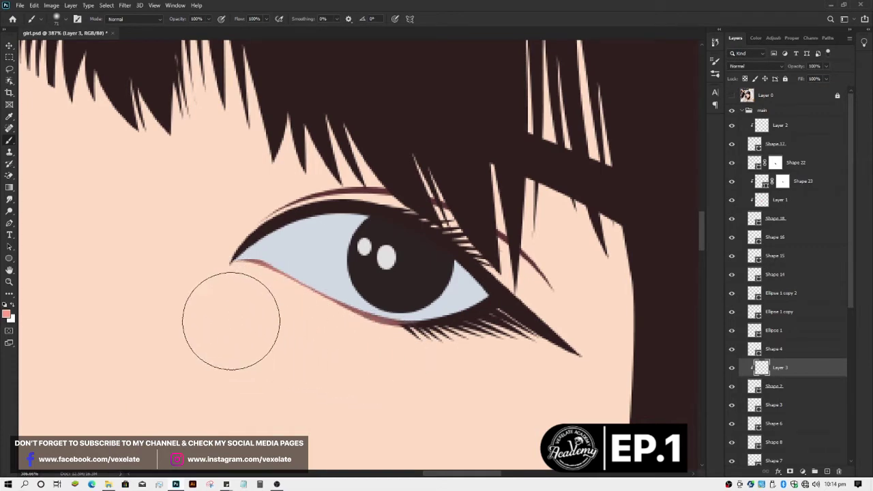
pyautogui.scroll(-2, 237, 318)
pyautogui.scroll(-3, 236, 318)
pyautogui.scroll(-2, 264, 356)
pyautogui.press('v')
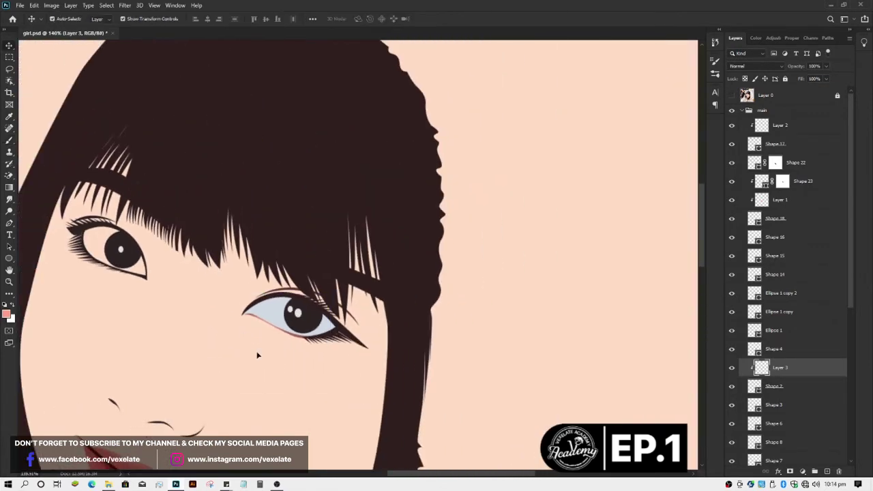
pyautogui.click(257, 355)
pyautogui.scroll(2, 257, 355)
pyautogui.scroll(1, 321, 343)
pyautogui.click(385, 326)
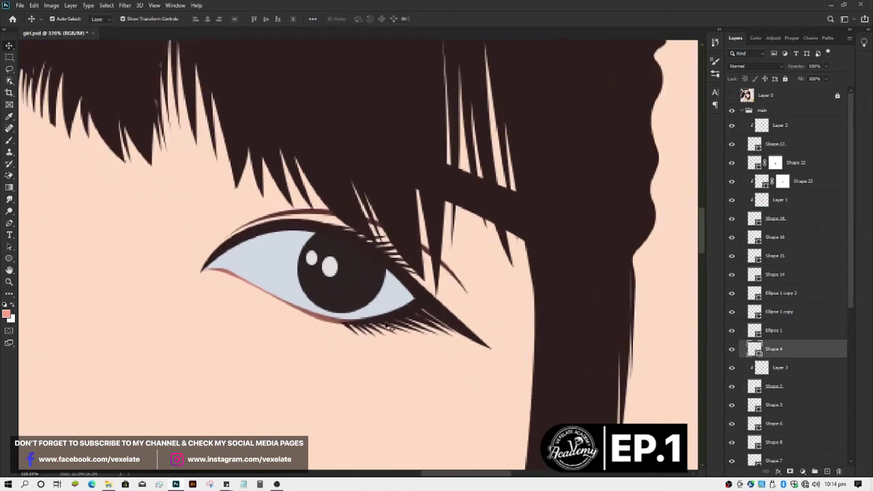
# Step: Add a layer clipped to Shape 4 and brush a soft reddish-brown tint over the lower lashes
pyautogui.click(827, 471)
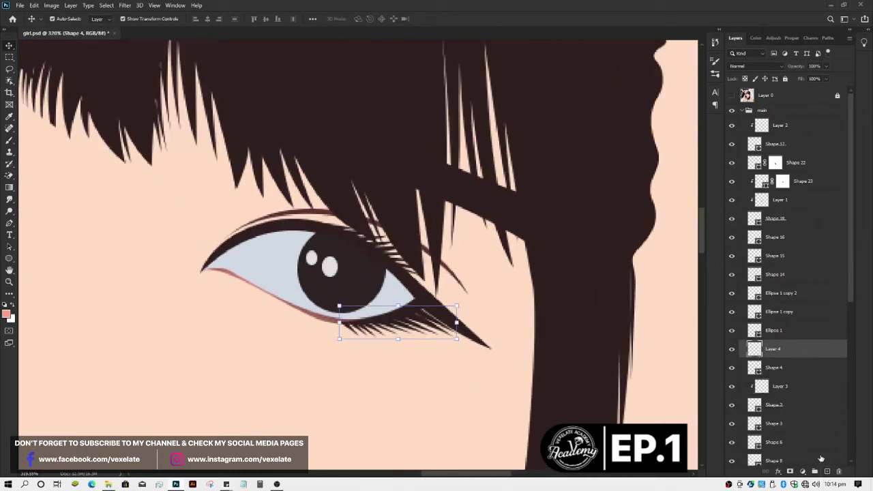
pyautogui.hotkey('ctrl', 'alt', 'g')
pyautogui.press('b')
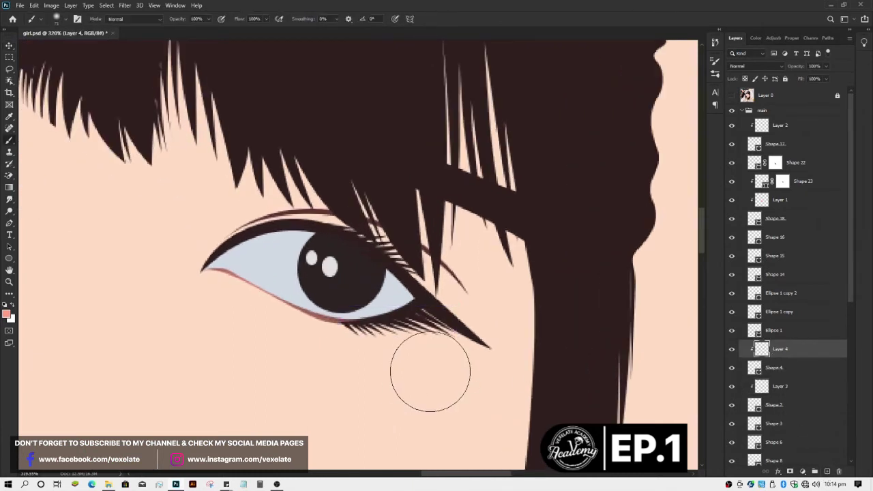
pyautogui.moveTo(403, 380); pyautogui.dragTo(387, 386)
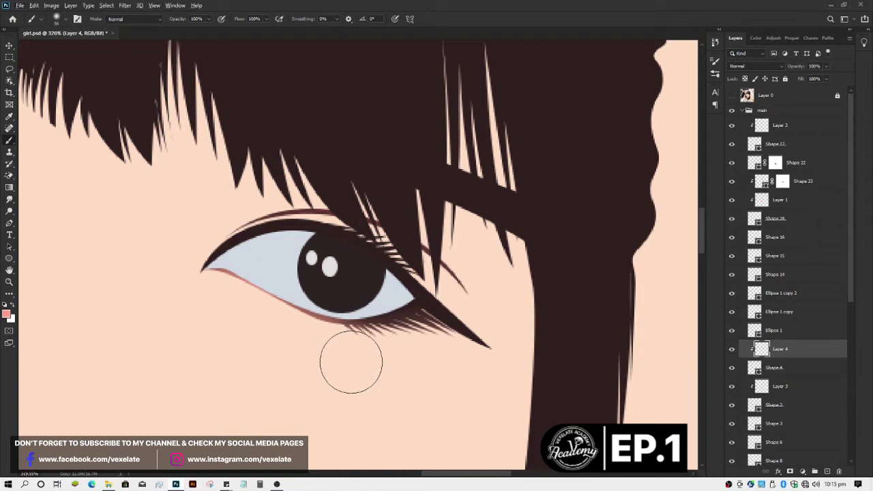
pyautogui.moveTo(349, 362); pyautogui.dragTo(354, 371)
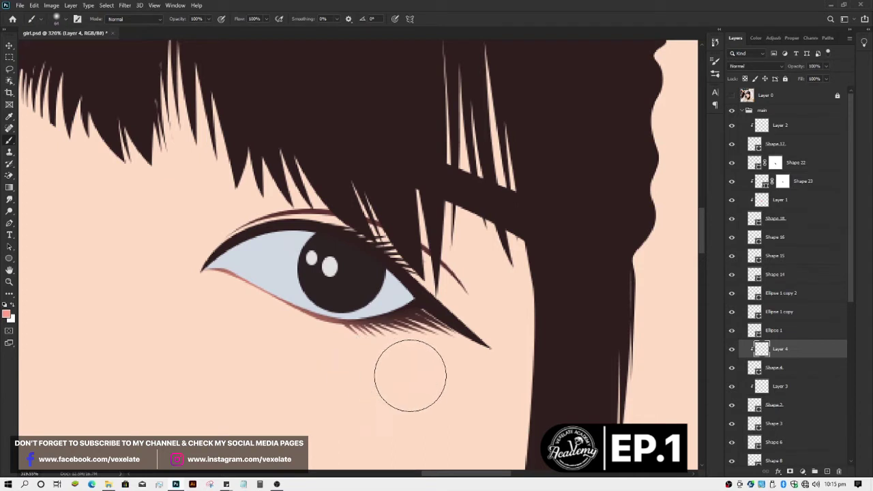
pyautogui.press('v')
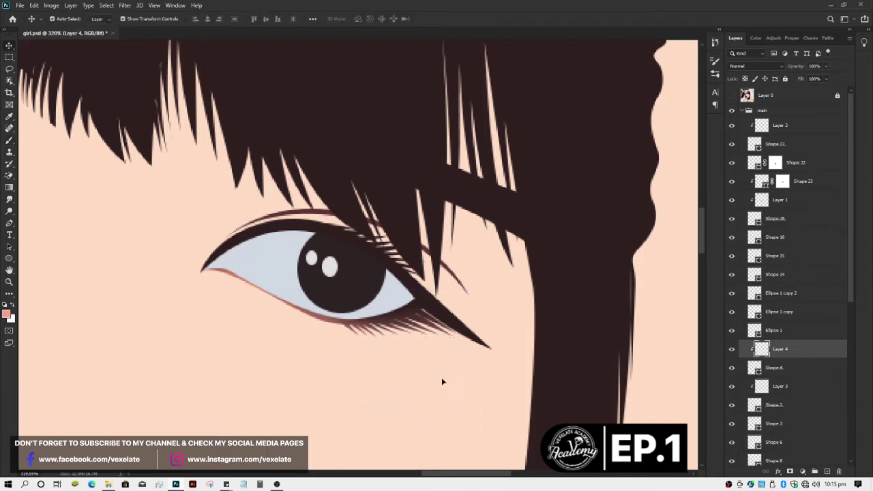
pyautogui.click(441, 382)
# Step: Select the eye outline layer, Shape 1
pyautogui.scroll(-5, 441, 382)
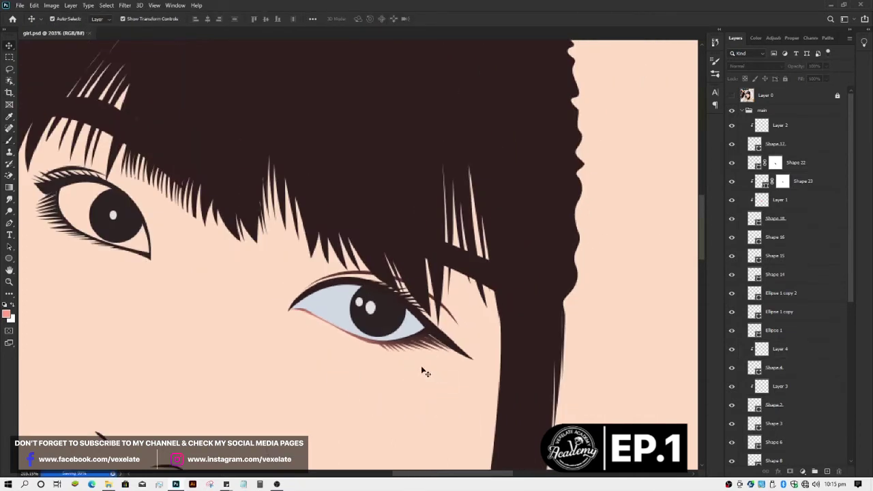
pyautogui.scroll(-2, 416, 365)
pyautogui.scroll(-3, 397, 364)
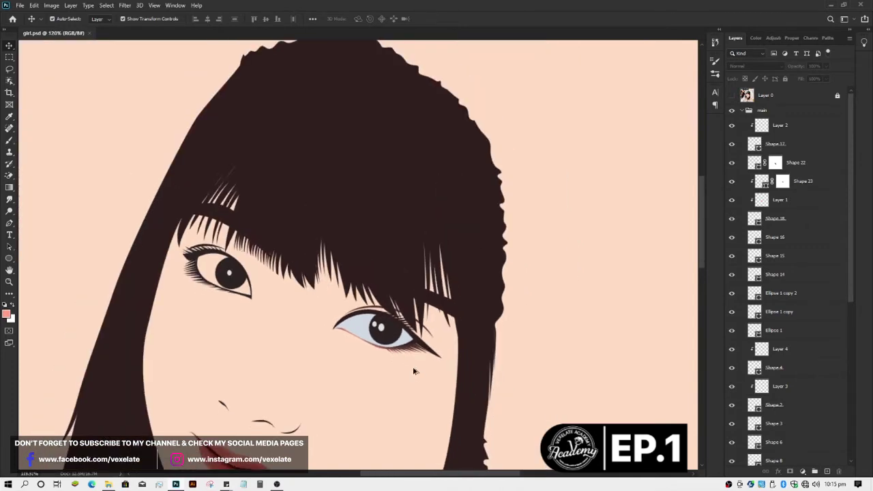
pyautogui.scroll(2, 414, 369)
pyautogui.scroll(1, 403, 367)
pyautogui.scroll(2, 409, 362)
pyautogui.scroll(1, 409, 362)
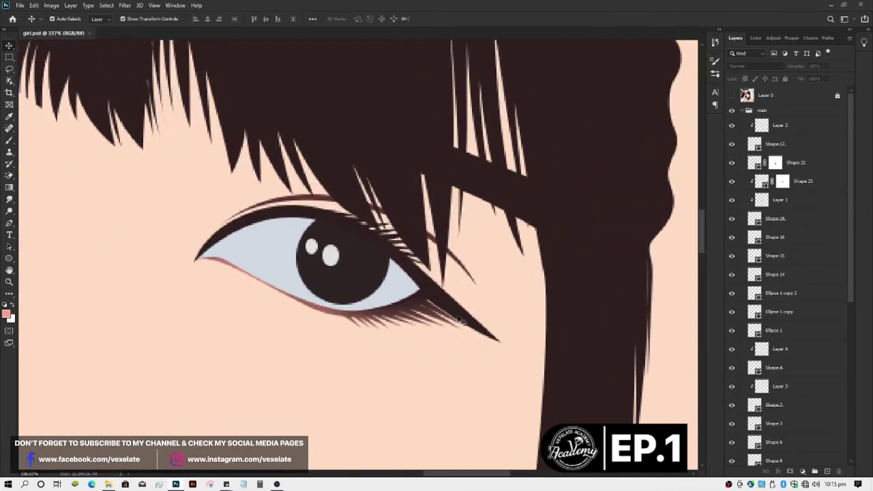
pyautogui.click(460, 319)
# Step: Add a layer clipped to the eye outline and tint the liner's outer tip reddish-brown
pyautogui.click(760, 421)
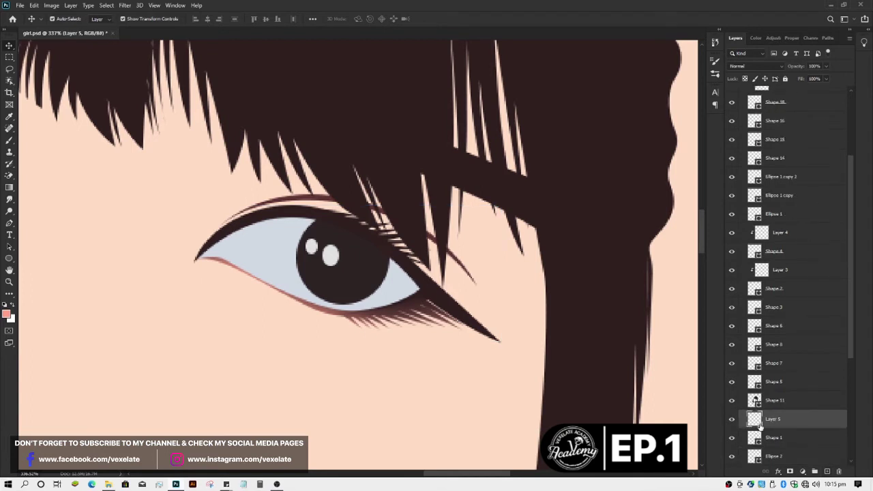
pyautogui.hotkey('ctrl', 'alt', 'g')
pyautogui.press('b')
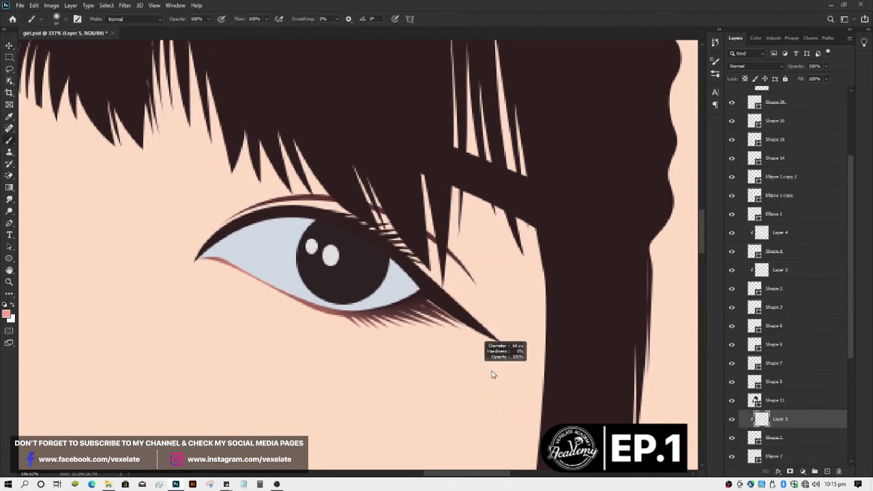
pyautogui.moveTo(478, 348); pyautogui.dragTo(483, 369)
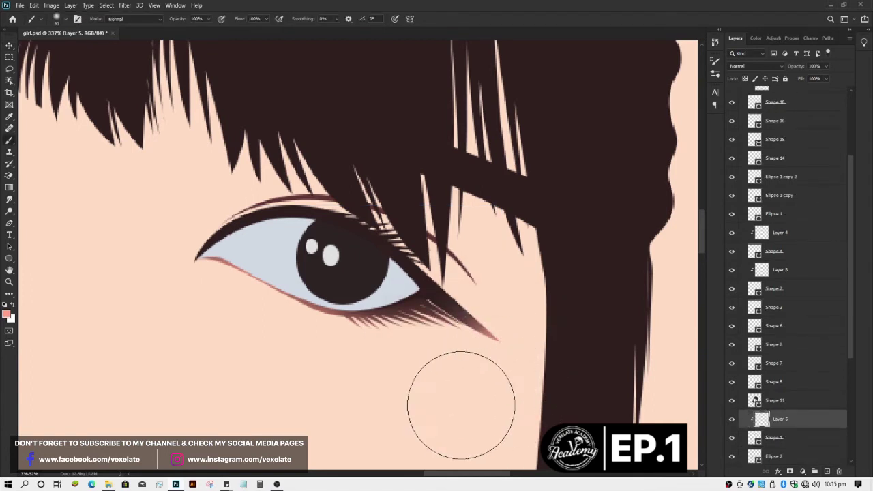
pyautogui.press('v')
pyautogui.click(413, 410)
# Step: Add another new layer, Layer 6, above the Shape 1 eye outline
pyautogui.scroll(-3, 404, 421)
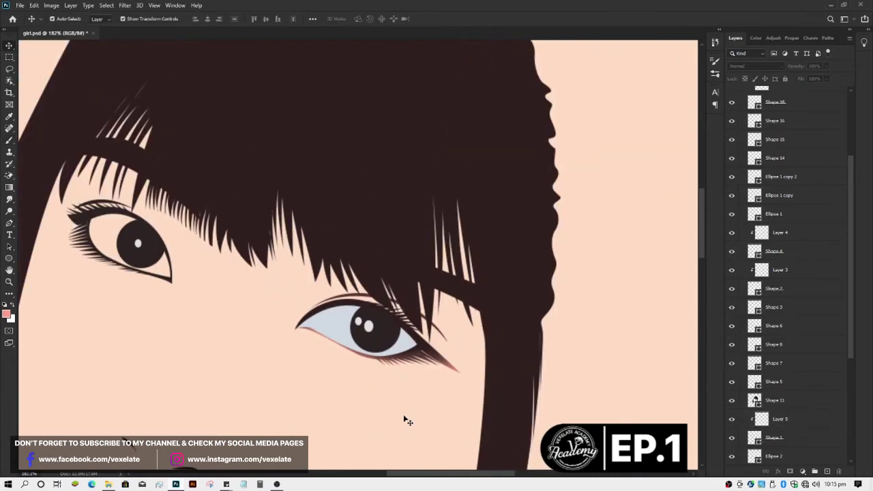
pyautogui.scroll(-2, 390, 390)
pyautogui.scroll(2, 320, 362)
pyautogui.scroll(2, 350, 364)
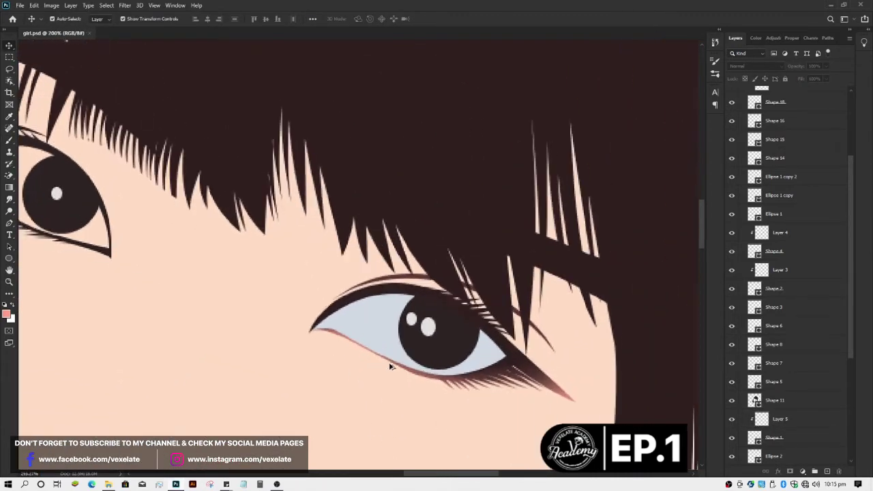
pyautogui.scroll(2, 390, 366)
pyautogui.click(369, 291)
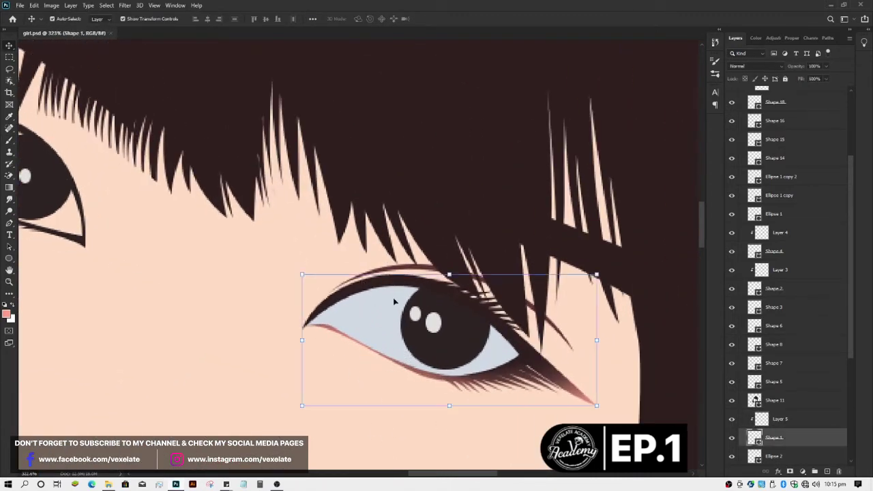
pyautogui.click(827, 472)
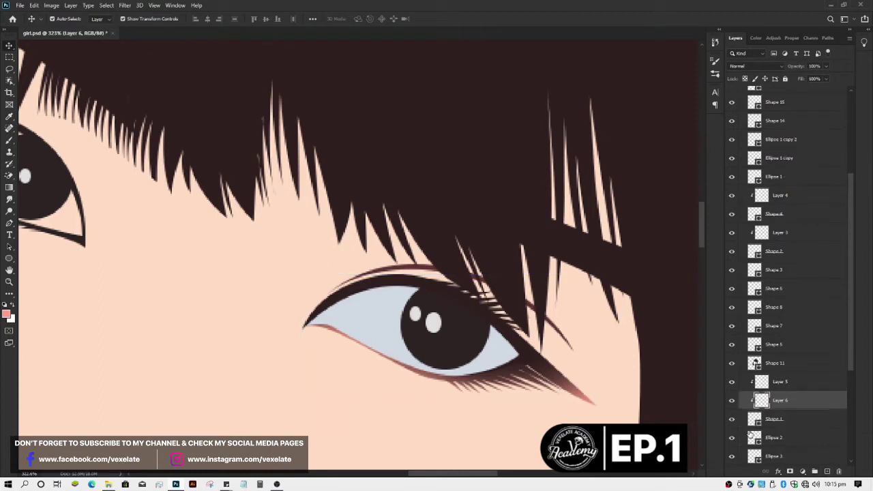
pyautogui.press('b')
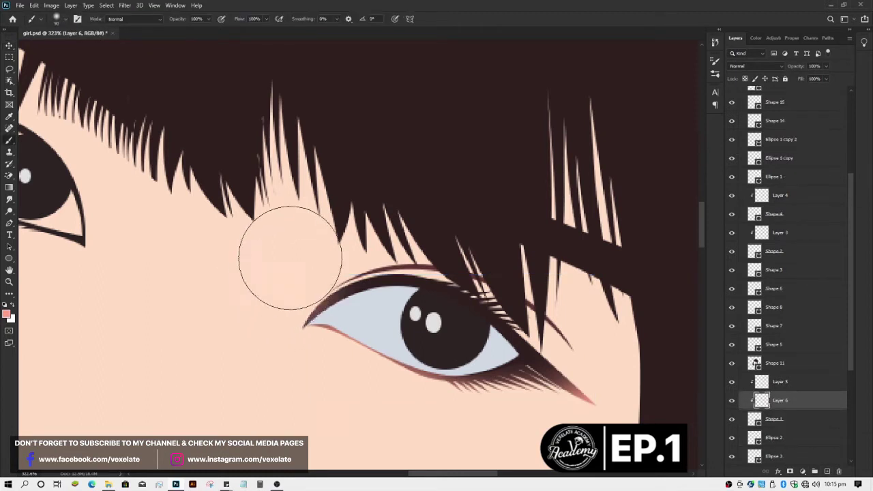
pyautogui.click(789, 421)
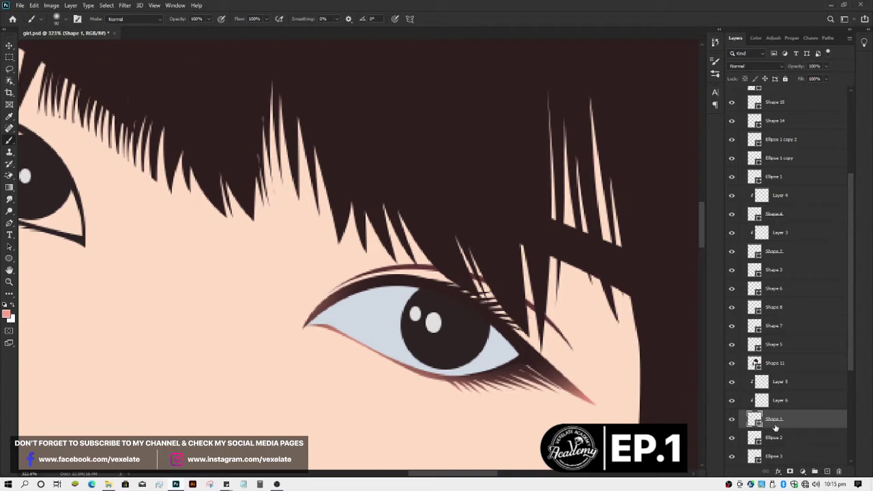
pyautogui.click(773, 402)
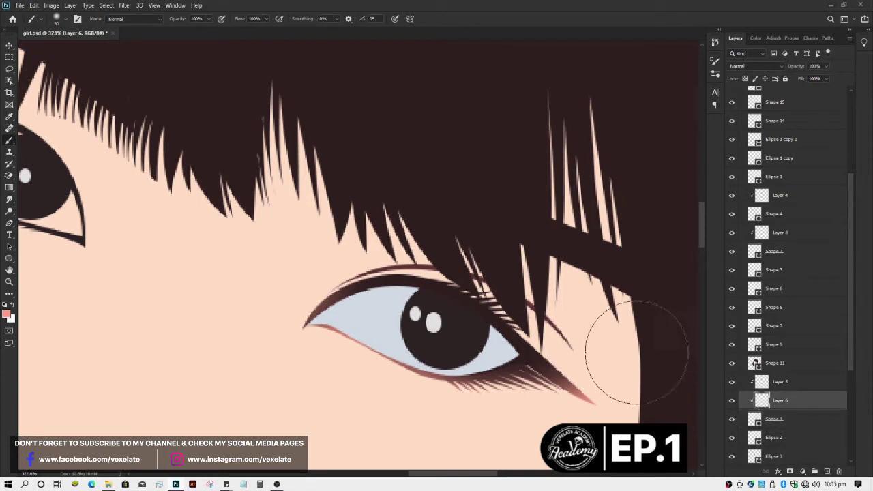
# Step: Start a Free Transform on Layer 6's content and cancel it unchanged
pyautogui.press('v')
pyautogui.click(293, 385)
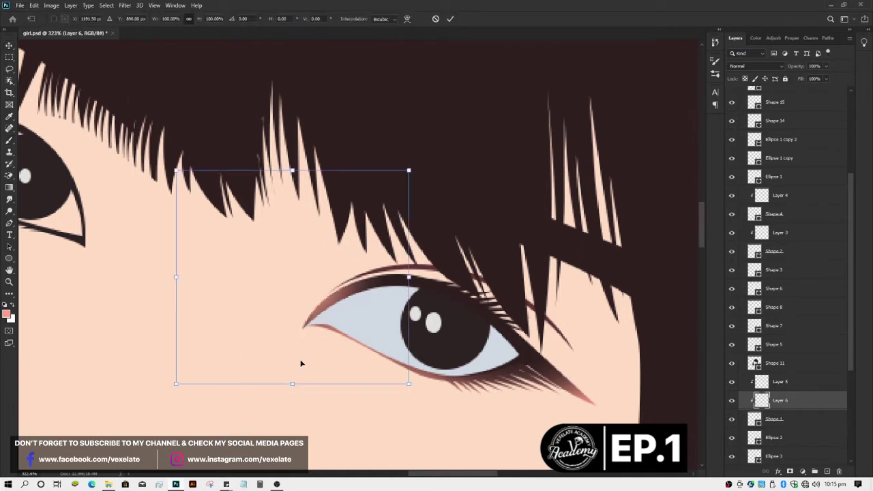
pyautogui.press('Return')
pyautogui.click(301, 363)
pyautogui.scroll(-2, 301, 362)
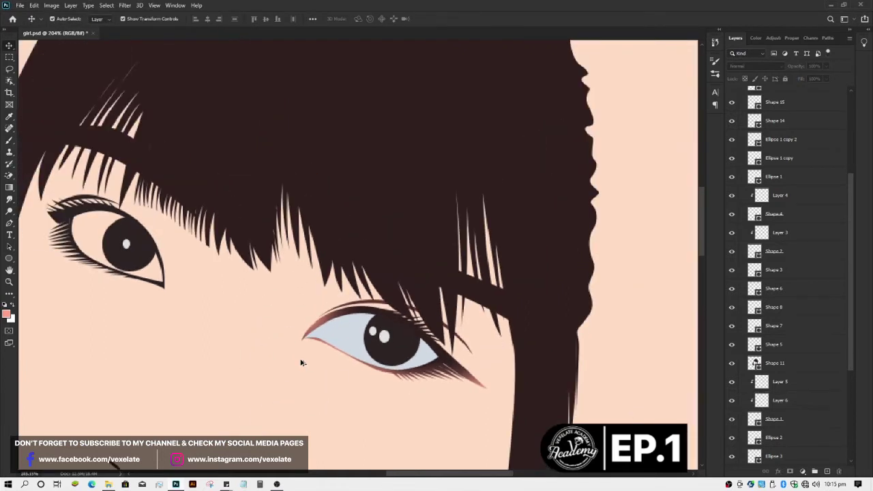
pyautogui.scroll(-1, 301, 362)
pyautogui.scroll(-1, 301, 362)
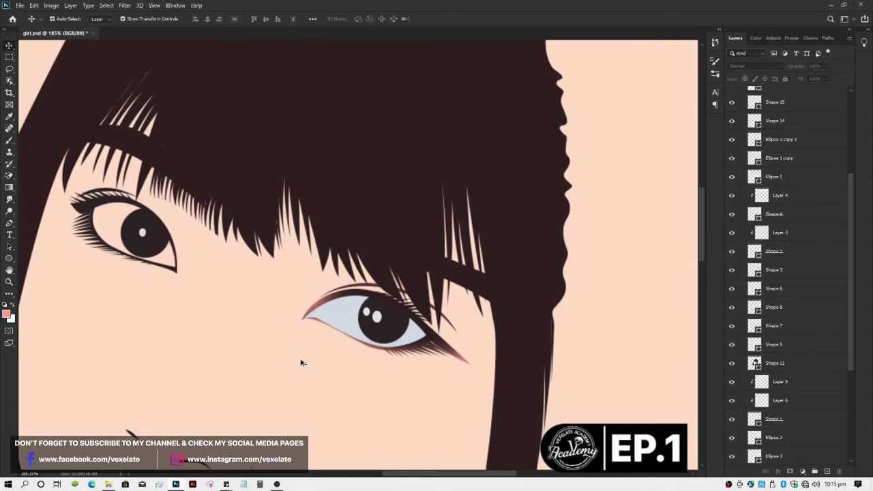
pyautogui.scroll(-1, 300, 363)
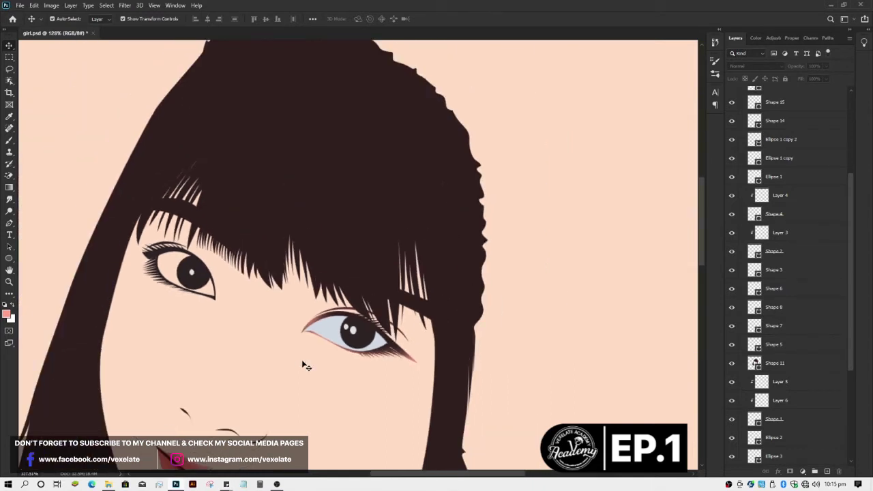
pyautogui.scroll(1, 304, 365)
pyautogui.scroll(1, 304, 365)
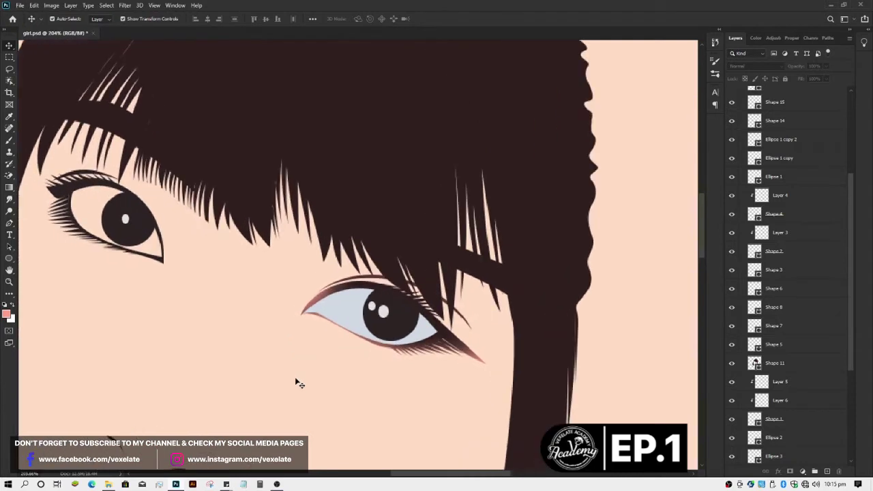
# Step: Select the eye white shape and show the reference photo layer
pyautogui.click(348, 312)
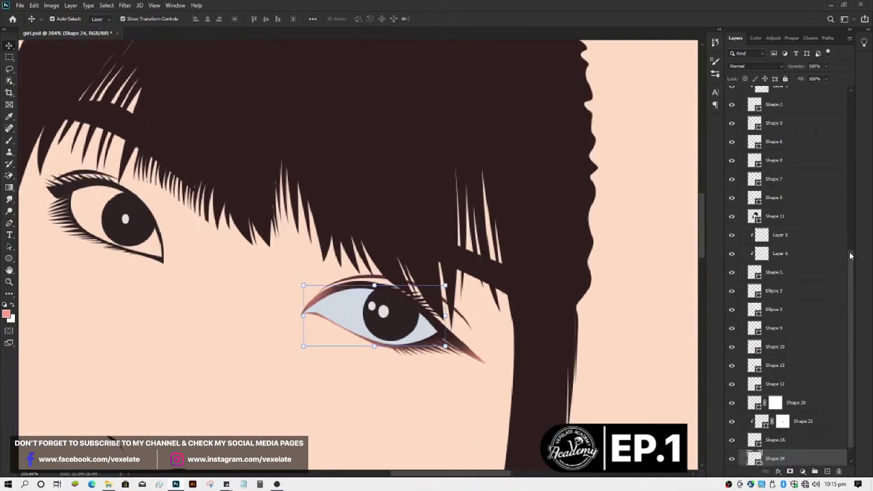
pyautogui.moveTo(852, 345); pyautogui.dragTo(840, 167)
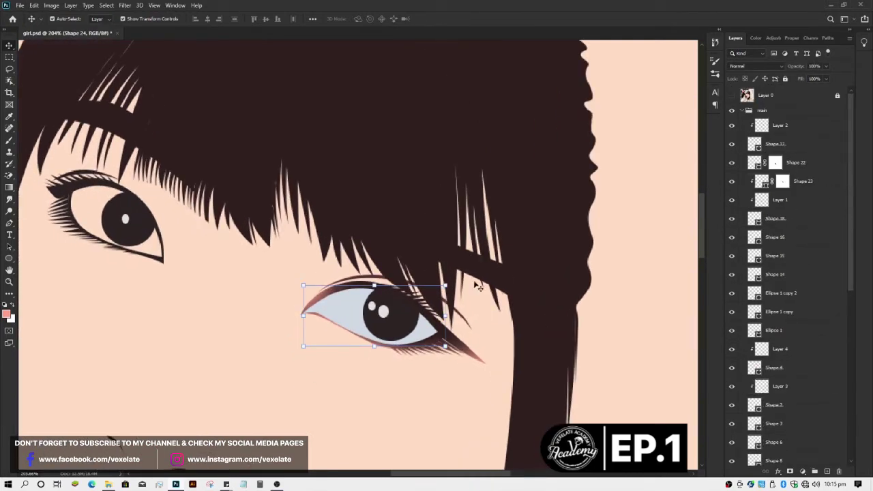
pyautogui.click(351, 312)
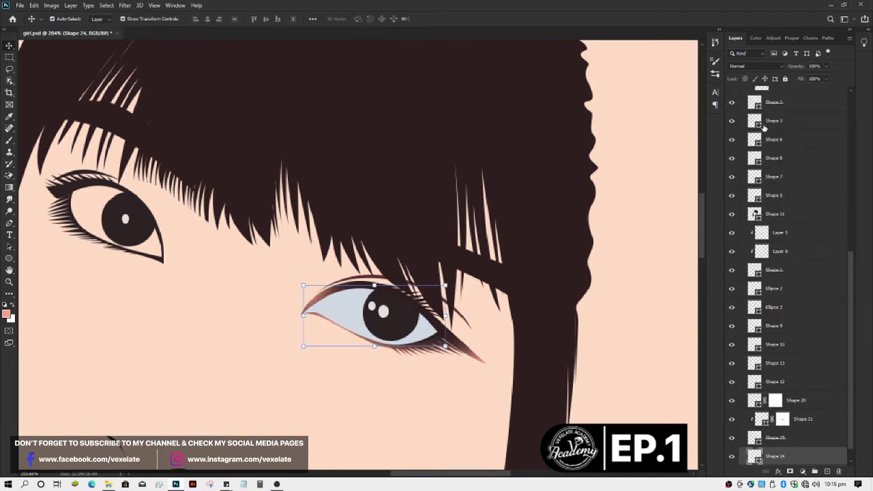
pyautogui.moveTo(852, 268); pyautogui.dragTo(853, 102)
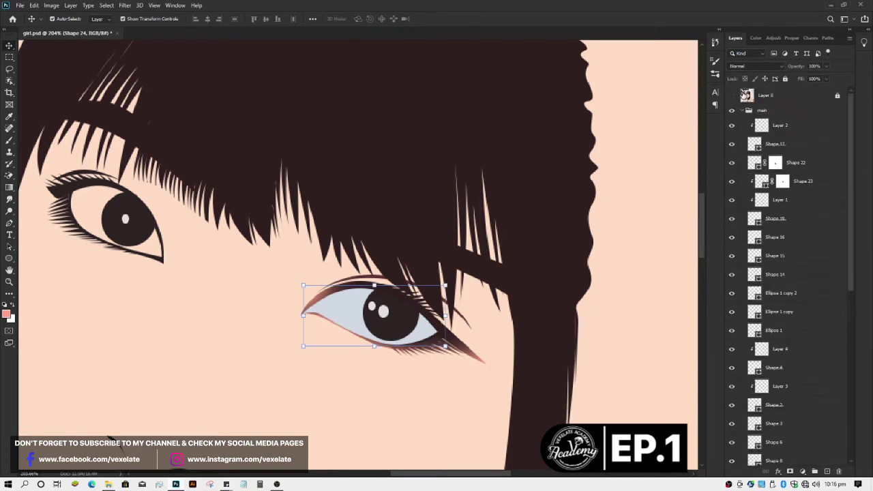
pyautogui.click(731, 96)
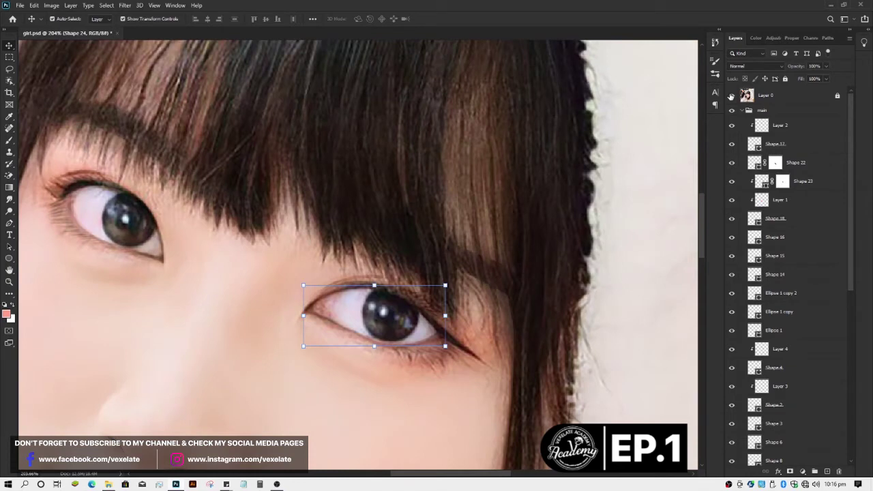
pyautogui.scroll(4, 337, 312)
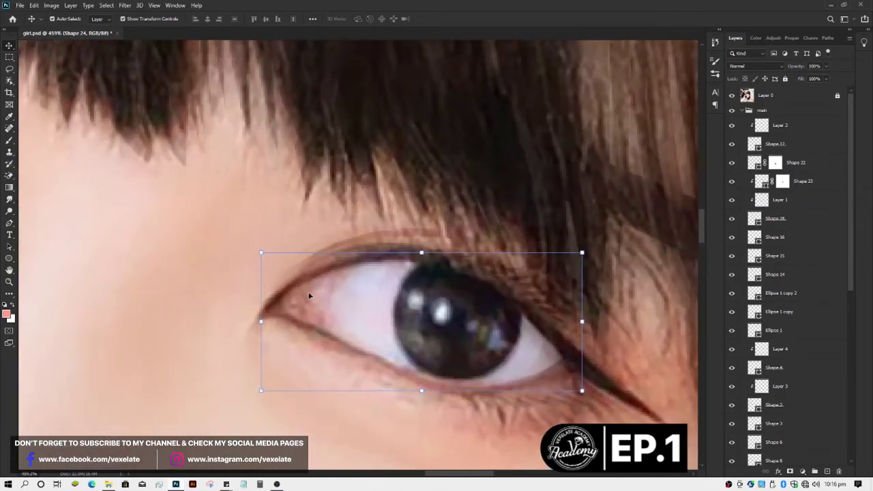
# Step: Trace a closed Pen-tool shape over the right eye's inner corner
pyautogui.press('p')
pyautogui.click(362, 259)
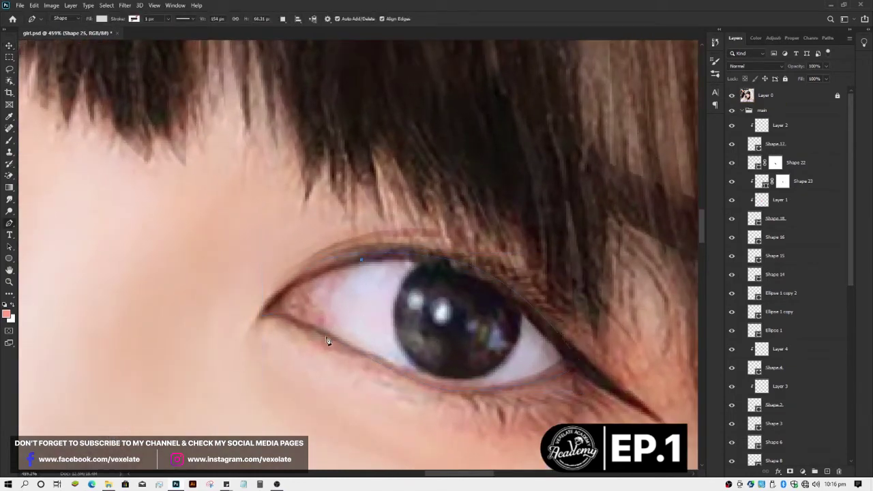
pyautogui.moveTo(338, 338); pyautogui.dragTo(356, 378)
pyautogui.click(268, 315)
pyautogui.click(257, 318)
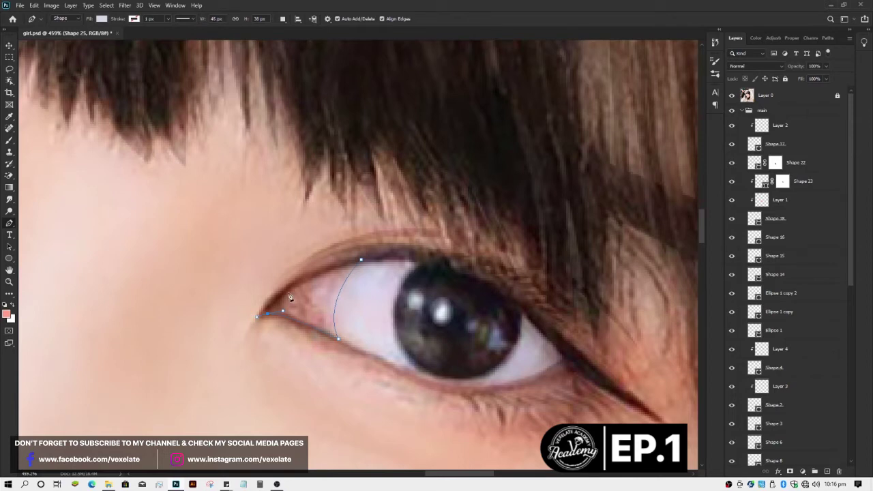
pyautogui.click(361, 262)
pyautogui.press('v')
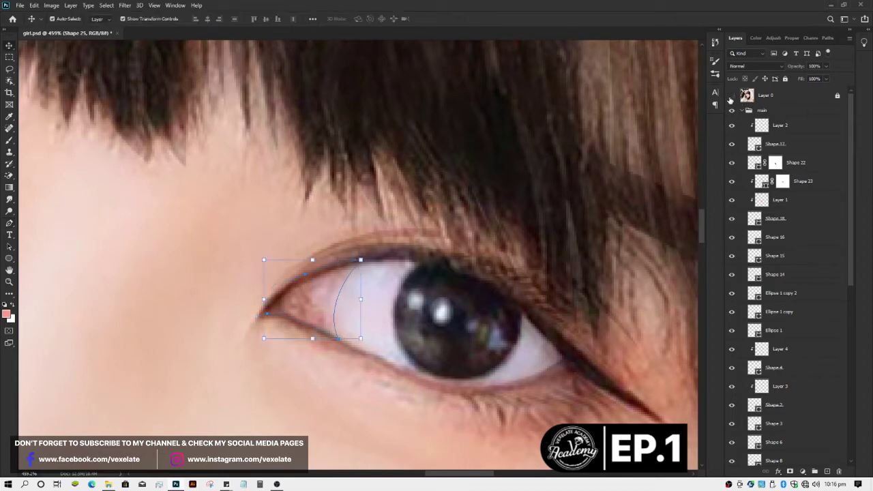
# Step: Hide the reference photo, fill the new shape with salmon pink #eaa793, and add a mask
pyautogui.click(732, 96)
pyautogui.scroll(-5, 754, 409)
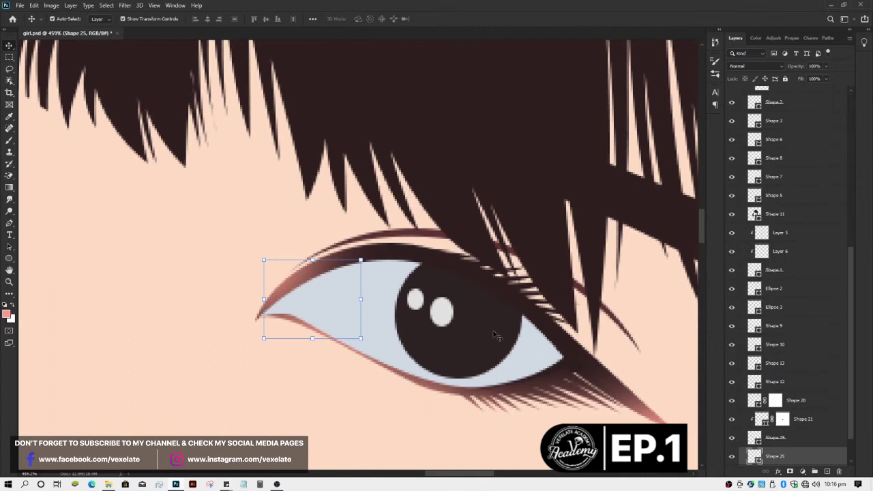
pyautogui.doubleClick(753, 454)
pyautogui.click(416, 405)
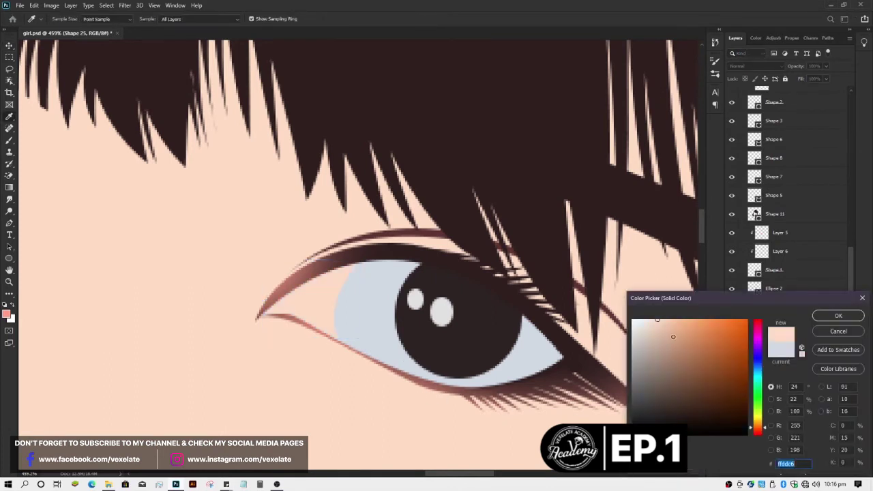
pyautogui.click(676, 339)
pyautogui.moveTo(757, 426); pyautogui.dragTo(757, 431)
pyautogui.moveTo(676, 338); pyautogui.dragTo(675, 328)
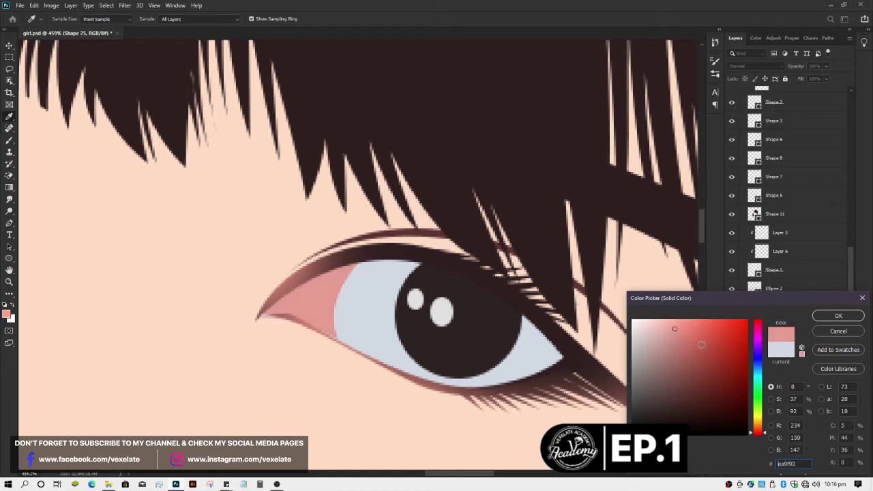
pyautogui.click(758, 434)
pyautogui.press('Return')
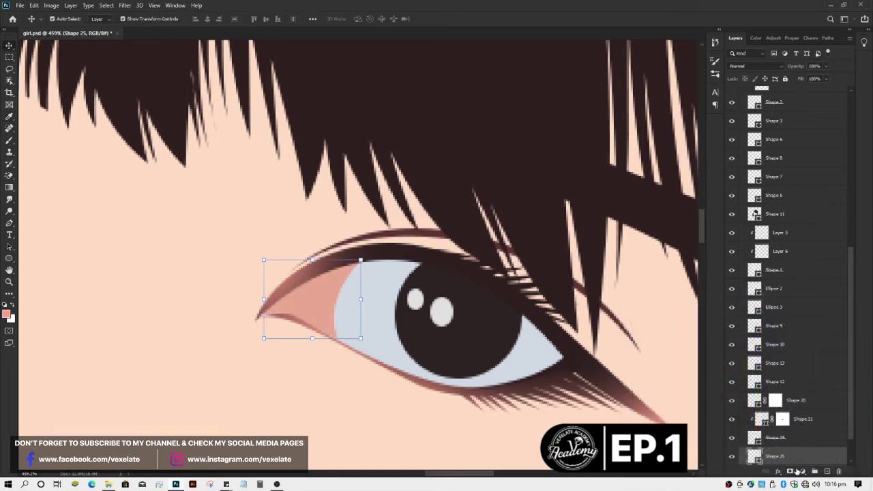
pyautogui.click(790, 471)
# Step: Re-add a layer mask to the pink corner shape and paint along the eye white's edge
pyautogui.press('b')
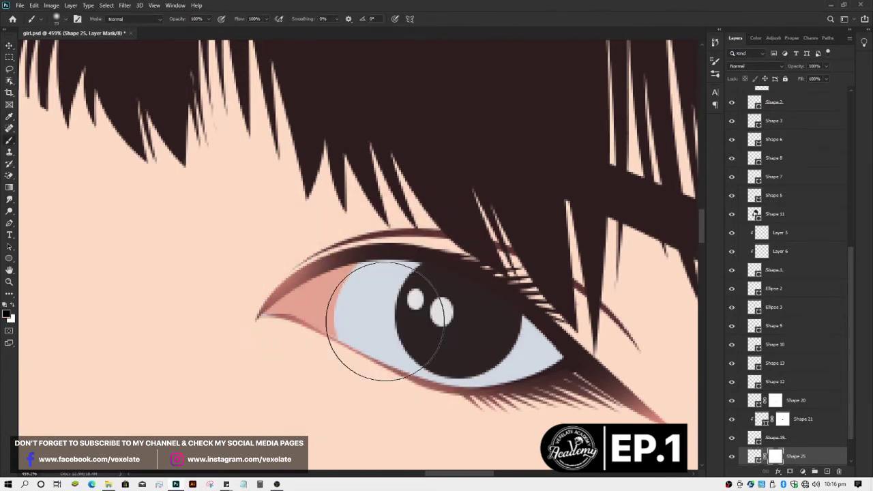
pyautogui.hotkey('ctrl', 'z')
pyautogui.press('v')
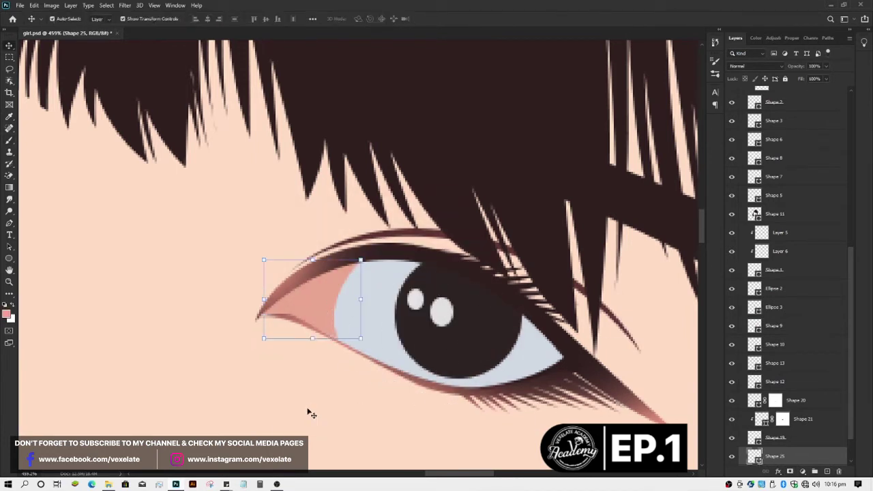
pyautogui.click(326, 316)
pyautogui.click(790, 472)
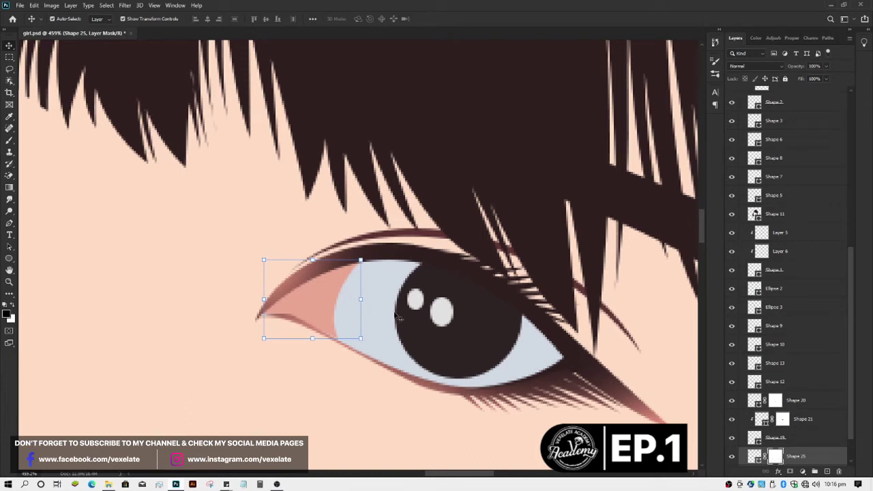
pyautogui.press('b')
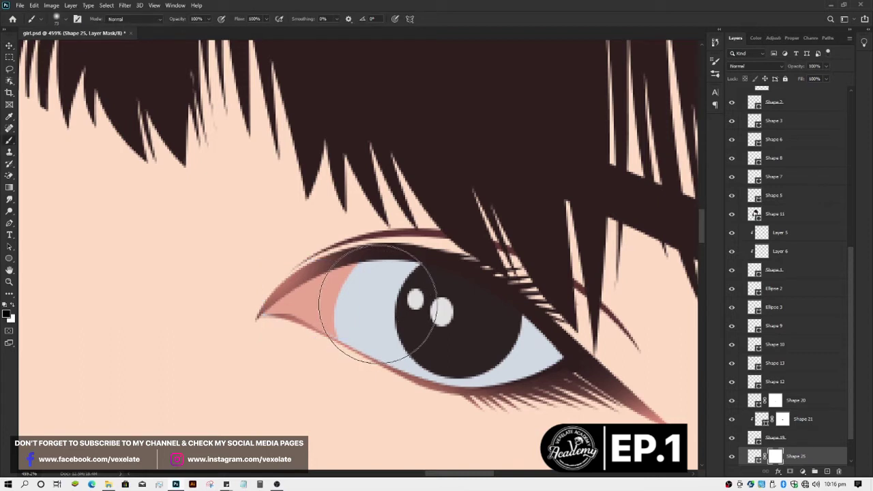
pyautogui.moveTo(378, 304); pyautogui.dragTo(380, 305)
# Step: Use an enlarged soft round brush on the mask to fade the pink into the eye white
pyautogui.rightClick(380, 304)
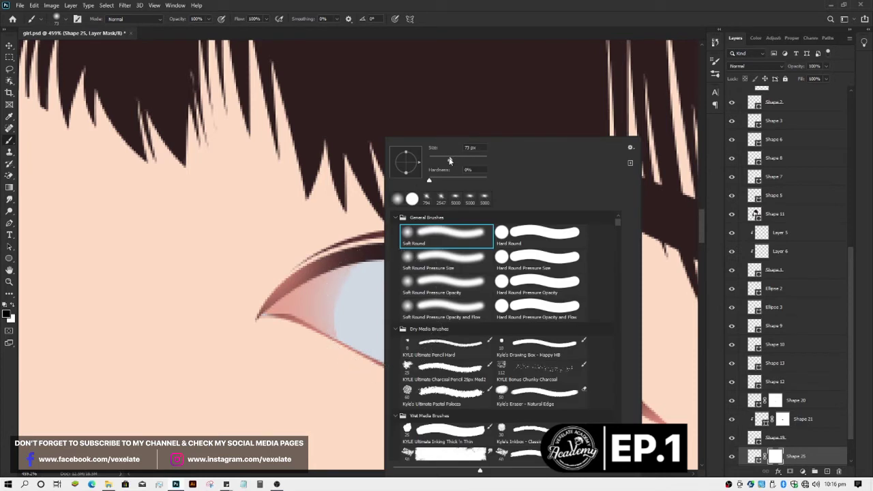
pyautogui.click(530, 27)
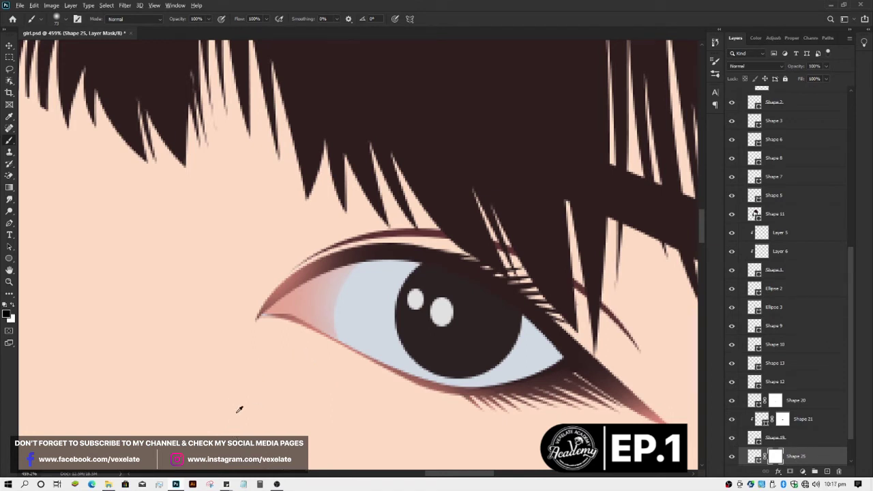
pyautogui.moveTo(246, 409)
pyautogui.mouseDown()
pyautogui.moveTo(334, 414)
pyautogui.moveTo(294, 427)
pyautogui.moveTo(305, 407)
pyautogui.moveTo(289, 411)
pyautogui.mouseUp()
pyautogui.moveTo(234, 415); pyautogui.dragTo(284, 406)
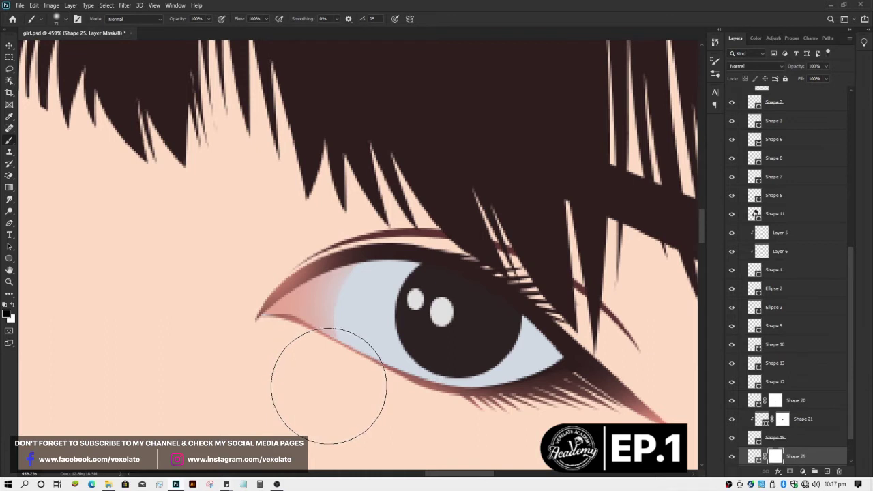
pyautogui.rightClick(321, 379)
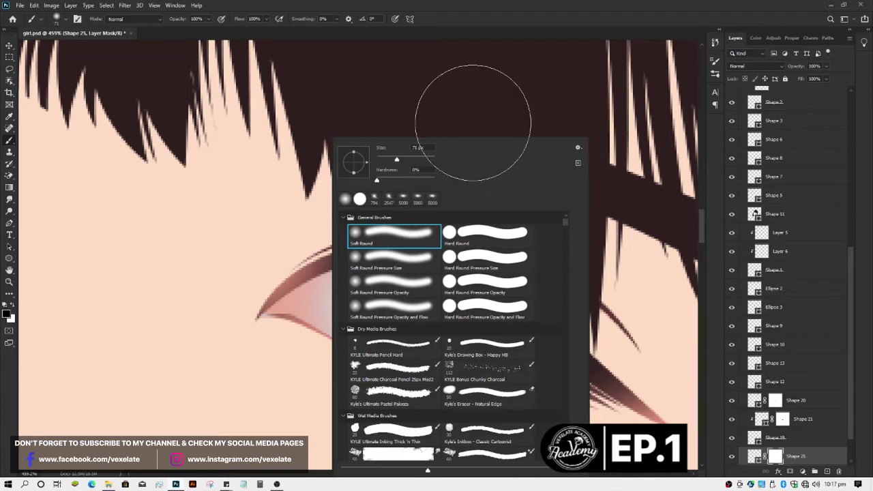
pyautogui.click(471, 11)
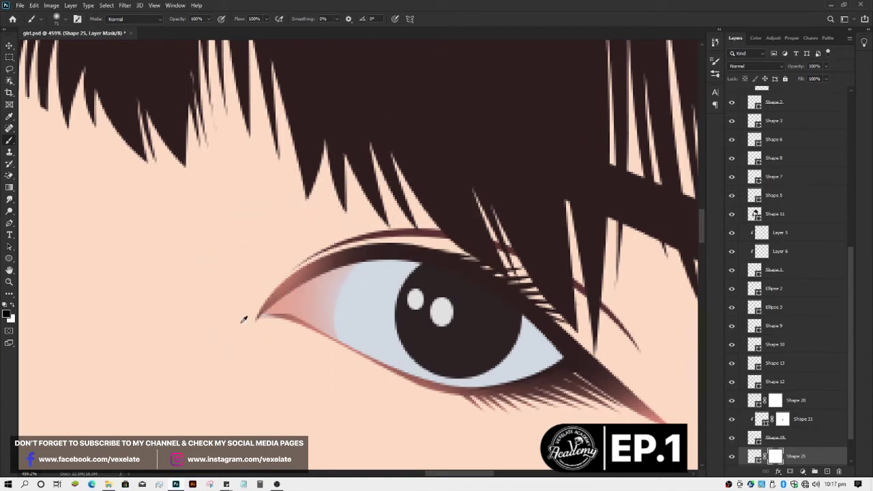
pyautogui.moveTo(245, 348); pyautogui.dragTo(256, 246)
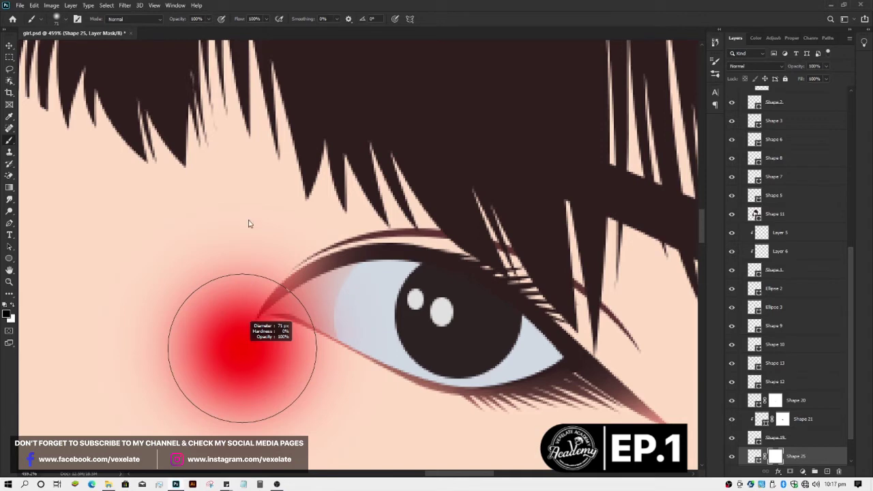
pyautogui.moveTo(255, 276)
pyautogui.mouseDown()
pyautogui.moveTo(250, 240)
pyautogui.moveTo(241, 356)
pyautogui.mouseUp()
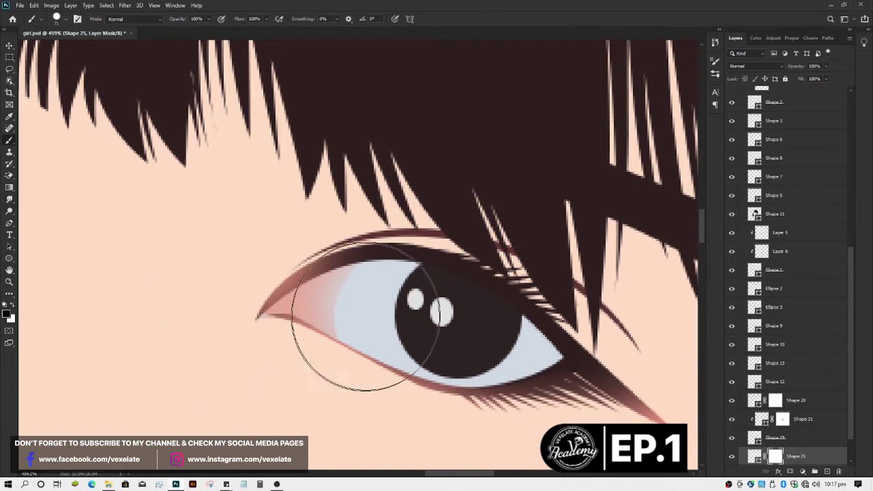
pyautogui.moveTo(366, 316); pyautogui.dragTo(363, 324)
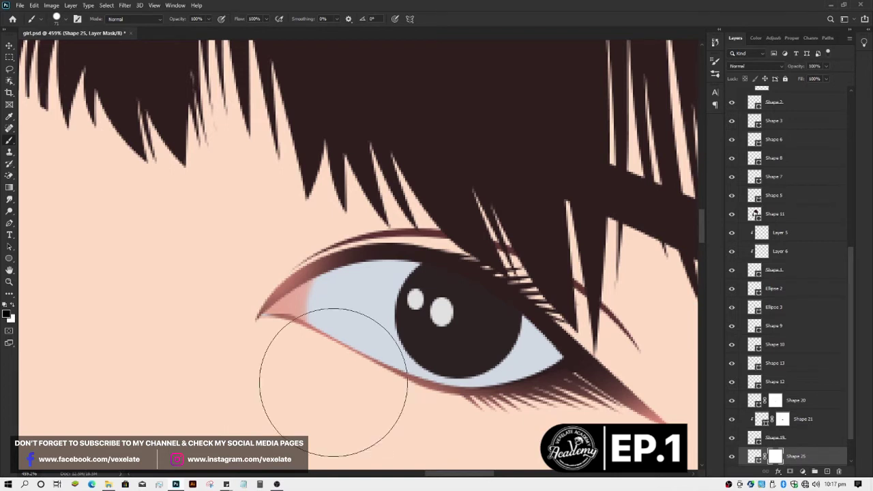
pyautogui.moveTo(334, 383)
pyautogui.mouseDown()
pyautogui.moveTo(293, 341)
pyautogui.moveTo(302, 322)
pyautogui.moveTo(293, 321)
pyautogui.mouseUp()
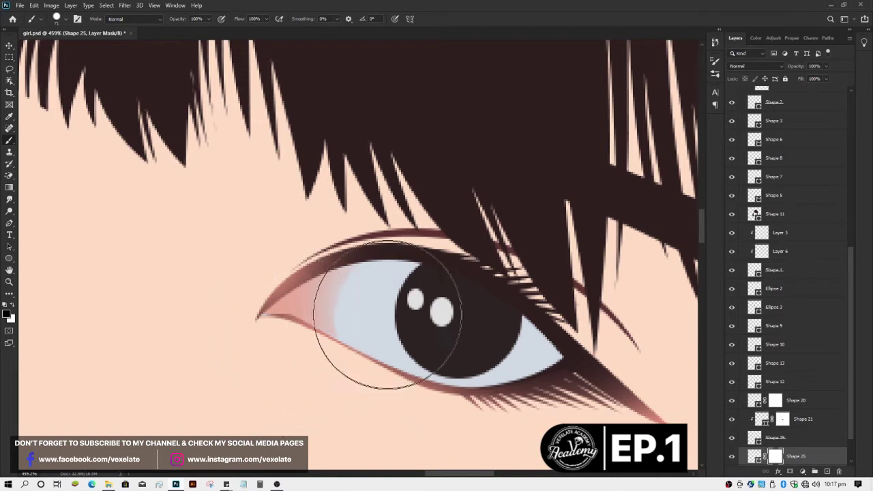
# Step: Show the reference photo again and zoom in on the inner eye corner
pyautogui.press('v')
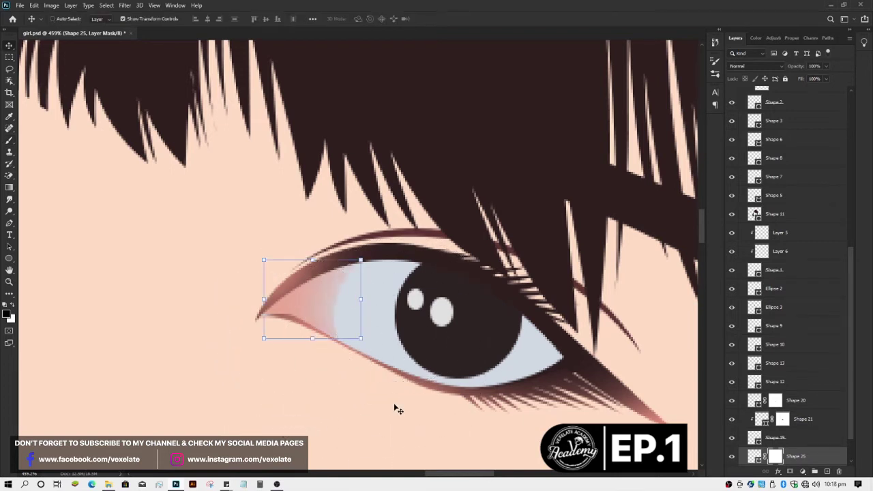
pyautogui.scroll(-1, 395, 408)
pyautogui.scroll(-1, 334, 378)
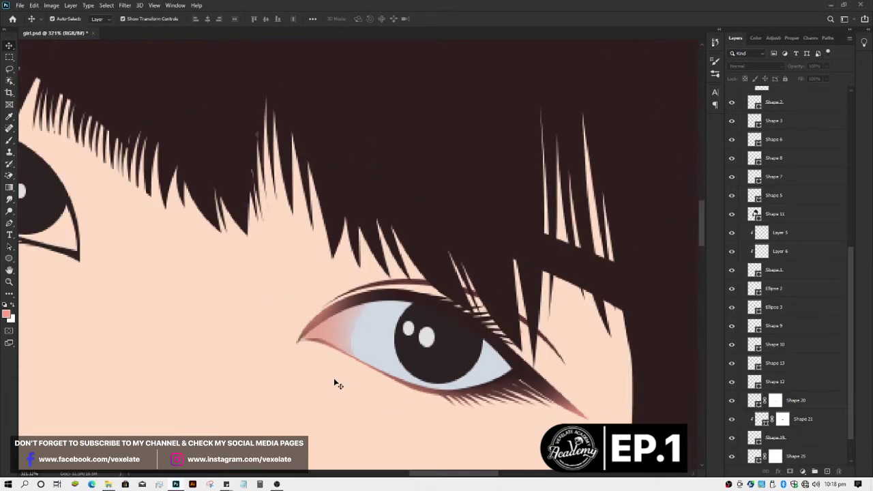
pyautogui.scroll(-1, 334, 378)
pyautogui.scroll(-2, 333, 382)
pyautogui.scroll(3, 334, 382)
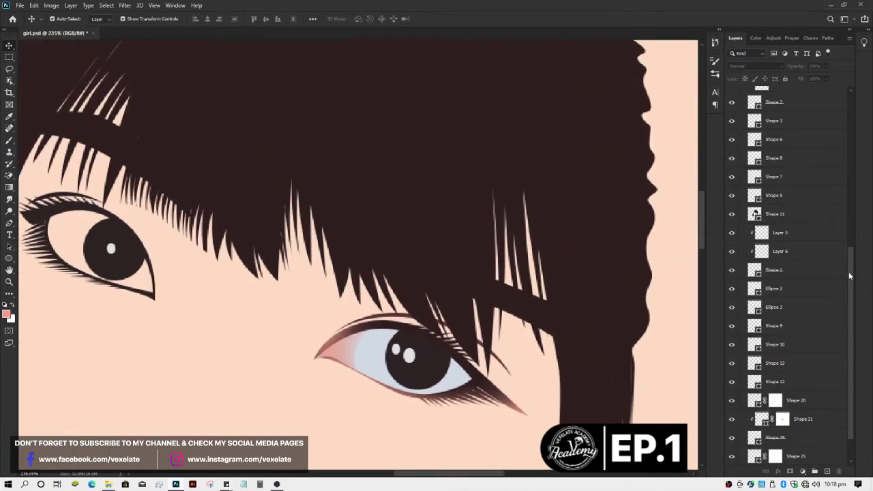
pyautogui.moveTo(849, 275); pyautogui.dragTo(845, 109)
pyautogui.click(732, 95)
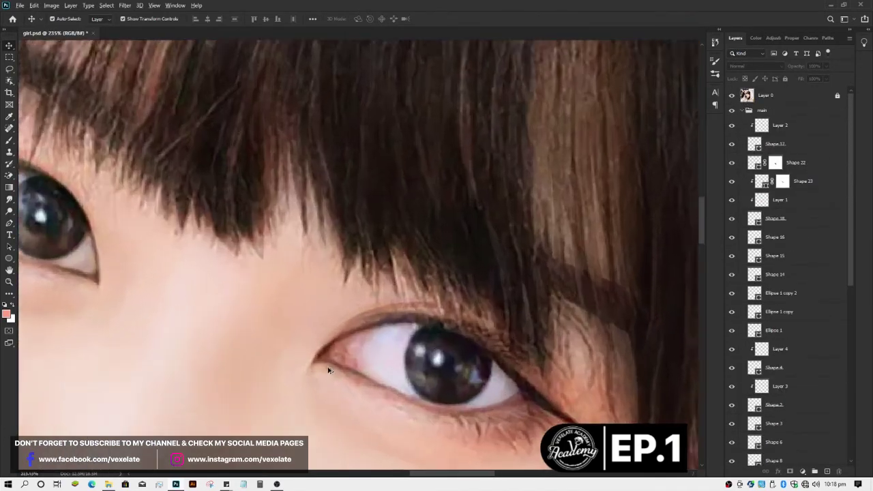
pyautogui.scroll(2, 328, 371)
pyautogui.scroll(2, 362, 351)
pyautogui.hotkey('ctrl', 'v')
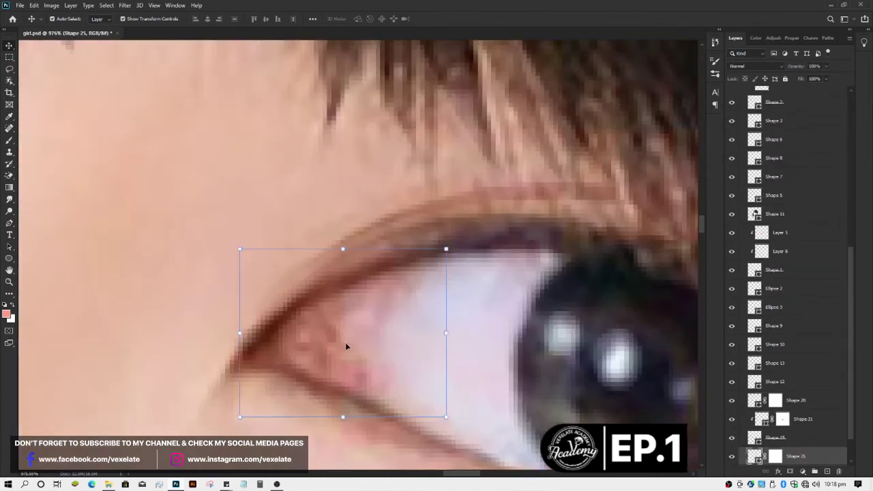
# Step: Draw a second, smaller Pen shape over the inner tip of the eye corner
pyautogui.press('p')
pyautogui.click(434, 253)
pyautogui.click(340, 311)
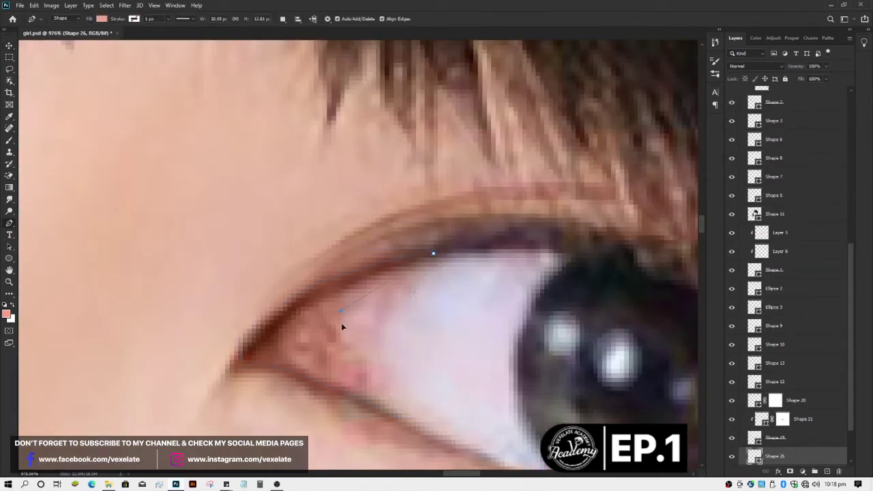
pyautogui.moveTo(336, 331); pyautogui.dragTo(338, 335)
pyautogui.moveTo(366, 399); pyautogui.dragTo(245, 364)
pyautogui.moveTo(434, 254); pyautogui.dragTo(450, 256)
# Step: Hide the reference photo and select the new inner-corner shape, Shape 26
pyautogui.press('v')
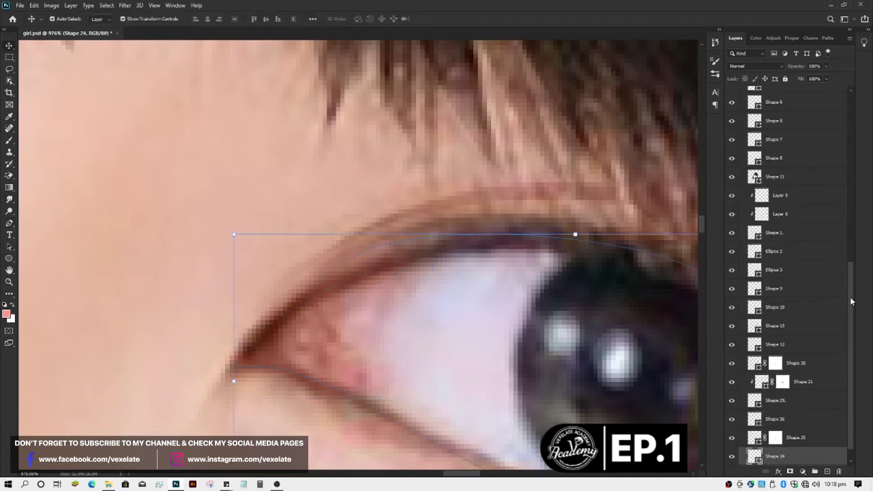
pyautogui.moveTo(851, 301); pyautogui.dragTo(851, 109)
pyautogui.click(732, 98)
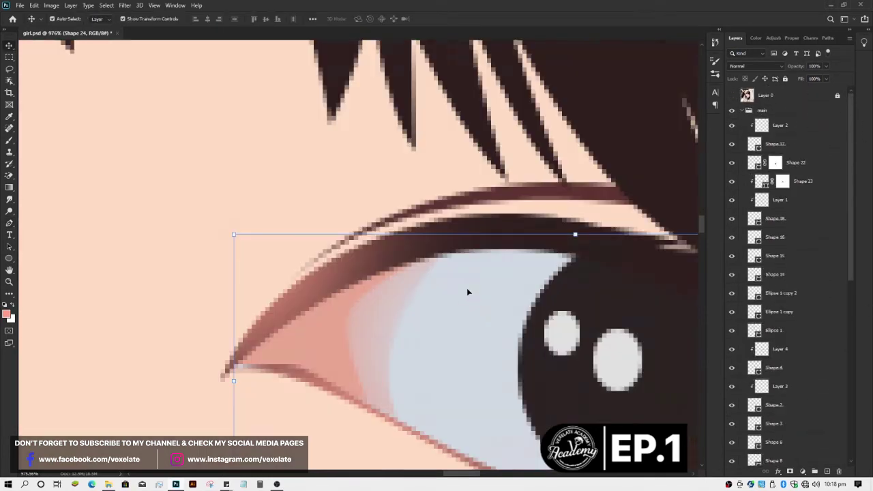
pyautogui.click(319, 335)
pyautogui.scroll(-3, 320, 338)
pyautogui.scroll(-1, 327, 339)
pyautogui.scroll(-1, 327, 339)
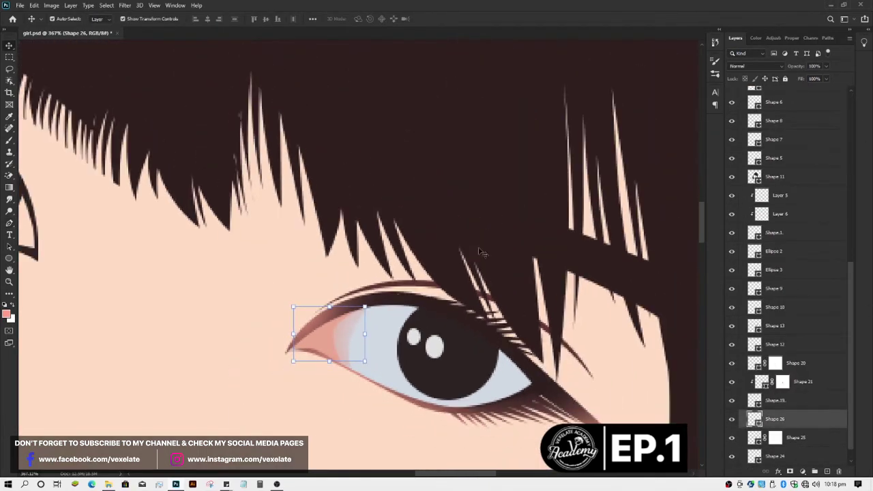
pyautogui.click(305, 419)
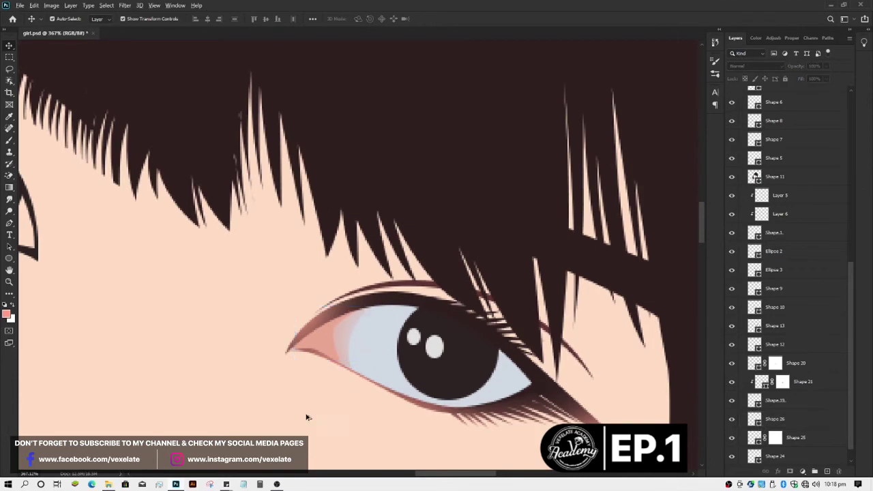
pyautogui.scroll(-2, 308, 417)
pyautogui.scroll(-2, 314, 417)
pyautogui.scroll(-2, 314, 416)
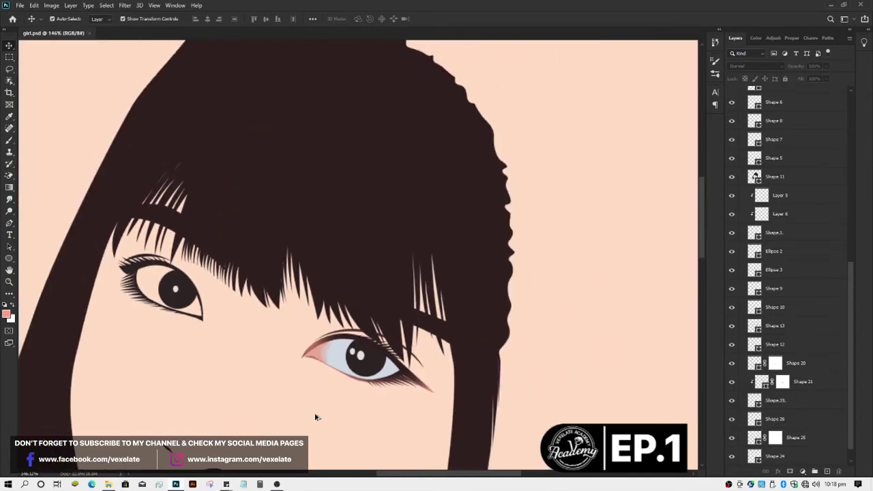
pyautogui.scroll(-2, 309, 389)
pyautogui.scroll(-2, 305, 363)
pyautogui.scroll(1, 315, 353)
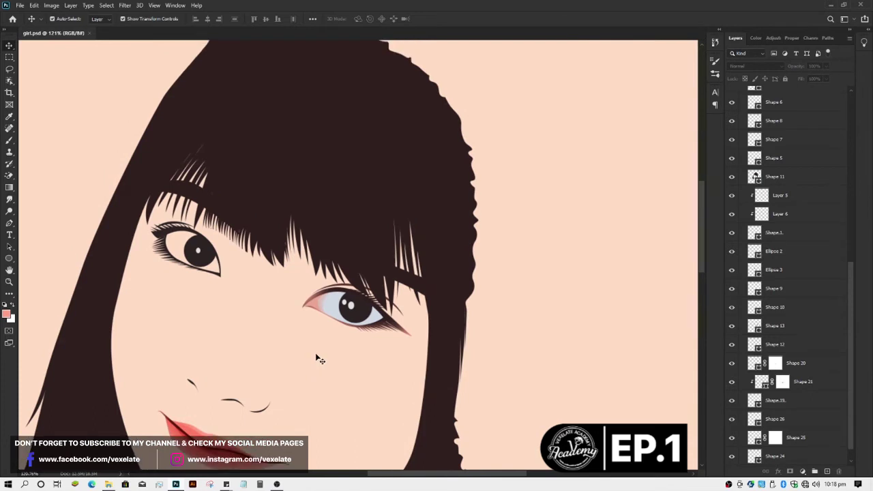
pyautogui.scroll(1, 315, 354)
pyautogui.scroll(1, 312, 365)
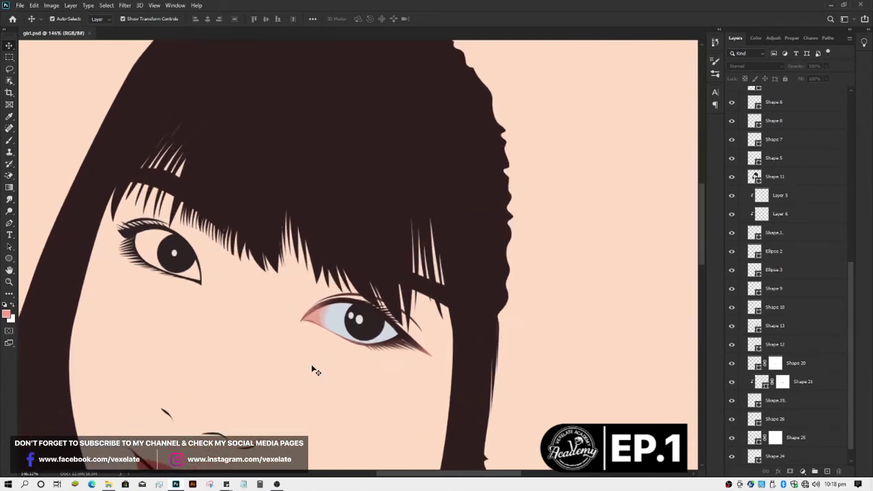
pyautogui.scroll(-1, 311, 365)
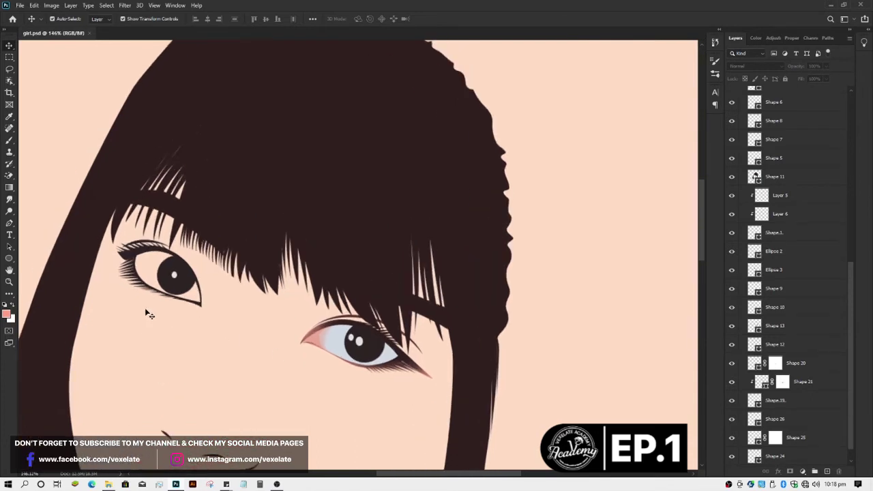
pyautogui.scroll(1, 198, 365)
pyautogui.scroll(1, 242, 350)
pyautogui.scroll(1, 303, 361)
pyautogui.scroll(1, 375, 316)
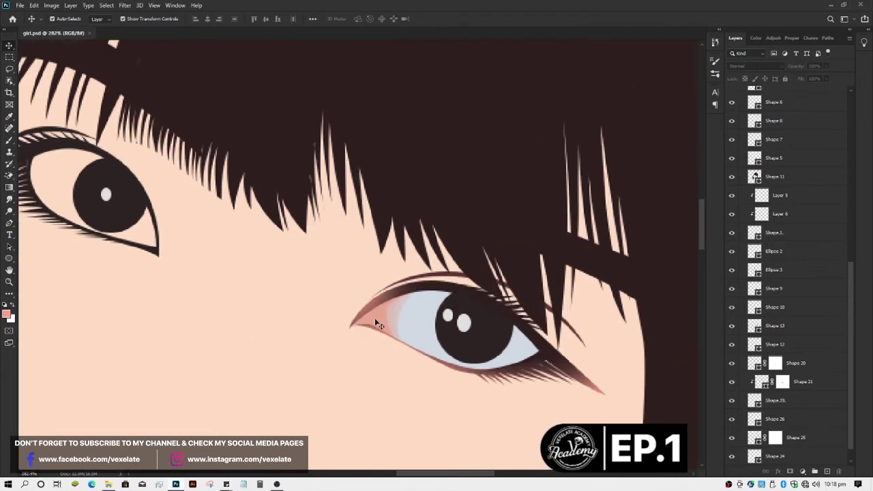
pyautogui.click(374, 318)
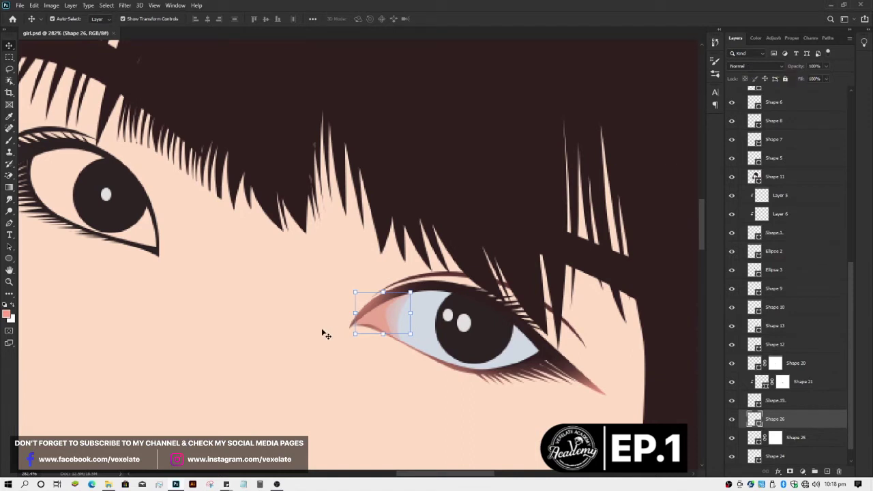
# Step: Open the blend-mode list without changing it and pan to centre the right eye
pyautogui.click(777, 68)
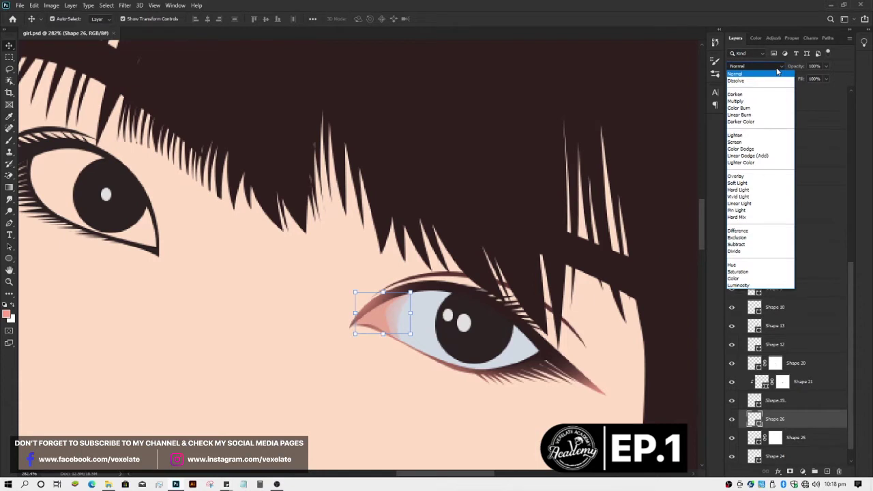
pyautogui.click(777, 71)
pyautogui.click(335, 379)
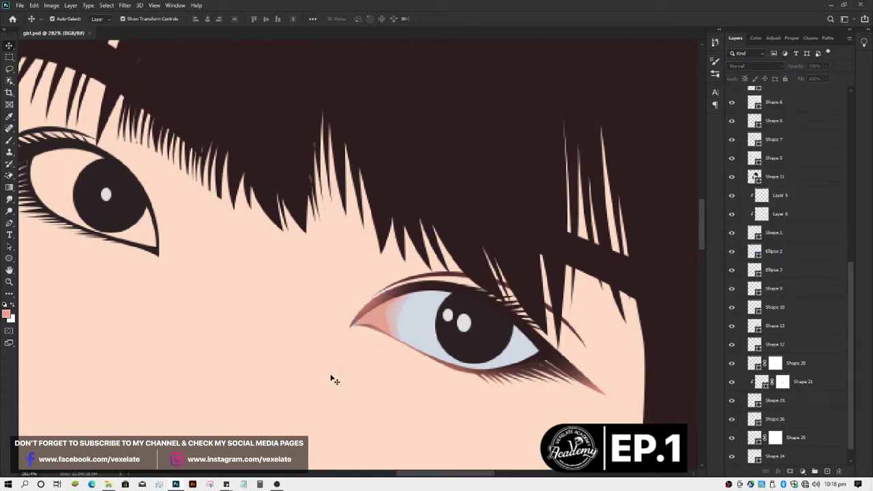
pyautogui.press('space')
pyautogui.moveTo(329, 374); pyautogui.dragTo(238, 353)
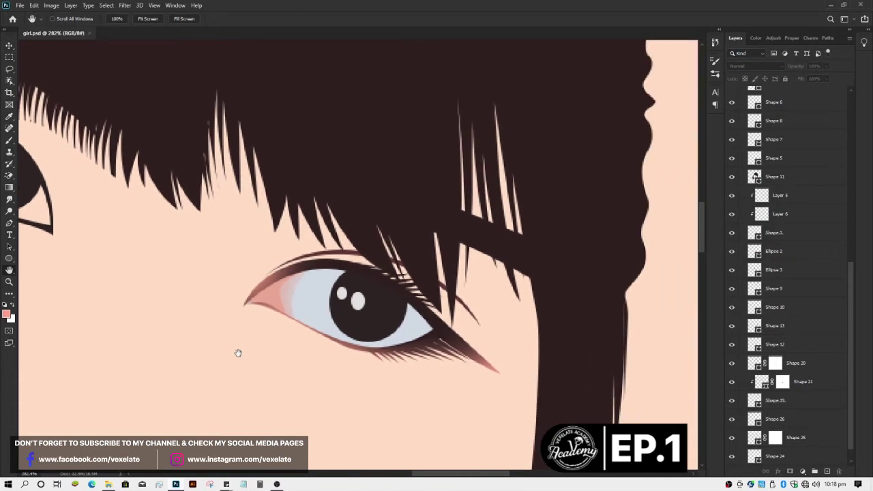
pyautogui.scroll(-1, 239, 356)
pyautogui.scroll(2, 244, 356)
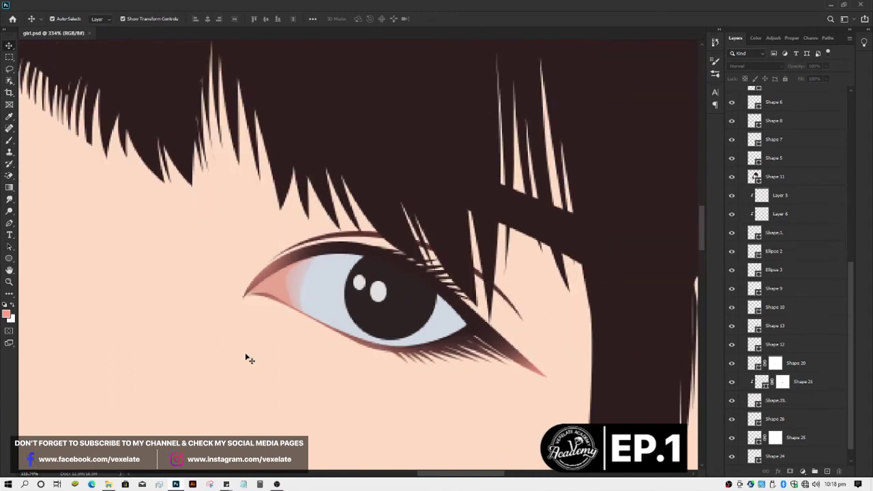
# Step: Select the inner eye-corner Shape 26 and switch its blend mode to Multiply
pyautogui.click(284, 293)
pyautogui.click(280, 318)
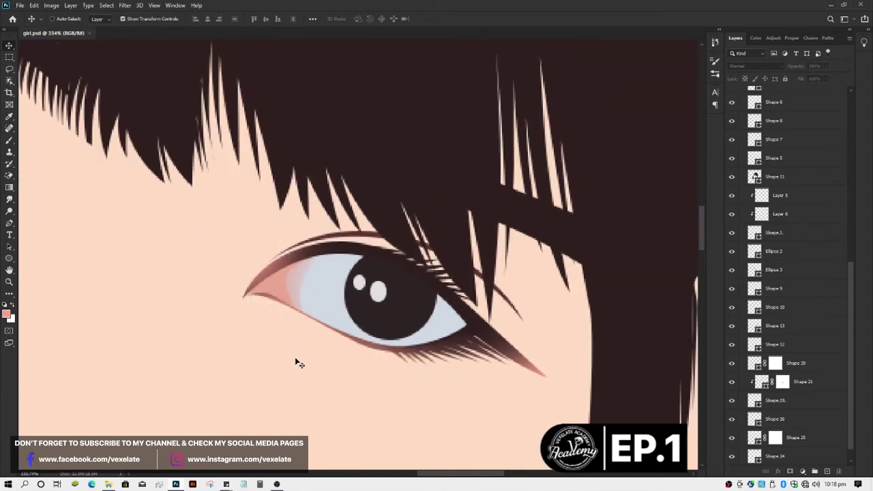
pyautogui.click(276, 289)
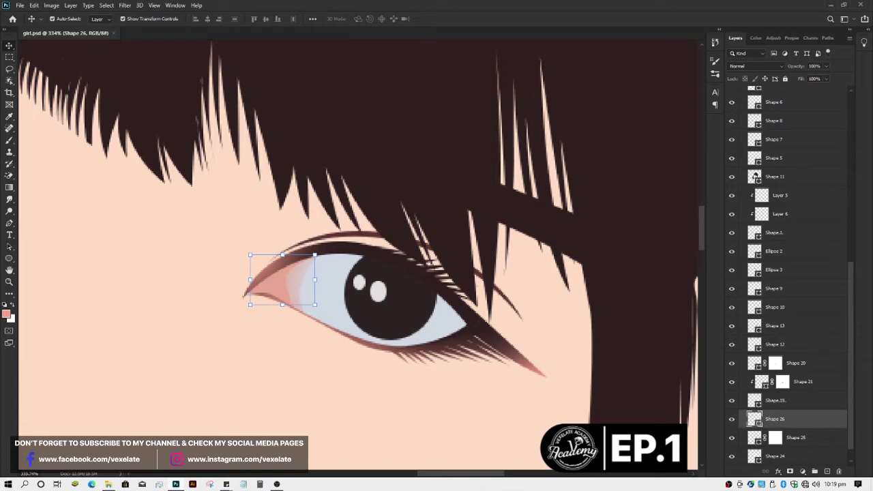
pyautogui.click(495, 417)
pyautogui.scroll(-2, 400, 395)
pyautogui.scroll(2, 393, 391)
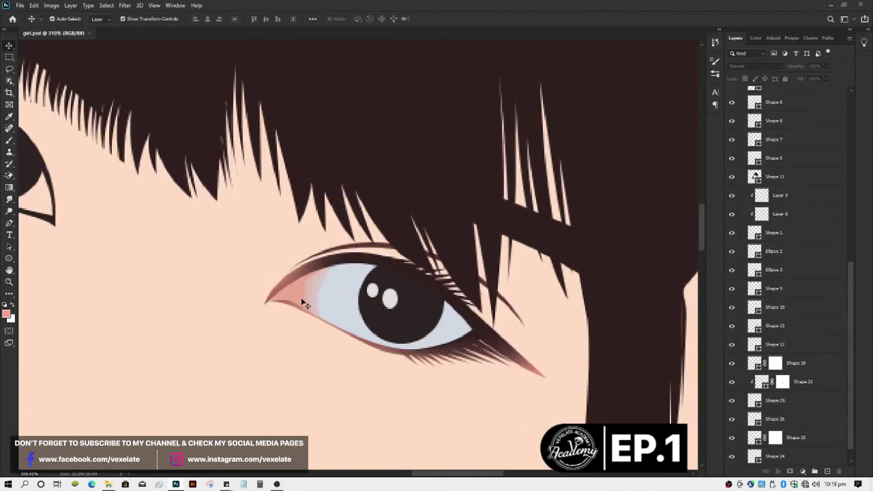
pyautogui.click(300, 297)
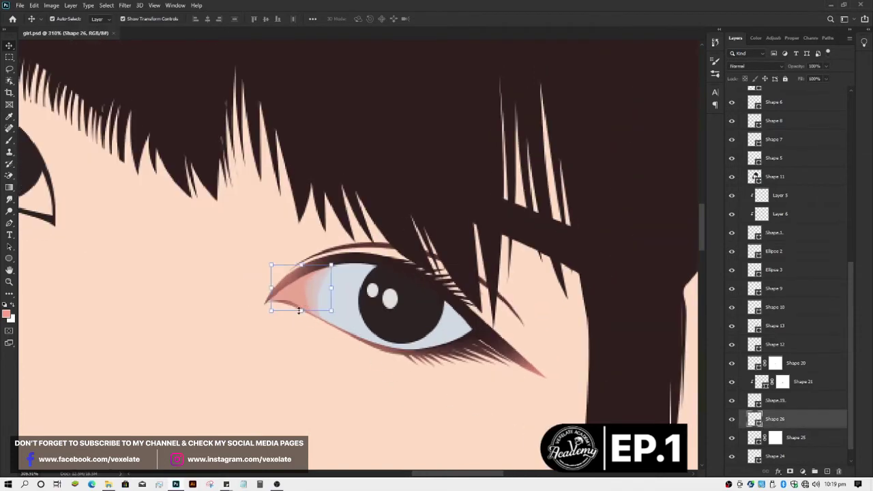
pyautogui.click(752, 68)
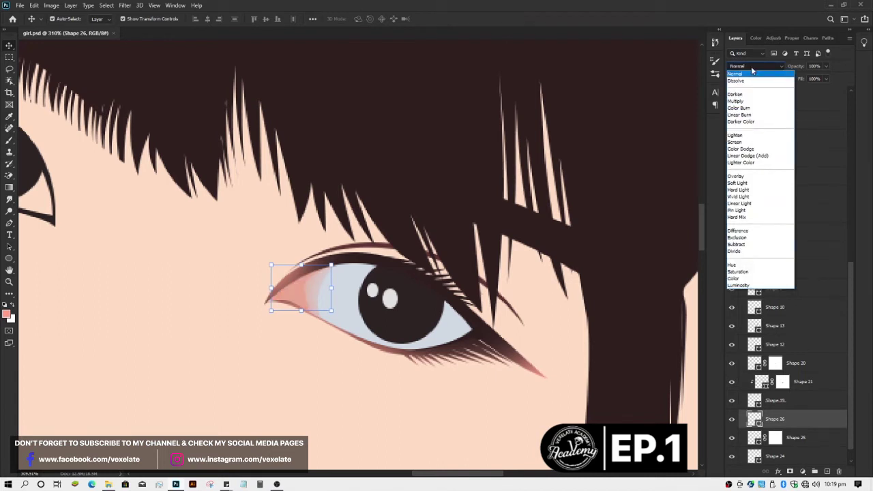
pyautogui.click(750, 102)
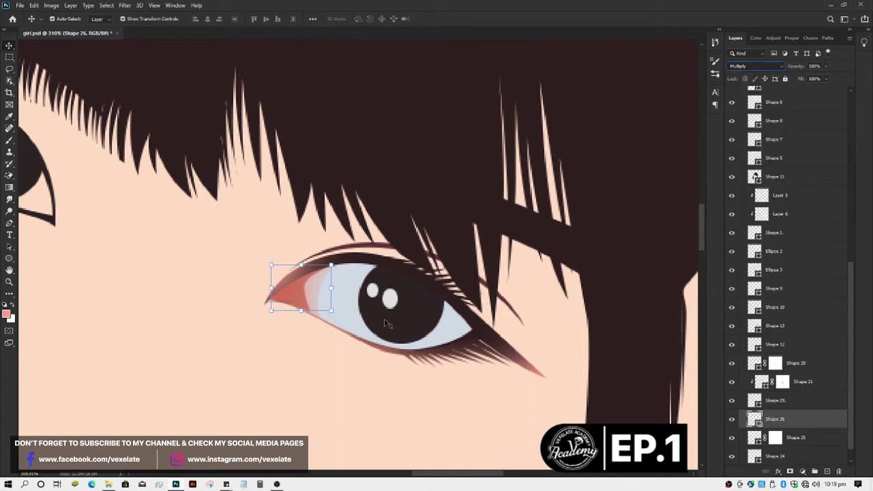
pyautogui.click(285, 380)
pyautogui.scroll(-3, 289, 379)
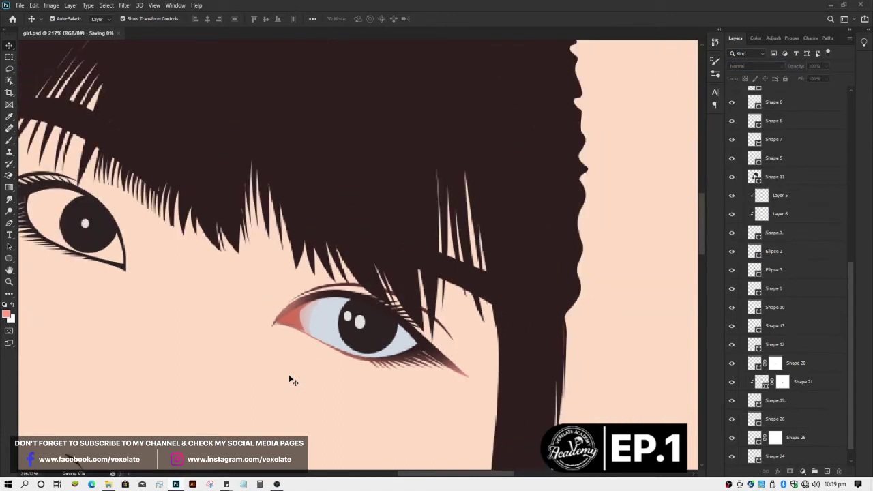
pyautogui.scroll(2, 290, 380)
pyautogui.scroll(-3, 290, 380)
pyautogui.scroll(1, 292, 380)
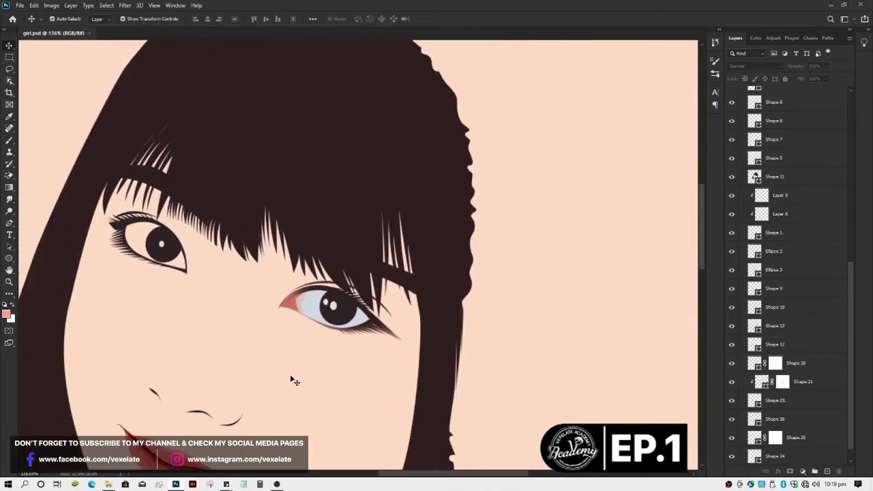
pyautogui.scroll(2, 305, 367)
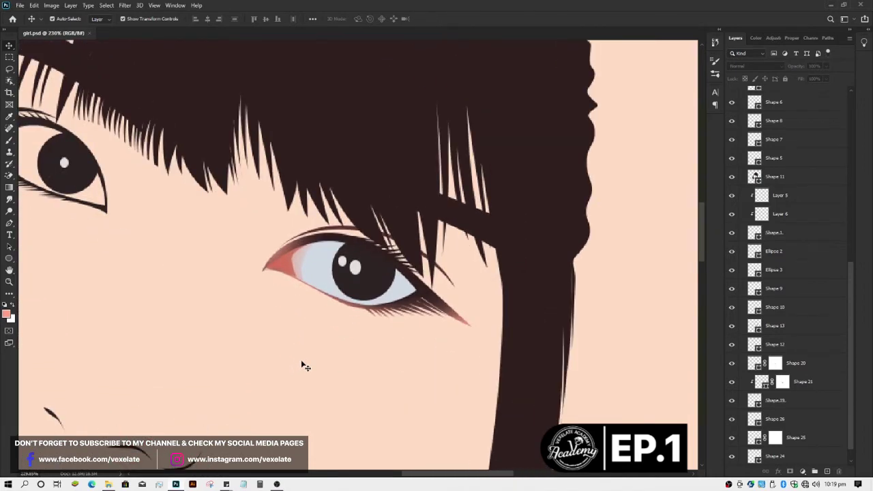
pyautogui.scroll(-2, 304, 366)
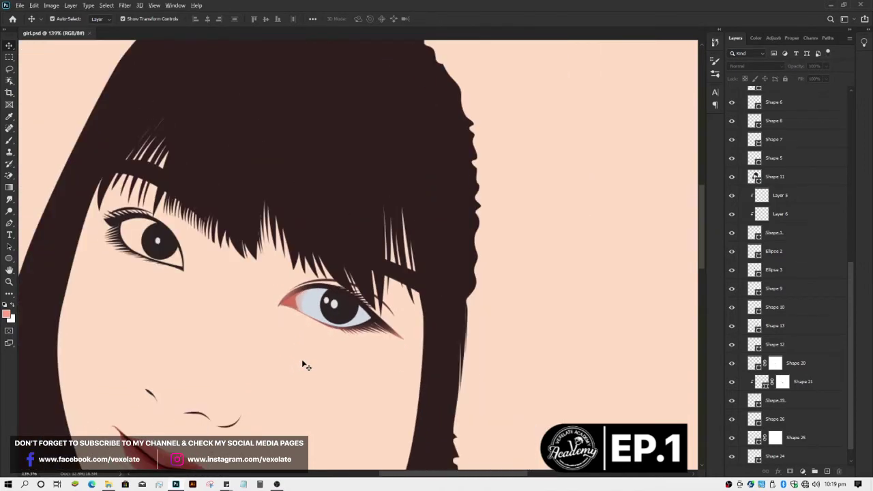
pyautogui.scroll(2, 304, 366)
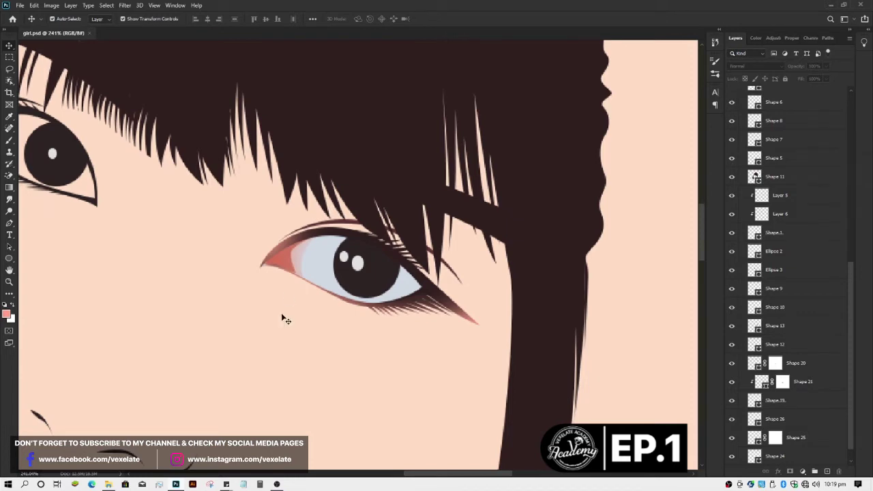
pyautogui.scroll(2, 284, 314)
pyautogui.scroll(-2, 287, 311)
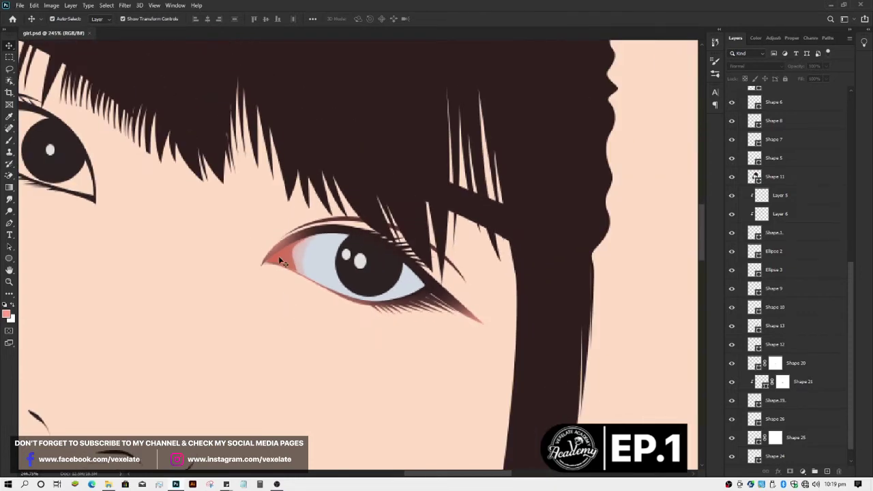
pyautogui.click(278, 256)
pyautogui.click(292, 360)
pyautogui.click(289, 254)
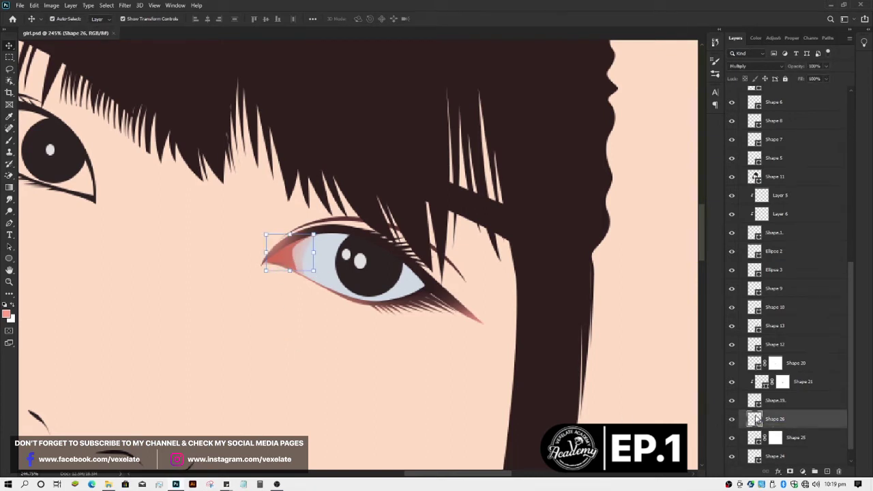
# Step: Change the inner-corner shape's fill to a softer, less saturated pink
pyautogui.doubleClick(756, 418)
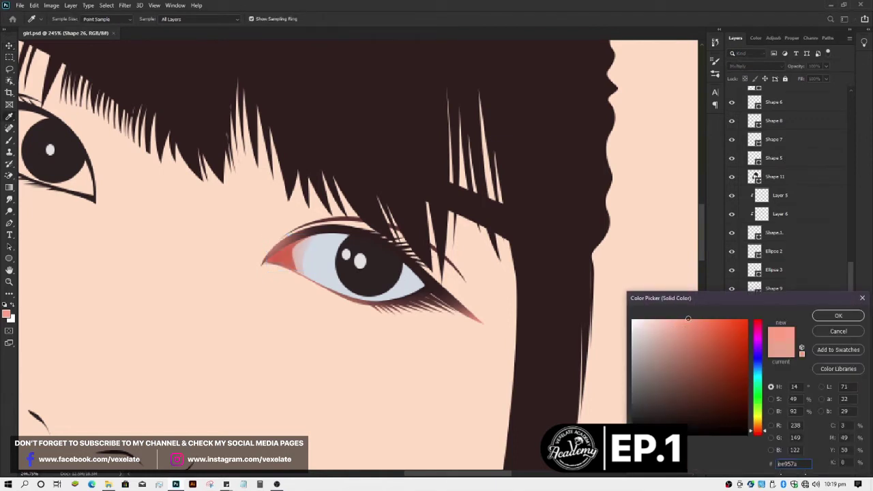
pyautogui.click(687, 318)
pyautogui.click(675, 327)
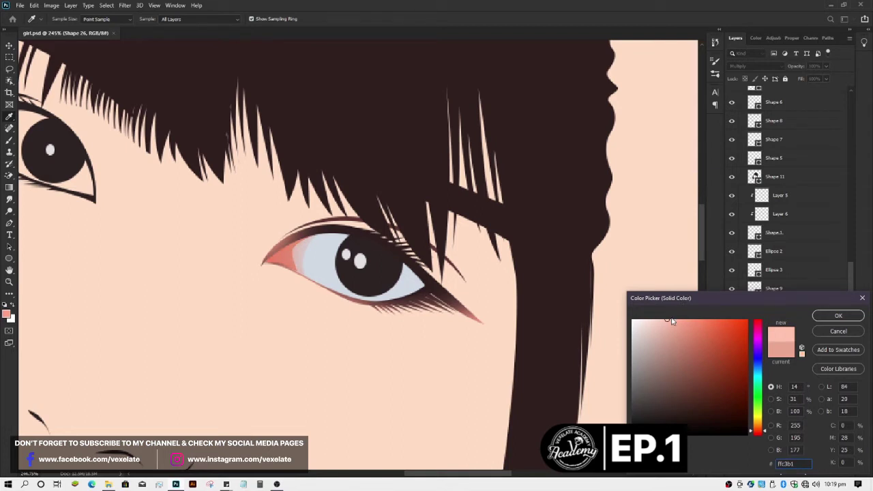
pyautogui.press('Return')
pyautogui.press('v')
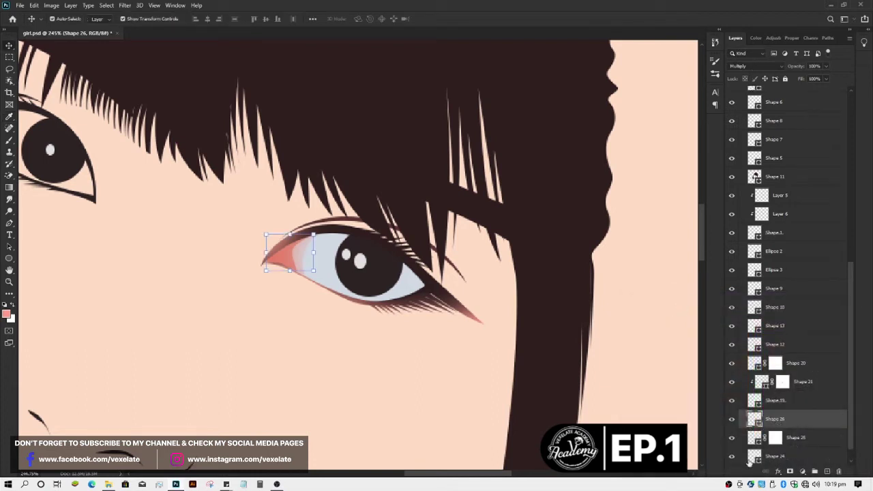
# Step: Try darker, blue and purple tones, then settle on a soft greyish pink near cdbfbb
pyautogui.doubleClick(755, 419)
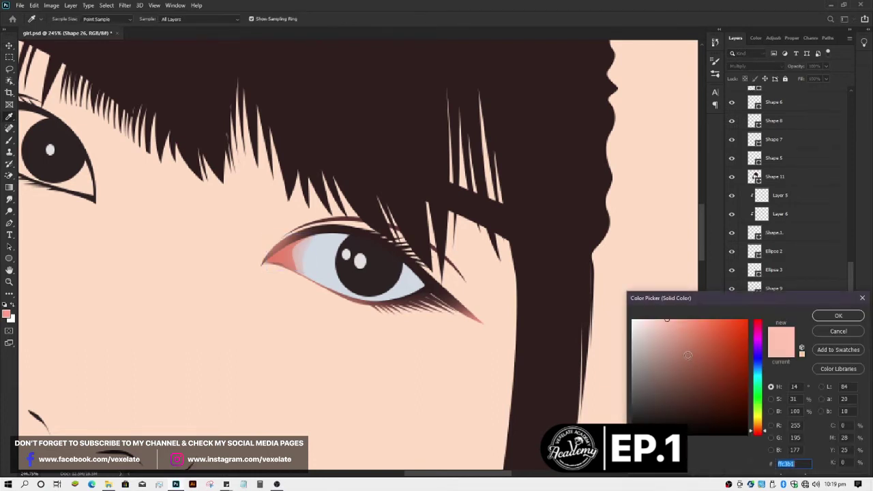
pyautogui.moveTo(707, 351)
pyautogui.mouseDown()
pyautogui.moveTo(652, 408)
pyautogui.moveTo(715, 353)
pyautogui.mouseUp()
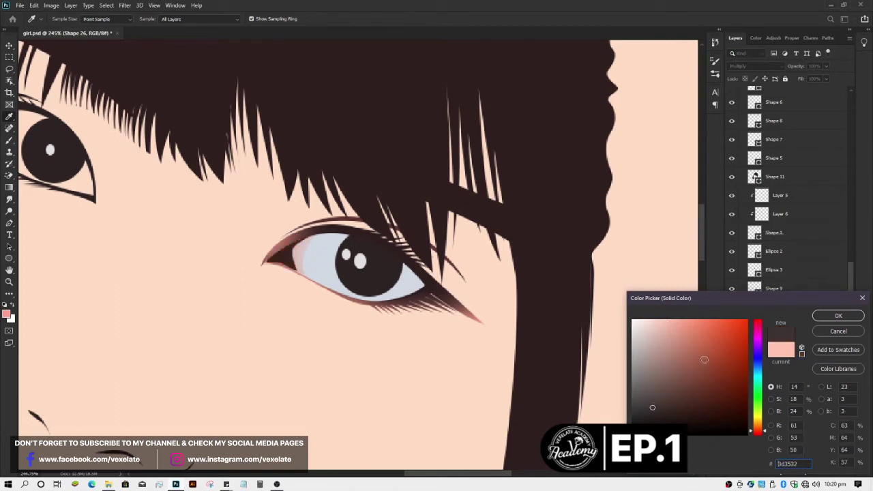
pyautogui.click(756, 360)
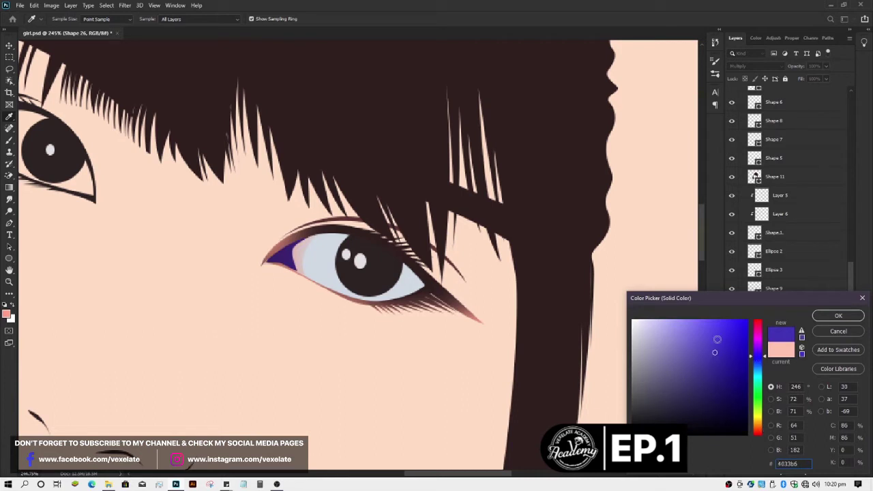
pyautogui.click(691, 330)
pyautogui.moveTo(691, 330); pyautogui.dragTo(659, 360)
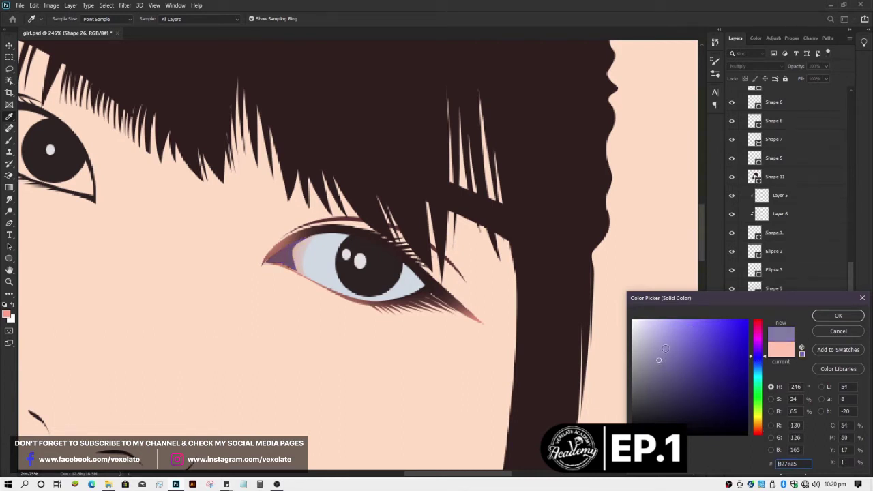
pyautogui.moveTo(679, 369); pyautogui.dragTo(708, 343)
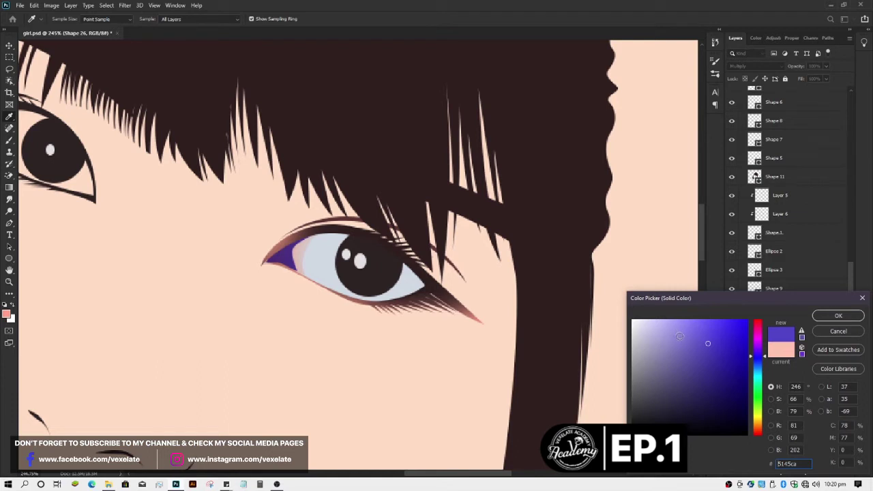
pyautogui.click(679, 336)
pyautogui.moveTo(690, 338); pyautogui.dragTo(678, 328)
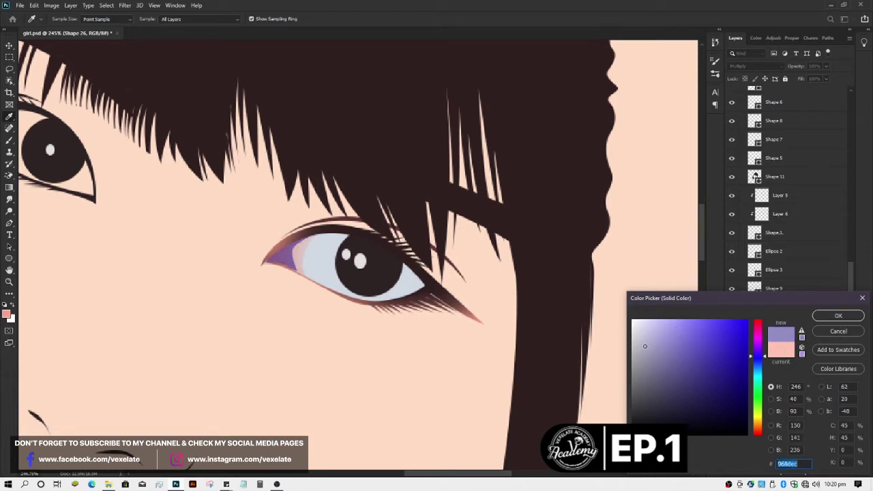
pyautogui.write('cdbfbb')
pyautogui.moveTo(642, 341); pyautogui.dragTo(658, 337)
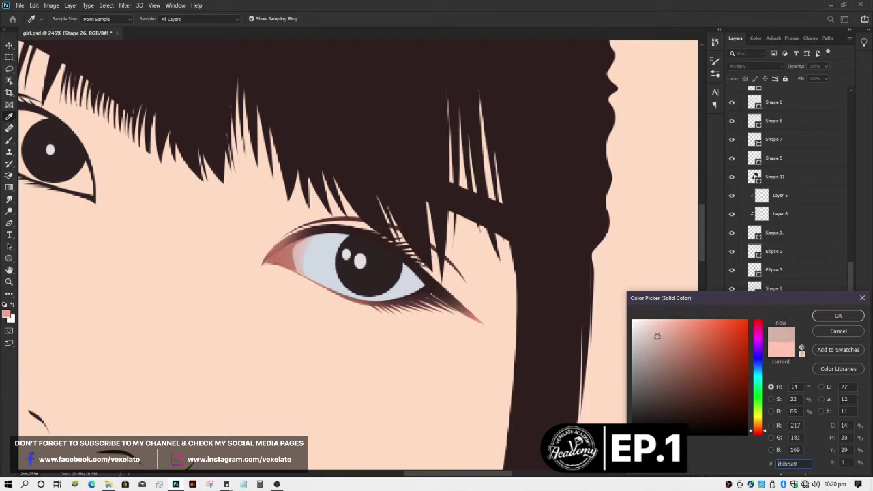
# Step: Confirm the greyish pink and add a layer mask to the corner shape, with default black/white colours
pyautogui.press('Return')
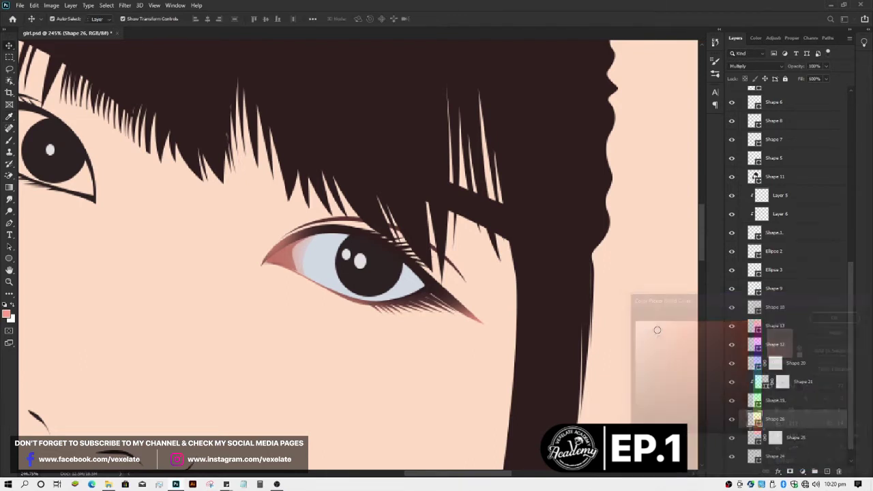
pyautogui.press('v')
pyautogui.click(790, 471)
pyautogui.press('b')
pyautogui.press('d')
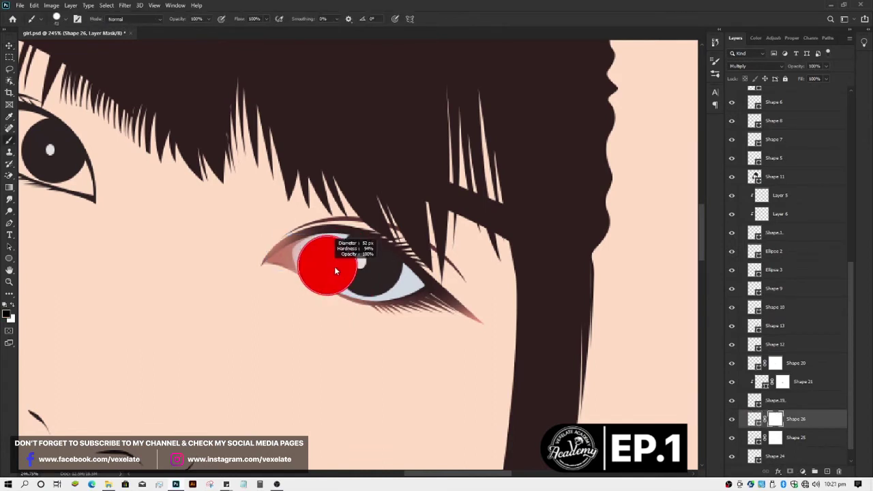
# Step: Choose the Soft Round brush at 0% hardness and resize it for softening the corner
pyautogui.rightClick(355, 352)
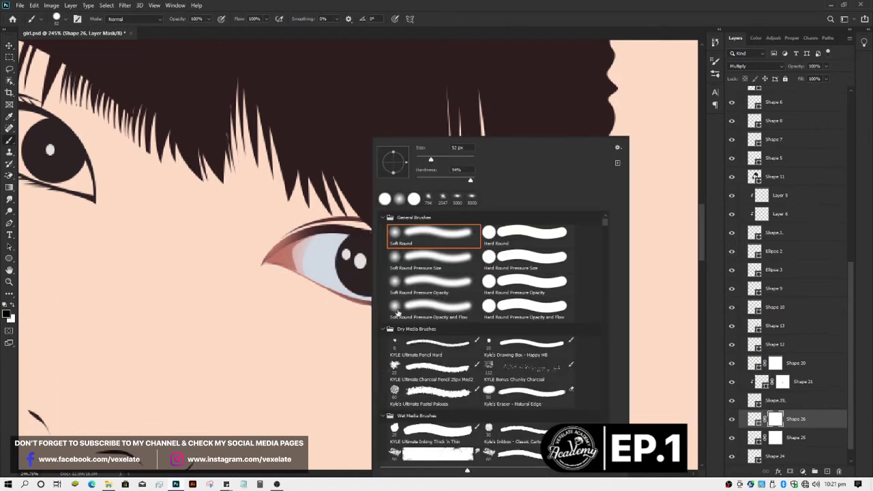
pyautogui.click(419, 260)
pyautogui.click(421, 239)
pyautogui.press('Return')
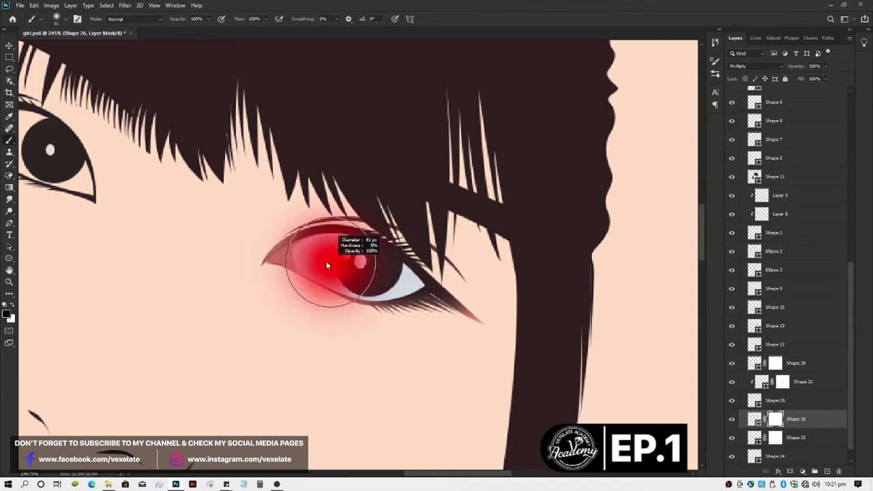
pyautogui.moveTo(337, 264); pyautogui.dragTo(300, 251)
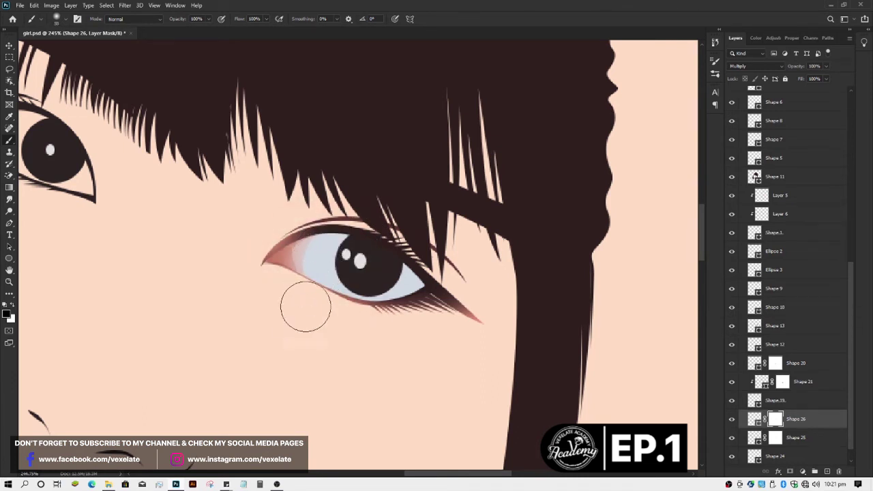
pyautogui.press('v')
pyautogui.keyDown('alt'); pyautogui.scroll(-1, 303, 326); pyautogui.keyUp('alt')
pyautogui.keyDown('alt'); pyautogui.scroll(-1, 301, 322); pyautogui.keyUp('alt')
# Step: Select the corner shading shape, cycle through its blend modes, and show the reference photo Layer 0
pyautogui.keyDown('alt'); pyautogui.scroll(-1, 273, 317); pyautogui.keyUp('alt')
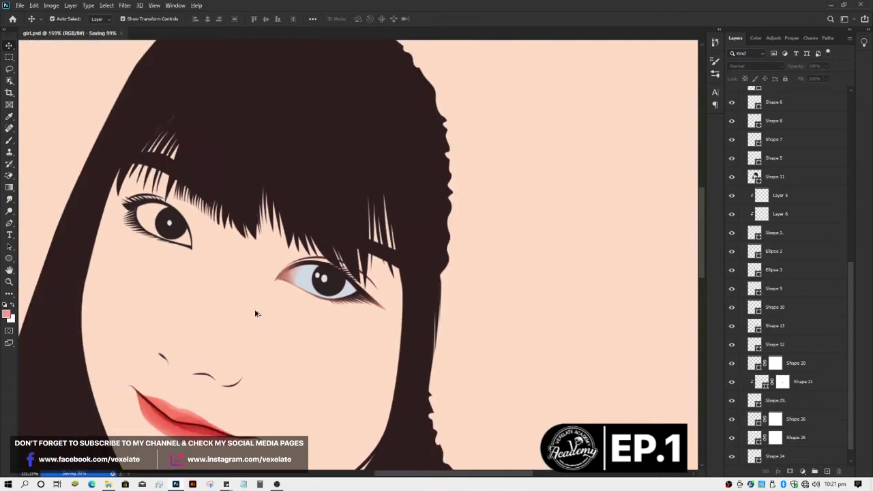
pyautogui.keyDown('alt'); pyautogui.scroll(-1, 218, 313); pyautogui.keyUp('alt')
pyautogui.keyDown('alt'); pyautogui.scroll(-1, 194, 310); pyautogui.keyUp('alt')
pyautogui.keyDown('alt'); pyautogui.scroll(1, 191, 311); pyautogui.keyUp('alt')
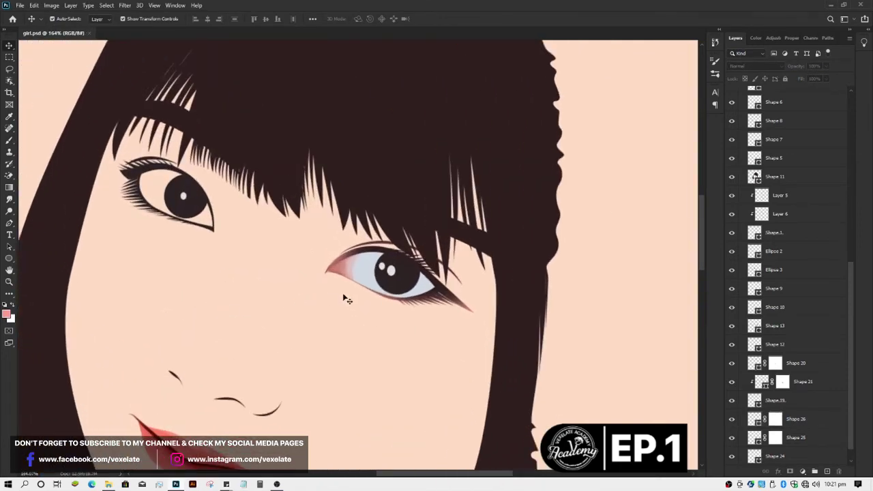
pyautogui.keyDown('alt'); pyautogui.scroll(1, 346, 296); pyautogui.keyUp('alt')
pyautogui.click(336, 264)
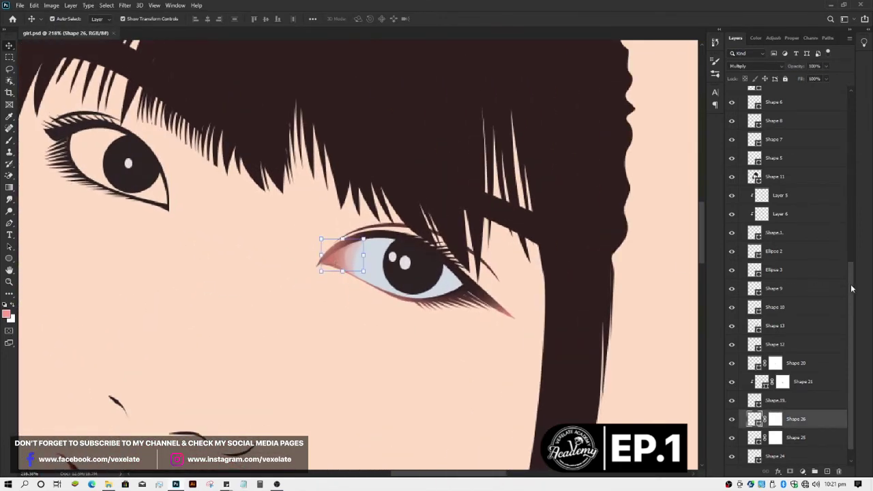
pyautogui.moveTo(853, 289); pyautogui.dragTo(841, 103)
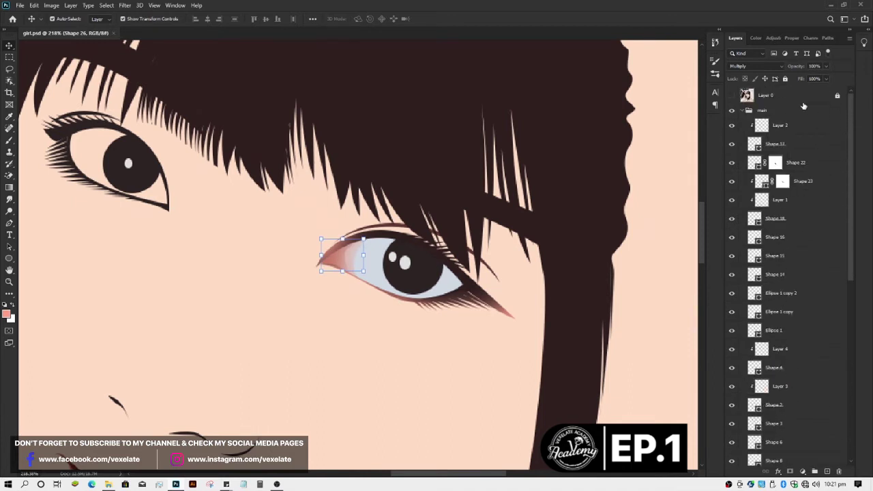
pyautogui.click(748, 67)
pyautogui.click(749, 67)
pyautogui.click(749, 67)
pyautogui.click(749, 67)
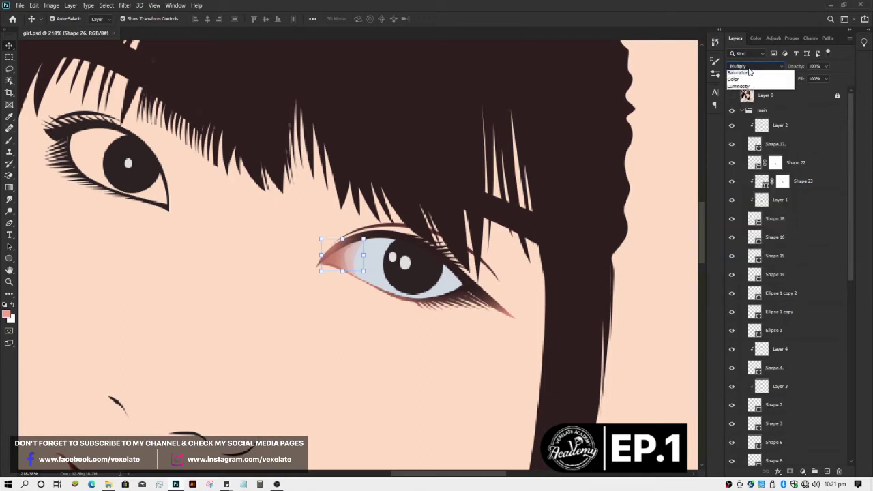
pyautogui.click(748, 67)
pyautogui.click(748, 66)
pyautogui.click(733, 96)
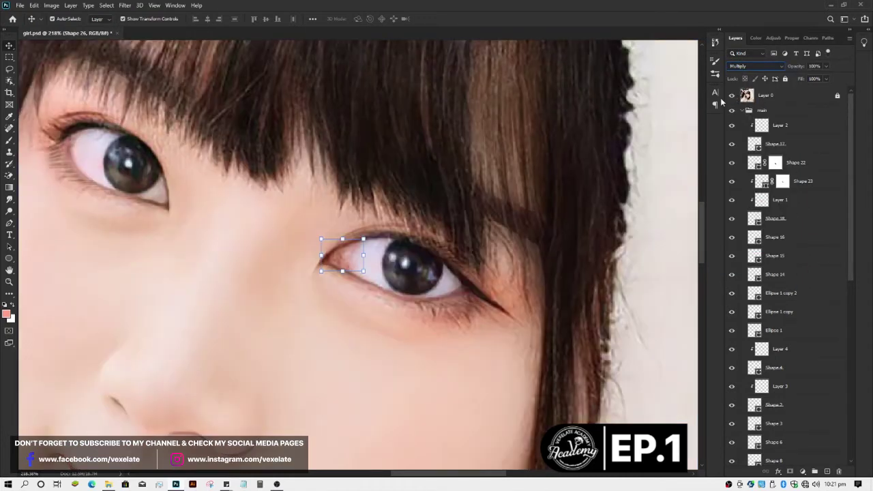
# Step: Zoom in on the inner eye corner and reselect the corner shading layer
pyautogui.click(322, 346)
pyautogui.scroll(2, 328, 266)
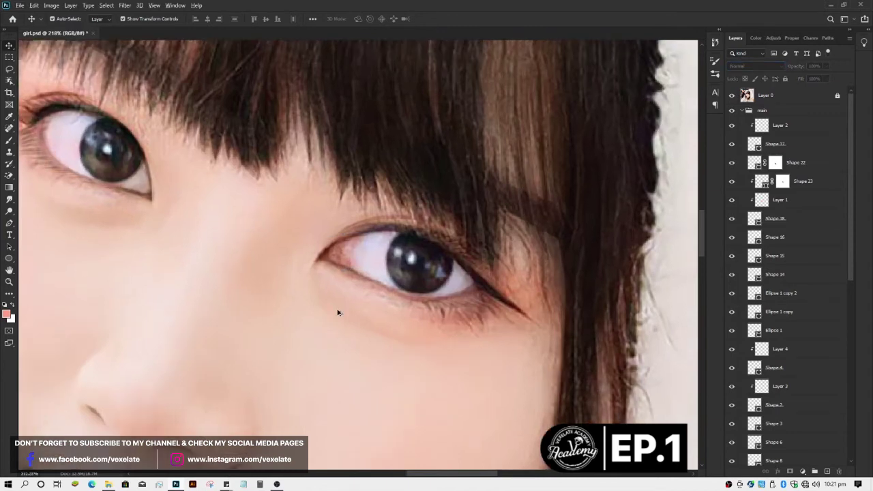
pyautogui.scroll(3, 320, 256)
pyautogui.scroll(2, 307, 245)
pyautogui.scroll(3, 307, 225)
pyautogui.click(322, 205)
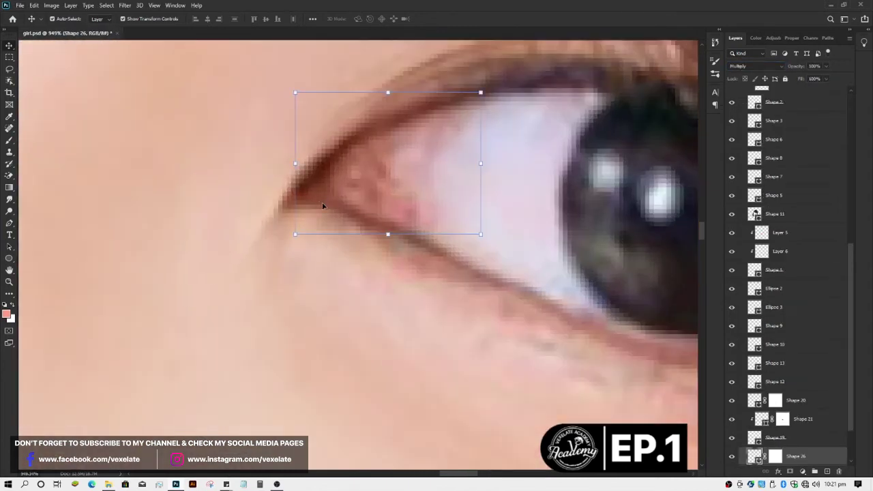
# Step: Trace a new caruncle shape along the inner eye corner and lower lid with the Pen tool
pyautogui.press('p')
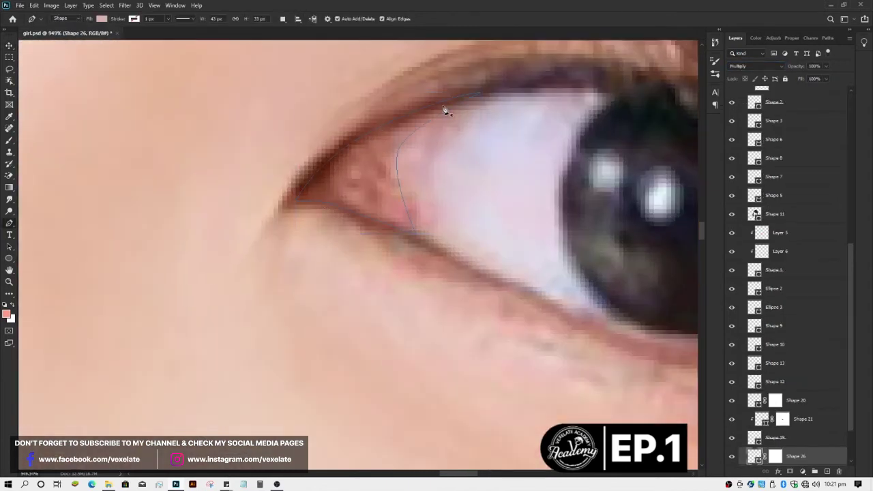
pyautogui.click(442, 106)
pyautogui.moveTo(347, 144); pyautogui.dragTo(339, 161)
pyautogui.click(331, 179)
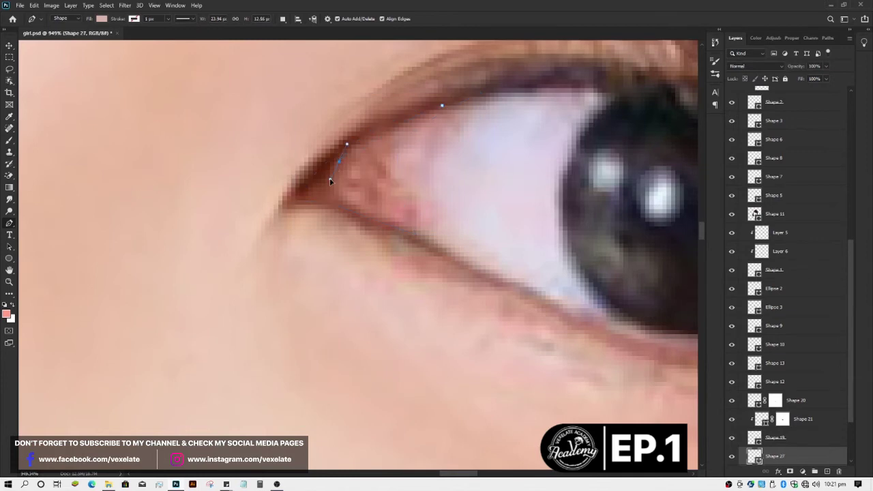
pyautogui.click(374, 217)
pyautogui.click(416, 243)
pyautogui.click(329, 204)
pyautogui.click(287, 205)
pyautogui.click(303, 185)
pyautogui.click(330, 158)
pyautogui.click(356, 129)
pyautogui.click(442, 107)
pyautogui.press('v')
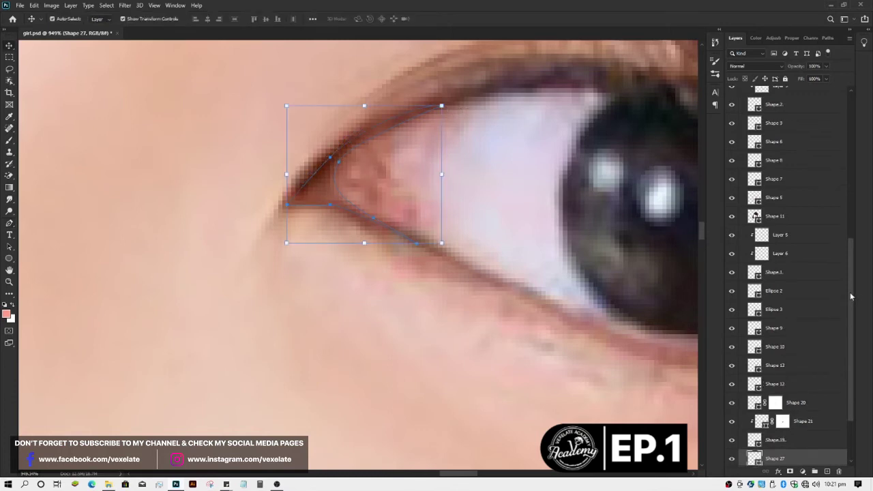
# Step: Hide the reference photo and review the new Shape 27's blend modes
pyautogui.moveTo(851, 294); pyautogui.dragTo(867, 119)
pyautogui.click(732, 96)
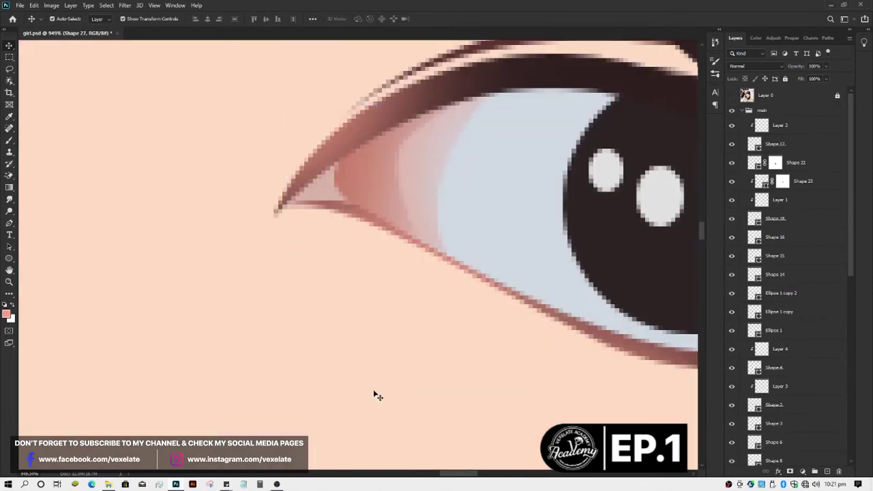
pyautogui.click(326, 186)
pyautogui.scroll(-3, 325, 183)
pyautogui.scroll(-3, 325, 183)
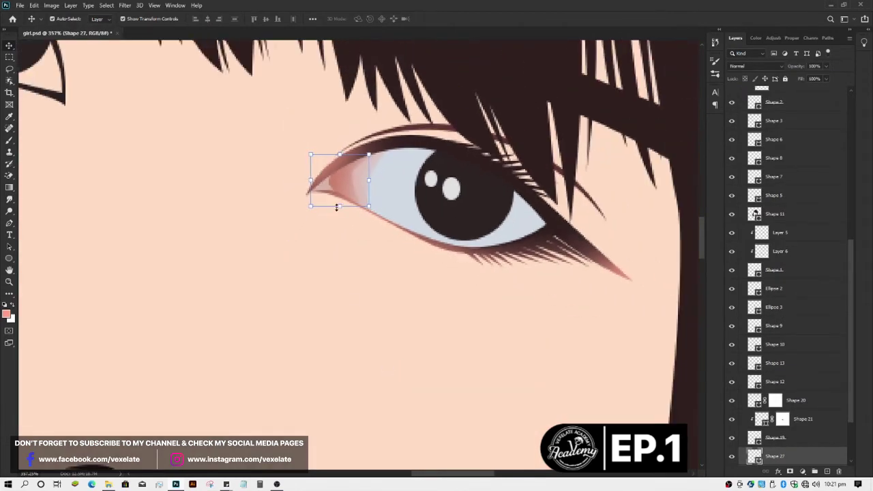
pyautogui.click(753, 66)
# Step: Select the new pink corner shape and bring up its fill Color Picker
pyautogui.click(362, 305)
pyautogui.scroll(-2, 362, 292)
pyautogui.scroll(-1, 362, 292)
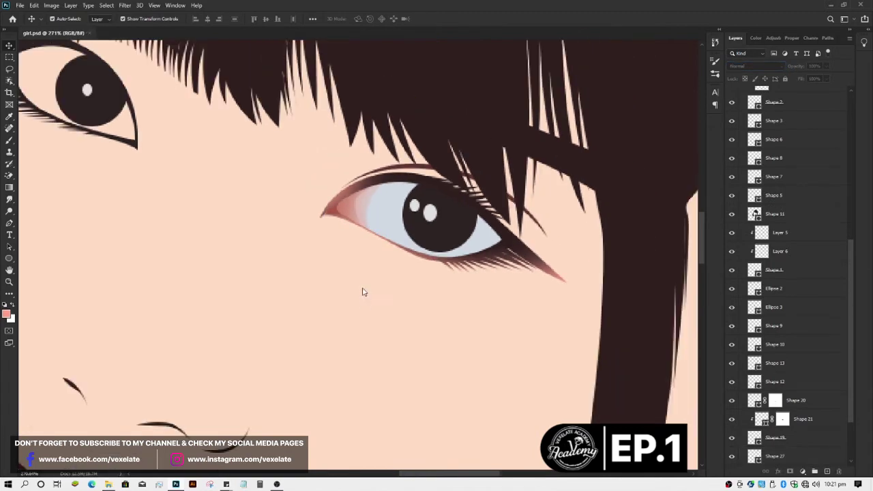
pyautogui.scroll(-2, 374, 292)
pyautogui.scroll(1, 370, 288)
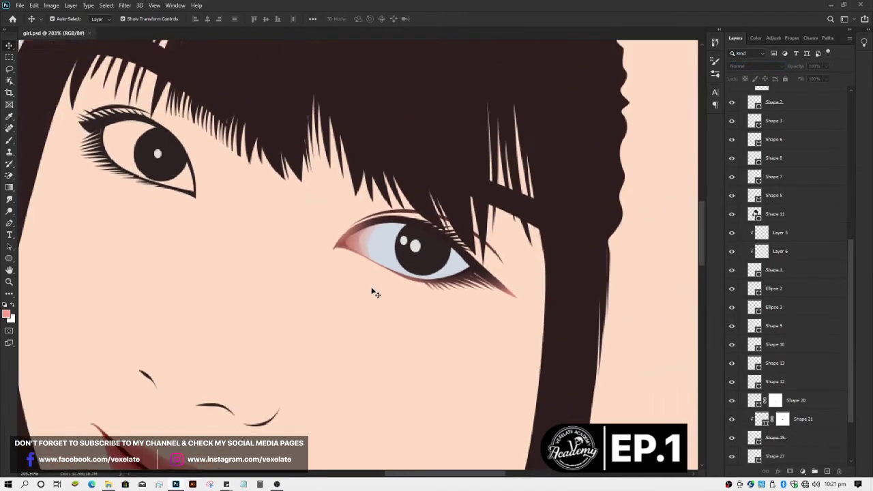
pyautogui.scroll(1, 371, 293)
pyautogui.scroll(2, 355, 286)
pyautogui.click(343, 282)
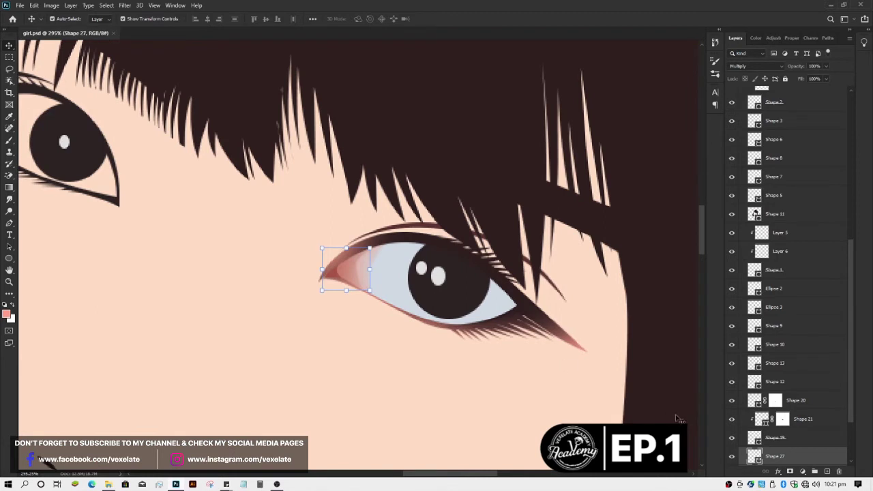
pyautogui.doubleClick(752, 458)
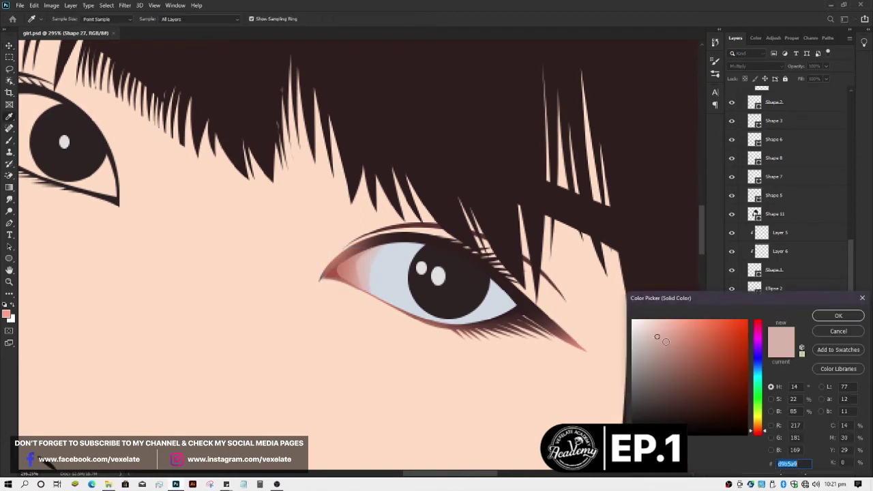
# Step: Give Shape 27 a lighter, muted rose-pink fill
pyautogui.click(683, 351)
pyautogui.click(663, 358)
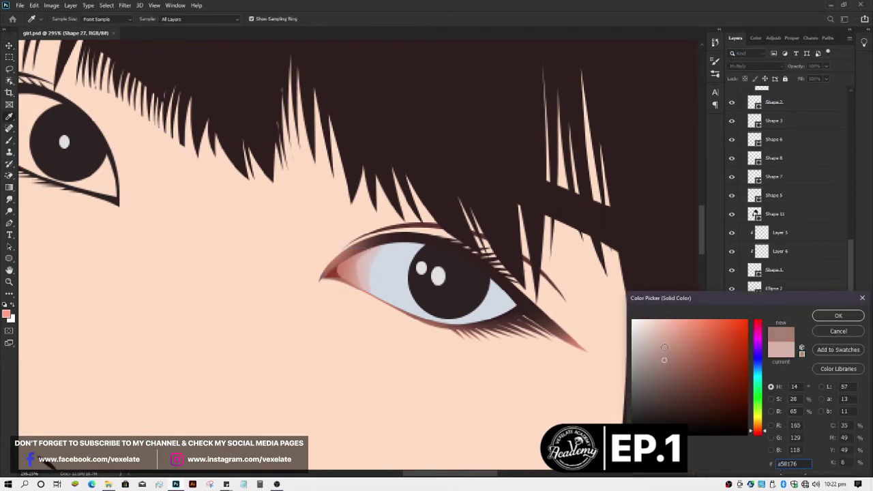
pyautogui.click(666, 346)
pyautogui.moveTo(667, 345); pyautogui.dragTo(671, 345)
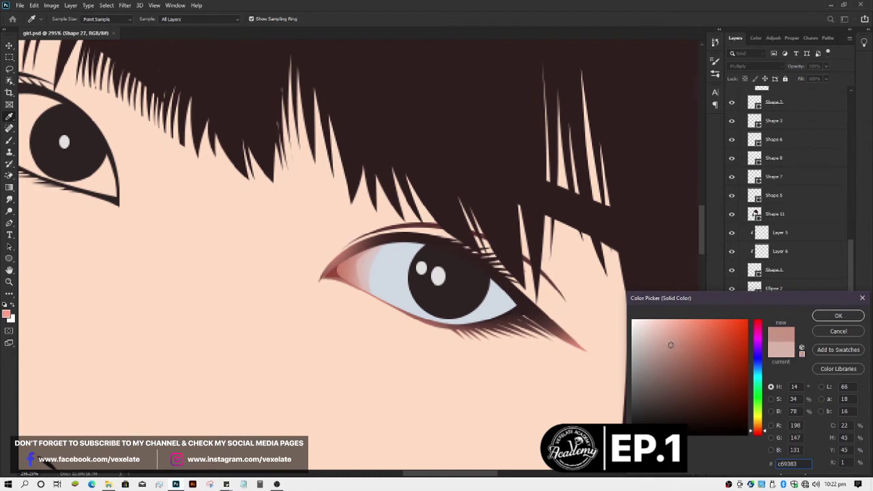
pyautogui.press('Return')
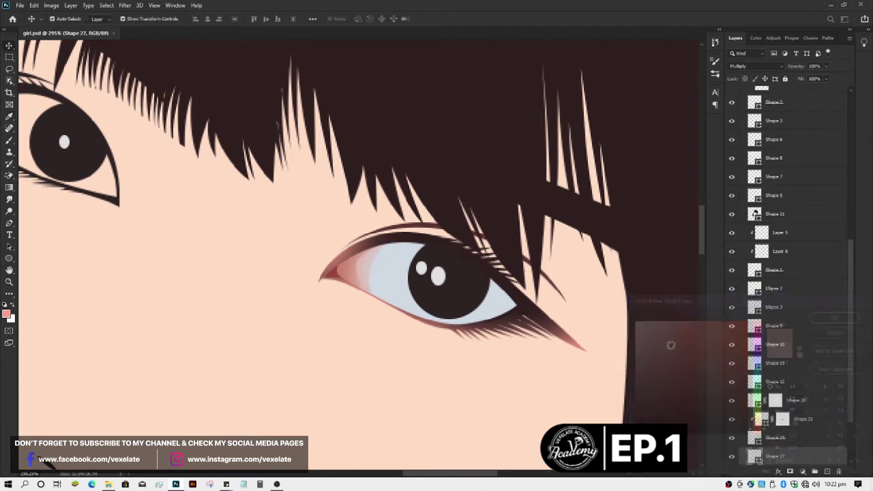
pyautogui.press('v')
# Step: Compare with the wider corner shape below, then lighten Shape 27's pink slightly
pyautogui.hotkey('alt', '[')
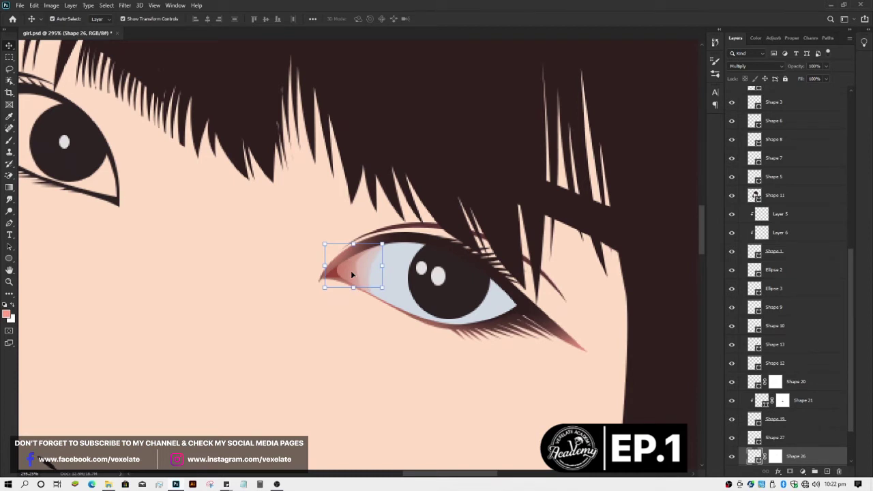
pyautogui.hotkey('alt', ']')
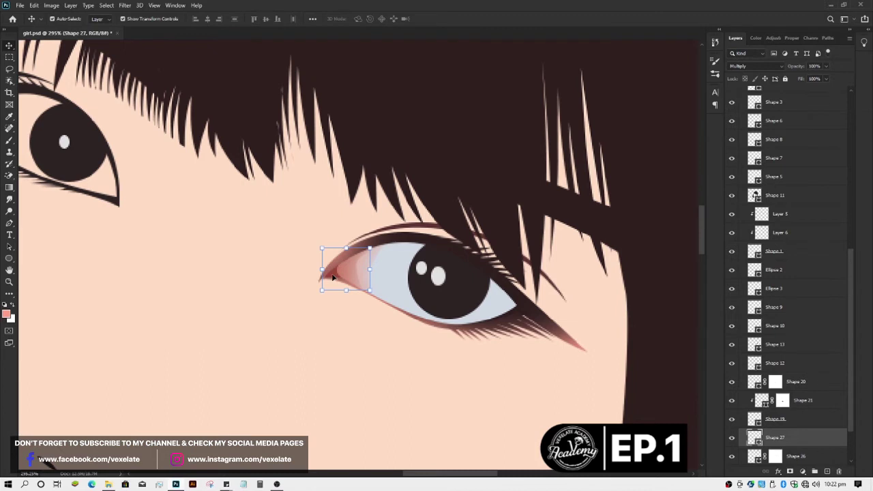
pyautogui.doubleClick(753, 438)
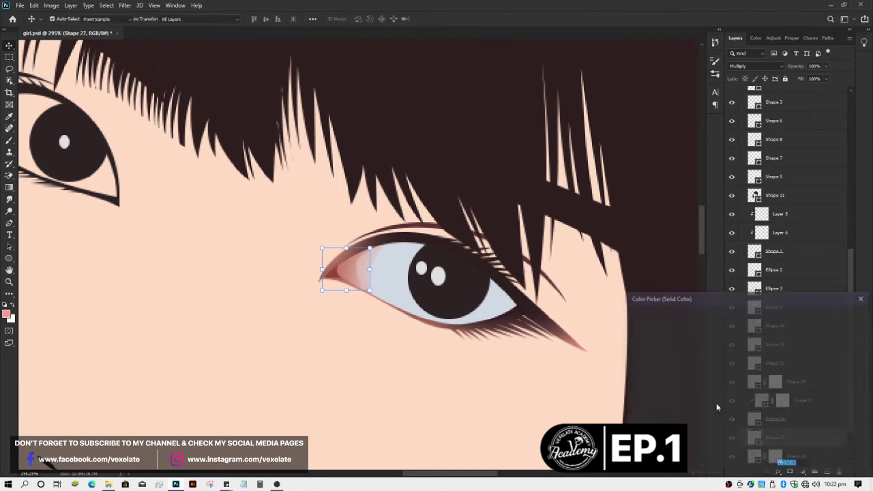
pyautogui.moveTo(672, 343); pyautogui.dragTo(664, 342)
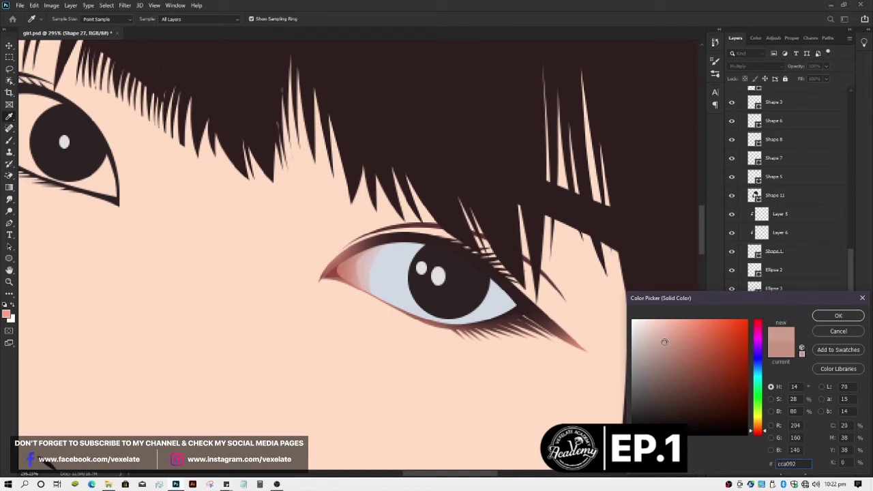
pyautogui.moveTo(664, 342); pyautogui.dragTo(666, 341)
pyautogui.press('Return')
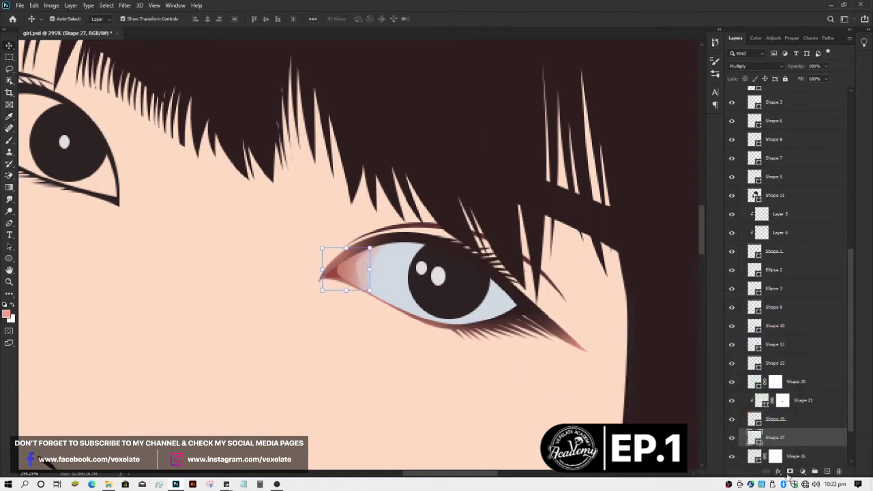
# Step: Add a layer mask to Shape 27 and paint away pink near the inner eye corner
pyautogui.click(775, 437)
pyautogui.press('b')
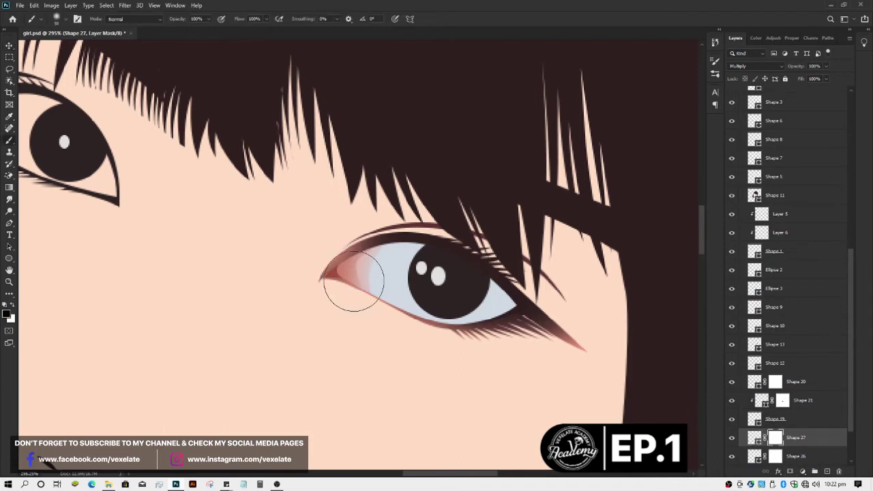
pyautogui.moveTo(367, 278); pyautogui.dragTo(364, 278)
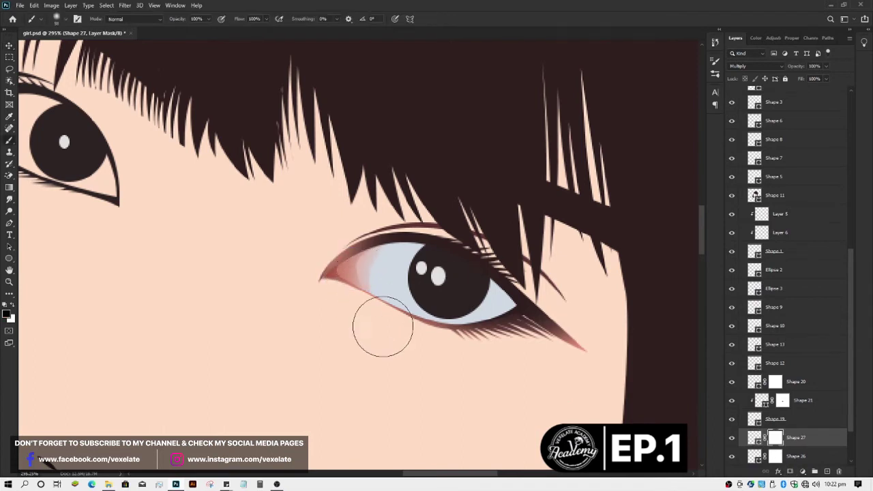
pyautogui.press('v')
pyautogui.scroll(-3, 384, 337)
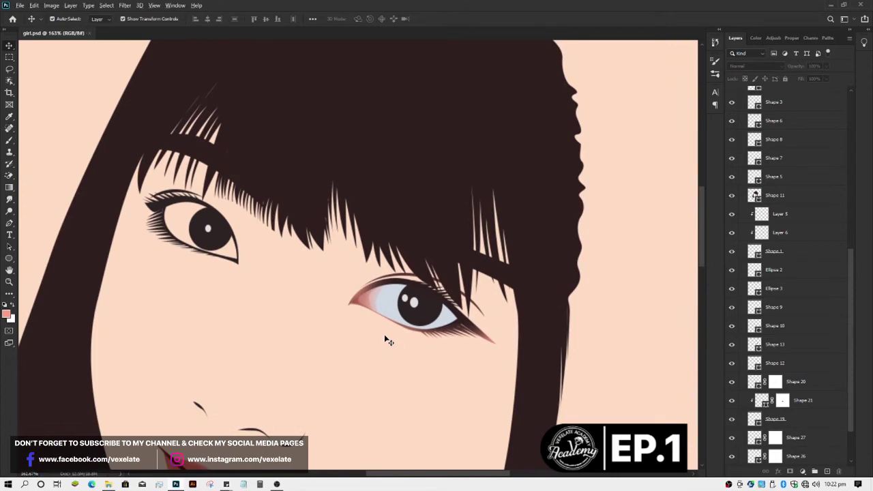
pyautogui.scroll(-2, 384, 337)
pyautogui.scroll(5, 369, 305)
pyautogui.scroll(2, 369, 305)
pyautogui.click(362, 289)
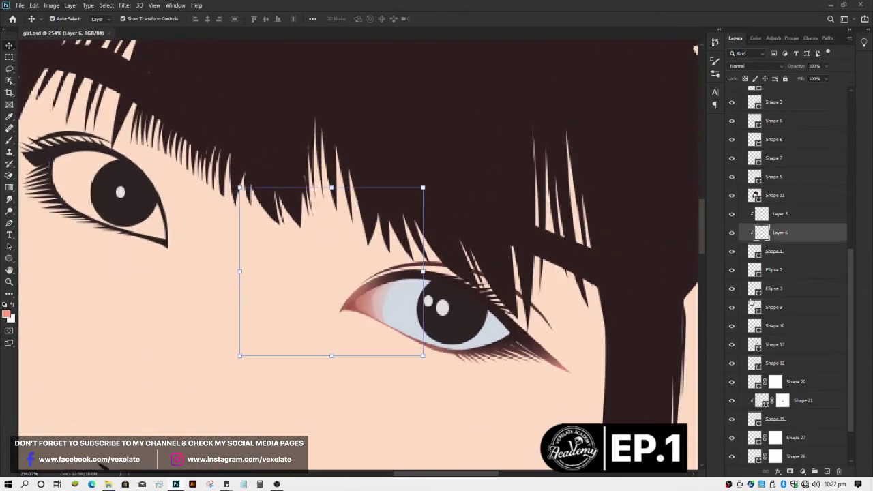
# Step: Add a white layer mask to Layer 6
pyautogui.click(791, 472)
pyautogui.press('b')
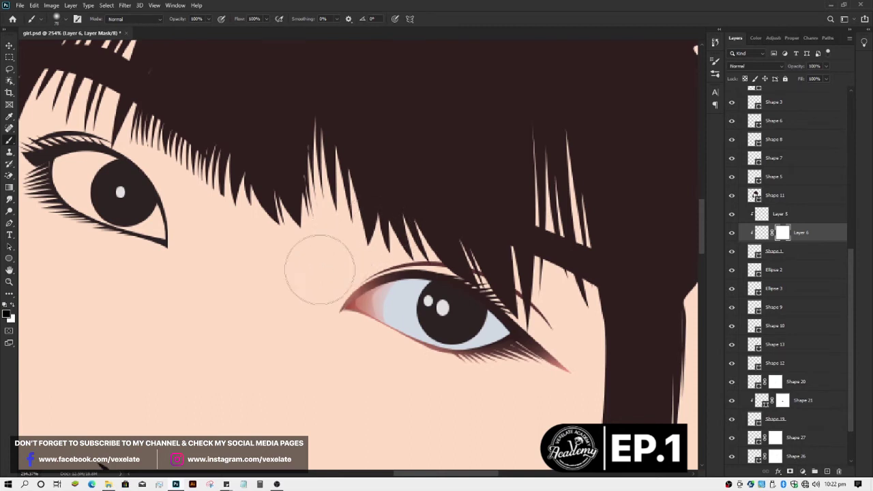
pyautogui.press('v')
pyautogui.click(380, 384)
# Step: Step through the eye-corner shapes down to Shape 25 and the eye white Shape 24
pyautogui.scroll(-2, 395, 390)
pyautogui.scroll(-2, 402, 386)
pyautogui.scroll(-2, 407, 384)
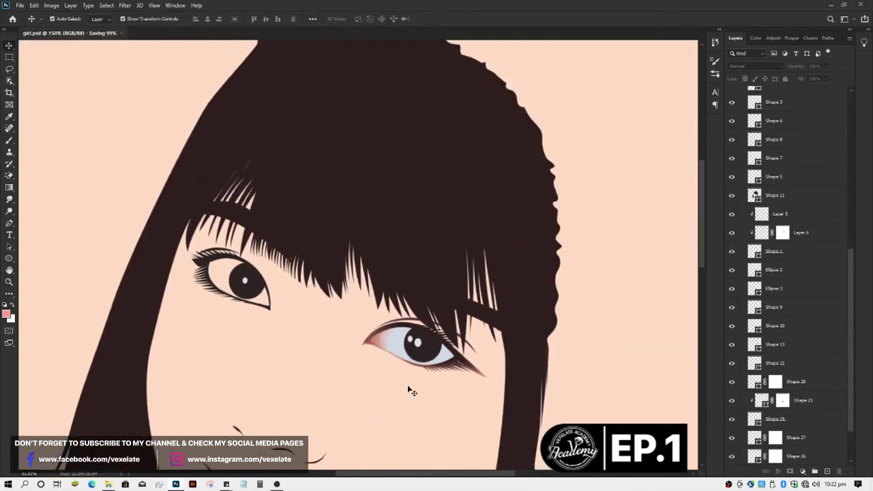
pyautogui.scroll(-2, 406, 396)
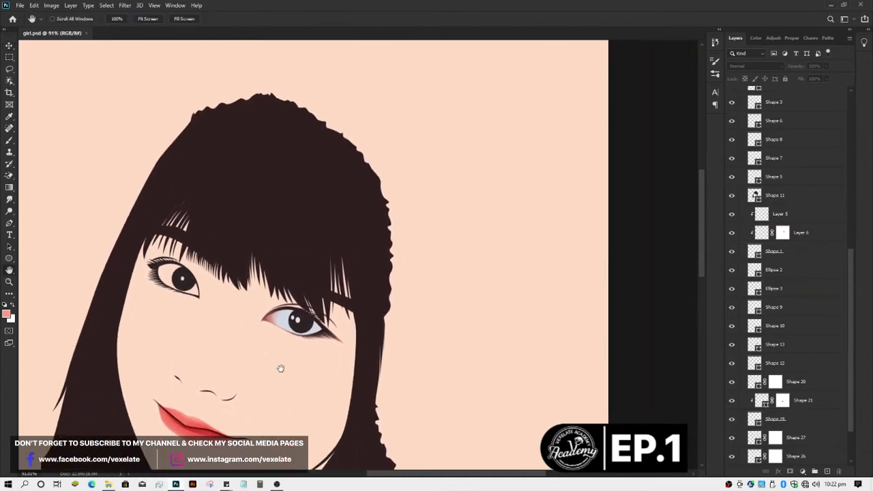
pyautogui.scroll(3, 268, 349)
pyautogui.scroll(2, 268, 350)
pyautogui.scroll(2, 287, 337)
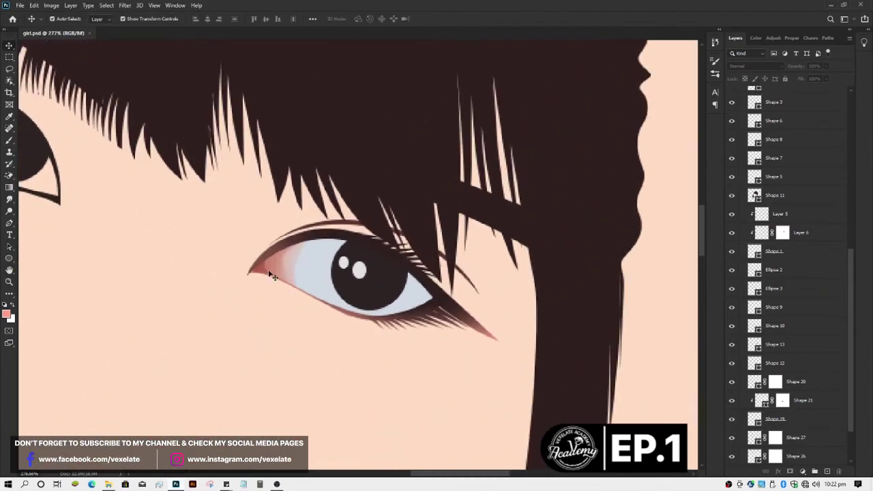
pyautogui.click(298, 263)
pyautogui.click(279, 259)
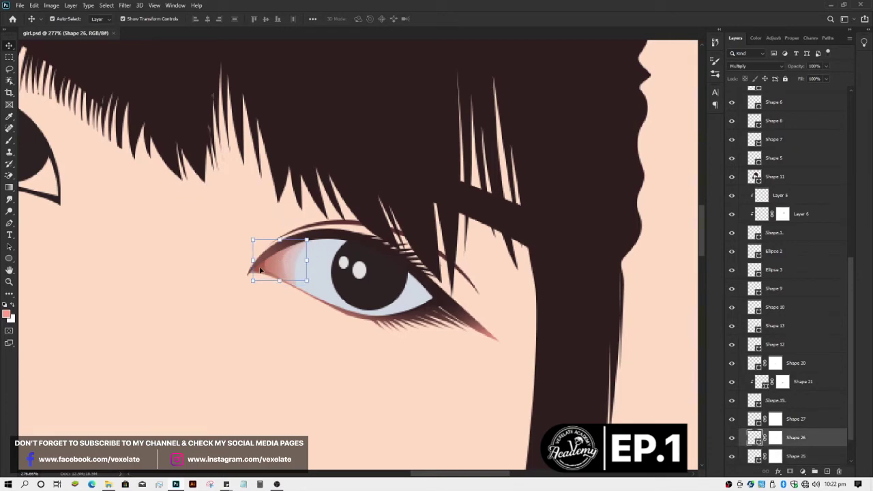
pyautogui.click(300, 276)
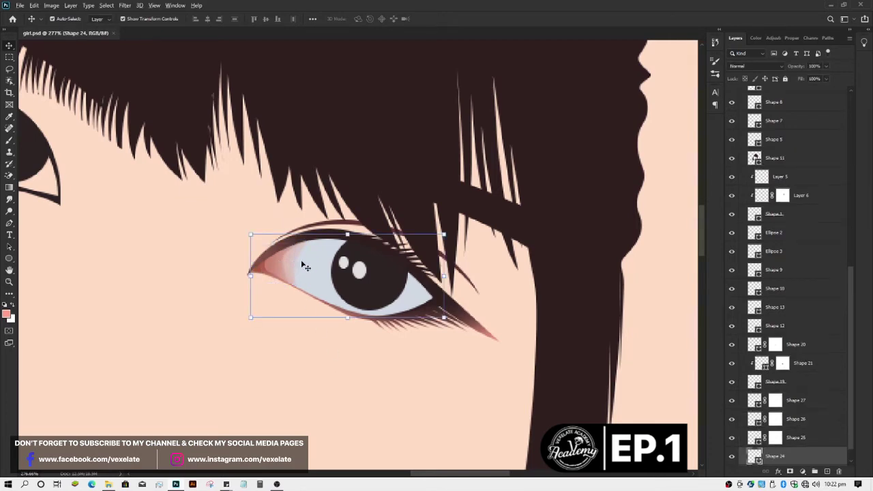
pyautogui.scroll(-3, 341, 283)
pyautogui.scroll(2, 353, 290)
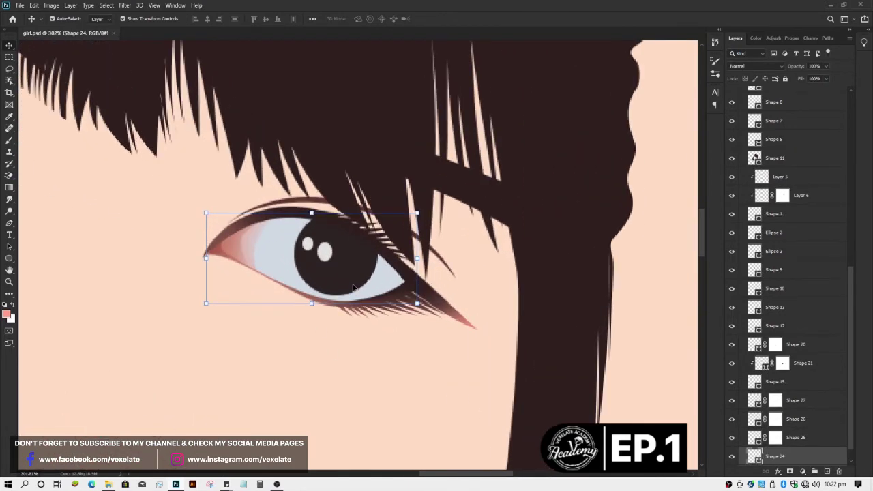
# Step: Draw a closed lid-shaped path over the upper half of the right eye
pyautogui.press('p')
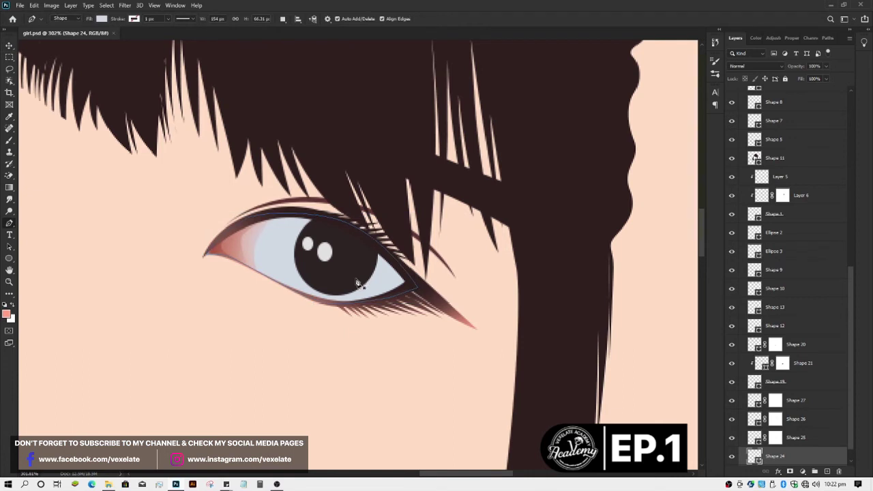
pyautogui.click(391, 295)
pyautogui.moveTo(209, 254); pyautogui.dragTo(104, 288)
pyautogui.moveTo(322, 217); pyautogui.dragTo(374, 236)
pyautogui.moveTo(403, 269); pyautogui.dragTo(411, 279)
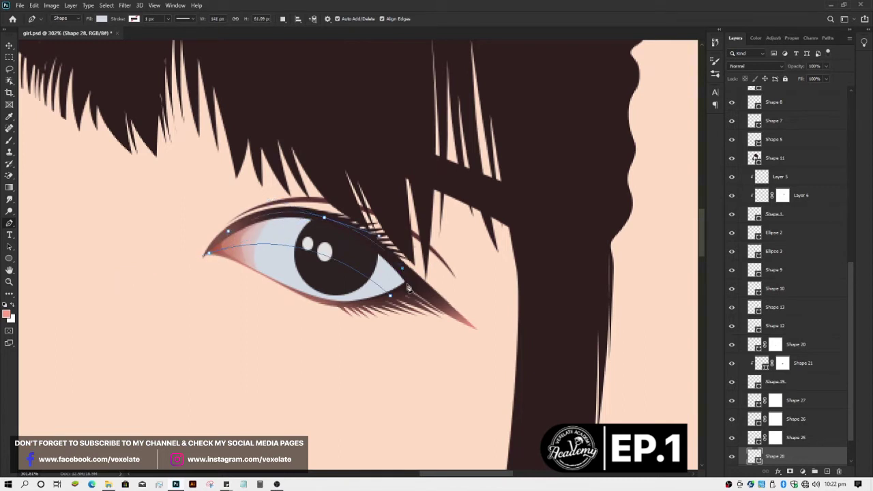
pyautogui.click(391, 297)
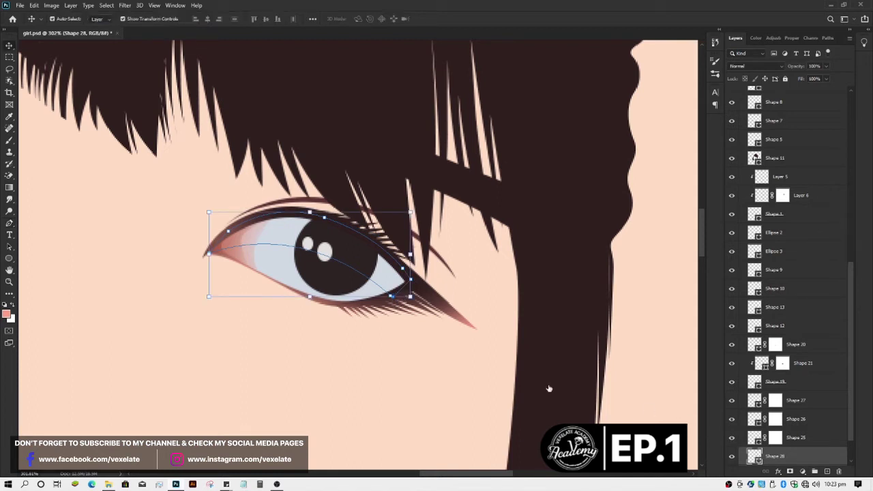
# Step: Fill the lid shape dark blue-grey, bring it to the top, and set it to Multiply
pyautogui.doubleClick(755, 455)
pyautogui.click(684, 355)
pyautogui.moveTo(685, 355)
pyautogui.mouseDown()
pyautogui.moveTo(681, 368)
pyautogui.moveTo(699, 378)
pyautogui.moveTo(653, 397)
pyautogui.mouseUp()
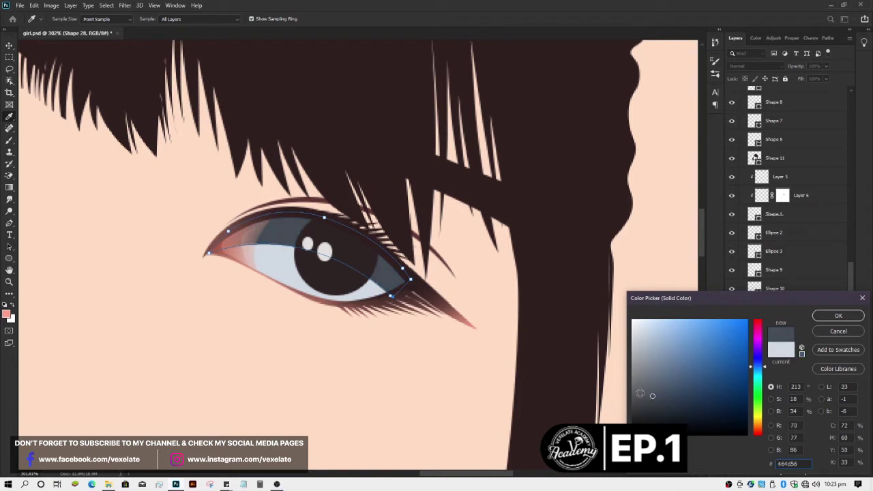
pyautogui.press('Return')
pyautogui.press('v')
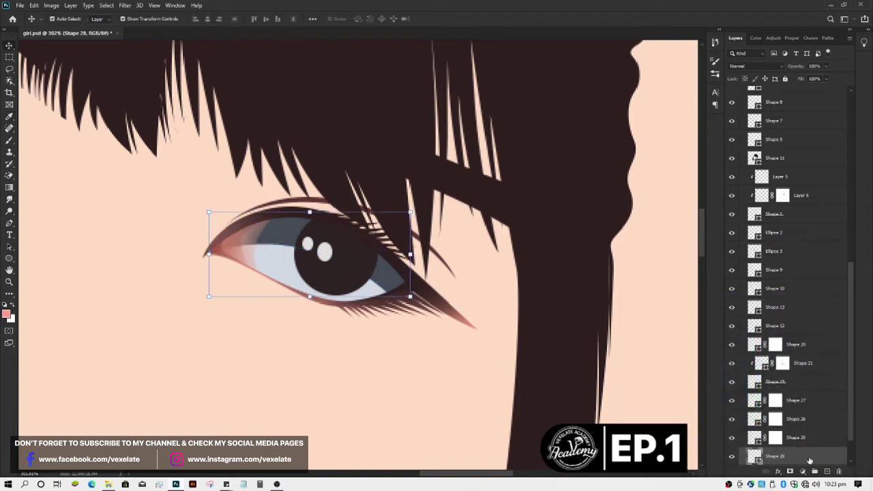
pyautogui.hotkey('ctrl', 'shift', ']')
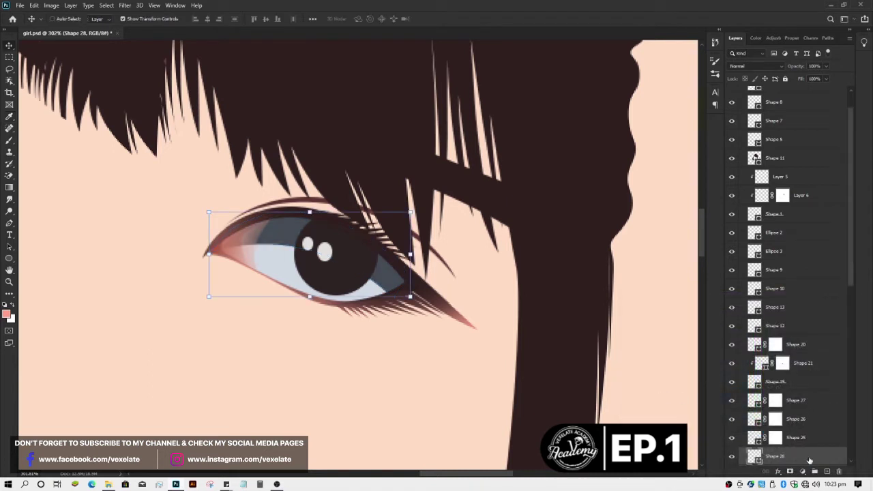
pyautogui.click(777, 66)
pyautogui.click(740, 102)
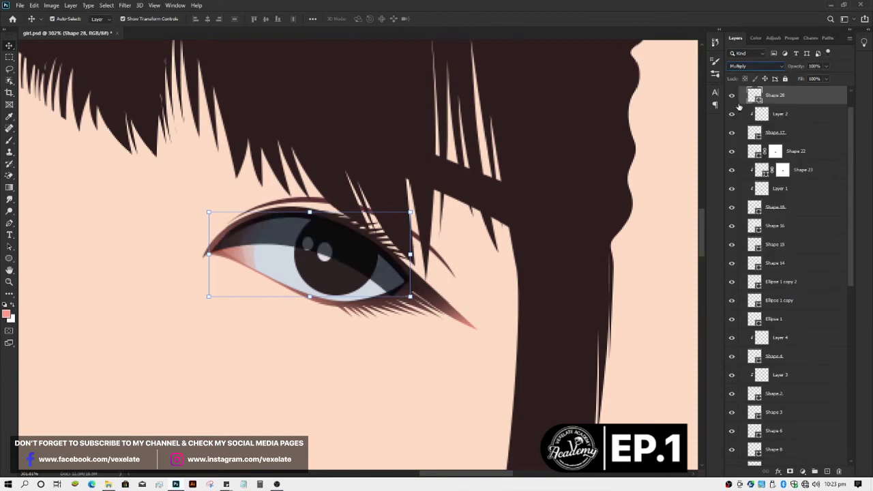
# Step: Mask Shape 28 and paint out its shadow over the lower iris and eye white with a smaller brush
pyautogui.click(654, 252)
pyautogui.scroll(-2, 470, 273)
pyautogui.scroll(-2, 402, 277)
pyautogui.scroll(3, 404, 279)
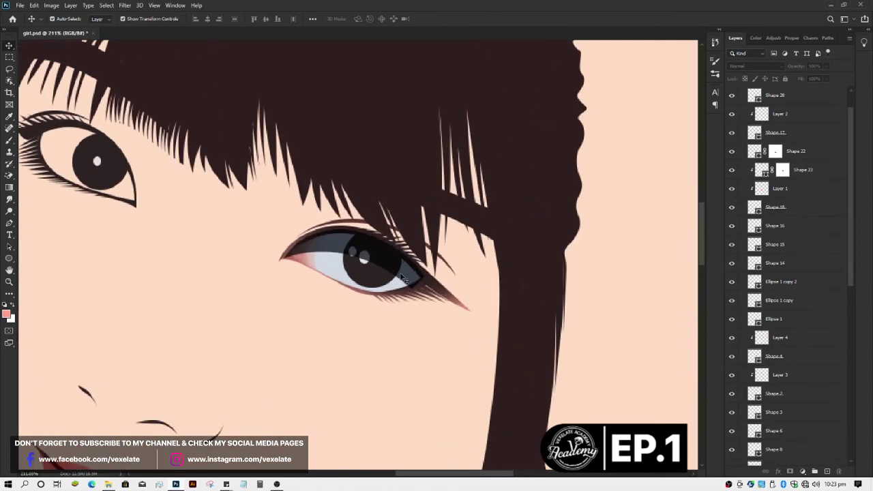
pyautogui.click(402, 278)
pyautogui.click(790, 471)
pyautogui.press('b')
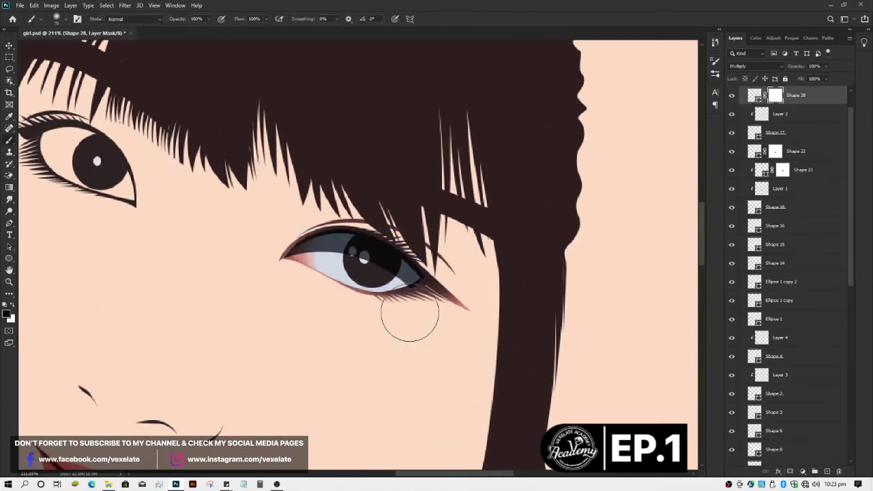
pyautogui.moveTo(431, 309); pyautogui.dragTo(385, 310)
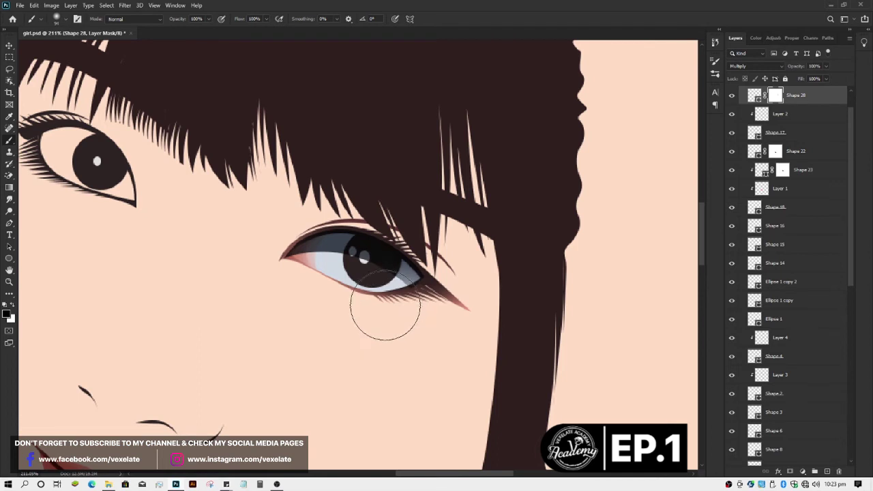
pyautogui.press('[')
pyautogui.moveTo(361, 292)
pyautogui.mouseDown()
pyautogui.moveTo(303, 296)
pyautogui.moveTo(316, 283)
pyautogui.moveTo(329, 282)
pyautogui.moveTo(285, 293)
pyautogui.moveTo(335, 279)
pyautogui.moveTo(380, 287)
pyautogui.moveTo(376, 312)
pyautogui.moveTo(343, 277)
pyautogui.moveTo(298, 280)
pyautogui.moveTo(374, 296)
pyautogui.moveTo(386, 311)
pyautogui.moveTo(440, 253)
pyautogui.mouseUp()
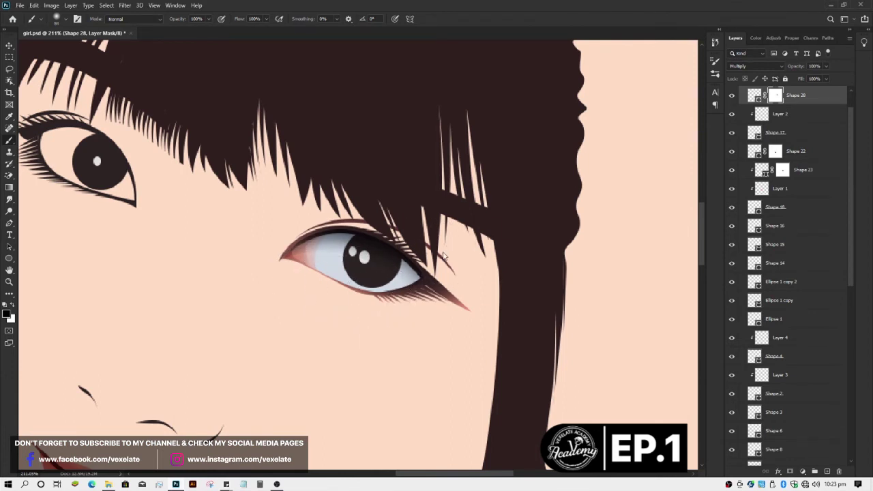
pyautogui.press('[')
pyautogui.press('[')
pyautogui.press('[')
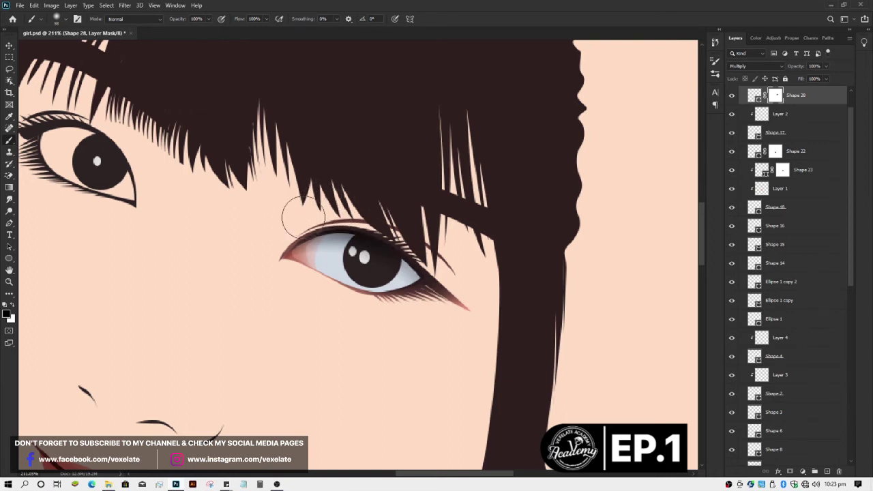
# Step: Select the eye-white shape (Shape 24) on the canvas of the right eye
pyautogui.press('v')
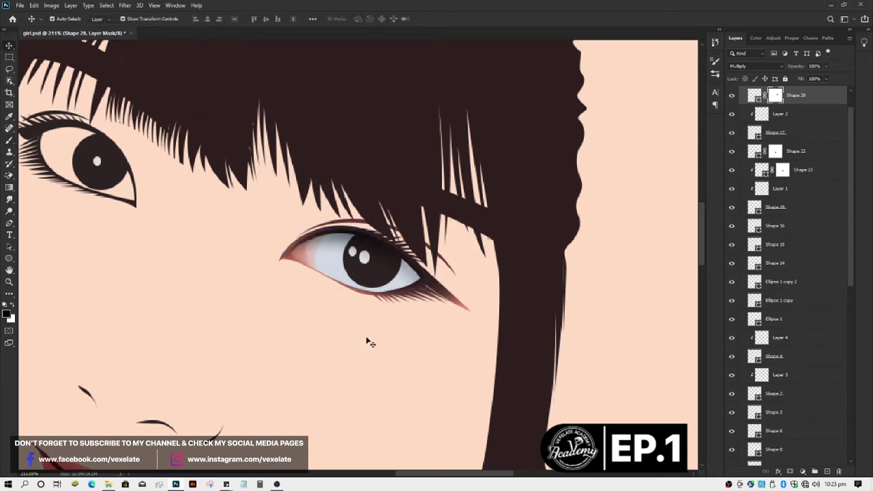
pyautogui.scroll(-3, 370, 343)
pyautogui.scroll(3, 390, 335)
pyautogui.scroll(2, 398, 324)
pyautogui.click(384, 278)
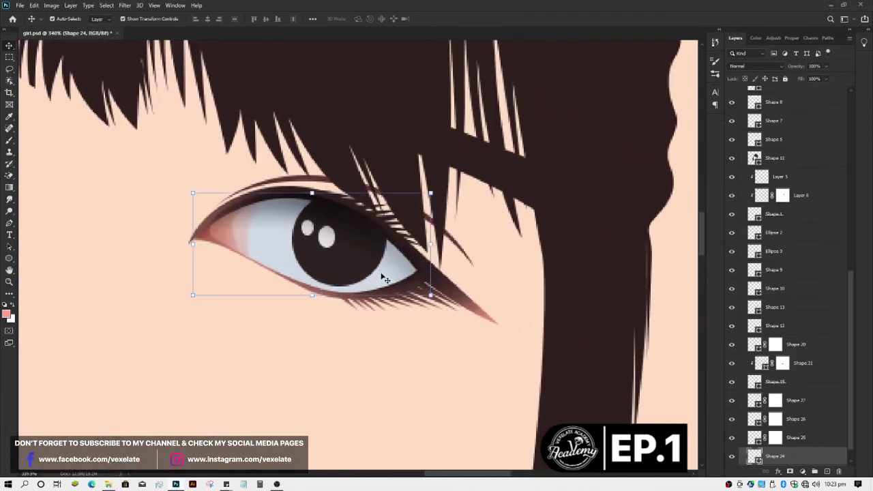
pyautogui.scroll(2, 382, 275)
# Step: Sketch a first upper-eyelid path across the right eye, then abandon it
pyautogui.press('p')
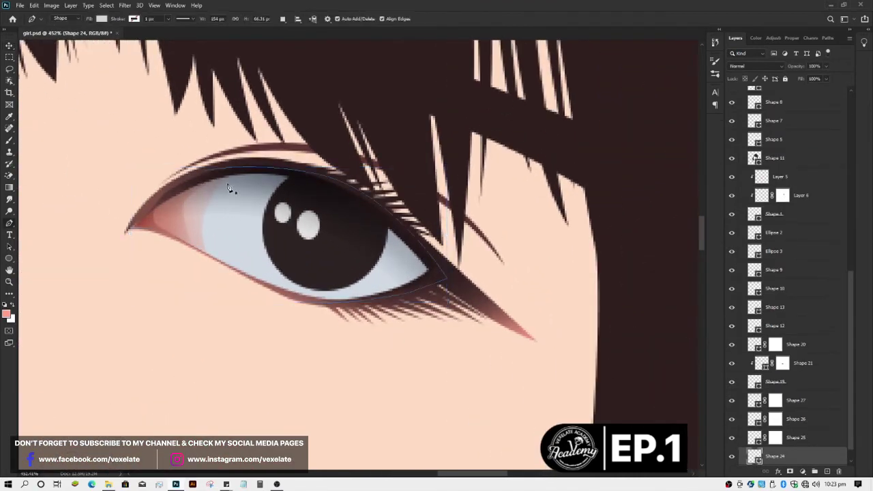
pyautogui.click(250, 176)
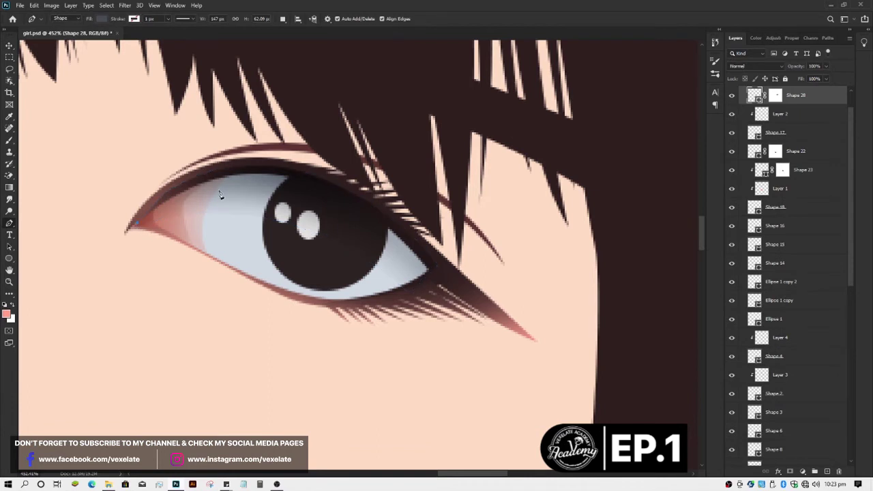
pyautogui.click(136, 223)
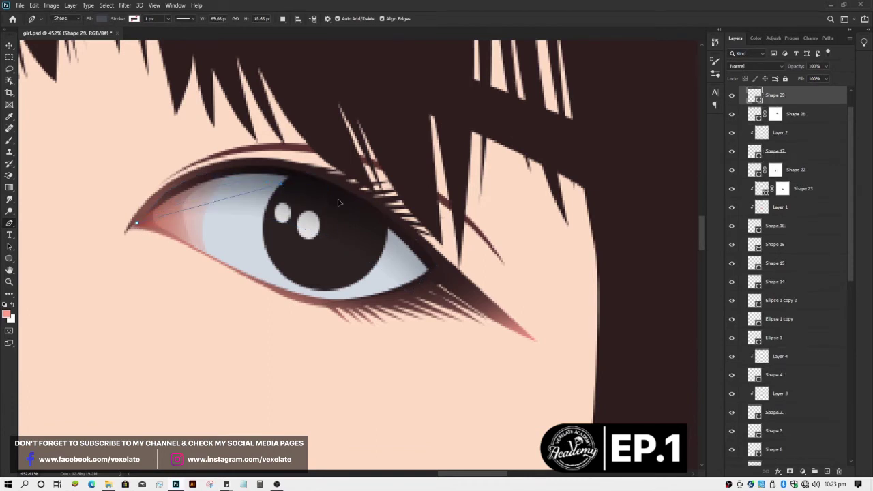
pyautogui.click(280, 183)
pyautogui.click(369, 215)
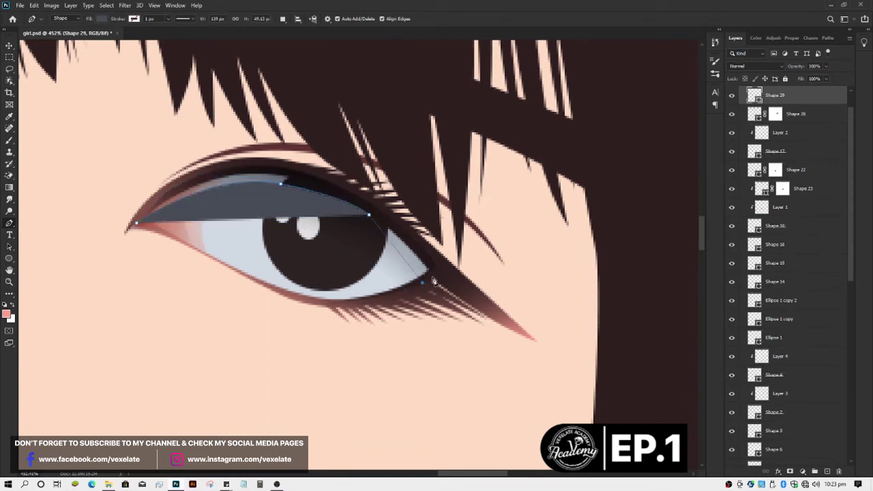
pyautogui.click(423, 281)
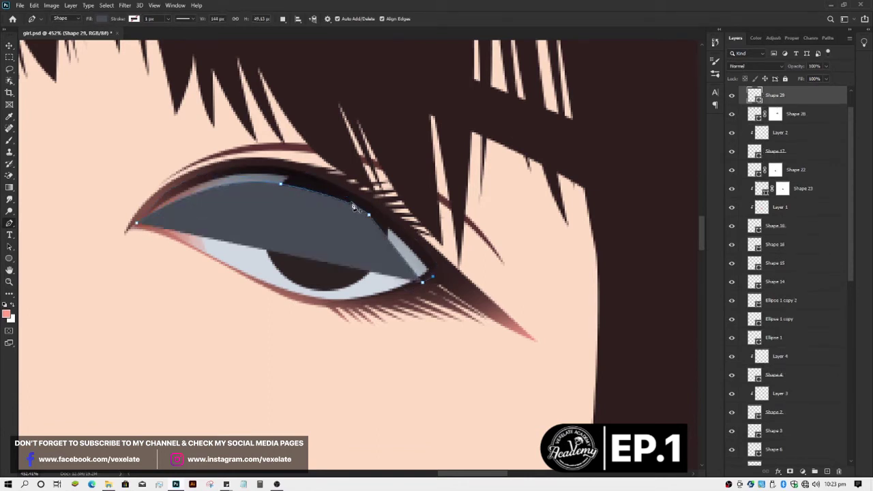
pyautogui.click(436, 271)
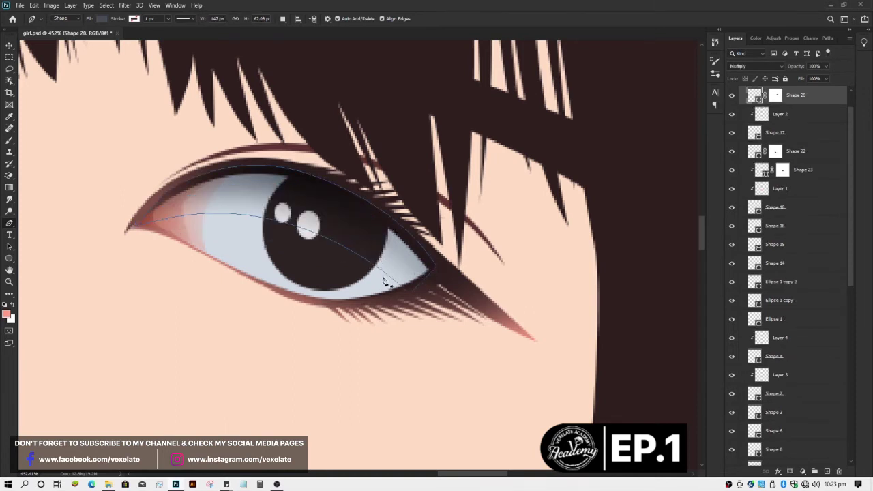
pyautogui.press('v')
# Step: Redraw a closed shadow path along the upper eyelid between the outer and inner corners
pyautogui.click(373, 282)
pyautogui.press('p')
pyautogui.click(416, 280)
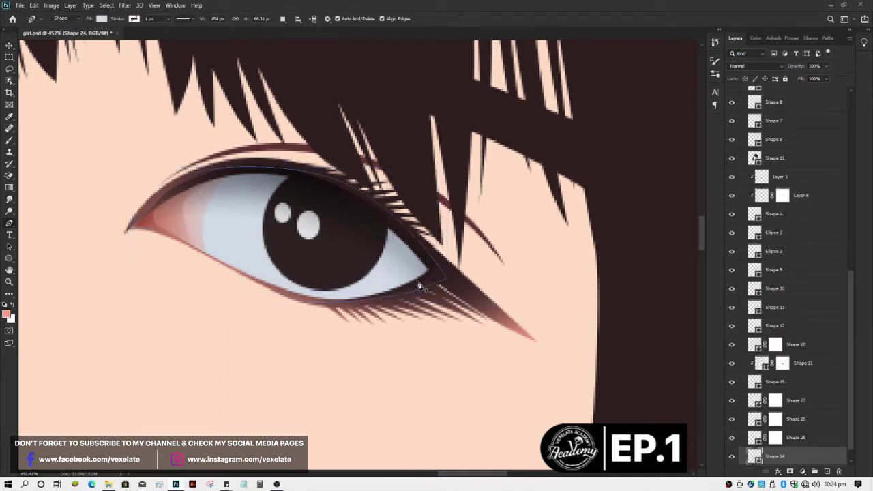
pyautogui.moveTo(318, 189); pyautogui.dragTo(257, 168)
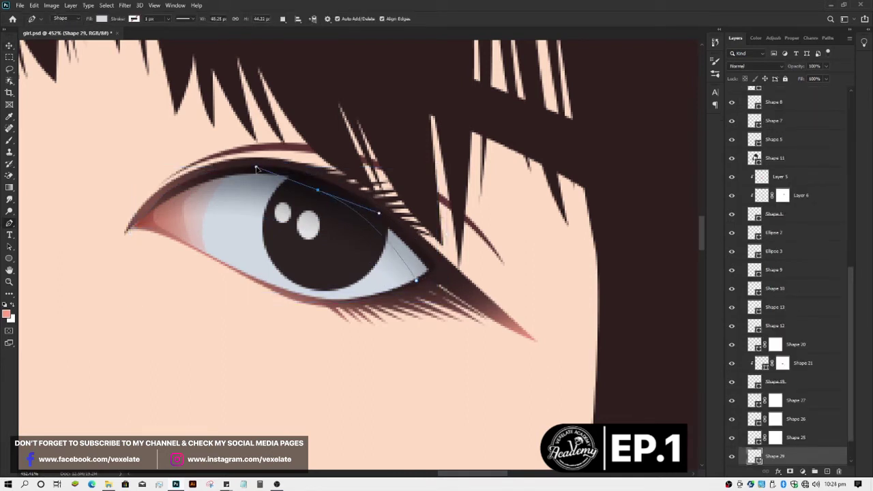
pyautogui.click(138, 219)
pyautogui.hotkey('ctrl', 'z')
pyautogui.click(132, 221)
pyautogui.click(225, 168)
pyautogui.click(287, 166)
pyautogui.click(334, 183)
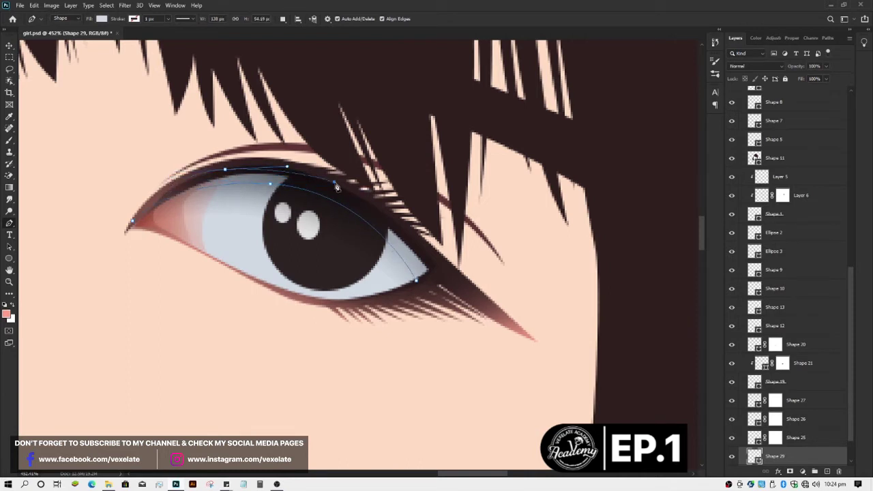
pyautogui.click(414, 237)
pyautogui.click(440, 273)
pyautogui.click(419, 284)
# Step: Set the new upper-lid shadow shape's blend mode to Multiply
pyautogui.press('v')
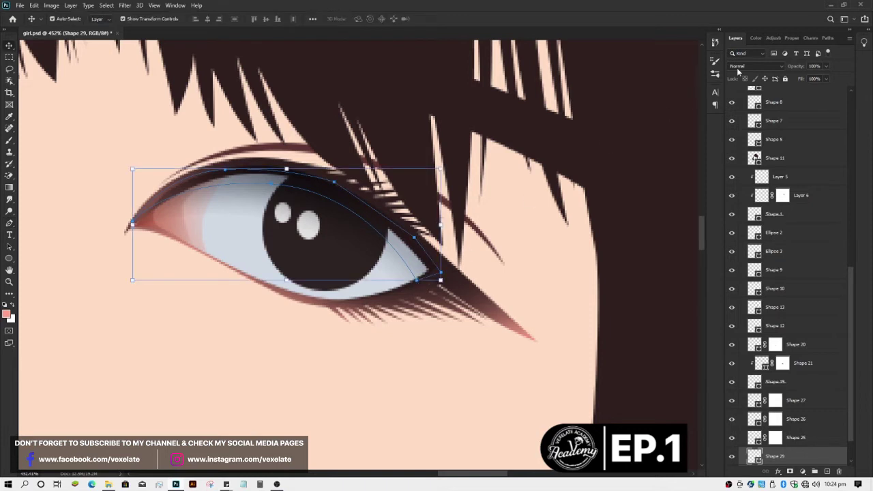
pyautogui.click(756, 66)
pyautogui.click(745, 101)
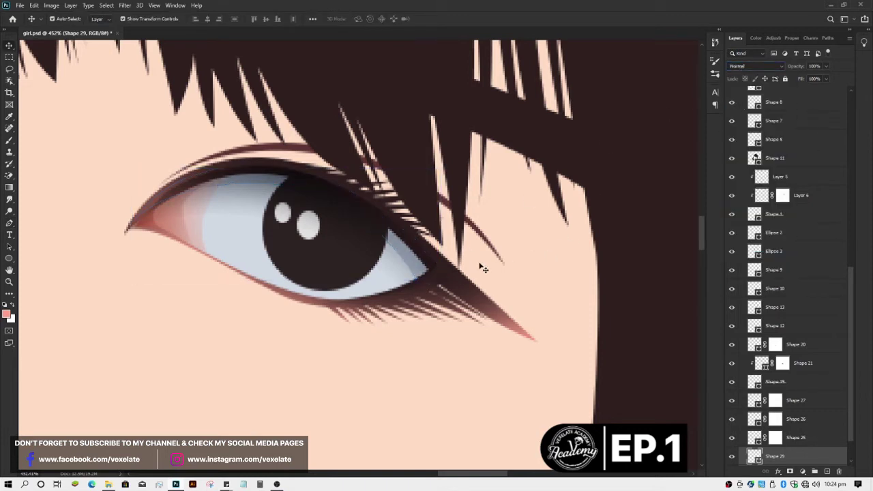
pyautogui.click(419, 262)
pyautogui.scroll(-5, 420, 266)
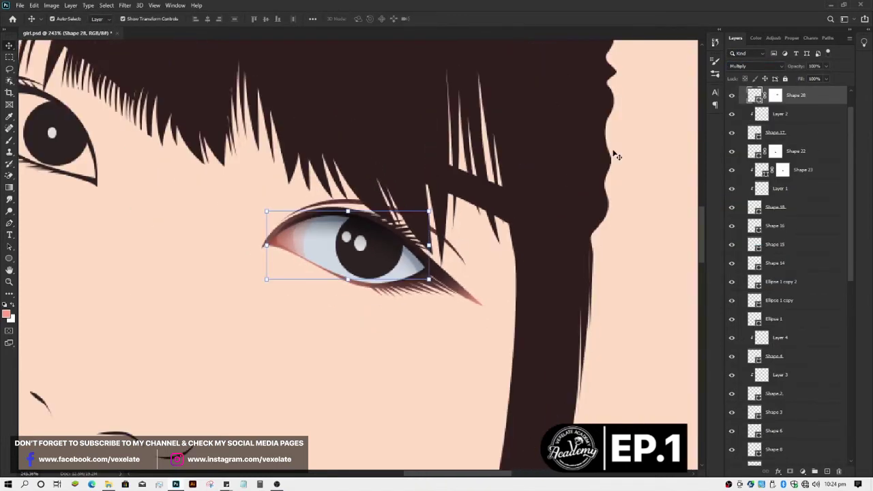
# Step: Recolour the Shape 29 upper-lid shadow to a darker blue-grey
pyautogui.doubleClick(753, 96)
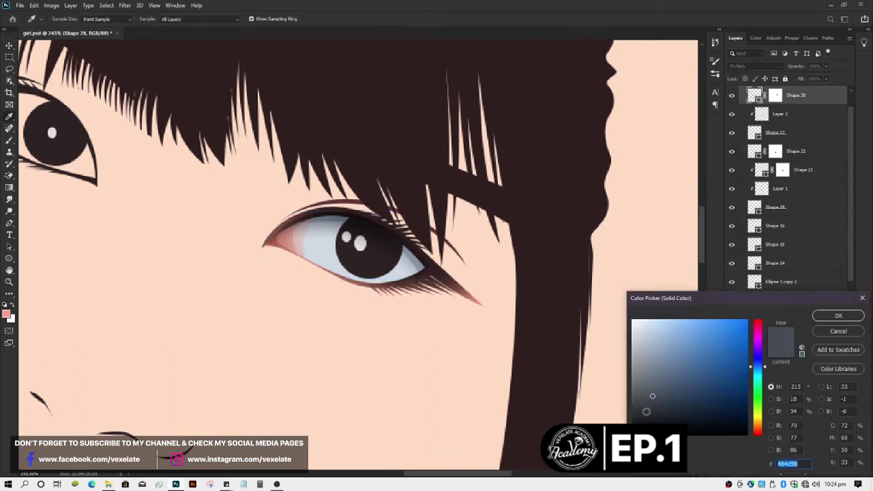
pyautogui.click(840, 331)
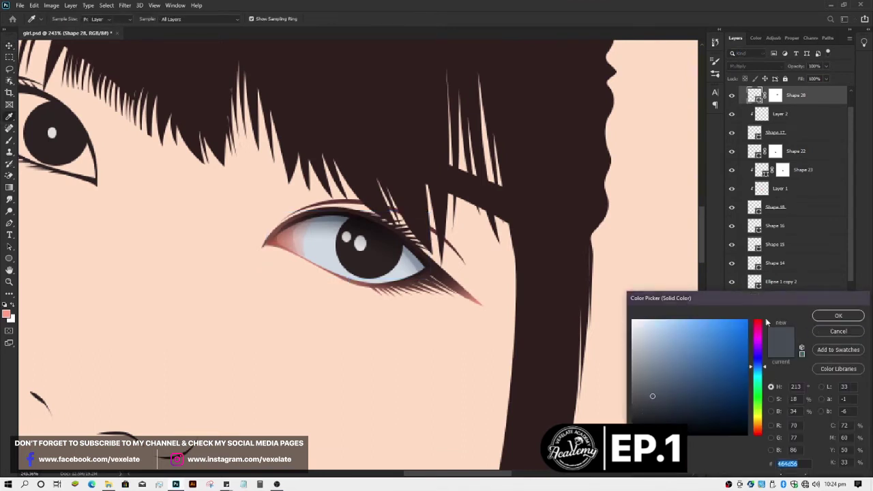
pyautogui.click(408, 273)
pyautogui.click(756, 438)
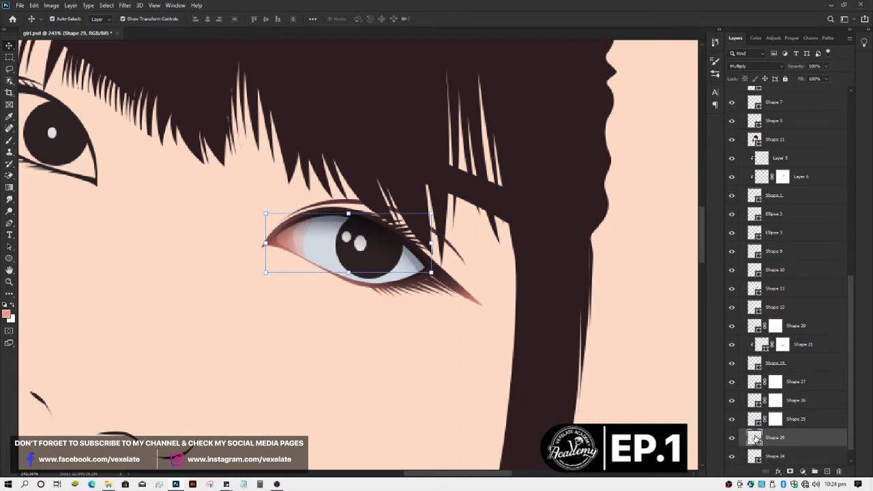
pyautogui.doubleClick(756, 438)
pyautogui.moveTo(675, 359); pyautogui.dragTo(639, 375)
pyautogui.press('Return')
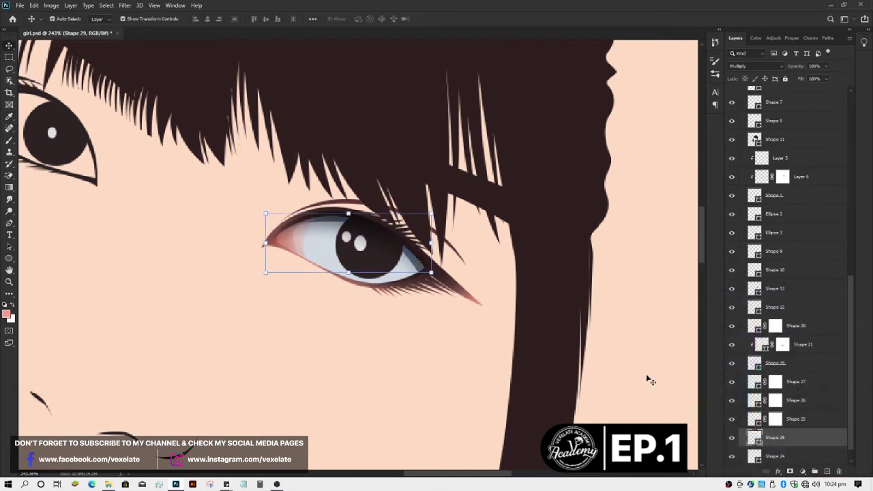
# Step: Mask the shadow and paint black to fade it into the eye white, then zoom out
pyautogui.click(790, 471)
pyautogui.press('b')
pyautogui.press('d')
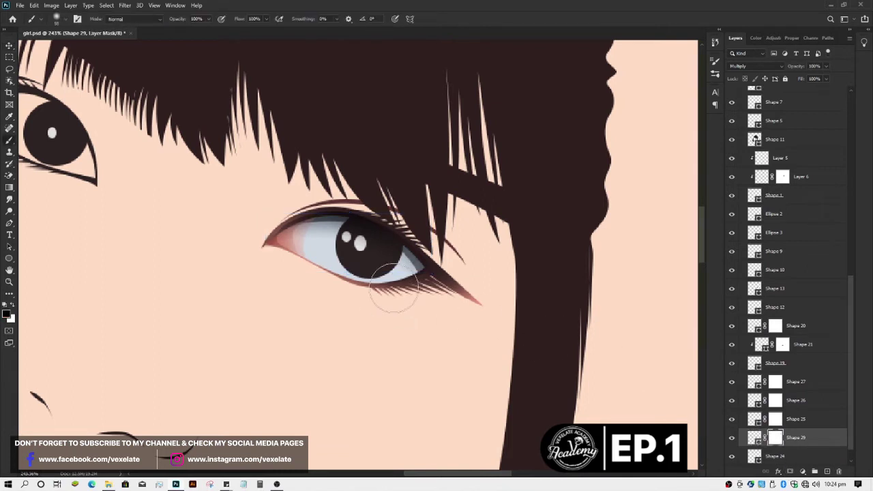
pyautogui.moveTo(311, 248); pyautogui.dragTo(398, 288)
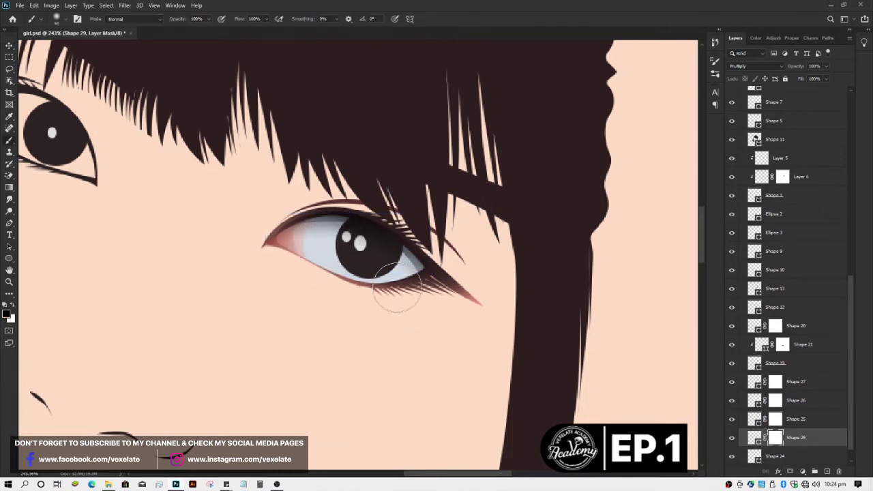
pyautogui.press('v')
pyautogui.scroll(-2, 396, 353)
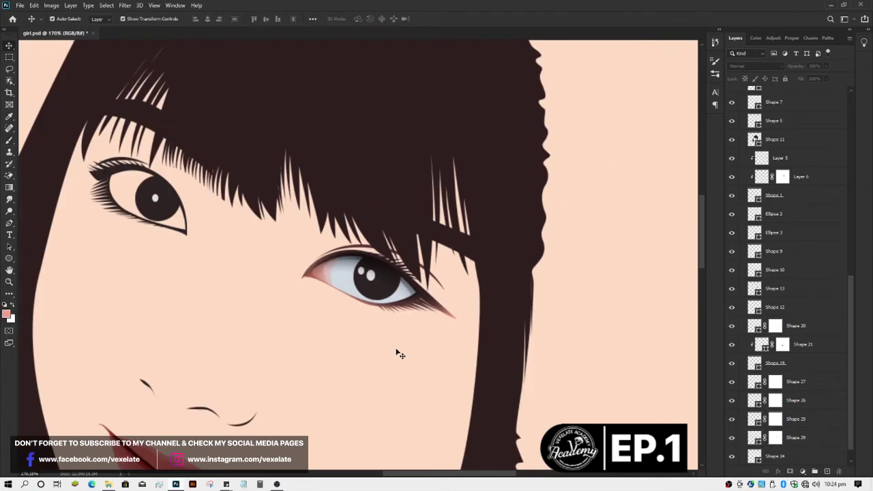
pyautogui.scroll(1, 399, 341)
pyautogui.scroll(-3, 400, 331)
# Step: Recolour the eye-white shape to a slightly bluer light grey
pyautogui.scroll(1, 401, 331)
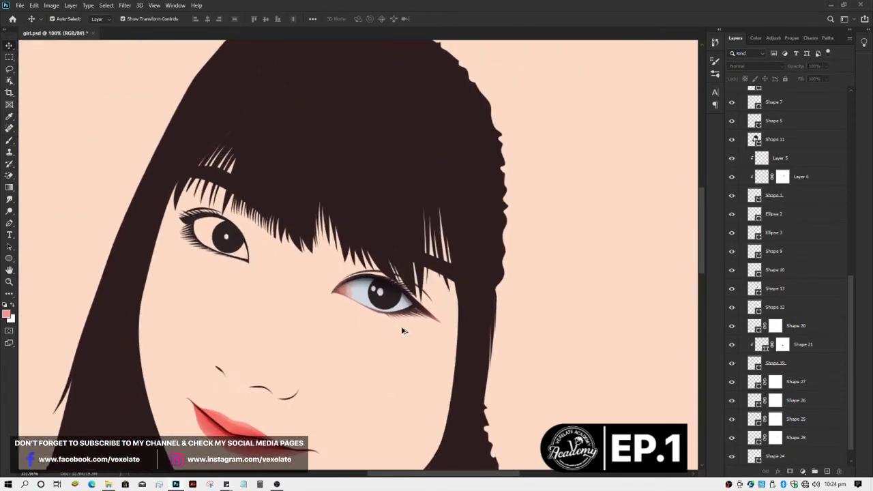
pyautogui.scroll(7, 402, 331)
pyautogui.scroll(1, 402, 331)
pyautogui.click(777, 456)
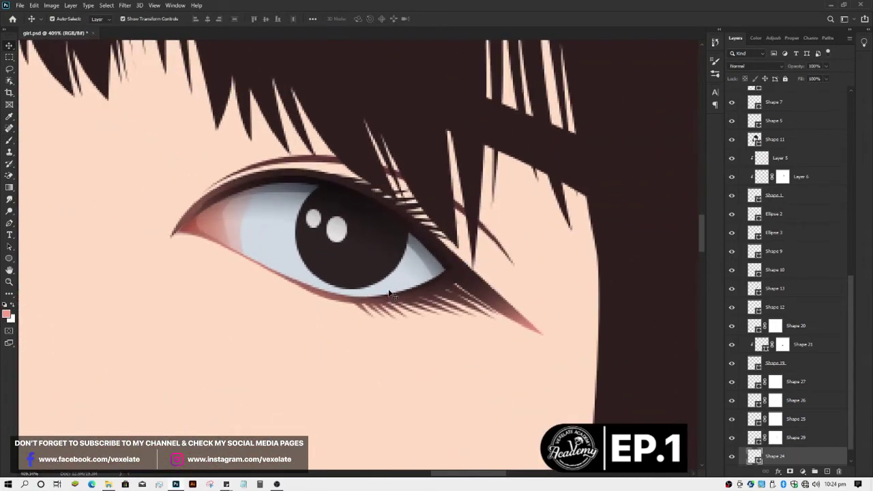
pyautogui.doubleClick(754, 456)
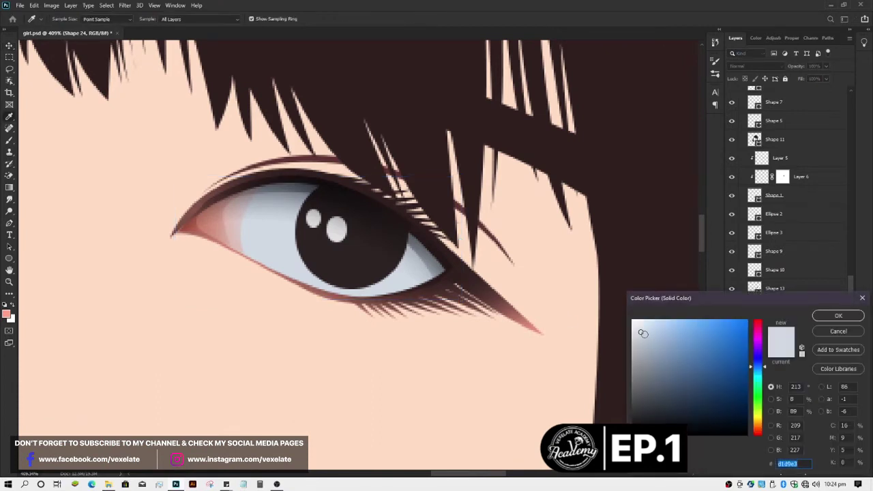
pyautogui.click(641, 332)
pyautogui.press('Return')
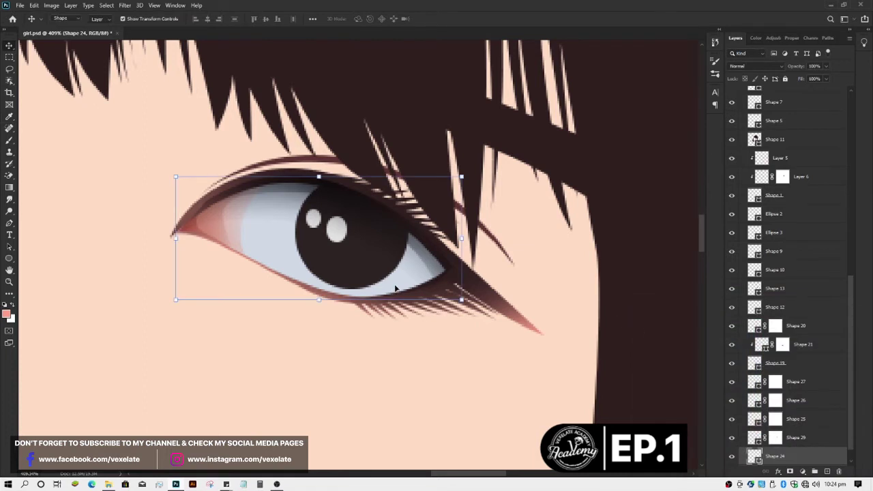
# Step: Draw a closed highlight path following the lower and upper eyelids of the right eye
pyautogui.press('p')
pyautogui.click(201, 226)
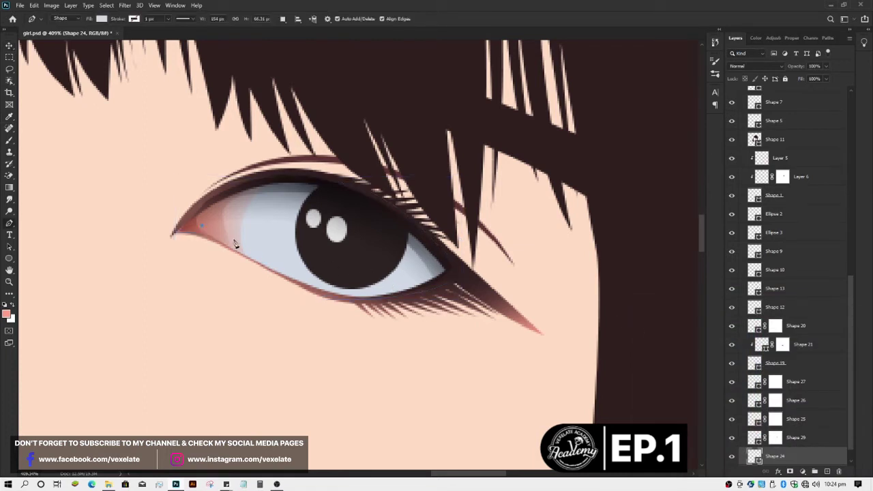
pyautogui.click(286, 255)
pyautogui.click(350, 274)
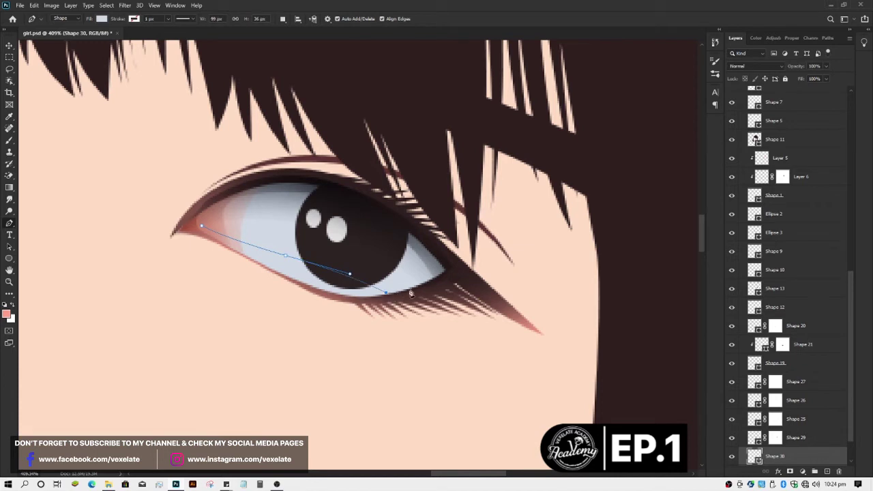
pyautogui.moveTo(411, 294); pyautogui.dragTo(434, 285)
pyautogui.moveTo(332, 203); pyautogui.dragTo(277, 187)
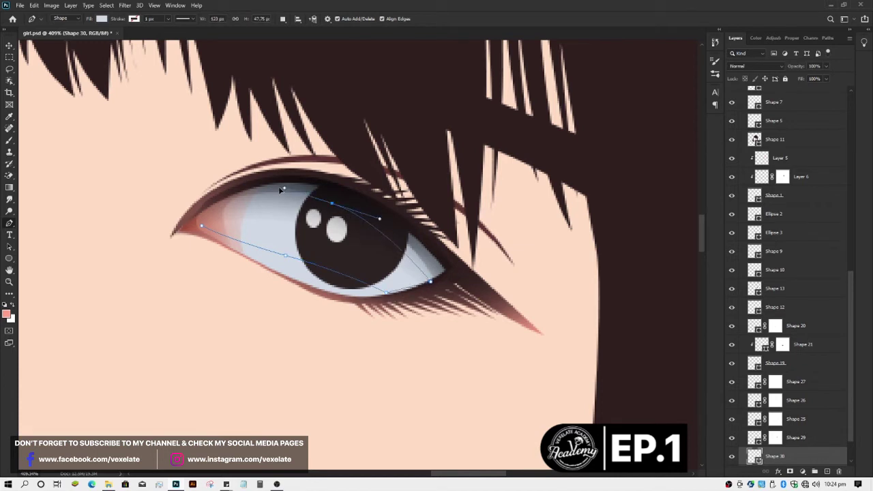
pyautogui.click(201, 229)
pyautogui.press('v')
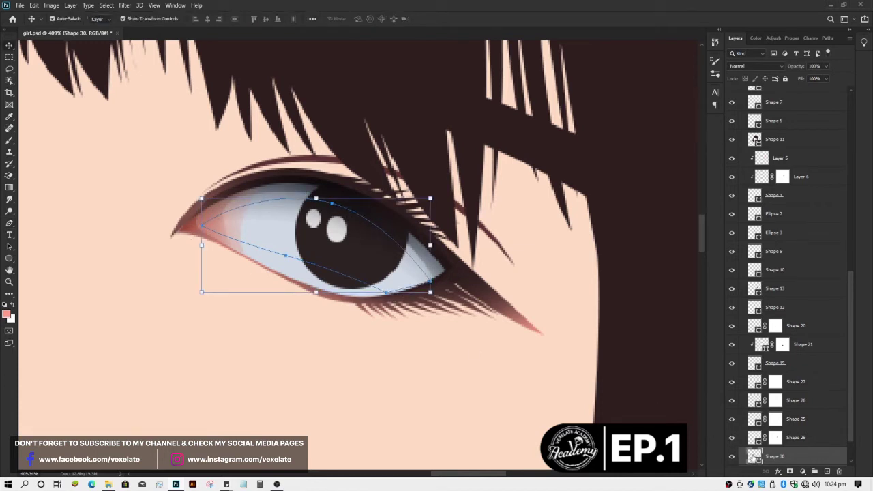
# Step: Fill the new shape with white #ffffff and give it a layer mask
pyautogui.write('ffffff')
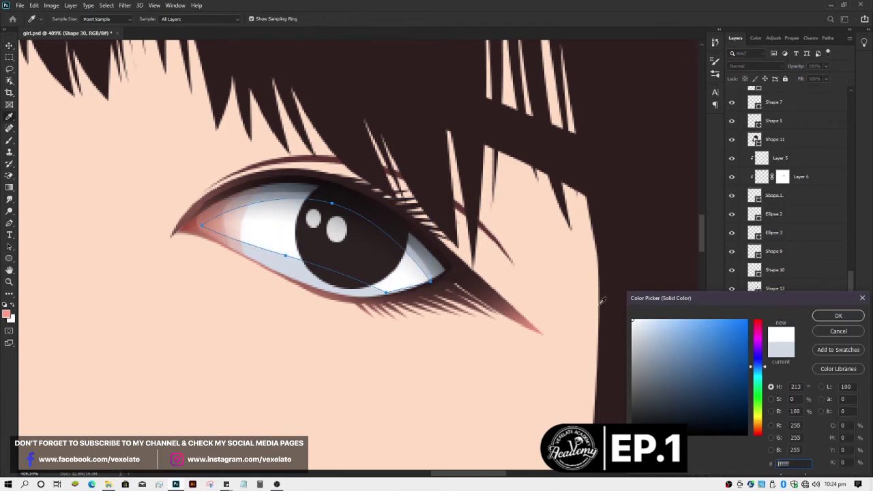
pyautogui.press('Return')
pyautogui.click(790, 472)
pyautogui.press('b')
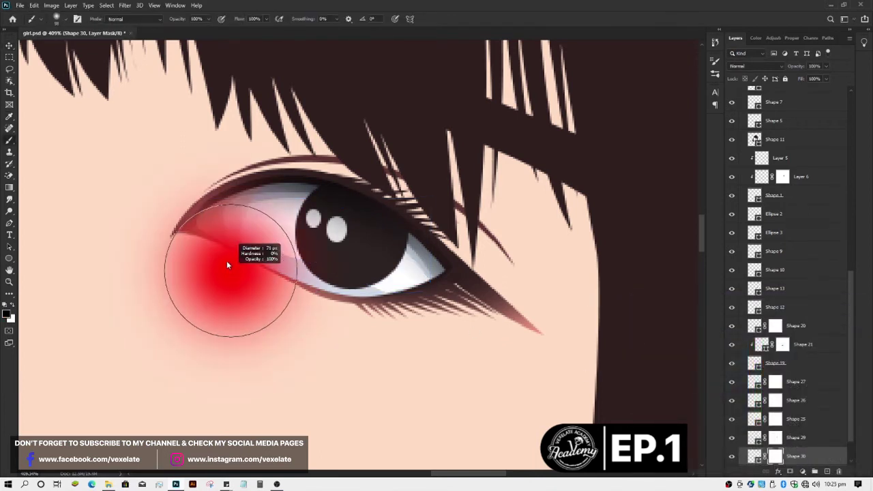
pyautogui.scroll(-2, 248, 282)
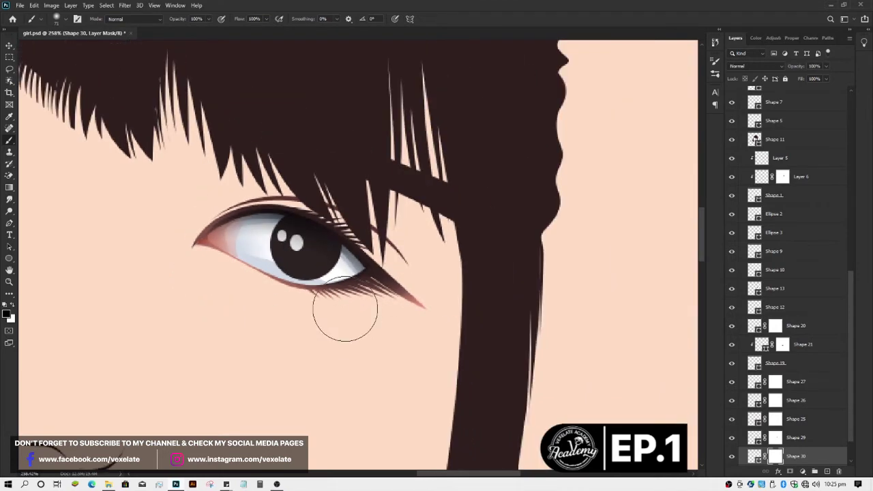
# Step: Zoom back onto the right eye and select the eyelid shape layer
pyautogui.scroll(-2, 331, 316)
pyautogui.scroll(-2, 332, 346)
pyautogui.press('v')
pyautogui.scroll(-3, 329, 347)
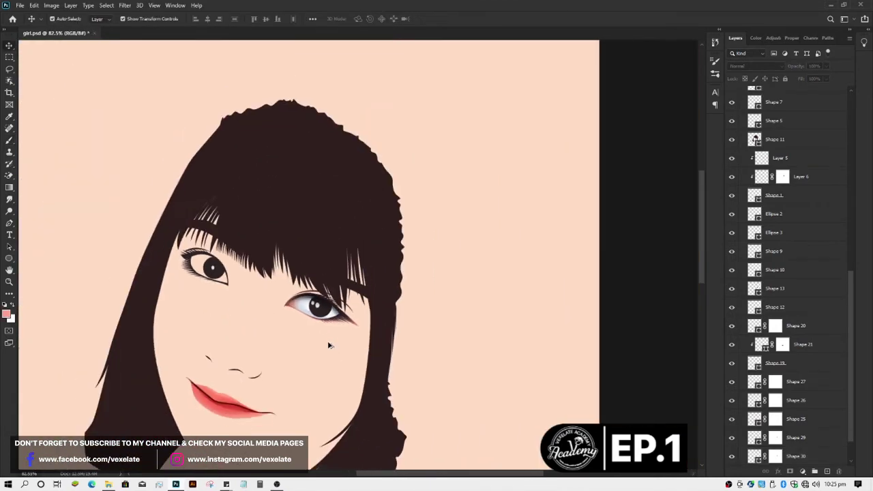
pyautogui.scroll(2, 324, 334)
pyautogui.scroll(2, 319, 314)
pyautogui.scroll(2, 316, 290)
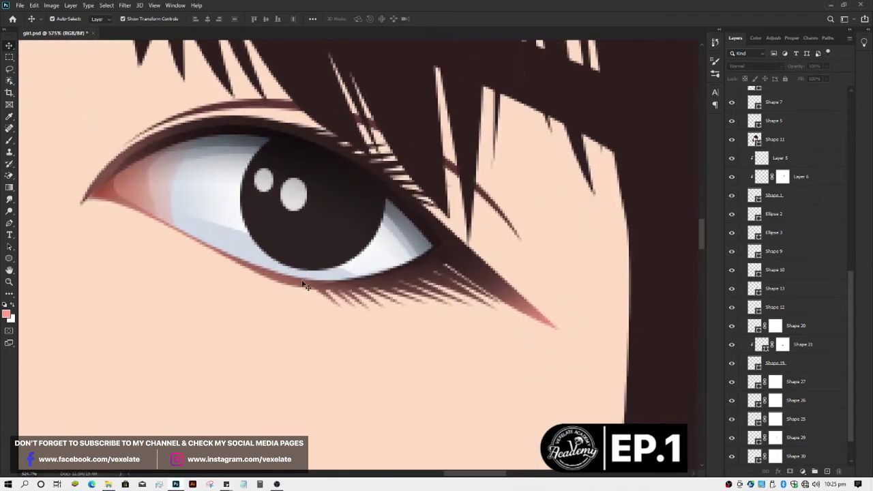
pyautogui.click(313, 276)
# Step: Draw a closed grey shadow shape along the lower eyelid
pyautogui.press('p')
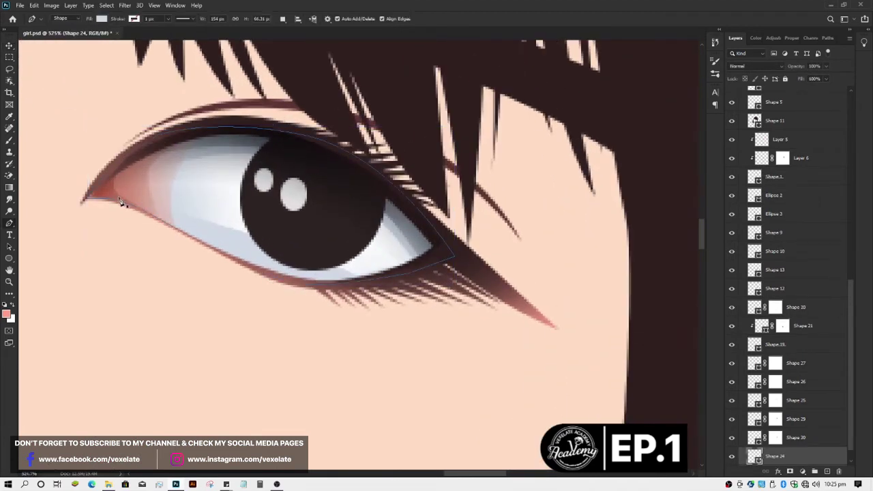
pyautogui.click(220, 240)
pyautogui.click(272, 263)
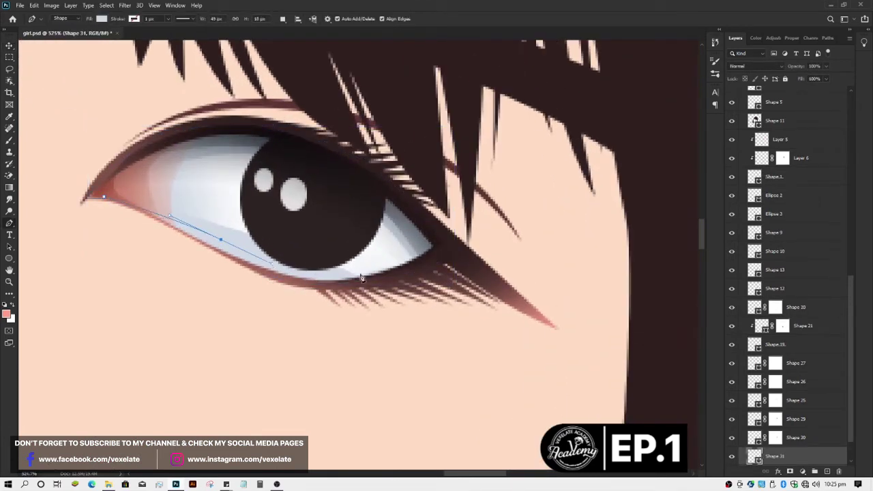
pyautogui.moveTo(379, 268); pyautogui.dragTo(427, 249)
pyautogui.click(432, 235)
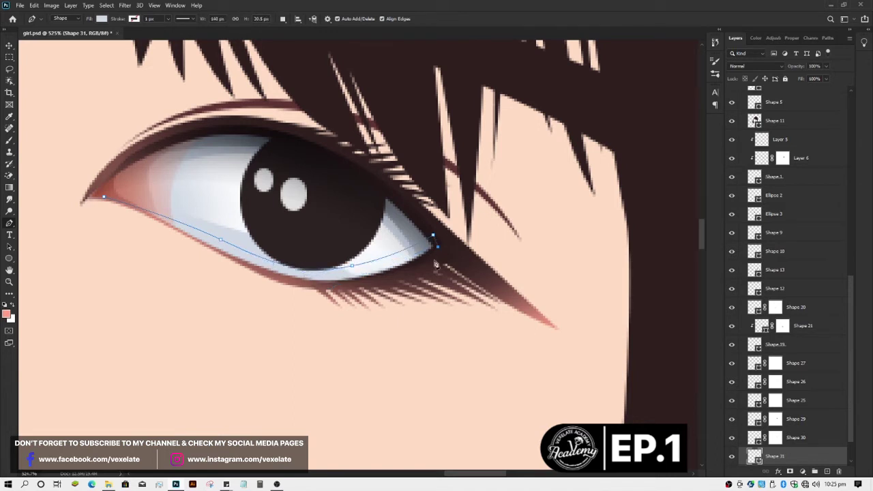
pyautogui.click(294, 279)
pyautogui.click(102, 198)
pyautogui.press('v')
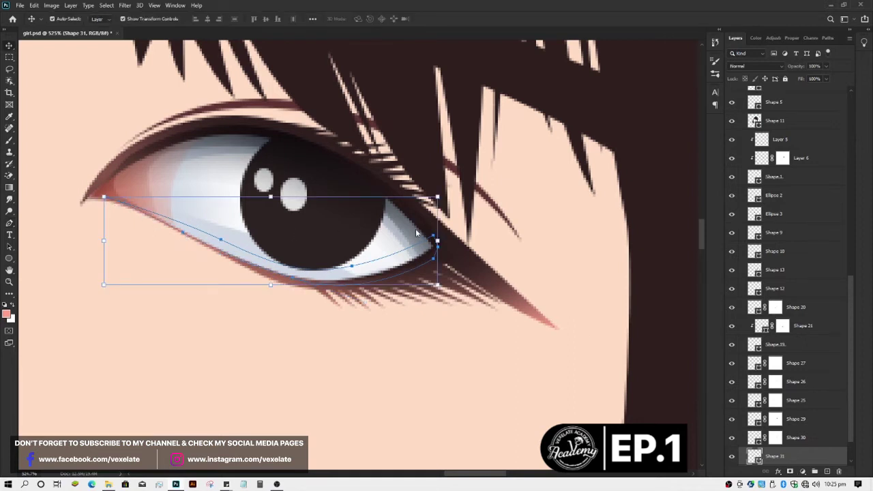
pyautogui.press('Return')
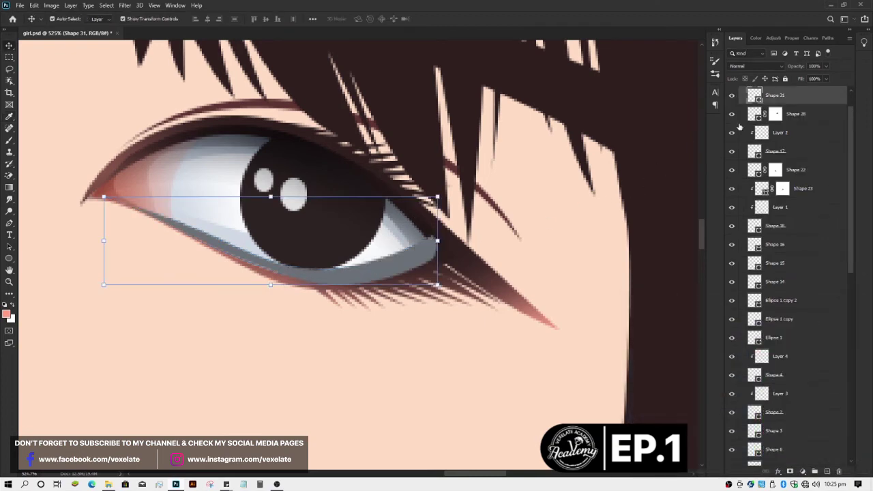
# Step: Set the lower-lid shadow to Multiply, mask it, and brush part of it away
pyautogui.click(754, 67)
pyautogui.click(751, 94)
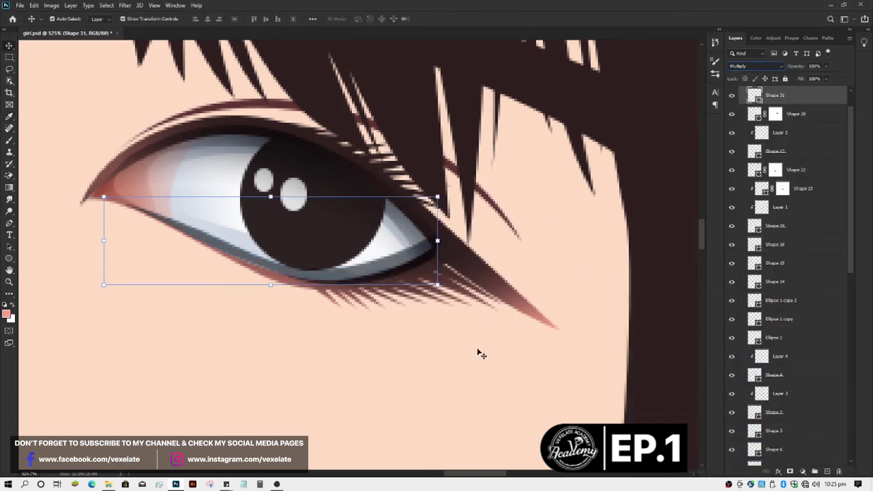
pyautogui.click(790, 471)
pyautogui.press('b')
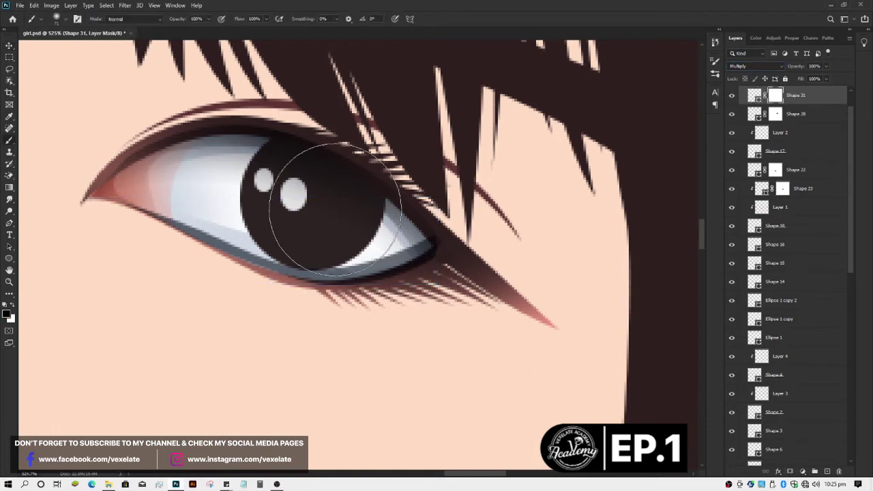
pyautogui.keyDown('alt'); pyautogui.rightClick(314, 197); pyautogui.keyUp('alt')
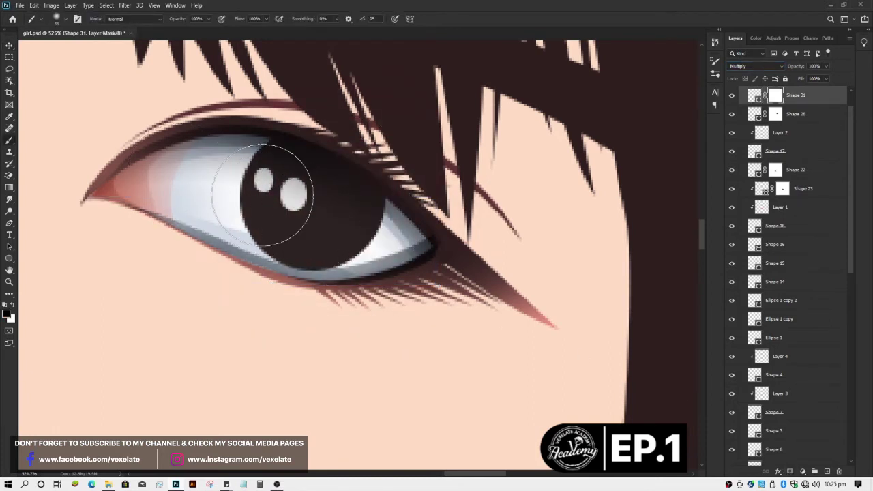
pyautogui.moveTo(286, 208); pyautogui.dragTo(225, 205)
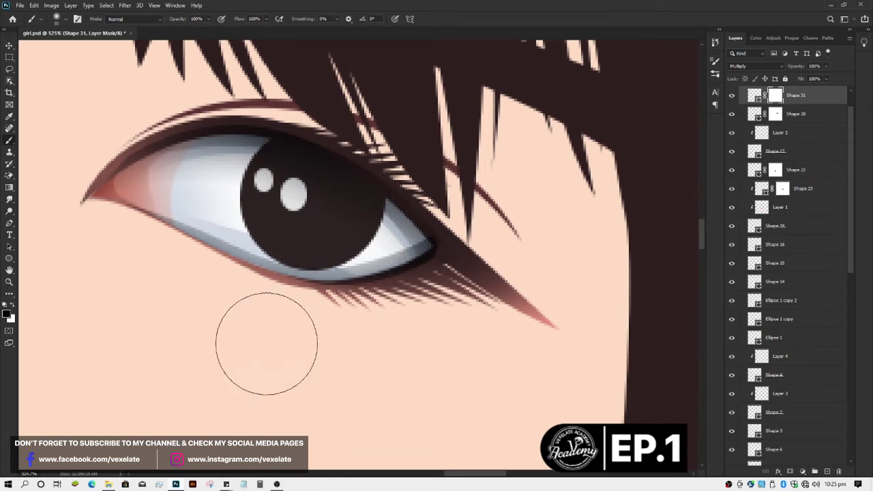
pyautogui.press('v')
# Step: Reselect the shadow shape, target its mask for painting, then deselect it
pyautogui.scroll(-3, 276, 349)
pyautogui.scroll(-2, 275, 350)
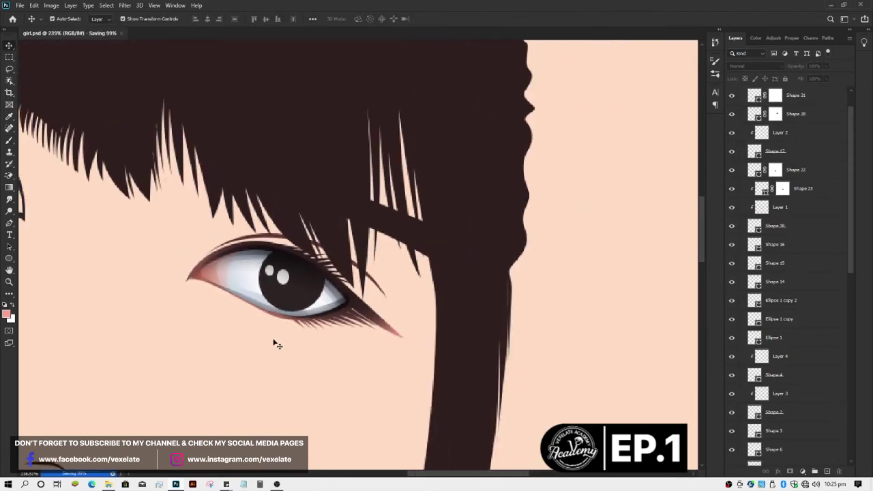
pyautogui.scroll(-3, 275, 348)
pyautogui.scroll(3, 297, 332)
pyautogui.scroll(2, 296, 333)
pyautogui.click(225, 300)
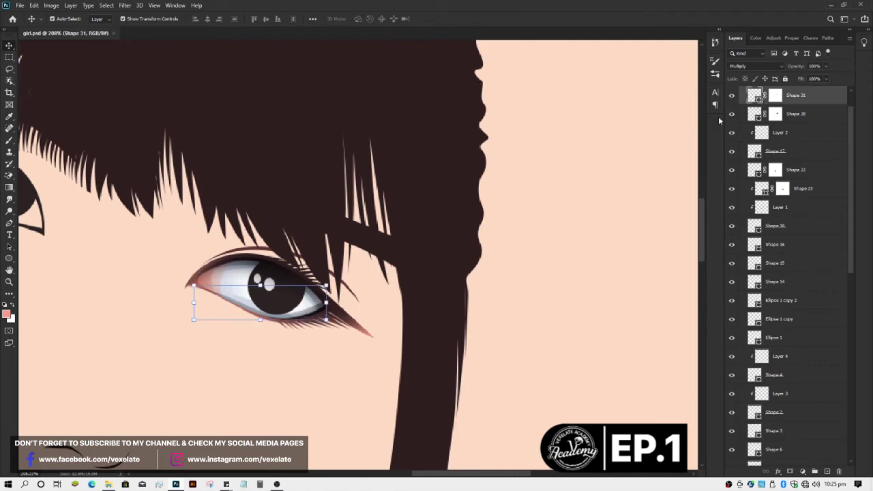
pyautogui.click(775, 95)
pyautogui.press('b')
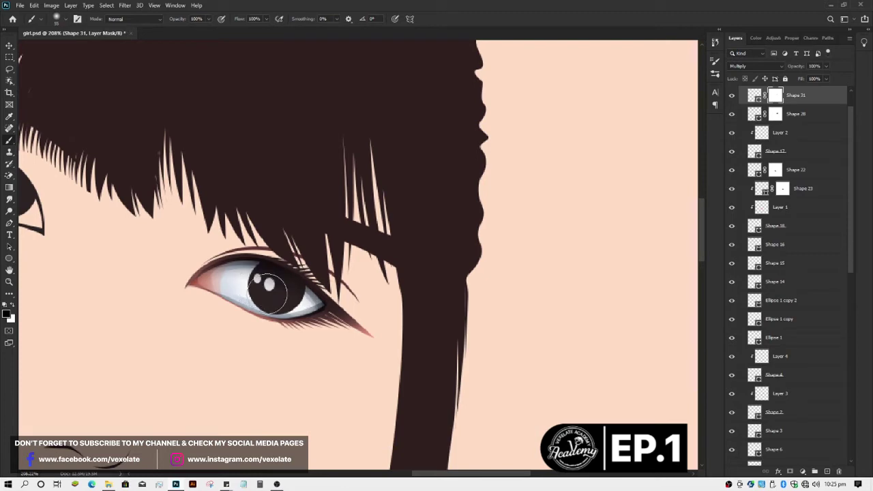
pyautogui.press('v')
pyautogui.click(309, 385)
# Step: Select the iris circle of the right eye
pyautogui.scroll(-2, 287, 353)
pyautogui.scroll(-1, 273, 346)
pyautogui.scroll(4, 289, 287)
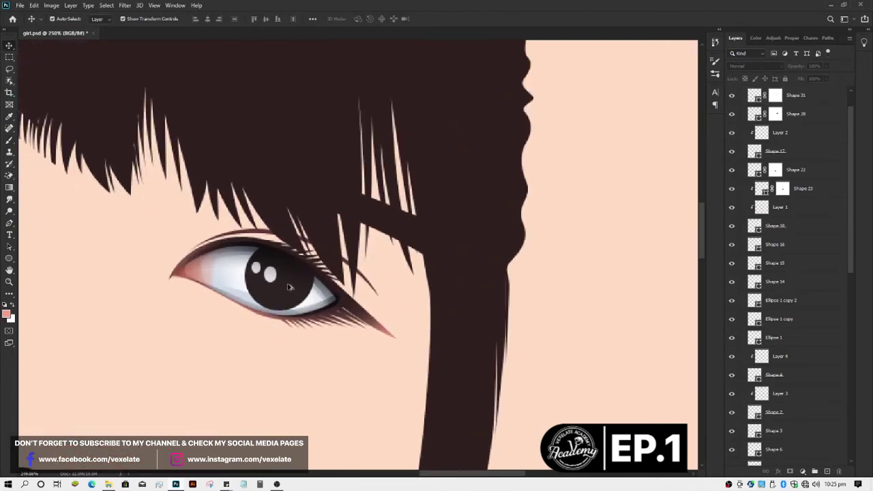
pyautogui.scroll(-3, 289, 285)
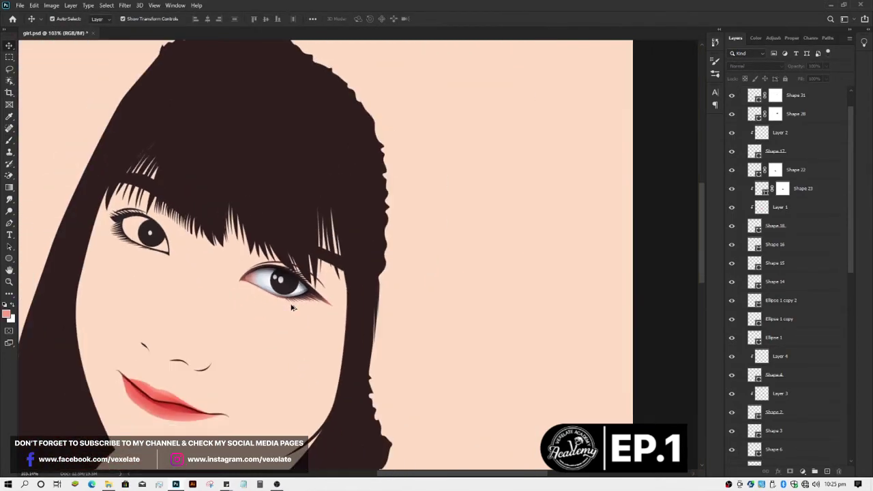
pyautogui.scroll(2, 293, 280)
pyautogui.scroll(1, 295, 275)
pyautogui.scroll(2, 294, 276)
pyautogui.click(295, 275)
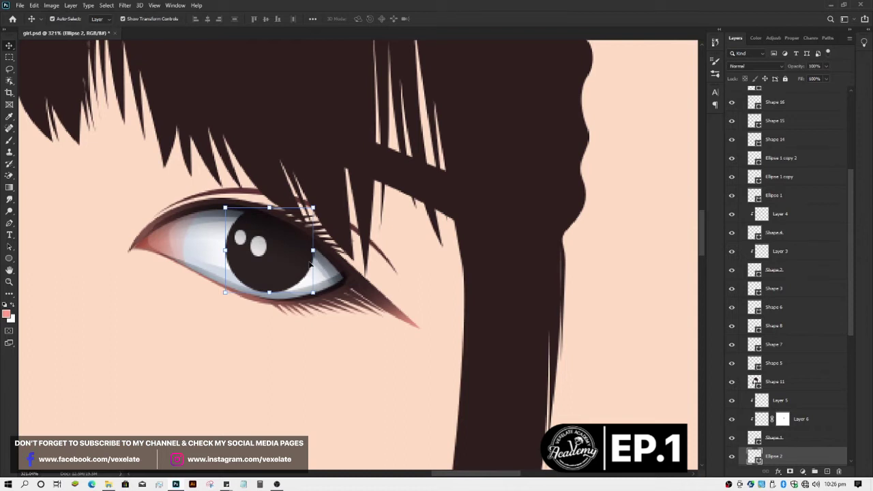
# Step: Duplicate the iris circle in place and select the copy's layer
pyautogui.moveTo(313, 268); pyautogui.dragTo(310, 265)
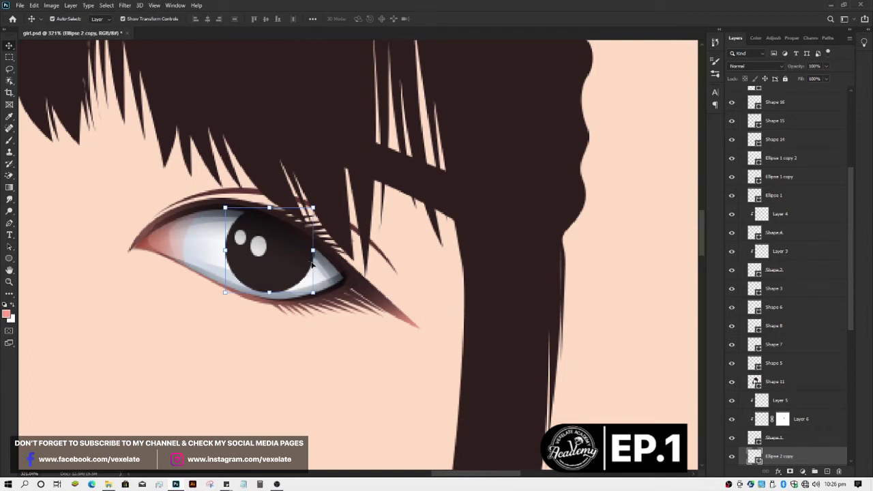
pyautogui.click(358, 381)
pyautogui.scroll(-2, 778, 438)
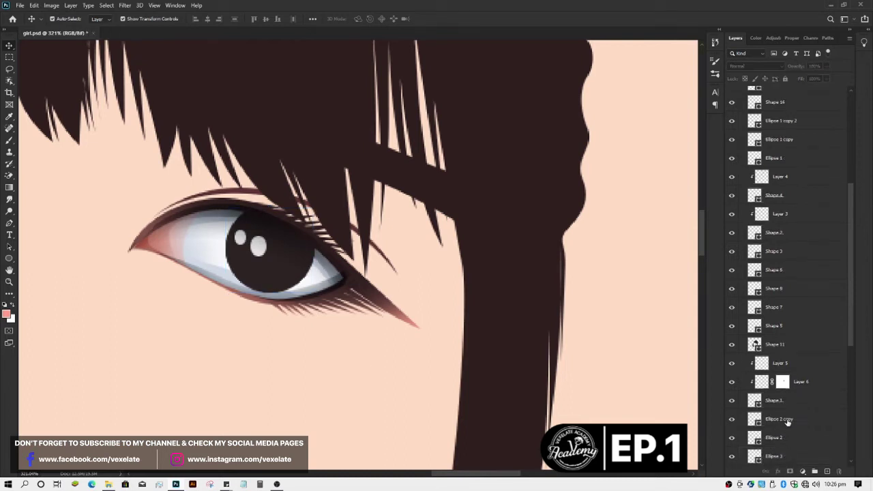
pyautogui.click(784, 420)
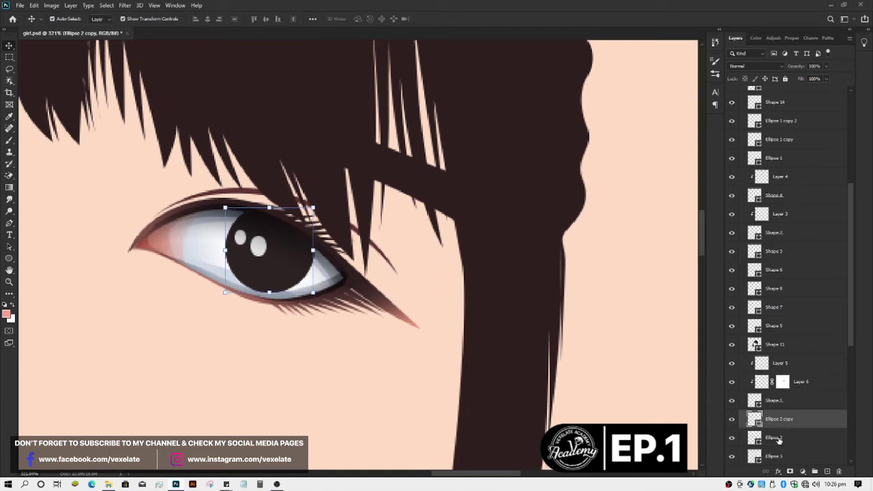
pyautogui.click(779, 440)
pyautogui.click(780, 419)
# Step: Change the iris copy's fill to a bright red
pyautogui.doubleClick(755, 419)
pyautogui.click(726, 339)
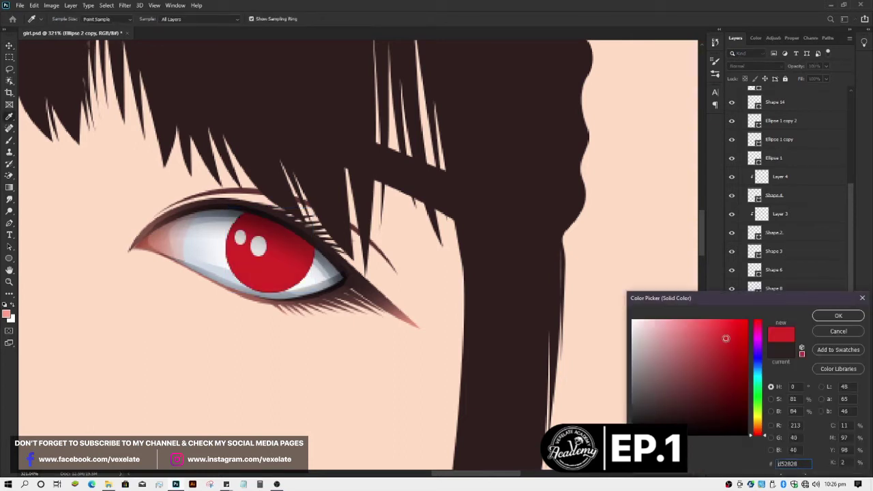
pyautogui.click(738, 328)
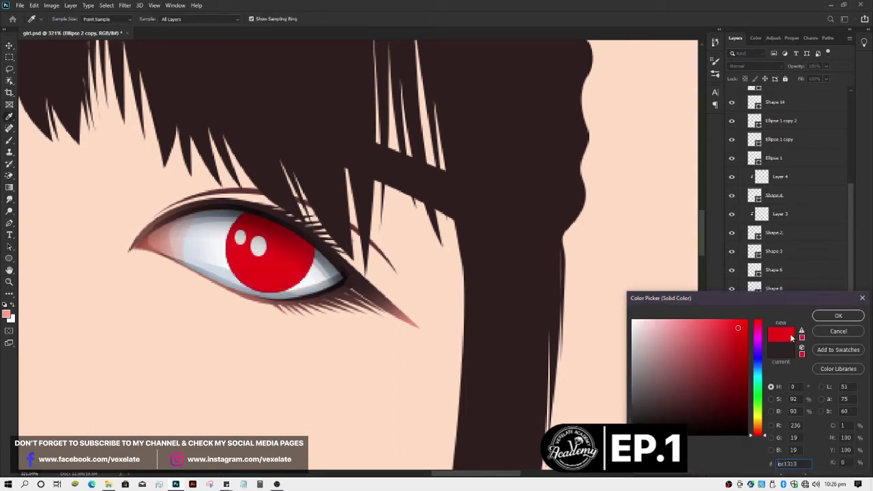
pyautogui.click(838, 316)
pyautogui.scroll(-3, 323, 353)
pyautogui.scroll(-3, 313, 368)
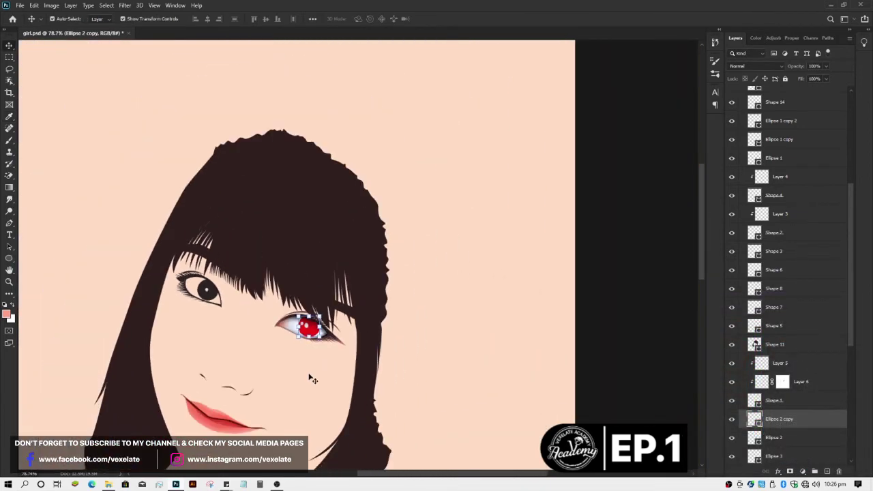
pyautogui.scroll(2, 305, 365)
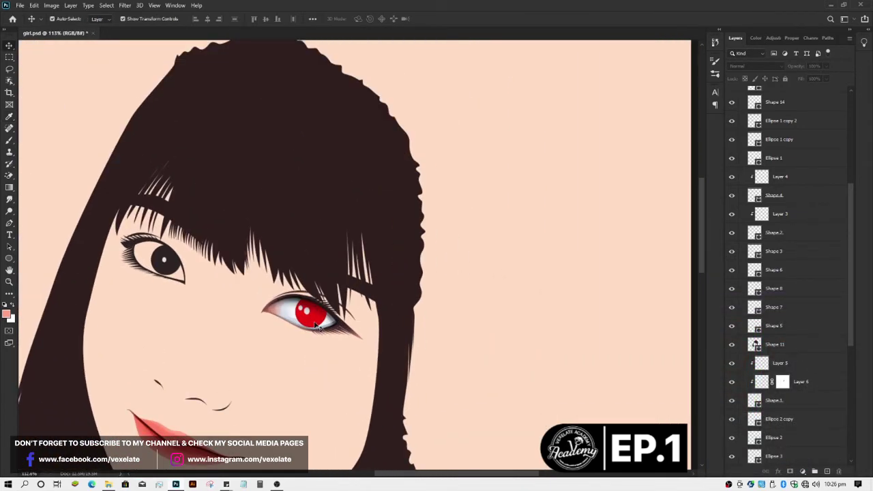
# Step: Push the iris copy to a fully saturated red, shifting between red and pink
pyautogui.doubleClick(754, 419)
pyautogui.moveTo(743, 340); pyautogui.dragTo(743, 317)
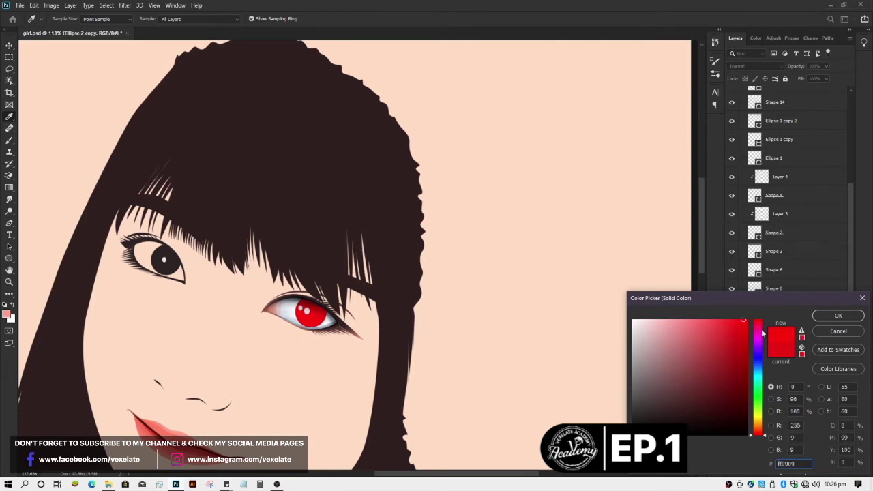
pyautogui.click(759, 329)
pyautogui.moveTo(759, 330); pyautogui.dragTo(760, 330)
pyautogui.click(759, 329)
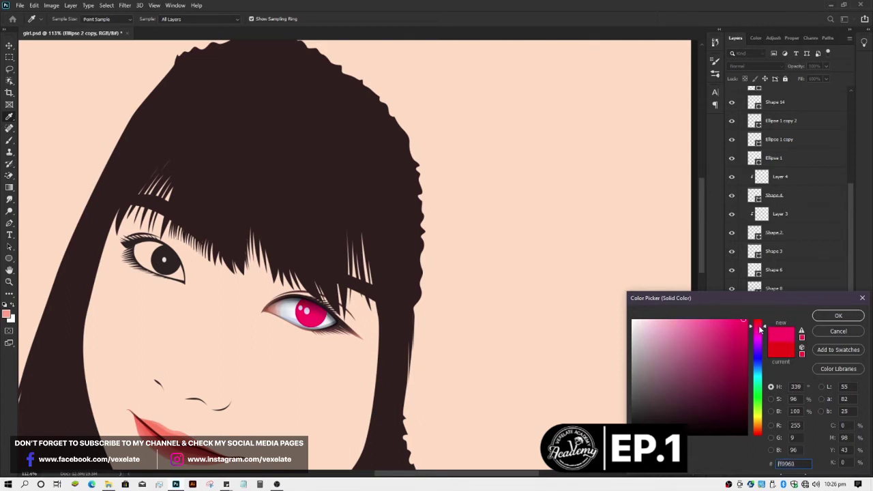
# Step: Try purple, red and yellow hues, then settle the iris on a fine-tuned cyan
pyautogui.click(759, 343)
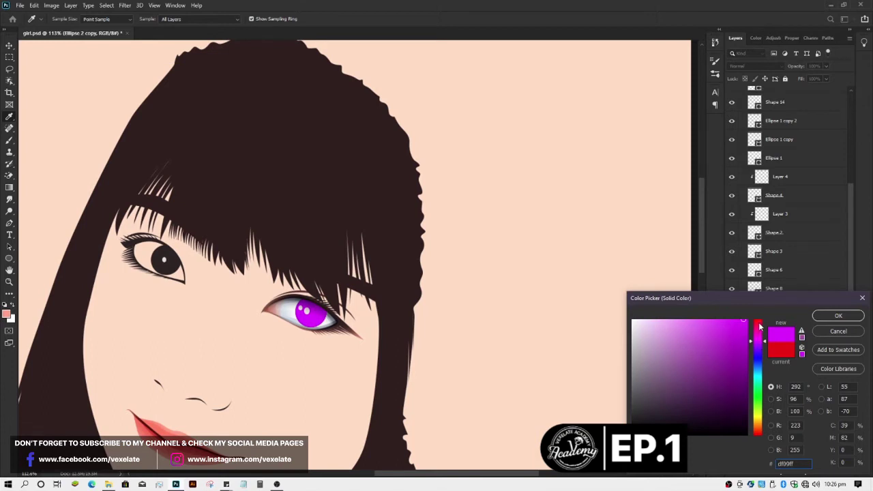
pyautogui.click(760, 326)
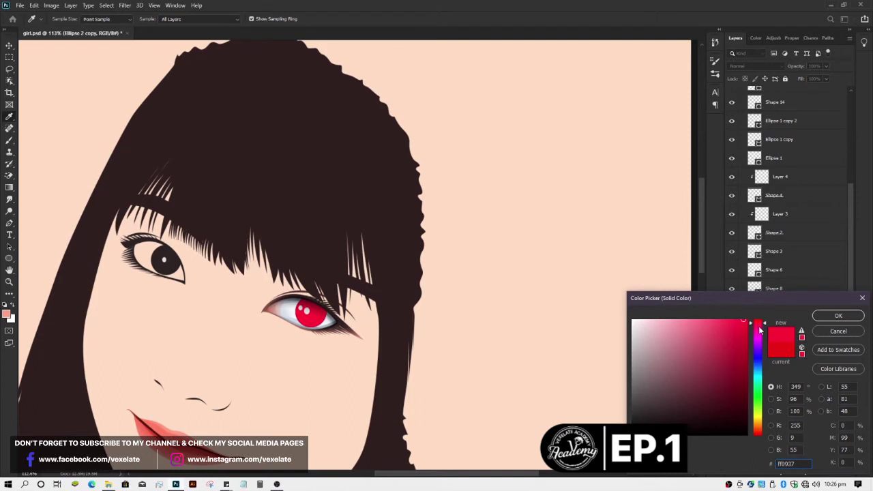
pyautogui.click(759, 422)
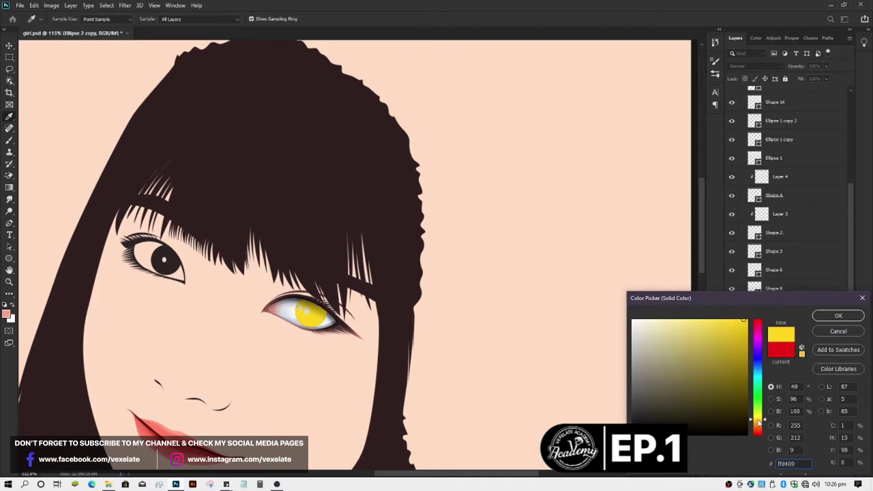
pyautogui.click(757, 377)
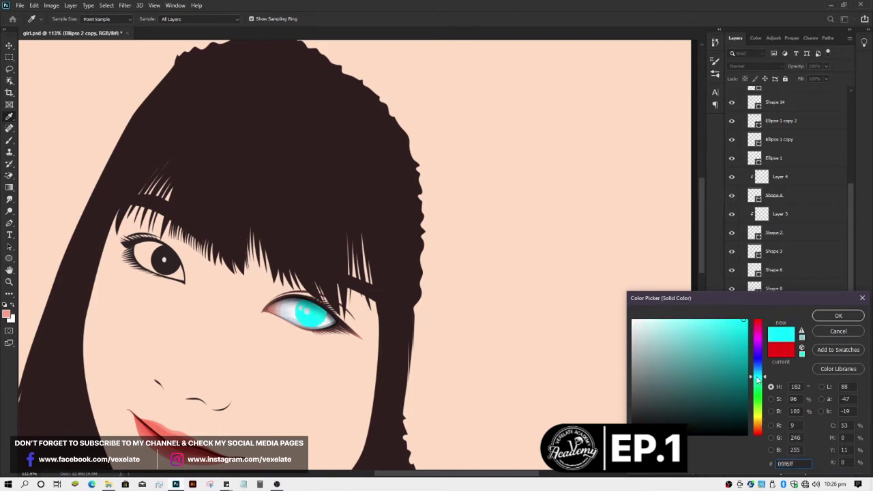
pyautogui.click(744, 321)
pyautogui.moveTo(758, 376); pyautogui.dragTo(758, 380)
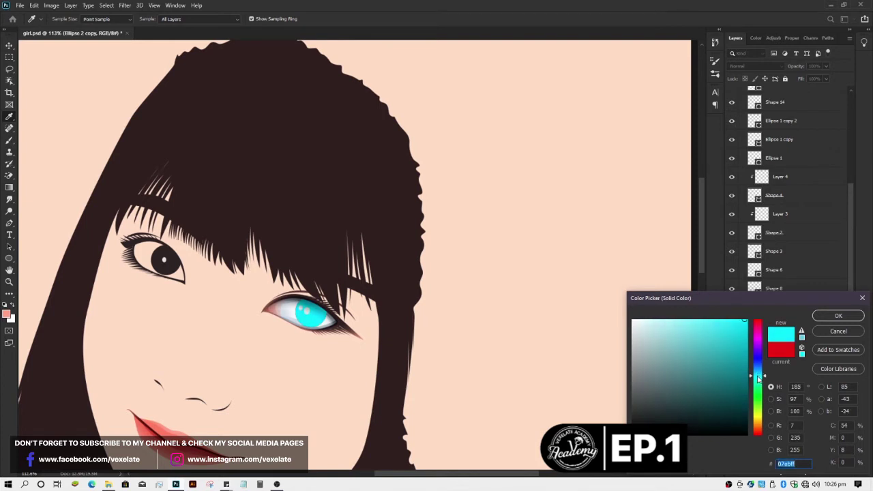
pyautogui.press('Return')
pyautogui.press('v')
pyautogui.keyDown('alt'); pyautogui.scroll(3, 300, 382); pyautogui.keyUp('alt')
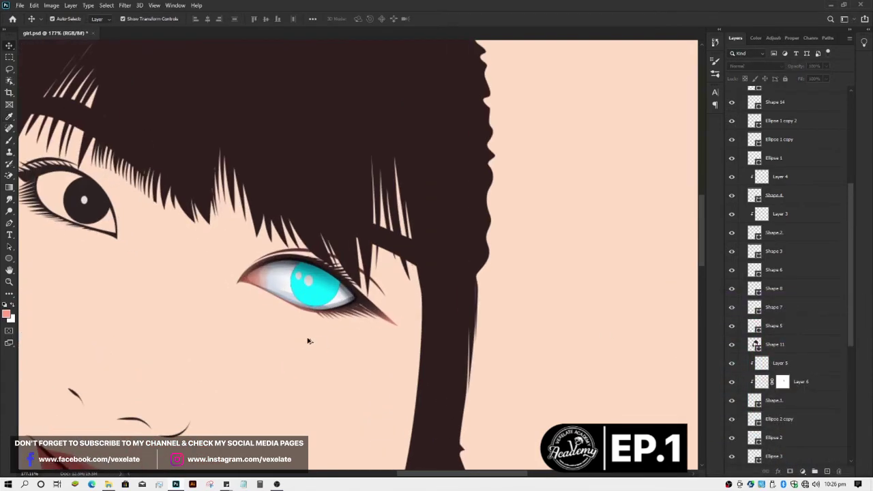
# Step: Add a white layer mask to Ellipse 2 copy and brush over the iris's lower right
pyautogui.click(326, 303)
pyautogui.click(790, 472)
pyautogui.press('b')
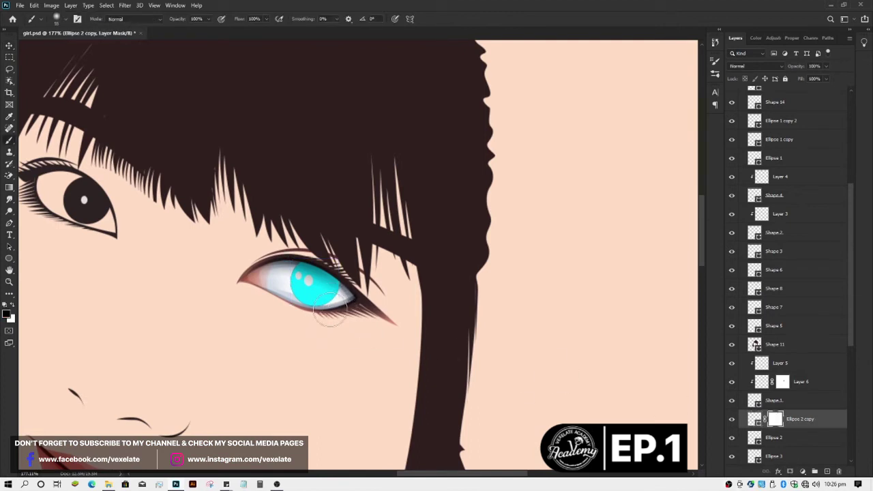
pyautogui.click(330, 314)
pyautogui.press('v')
pyautogui.click(318, 301)
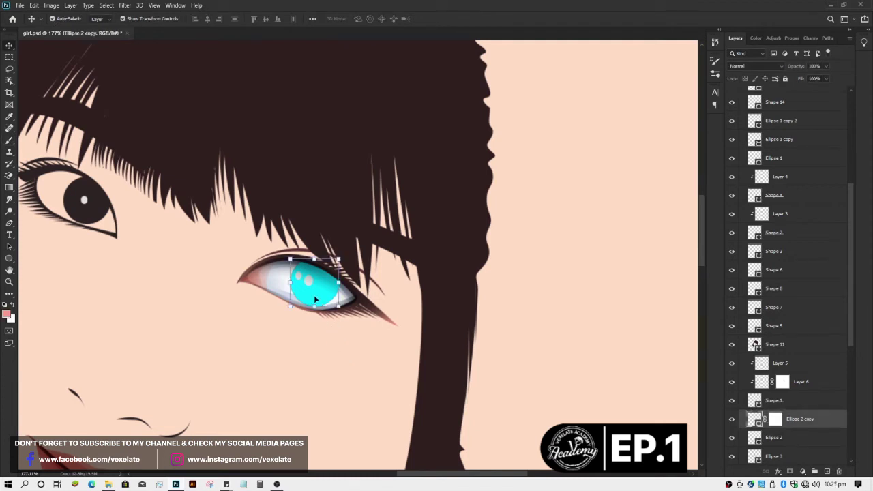
pyautogui.click(315, 367)
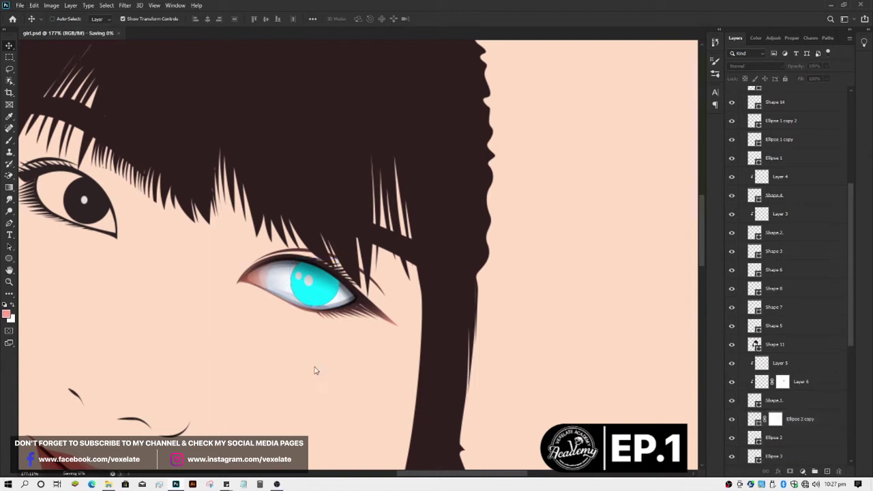
# Step: Reselect Ellipse 2 copy and target its mask for brush painting
pyautogui.click(330, 301)
pyautogui.scroll(-2, 329, 302)
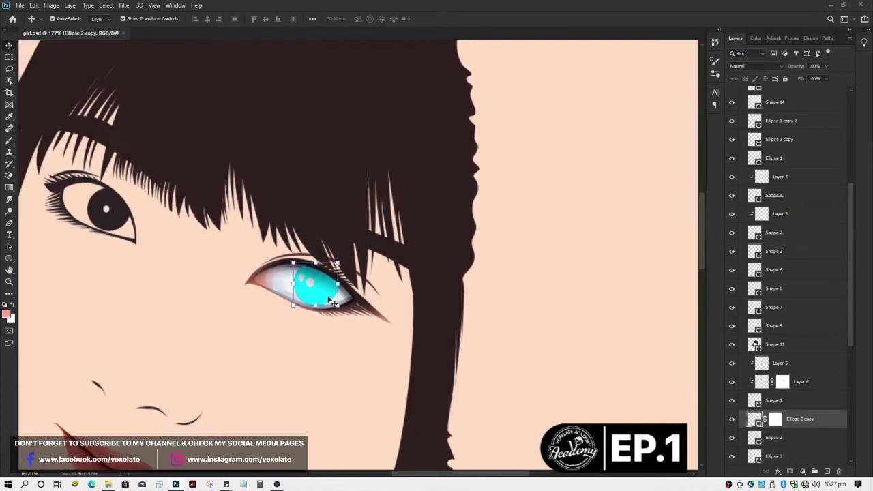
pyautogui.click(775, 419)
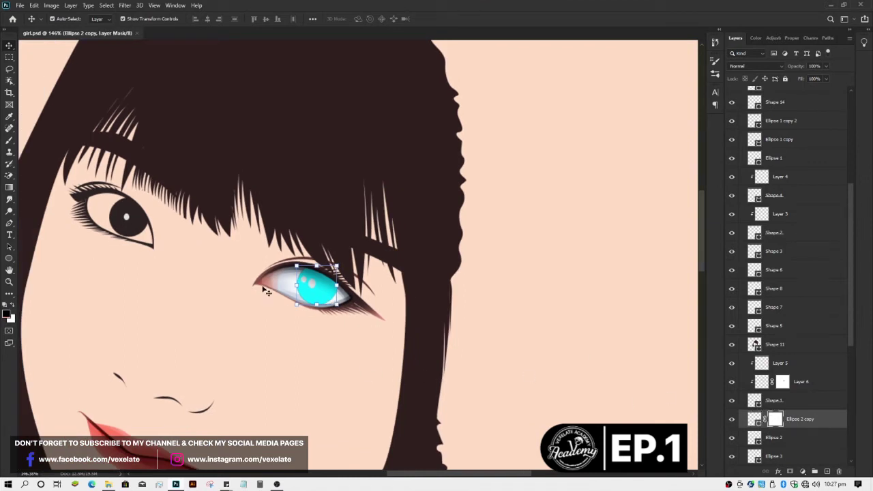
pyautogui.press('b')
pyautogui.scroll(1, 314, 300)
pyautogui.scroll(2, 319, 310)
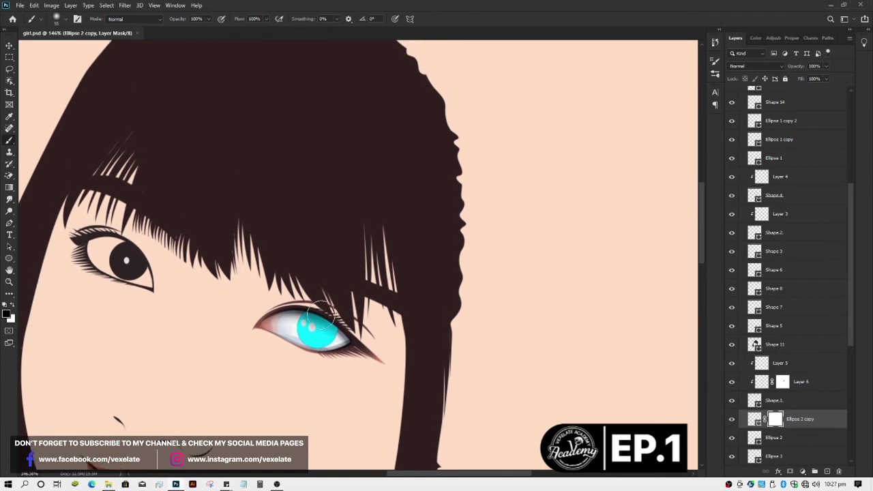
pyautogui.scroll(-1, 321, 316)
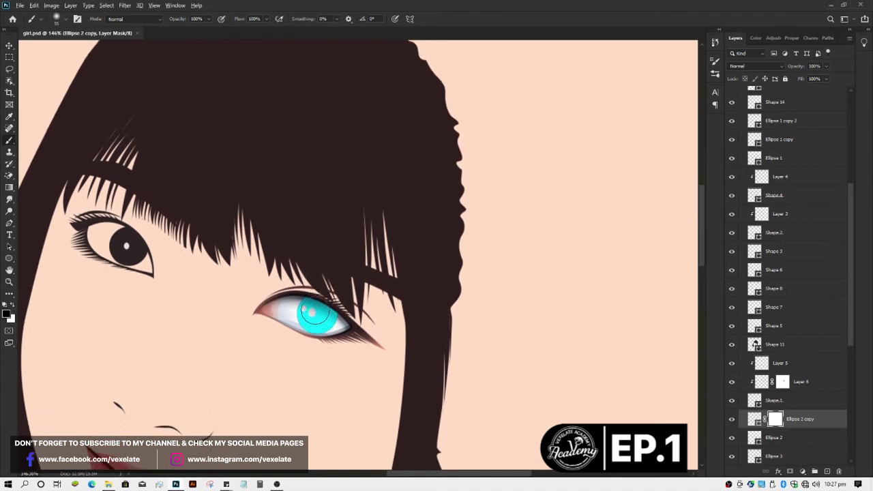
pyautogui.scroll(-2, 315, 314)
pyautogui.scroll(2, 314, 312)
# Step: Adjust the brush size and hardness, then paint darker shading across the iris top
pyautogui.keyDown('alt'); pyautogui.rightClick(311, 312); pyautogui.keyUp('alt')
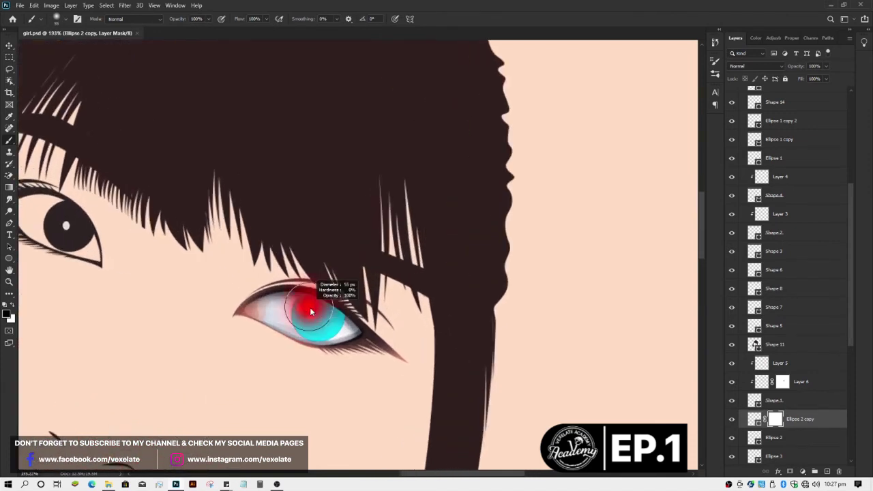
pyautogui.click(312, 305)
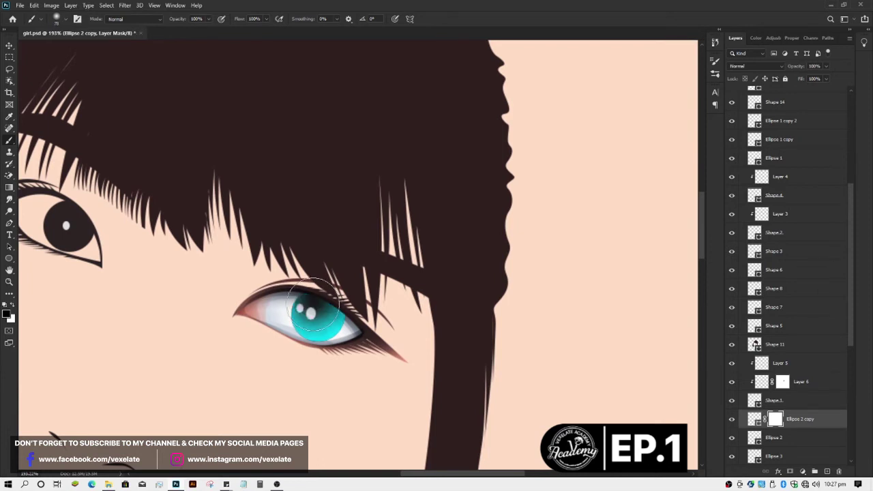
pyautogui.moveTo(313, 304)
pyautogui.mouseDown()
pyautogui.moveTo(321, 317)
pyautogui.moveTo(311, 301)
pyautogui.mouseUp()
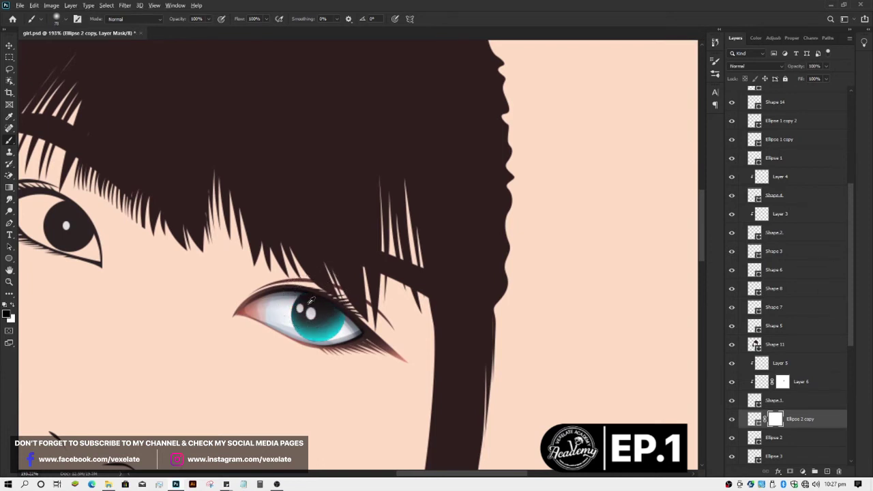
pyautogui.scroll(-3, 310, 300)
pyautogui.scroll(3, 310, 307)
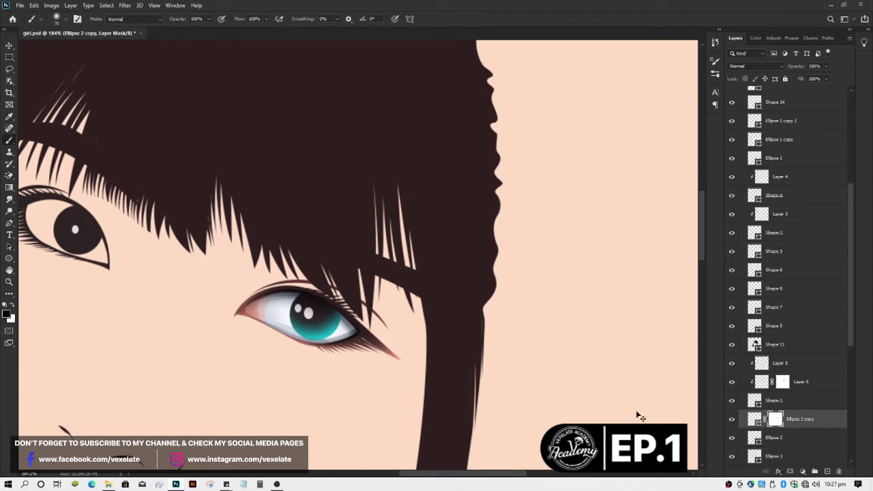
# Step: Discard the first mask and paint a fresh mask darkening the iris top to teal
pyautogui.moveTo(637, 414); pyautogui.dragTo(568, 402)
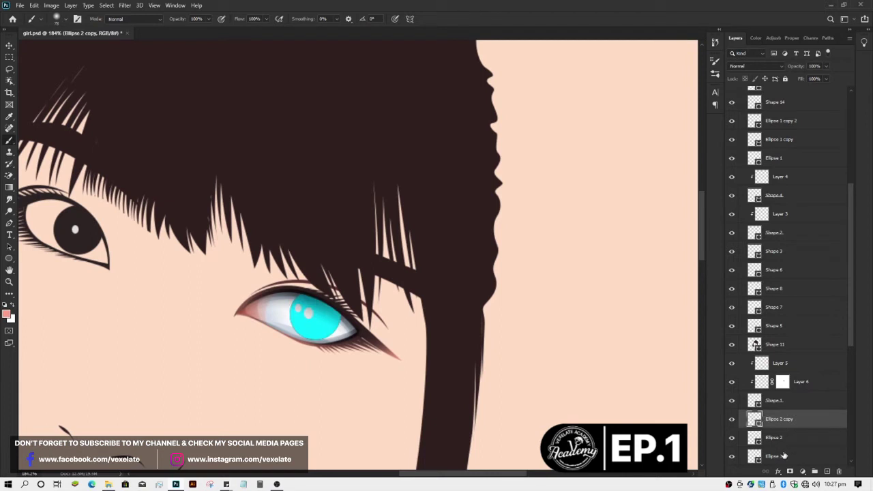
pyautogui.click(791, 472)
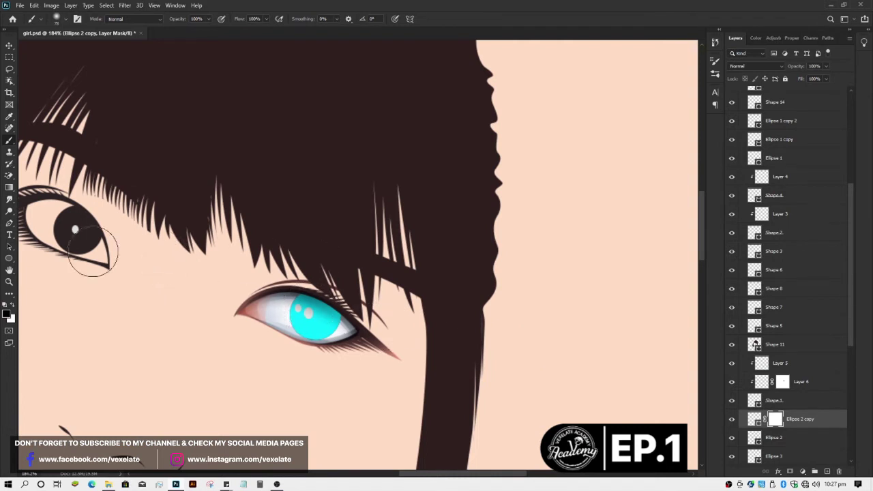
pyautogui.click(313, 309)
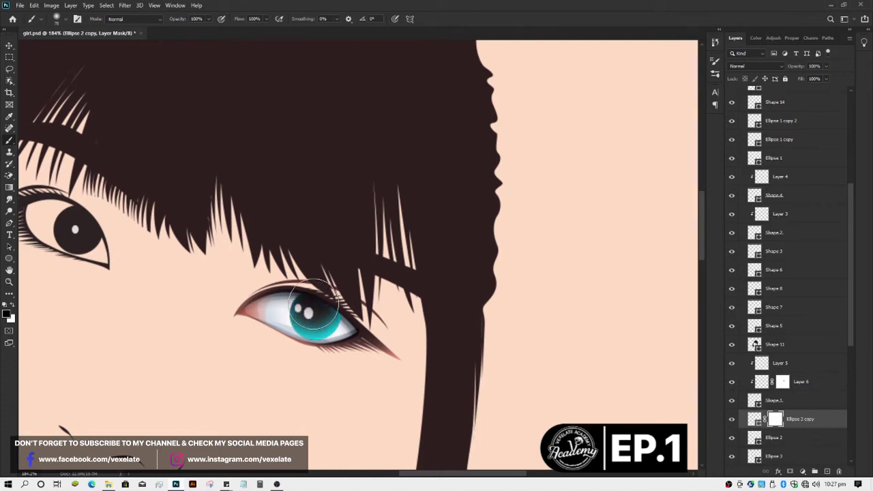
pyautogui.moveTo(313, 309); pyautogui.dragTo(331, 277)
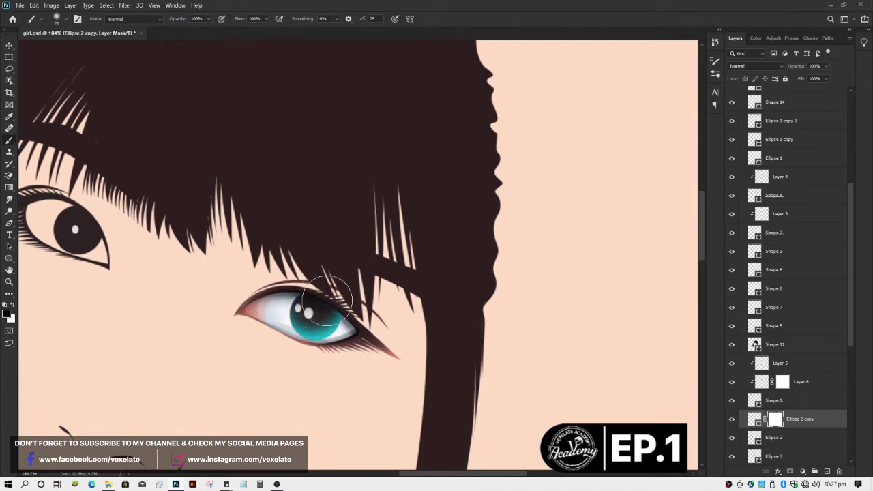
# Step: Deselect the iris layer and inspect the portrait at actual size
pyautogui.press('v')
pyautogui.click(277, 380)
pyautogui.hotkey('ctrl', '1')
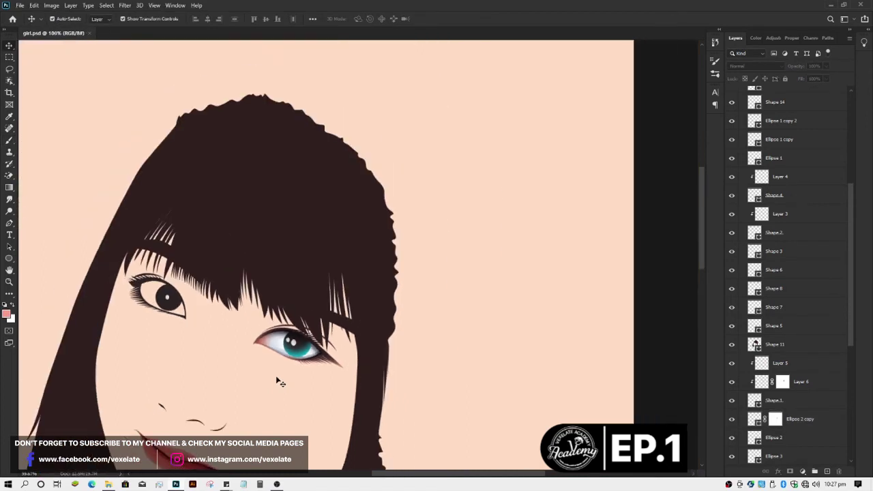
pyautogui.scroll(-1, 277, 380)
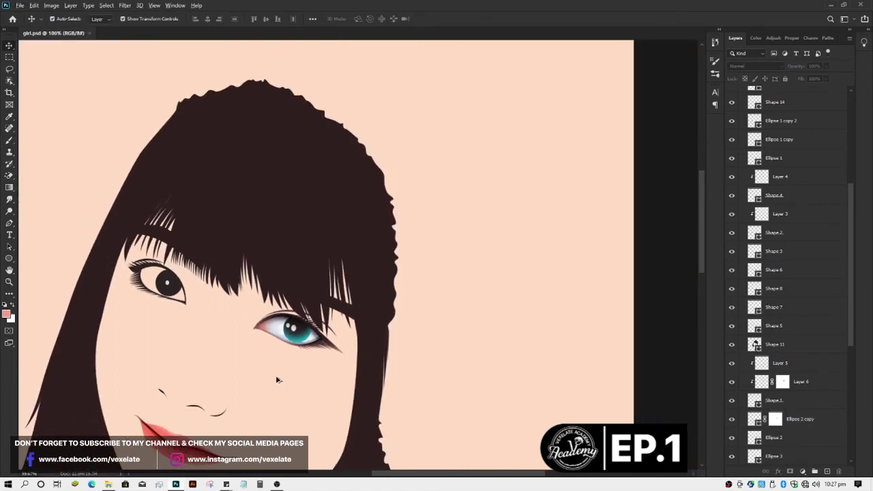
pyautogui.scroll(2, 286, 387)
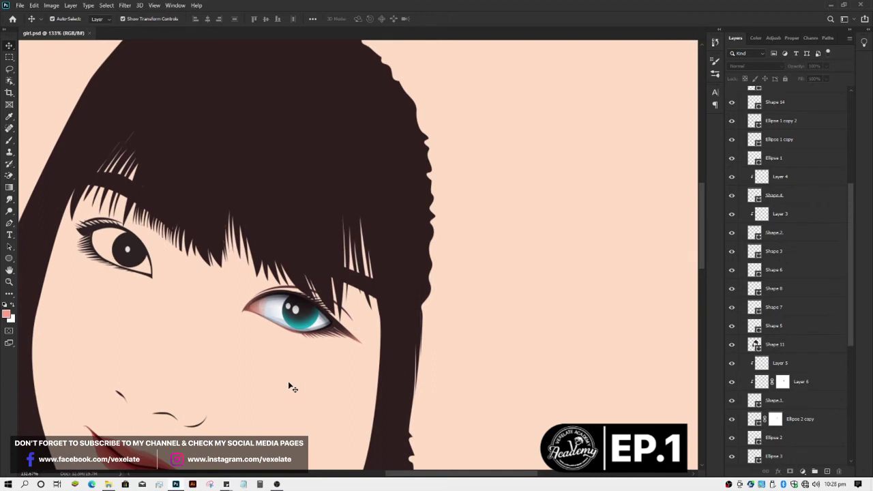
pyautogui.scroll(-1, 289, 387)
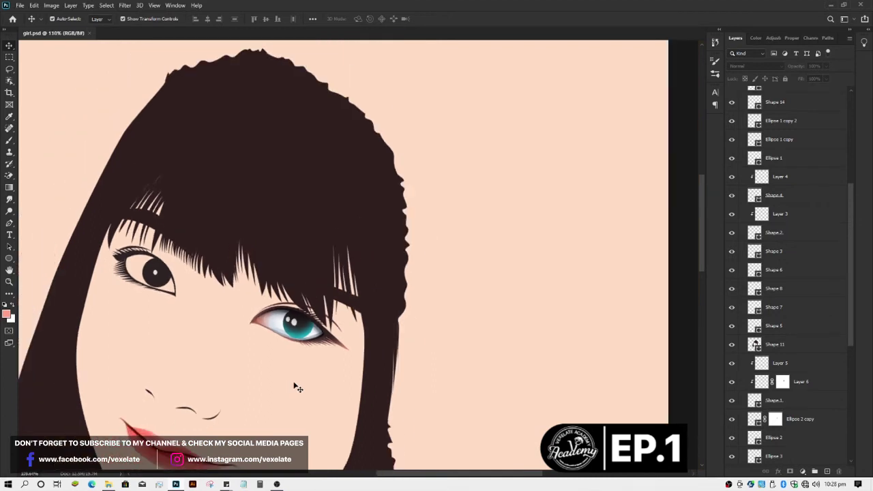
pyautogui.scroll(1, 297, 388)
pyautogui.scroll(1, 298, 387)
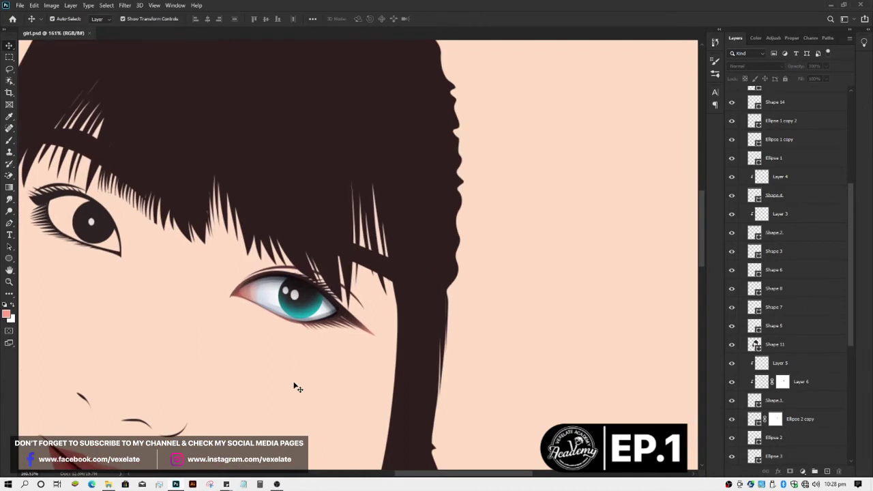
pyautogui.scroll(1, 298, 387)
pyautogui.scroll(1, 296, 384)
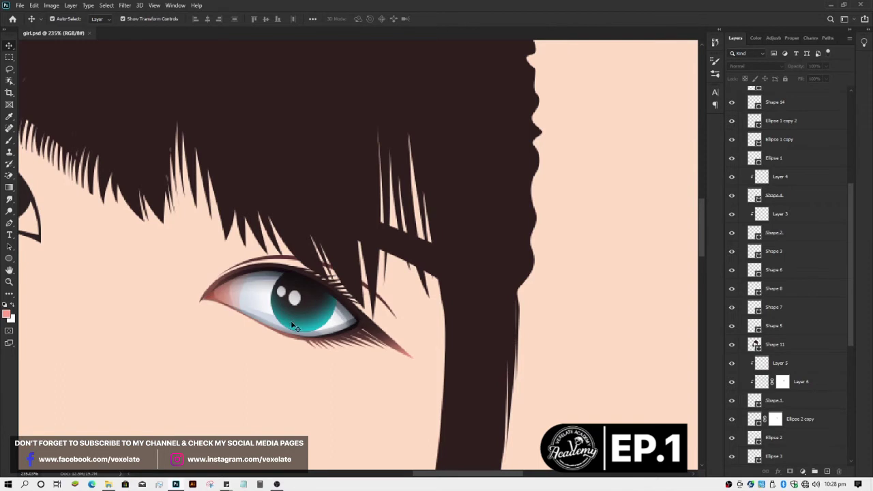
# Step: Select the teal iris layer of the right eye
pyautogui.scroll(1, 305, 334)
pyautogui.scroll(1, 309, 325)
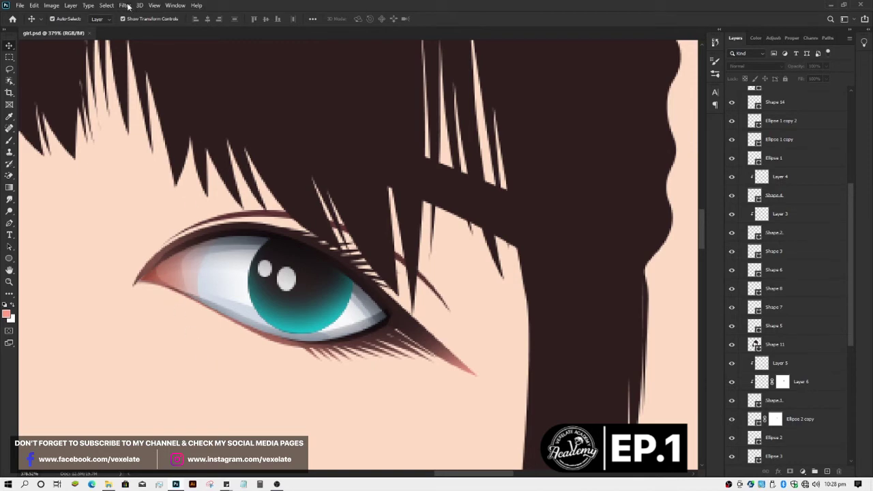
pyautogui.scroll(1, 301, 415)
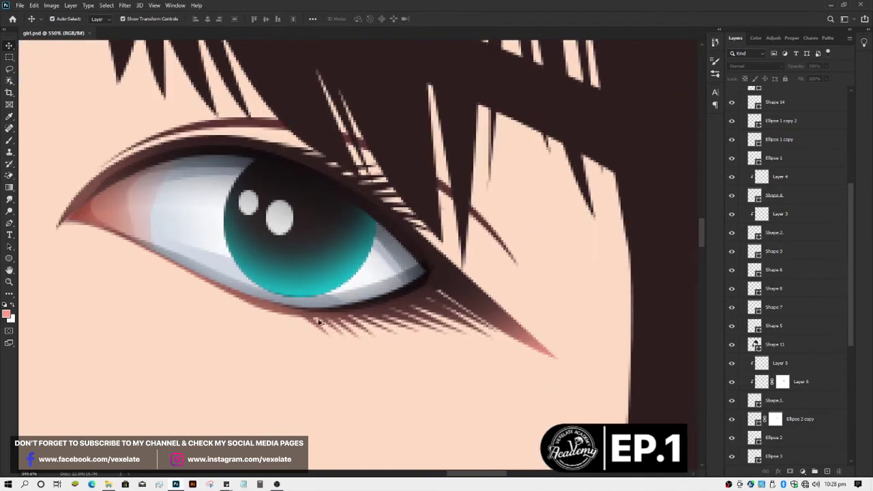
pyautogui.click(333, 271)
pyautogui.scroll(1, 327, 280)
# Step: Draw a closed cyan crescent shape along the lower inner edge of the iris
pyautogui.press('p')
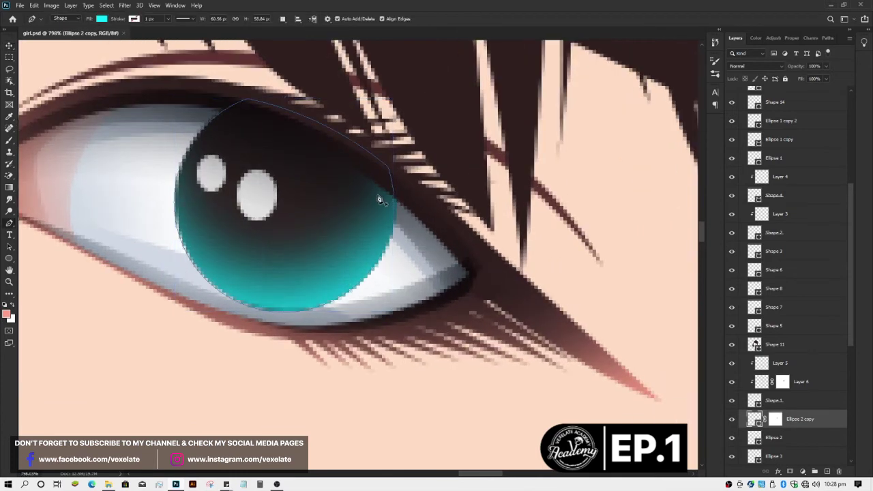
pyautogui.click(379, 196)
pyautogui.moveTo(213, 273); pyautogui.dragTo(258, 280)
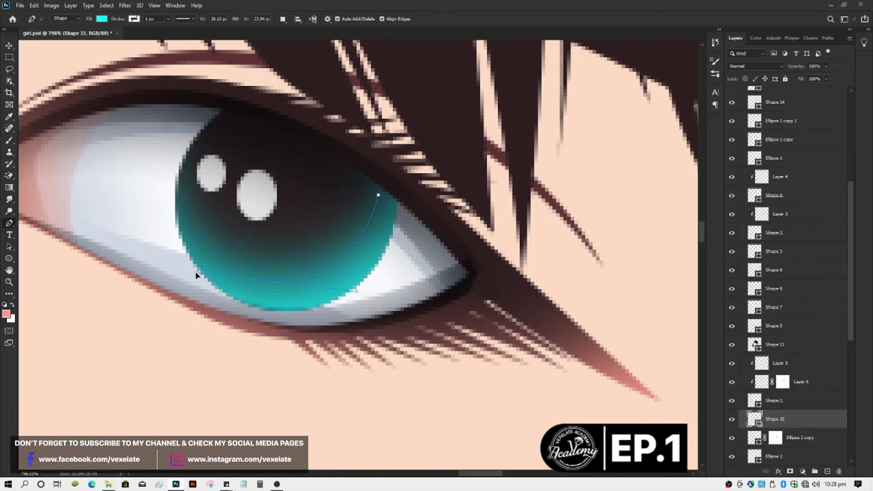
pyautogui.click(194, 274)
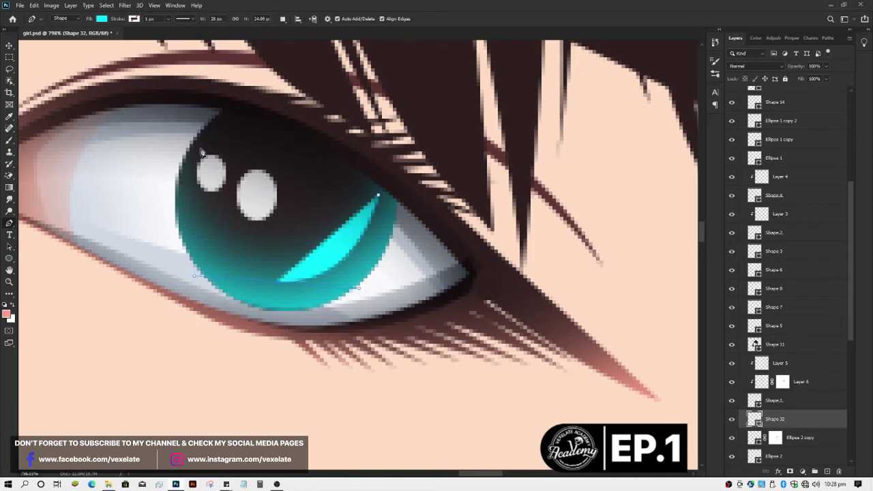
pyautogui.moveTo(209, 133); pyautogui.dragTo(243, 79)
pyautogui.keyDown('alt'); pyautogui.click(209, 133); pyautogui.keyUp('alt')
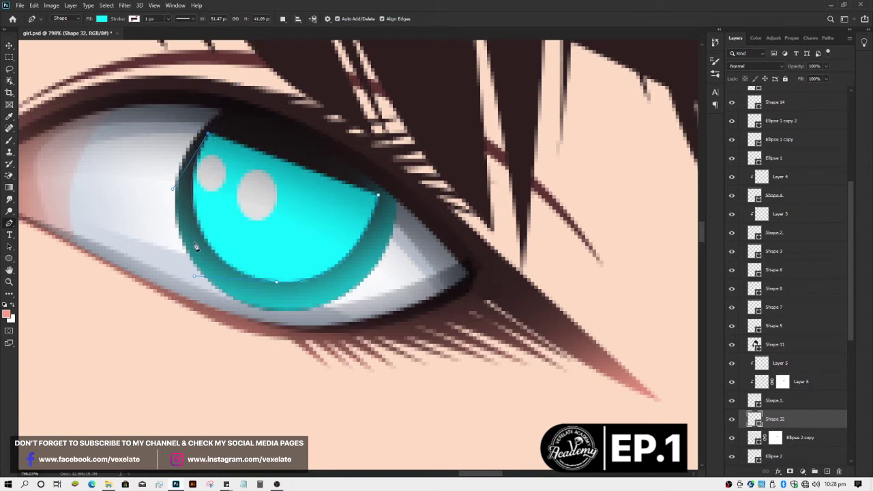
pyautogui.moveTo(203, 264); pyautogui.dragTo(257, 321)
pyautogui.moveTo(390, 209); pyautogui.dragTo(422, 111)
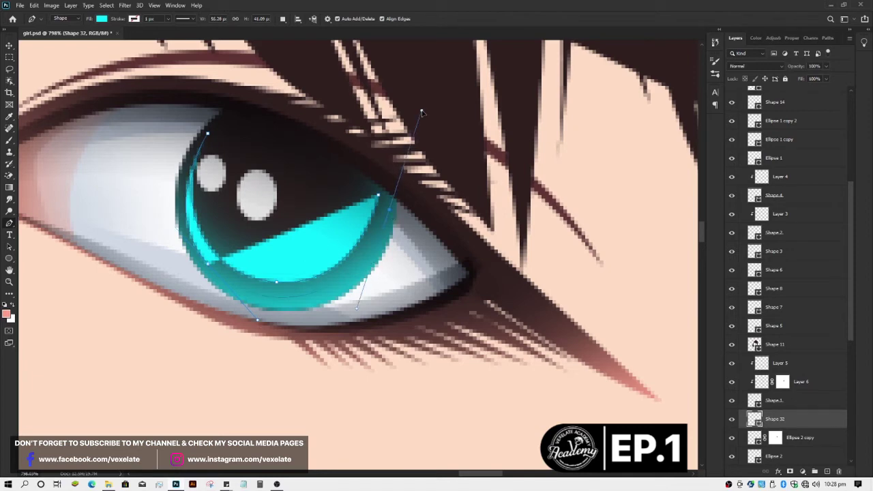
pyautogui.keyDown('alt'); pyautogui.click(379, 197); pyautogui.keyUp('alt')
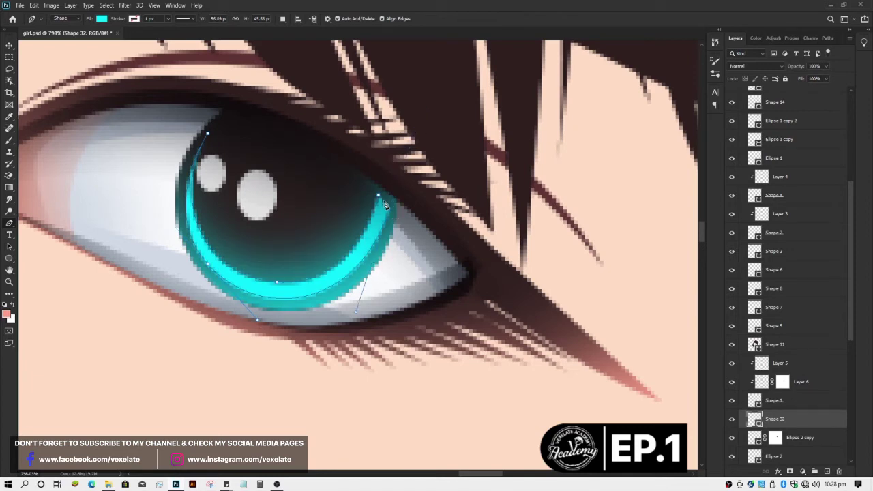
# Step: Add a layer mask to the new cyan ring shape
pyautogui.press('v')
pyautogui.scroll(-3, 343, 380)
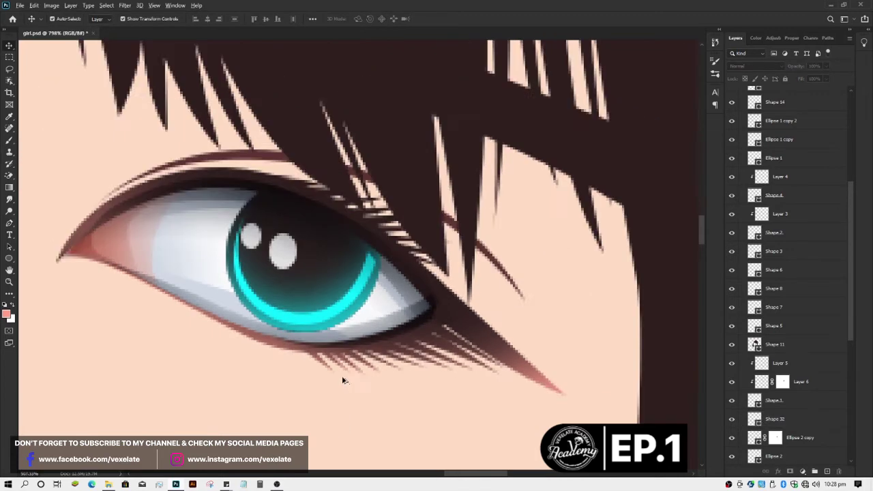
pyautogui.click(334, 314)
pyautogui.scroll(-3, 338, 313)
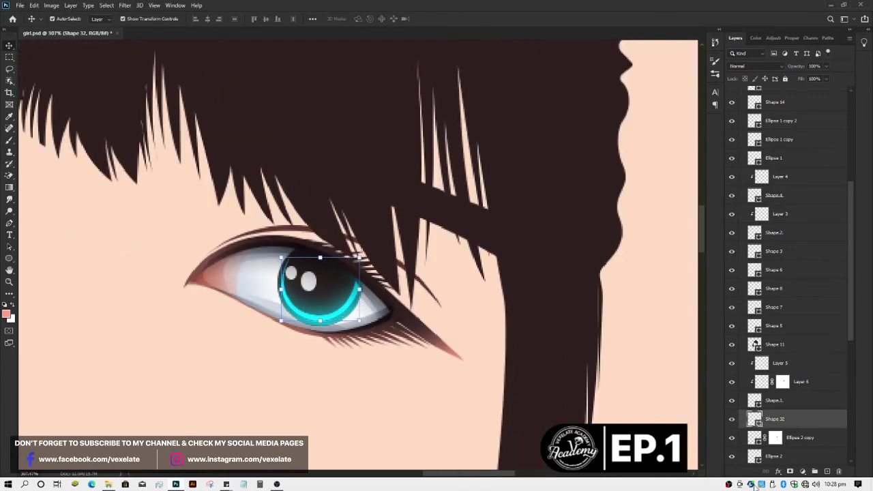
pyautogui.click(791, 471)
# Step: Save the document with Ctrl+S
pyautogui.press('b')
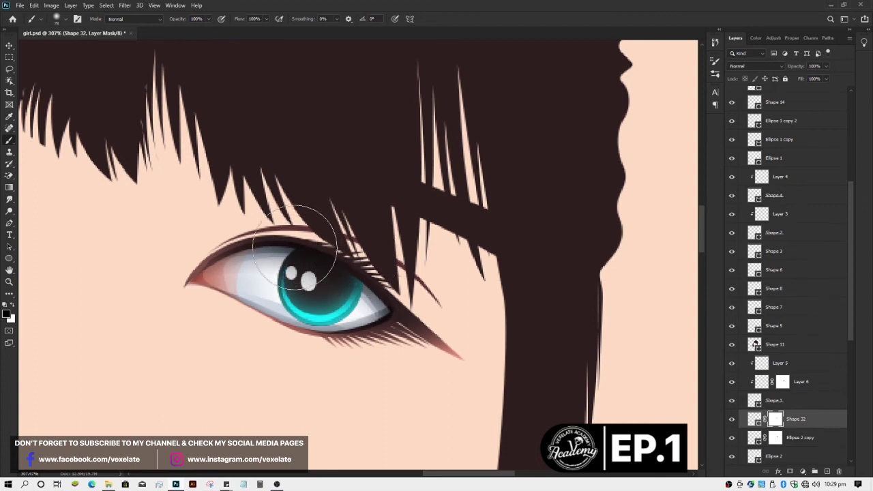
pyautogui.press('v')
pyautogui.scroll(-2, 470, 308)
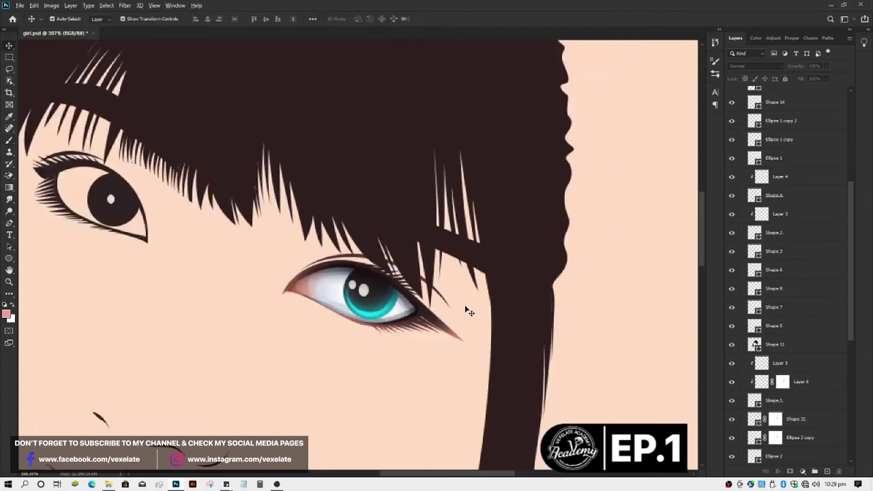
pyautogui.scroll(-1, 470, 311)
pyautogui.hotkey('ctrl', 's')
pyautogui.scroll(-2, 429, 323)
pyautogui.scroll(2, 416, 333)
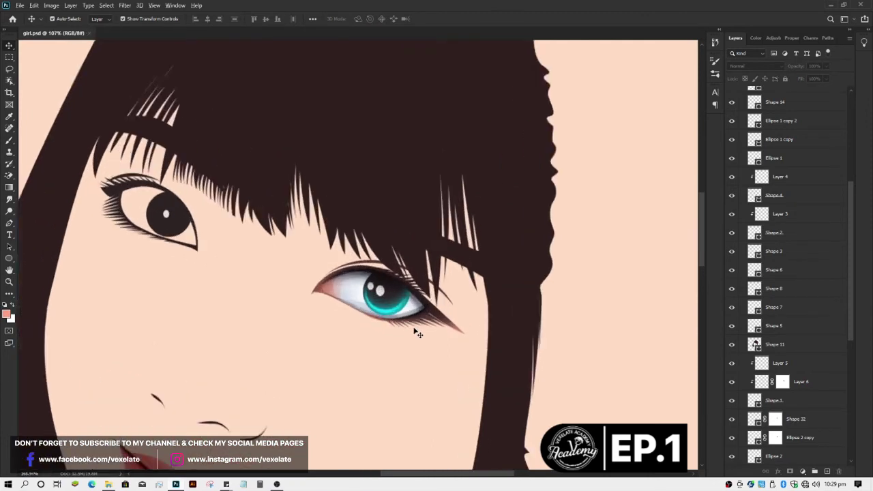
pyautogui.scroll(1, 399, 321)
# Step: Change the ring's fill to a more saturated, slightly hue-shifted cyan
pyautogui.click(384, 311)
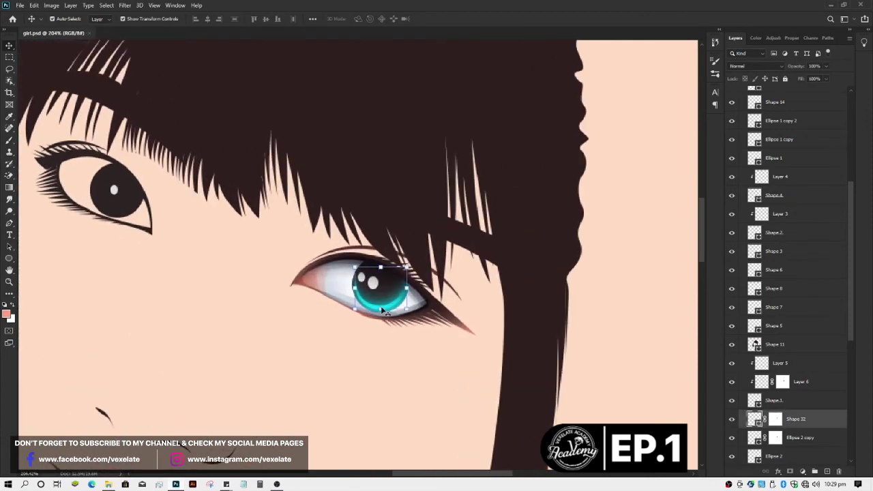
pyautogui.doubleClick(750, 422)
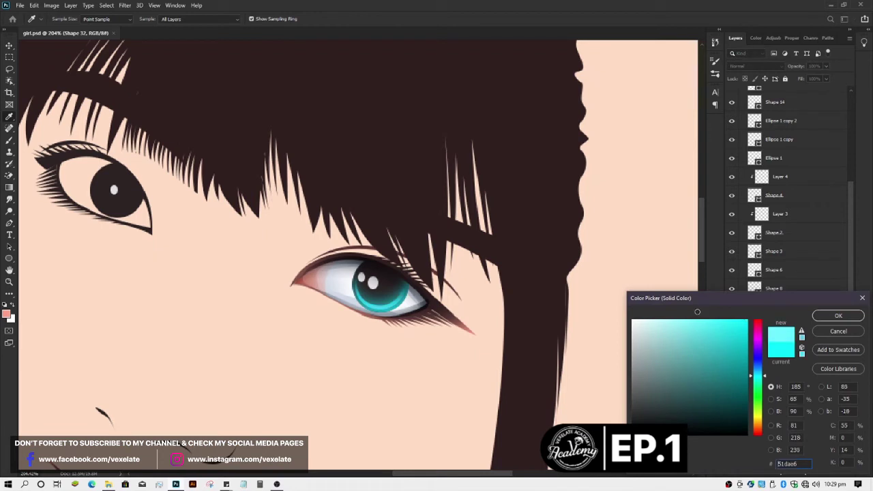
pyautogui.moveTo(701, 323)
pyautogui.mouseDown()
pyautogui.moveTo(678, 311)
pyautogui.moveTo(753, 312)
pyautogui.mouseUp()
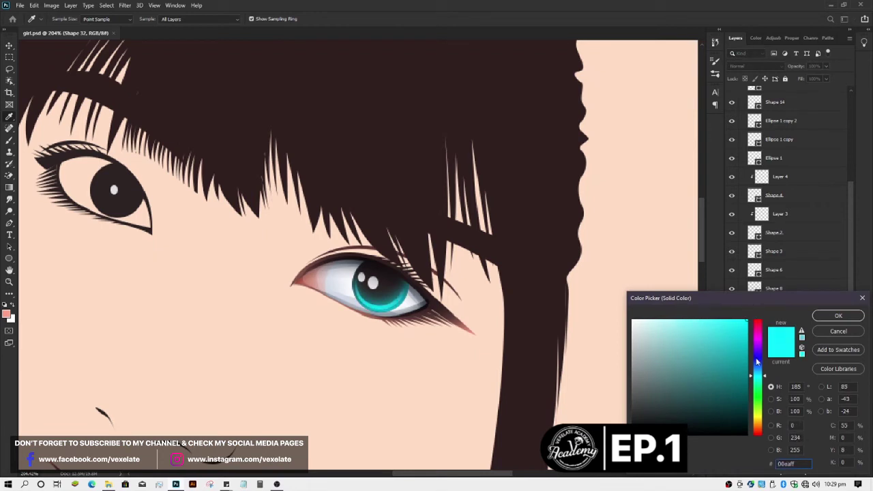
pyautogui.moveTo(759, 377); pyautogui.dragTo(757, 380)
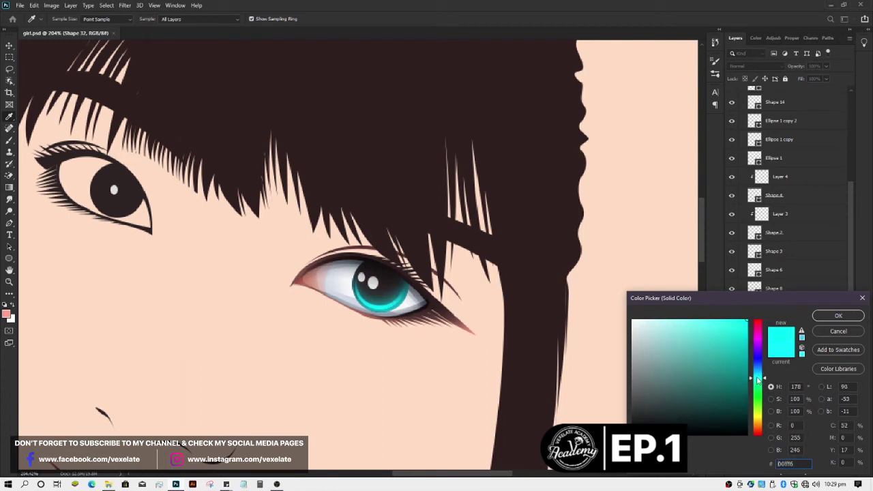
pyautogui.press('Return')
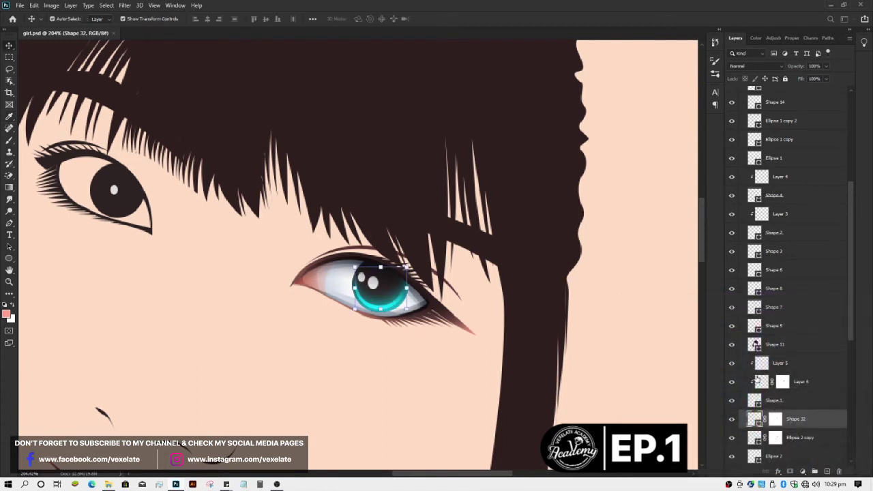
# Step: Paint black with a soft brush on the ring's mask to blend it
pyautogui.click(776, 420)
pyautogui.press('d')
pyautogui.press('b')
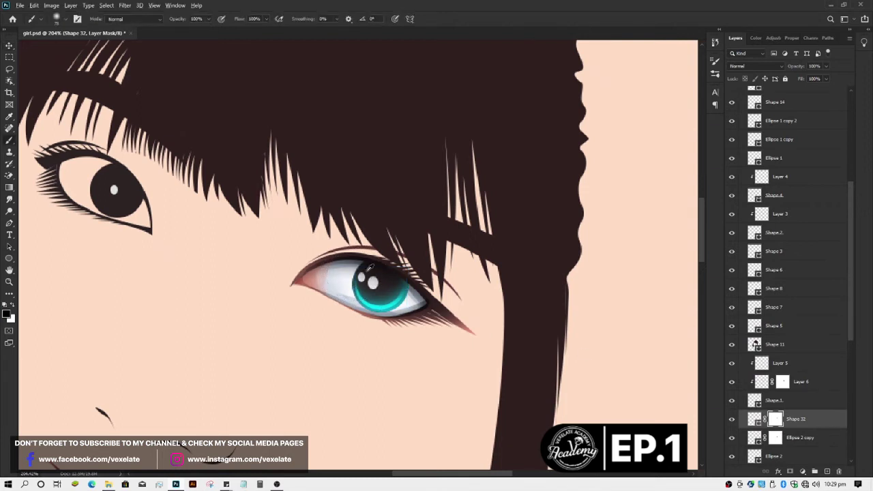
pyautogui.keyDown('alt'); pyautogui.rightClick(367, 272); pyautogui.keyUp('alt')
pyautogui.press('v')
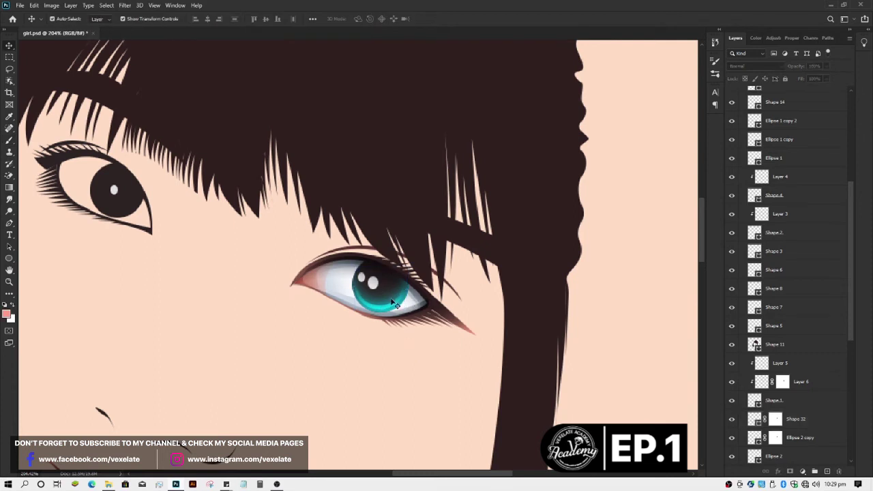
# Step: Brush on the Ellipse 2 copy iris layer's mask to soften the iris
pyautogui.click(769, 439)
pyautogui.click(773, 438)
pyautogui.press('b')
pyautogui.press('d')
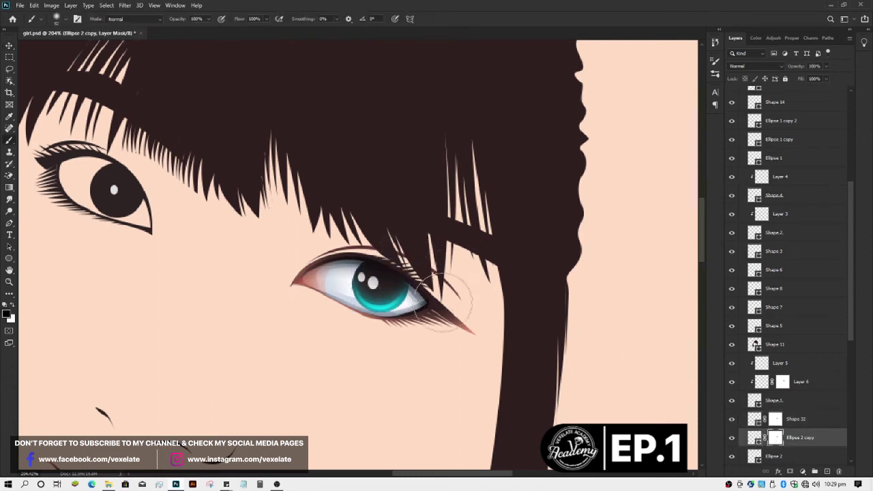
pyautogui.press('v')
pyautogui.scroll(-3, 437, 371)
pyautogui.scroll(-1, 437, 371)
pyautogui.scroll(-1, 437, 371)
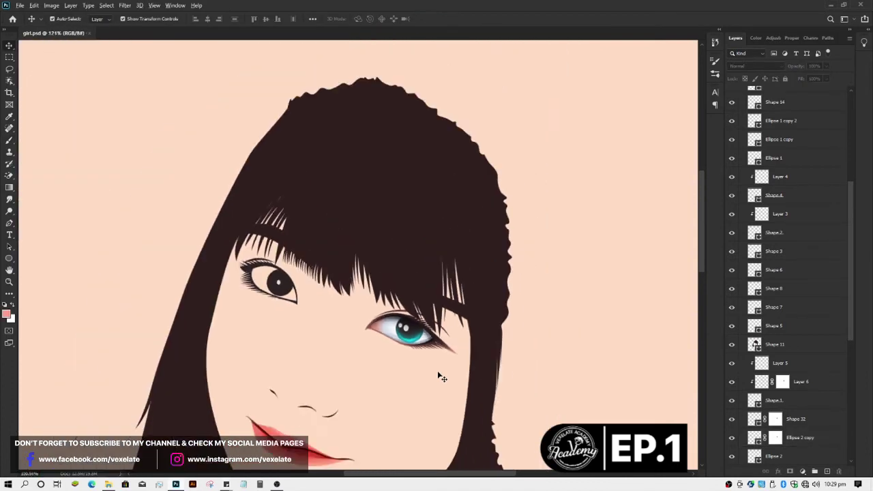
pyautogui.scroll(-1, 410, 379)
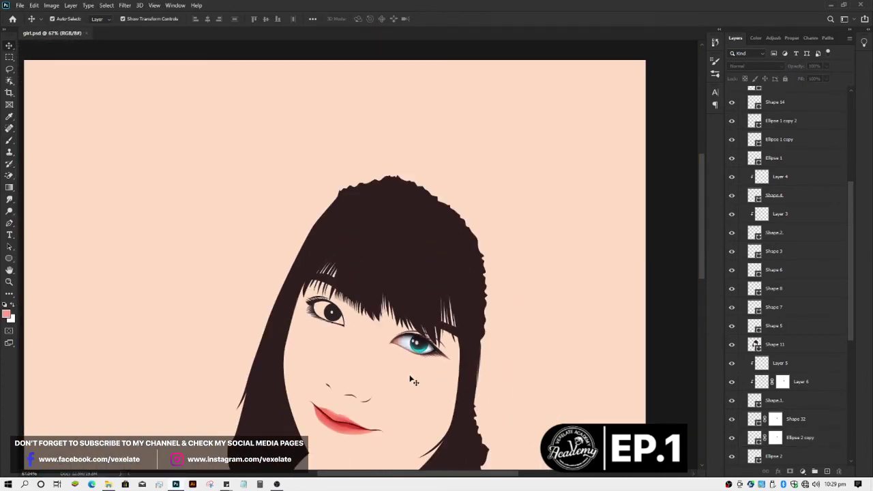
pyautogui.scroll(1, 324, 334)
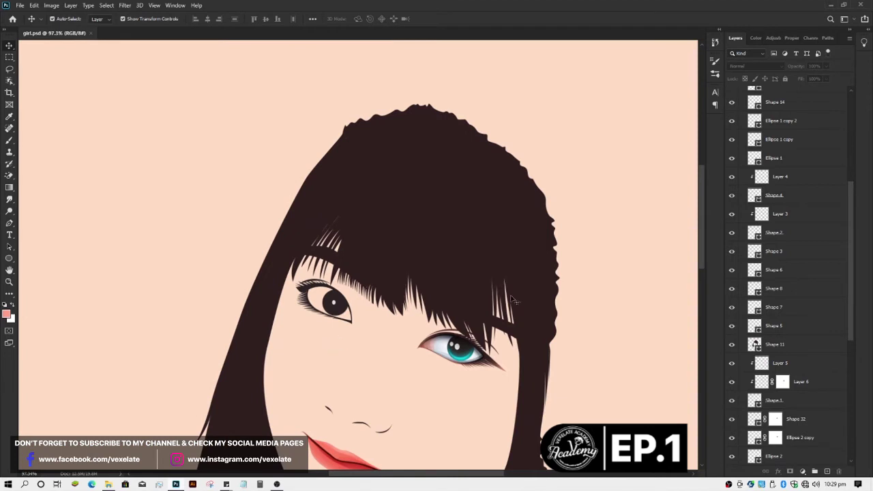
pyautogui.moveTo(851, 204); pyautogui.dragTo(857, 95)
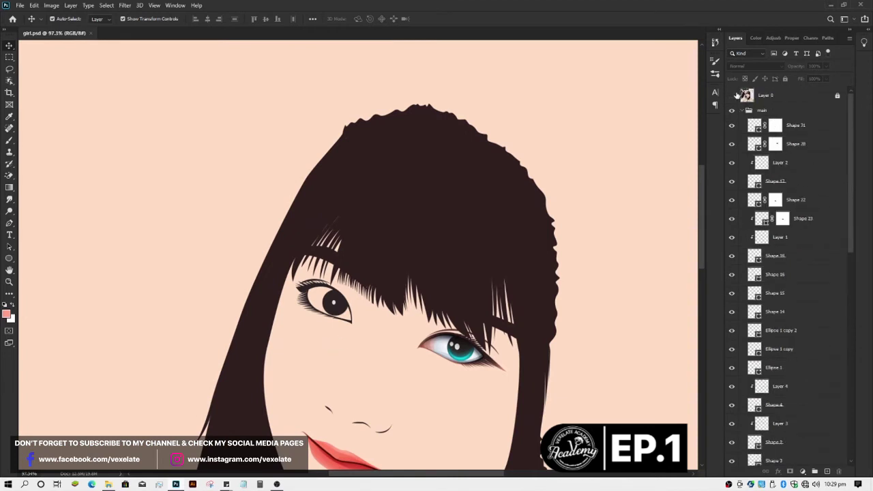
pyautogui.click(732, 96)
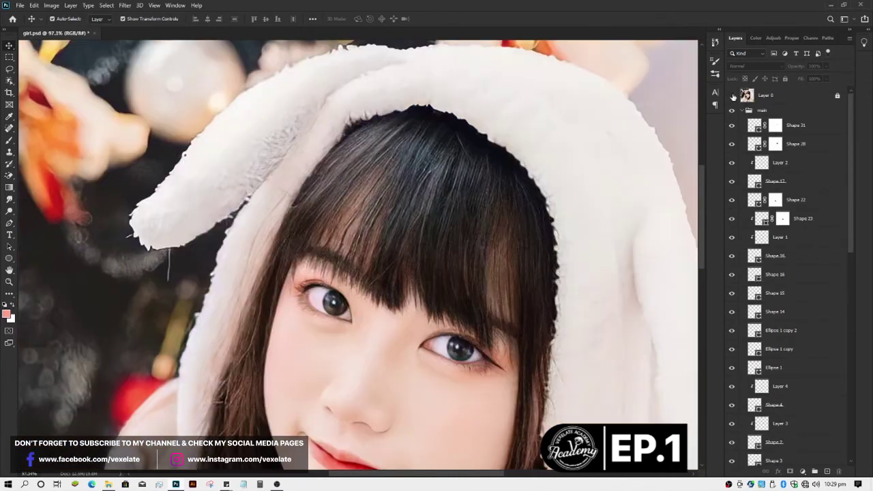
pyautogui.click(732, 95)
pyautogui.scroll(2, 412, 362)
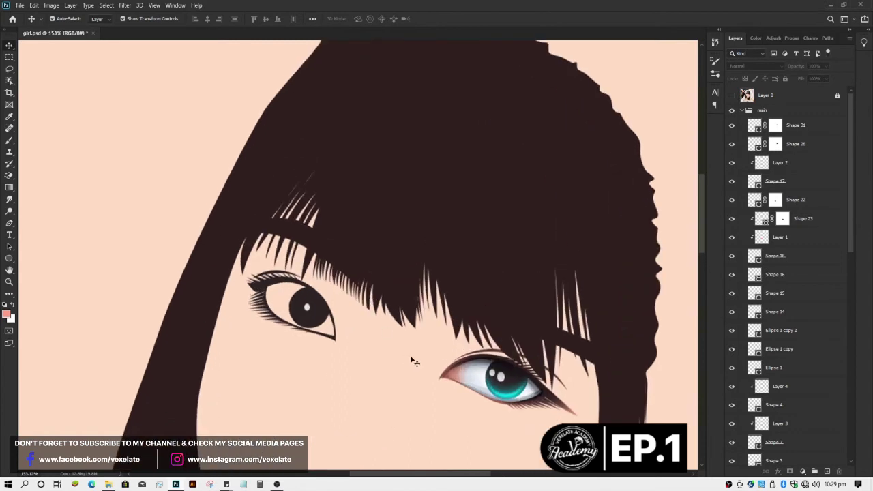
pyautogui.click(480, 375)
pyautogui.scroll(-3, 484, 379)
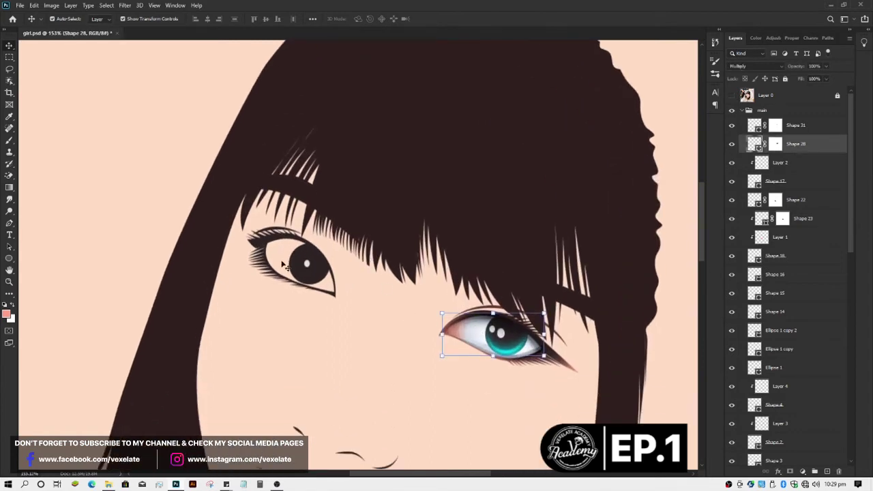
pyautogui.scroll(3, 283, 274)
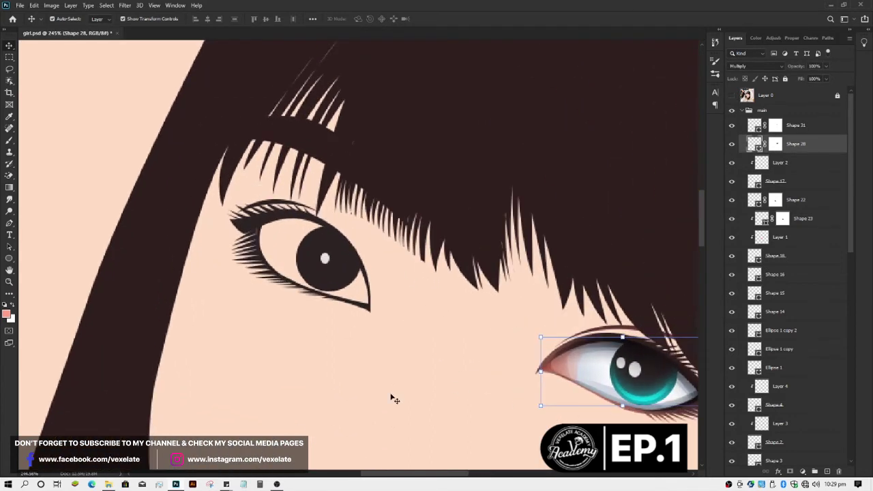
pyautogui.click(509, 396)
pyautogui.click(652, 354)
pyautogui.scroll(-2, 638, 403)
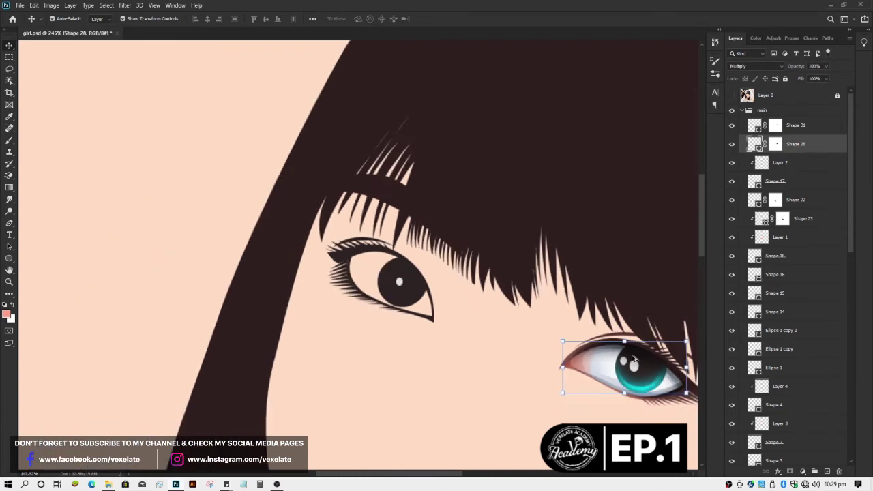
pyautogui.scroll(-2, 634, 413)
pyautogui.click(519, 366)
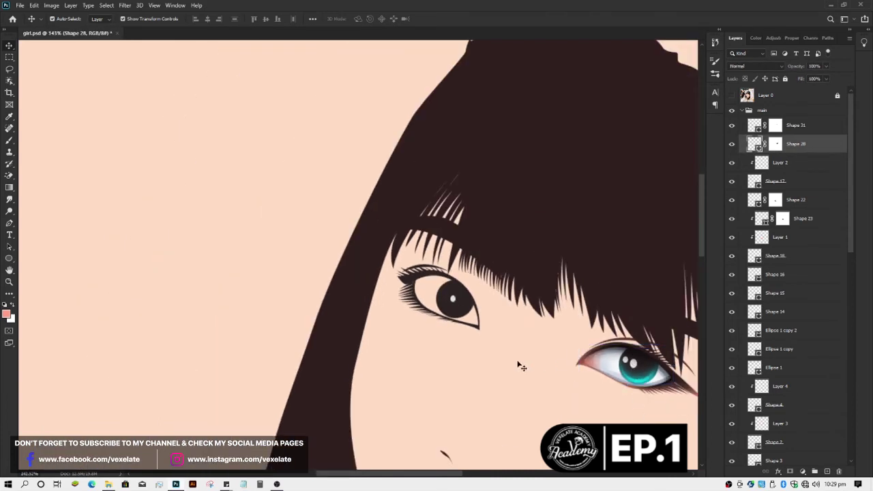
pyautogui.scroll(2, 569, 365)
pyautogui.scroll(1, 569, 367)
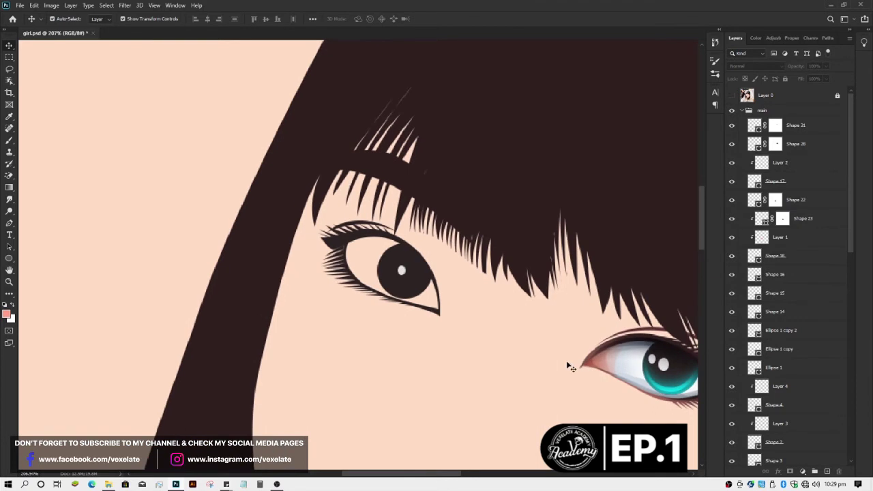
pyautogui.click(636, 362)
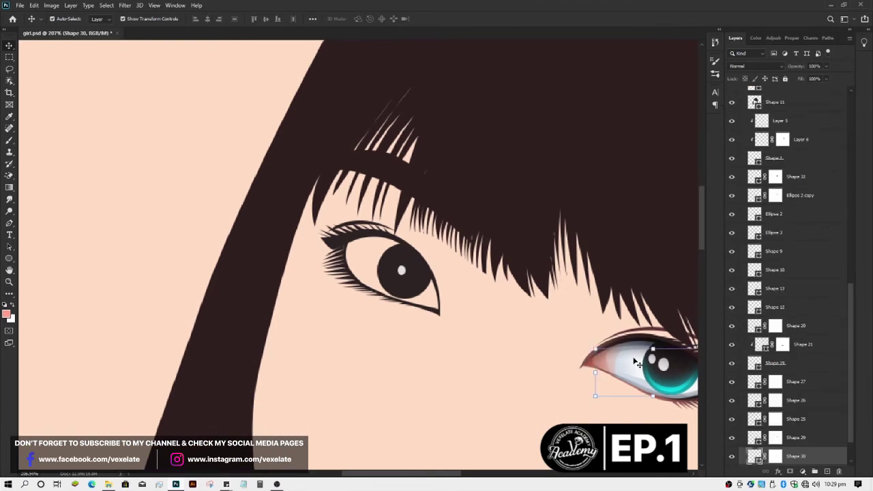
pyautogui.scroll(2, 448, 348)
# Step: Trace the left eye-white outline along the upper lid to the outer corner
pyautogui.press('p')
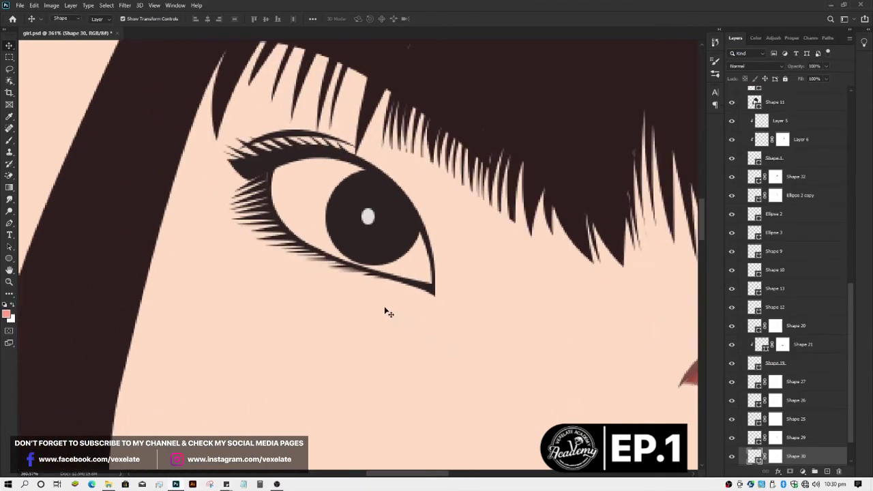
pyautogui.scroll(1, 334, 270)
pyautogui.scroll(1, 335, 280)
pyautogui.scroll(1, 336, 282)
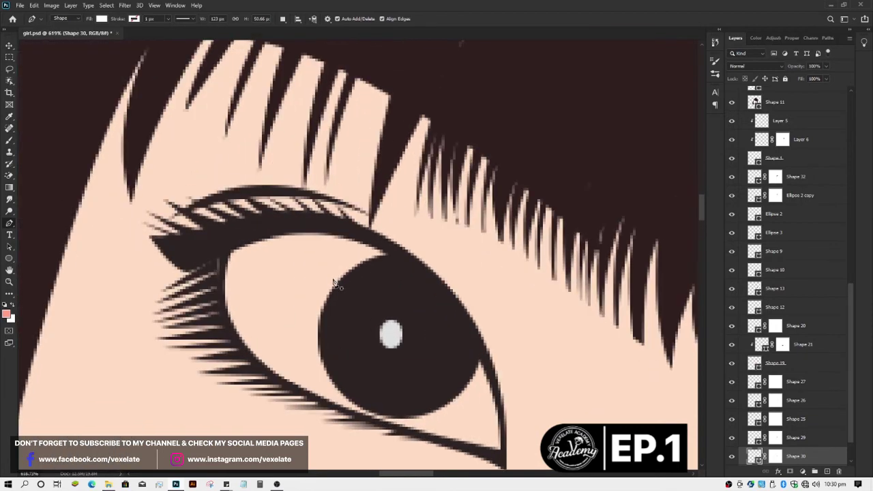
pyautogui.click(219, 238)
pyautogui.moveTo(356, 230); pyautogui.dragTo(424, 253)
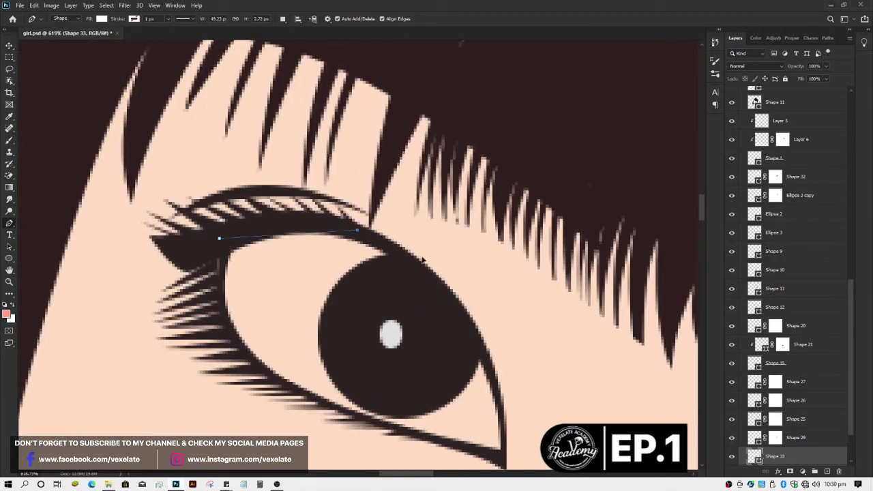
pyautogui.click(469, 331)
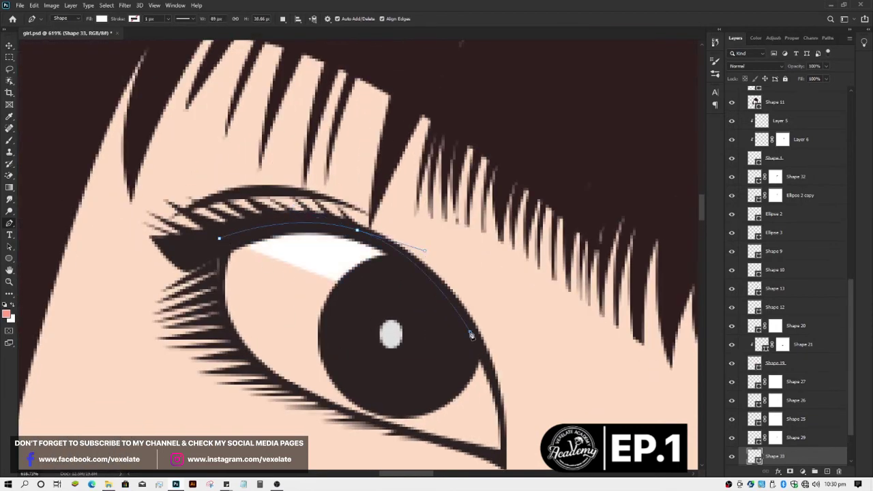
pyautogui.scroll(-1, 477, 321)
pyautogui.click(483, 303)
pyautogui.moveTo(503, 374); pyautogui.dragTo(505, 408)
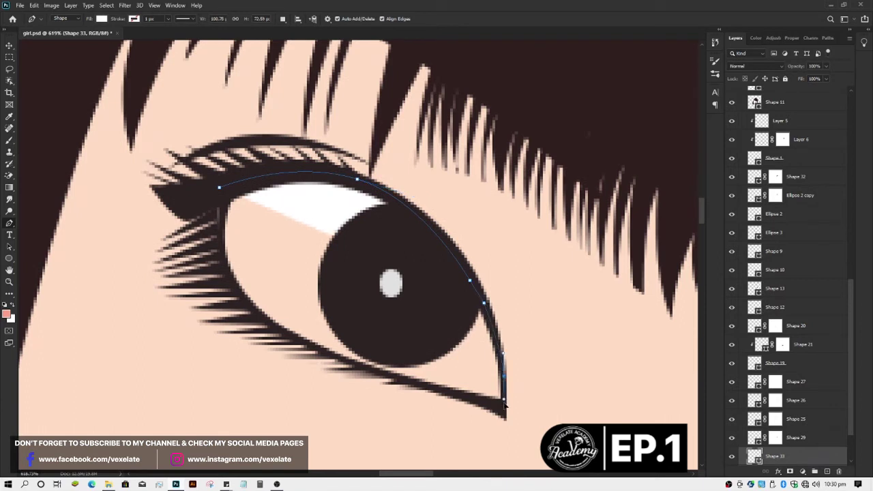
# Step: Close the eye-white outline along the lower lid and round the inner corner
pyautogui.click(503, 408)
pyautogui.click(430, 389)
pyautogui.click(377, 369)
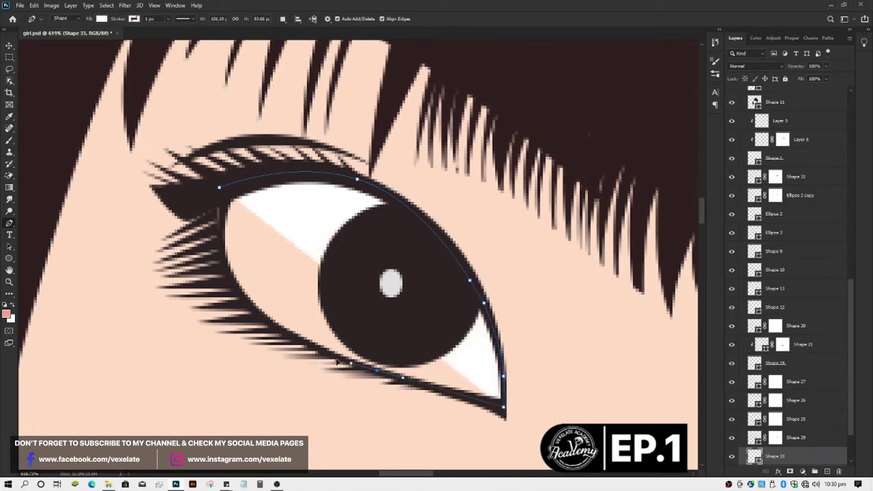
pyautogui.click(324, 351)
pyautogui.click(242, 296)
pyautogui.click(218, 261)
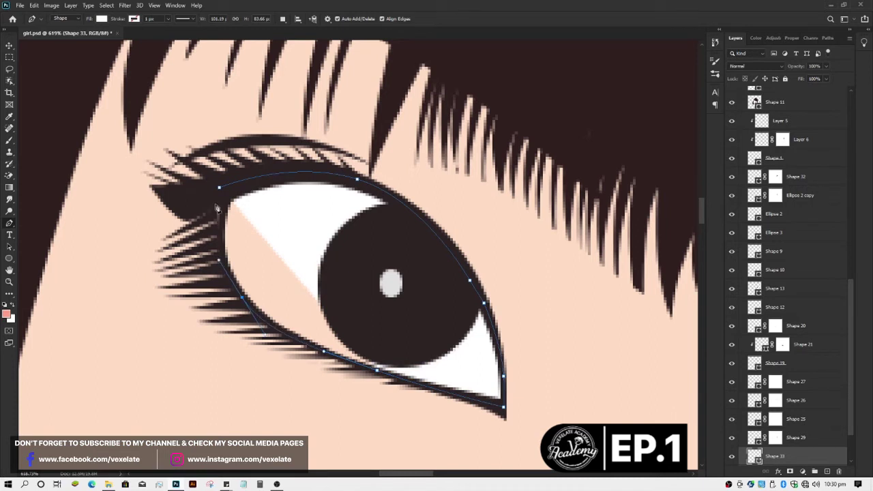
pyautogui.click(219, 188)
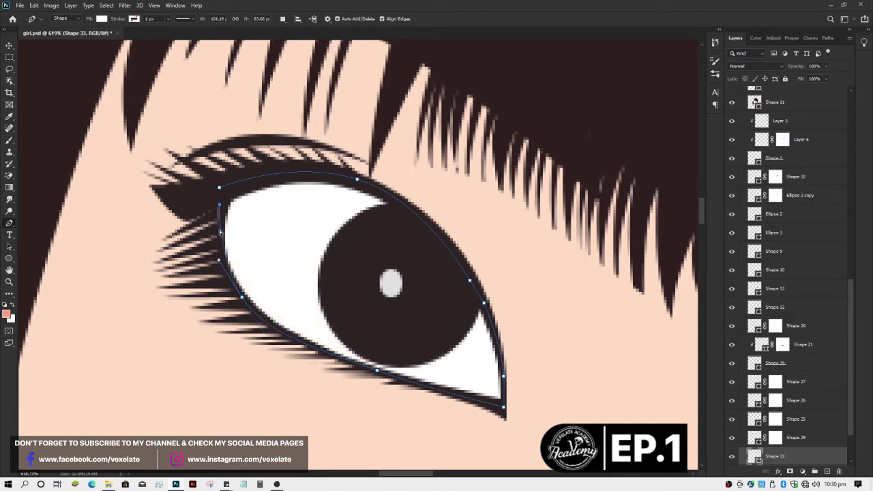
pyautogui.moveTo(220, 230); pyautogui.dragTo(221, 195)
# Step: Deselect the new eye-white shape and review the left eye
pyautogui.press('v')
pyautogui.click(179, 354)
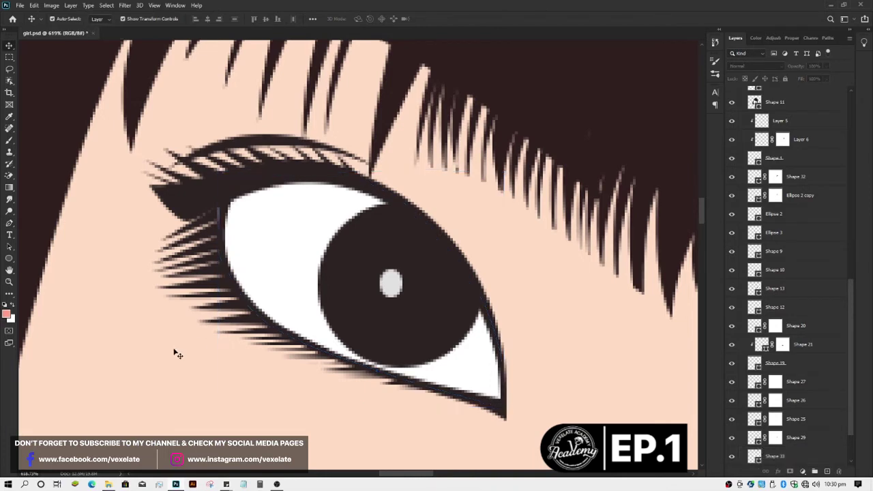
pyautogui.scroll(-3, 176, 353)
pyautogui.scroll(-3, 174, 352)
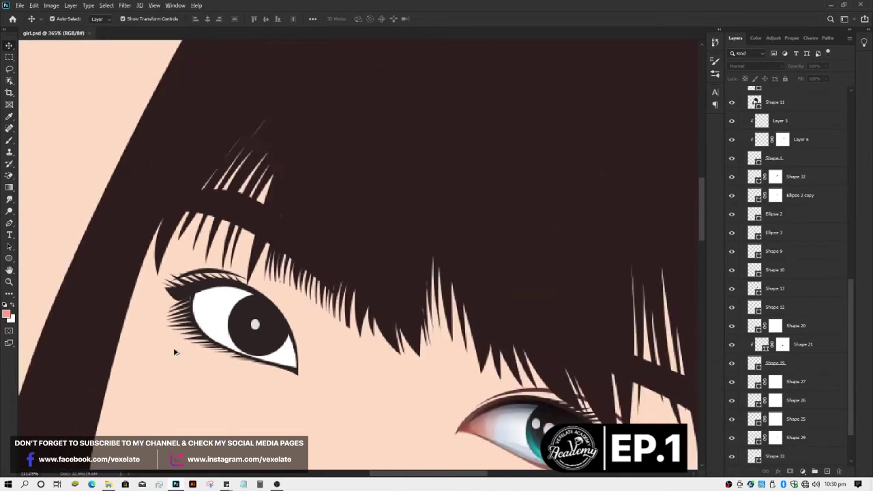
pyautogui.press('h')
pyautogui.scroll(1, 347, 370)
pyautogui.press('v')
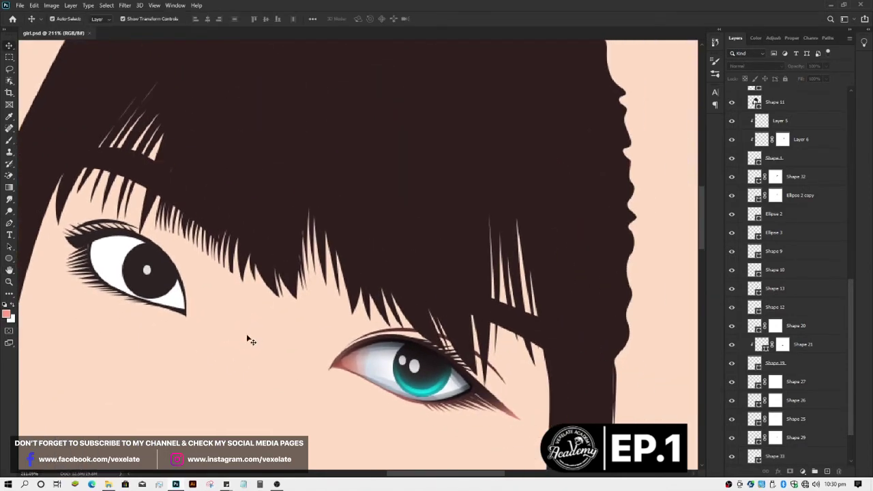
pyautogui.scroll(-2, 201, 339)
pyautogui.scroll(-1, 197, 339)
pyautogui.scroll(1, 159, 364)
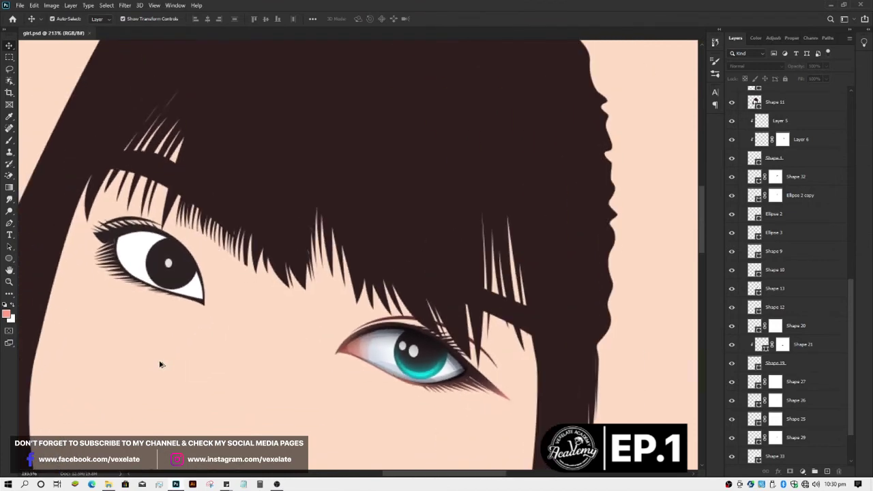
pyautogui.scroll(-2, 162, 363)
# Step: Add a new layer clipped to the left eye's Shape 6
pyautogui.scroll(1, 153, 370)
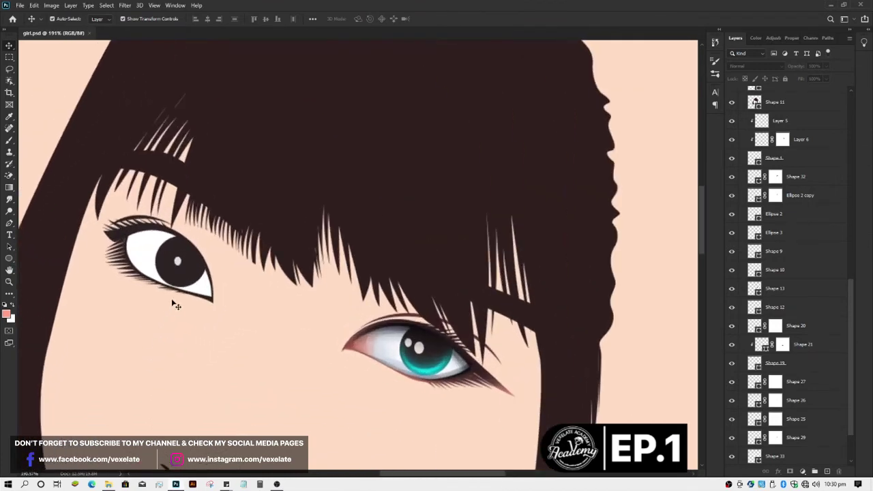
pyautogui.scroll(1, 153, 370)
pyautogui.click(195, 291)
pyautogui.click(395, 339)
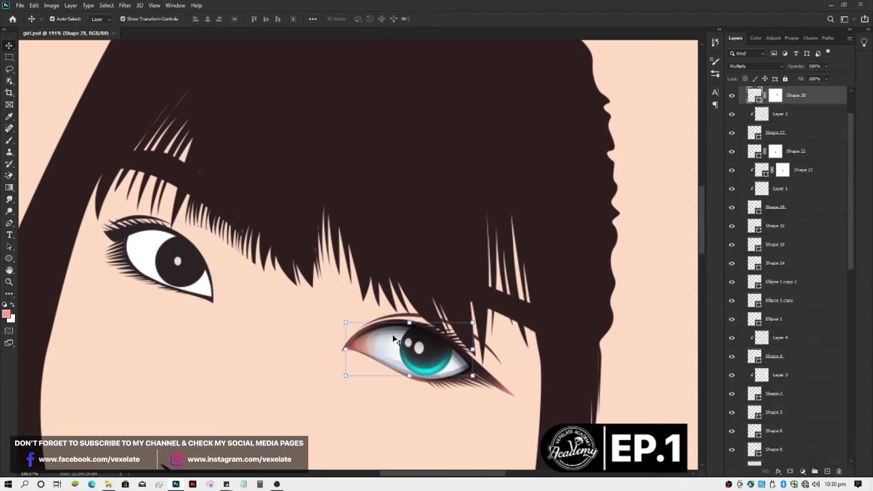
pyautogui.click(157, 244)
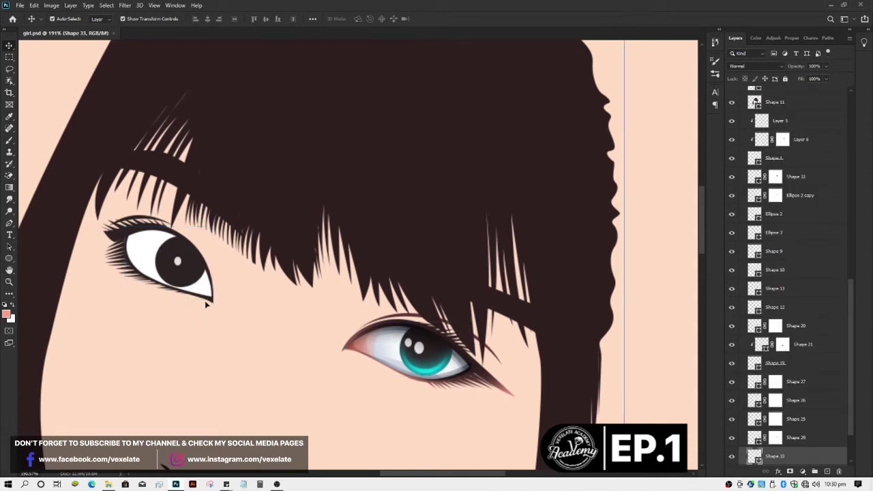
pyautogui.click(205, 300)
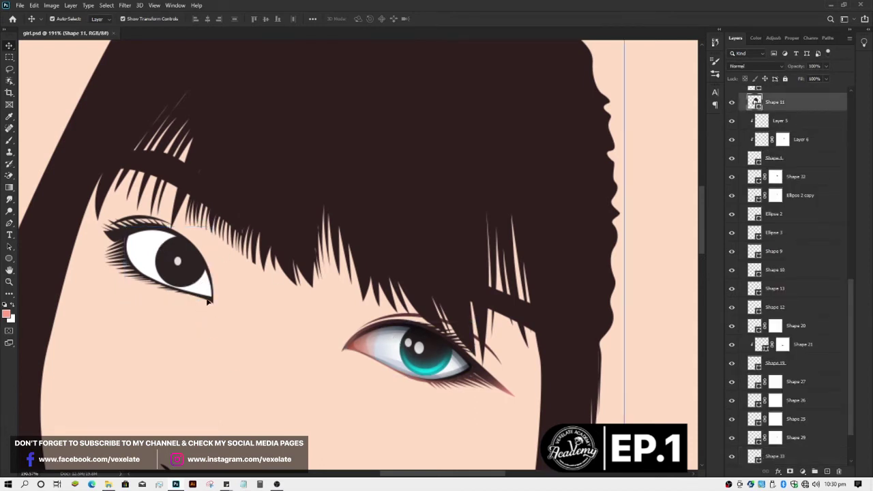
pyautogui.click(828, 471)
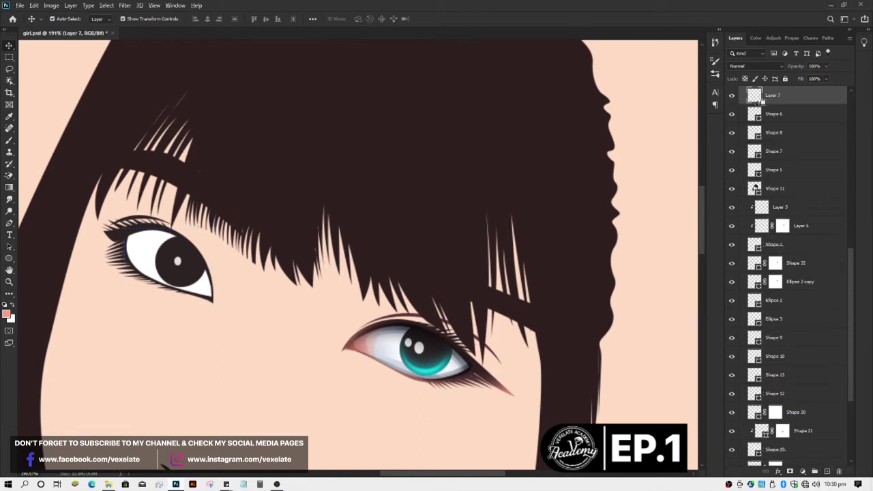
pyautogui.keyDown('alt'); pyautogui.click(762, 102); pyautogui.keyUp('alt')
# Step: Paint on the clipped layer with the reddish tone sampled from the right eye's corner
pyautogui.press('b')
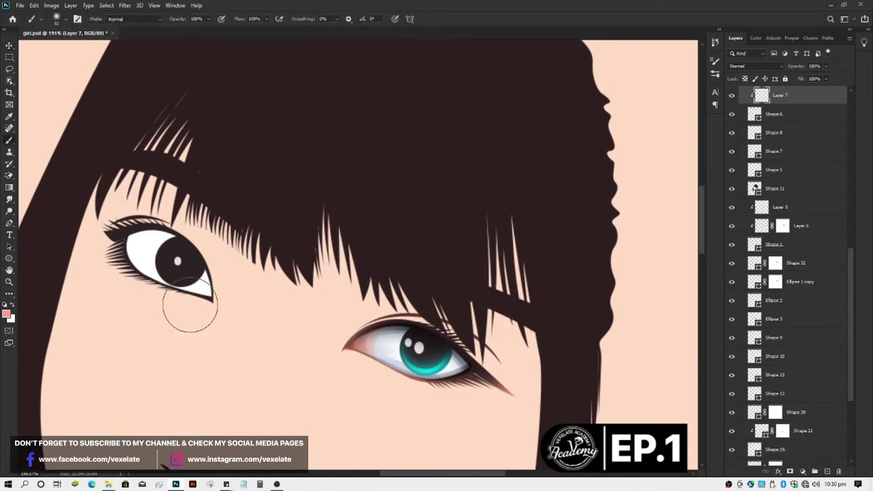
pyautogui.press('i')
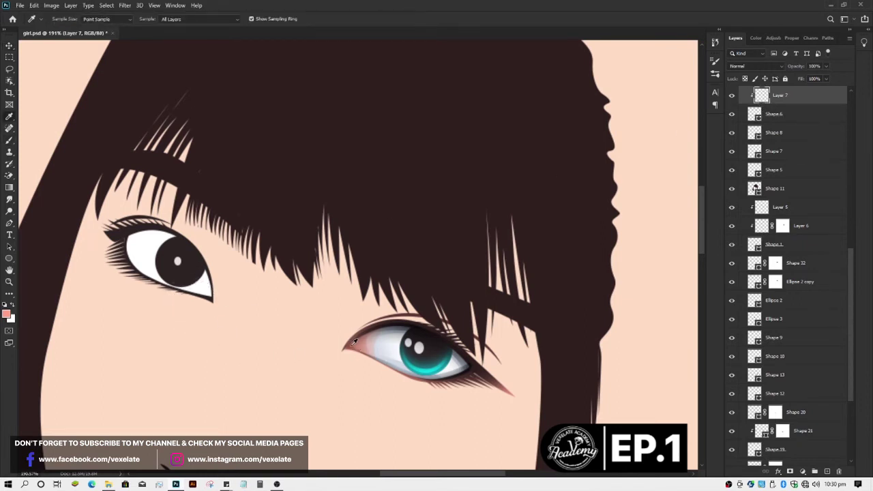
pyautogui.click(354, 341)
pyautogui.press('b')
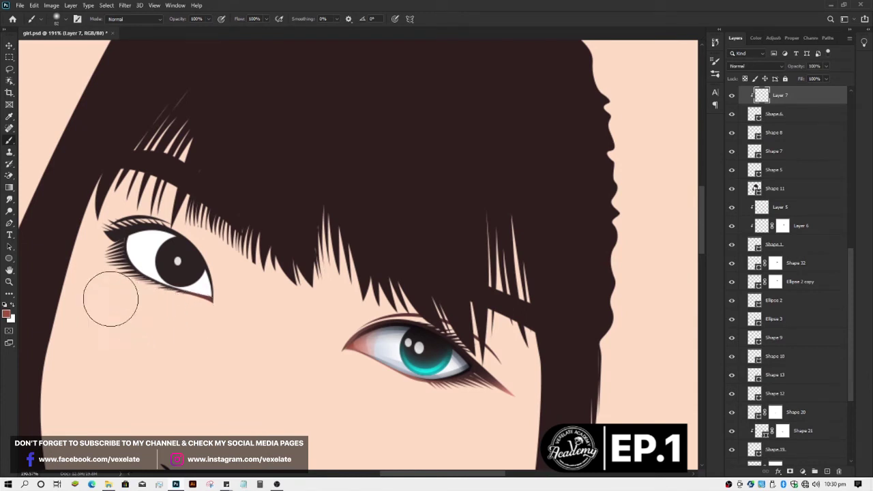
pyautogui.press('v')
pyautogui.click(127, 289)
# Step: Add a layer clipped to Shape 10 and paint on it with a sampled colour
pyautogui.click(135, 277)
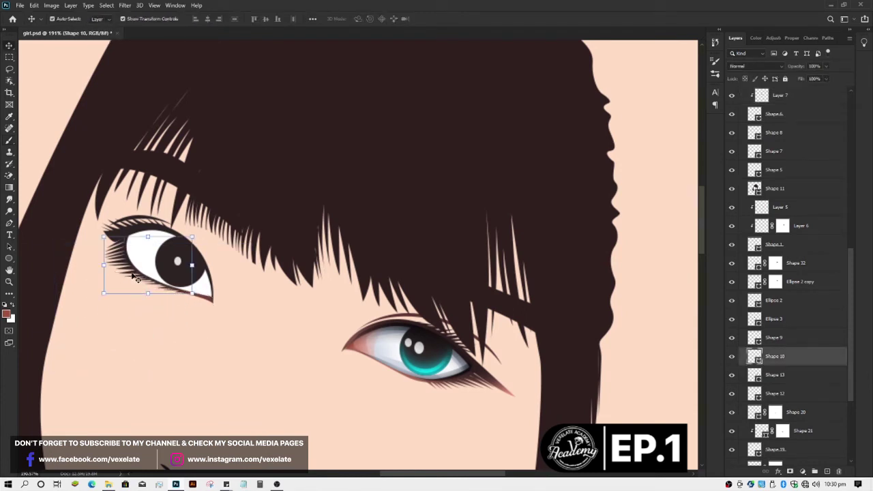
pyautogui.click(827, 472)
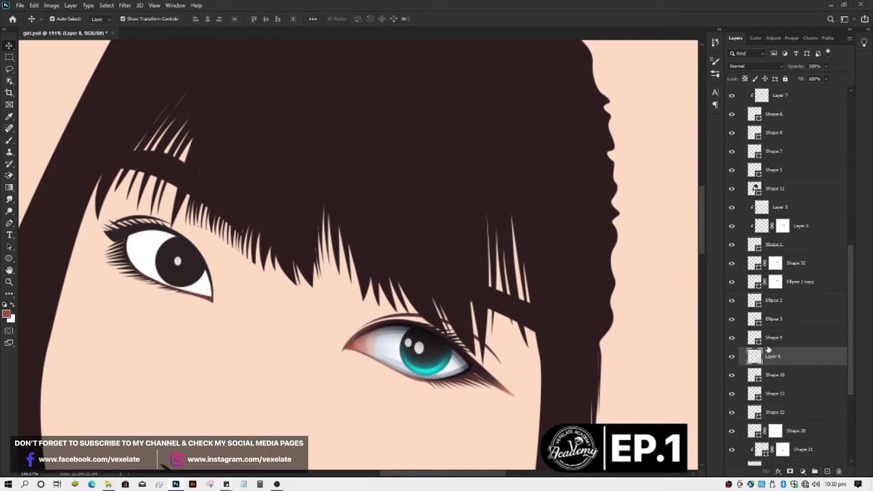
pyautogui.keyDown('alt'); pyautogui.click(758, 365); pyautogui.keyUp('alt')
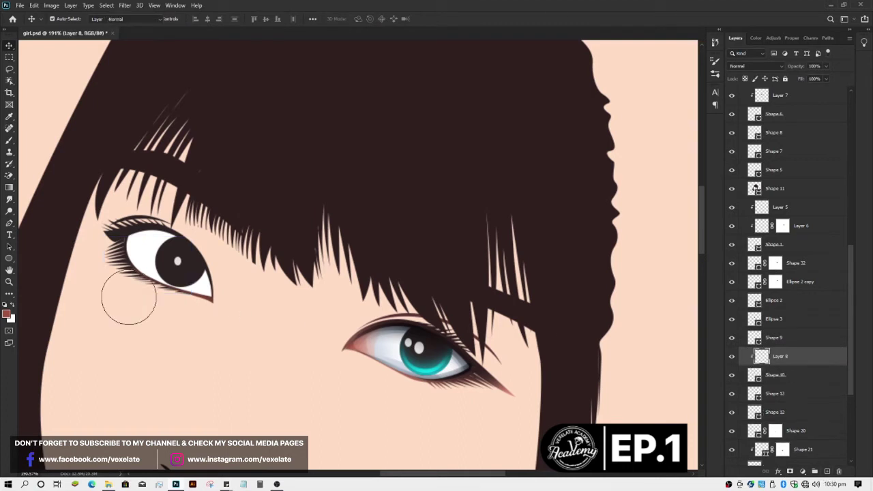
pyautogui.press('b')
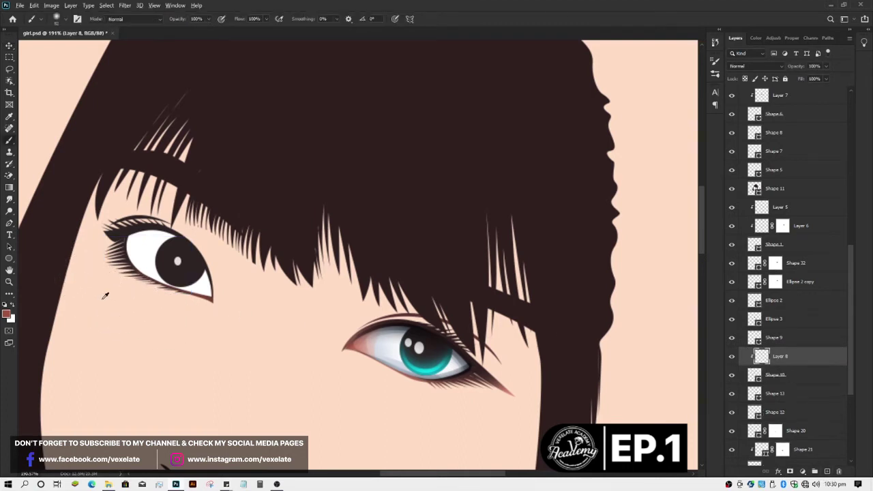
pyautogui.press('i')
pyautogui.press('b')
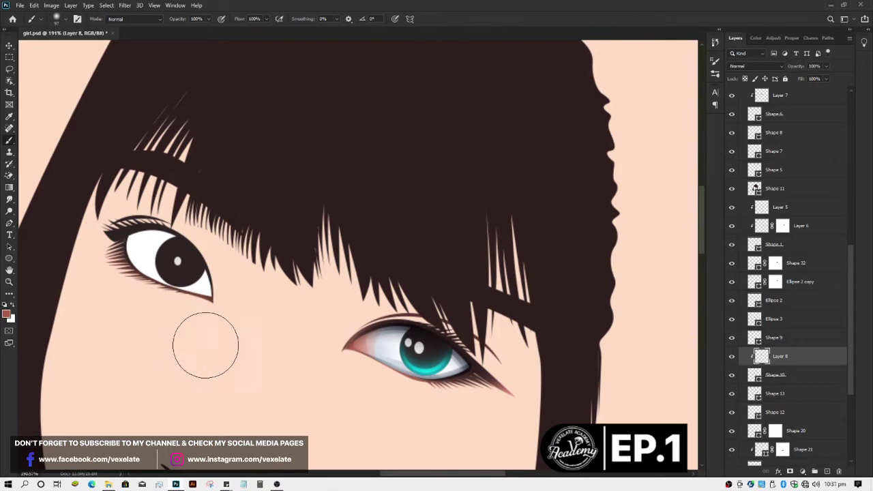
pyautogui.press('v')
pyautogui.click(185, 341)
# Step: Add a new layer above the left eye's Shape 5 and brush on it
pyautogui.scroll(-1, 171, 339)
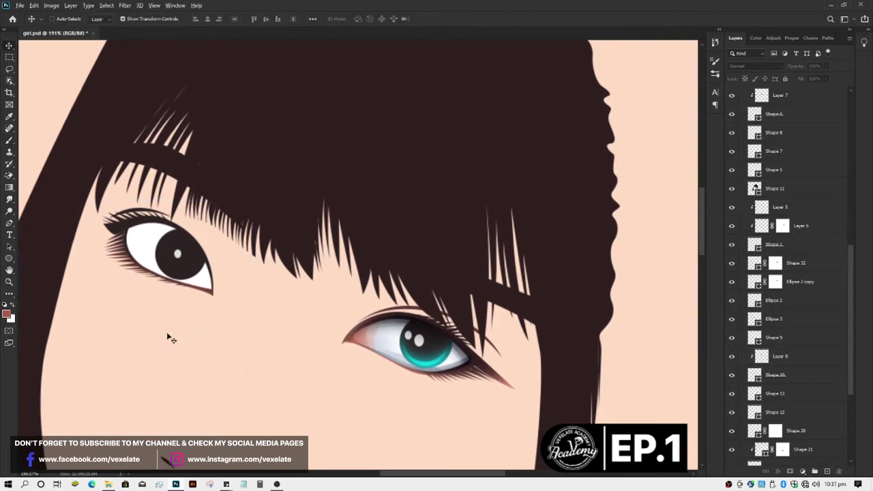
pyautogui.scroll(1, 166, 328)
pyautogui.scroll(2, 156, 302)
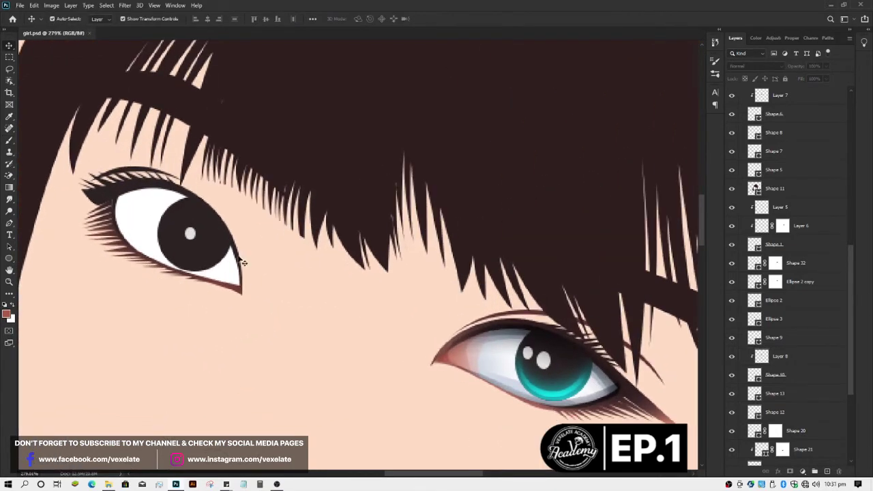
pyautogui.click(241, 262)
pyautogui.click(829, 471)
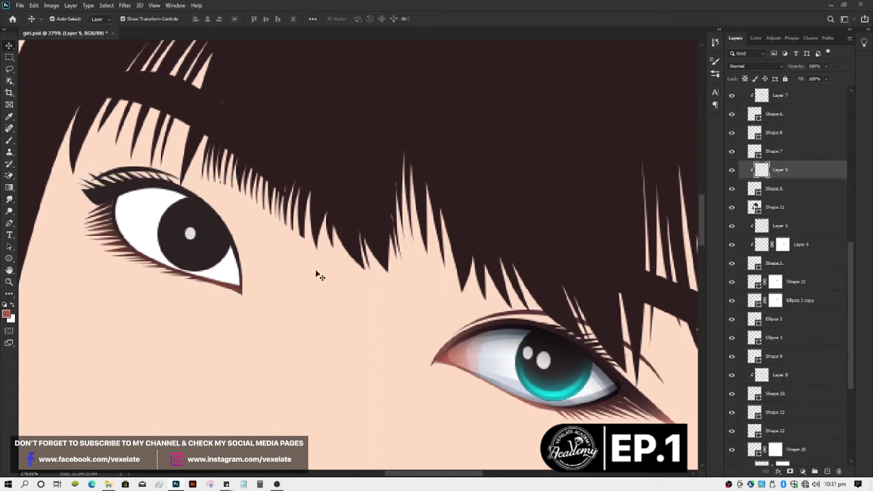
pyautogui.press('b')
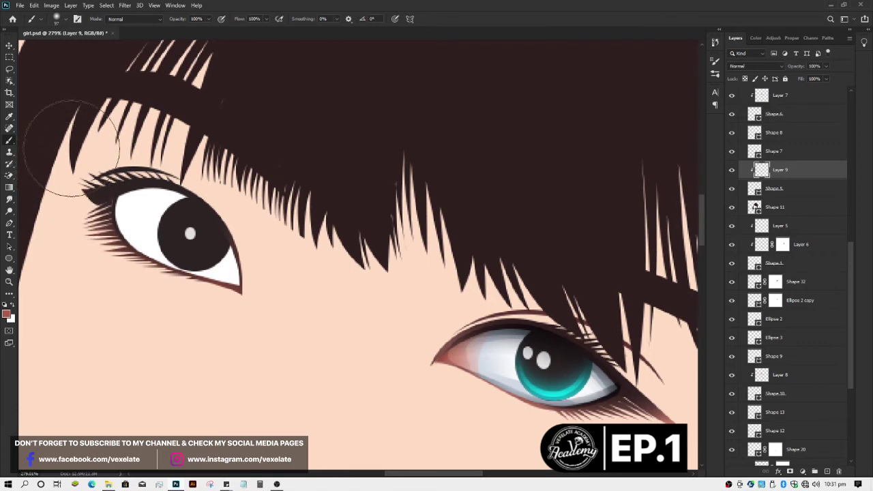
pyautogui.press('v')
pyautogui.click(202, 281)
pyautogui.scroll(-2, 202, 281)
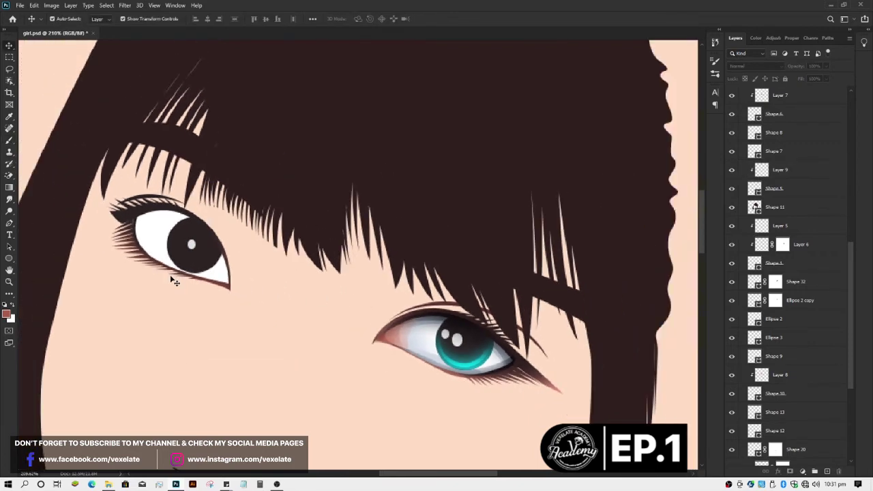
pyautogui.scroll(3, 579, 395)
# Step: Check the right iris's fill colour without changing it
pyautogui.click(609, 401)
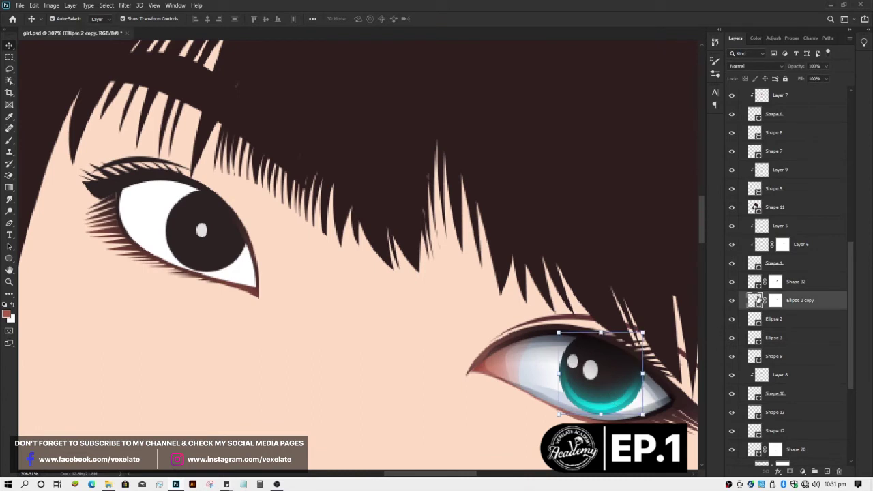
pyautogui.doubleClick(758, 300)
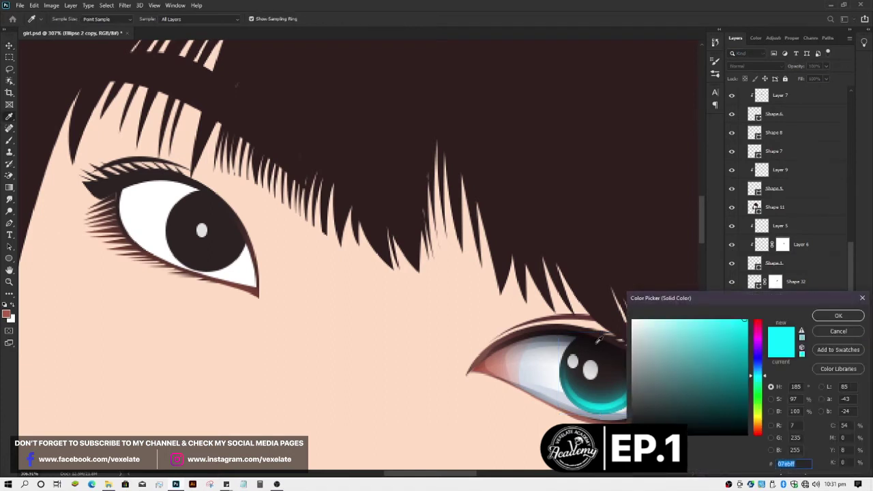
pyautogui.press('Return')
# Step: Duplicate the left iris shape and set the copy's fill to 07ebff
pyautogui.click(216, 262)
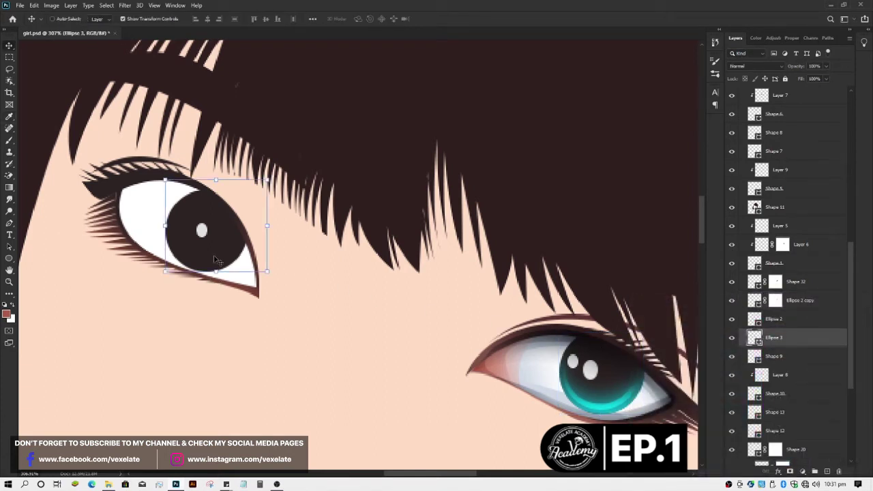
pyautogui.hotkey('ctrl', 'j')
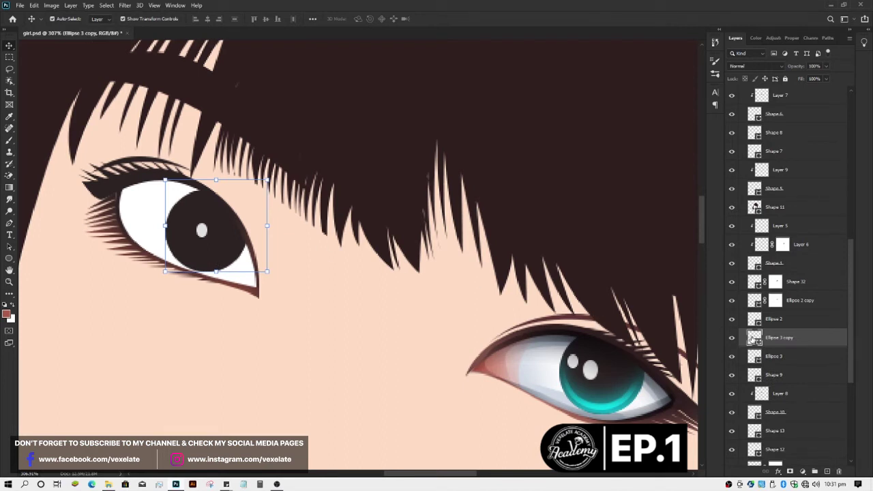
pyautogui.doubleClick(754, 337)
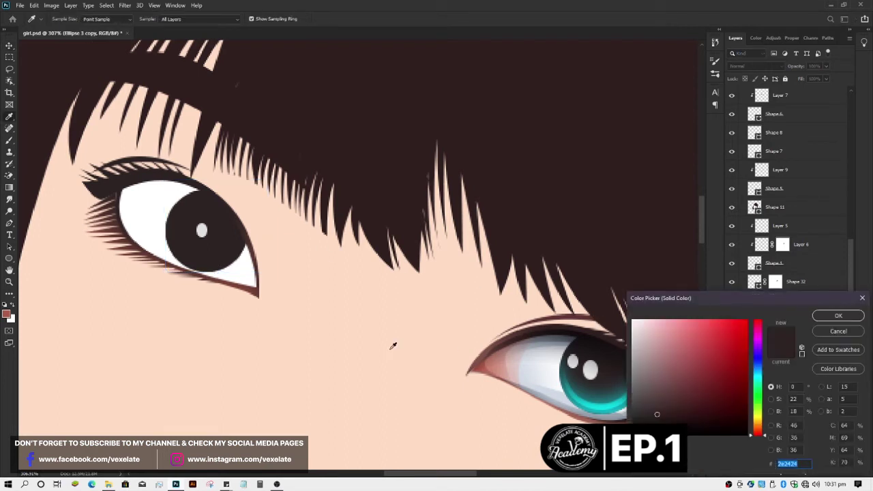
pyautogui.write('07ebff')
pyautogui.press('Return')
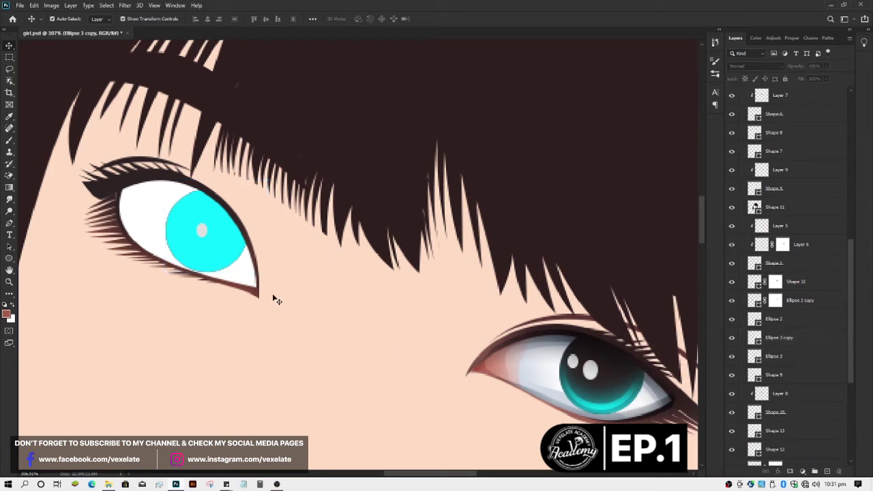
pyautogui.scroll(-2, 225, 249)
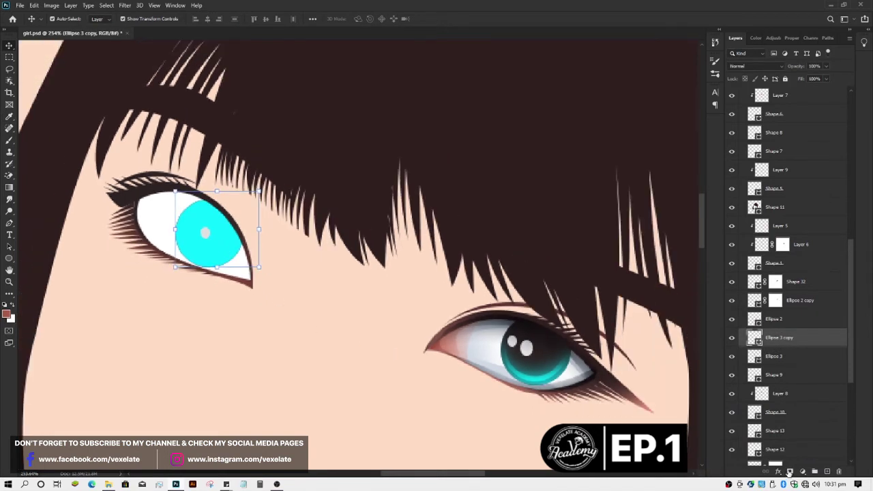
# Step: Mask the iris copy and paint black with a soft 54 px brush over its top
pyautogui.press('b')
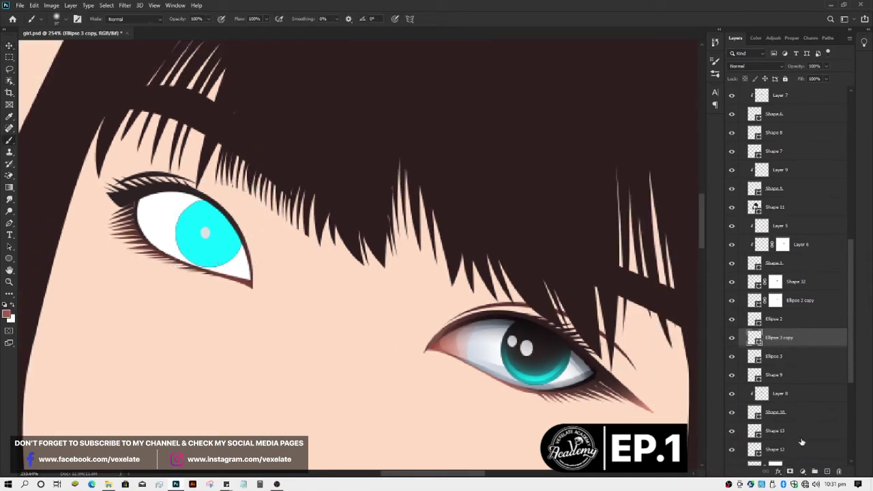
pyautogui.click(790, 472)
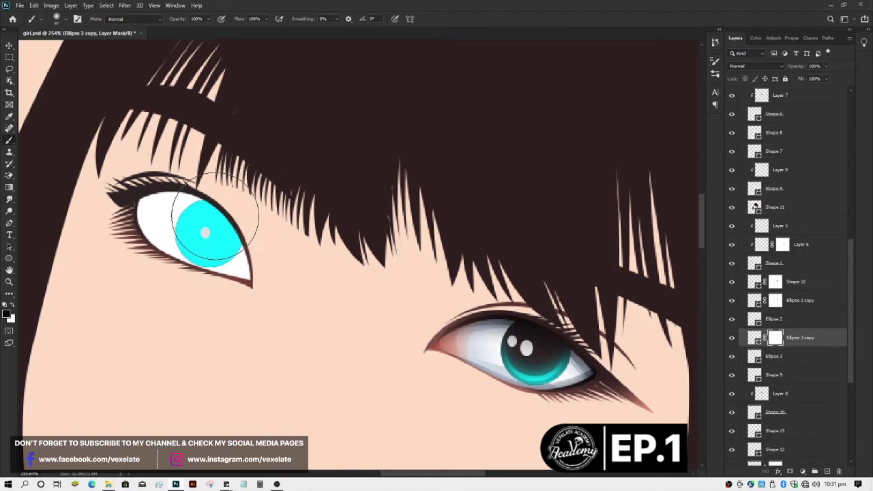
pyautogui.moveTo(215, 216); pyautogui.dragTo(190, 216)
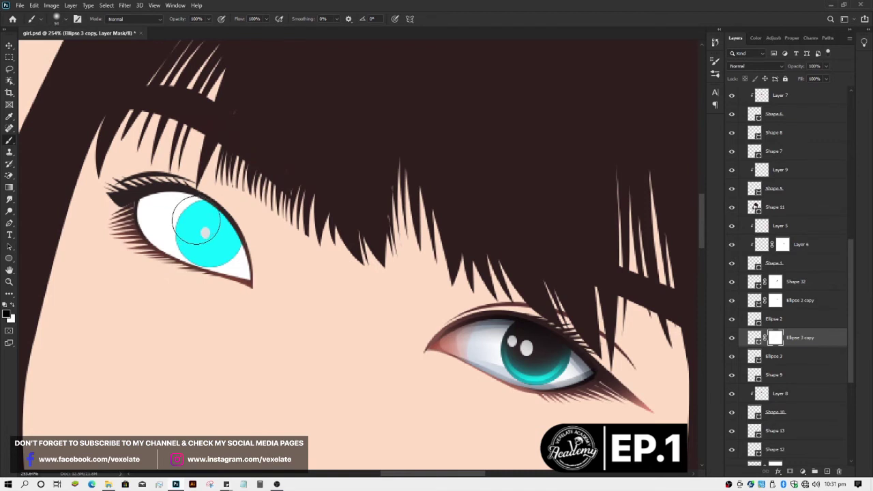
pyautogui.moveTo(205, 230); pyautogui.dragTo(212, 230)
pyautogui.click(206, 230)
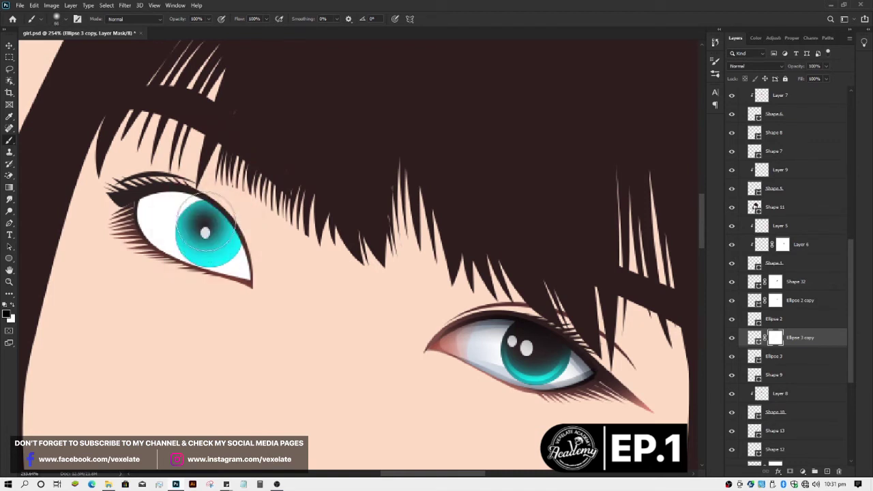
pyautogui.moveTo(205, 231); pyautogui.dragTo(214, 217)
pyautogui.click(214, 218)
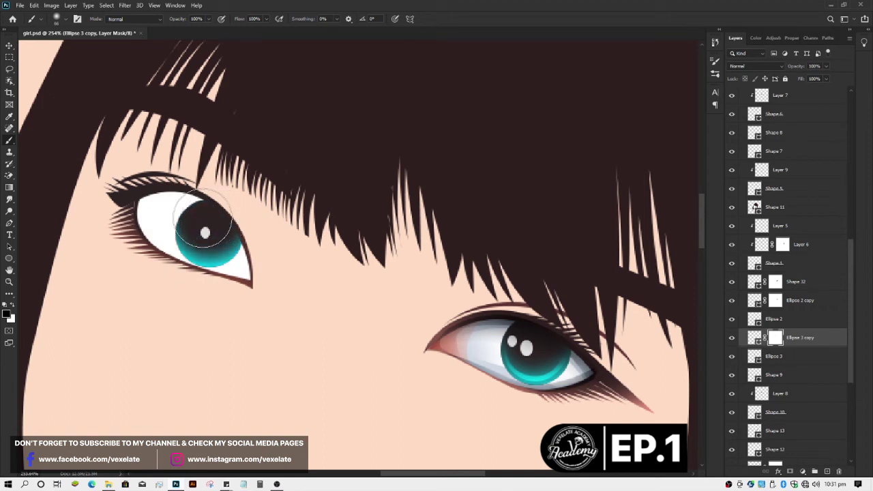
pyautogui.press('v')
pyautogui.click(222, 338)
pyautogui.scroll(-2, 200, 333)
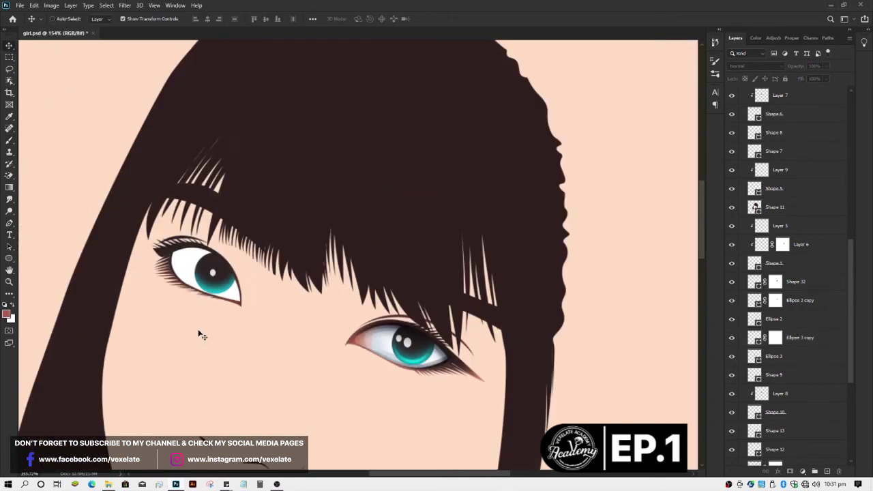
pyautogui.scroll(-3, 198, 331)
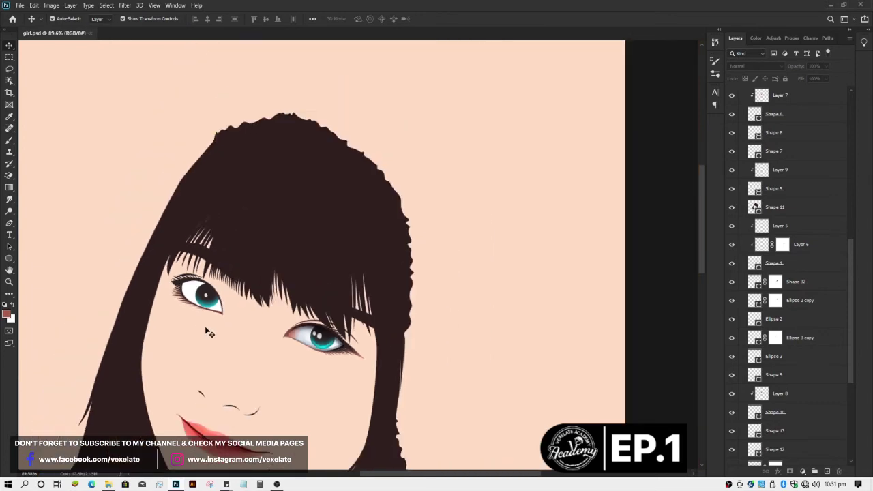
pyautogui.scroll(1, 206, 331)
pyautogui.scroll(2, 204, 326)
pyautogui.scroll(1, 205, 326)
pyautogui.scroll(1, 205, 326)
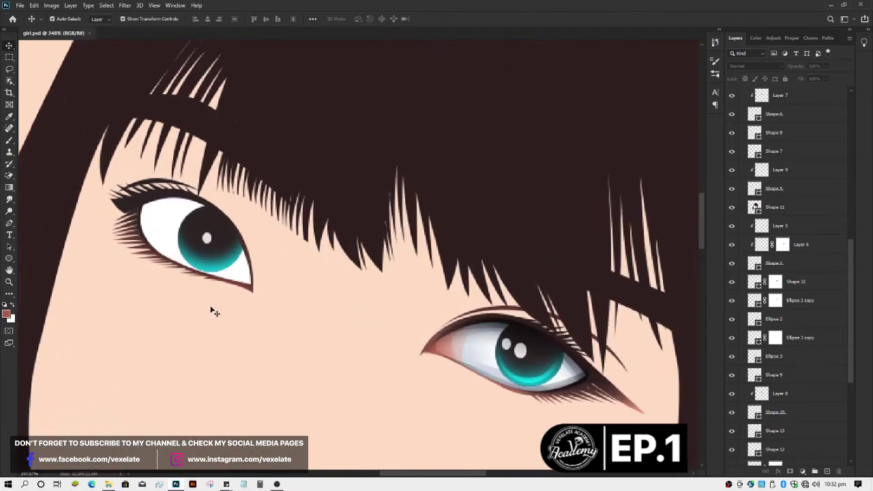
pyautogui.click(219, 267)
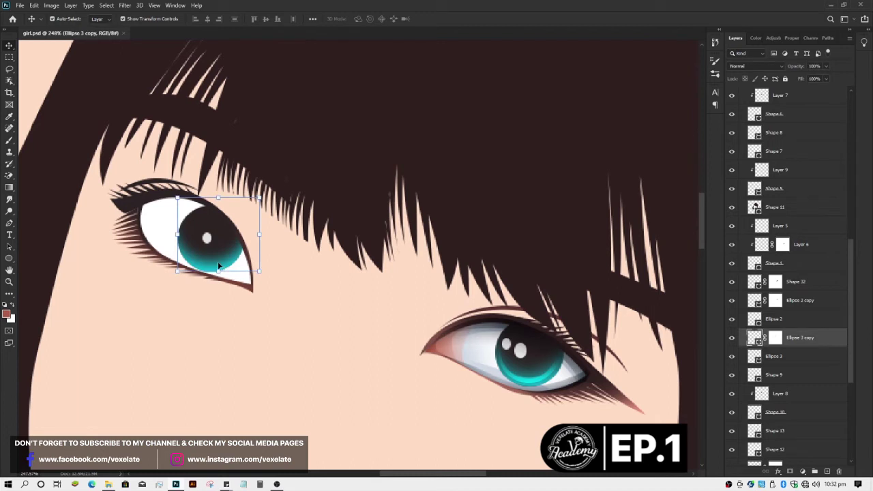
pyautogui.click(218, 355)
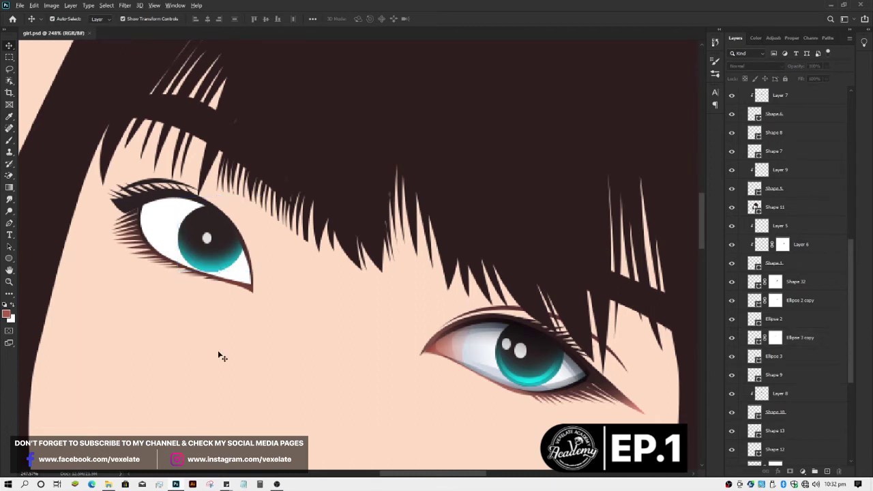
pyautogui.scroll(-1, 218, 355)
pyautogui.scroll(-2, 219, 355)
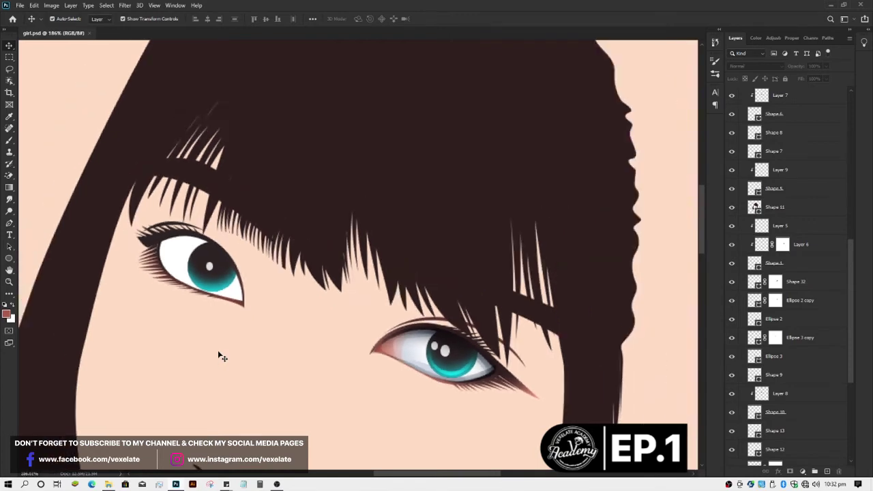
pyautogui.scroll(1, 218, 355)
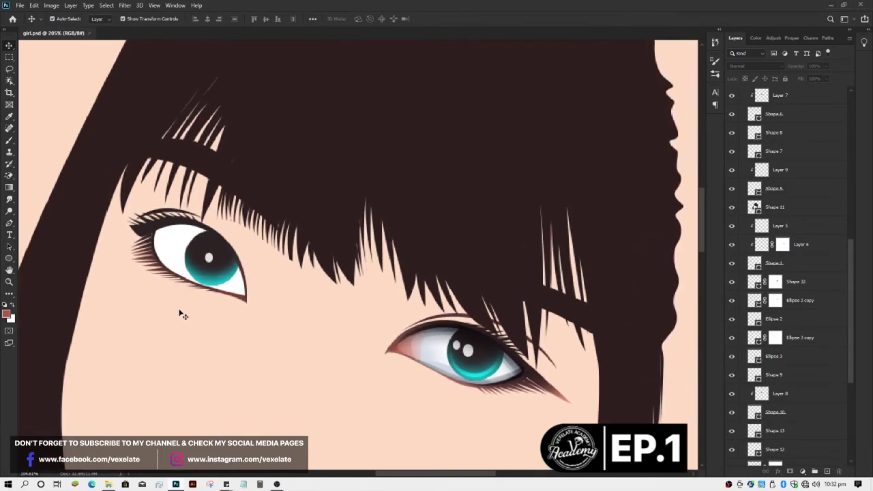
pyautogui.scroll(3, 183, 315)
pyautogui.click(245, 260)
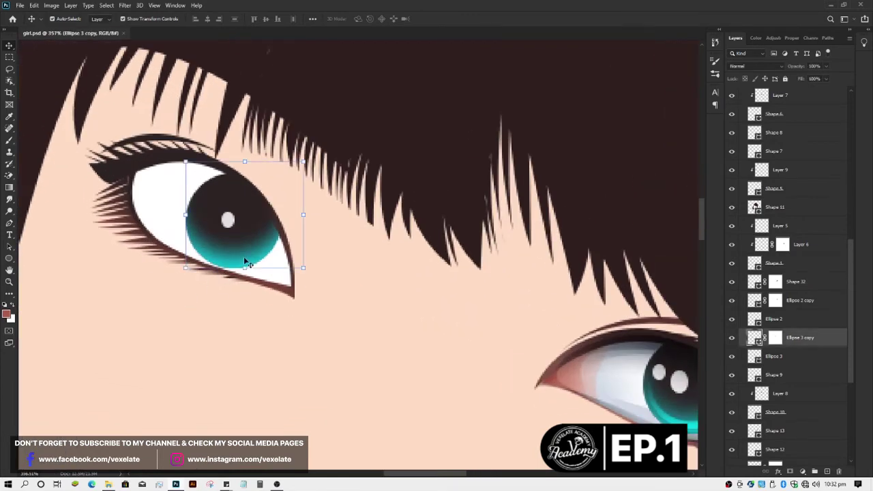
pyautogui.scroll(1, 246, 262)
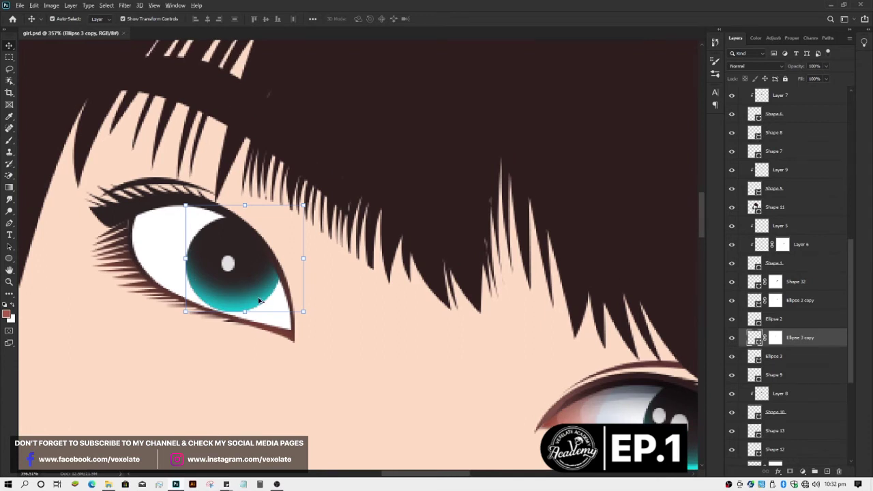
pyautogui.scroll(-3, 259, 301)
pyautogui.click(247, 379)
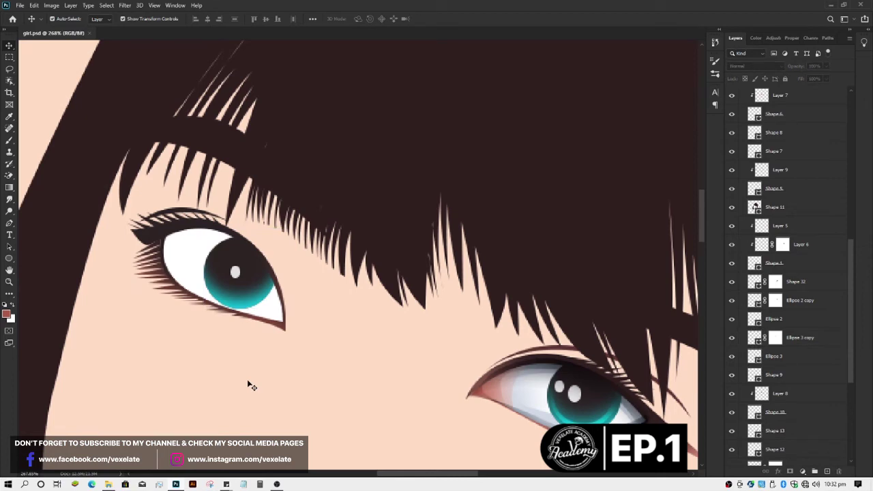
pyautogui.scroll(2, 262, 350)
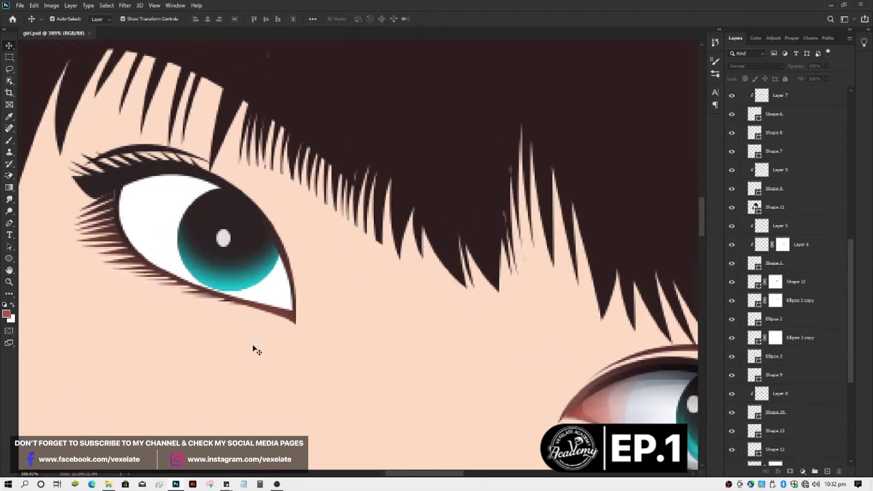
pyautogui.scroll(-3, 258, 339)
pyautogui.scroll(1, 292, 375)
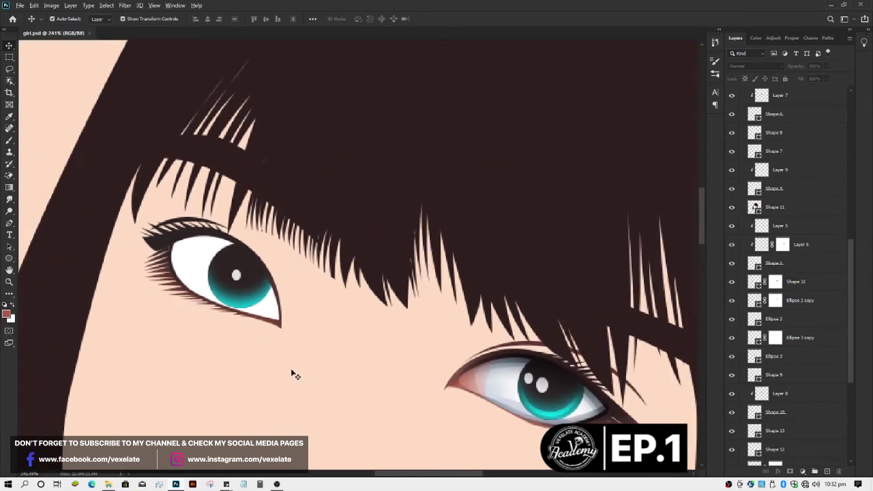
pyautogui.scroll(-2, 295, 375)
pyautogui.scroll(1, 287, 359)
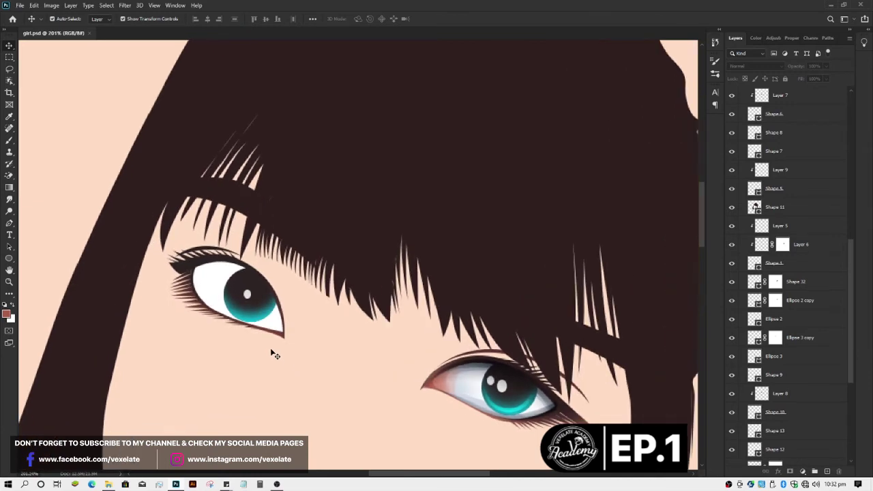
pyautogui.scroll(3, 273, 351)
pyautogui.click(260, 308)
pyautogui.scroll(1, 257, 306)
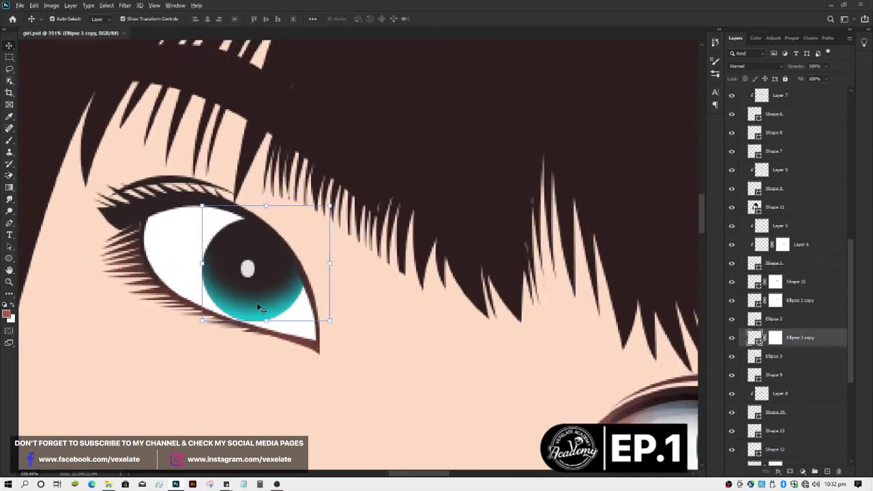
pyautogui.scroll(2, 257, 307)
# Step: Merge the iris shape's path components
pyautogui.press('p')
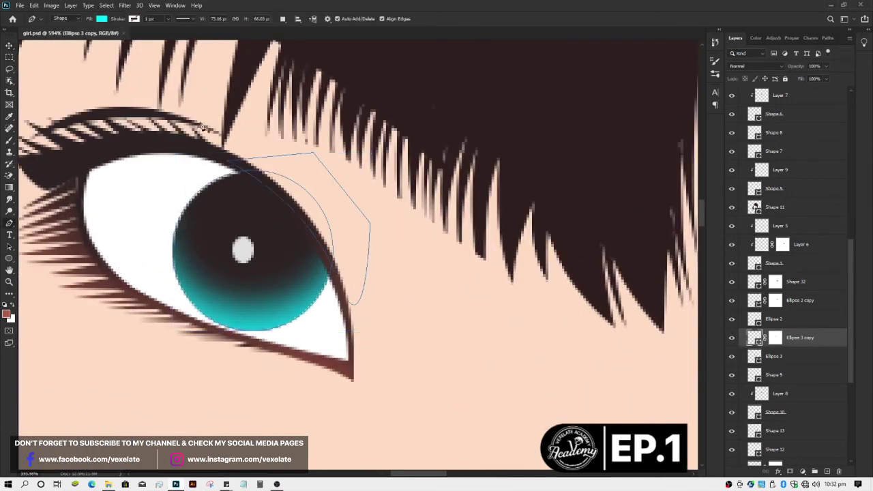
pyautogui.click(282, 19)
pyautogui.click(321, 80)
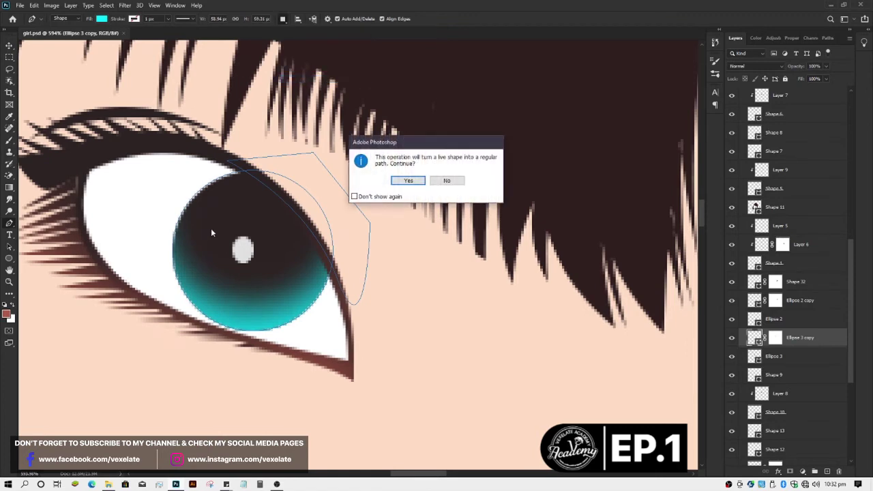
pyautogui.click(408, 180)
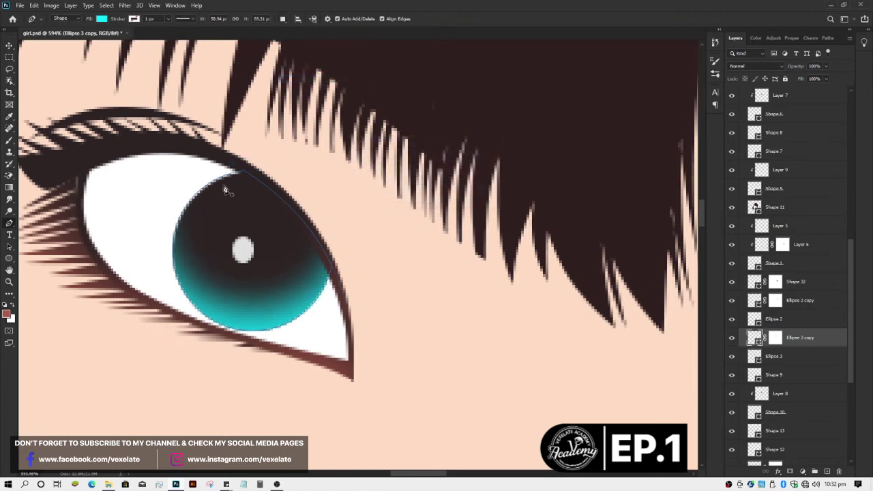
# Step: Draw a closed cyan crescent around the left iris's lower edge and deselect it
pyautogui.click(224, 184)
pyautogui.moveTo(209, 289)
pyautogui.mouseDown()
pyautogui.moveTo(252, 350)
pyautogui.moveTo(237, 340)
pyautogui.moveTo(245, 336)
pyautogui.mouseUp()
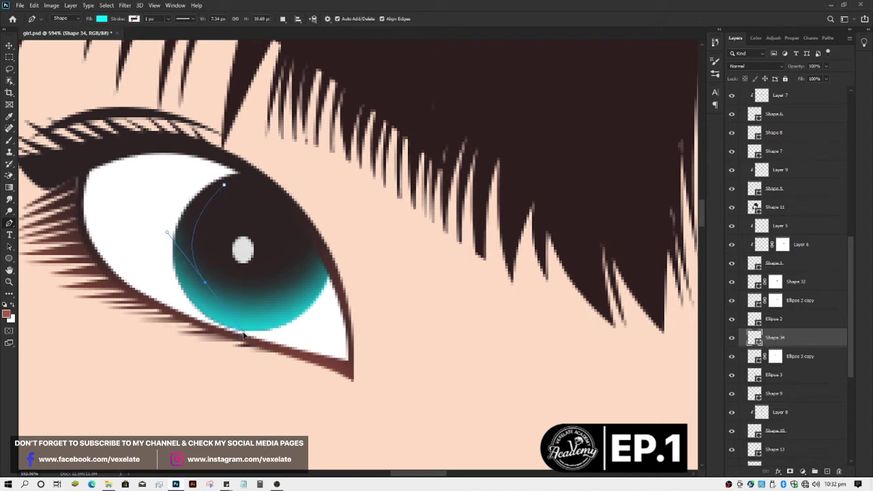
pyautogui.moveTo(318, 266); pyautogui.dragTo(346, 231)
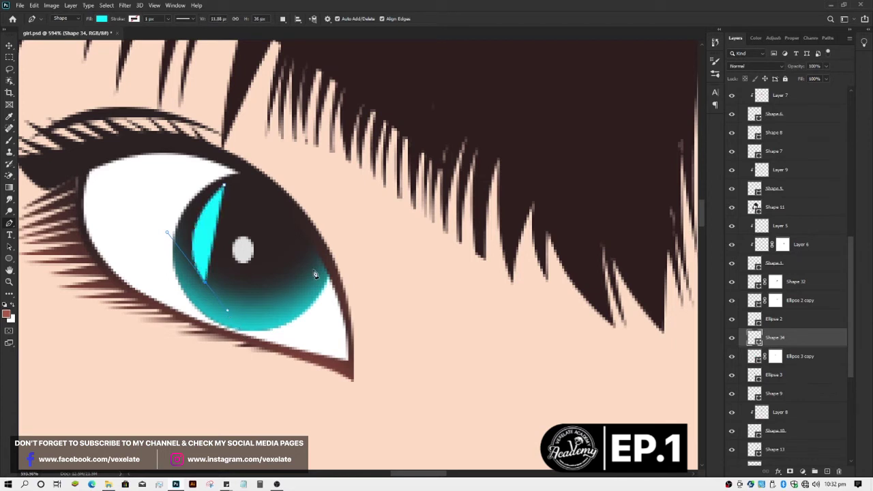
pyautogui.keyDown('alt'); pyautogui.click(319, 268); pyautogui.keyUp('alt')
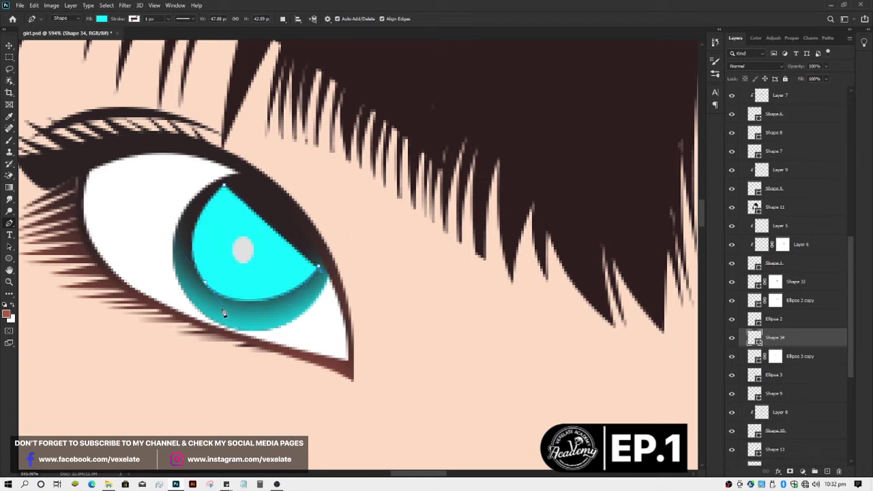
pyautogui.moveTo(221, 308)
pyautogui.mouseDown()
pyautogui.moveTo(155, 281)
pyautogui.moveTo(139, 294)
pyautogui.moveTo(170, 298)
pyautogui.mouseUp()
pyautogui.click(225, 188)
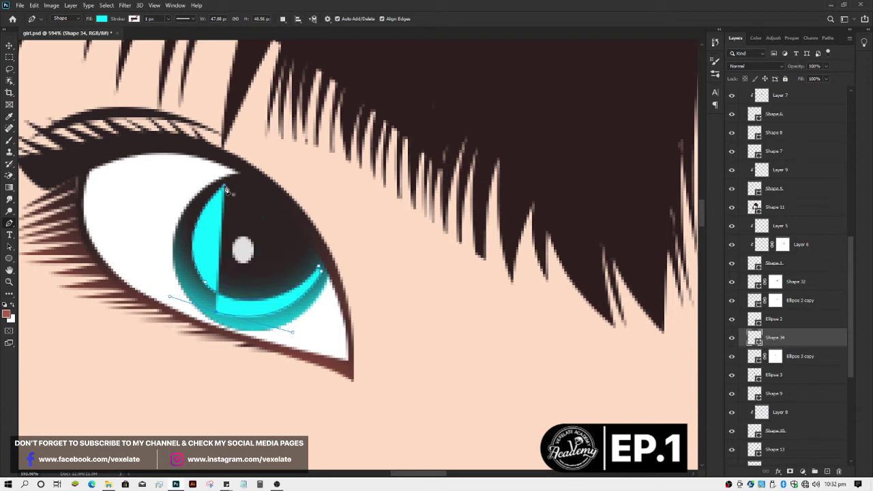
pyautogui.press('v')
pyautogui.click(354, 249)
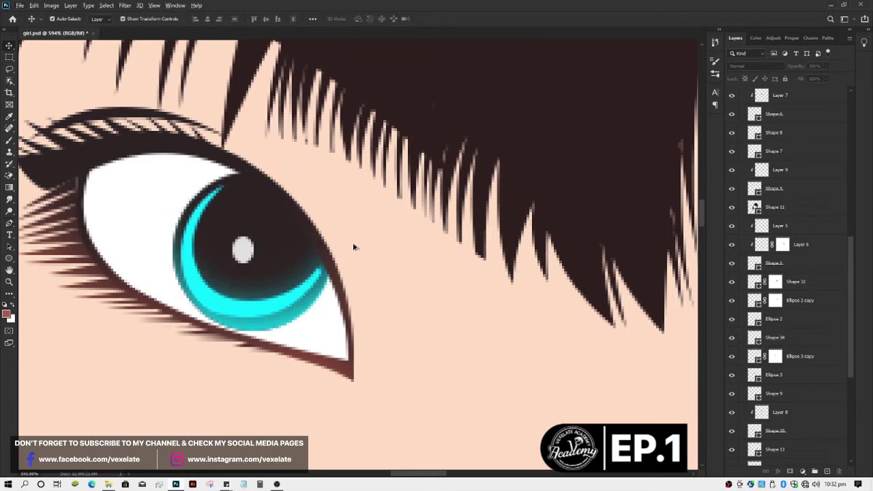
# Step: Delete the cyan crescent shape (Shape 34) from the left eye
pyautogui.scroll(-3, 347, 257)
pyautogui.click(288, 289)
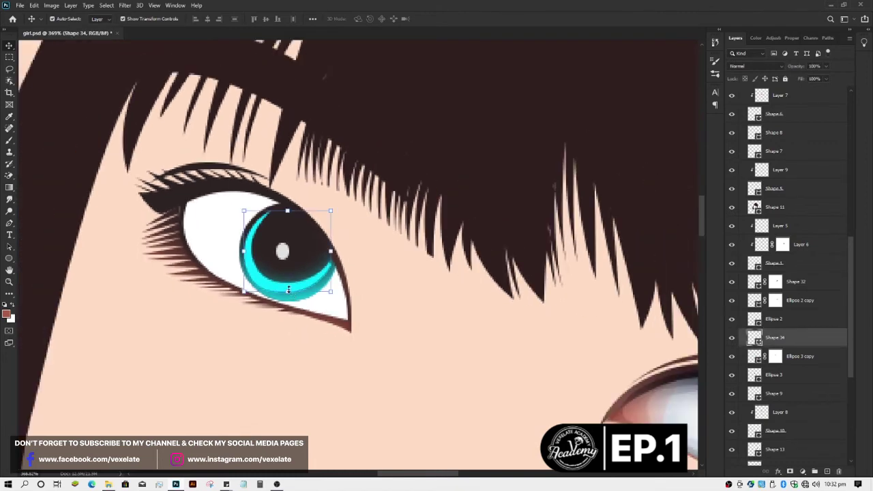
pyautogui.press('Down')
pyautogui.press('Down')
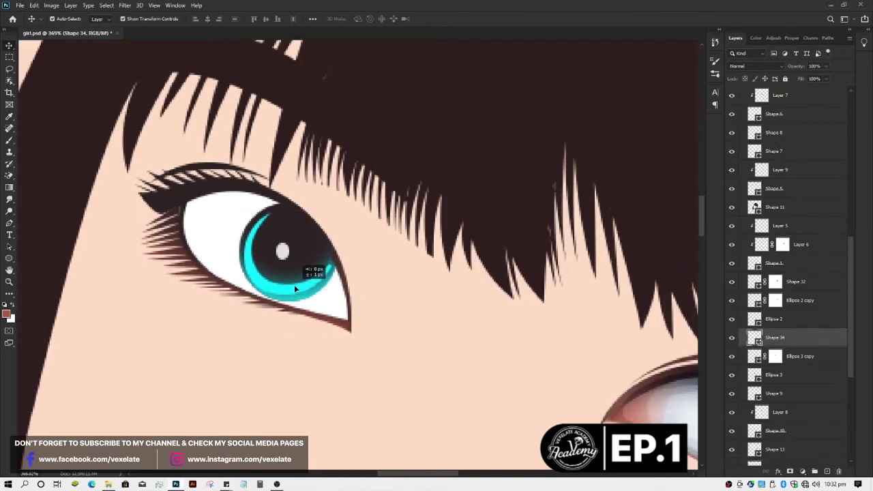
pyautogui.press('Down')
pyautogui.press('Delete')
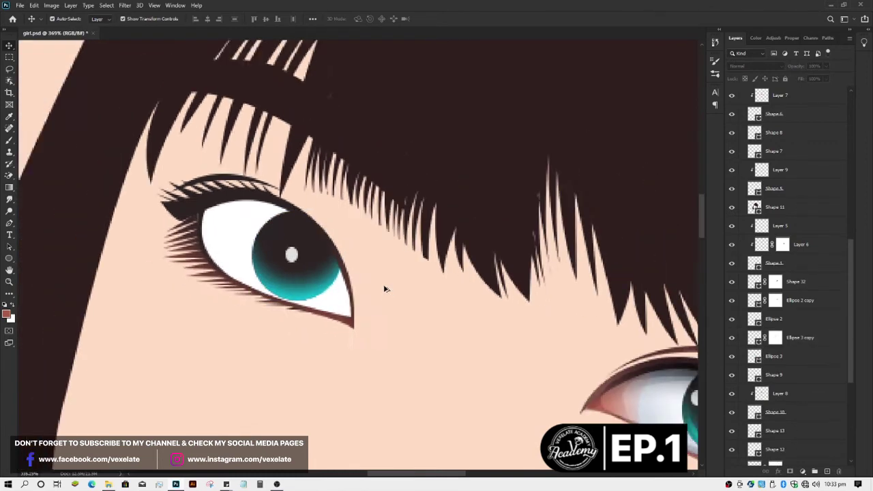
# Step: Target the mask of the left iris gradient layer (Ellipse 3 copy), briefly switching to the Brush
pyautogui.scroll(-3, 384, 286)
pyautogui.scroll(-2, 386, 291)
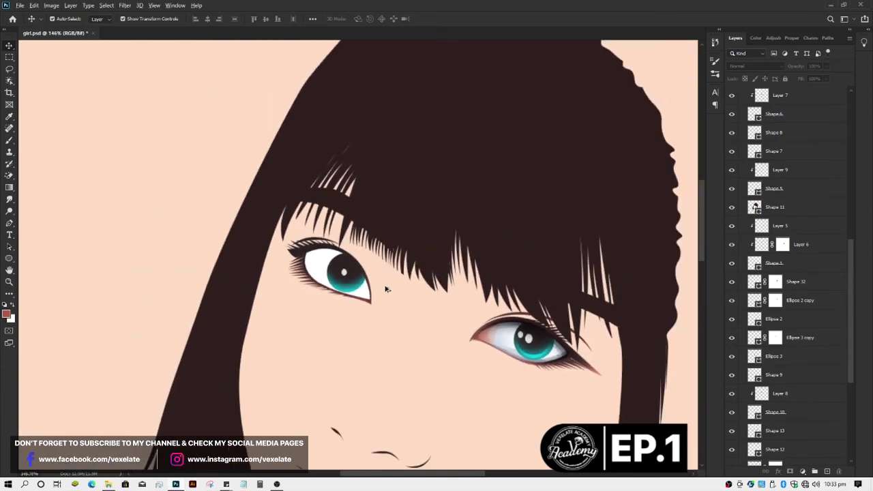
pyautogui.scroll(3, 399, 295)
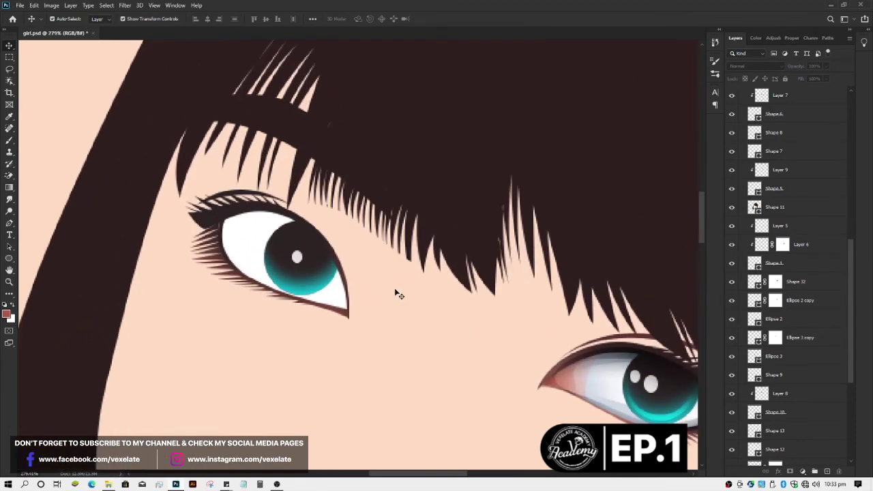
pyautogui.click(326, 287)
pyautogui.click(776, 339)
pyautogui.press('b')
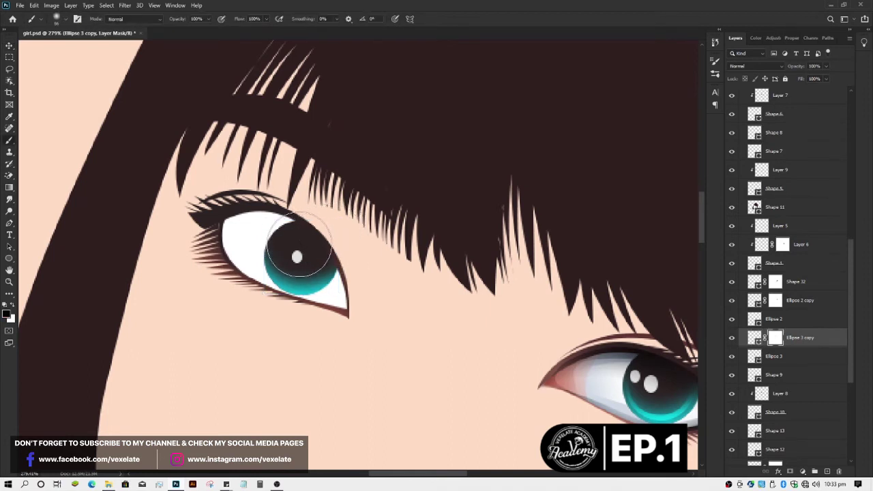
pyautogui.press('v')
pyautogui.scroll(-3, 399, 285)
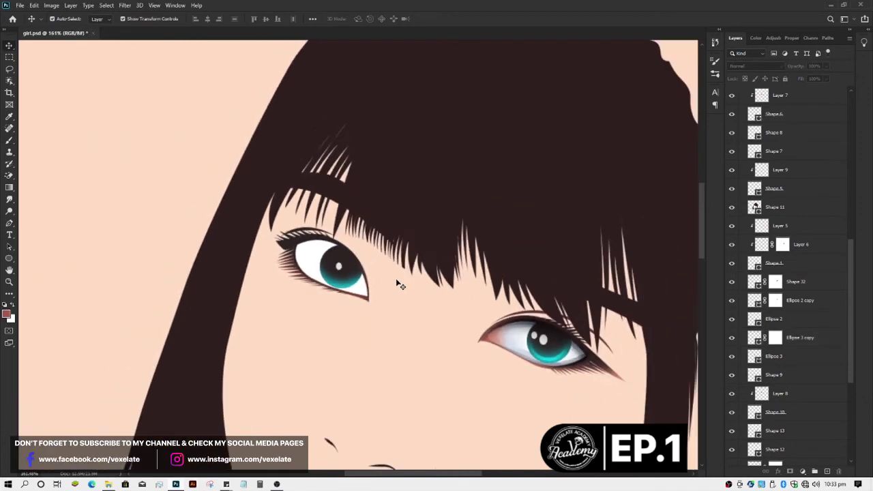
# Step: Copy the right eye's teal ring (Shape 32) onto the left iris, nudged and slightly scaled to fit
pyautogui.scroll(2, 515, 361)
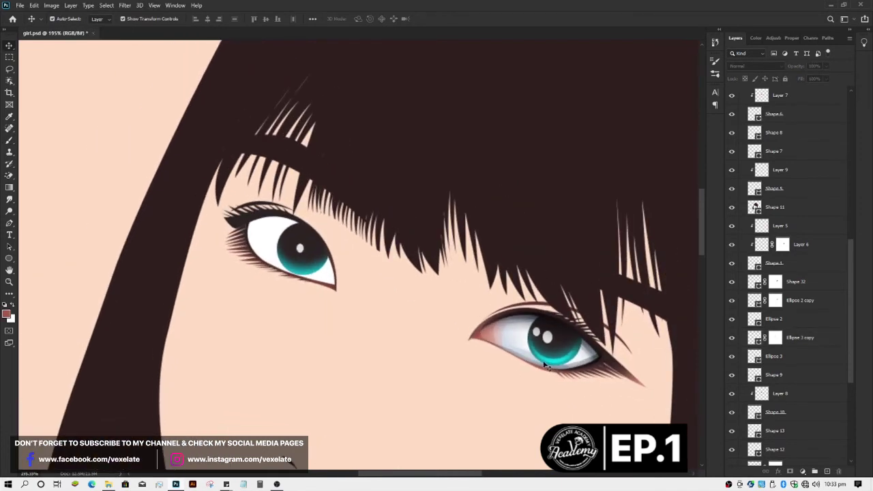
pyautogui.moveTo(511, 352); pyautogui.dragTo(303, 270)
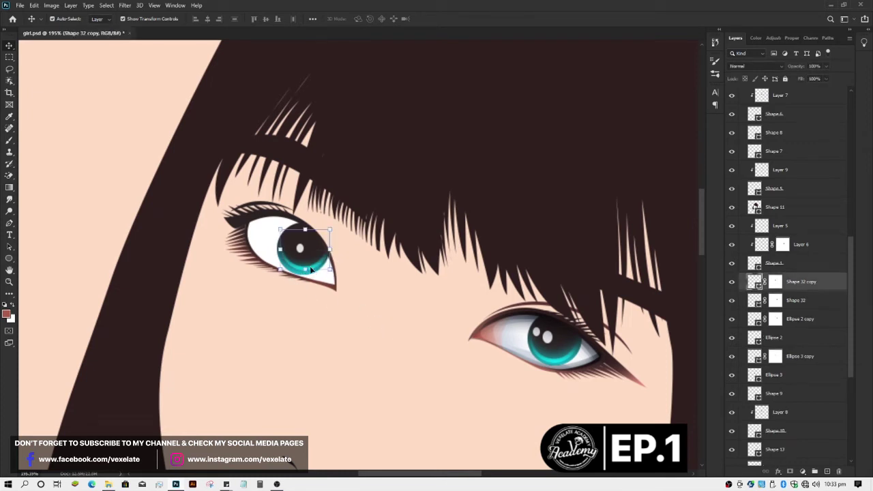
pyautogui.press('Left')
pyautogui.press('Left')
pyautogui.press('Down')
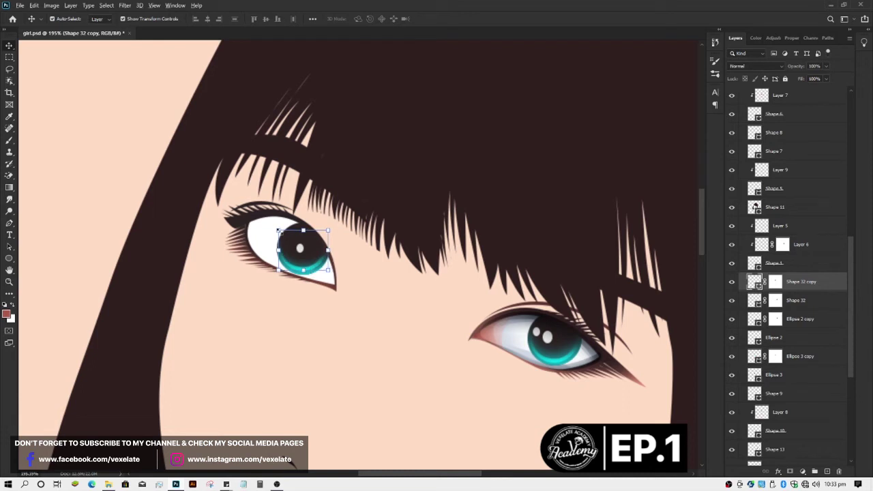
pyautogui.moveTo(279, 231); pyautogui.dragTo(279, 232)
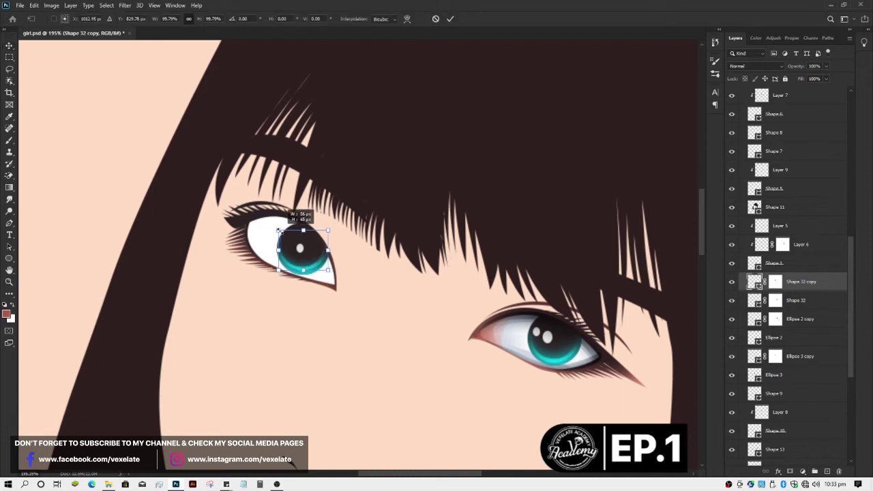
pyautogui.write('101')
pyautogui.press('Return')
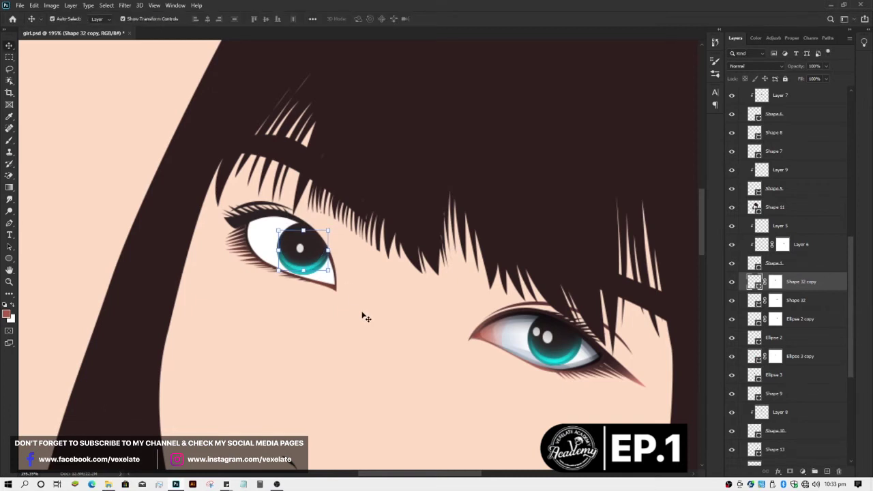
pyautogui.click(365, 315)
pyautogui.keyDown('alt'); pyautogui.scroll(-2, 367, 311); pyautogui.keyUp('alt')
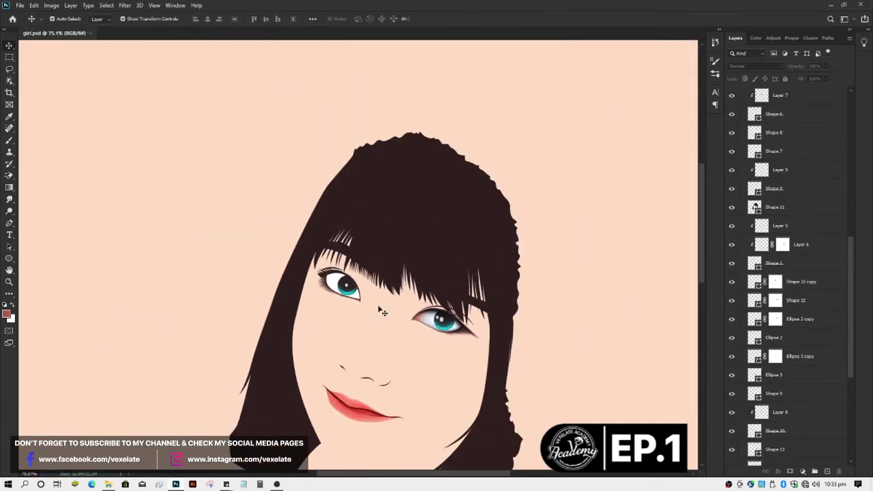
# Step: Add a new layer clipped to Ellipse 3 and paint it with teal sampled from the iris
pyautogui.keyDown('alt'); pyautogui.scroll(-3, 382, 311); pyautogui.keyUp('alt')
pyautogui.keyDown('alt'); pyautogui.scroll(1, 384, 312); pyautogui.keyUp('alt')
pyautogui.keyDown('alt'); pyautogui.scroll(2, 362, 300); pyautogui.keyUp('alt')
pyautogui.keyDown('alt'); pyautogui.scroll(2, 328, 280); pyautogui.keyUp('alt')
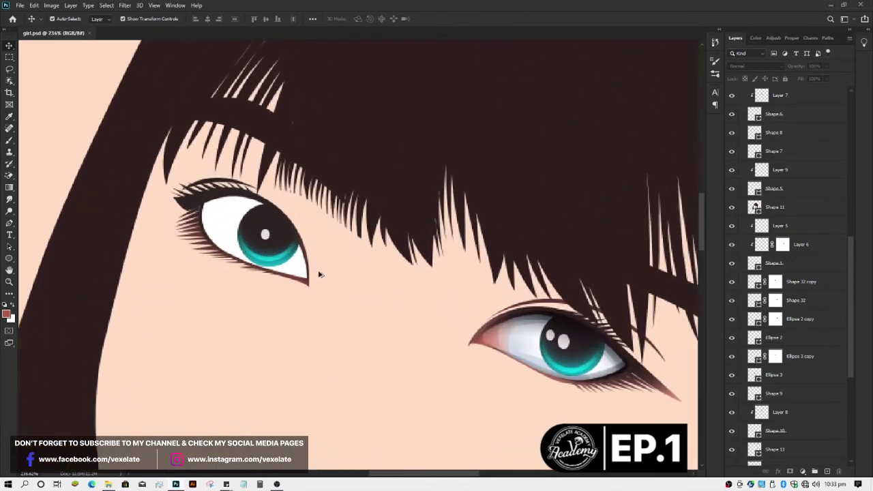
pyautogui.click(271, 224)
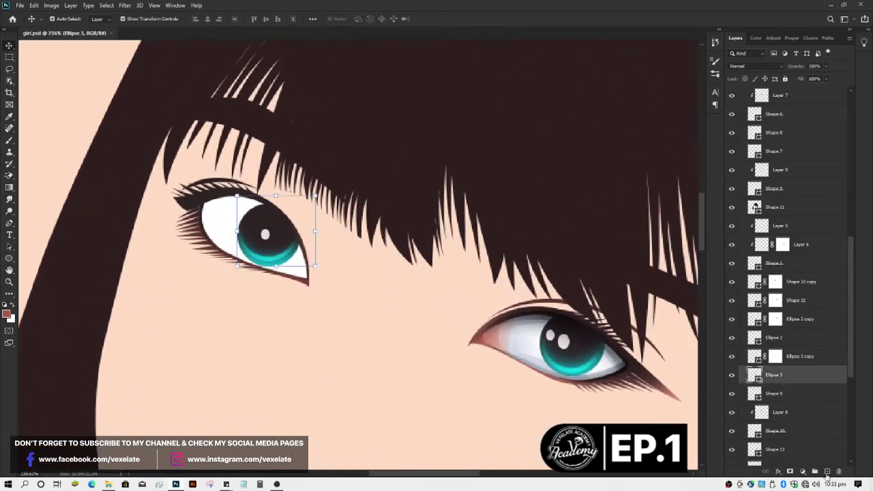
pyautogui.click(827, 472)
pyautogui.keyDown('alt'); pyautogui.click(765, 380); pyautogui.keyUp('alt')
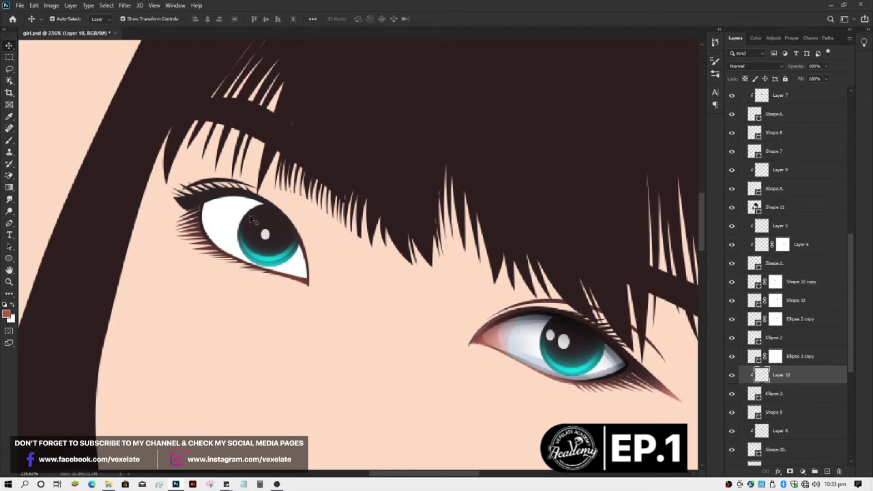
pyautogui.press('b')
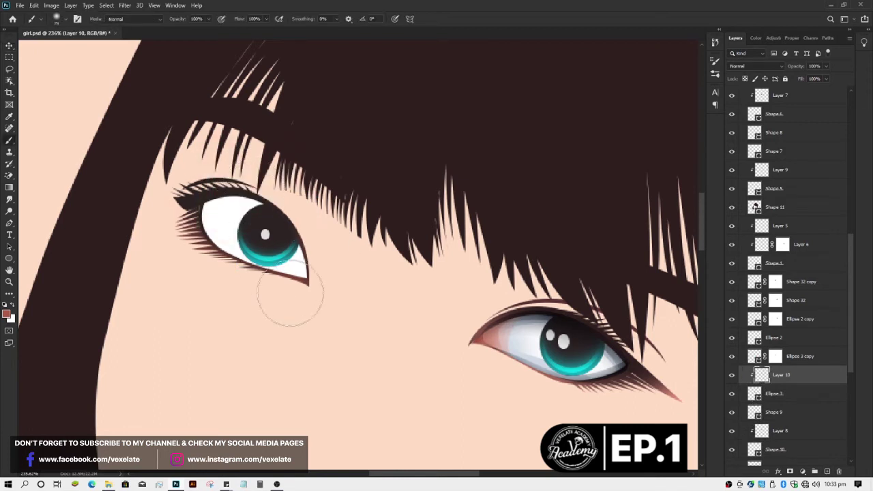
pyautogui.keyDown('alt'); pyautogui.click(279, 256); pyautogui.keyUp('alt')
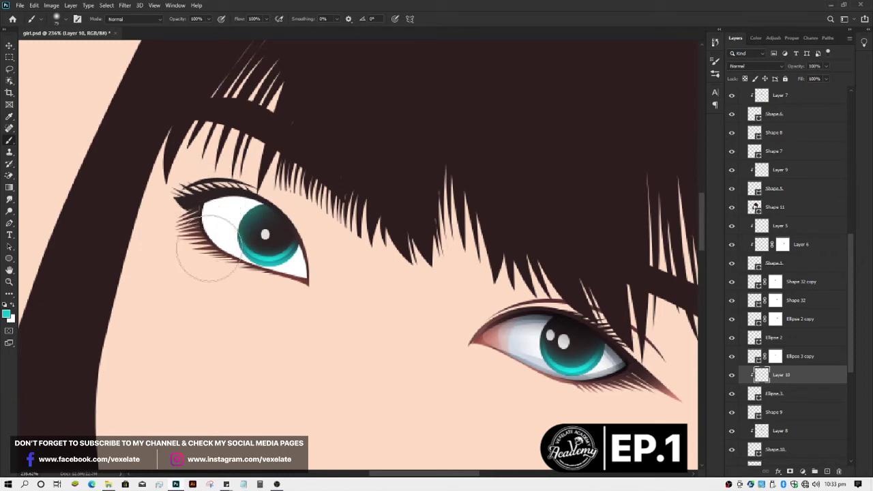
pyautogui.press('v')
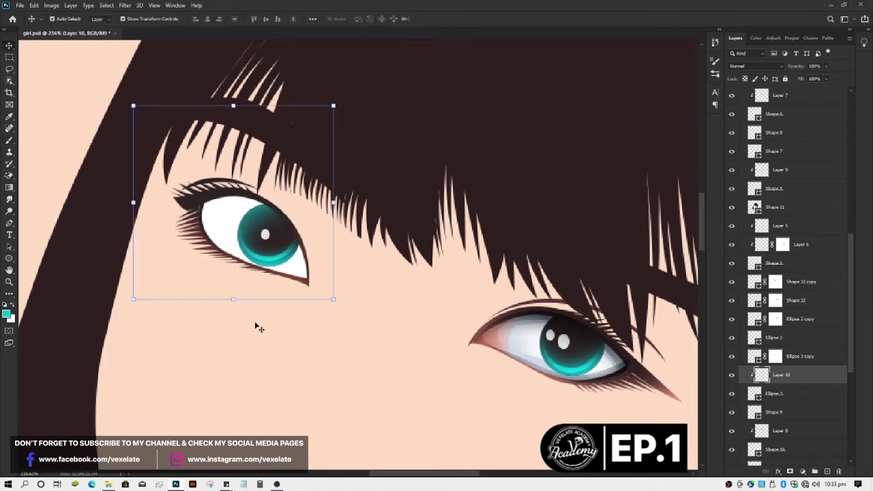
pyautogui.click(259, 326)
# Step: Mask the teal paint layer and brush black along the iris bottom to blend it
pyautogui.scroll(-3, 263, 326)
pyautogui.scroll(-2, 265, 324)
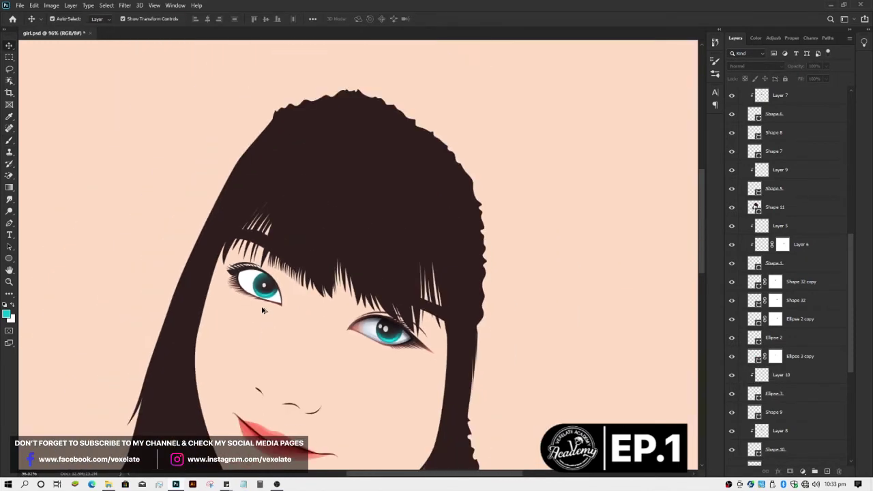
pyautogui.scroll(3, 263, 266)
pyautogui.scroll(2, 263, 259)
pyautogui.click(263, 247)
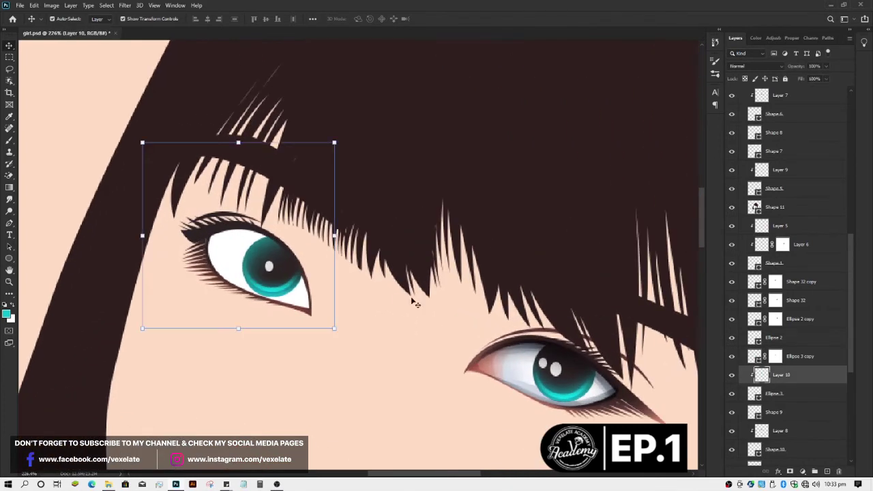
pyautogui.click(790, 472)
pyautogui.press('d')
pyautogui.press('b')
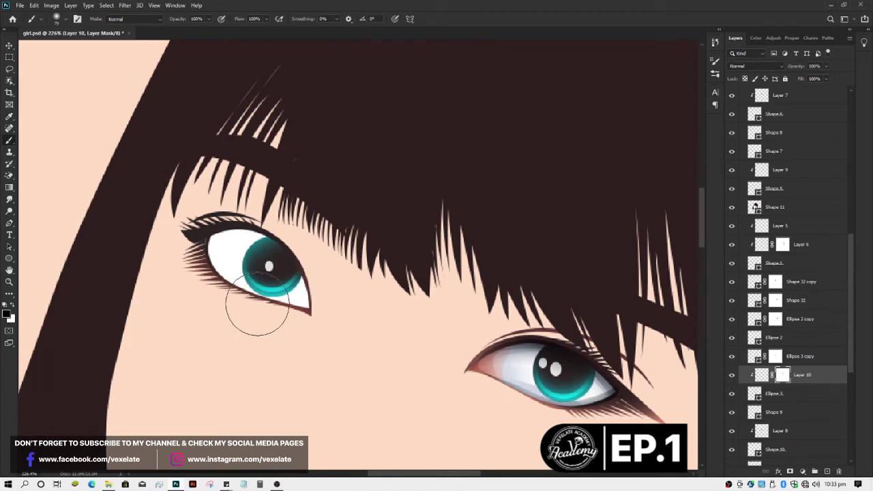
pyautogui.moveTo(244, 302); pyautogui.dragTo(305, 272)
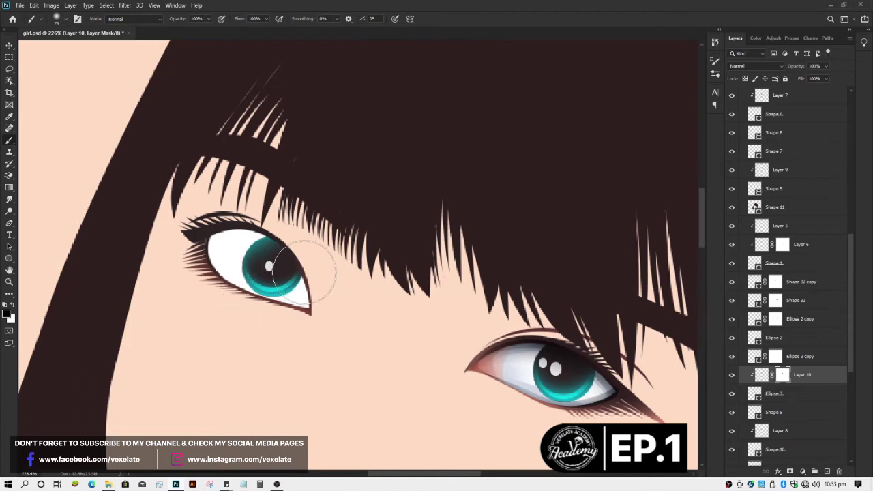
pyautogui.press('v')
pyautogui.click(341, 363)
# Step: Save the portrait file with Ctrl+S
pyautogui.scroll(-2, 341, 363)
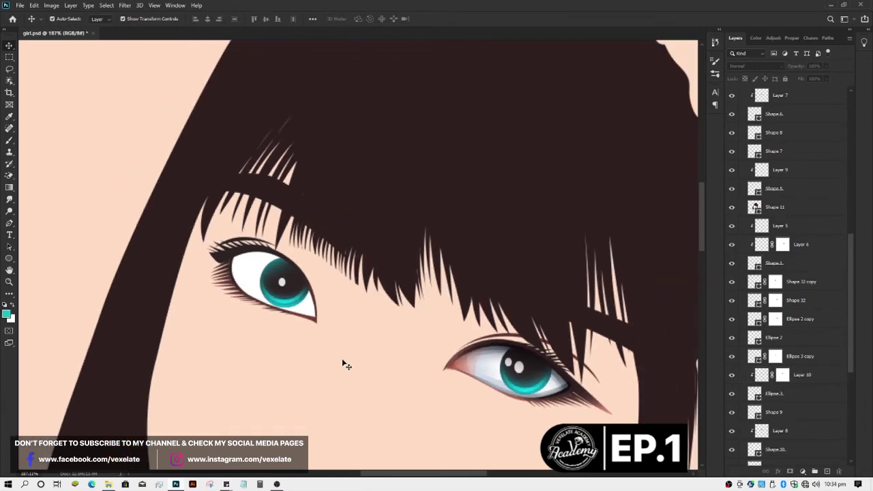
pyautogui.hotkey('ctrl', 's')
pyautogui.scroll(1, 345, 364)
pyautogui.scroll(1, 345, 364)
pyautogui.scroll(-2, 344, 364)
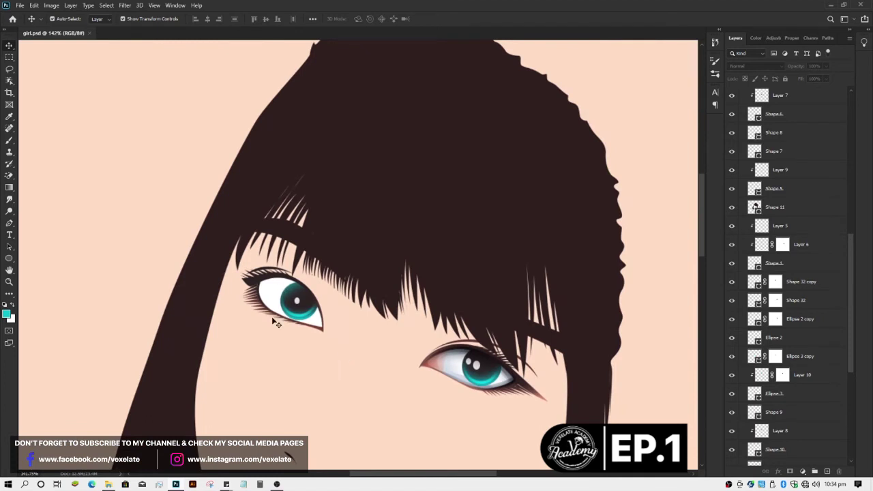
pyautogui.scroll(1, 348, 402)
pyautogui.scroll(-1, 354, 409)
pyautogui.scroll(1, 355, 410)
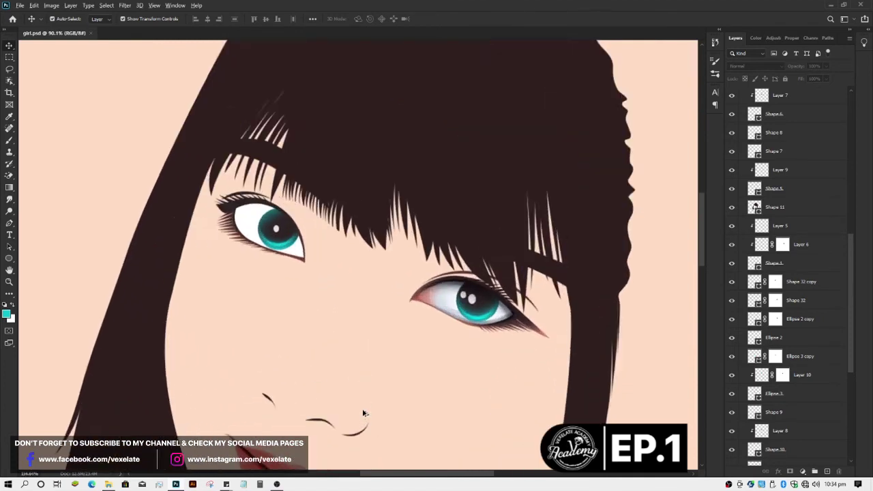
pyautogui.scroll(1, 362, 433)
# Step: Recolour the small lip stroke on the lower face to a deeper red-brown
pyautogui.click(362, 440)
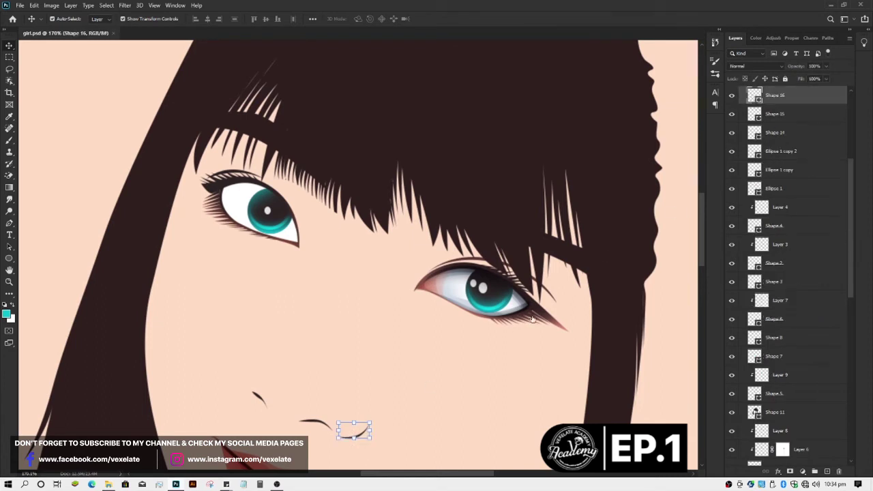
pyautogui.click(426, 284)
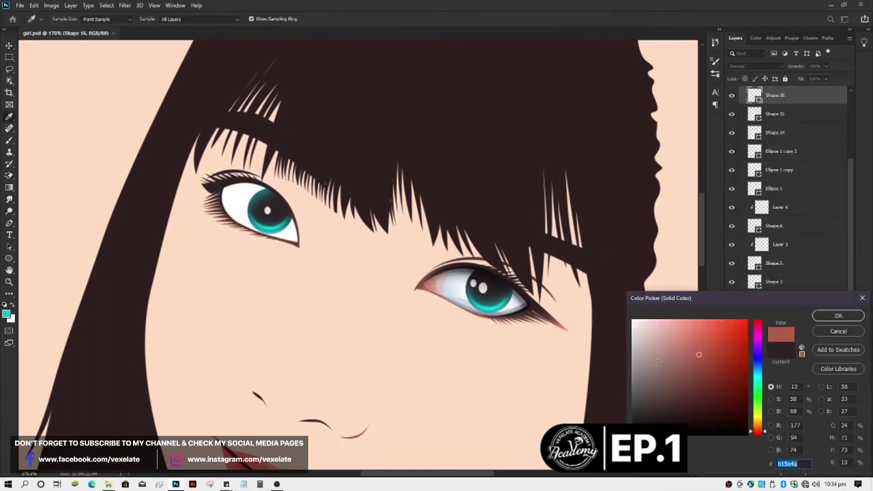
pyautogui.moveTo(714, 355); pyautogui.dragTo(707, 349)
pyautogui.press('Return')
pyautogui.press('v')
# Step: Recolour the upper lip line to a dark brown
pyautogui.click(314, 425)
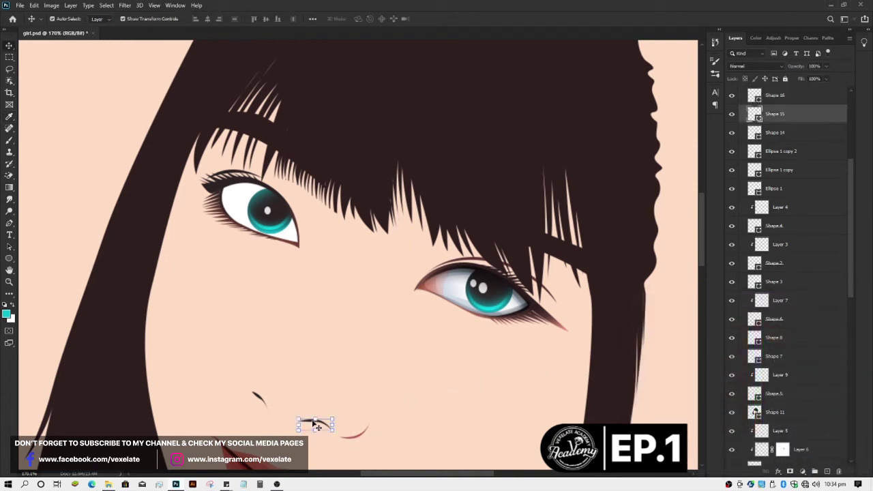
pyautogui.doubleClick(754, 113)
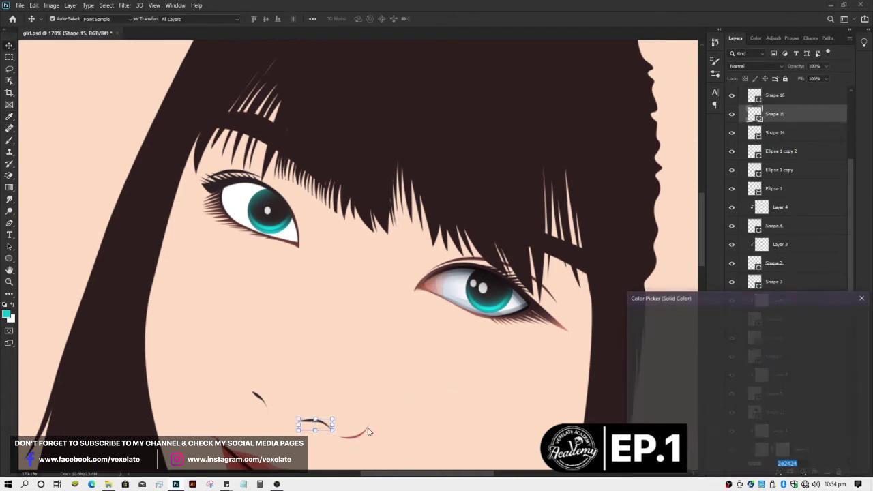
pyautogui.click(359, 432)
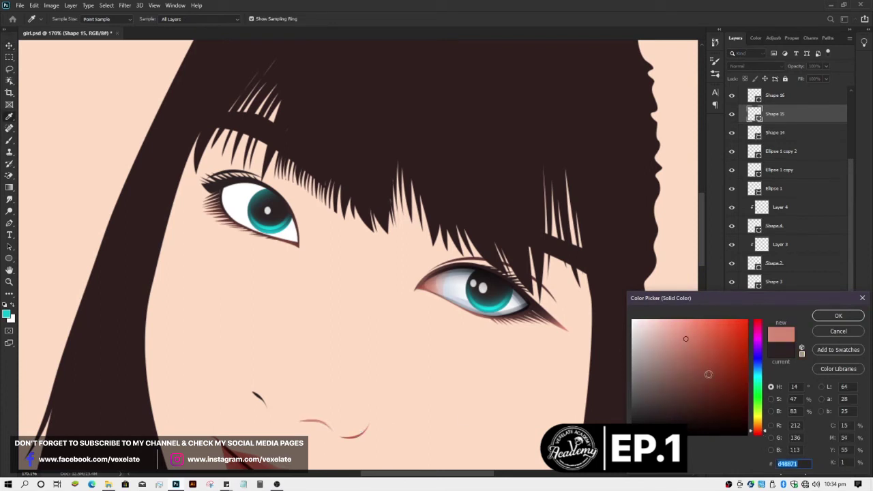
pyautogui.click(710, 388)
pyautogui.click(762, 432)
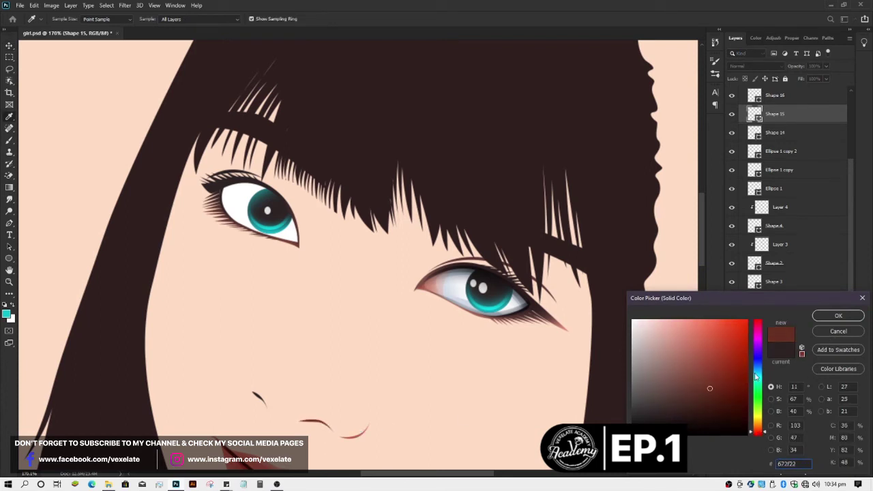
pyautogui.click(839, 316)
pyautogui.press('v')
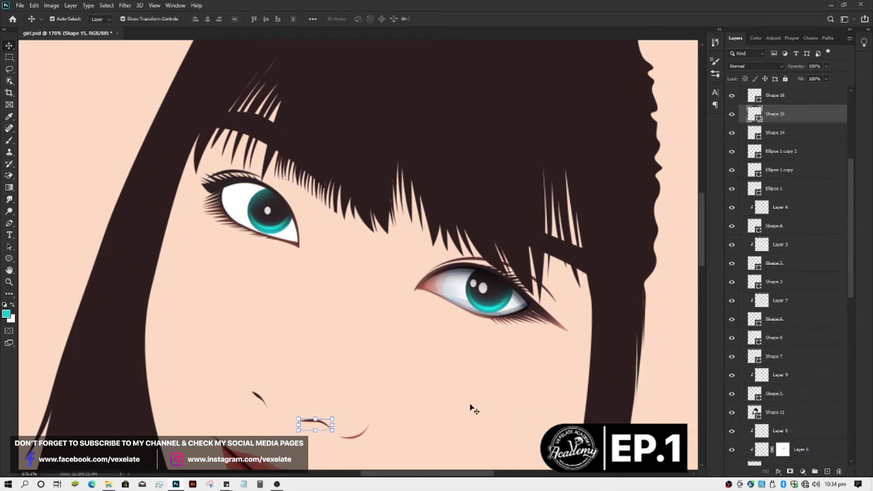
pyautogui.click(474, 409)
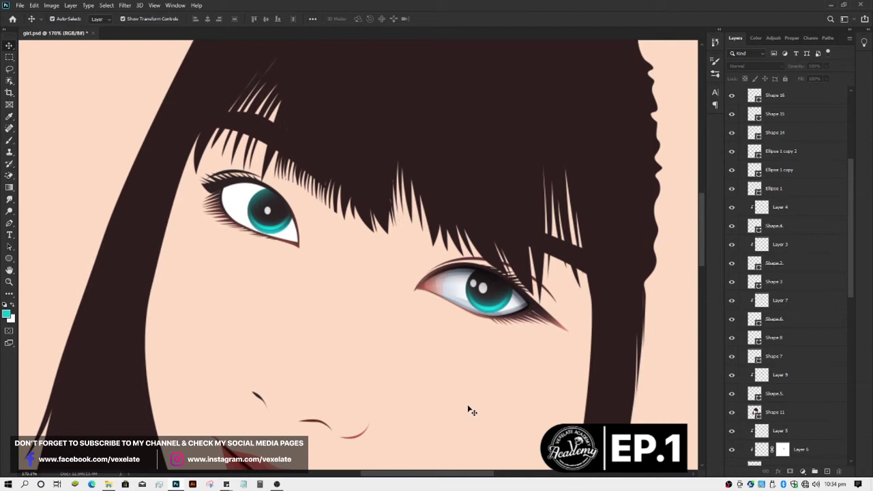
# Step: Recolour the nose stroke with the red lip colour
pyautogui.click(258, 397)
pyautogui.doubleClick(260, 398)
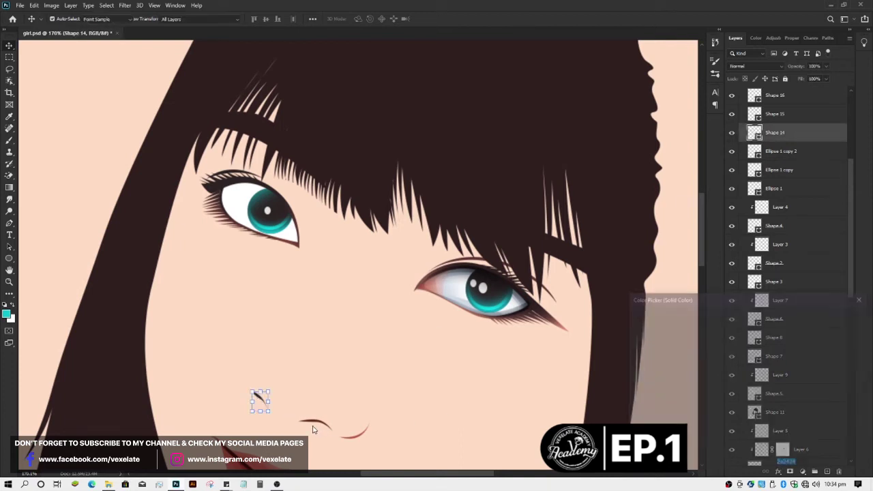
pyautogui.click(365, 432)
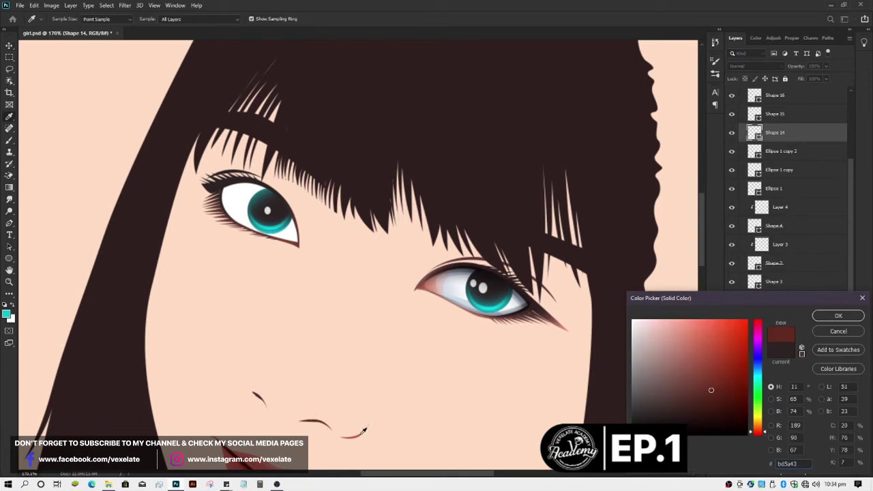
pyautogui.press('Return')
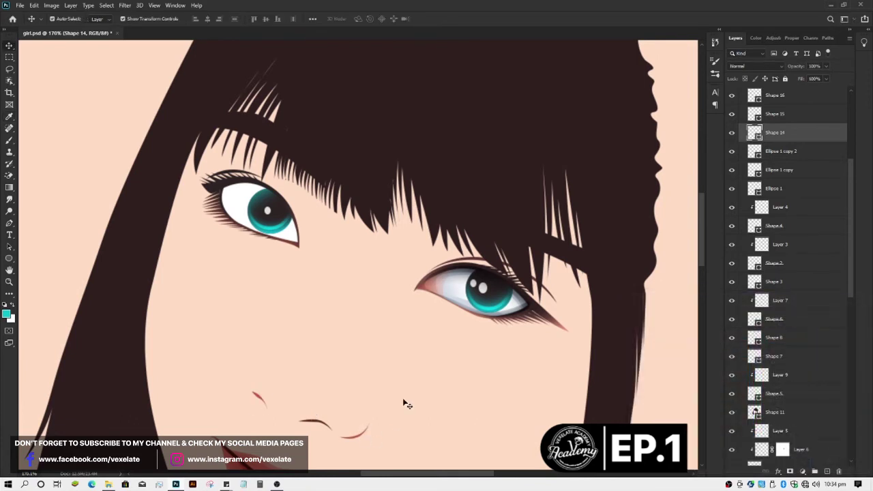
# Step: Show the reference photo (Layer 0) over the illustration
pyautogui.scroll(-2, 402, 398)
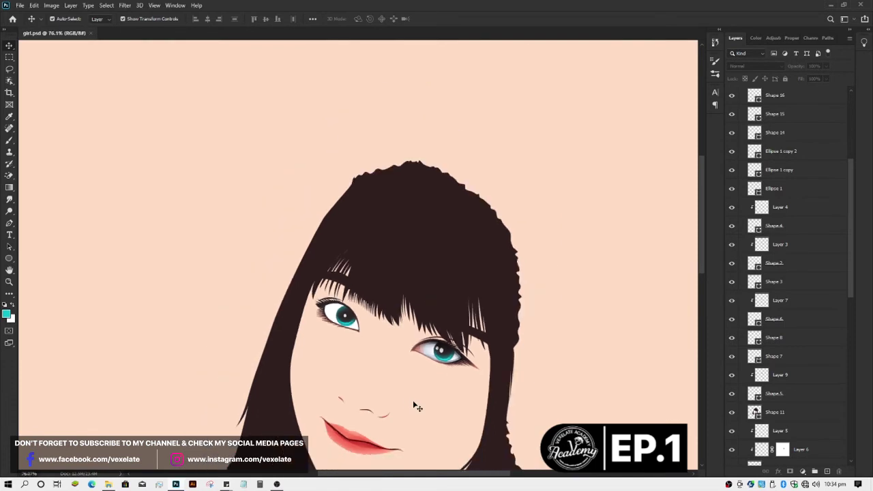
pyautogui.scroll(-2, 401, 396)
pyautogui.scroll(1, 402, 394)
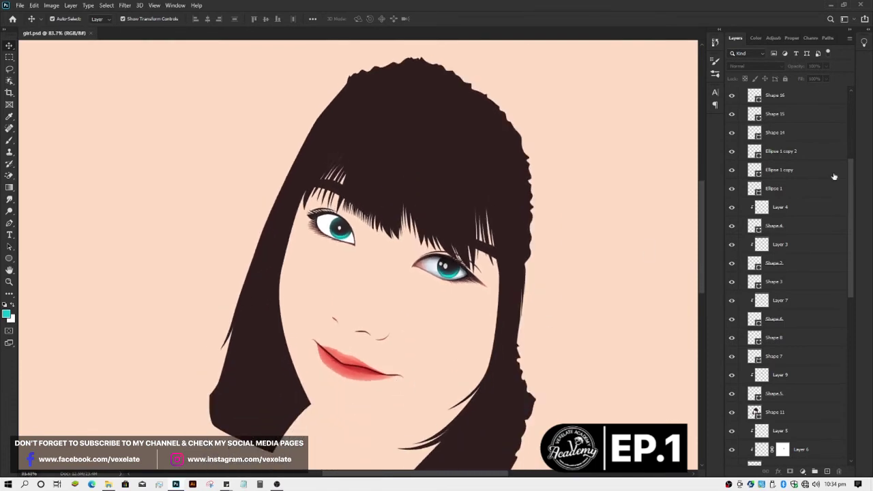
pyautogui.scroll(3, 797, 170)
pyautogui.scroll(2, 797, 117)
pyautogui.click(733, 95)
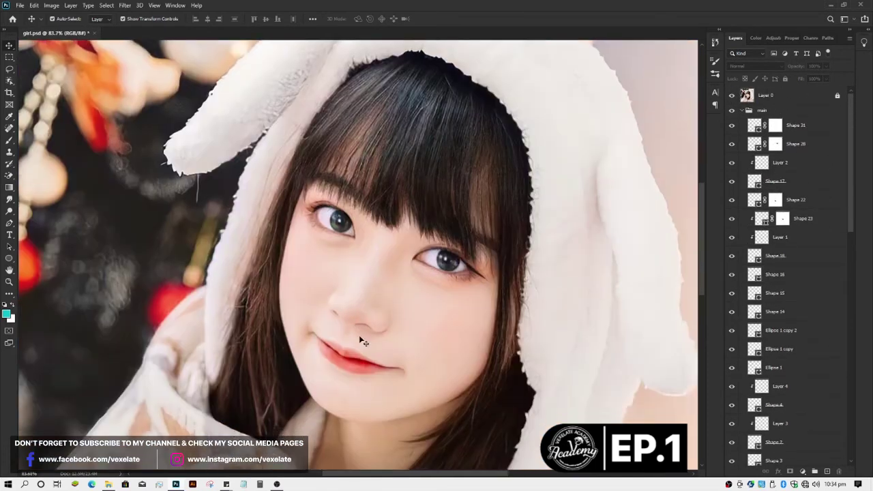
pyautogui.scroll(1, 382, 345)
pyautogui.scroll(2, 437, 353)
pyautogui.scroll(3, 441, 354)
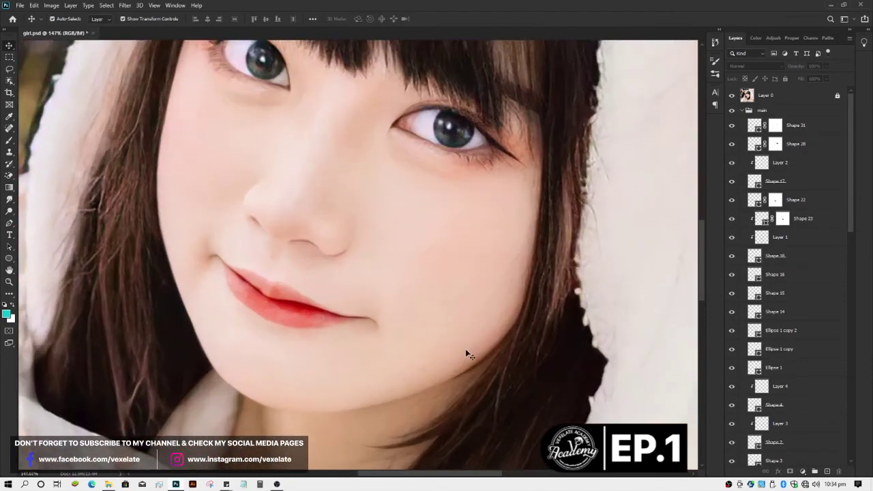
# Step: Begin a Pen shape at the right cheek and curve it down along the jaw
pyautogui.press('p')
pyautogui.scroll(2, 481, 334)
pyautogui.scroll(1, 491, 328)
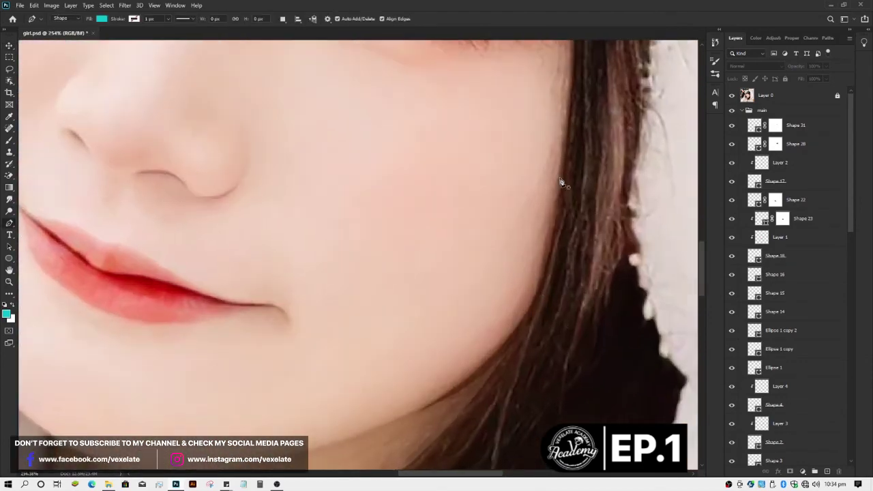
pyautogui.click(579, 141)
pyautogui.scroll(-1, 517, 295)
pyautogui.moveTo(489, 319); pyautogui.dragTo(402, 384)
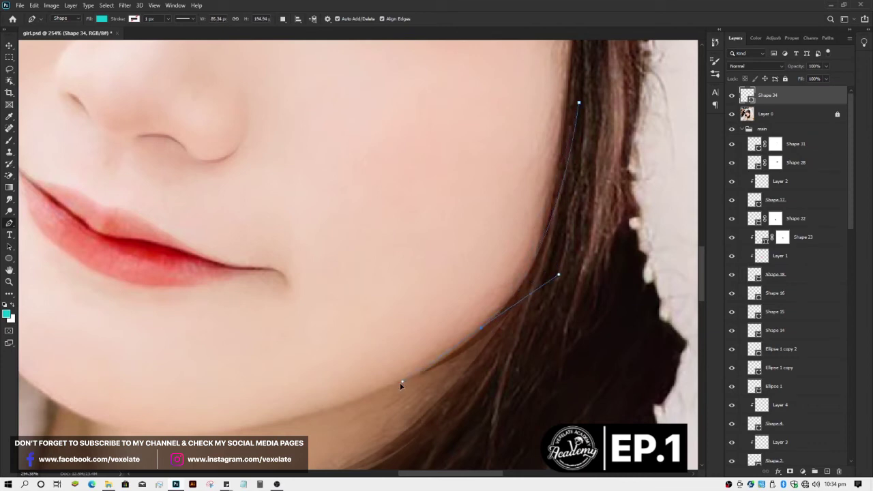
pyautogui.moveTo(217, 429); pyautogui.dragTo(132, 434)
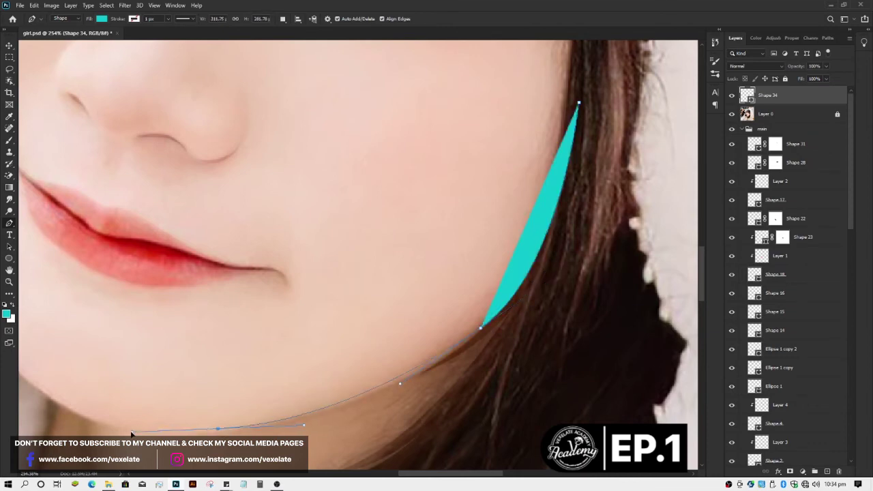
pyautogui.hotkey('ctrl', 'z')
# Step: Continue the outline around the chin and up the left jaw, then send Shape 34 to the bottom
pyautogui.moveTo(473, 337)
pyautogui.mouseDown()
pyautogui.moveTo(375, 385)
pyautogui.moveTo(424, 374)
pyautogui.mouseUp()
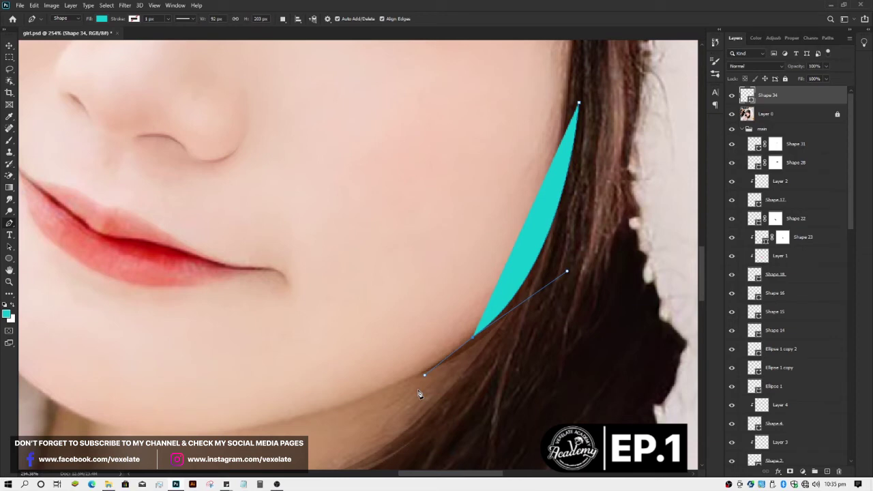
pyautogui.moveTo(239, 427); pyautogui.dragTo(168, 435)
pyautogui.moveTo(423, 474); pyautogui.dragTo(385, 481)
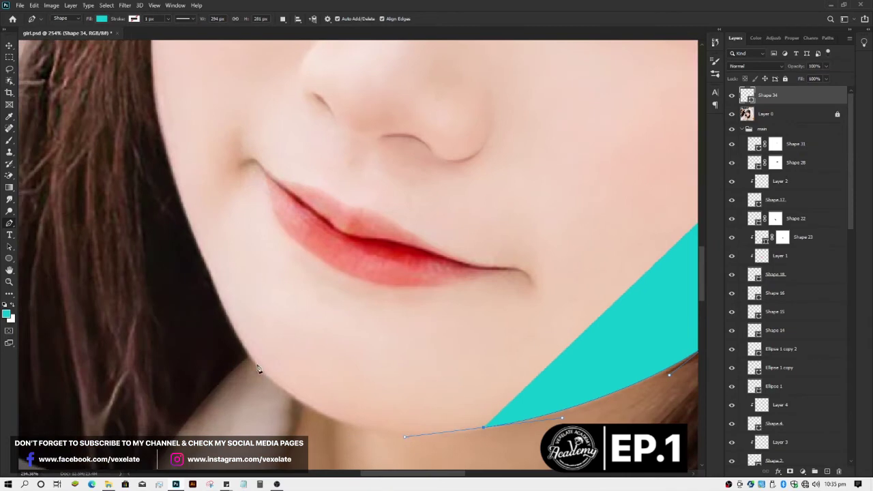
pyautogui.moveTo(257, 364)
pyautogui.mouseDown()
pyautogui.moveTo(207, 300)
pyautogui.moveTo(227, 325)
pyautogui.mouseUp()
pyautogui.moveTo(192, 230); pyautogui.dragTo(202, 235)
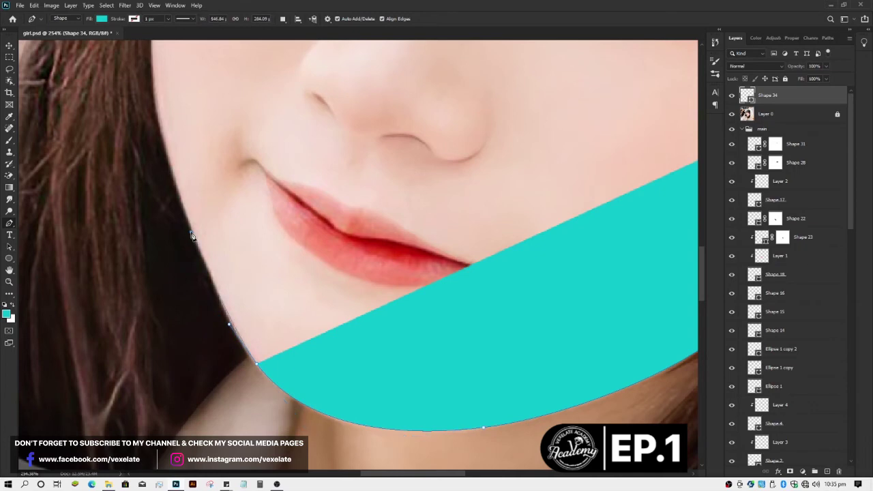
pyautogui.hotkey('ctrl', 'shift', '[')
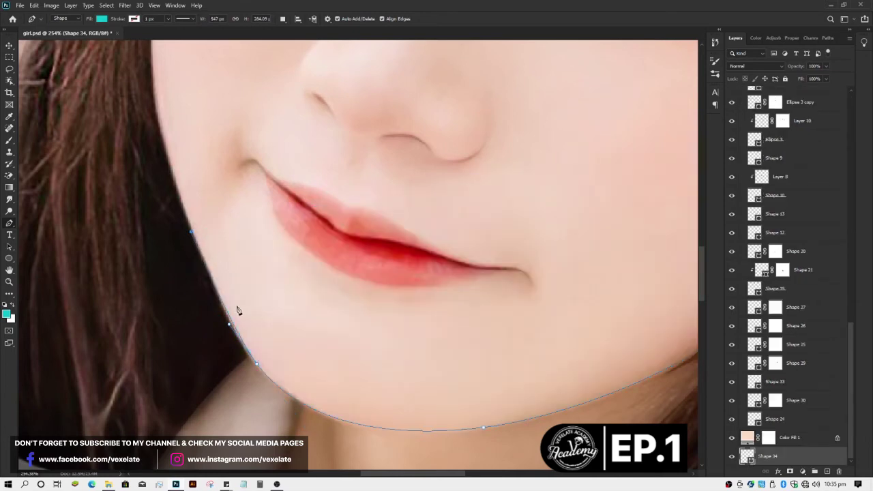
# Step: Delete the stray left-jaw anchor and add a chin anchor, dragging it to round the curve
pyautogui.scroll(-3, 253, 360)
pyautogui.scroll(2, 250, 365)
pyautogui.scroll(4, 249, 365)
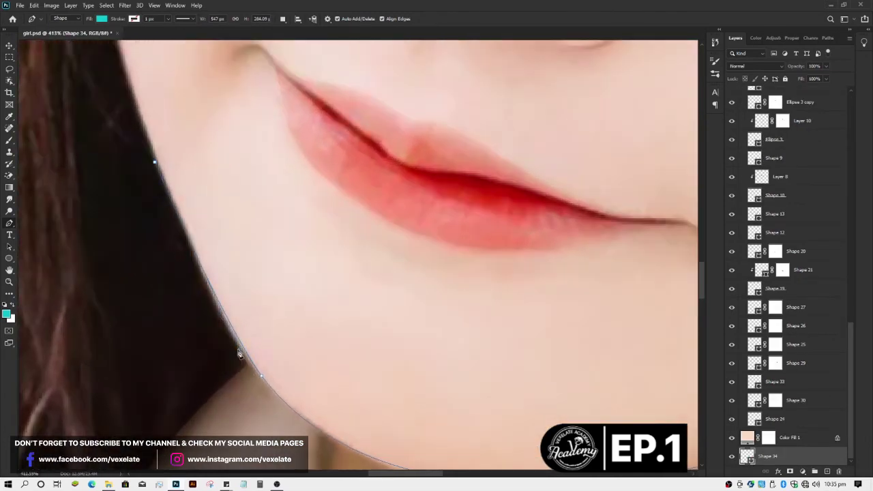
pyautogui.scroll(-1, 239, 351)
pyautogui.click(185, 226)
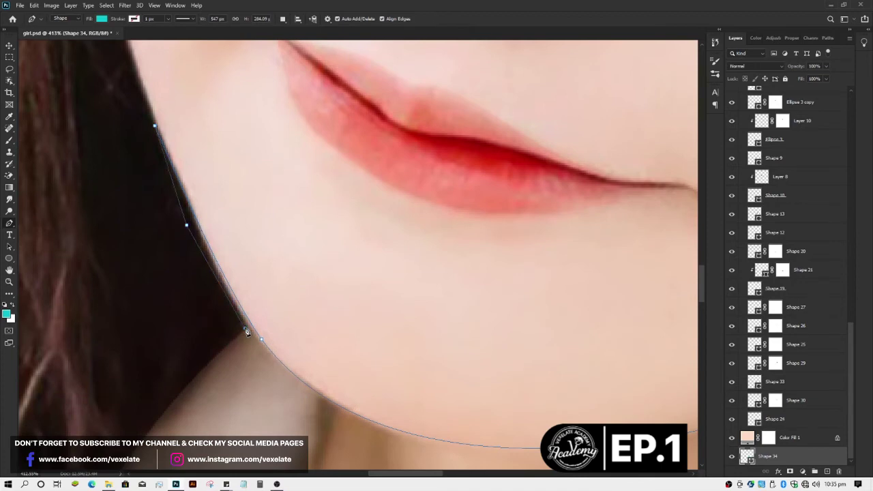
pyautogui.scroll(-4, 247, 333)
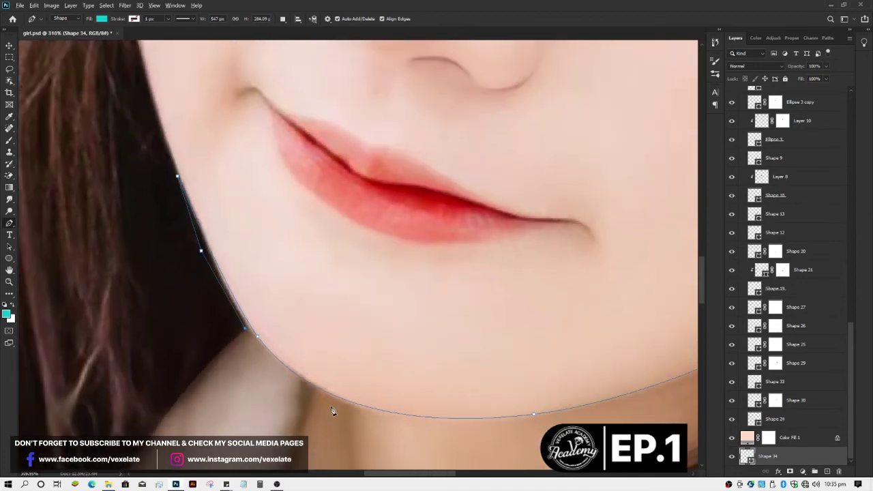
pyautogui.scroll(4, 332, 411)
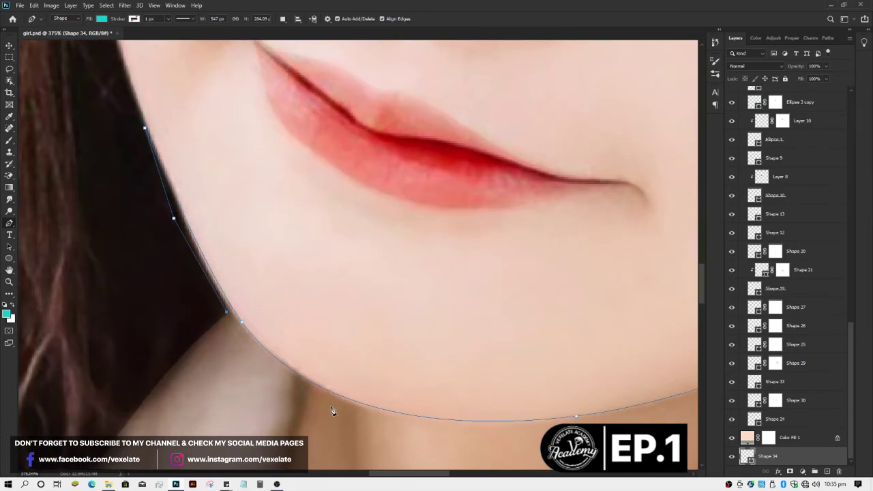
pyautogui.click(350, 407)
pyautogui.moveTo(396, 420); pyautogui.dragTo(423, 430)
pyautogui.moveTo(353, 410); pyautogui.dragTo(431, 430)
pyautogui.moveTo(409, 476); pyautogui.dragTo(428, 448)
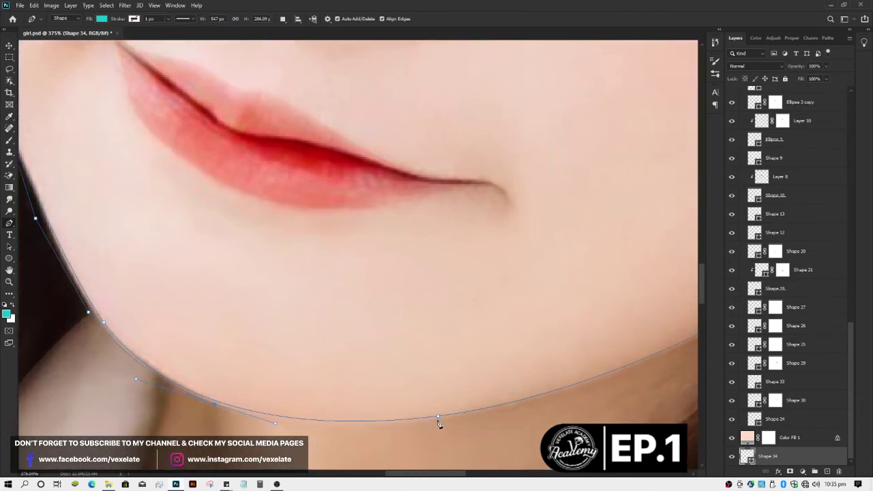
# Step: Reshape the curve up the right jaw and close the outline at its starting point
pyautogui.moveTo(438, 417); pyautogui.dragTo(539, 408)
pyautogui.moveTo(432, 473); pyautogui.dragTo(458, 473)
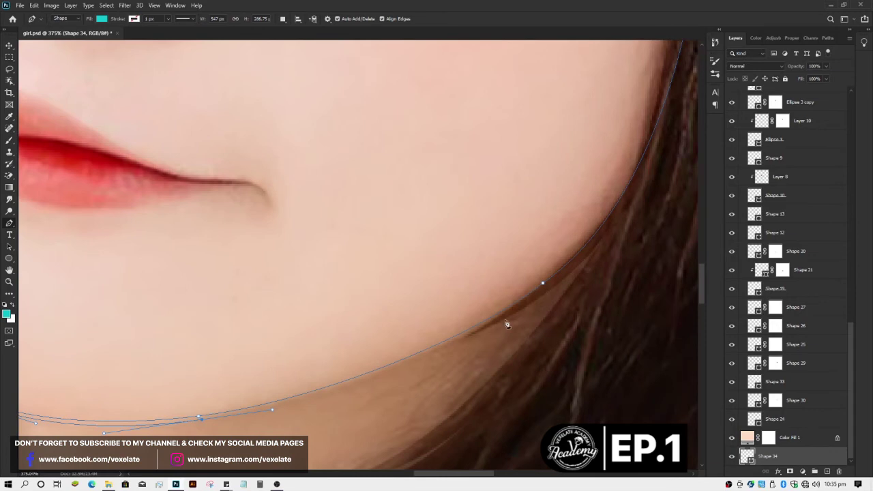
pyautogui.moveTo(505, 318); pyautogui.dragTo(604, 261)
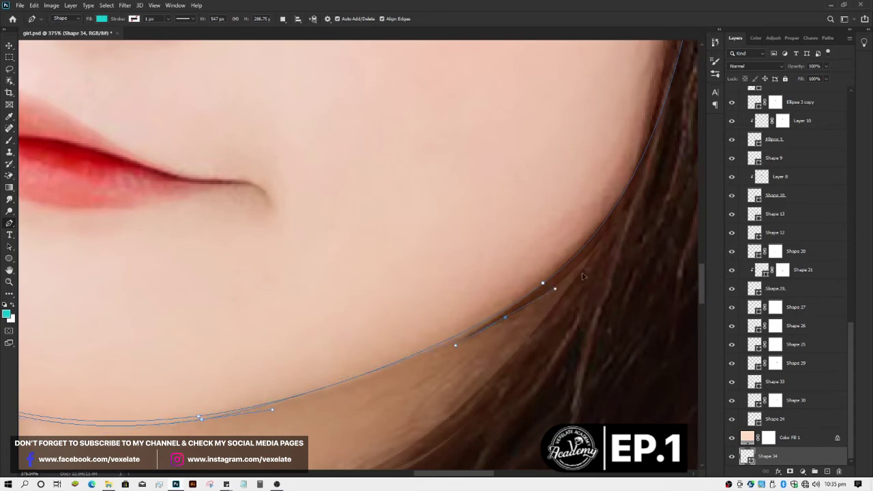
pyautogui.click(642, 176)
pyautogui.scroll(-5, 645, 179)
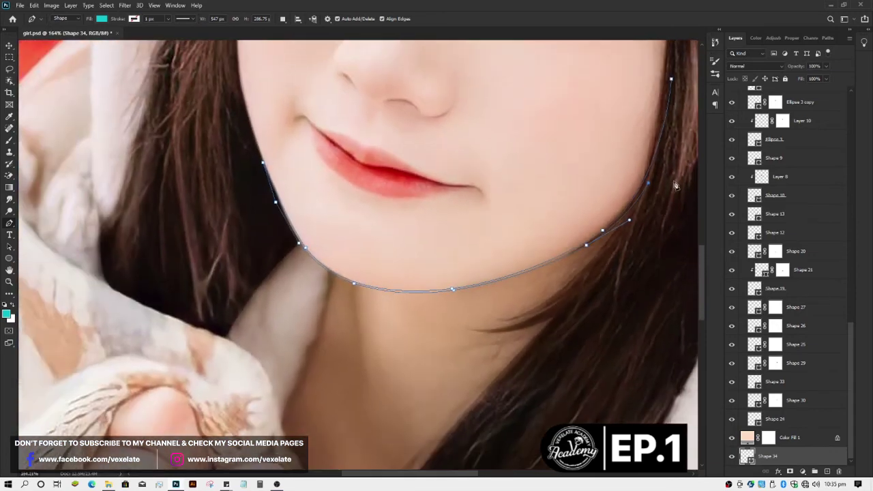
pyautogui.scroll(2, 676, 186)
pyautogui.click(671, 124)
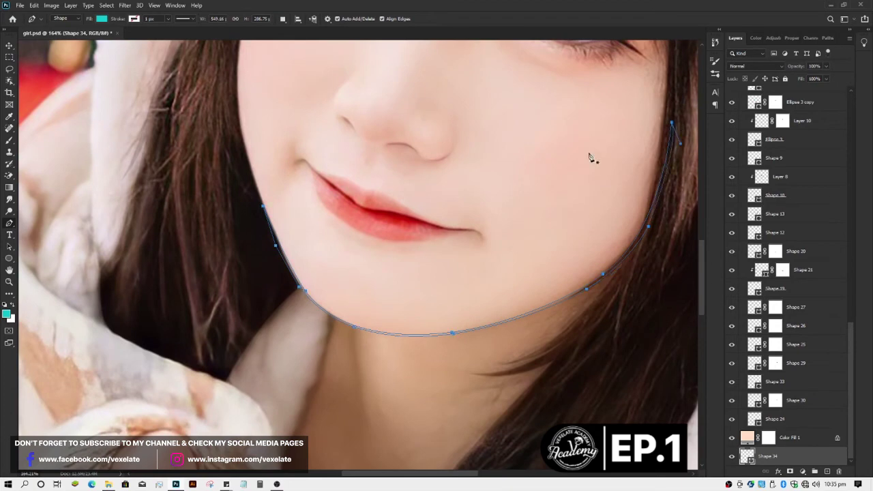
pyautogui.press('v')
pyautogui.click(535, 197)
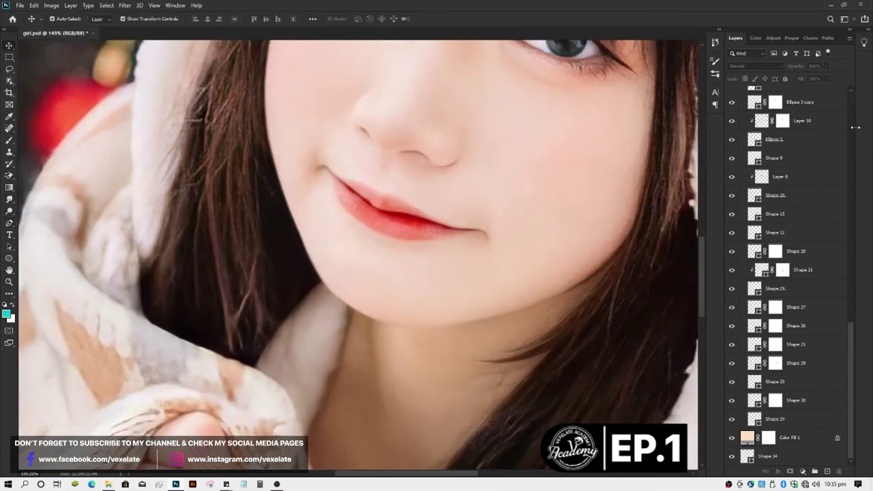
# Step: Hide the reference photo Layer 0 and move Shape 34 above Color Fill 1
pyautogui.rightClick(855, 114)
pyautogui.rightClick(850, 192)
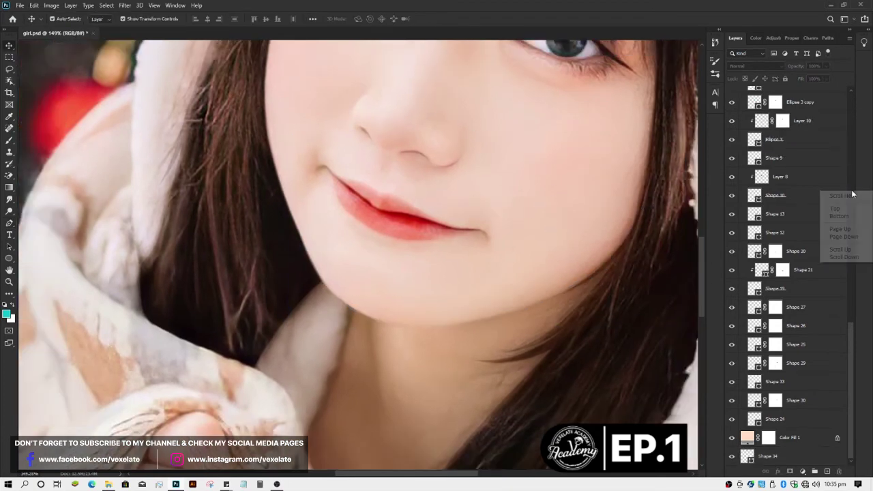
pyautogui.click(844, 209)
pyautogui.click(732, 95)
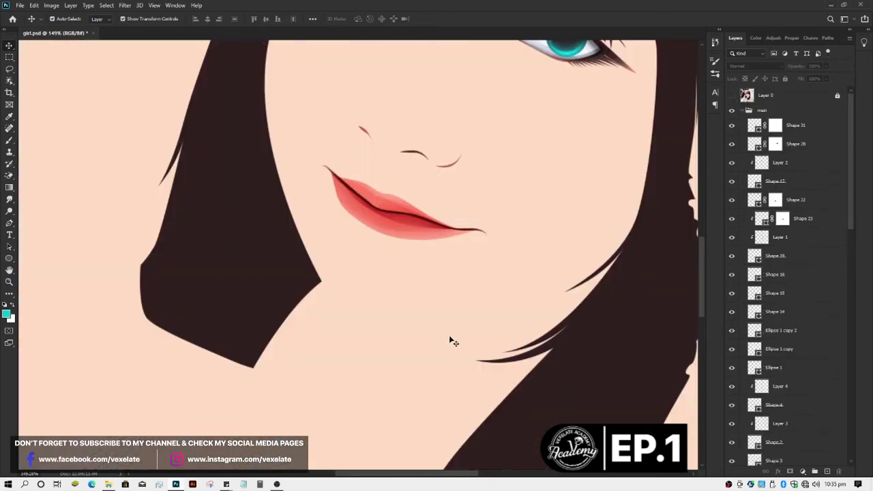
pyautogui.click(453, 330)
pyautogui.scroll(-2, 455, 331)
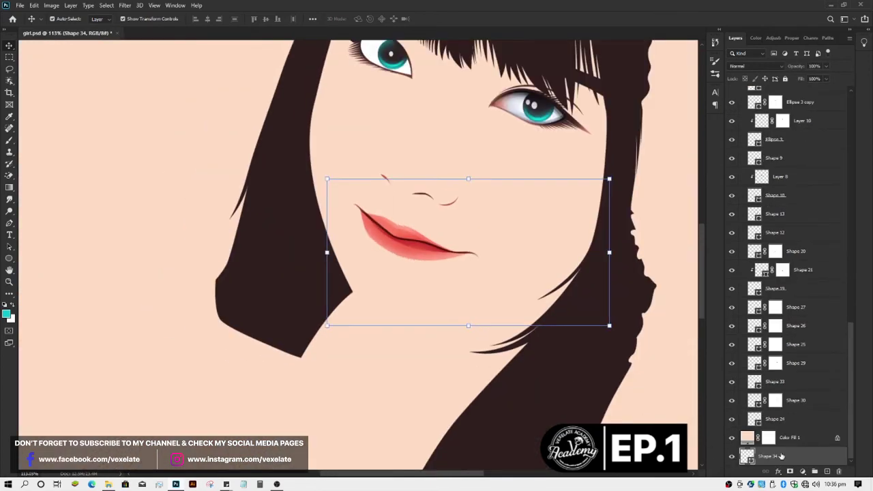
pyautogui.moveTo(781, 456); pyautogui.dragTo(752, 437)
# Step: Recolour the jawline shape to a muted red-brown in the Color Picker
pyautogui.doubleClick(747, 440)
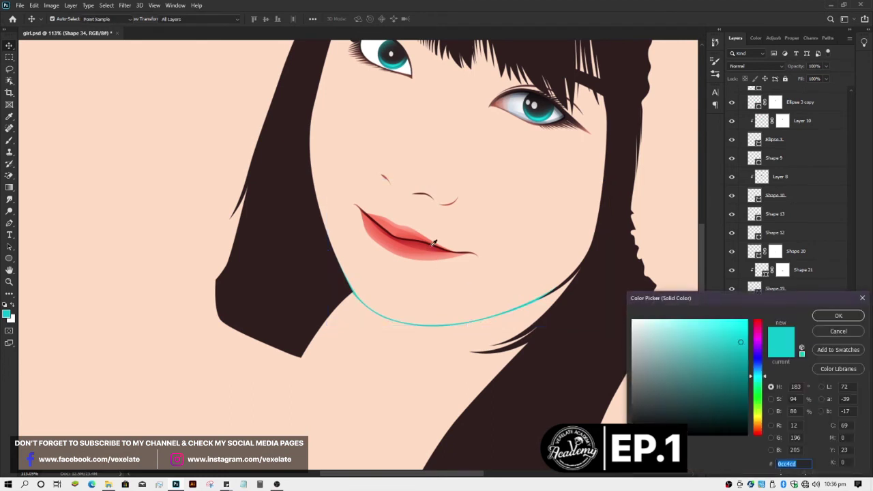
pyautogui.click(410, 250)
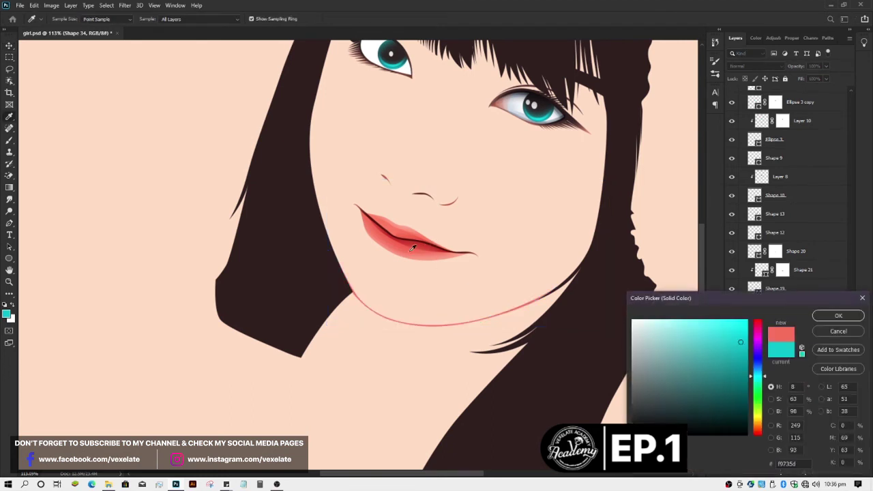
pyautogui.click(499, 103)
pyautogui.click(688, 368)
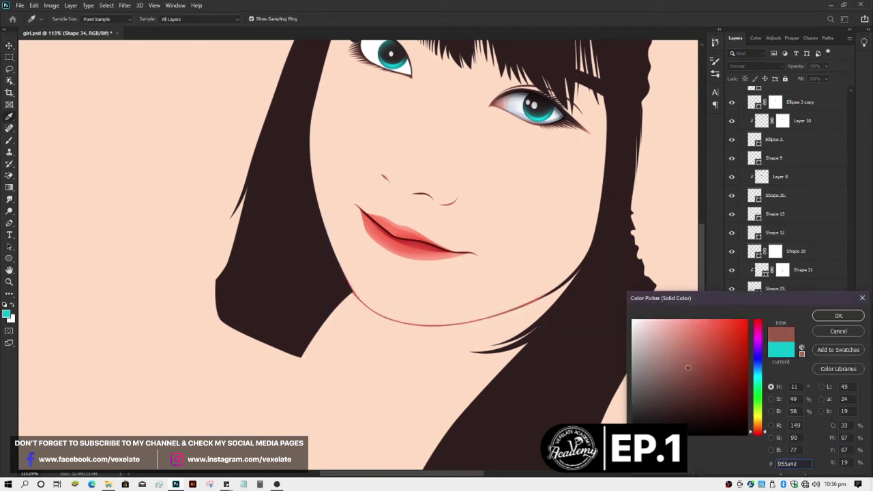
pyautogui.moveTo(696, 348); pyautogui.dragTo(689, 347)
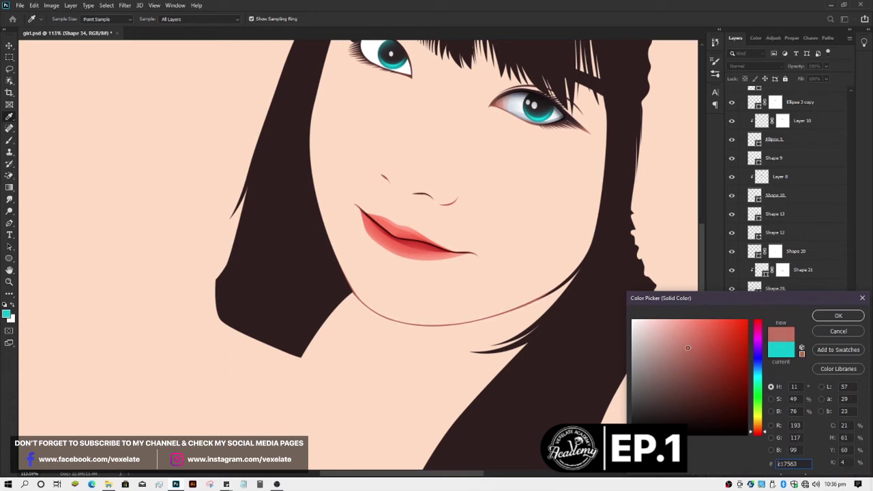
pyautogui.click(693, 346)
pyautogui.press('Return')
pyautogui.press('v')
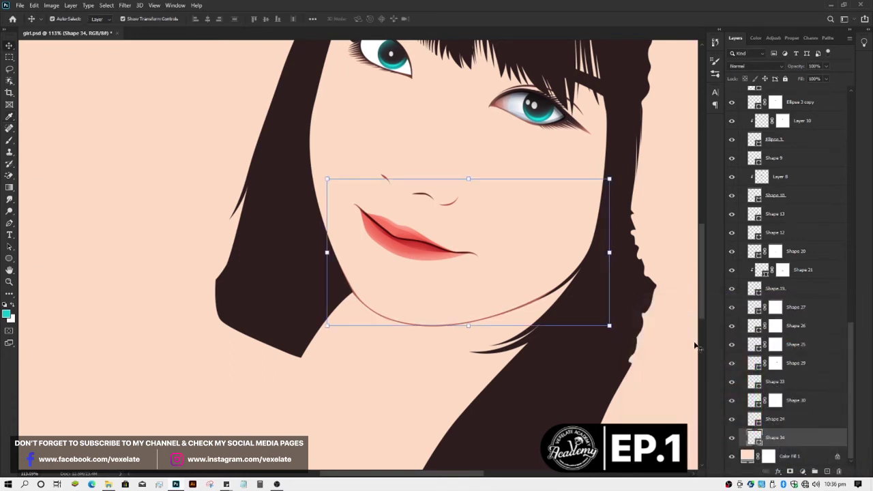
pyautogui.scroll(-3, 556, 255)
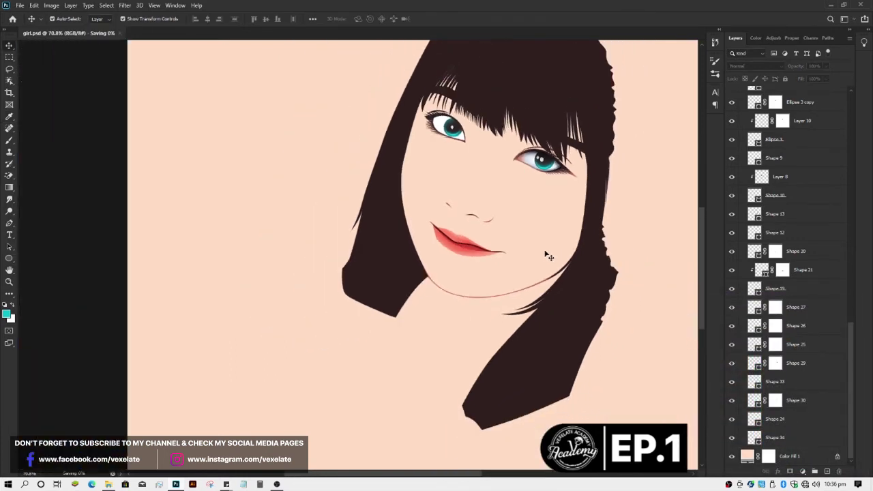
pyautogui.scroll(3, 552, 256)
pyautogui.scroll(-2, 543, 256)
pyautogui.scroll(2, 539, 255)
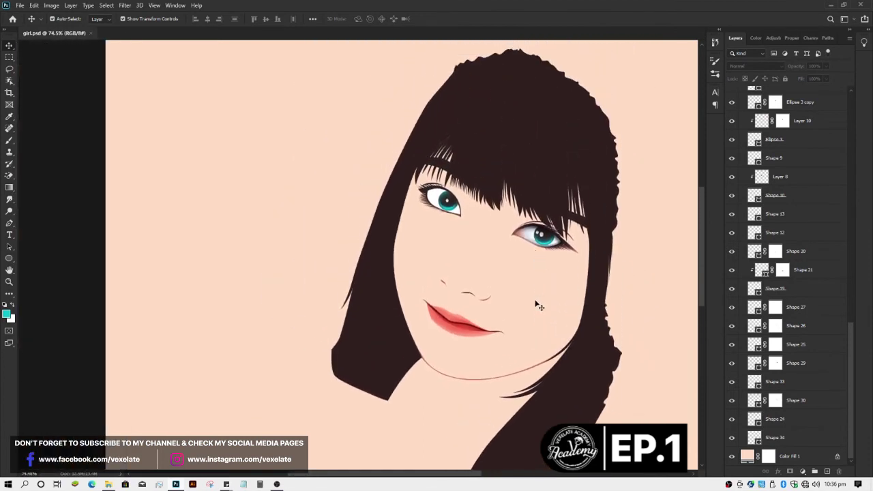
pyautogui.scroll(3, 497, 356)
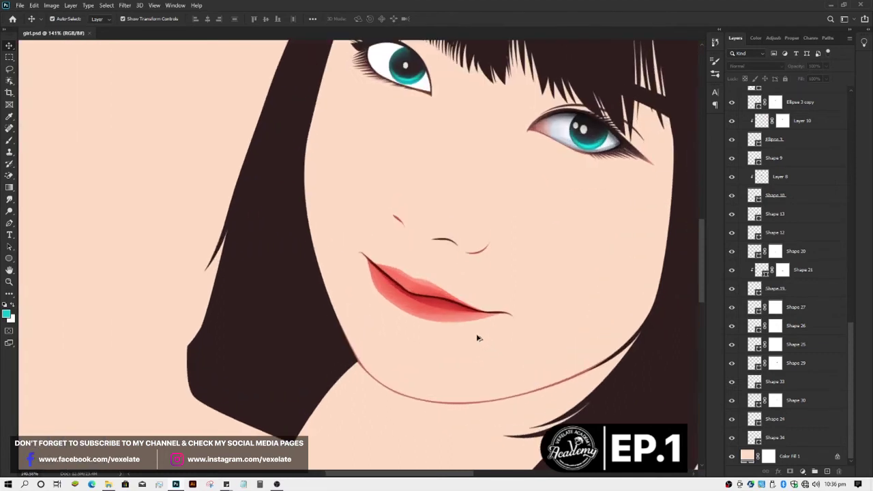
pyautogui.scroll(3, 427, 318)
# Step: Duplicate the Shape 18 lip layer and bring the original to the top of the stack
pyautogui.click(427, 311)
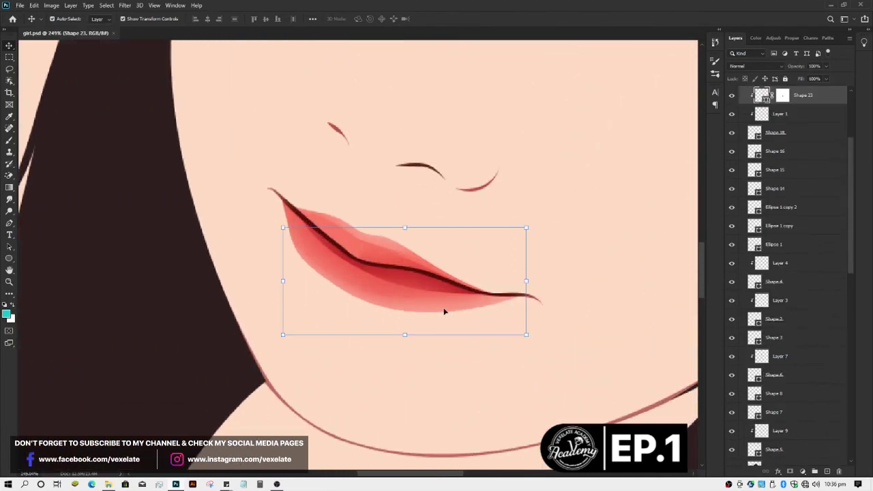
pyautogui.click(788, 139)
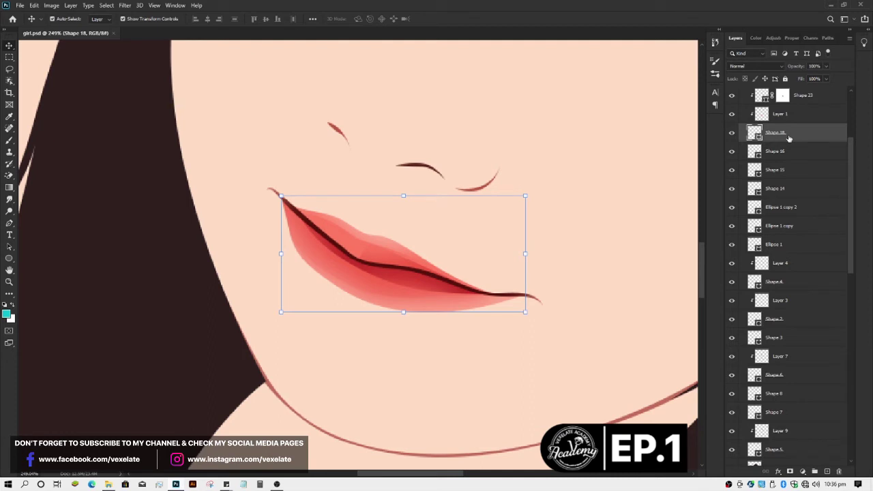
pyautogui.hotkey('ctrl', 'j')
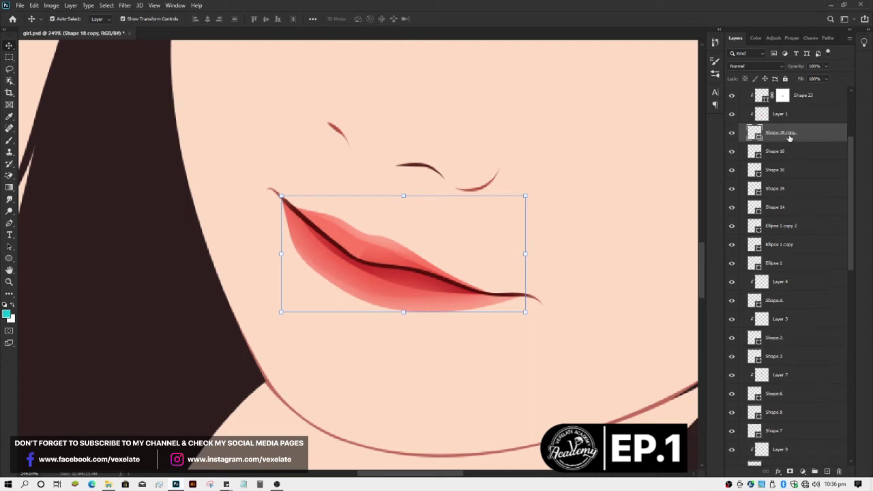
pyautogui.click(793, 155)
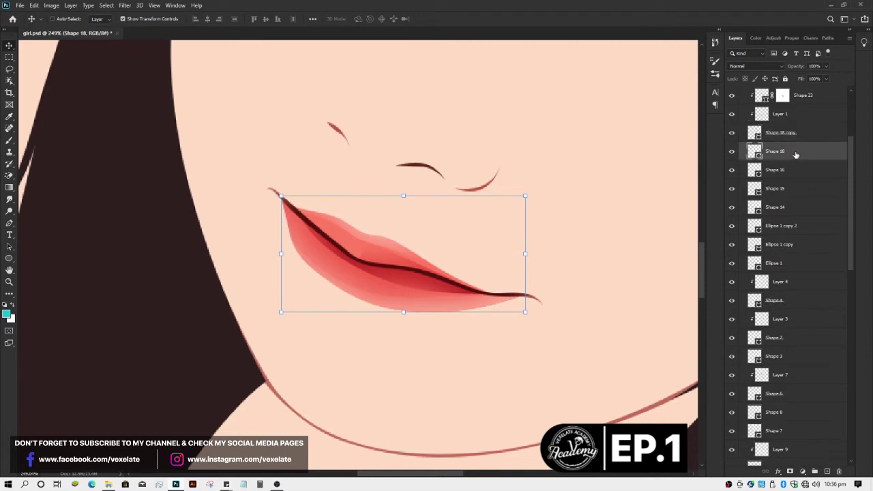
pyautogui.hotkey('ctrl', 'shift', ']')
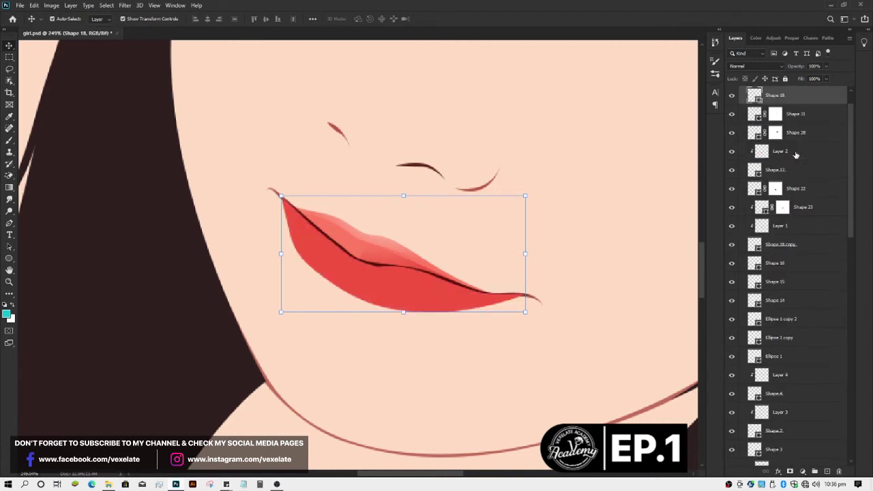
# Step: Duplicate the Shape 19 lip layer and bring the original to the top as well
pyautogui.click(381, 261)
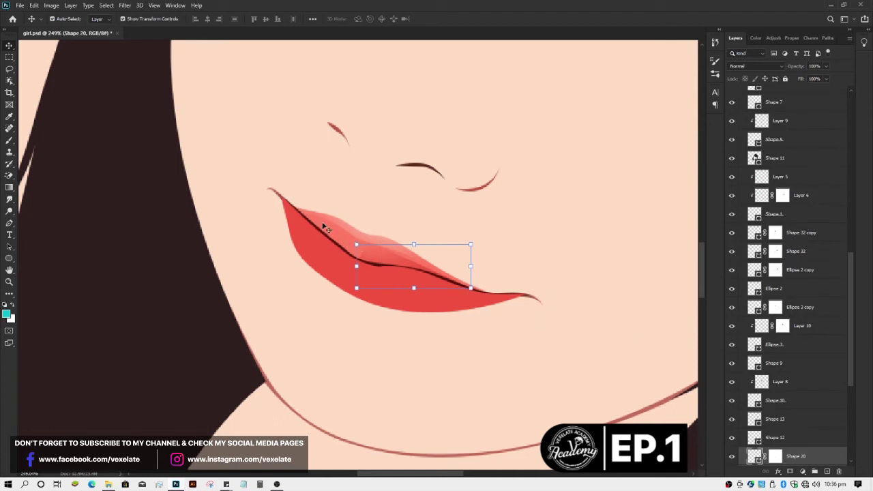
pyautogui.click(325, 226)
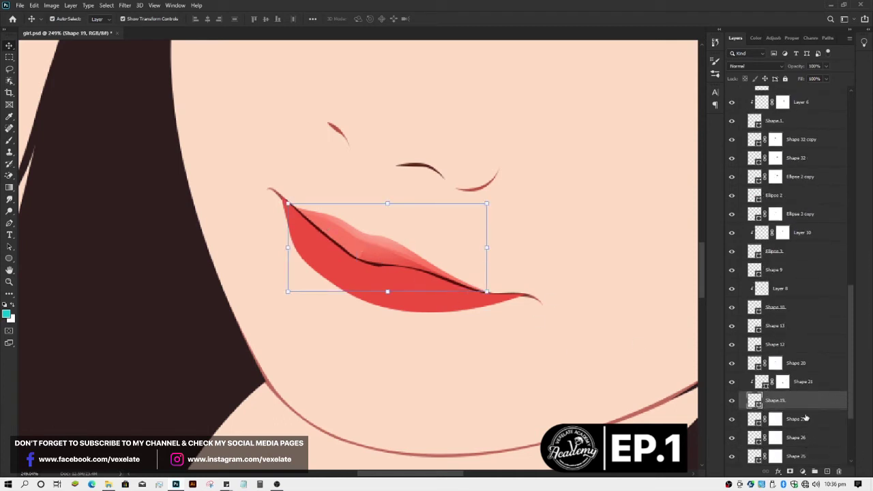
pyautogui.hotkey('ctrl', 'j')
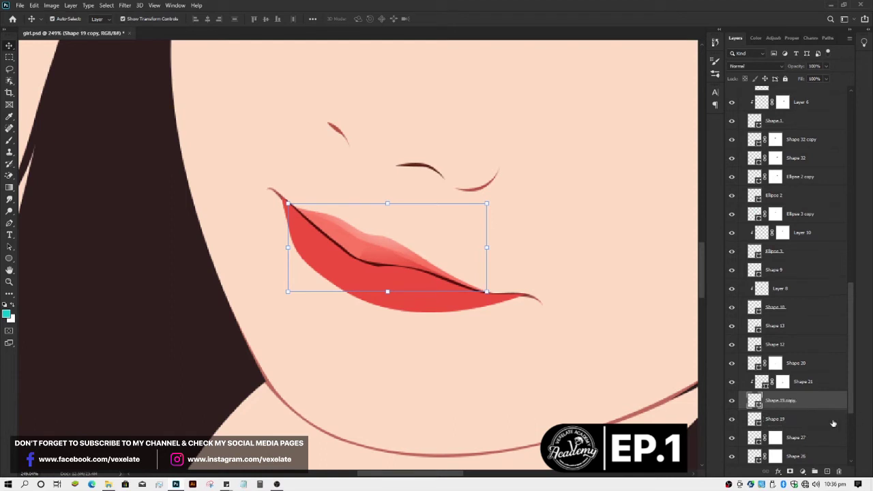
pyautogui.click(814, 416)
pyautogui.hotkey('ctrl', 'shift', ']')
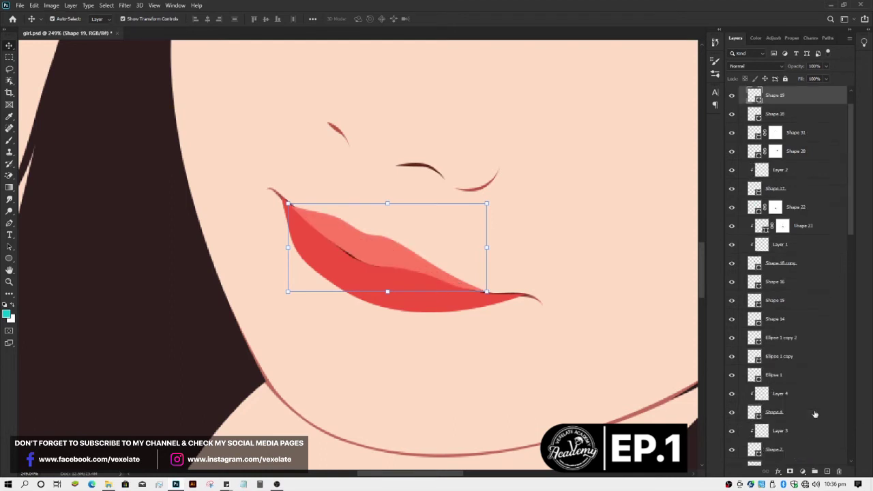
pyautogui.click(580, 250)
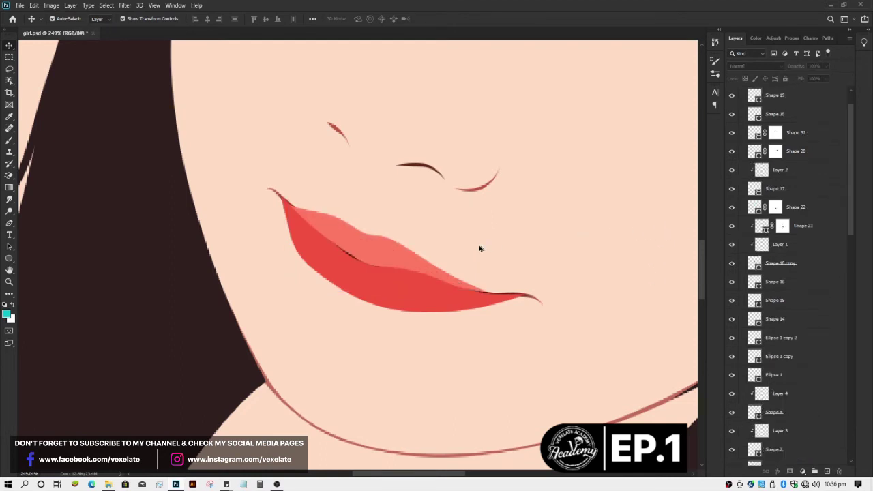
pyautogui.scroll(-3, 487, 256)
pyautogui.scroll(-3, 490, 269)
# Step: Set Shape 19 to Overlay blending and recolour it from ff65c0 toward a deeper red
pyautogui.click(433, 293)
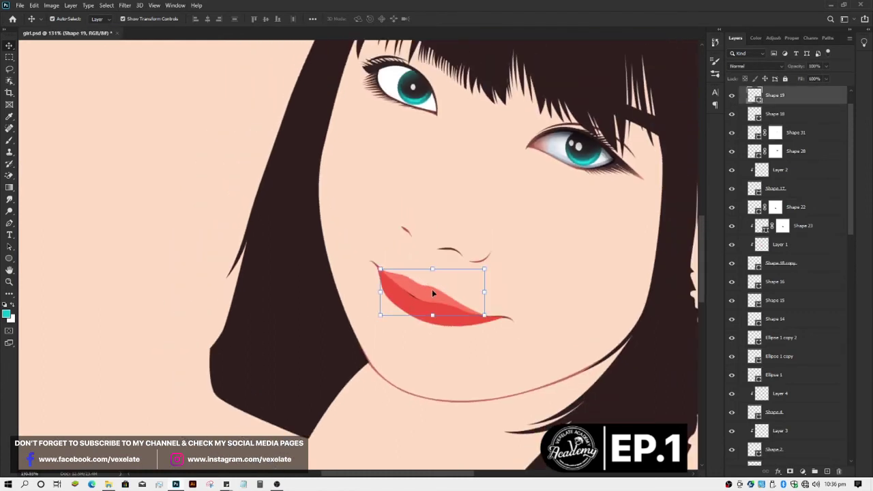
pyautogui.click(749, 67)
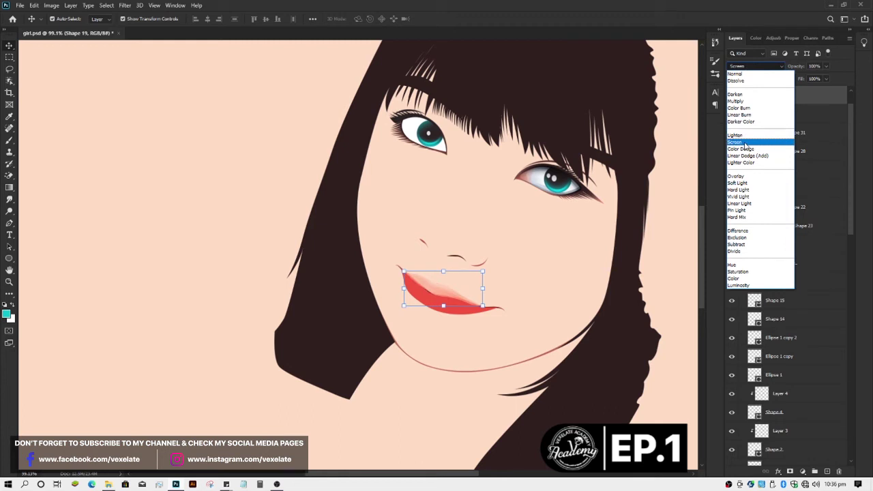
pyautogui.click(747, 177)
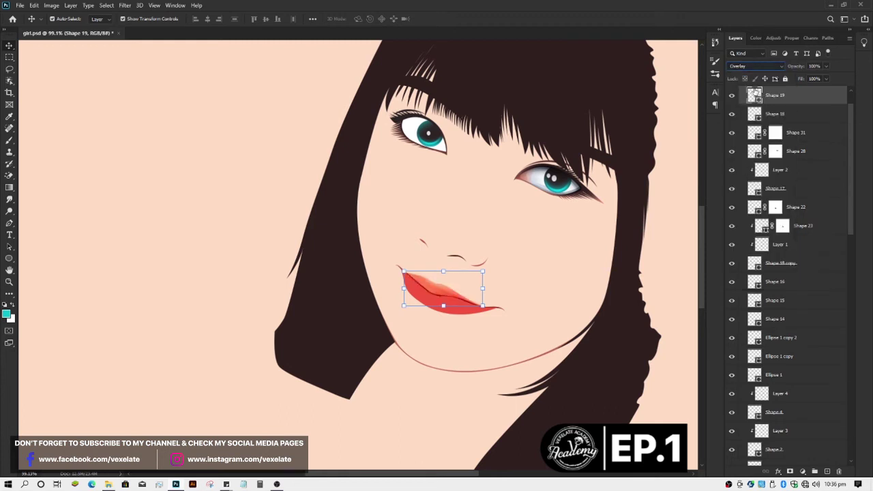
pyautogui.doubleClick(755, 95)
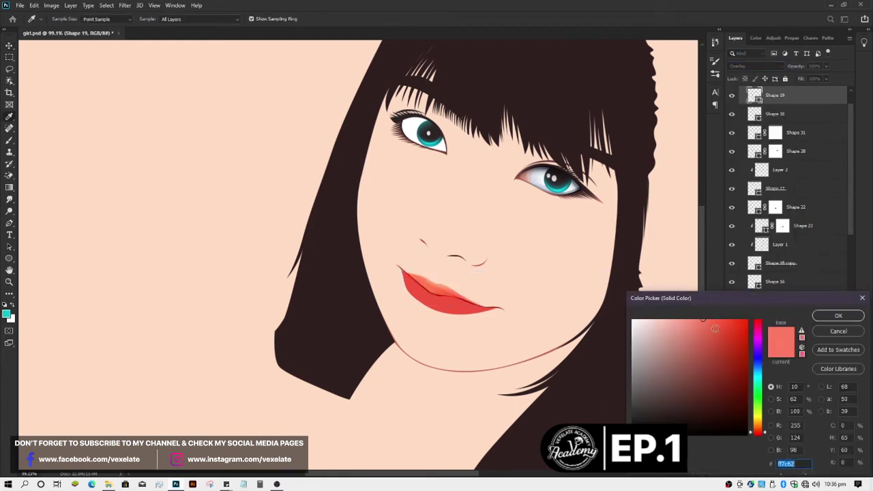
pyautogui.click(727, 326)
pyautogui.write('ff65c0')
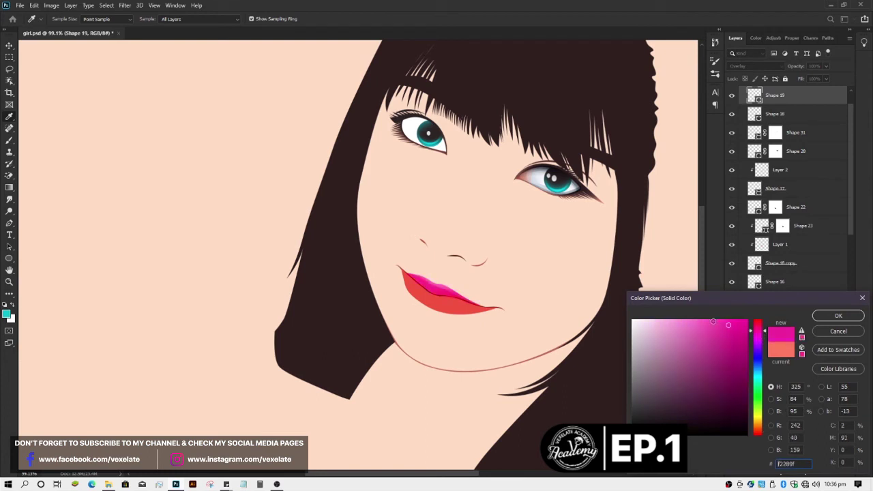
pyautogui.click(757, 324)
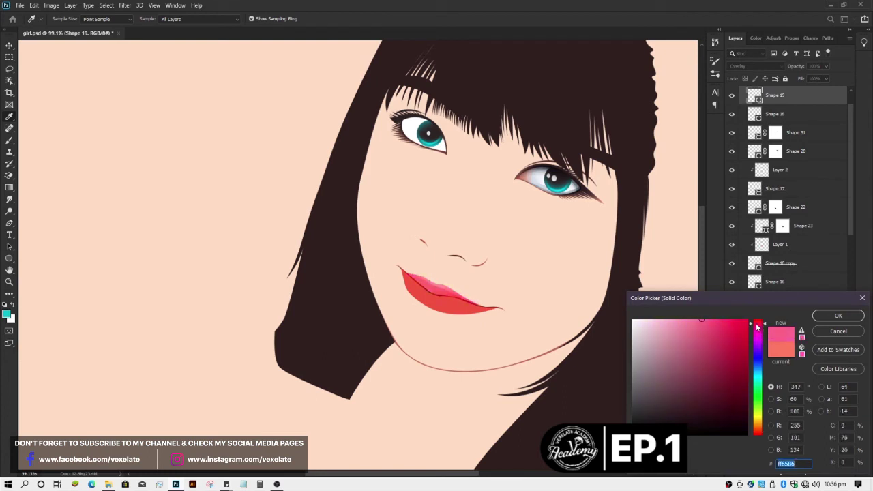
pyautogui.click(708, 319)
pyautogui.click(758, 327)
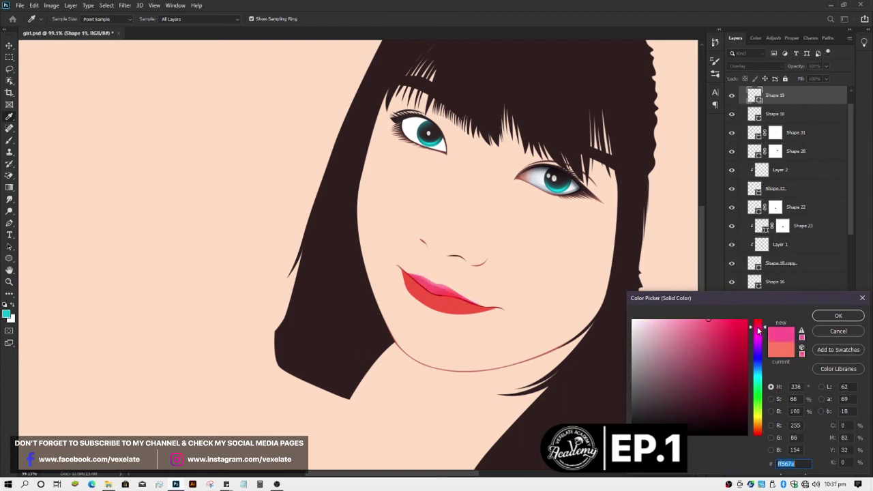
pyautogui.moveTo(759, 330); pyautogui.dragTo(759, 326)
pyautogui.click(758, 435)
pyautogui.moveTo(688, 316)
pyautogui.mouseDown()
pyautogui.moveTo(739, 347)
pyautogui.moveTo(714, 341)
pyautogui.moveTo(702, 318)
pyautogui.mouseUp()
pyautogui.doubleClick(788, 464)
pyautogui.click(838, 316)
# Step: Set Shape 18 to Overlay blending and confirm its fill colour
pyautogui.press('v')
pyautogui.click(454, 317)
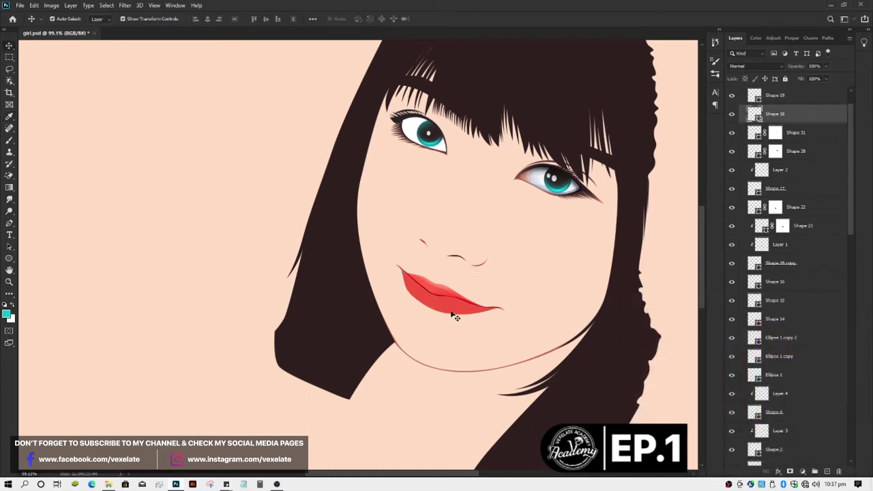
pyautogui.click(745, 67)
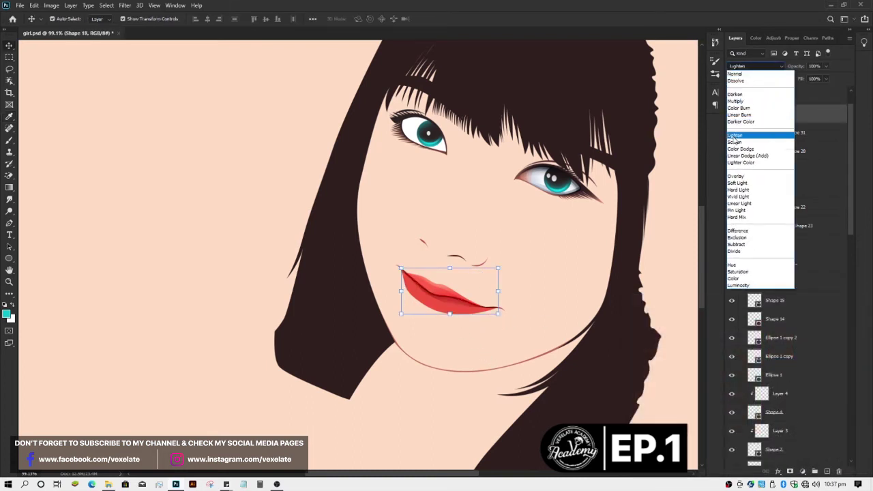
pyautogui.click(751, 181)
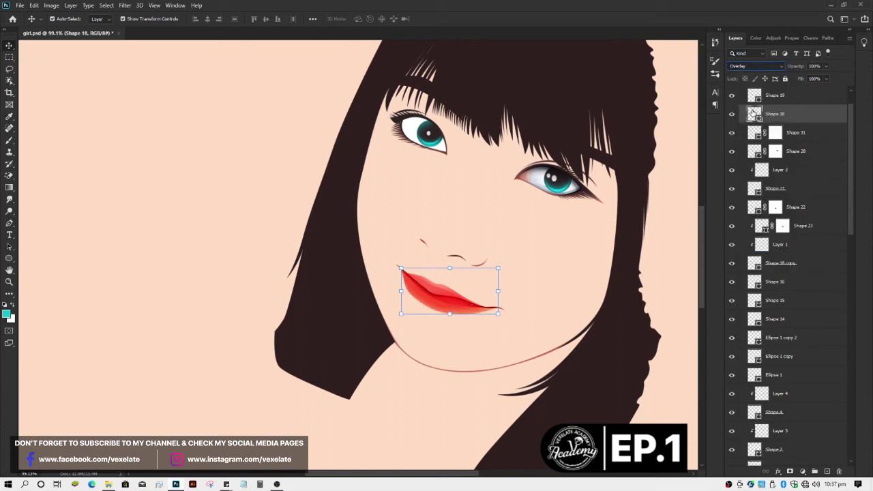
pyautogui.doubleClick(753, 113)
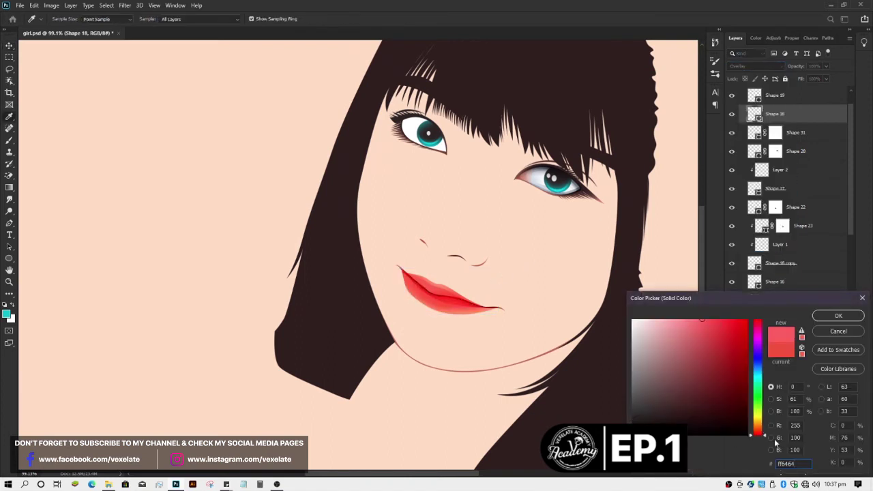
pyautogui.click(844, 316)
pyautogui.click(552, 276)
pyautogui.scroll(-3, 551, 276)
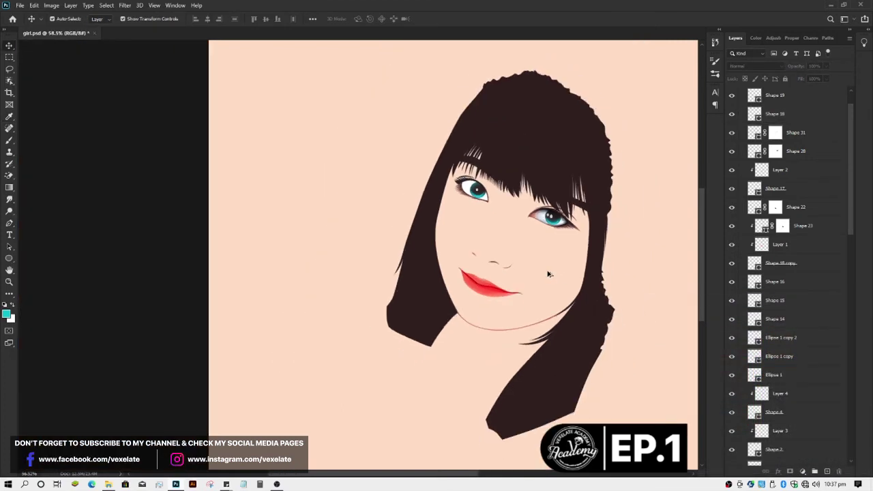
pyautogui.scroll(3, 551, 276)
# Step: Refine the lip fills: Shape 18 to ff8888 and Shape 19 to a softer red
pyautogui.click(459, 312)
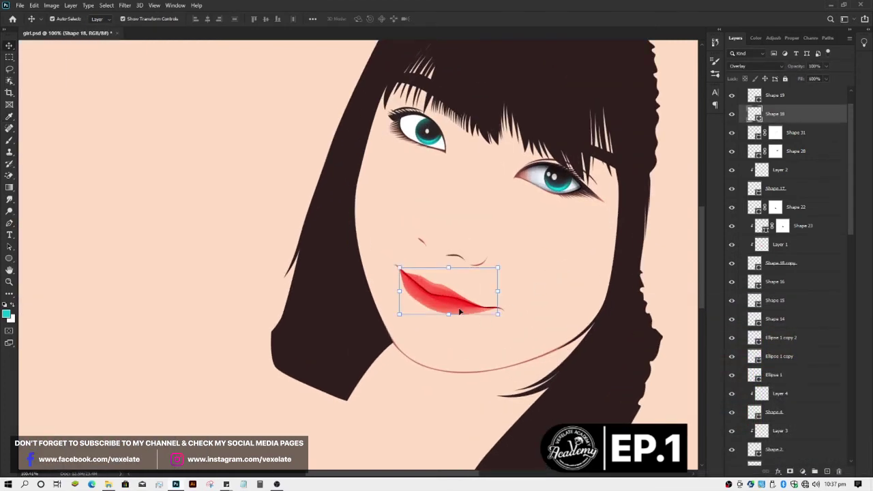
pyautogui.doubleClick(753, 114)
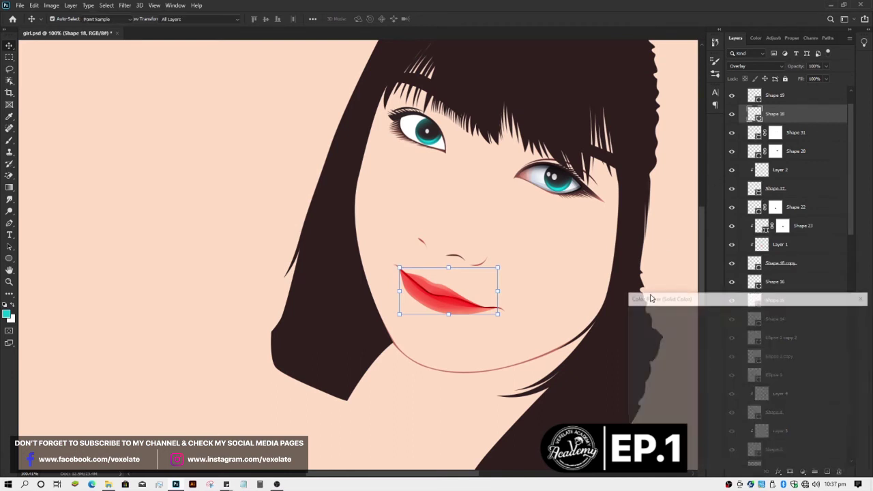
pyautogui.moveTo(679, 313); pyautogui.dragTo(687, 310)
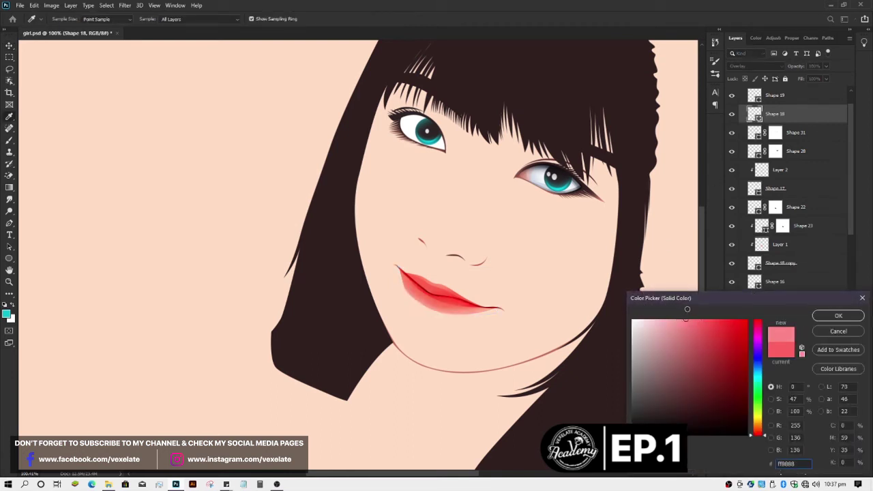
pyautogui.click(839, 316)
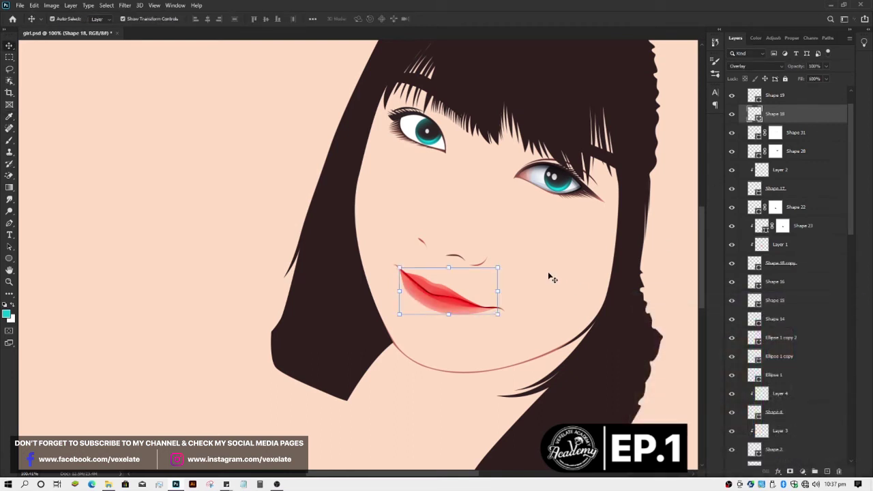
pyautogui.click(448, 284)
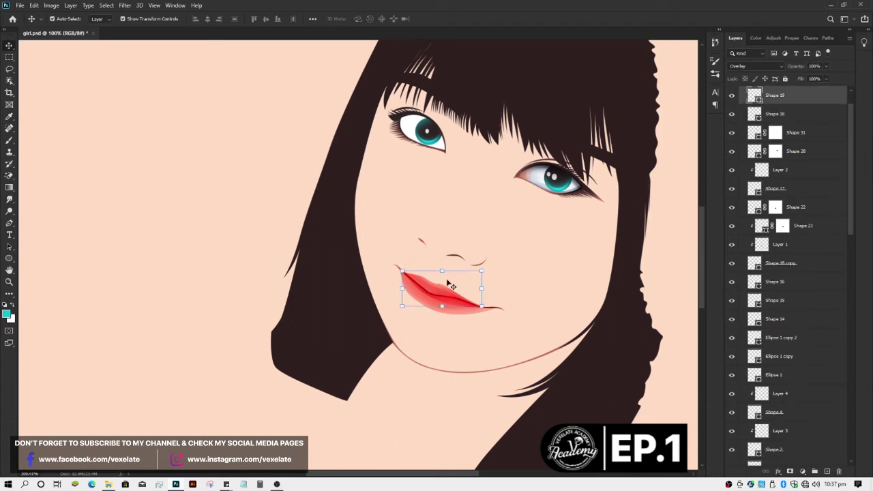
pyautogui.doubleClick(755, 95)
pyautogui.moveTo(690, 321); pyautogui.dragTo(692, 315)
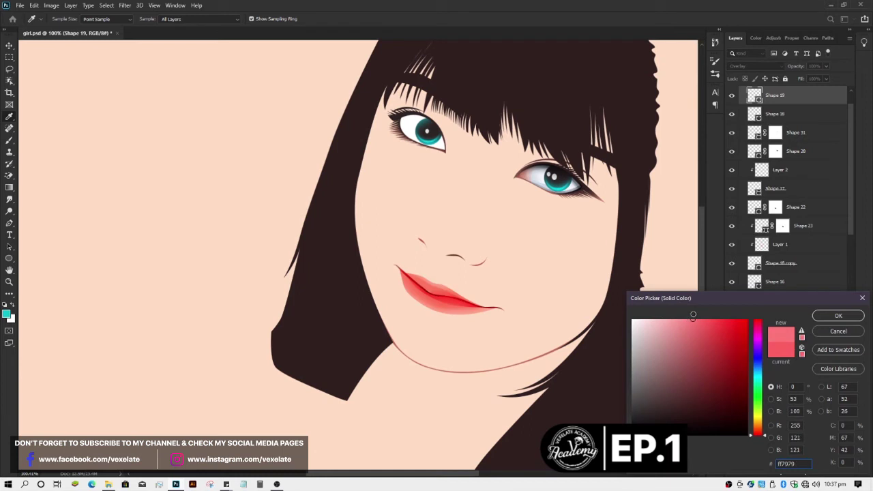
pyautogui.press('Return')
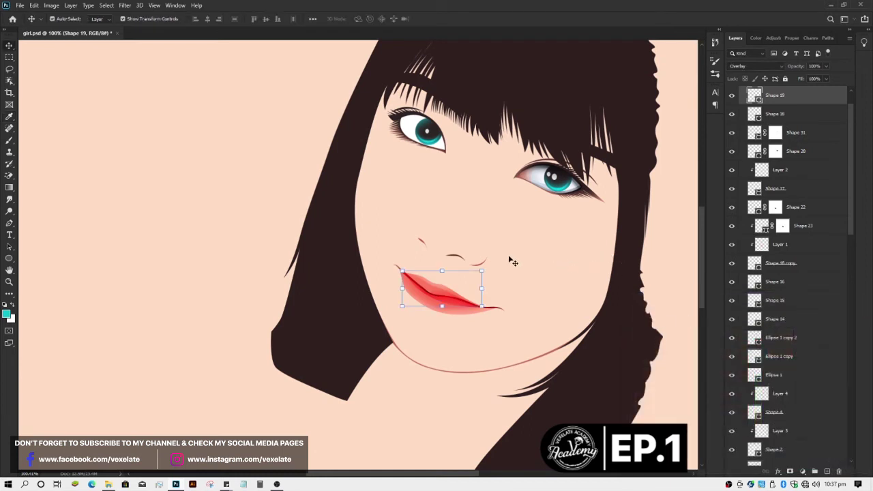
# Step: Group Shape 18 and Shape 19 together into Group 1
pyautogui.keyDown('ctrl'); pyautogui.click(775, 102); pyautogui.keyUp('ctrl')
pyautogui.click(782, 114)
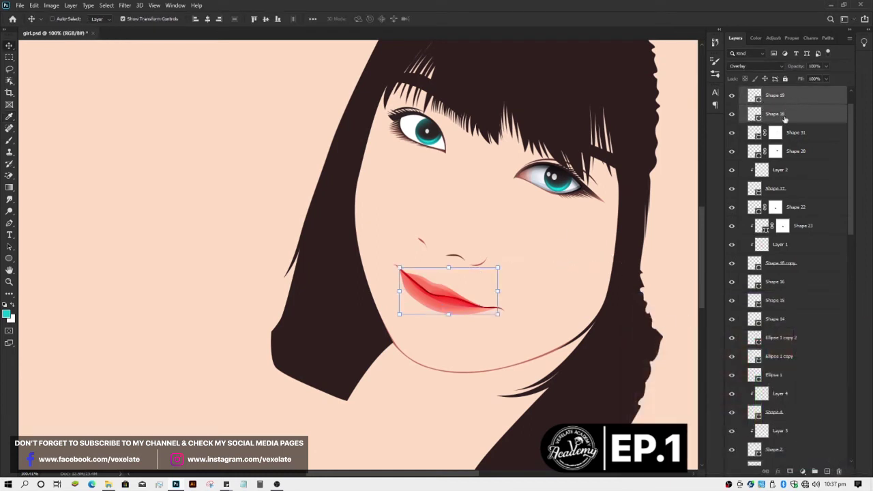
pyautogui.hotkey('ctrl', 'g')
# Step: Add a layer mask to Group 1, try a soft brush stroke along the lip line, then undo it
pyautogui.click(790, 472)
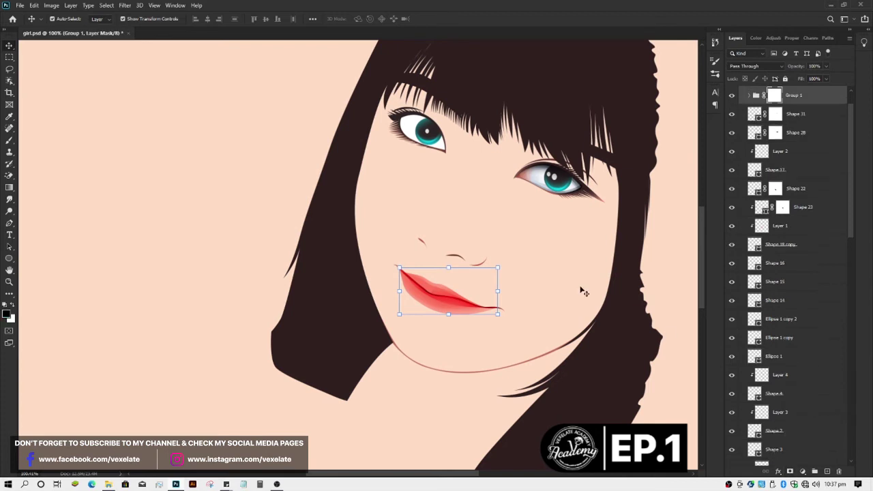
pyautogui.scroll(2, 430, 309)
pyautogui.scroll(2, 428, 302)
pyautogui.scroll(1, 458, 288)
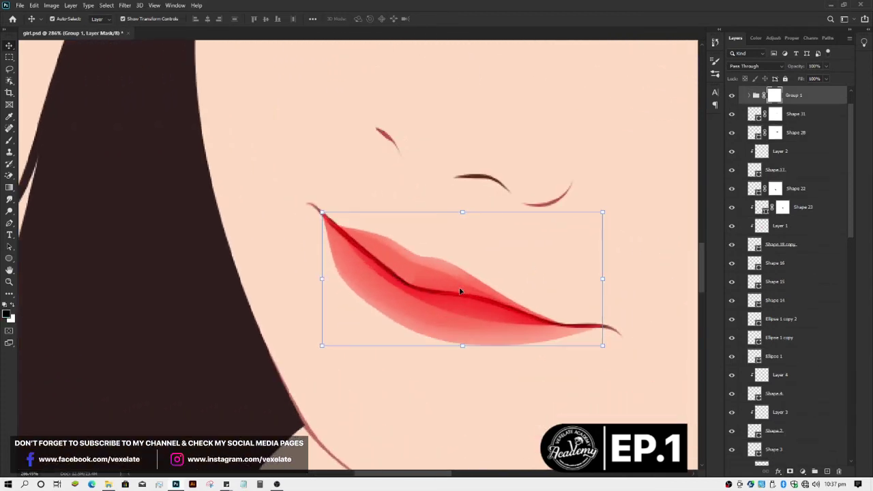
pyautogui.press('b')
pyautogui.keyDown('alt'); pyautogui.rightClick(455, 296); pyautogui.keyUp('alt')
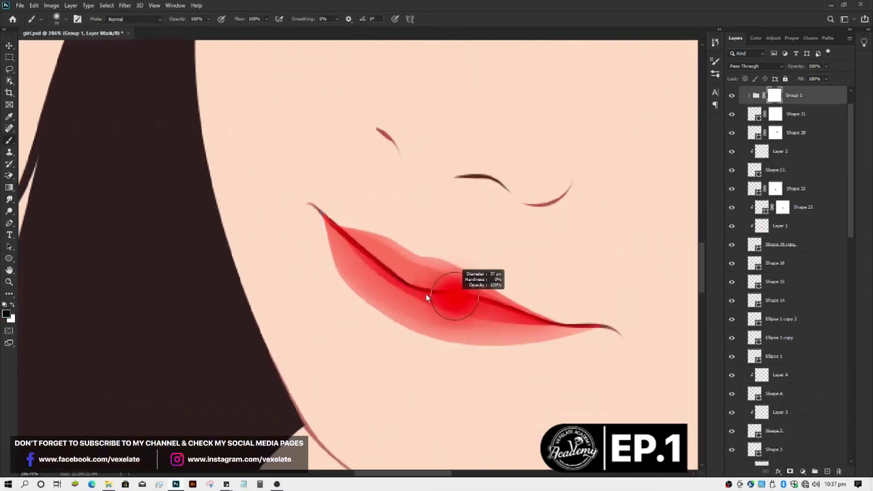
pyautogui.moveTo(551, 324)
pyautogui.mouseDown()
pyautogui.moveTo(358, 248)
pyautogui.moveTo(307, 204)
pyautogui.mouseUp()
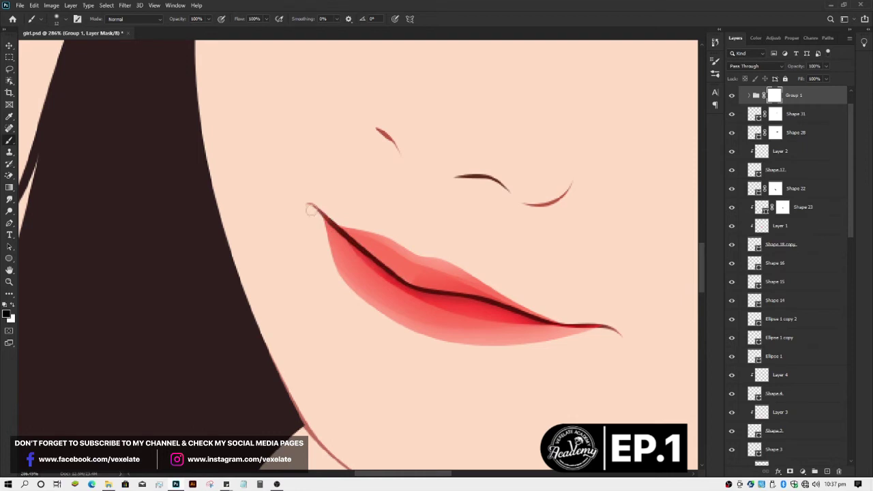
pyautogui.keyDown('alt'); pyautogui.scroll(-5, 384, 255); pyautogui.keyUp('alt')
pyautogui.keyDown('alt'); pyautogui.scroll(-2, 404, 276); pyautogui.keyUp('alt')
pyautogui.keyDown('alt'); pyautogui.scroll(3, 478, 280); pyautogui.keyUp('alt')
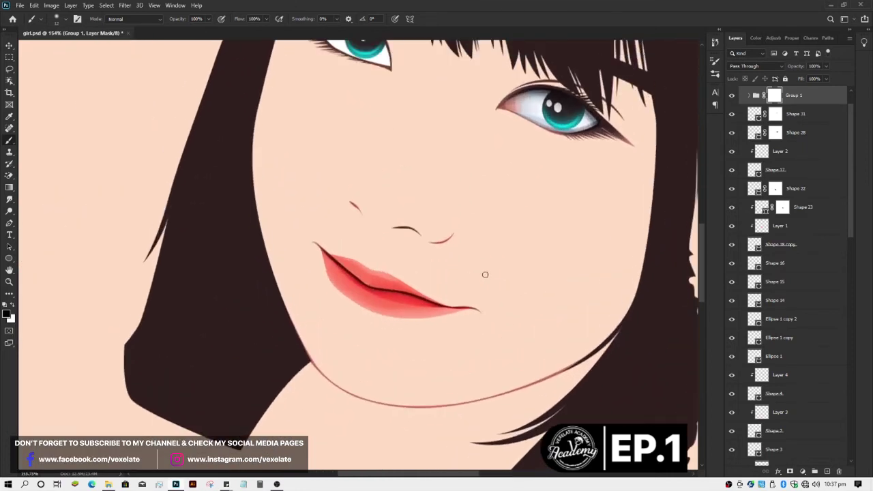
pyautogui.hotkey('ctrl', 'z')
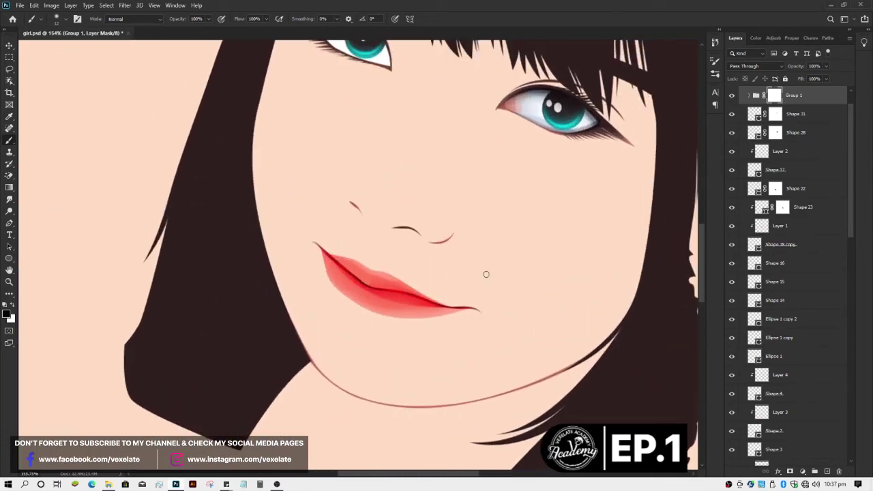
# Step: Delete Group 1's layer mask
pyautogui.press('v')
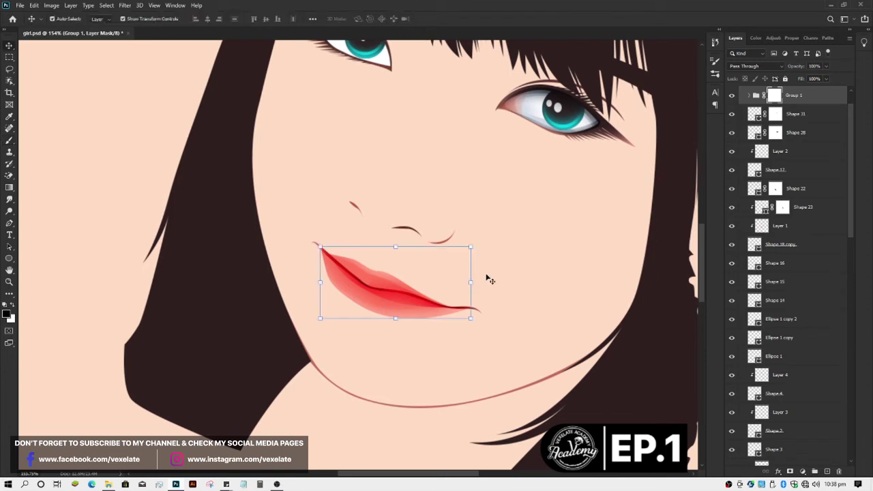
pyautogui.click(489, 277)
pyautogui.click(776, 95)
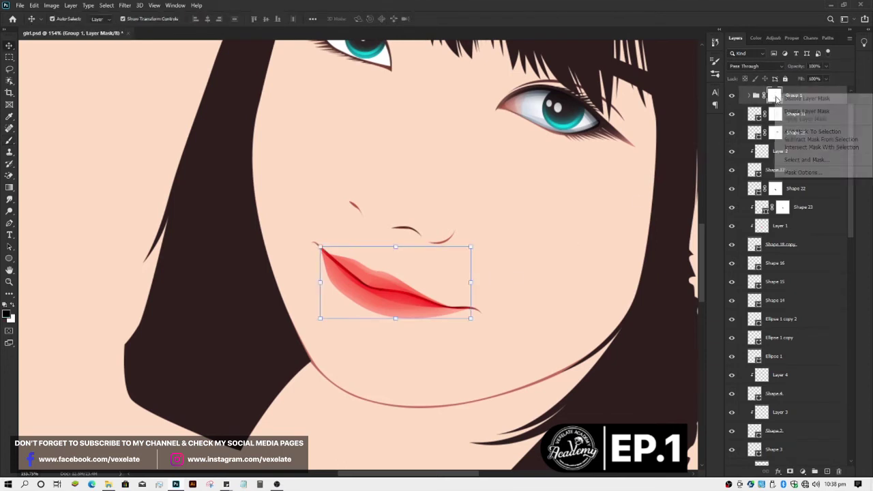
pyautogui.rightClick(776, 95)
pyautogui.click(786, 112)
# Step: Bring Layer 2 and Shape 17 to the top of the main group
pyautogui.scroll(3, 484, 298)
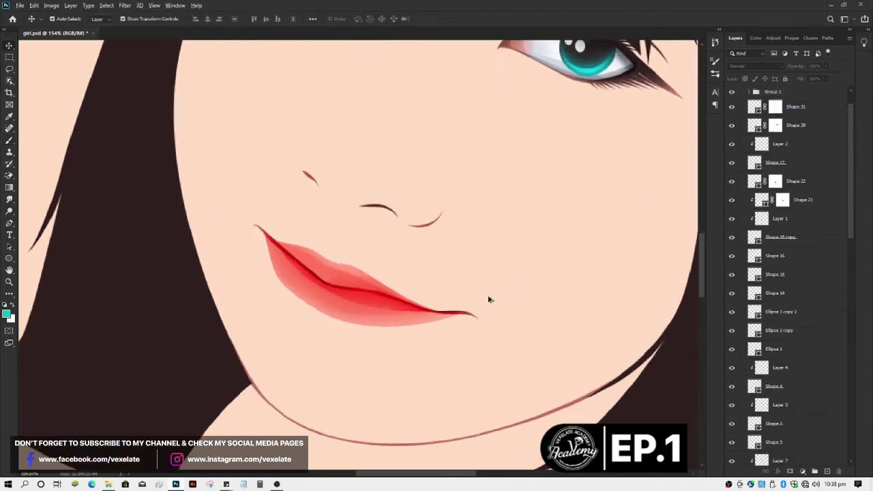
pyautogui.scroll(3, 477, 327)
pyautogui.scroll(2, 470, 332)
pyautogui.click(470, 332)
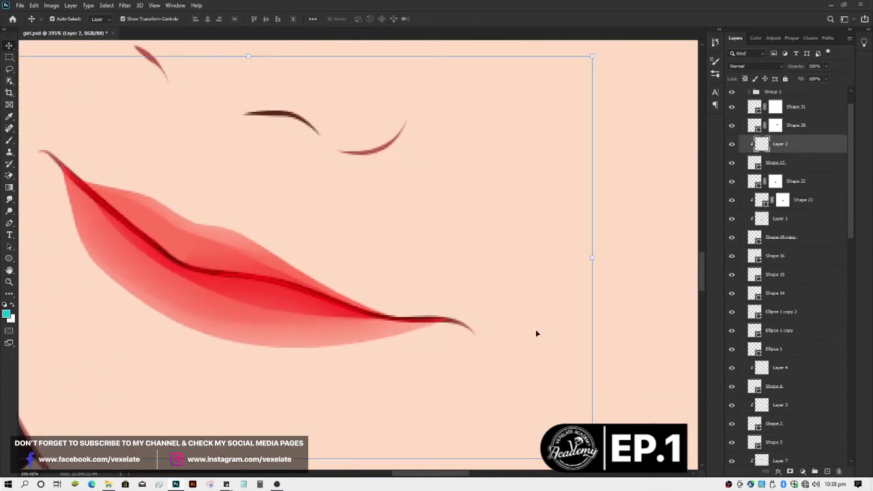
pyautogui.scroll(2, 794, 198)
pyautogui.keyDown('shift'); pyautogui.click(794, 195); pyautogui.keyUp('shift')
pyautogui.hotkey('ctrl', 'shift', ']')
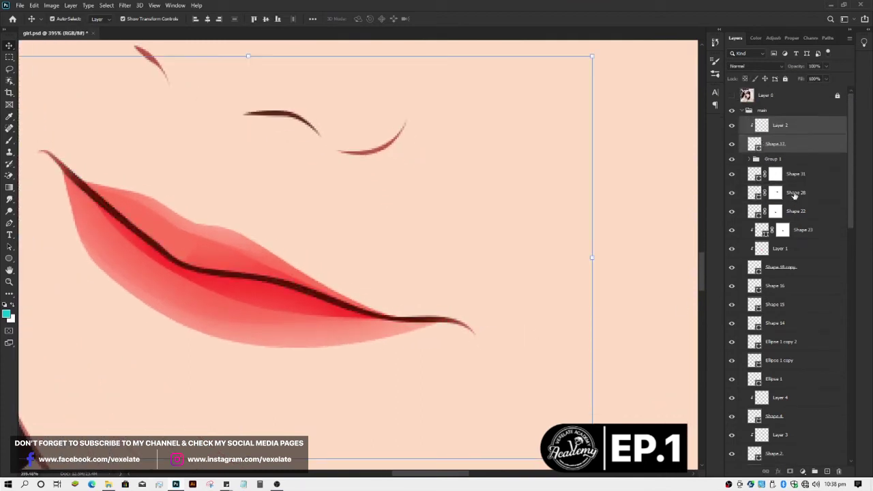
pyautogui.scroll(-2, 388, 237)
pyautogui.scroll(-2, 389, 238)
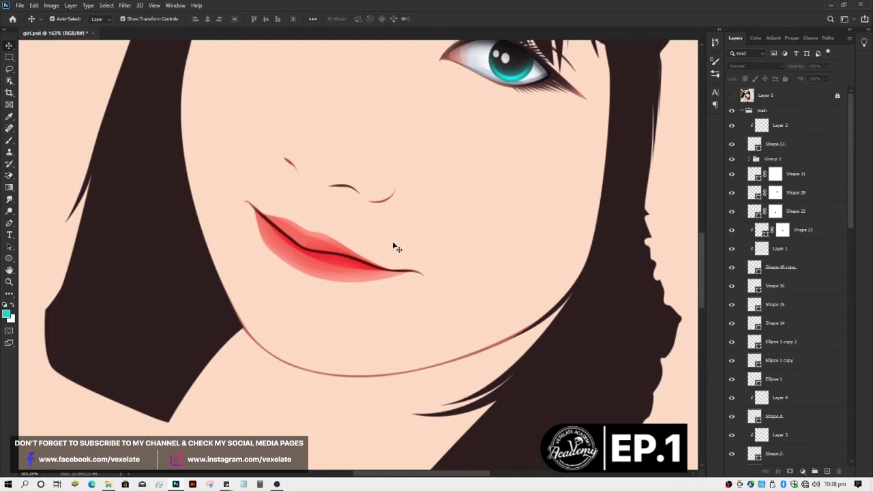
# Step: Add a new layer clipped to Shape 17 and sample the lip red as the brush colour
pyautogui.click(360, 264)
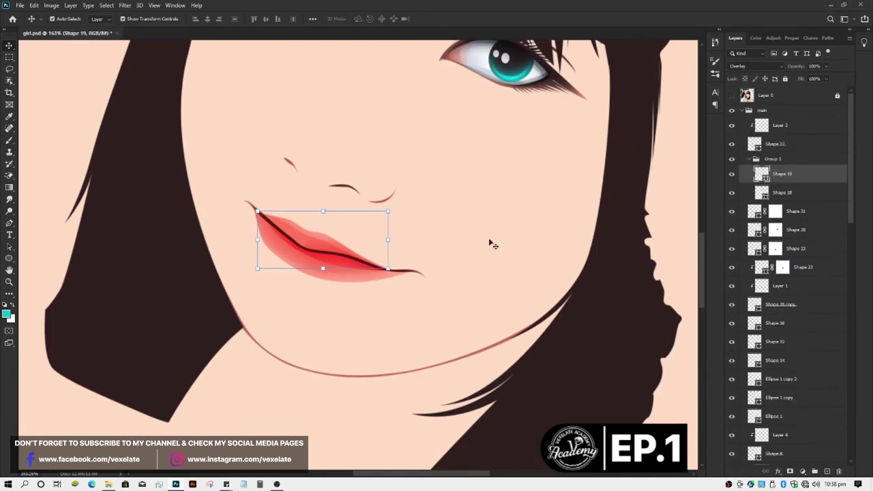
pyautogui.click(356, 263)
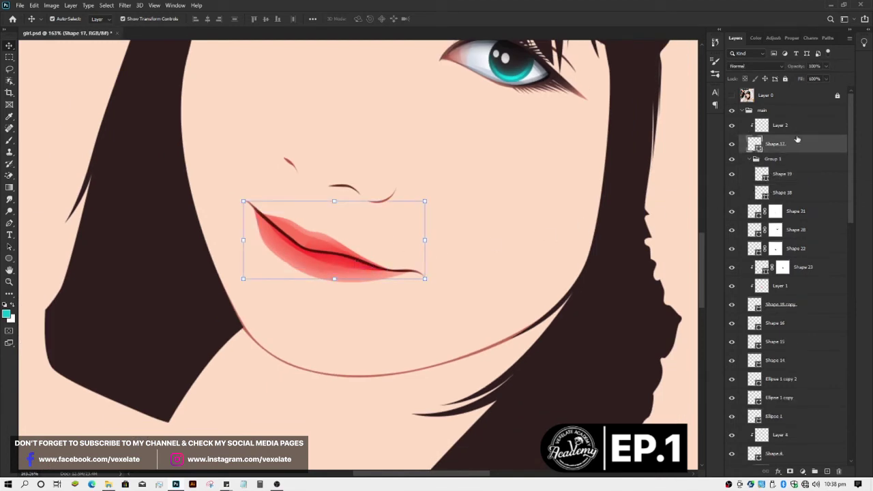
pyautogui.click(827, 471)
pyautogui.hotkey('ctrl', 'alt', 'g')
pyautogui.press('b')
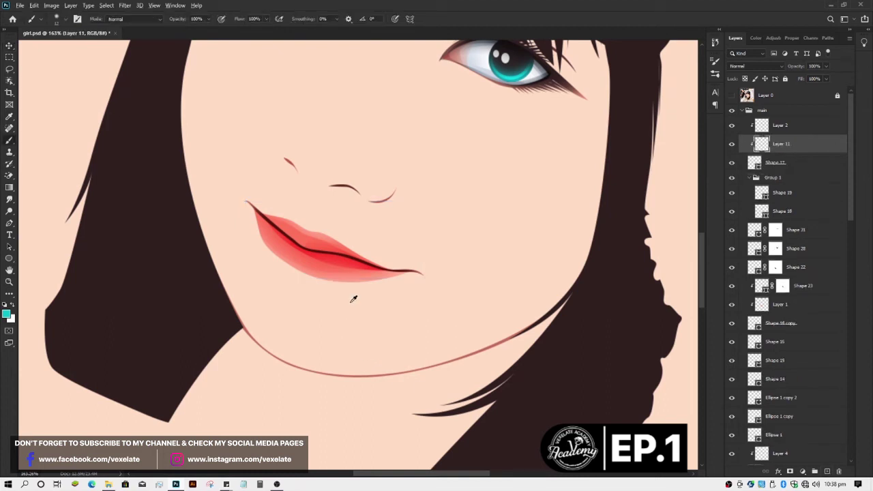
pyautogui.press('i')
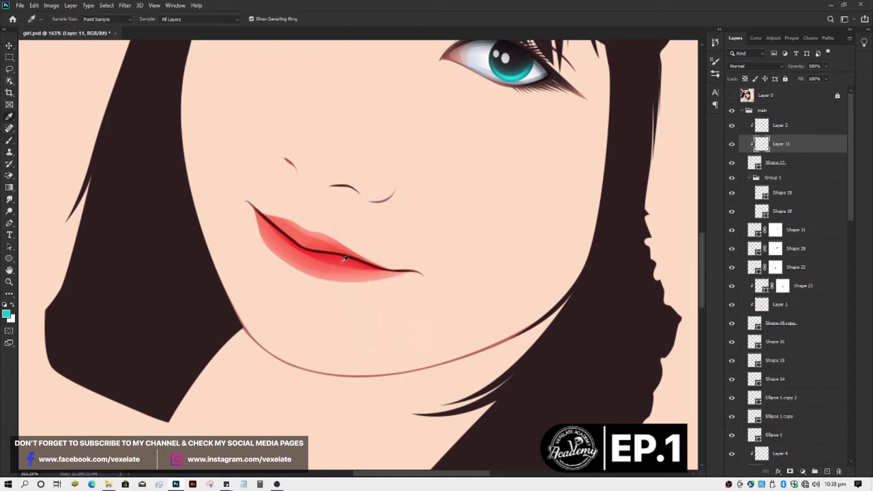
pyautogui.click(345, 259)
pyautogui.press('b')
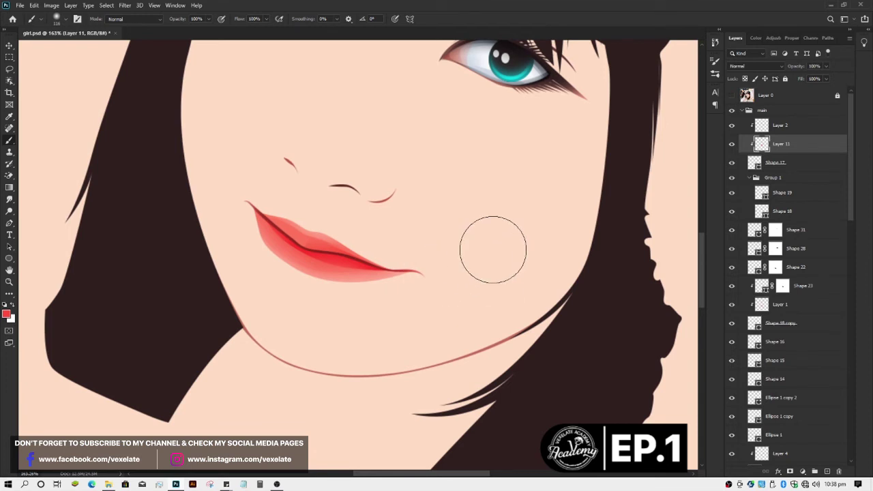
pyautogui.scroll(-3, 492, 249)
pyautogui.press('v')
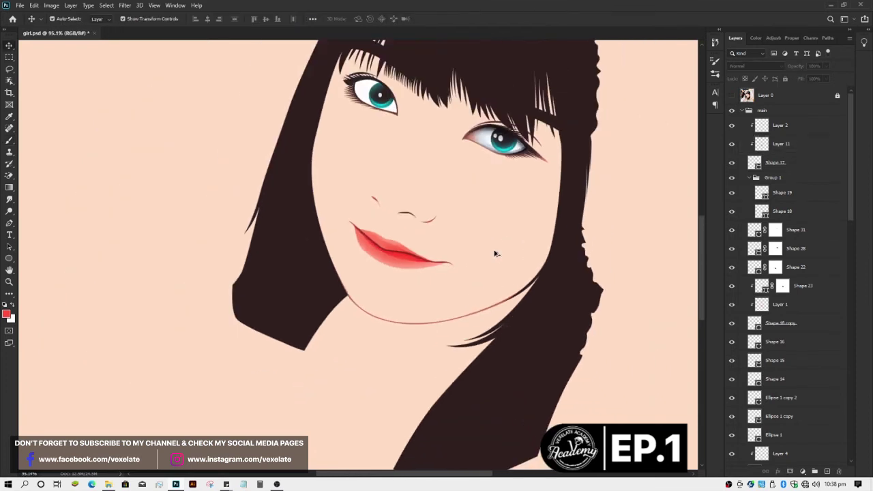
pyautogui.scroll(1, 496, 254)
pyautogui.scroll(-2, 502, 258)
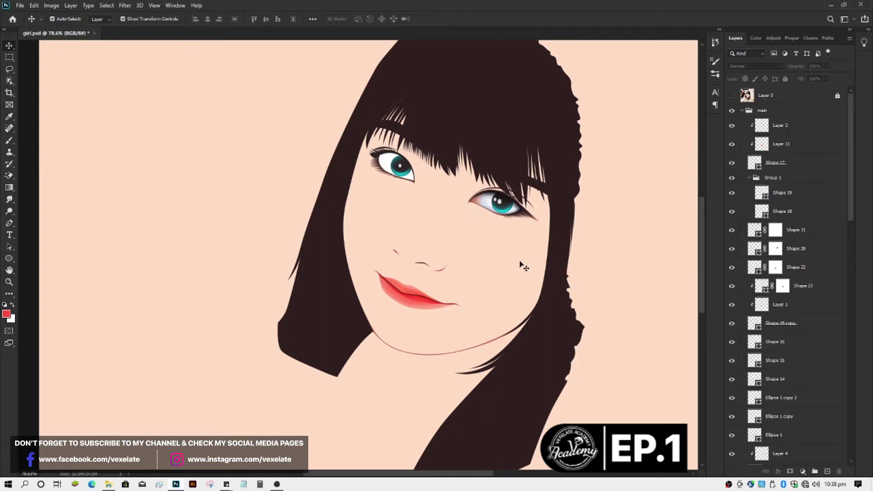
pyautogui.scroll(1, 418, 248)
pyautogui.scroll(1, 422, 240)
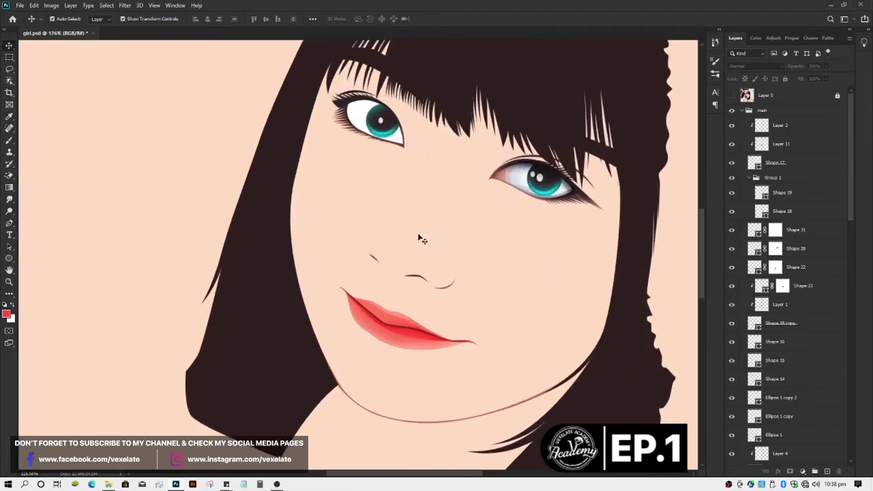
pyautogui.scroll(1, 421, 246)
pyautogui.scroll(1, 421, 279)
pyautogui.scroll(1, 419, 291)
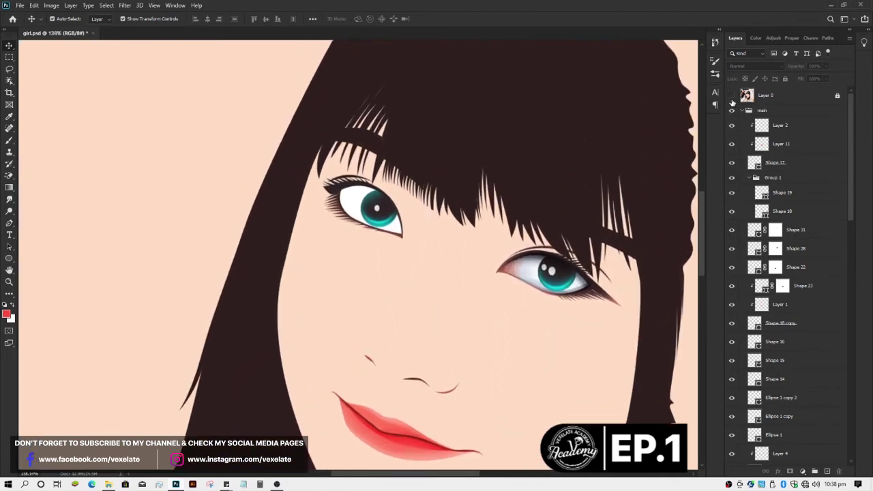
pyautogui.click(732, 96)
pyautogui.click(732, 99)
pyautogui.click(732, 96)
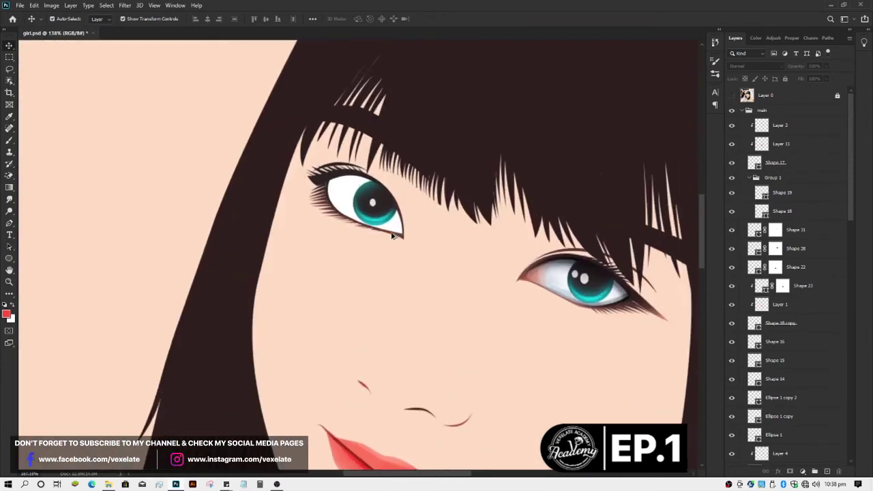
pyautogui.scroll(5, 396, 230)
# Step: Pen-draw a shading shape over the left eye white along the upper eyelid
pyautogui.click(396, 223)
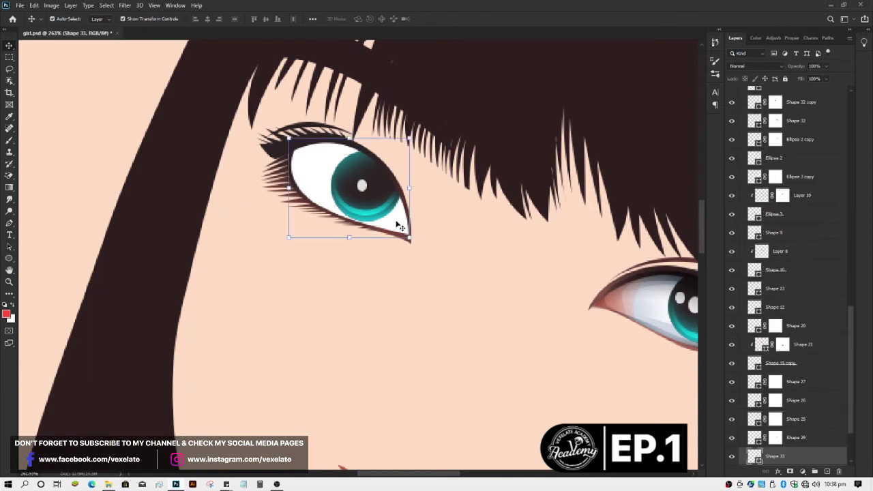
pyautogui.press('p')
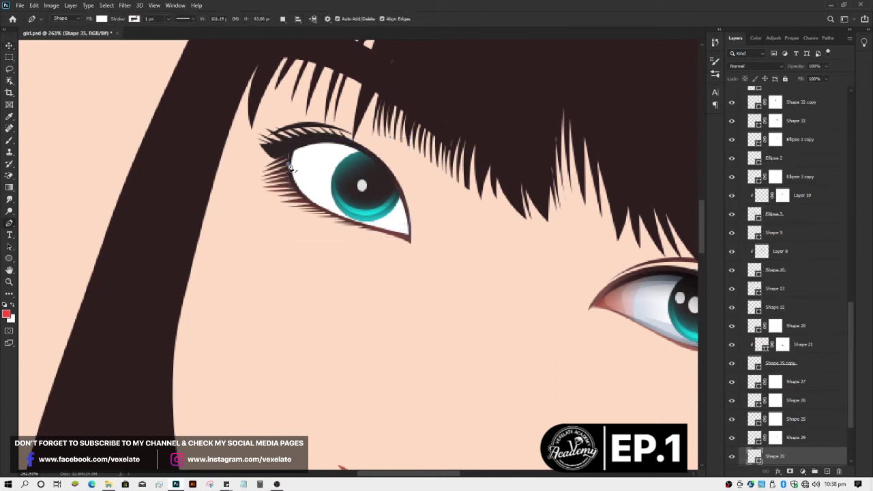
pyautogui.click(289, 165)
pyautogui.moveTo(397, 235); pyautogui.dragTo(406, 304)
pyautogui.keyDown('alt'); pyautogui.click(397, 236); pyautogui.keyUp('alt')
pyautogui.moveTo(353, 145); pyautogui.dragTo(291, 123)
pyautogui.click(287, 145)
pyautogui.click(288, 164)
pyautogui.press('v')
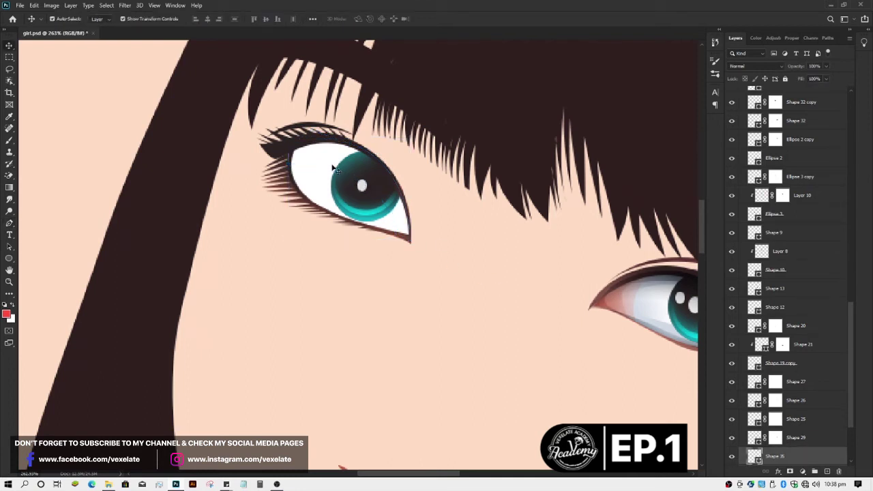
# Step: Fill the new left-eye shading shape with dark grey-blue
pyautogui.hotkey('shift', 'alt', 'm')
pyautogui.click(651, 292)
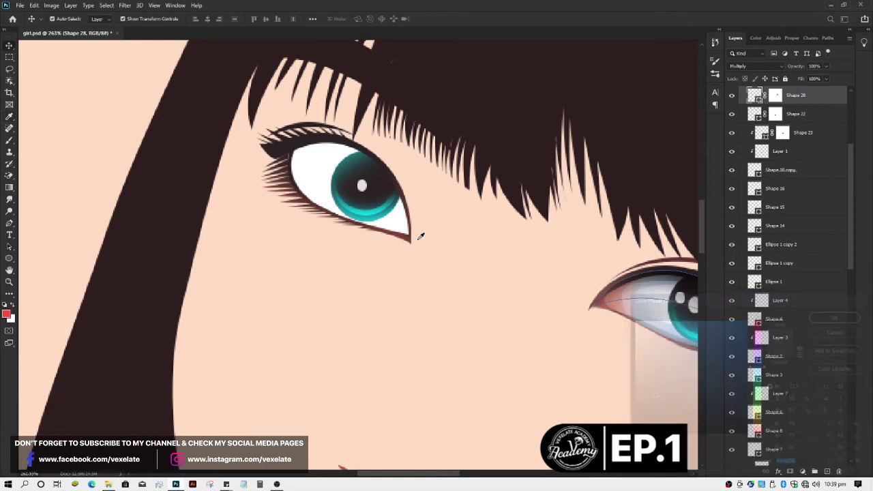
pyautogui.click(303, 160)
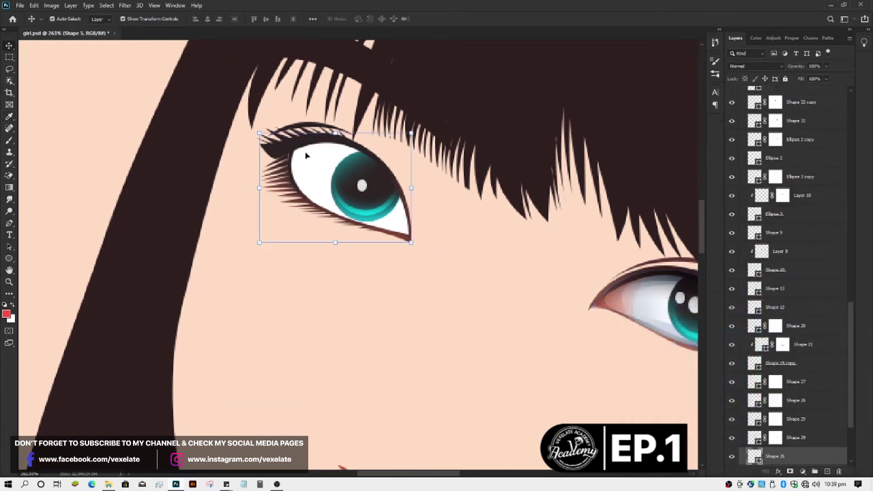
pyautogui.doubleClick(754, 455)
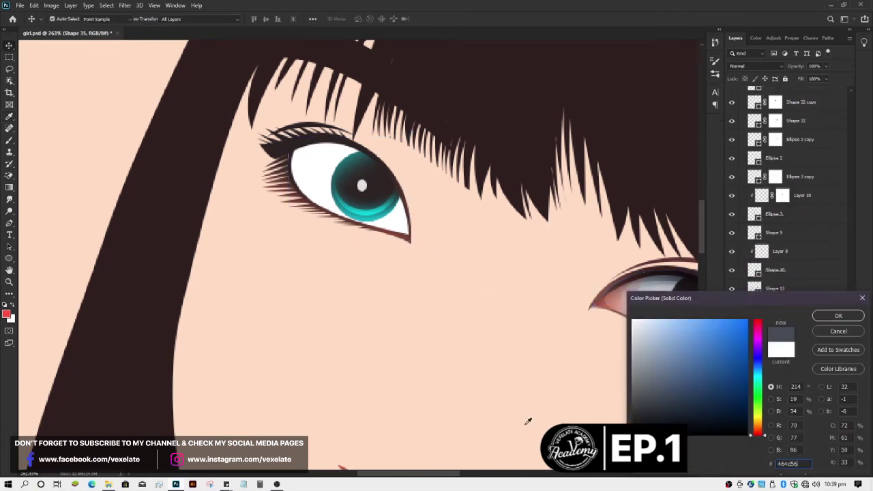
pyautogui.click(653, 400)
pyautogui.click(838, 315)
# Step: Mask the shading shape and brush away the part over the iris and lower eye
pyautogui.click(790, 472)
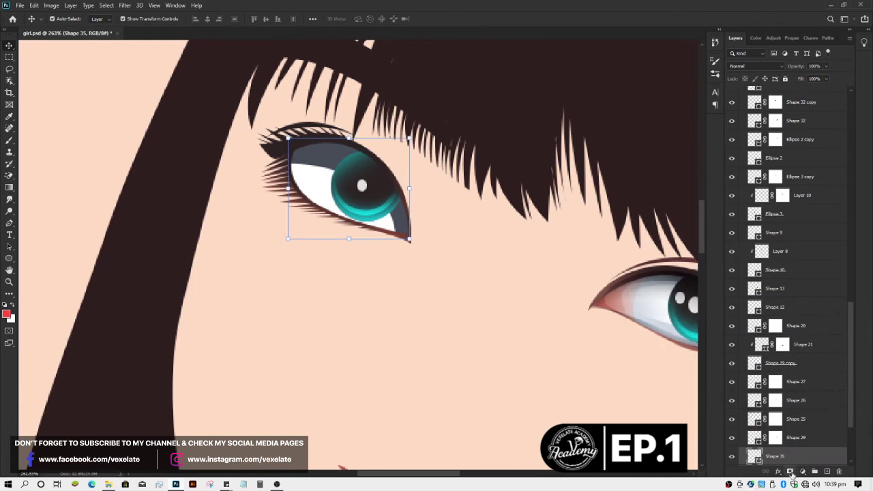
pyautogui.press('b')
pyautogui.click(341, 257)
pyautogui.moveTo(355, 191); pyautogui.dragTo(335, 199)
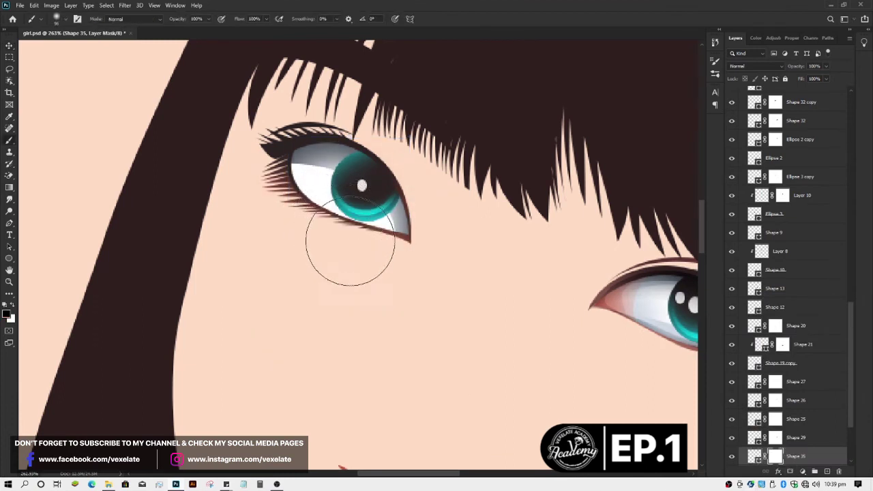
pyautogui.moveTo(317, 224); pyautogui.dragTo(298, 218)
pyautogui.scroll(-2, 314, 214)
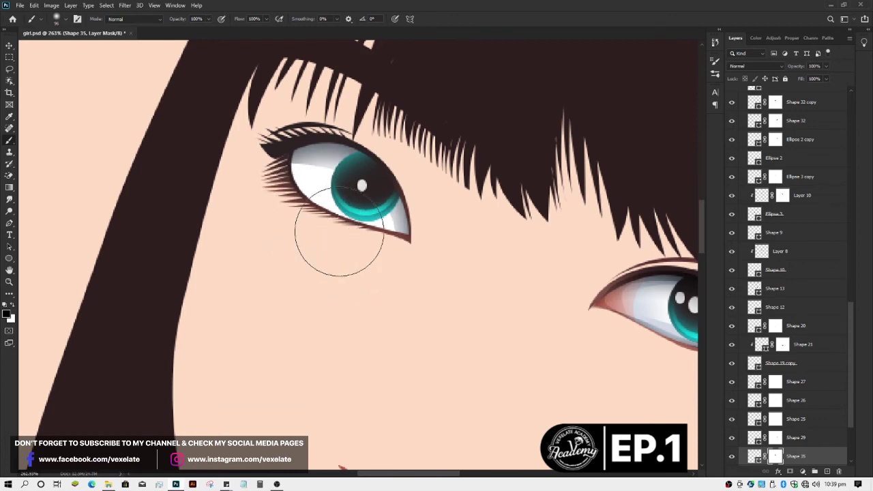
# Step: Reselect the shading shape's mask to continue brushing on it
pyautogui.press('v')
pyautogui.scroll(-2, 360, 328)
pyautogui.scroll(-2, 365, 327)
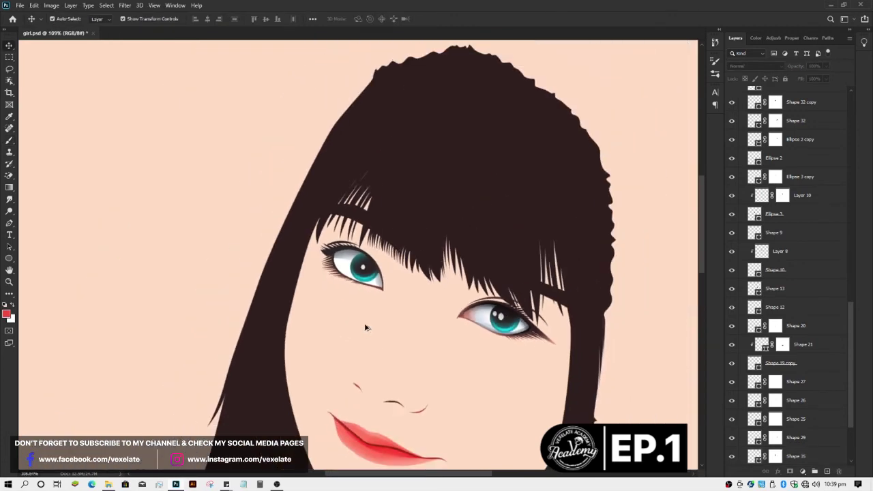
pyautogui.scroll(1, 368, 329)
pyautogui.scroll(3, 368, 329)
pyautogui.click(392, 258)
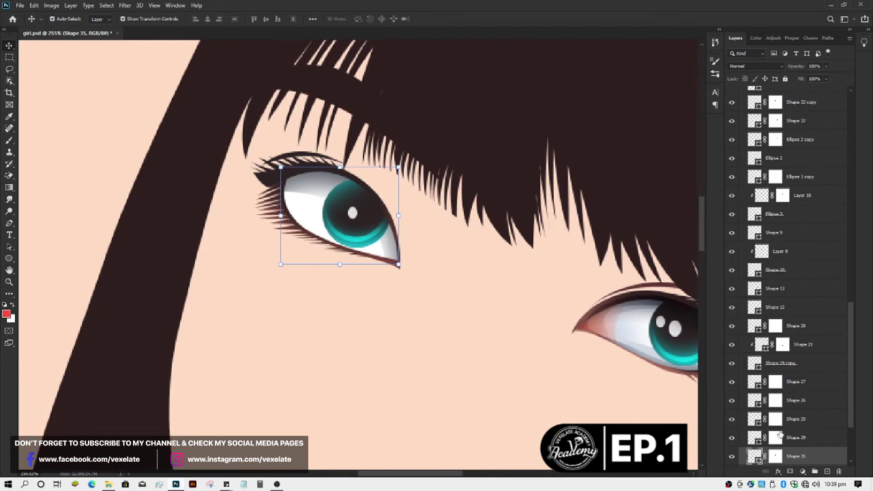
pyautogui.click(775, 457)
pyautogui.press('b')
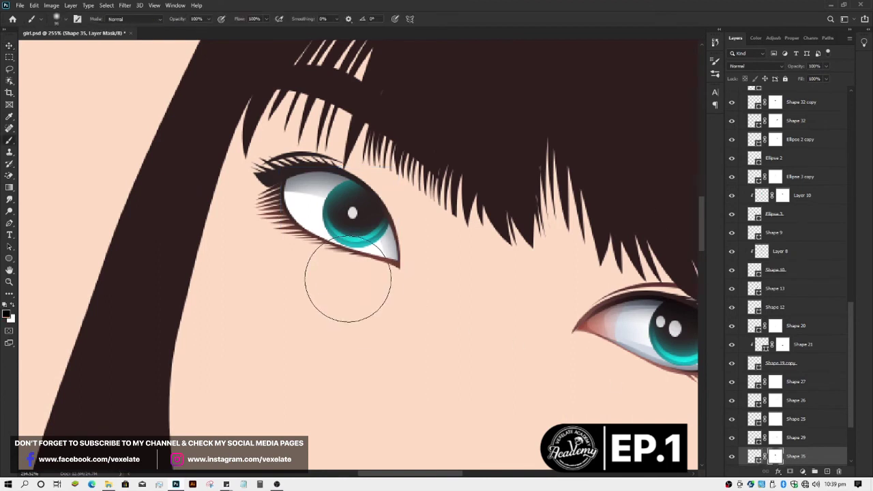
pyautogui.press('v')
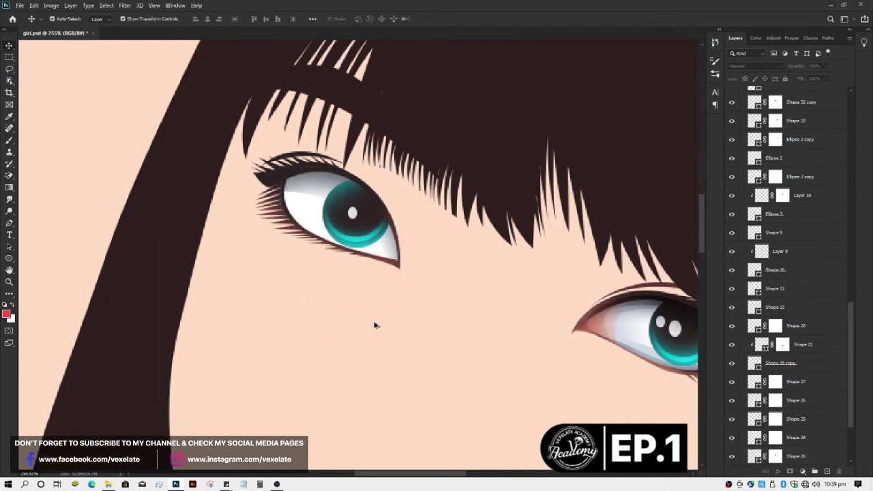
pyautogui.scroll(-2, 376, 327)
pyautogui.scroll(2, 374, 327)
pyautogui.scroll(1, 374, 326)
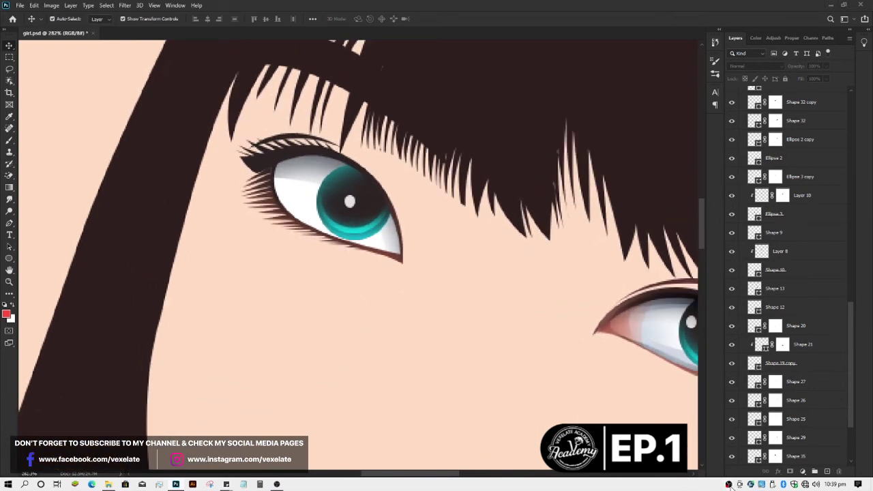
pyautogui.rightClick(728, 484)
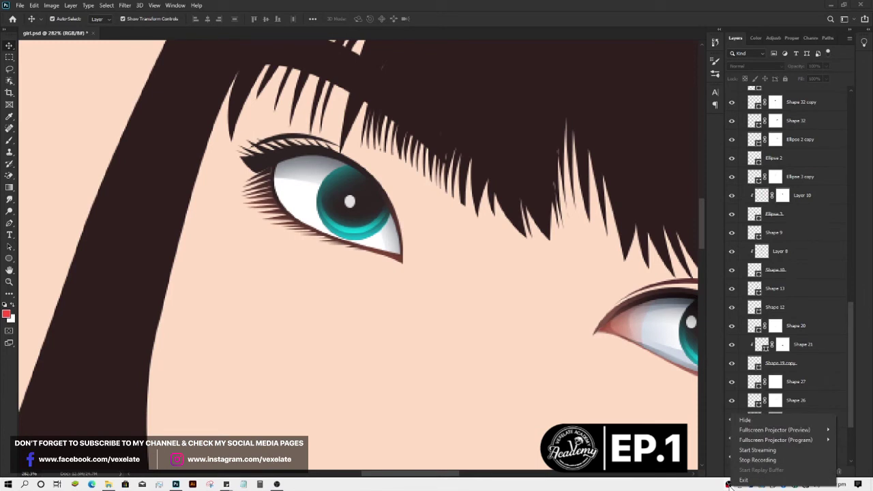
pyautogui.click(444, 337)
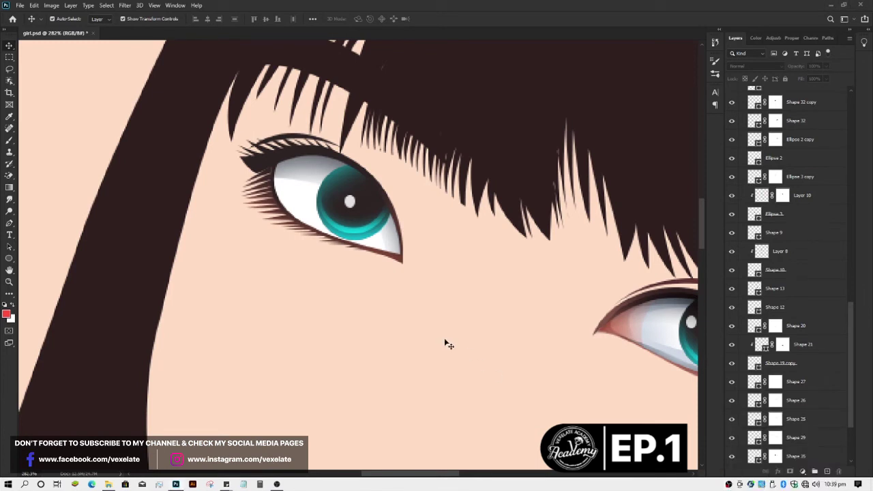
pyautogui.scroll(-1, 341, 319)
pyautogui.scroll(-1, 341, 319)
pyautogui.scroll(1, 478, 298)
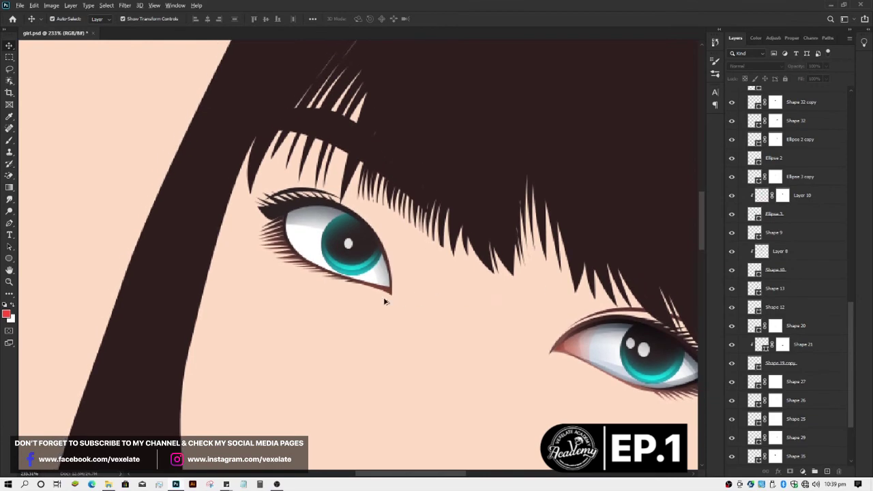
pyautogui.moveTo(854, 387); pyautogui.dragTo(853, 174)
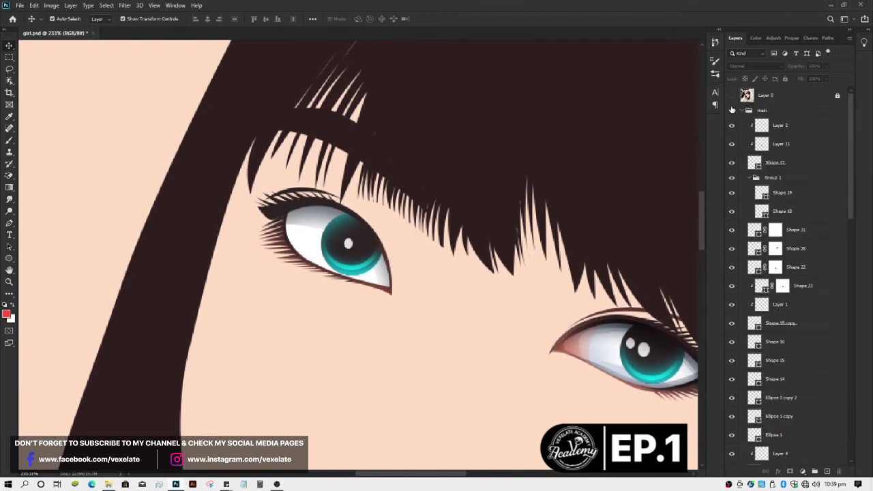
pyautogui.scroll(2, 294, 253)
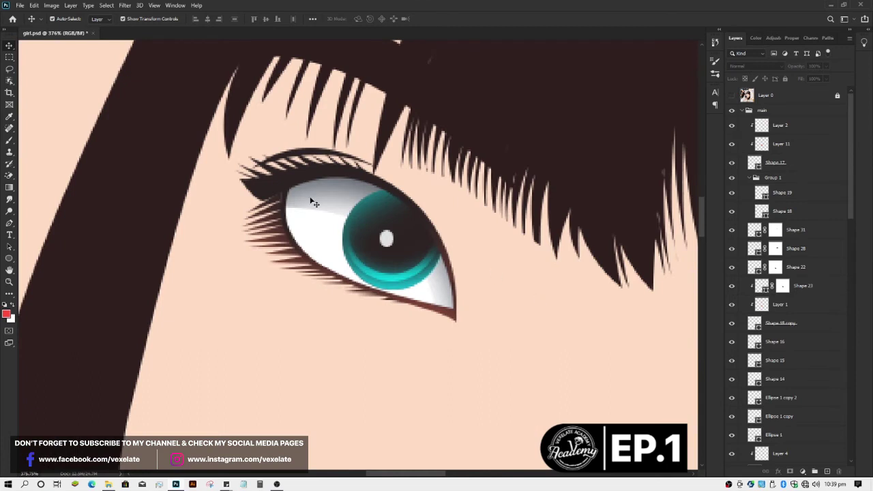
pyautogui.click(312, 199)
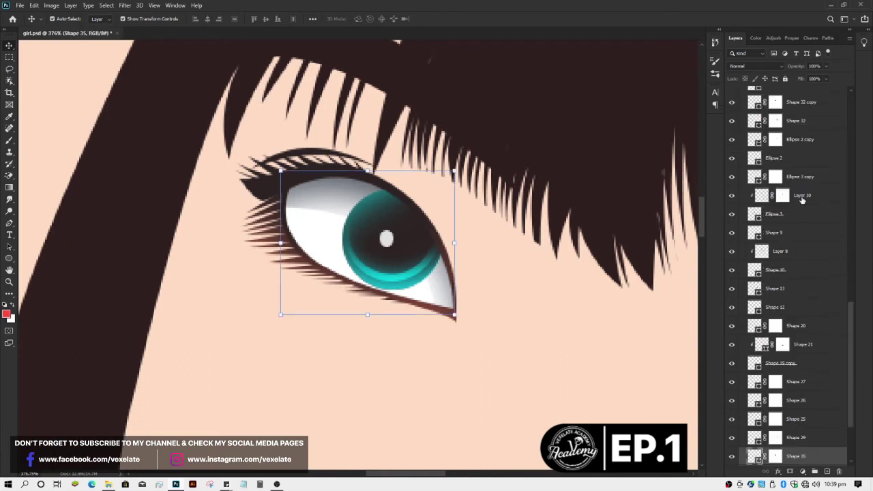
pyautogui.click(776, 457)
pyautogui.press('b')
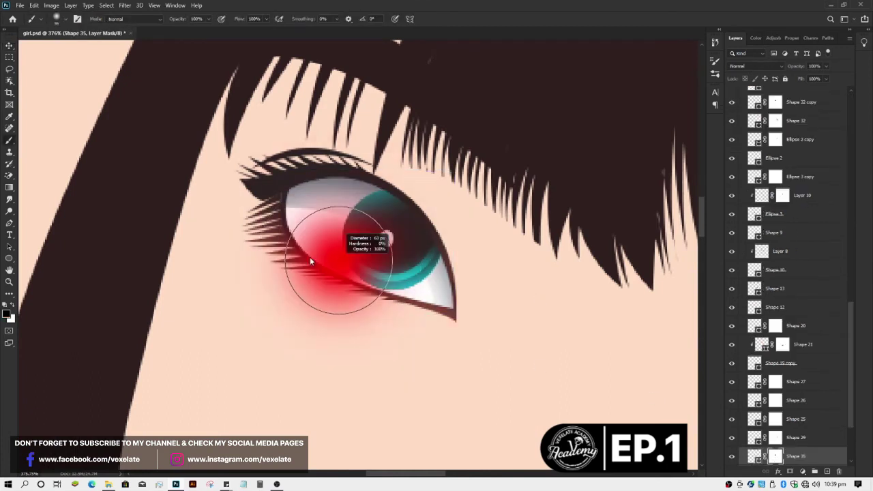
pyautogui.press('v')
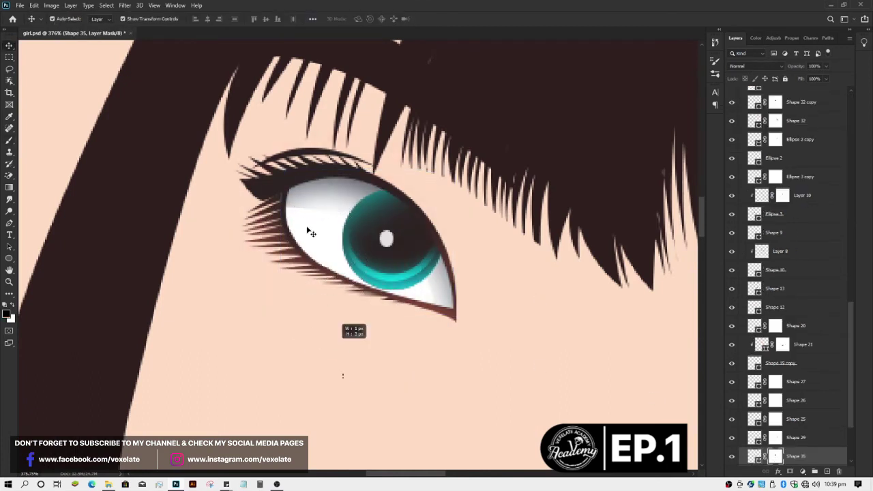
pyautogui.click(316, 223)
# Step: Pen-draw a new shape over the left eye's upper lid and fill it pale lavender-grey
pyautogui.press('p')
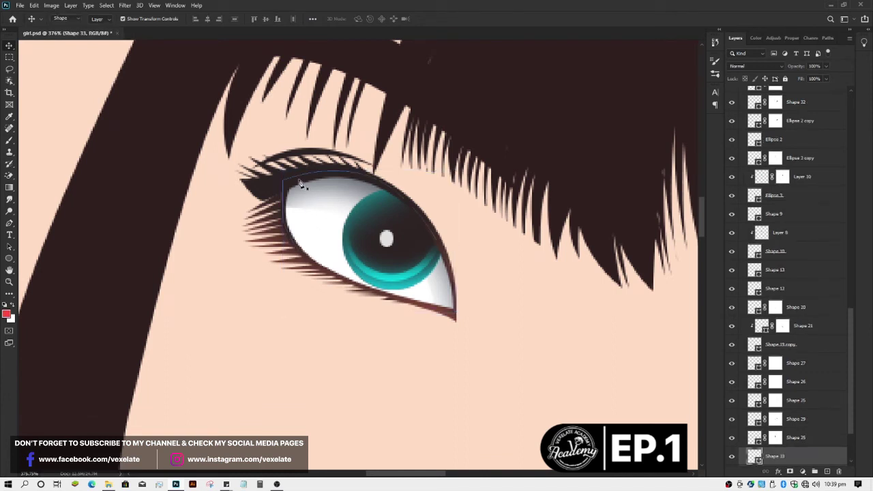
pyautogui.click(307, 174)
pyautogui.moveTo(367, 290); pyautogui.dragTo(408, 302)
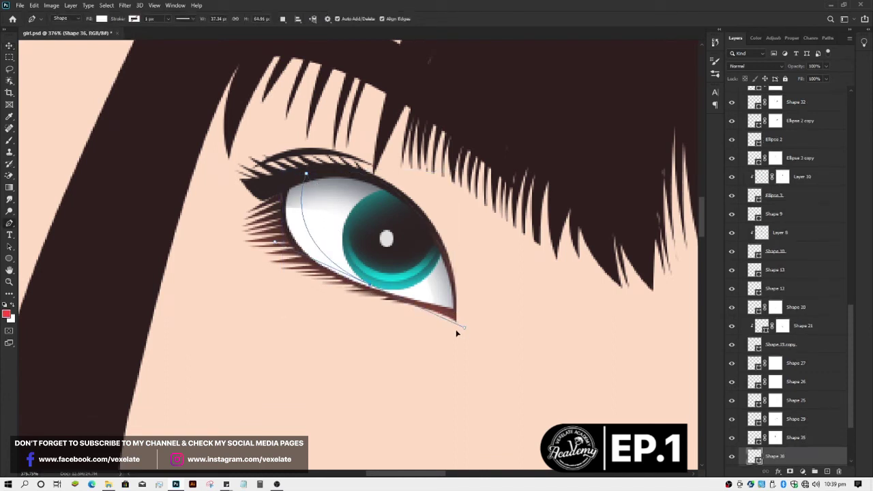
pyautogui.click(449, 312)
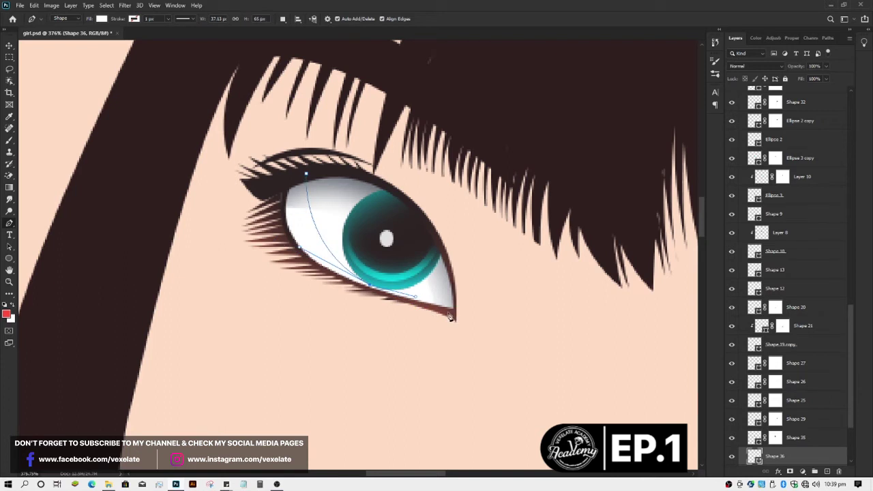
pyautogui.click(279, 182)
pyautogui.click(307, 175)
pyautogui.press('v')
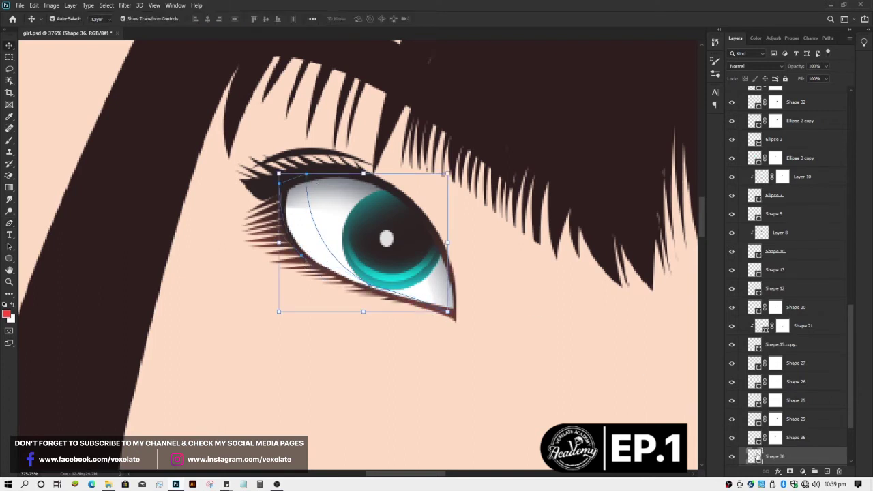
pyautogui.doubleClick(755, 455)
pyautogui.moveTo(678, 373)
pyautogui.mouseDown()
pyautogui.moveTo(623, 371)
pyautogui.moveTo(642, 349)
pyautogui.mouseUp()
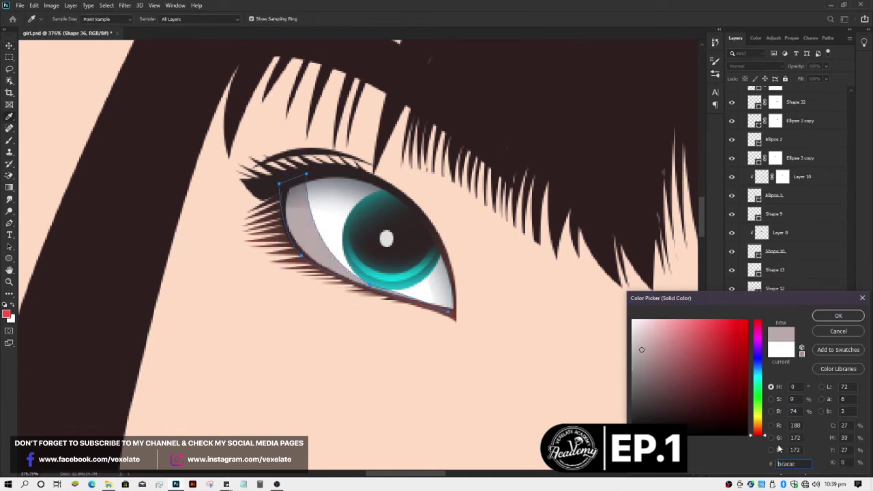
pyautogui.moveTo(763, 371); pyautogui.dragTo(757, 362)
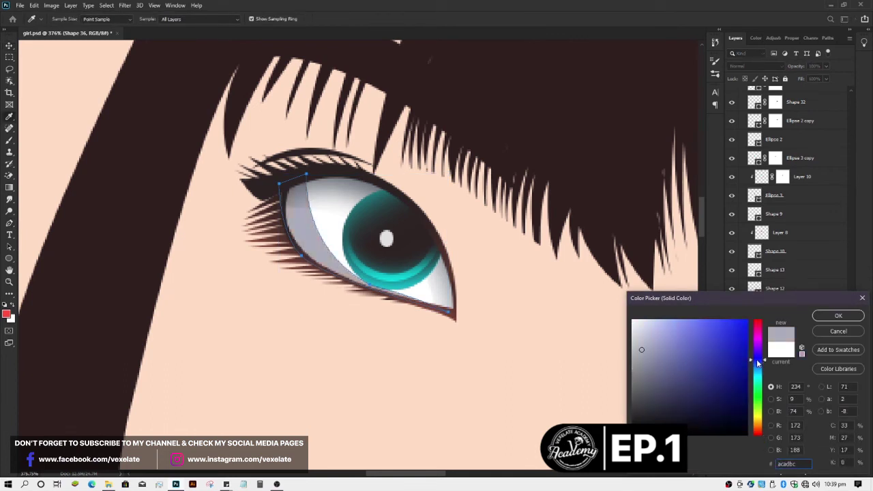
pyautogui.click(839, 316)
# Step: Mask the lavender shape to fade it near the iris, then reselect Shape 36
pyautogui.click(776, 455)
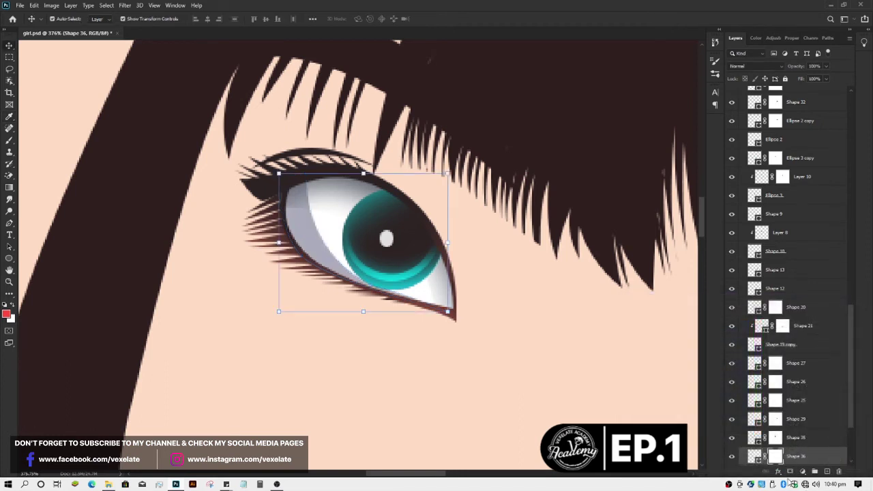
pyautogui.press('b')
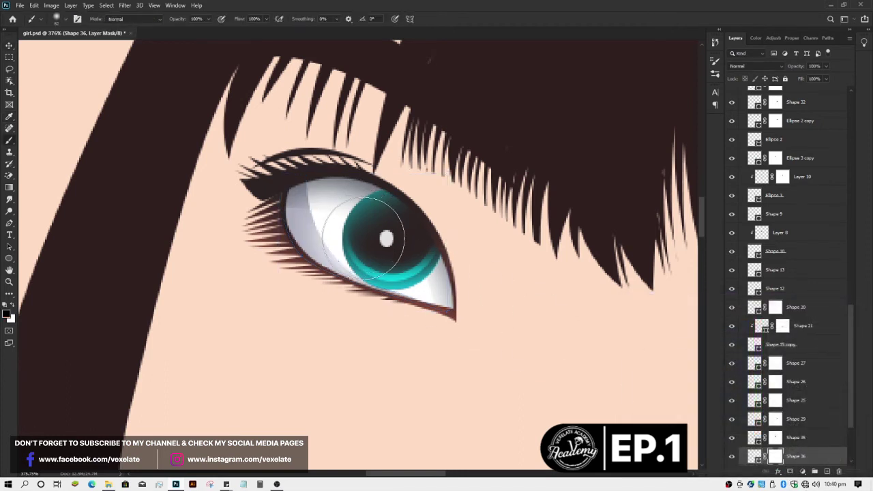
pyautogui.moveTo(321, 232); pyautogui.dragTo(344, 219)
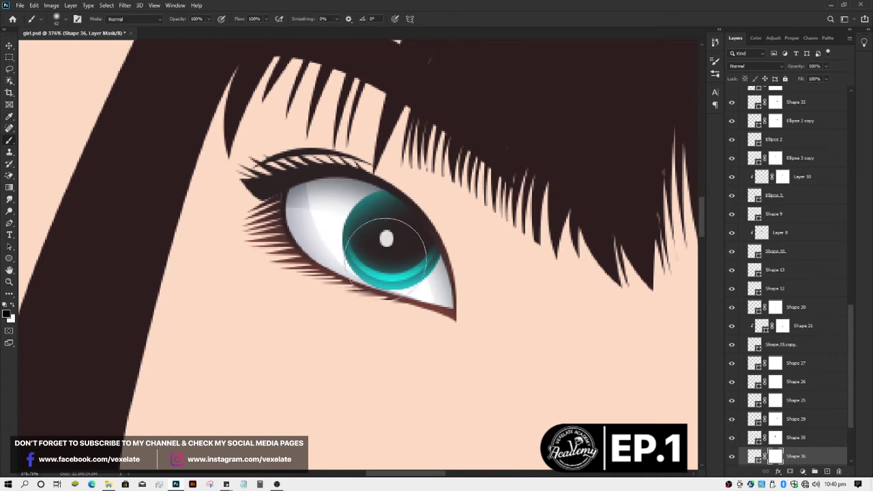
pyautogui.press('v')
pyautogui.scroll(-2, 406, 367)
pyautogui.scroll(-2, 405, 367)
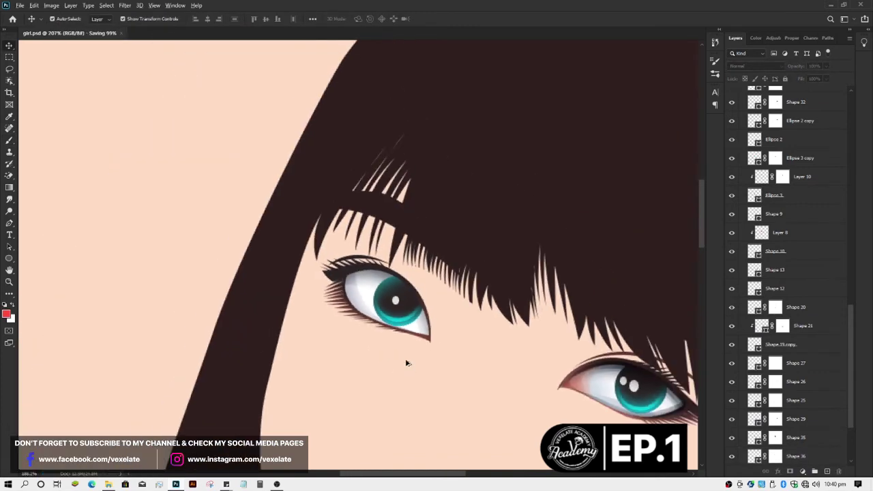
pyautogui.scroll(-2, 406, 365)
pyautogui.scroll(-2, 407, 363)
pyautogui.scroll(-1, 407, 363)
pyautogui.scroll(2, 368, 320)
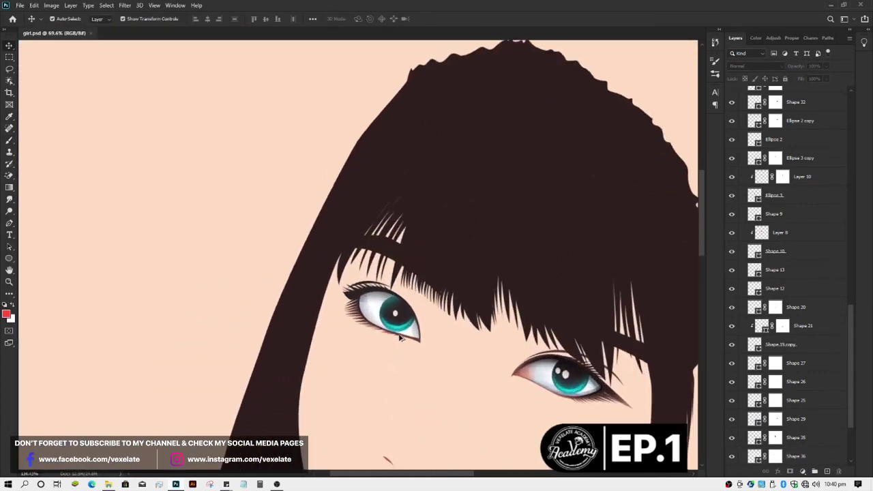
pyautogui.scroll(2, 344, 299)
pyautogui.click(331, 277)
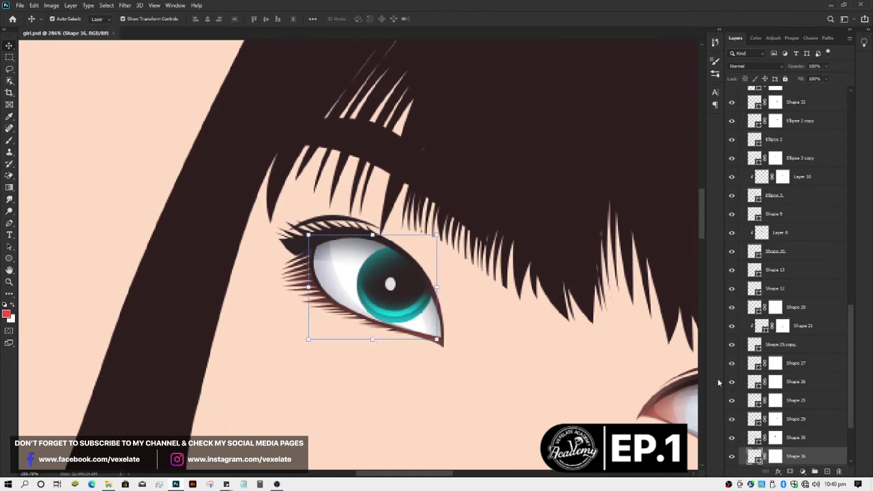
# Step: Leave the Shape 36 mask and select the Shape 33 eye-white layer
pyautogui.click(776, 456)
pyautogui.press('b')
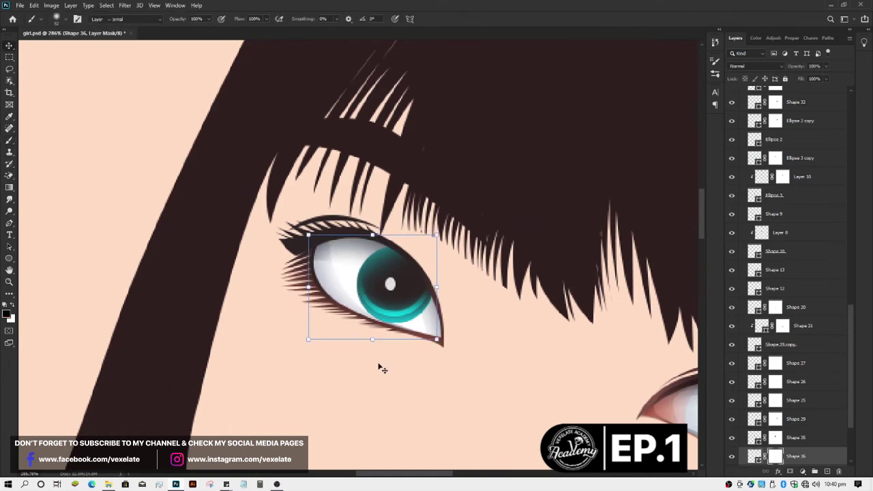
pyautogui.press('v')
pyautogui.click(345, 289)
pyautogui.scroll(2, 341, 282)
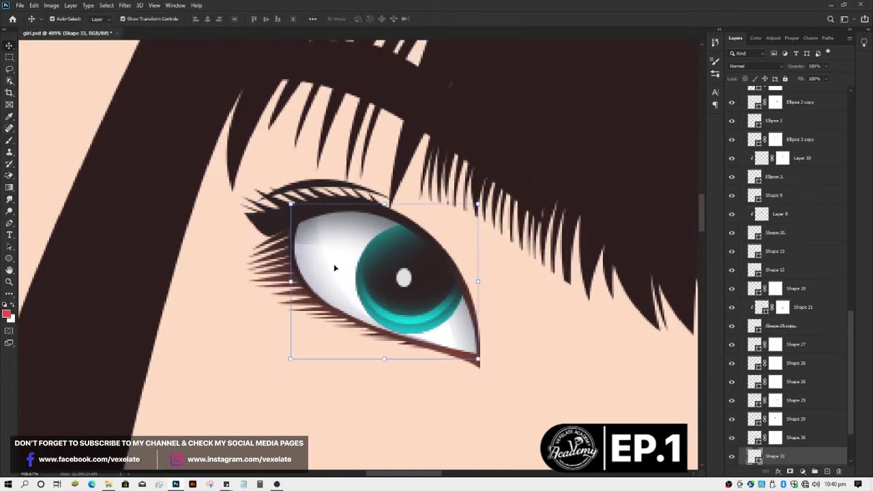
# Step: Draw a closed curved Pen shape over the eye white's left side, keeping white fill
pyautogui.press('p')
pyautogui.click(309, 233)
pyautogui.moveTo(333, 285); pyautogui.dragTo(350, 307)
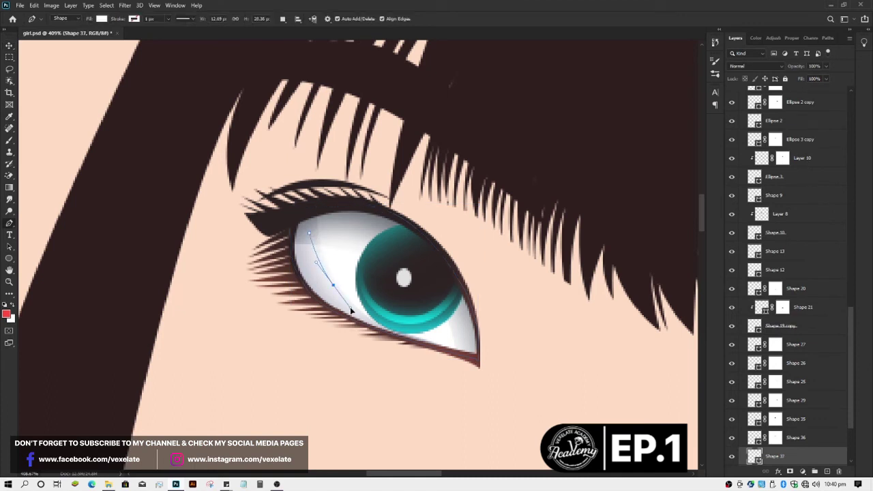
pyautogui.click(457, 345)
pyautogui.moveTo(454, 284); pyautogui.dragTo(395, 232)
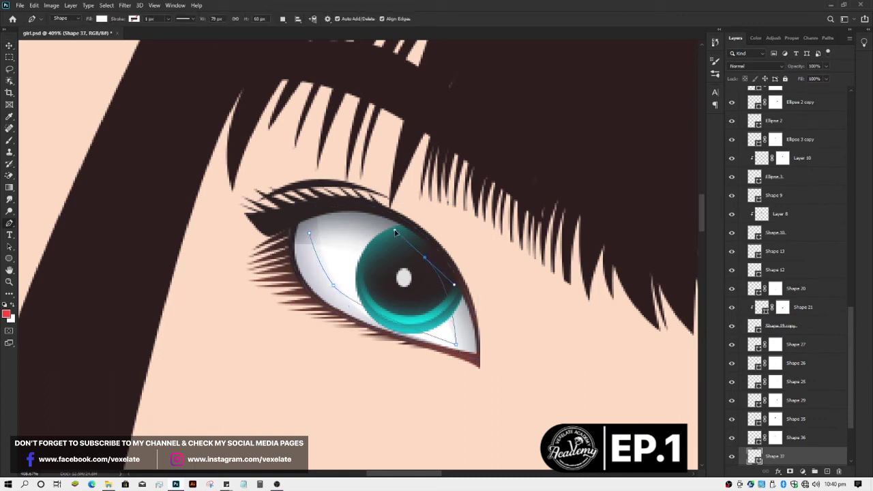
pyautogui.click(350, 225)
pyautogui.click(309, 234)
pyautogui.press('v')
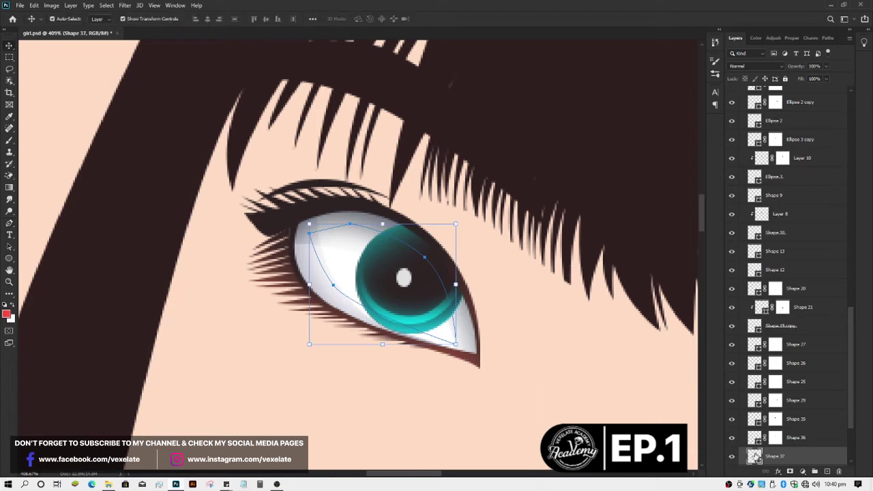
pyautogui.doubleClick(755, 457)
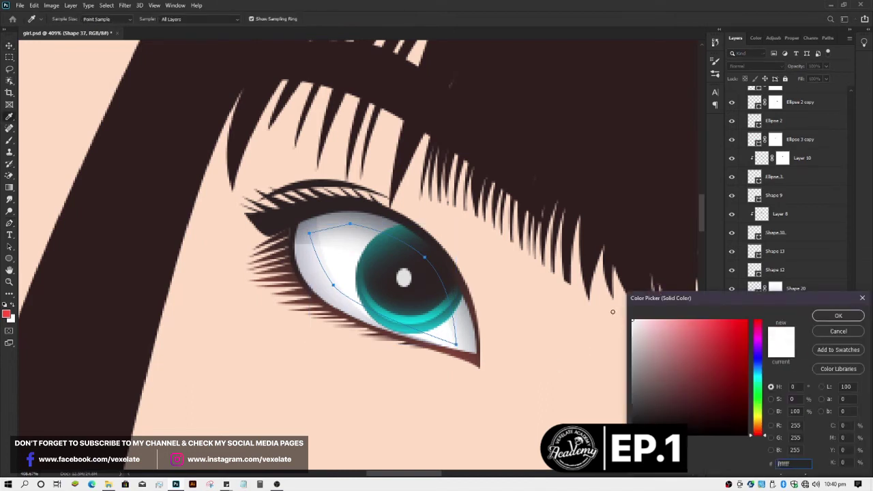
pyautogui.press('Return')
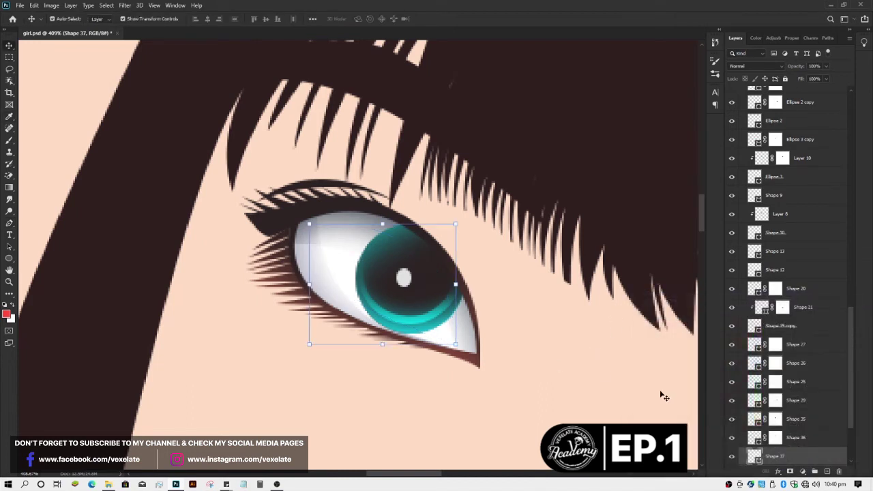
# Step: Tint the Shape 33 eye white pale bluish grey (#ccd2e1)
pyautogui.click(337, 271)
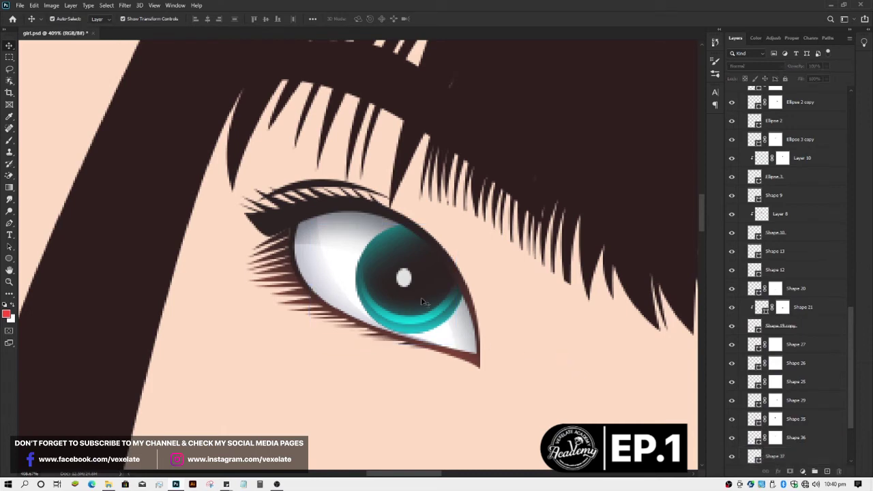
pyautogui.click(468, 339)
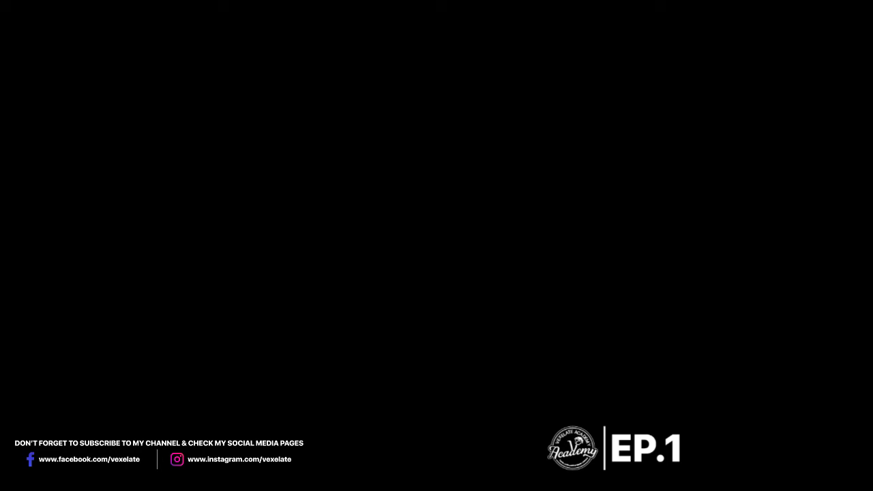
pyautogui.click(774, 419)
pyautogui.click(760, 438)
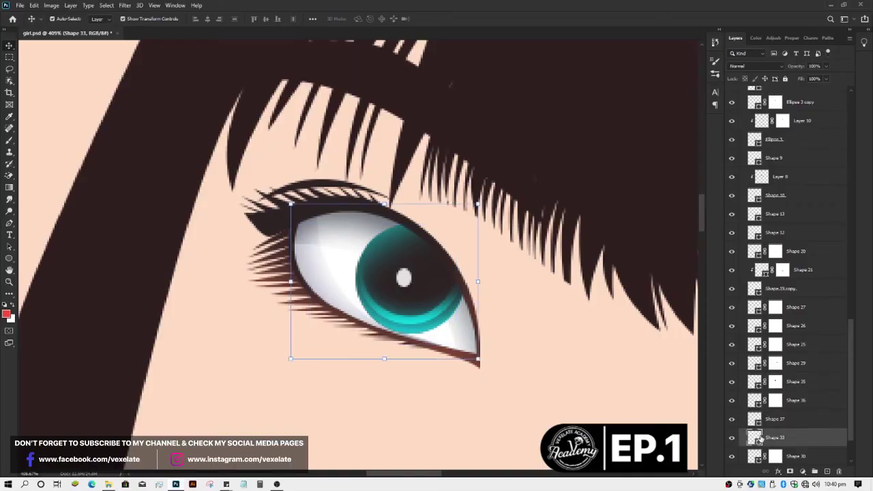
pyautogui.doubleClick(756, 437)
pyautogui.click(642, 331)
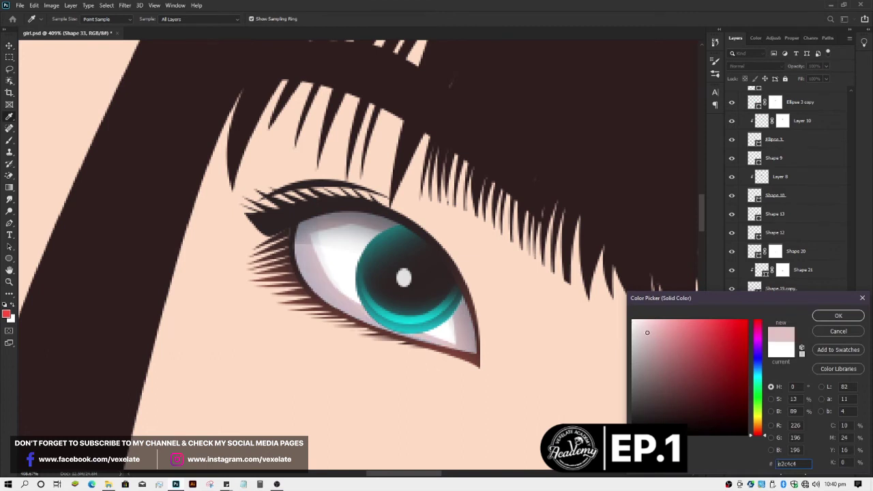
pyautogui.moveTo(756, 377); pyautogui.dragTo(756, 366)
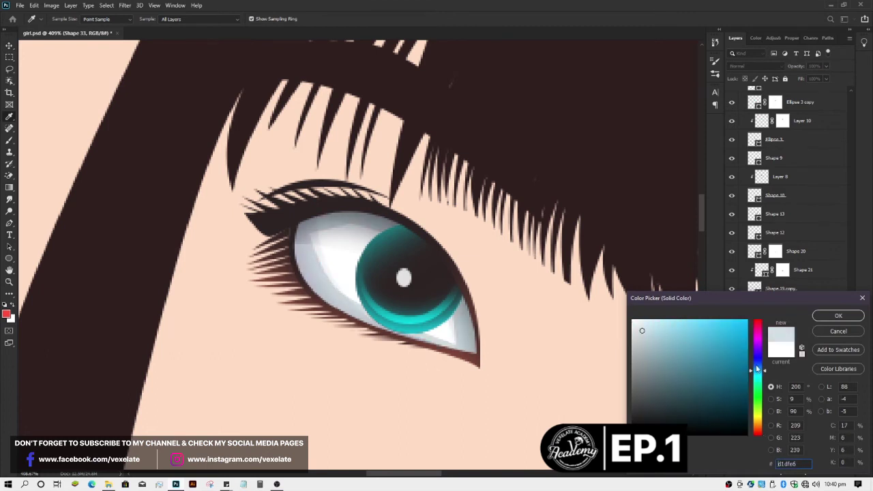
pyautogui.click(642, 333)
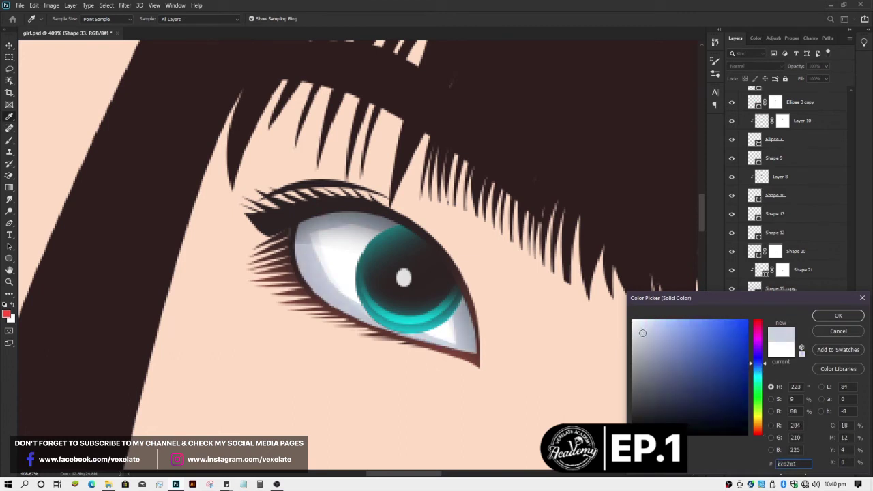
pyautogui.press('Return')
# Step: Zoom out and pan so the whole face is in view
pyautogui.press('v')
pyautogui.scroll(-3, 538, 344)
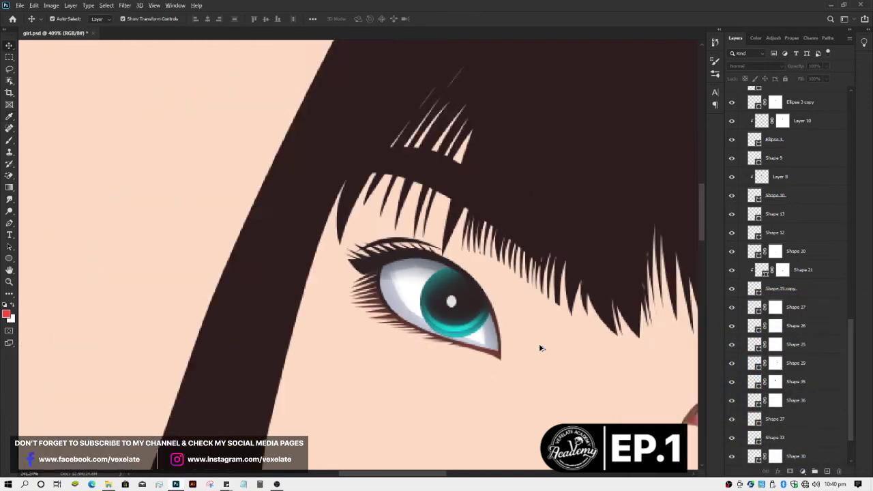
pyautogui.scroll(-3, 544, 352)
pyautogui.scroll(-2, 546, 356)
pyautogui.scroll(-2, 557, 389)
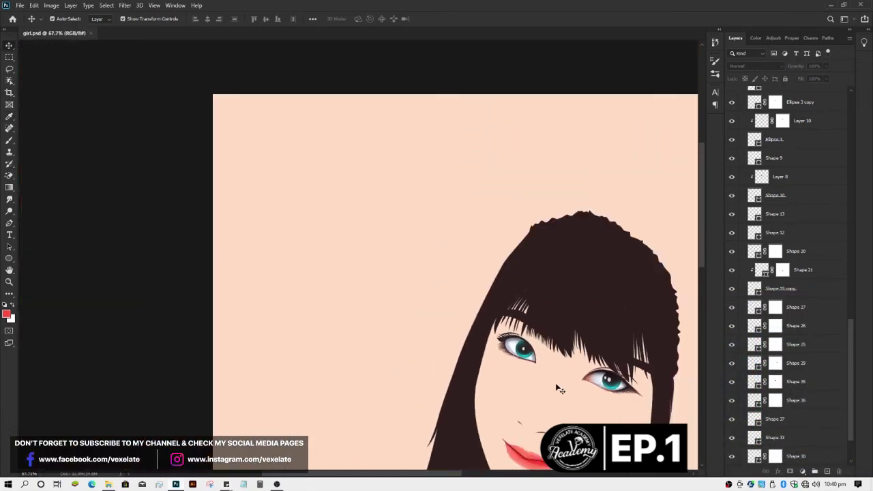
pyautogui.scroll(-1, 559, 387)
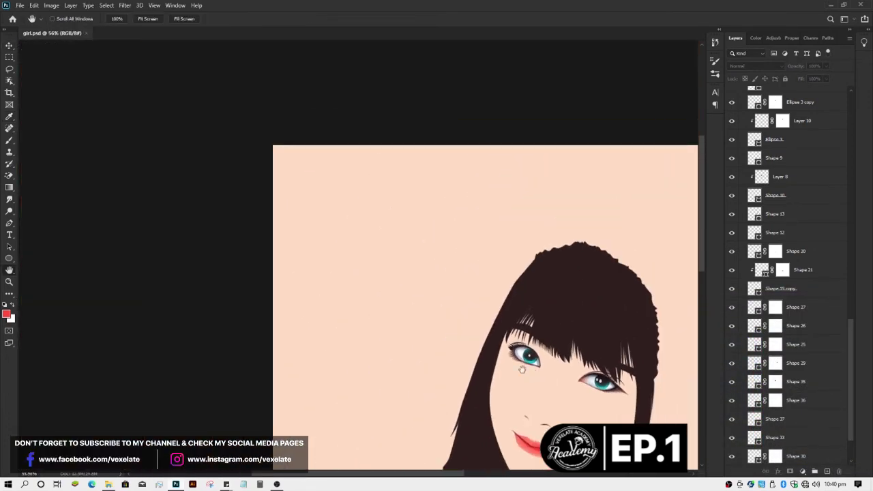
pyautogui.moveTo(559, 388); pyautogui.dragTo(425, 369)
pyautogui.scroll(1, 423, 365)
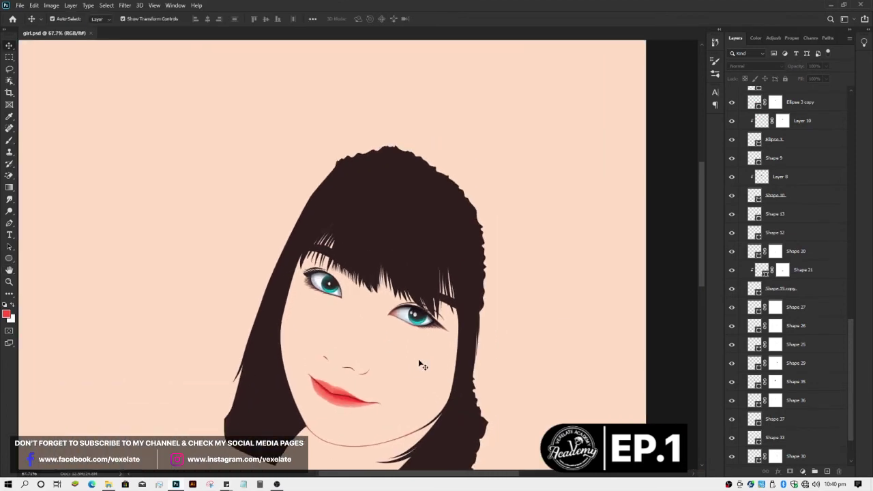
pyautogui.scroll(1, 412, 368)
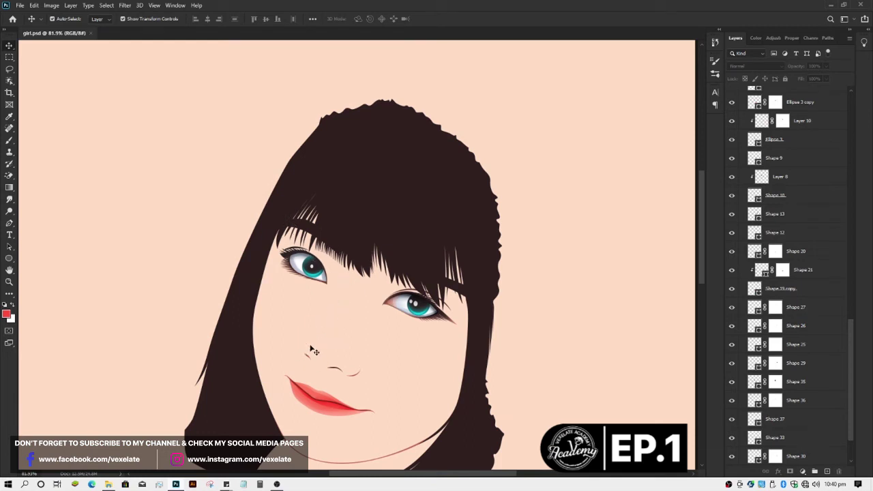
pyautogui.moveTo(854, 344); pyautogui.dragTo(853, 114)
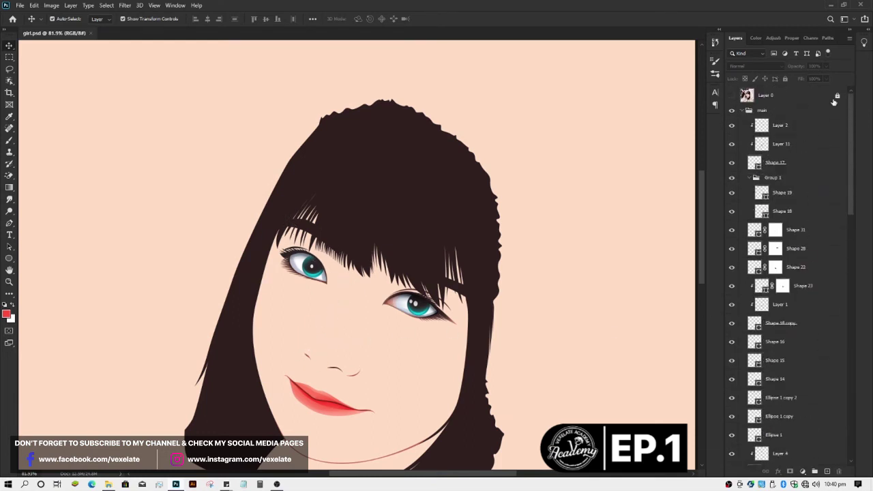
# Step: Show the Layer 0 reference photo, unlock it and set its opacity to 100%
pyautogui.click(731, 96)
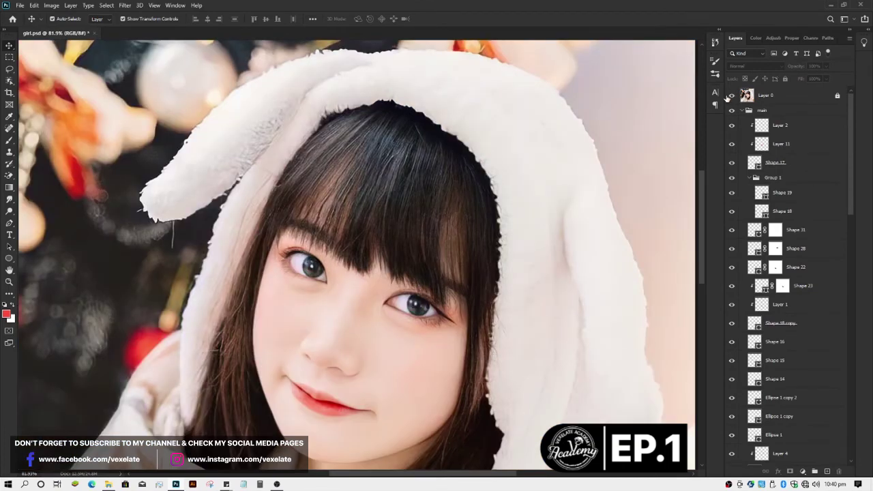
pyautogui.click(728, 97)
pyautogui.click(730, 96)
pyautogui.click(798, 95)
pyautogui.click(786, 79)
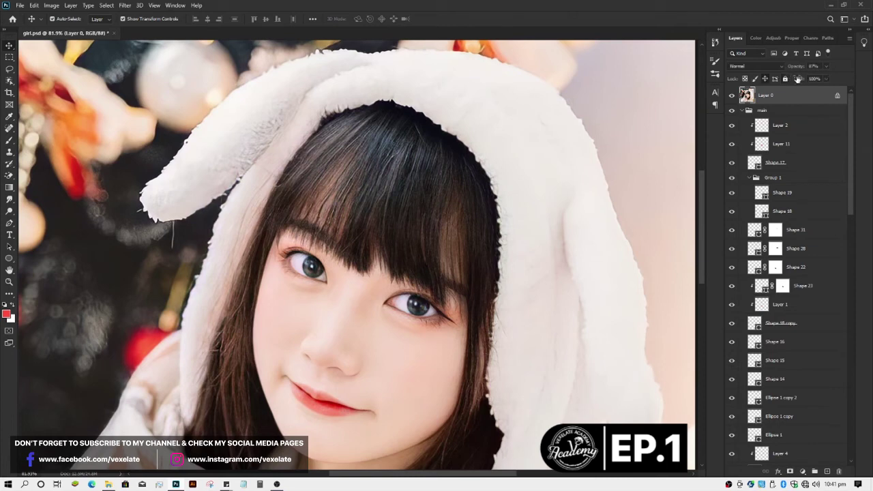
pyautogui.moveTo(830, 75); pyautogui.dragTo(851, 80)
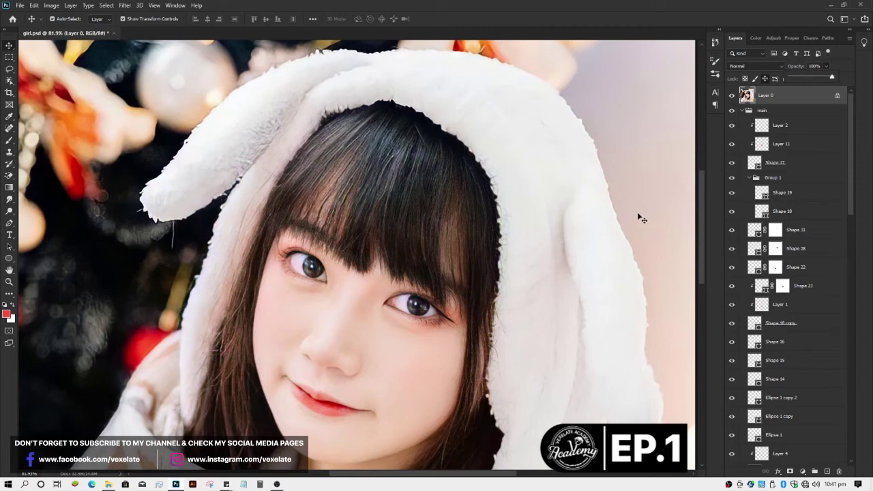
# Step: Toggle the reference photo off and back on, then zoom in on the right eye
pyautogui.click(732, 96)
pyautogui.click(732, 95)
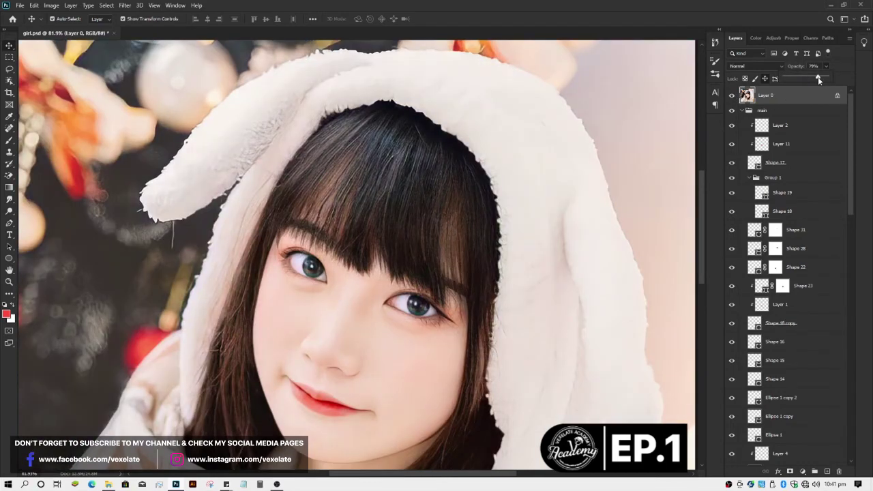
pyautogui.scroll(1, 399, 355)
pyautogui.scroll(2, 376, 321)
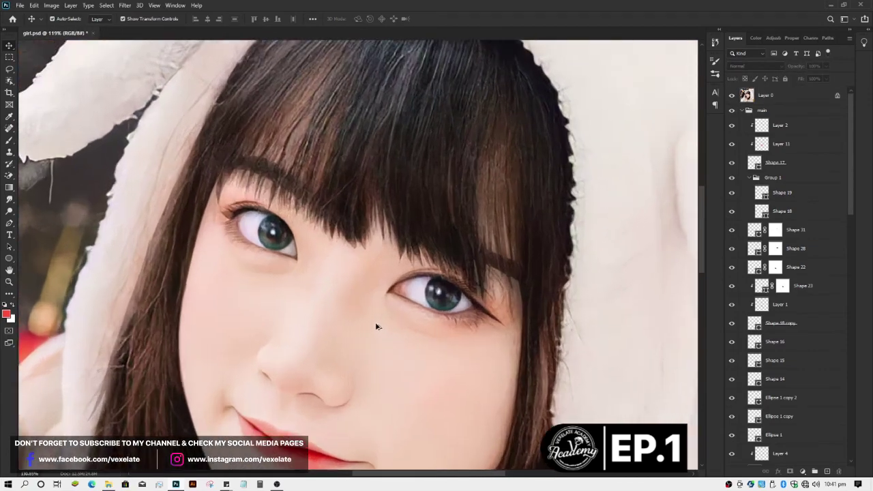
pyautogui.scroll(2, 372, 327)
# Step: Start a red Pen shape from the bangs along the upper eyelid to the eye's outer corner
pyautogui.press('p')
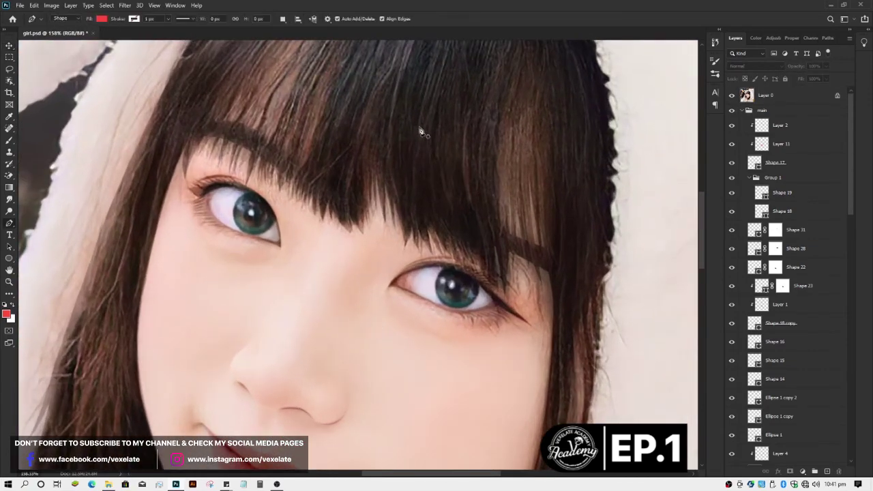
pyautogui.click(424, 117)
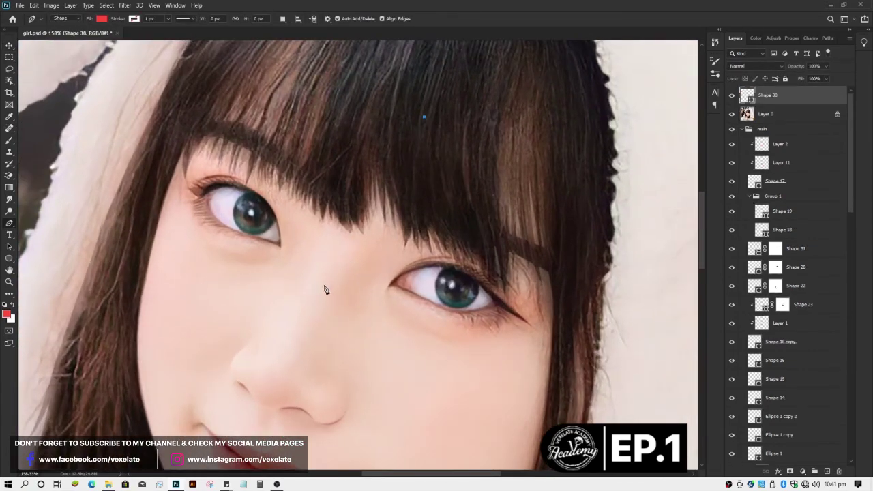
pyautogui.moveTo(330, 275); pyautogui.dragTo(323, 291)
pyautogui.moveTo(346, 334); pyautogui.dragTo(468, 260)
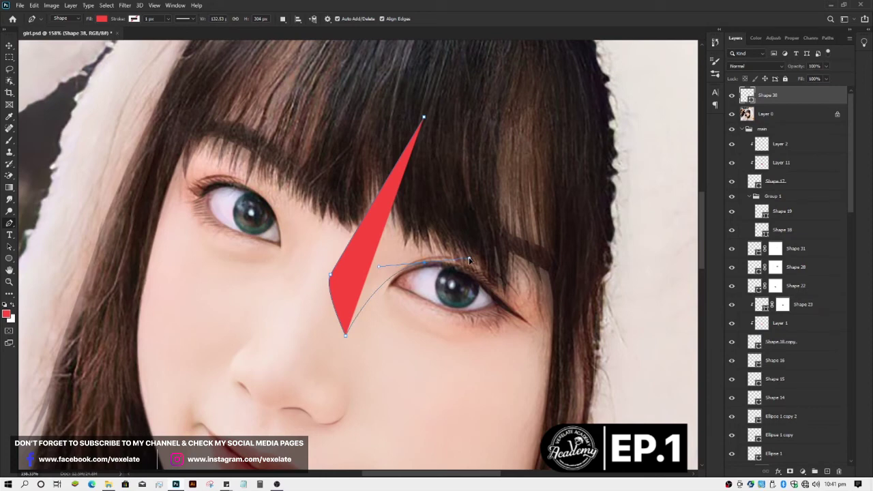
pyautogui.moveTo(491, 299); pyautogui.dragTo(521, 321)
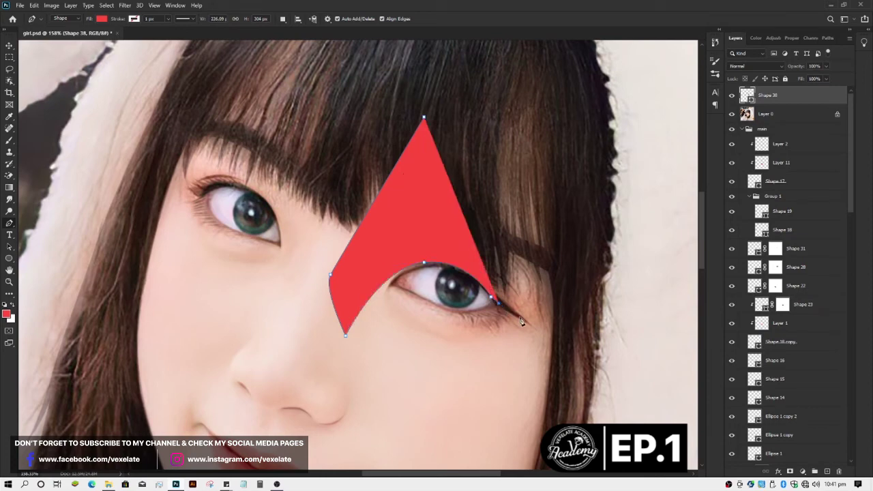
pyautogui.click(521, 319)
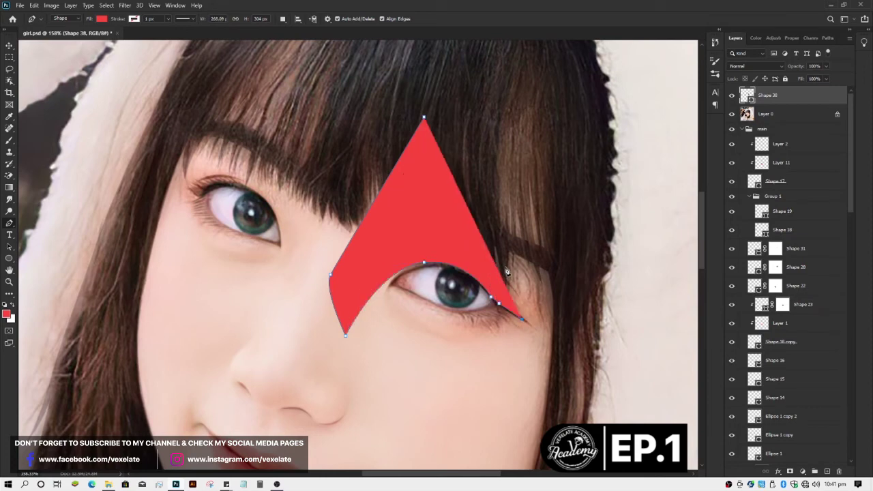
# Step: Close the shape down the cheek and back to the bangs, then send it to the bottom of the stack
pyautogui.click(543, 320)
pyautogui.click(562, 364)
pyautogui.click(563, 257)
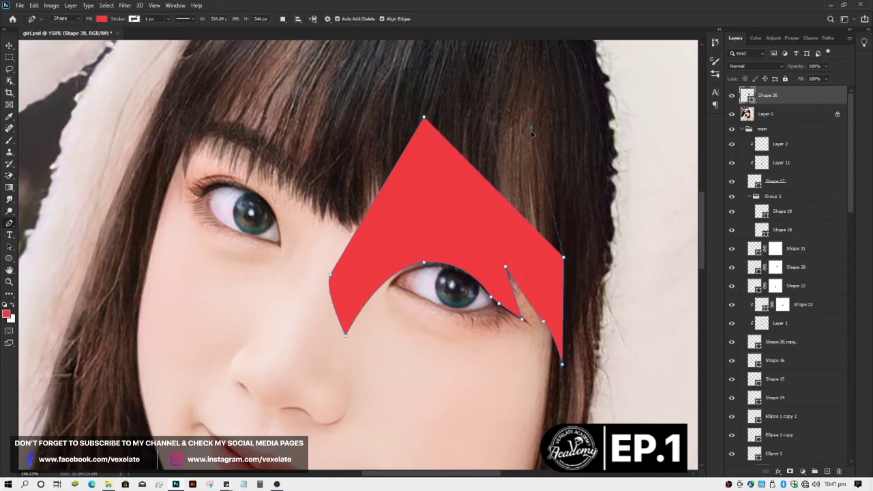
pyautogui.click(531, 127)
pyautogui.click(424, 118)
pyautogui.press('v')
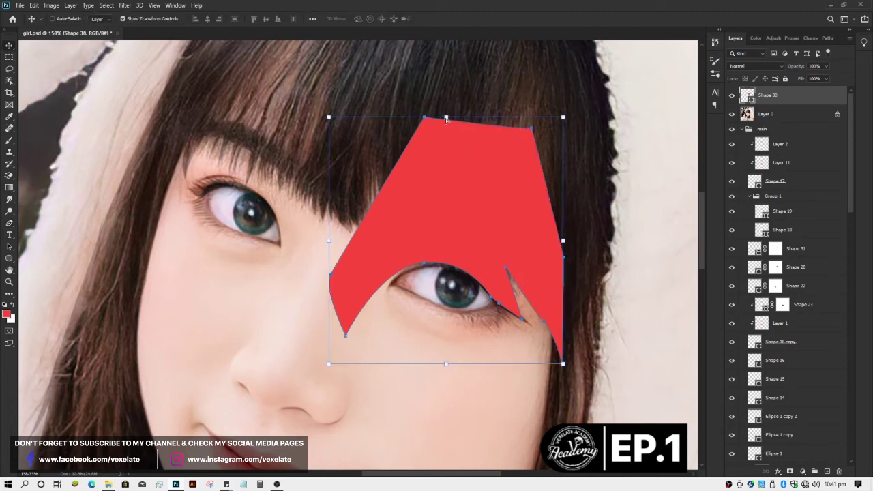
pyautogui.hotkey('ctrl', 'shift', '[')
# Step: Move the eye shape just above Color Fill 1 and hide the reference photo
pyautogui.click(651, 405)
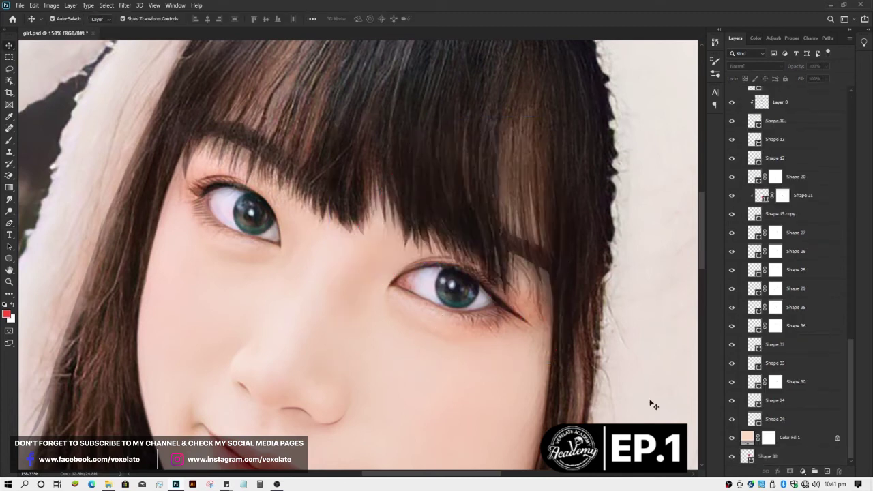
pyautogui.moveTo(791, 463)
pyautogui.mouseDown()
pyautogui.moveTo(815, 427)
pyautogui.moveTo(800, 435)
pyautogui.mouseUp()
pyautogui.moveTo(854, 393); pyautogui.dragTo(839, 123)
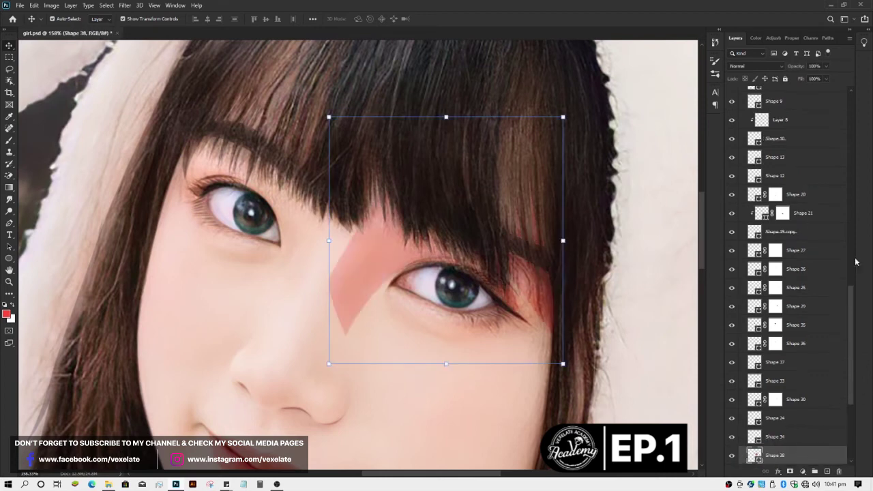
pyautogui.click(732, 95)
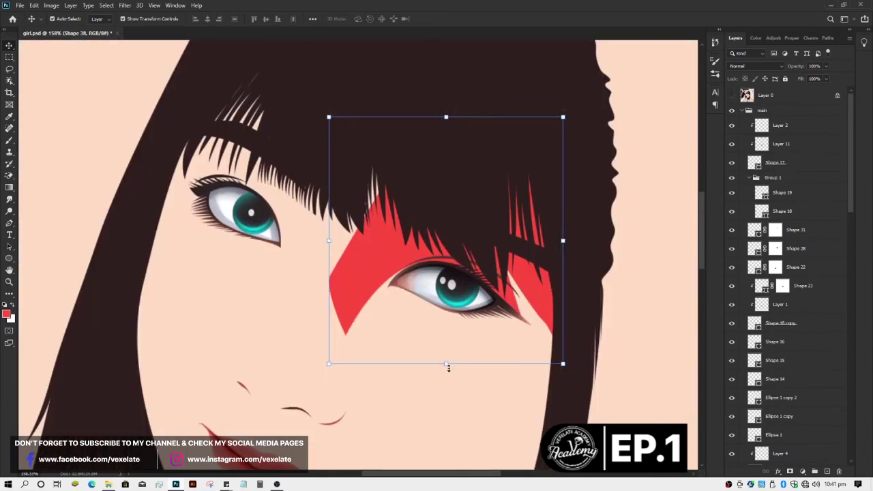
pyautogui.click(460, 419)
pyautogui.scroll(-2, 399, 405)
pyautogui.scroll(-2, 404, 354)
# Step: Recolour the eye shape to a light pink sampled from the lips
pyautogui.click(405, 353)
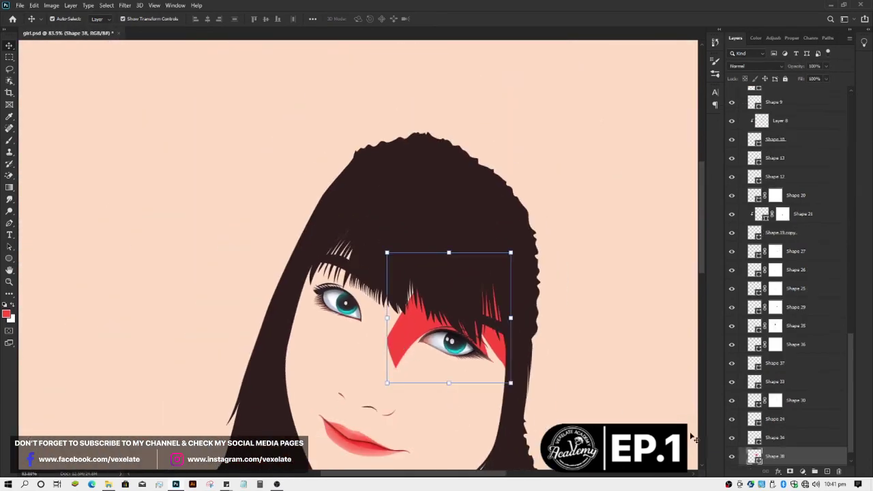
pyautogui.doubleClick(754, 456)
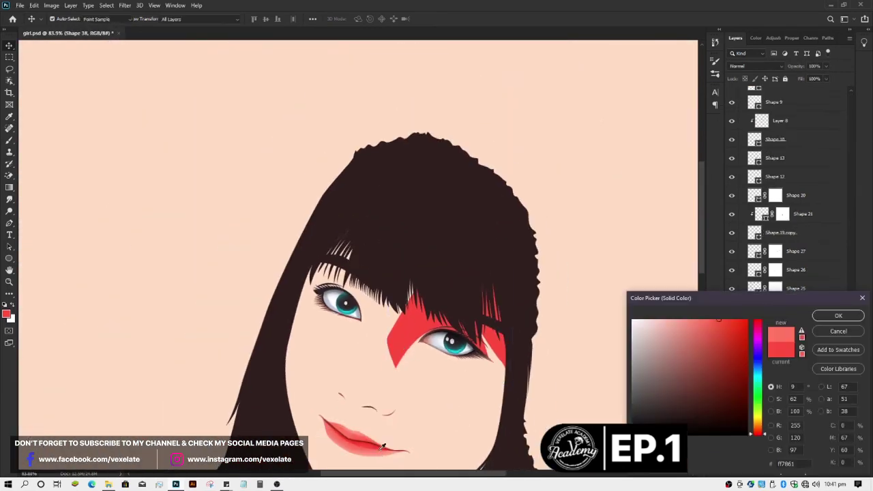
pyautogui.click(376, 445)
pyautogui.click(362, 429)
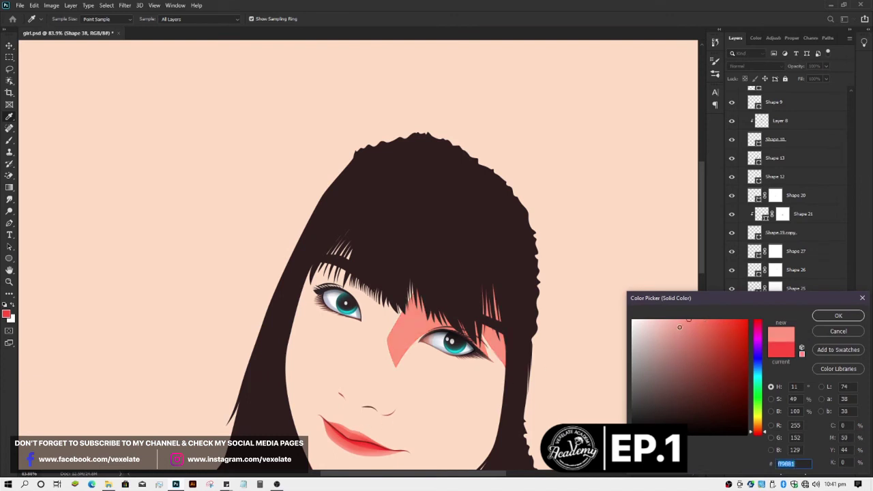
pyautogui.moveTo(679, 327); pyautogui.dragTo(681, 314)
pyautogui.moveTo(755, 431); pyautogui.dragTo(757, 434)
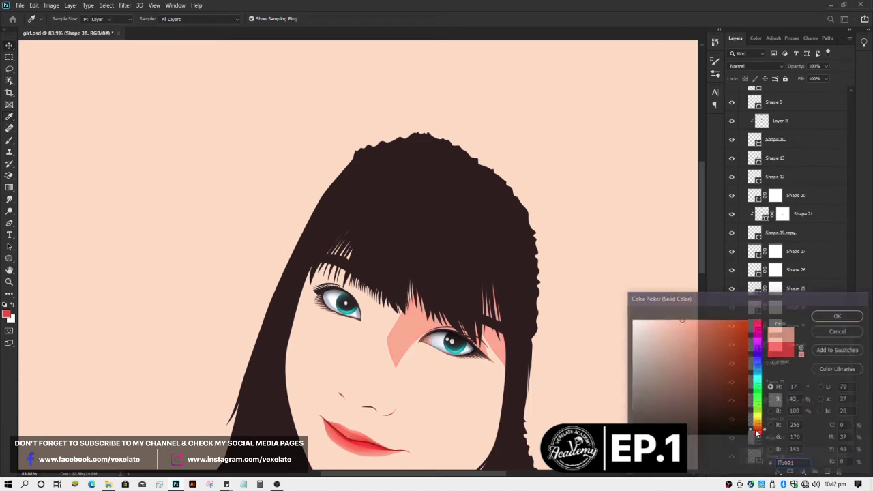
pyautogui.press('Return')
# Step: Add a layer mask and paint it with a large soft brush to fade the shape into blush
pyautogui.click(790, 472)
pyautogui.press('b')
pyautogui.moveTo(442, 396)
pyautogui.mouseDown()
pyautogui.moveTo(412, 395)
pyautogui.moveTo(405, 361)
pyautogui.mouseUp()
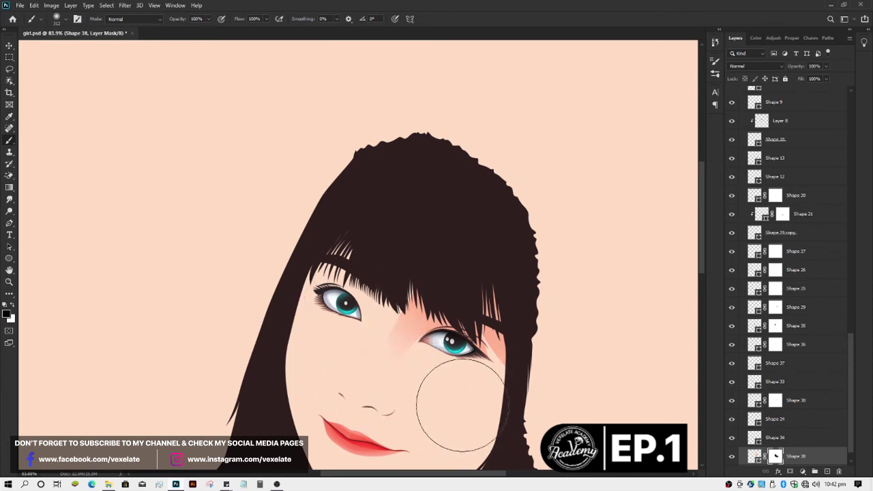
pyautogui.scroll(-3, 423, 378)
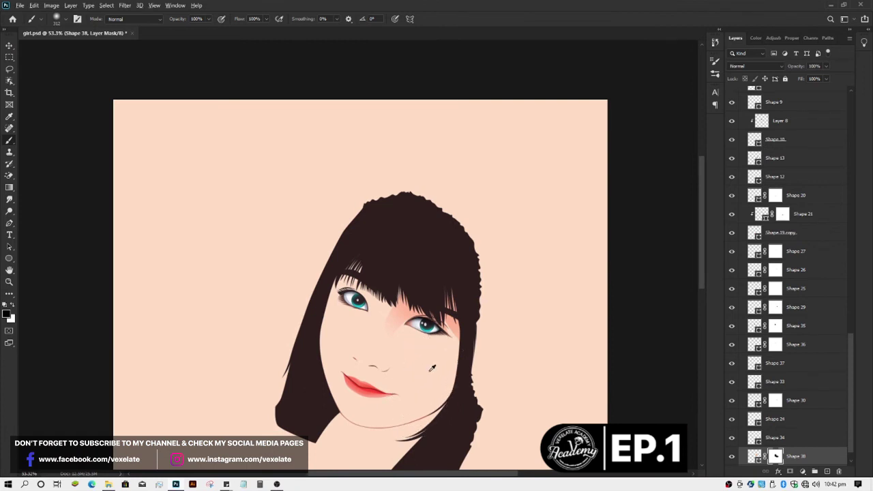
pyautogui.scroll(2, 434, 365)
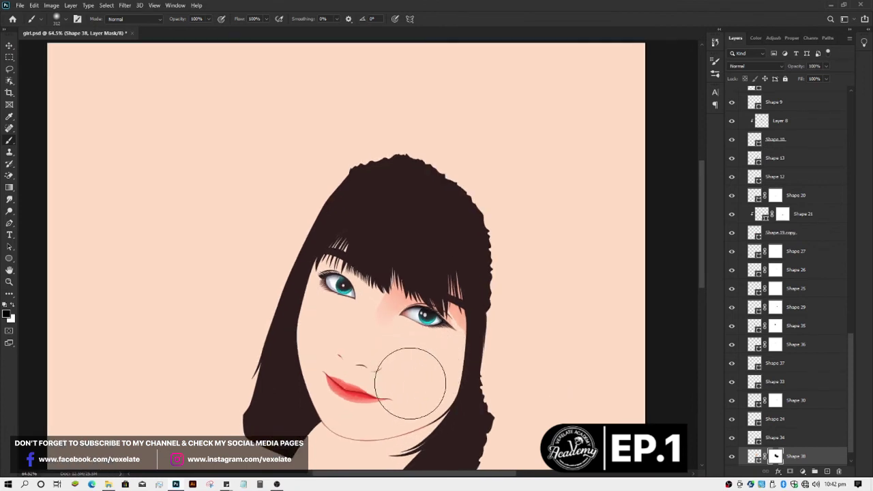
pyautogui.press('v')
pyautogui.click(427, 388)
pyautogui.scroll(2, 414, 362)
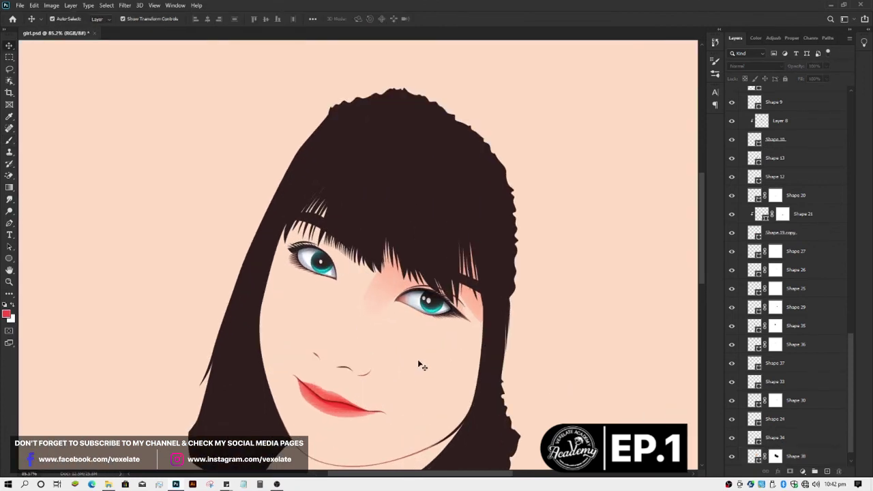
pyautogui.scroll(2, 429, 365)
pyautogui.scroll(15, 851, 374)
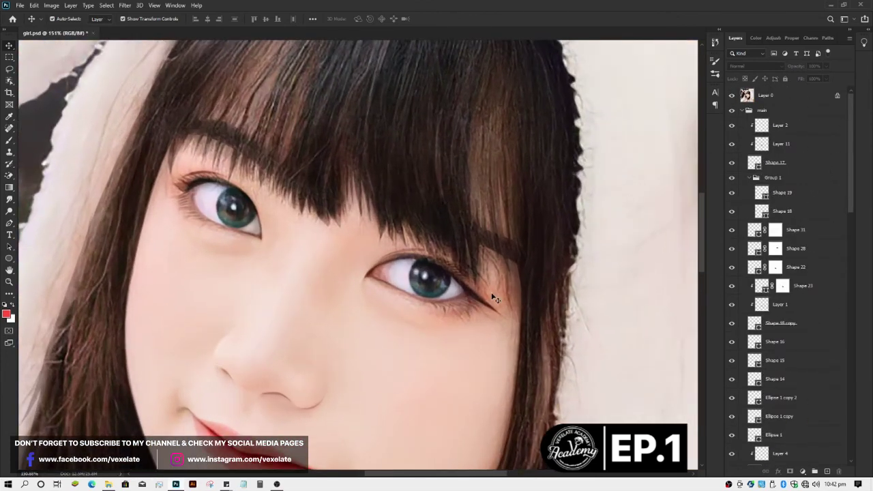
# Step: Draw a new shading shape along the right eye's outer corner and upper eyelid
pyautogui.click(484, 288)
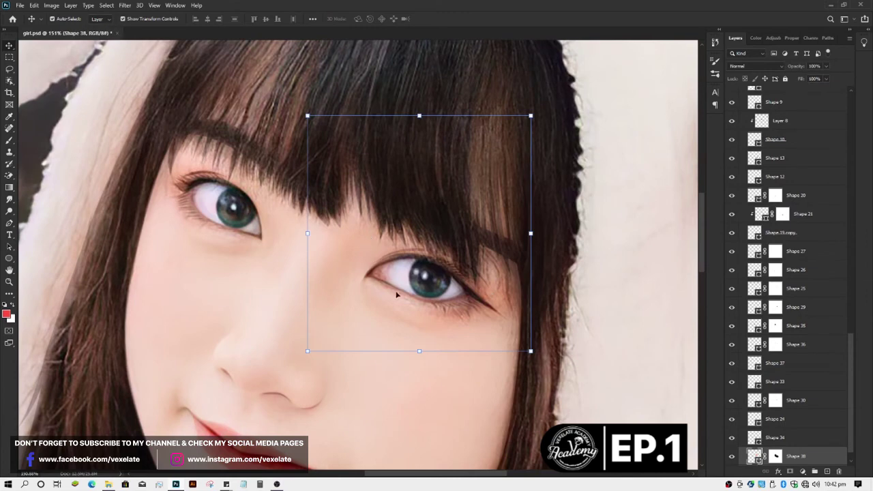
pyautogui.scroll(1, 439, 312)
pyautogui.scroll(2, 450, 317)
pyautogui.press('p')
pyautogui.click(539, 297)
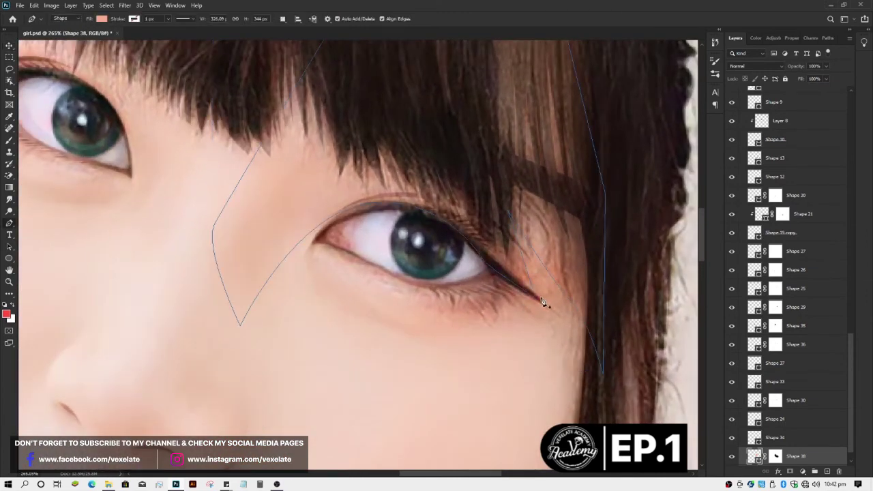
pyautogui.moveTo(512, 219)
pyautogui.mouseDown()
pyautogui.moveTo(493, 198)
pyautogui.moveTo(485, 221)
pyautogui.mouseUp()
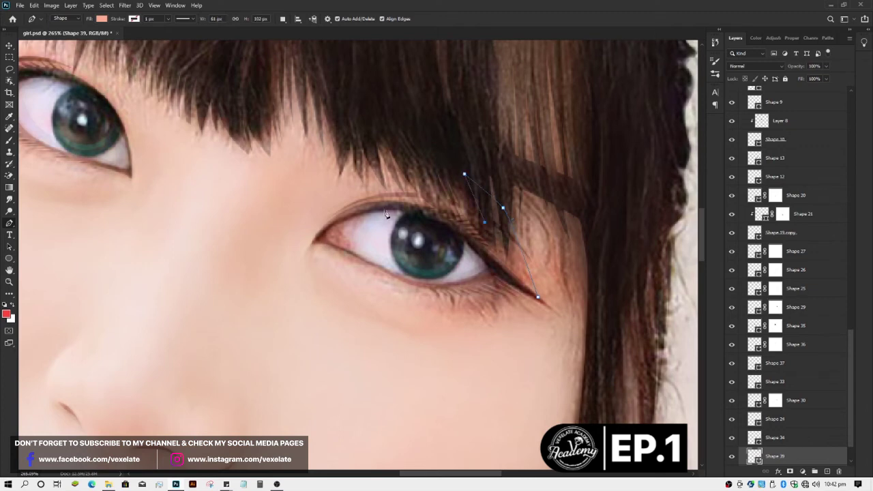
pyautogui.moveTo(434, 181)
pyautogui.mouseDown()
pyautogui.moveTo(309, 221)
pyautogui.moveTo(469, 246)
pyautogui.moveTo(498, 274)
pyautogui.mouseUp()
pyautogui.press('v')
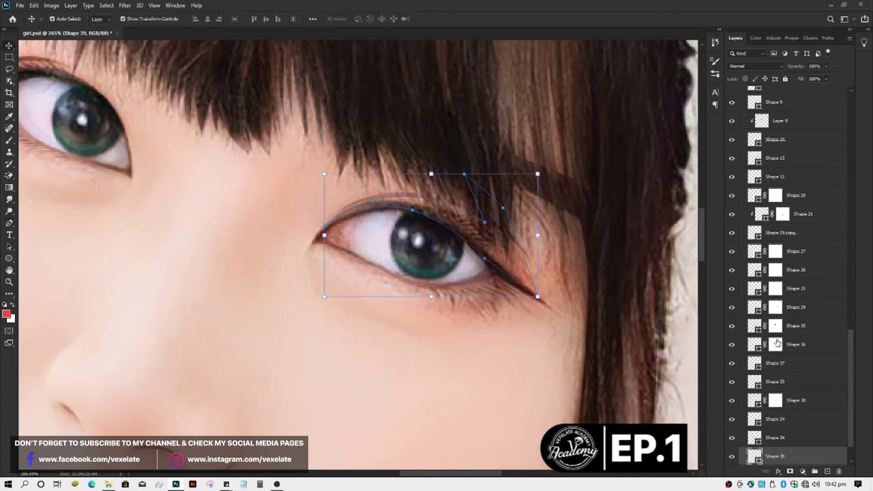
# Step: Hide the reference photo and set the new shape's blend mode to Multiply
pyautogui.moveTo(851, 364); pyautogui.dragTo(852, 129)
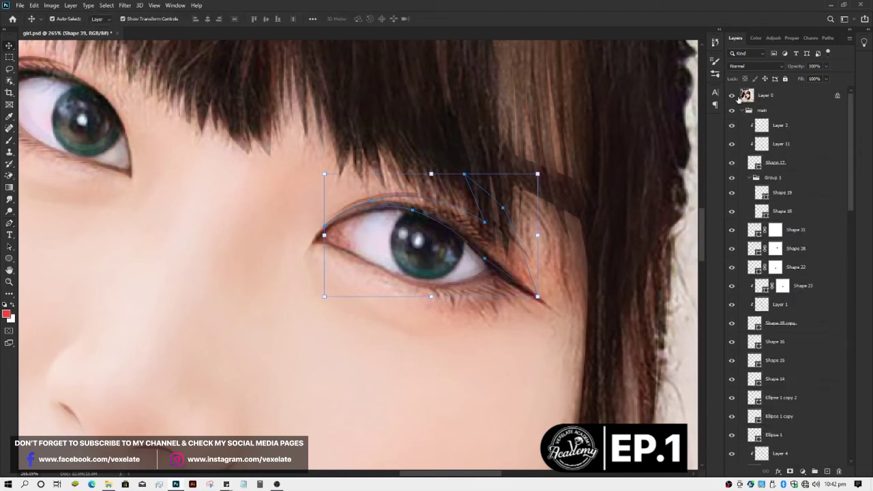
pyautogui.click(732, 96)
pyautogui.scroll(-1, 521, 253)
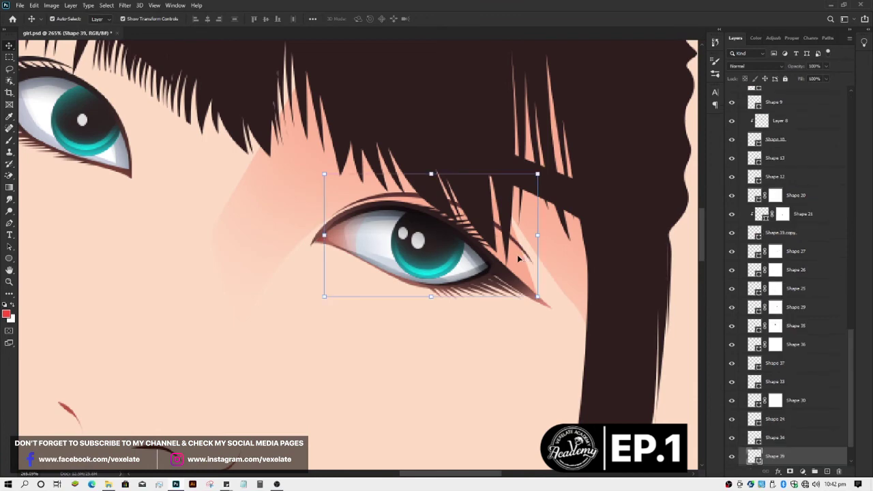
pyautogui.scroll(-2, 522, 253)
pyautogui.scroll(-2, 522, 252)
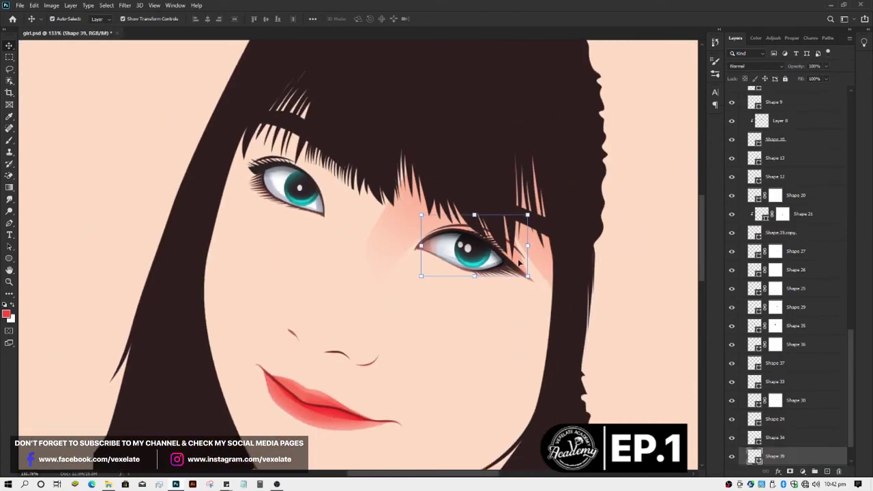
pyautogui.click(746, 68)
pyautogui.click(746, 69)
pyautogui.click(745, 69)
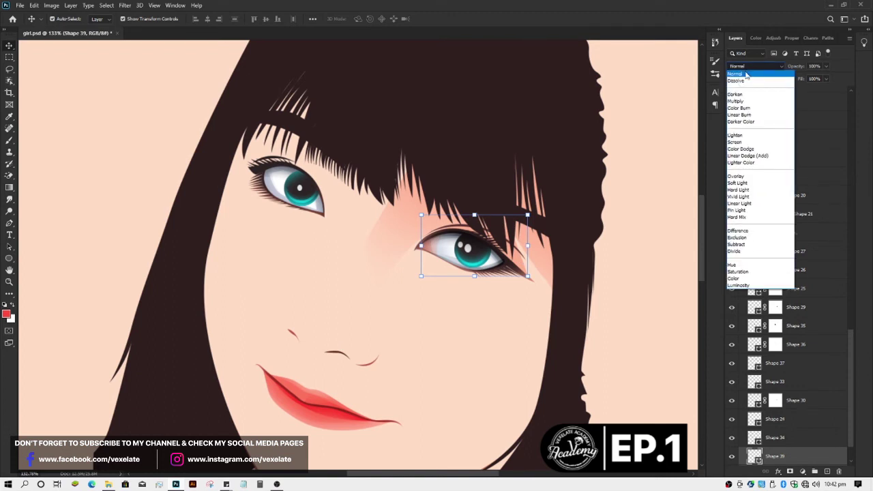
pyautogui.click(735, 101)
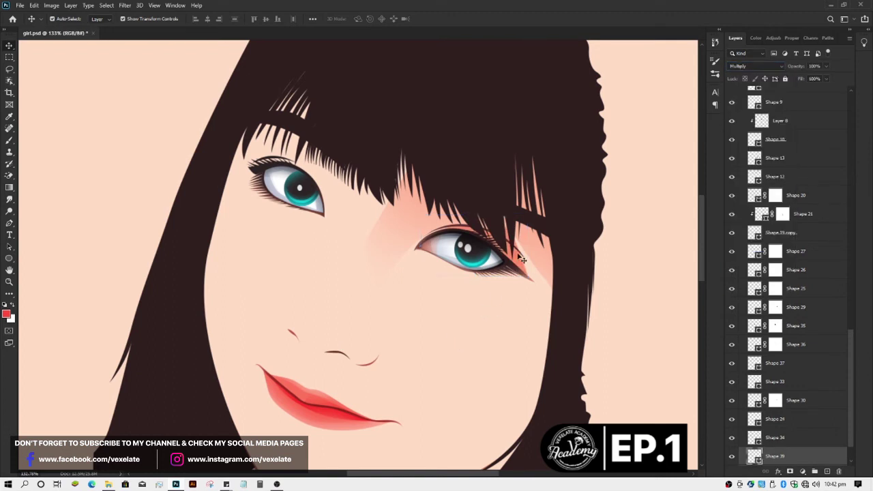
pyautogui.scroll(-2, 522, 260)
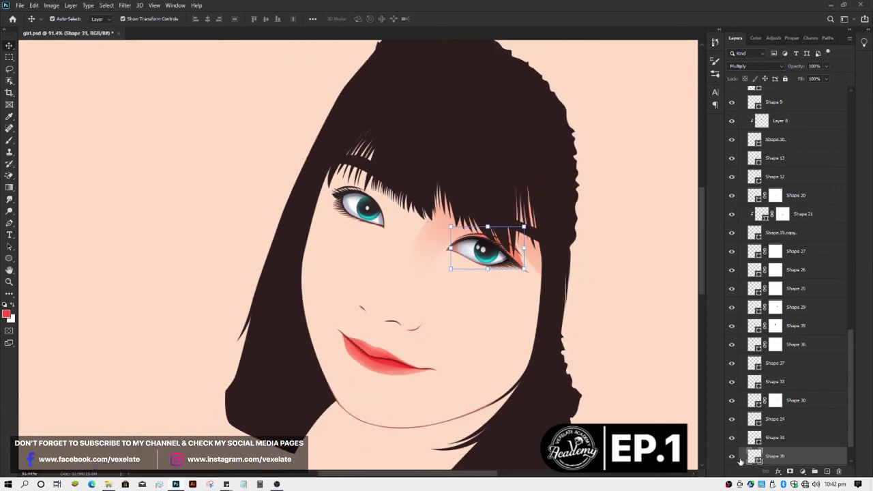
pyautogui.doubleClick(755, 457)
# Step: Retone the shading fill to a muted greyish pink in the Color Picker
pyautogui.moveTo(510, 251); pyautogui.dragTo(516, 256)
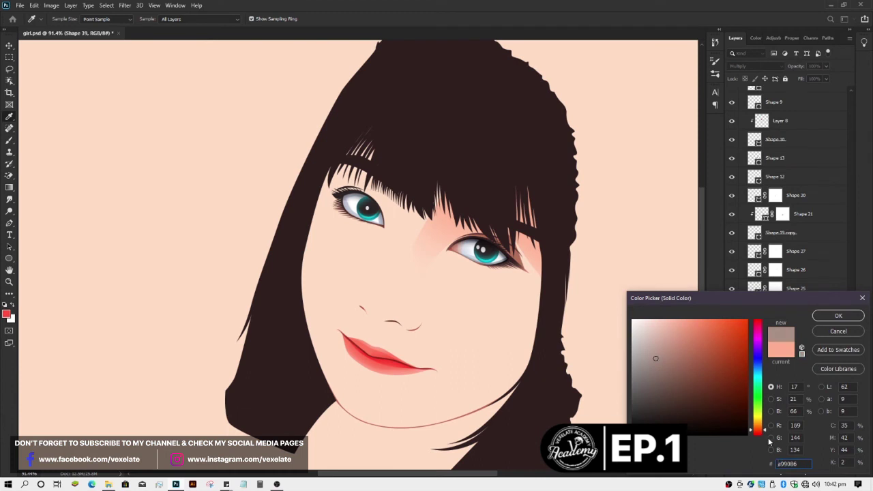
pyautogui.click(756, 433)
pyautogui.moveTo(656, 359); pyautogui.dragTo(645, 363)
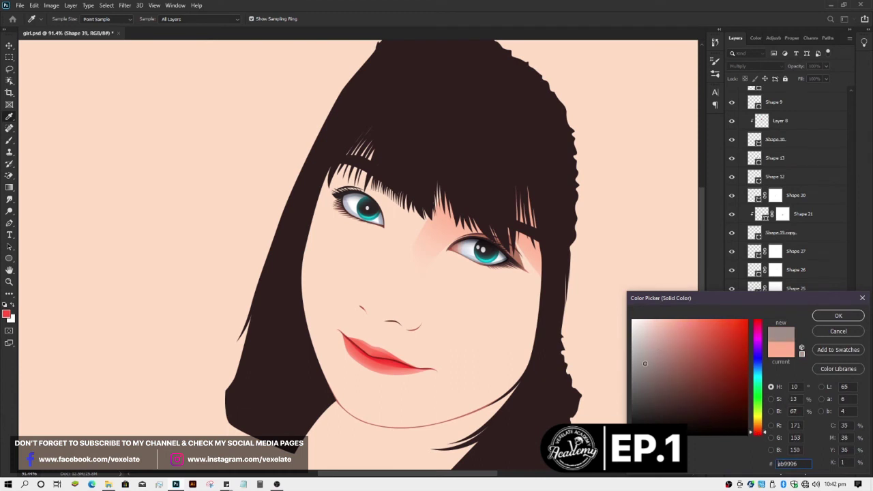
pyautogui.moveTo(765, 437); pyautogui.dragTo(760, 437)
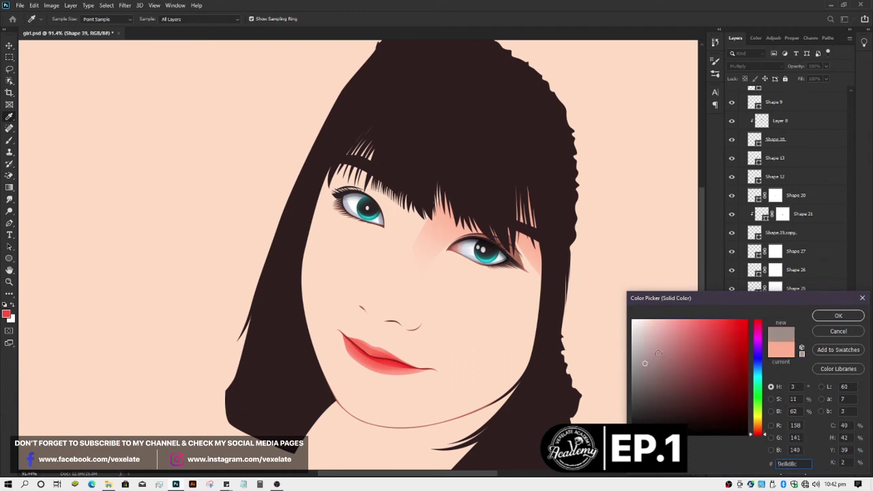
pyautogui.moveTo(658, 354); pyautogui.dragTo(653, 352)
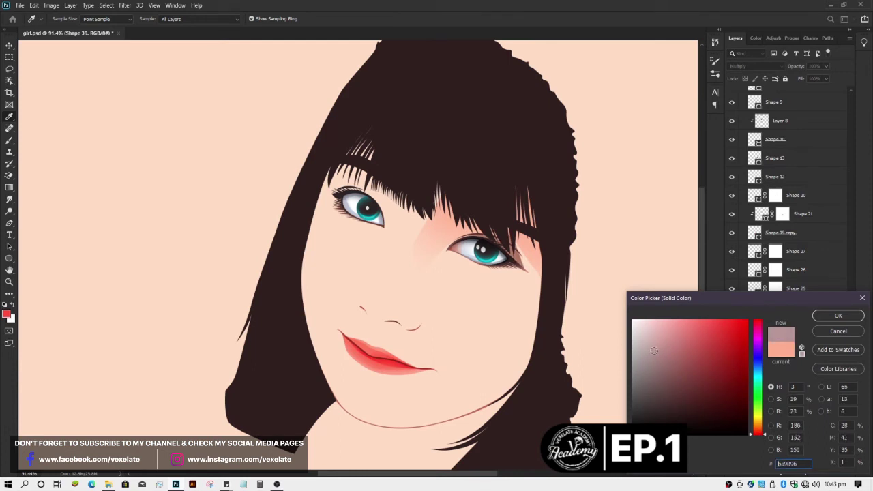
pyautogui.moveTo(654, 351); pyautogui.dragTo(654, 354)
pyautogui.moveTo(758, 437); pyautogui.dragTo(757, 440)
pyautogui.moveTo(654, 352); pyautogui.dragTo(647, 355)
pyautogui.moveTo(647, 356); pyautogui.dragTo(650, 351)
pyautogui.moveTo(759, 435); pyautogui.dragTo(758, 435)
pyautogui.moveTo(662, 356); pyautogui.dragTo(661, 355)
pyautogui.press('Return')
# Step: Add a layer mask and soften the shading's edges with a smaller black brush
pyautogui.click(775, 456)
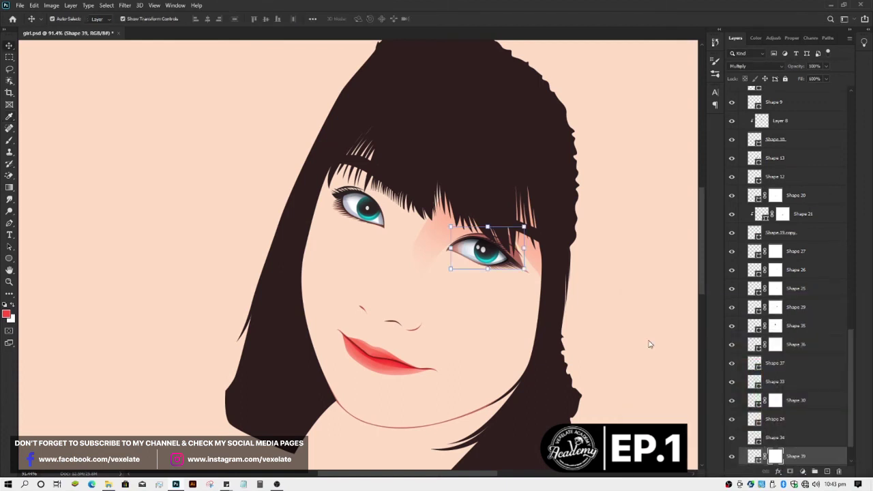
pyautogui.press('b')
pyautogui.moveTo(551, 268); pyautogui.dragTo(530, 236)
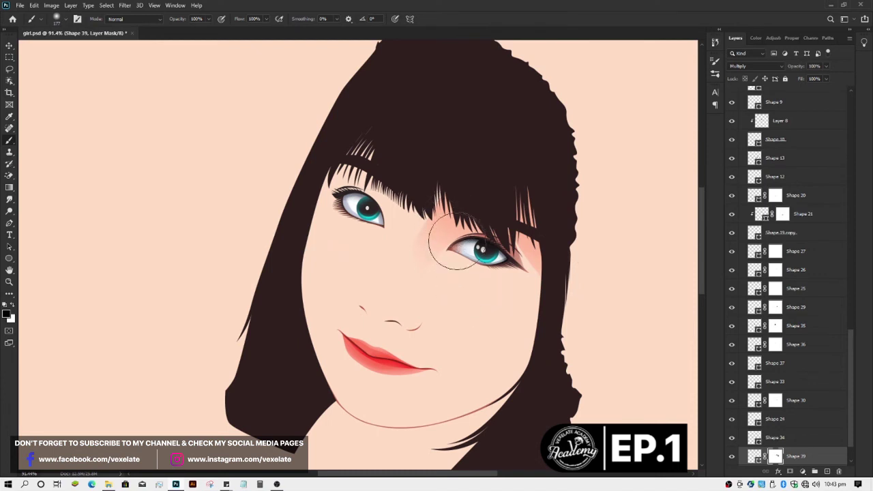
pyautogui.press('v')
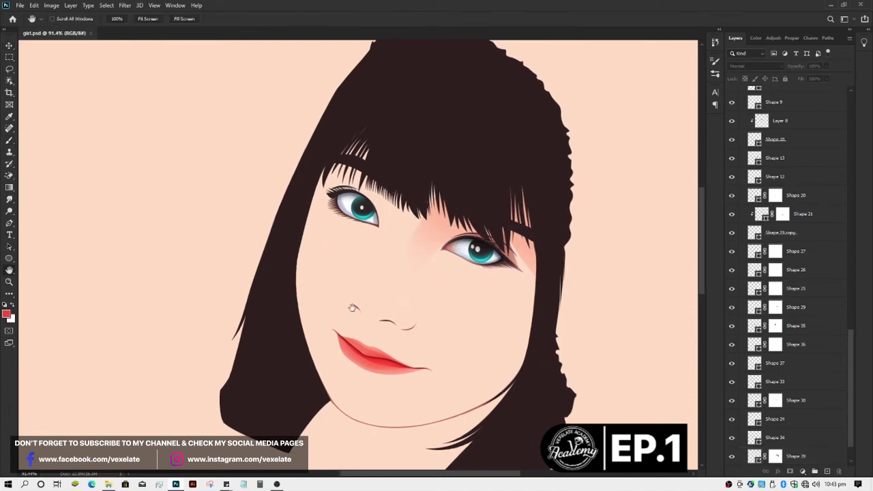
pyautogui.moveTo(491, 314)
pyautogui.mouseDown()
pyautogui.moveTo(326, 298)
pyautogui.moveTo(354, 280)
pyautogui.mouseUp()
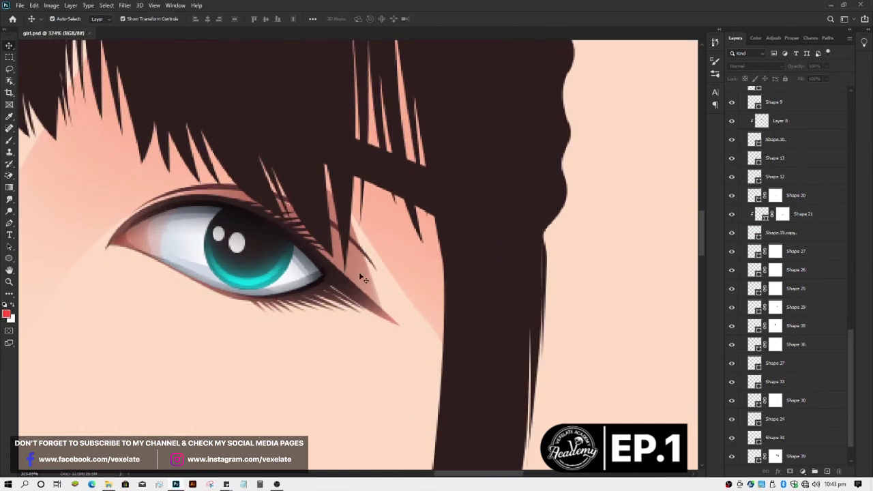
# Step: Draw a curved shape from the right eye's outer corner over its upper lid
pyautogui.click(354, 280)
pyautogui.press('p')
pyautogui.click(378, 310)
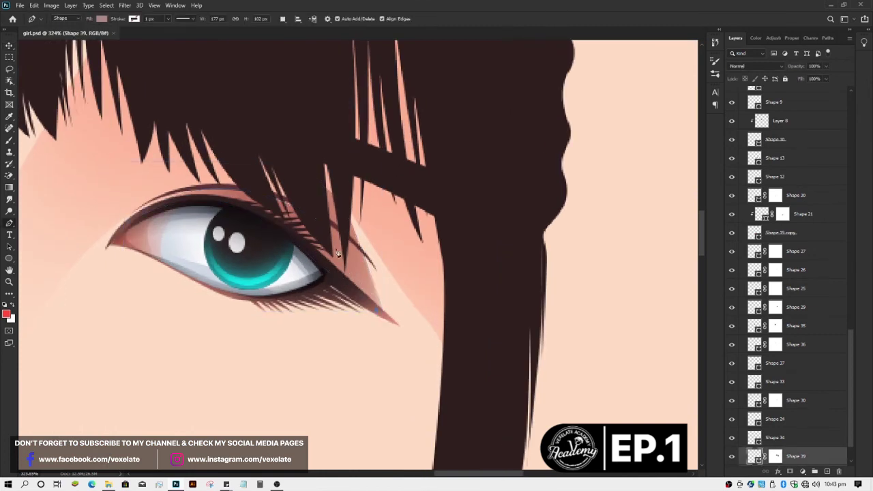
pyautogui.moveTo(339, 232); pyautogui.dragTo(322, 215)
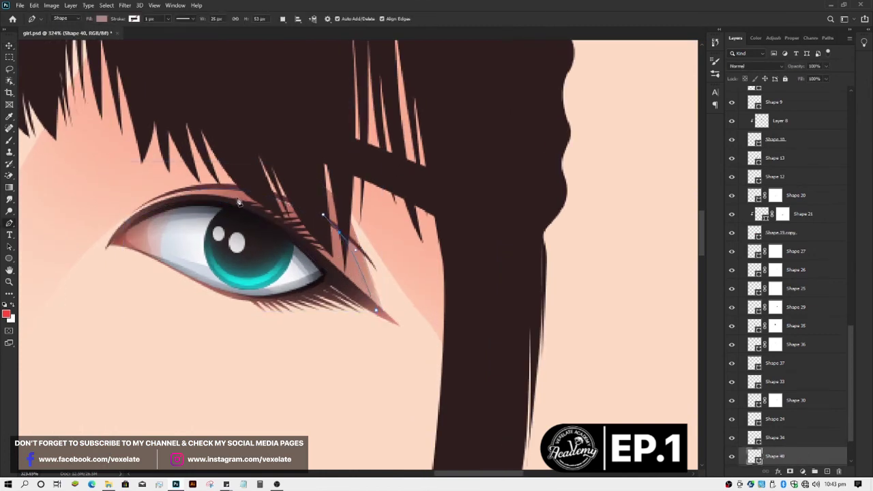
pyautogui.moveTo(208, 198); pyautogui.dragTo(156, 203)
pyautogui.moveTo(210, 198); pyautogui.dragTo(306, 248)
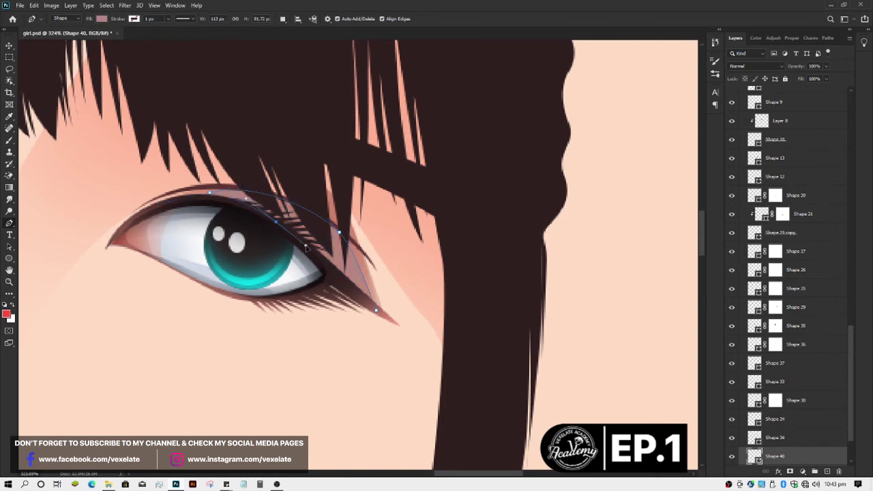
pyautogui.click(376, 310)
pyautogui.press('v')
# Step: Set the new shape to Multiply with a light greyish-pink fill
pyautogui.click(758, 66)
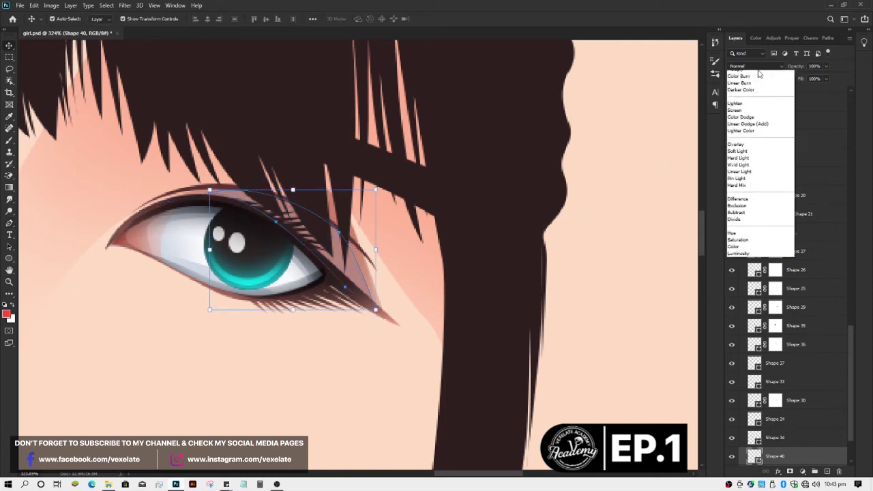
pyautogui.click(369, 279)
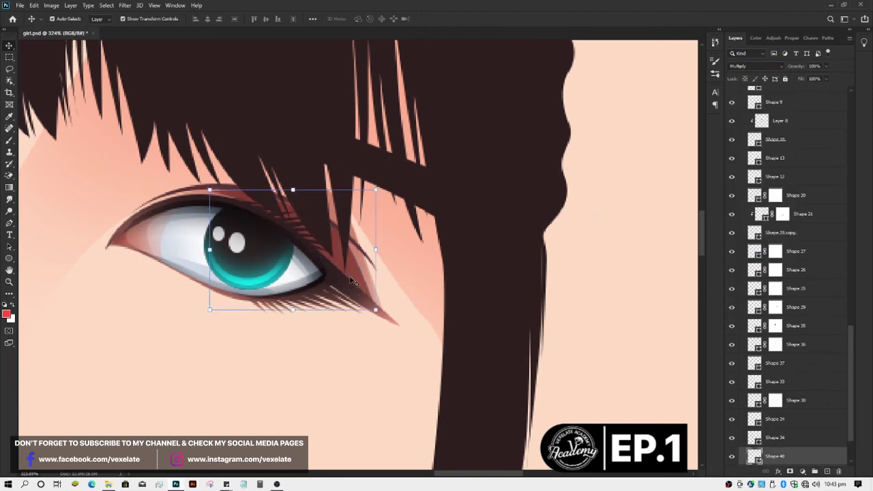
pyautogui.scroll(-3, 368, 279)
pyautogui.scroll(-3, 367, 278)
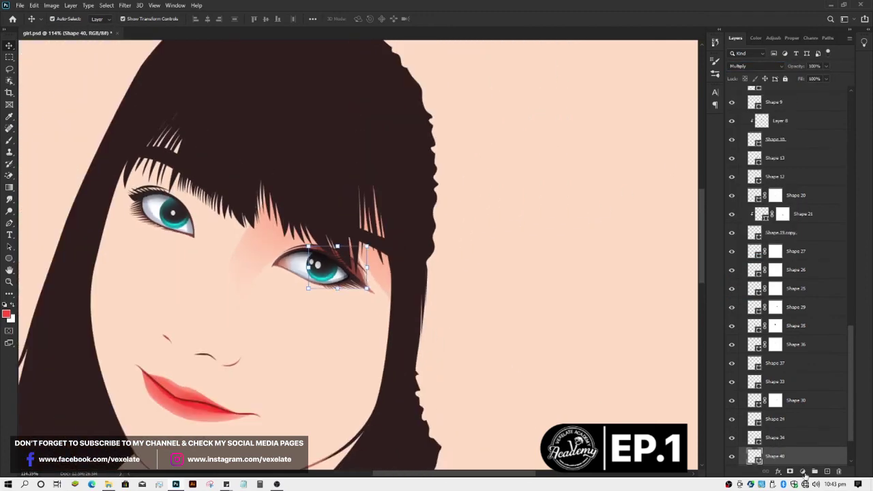
pyautogui.doubleClick(755, 457)
pyautogui.moveTo(659, 363); pyautogui.dragTo(649, 358)
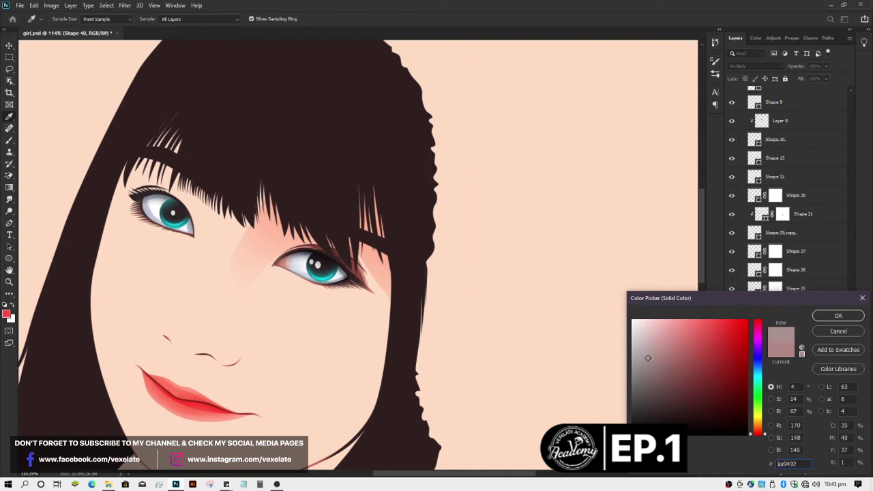
pyautogui.moveTo(754, 435); pyautogui.dragTo(758, 433)
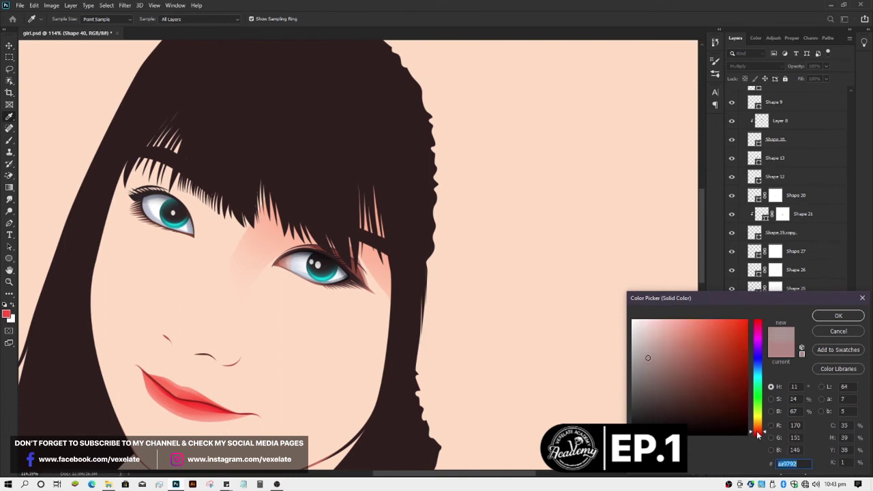
pyautogui.moveTo(648, 358); pyautogui.dragTo(649, 344)
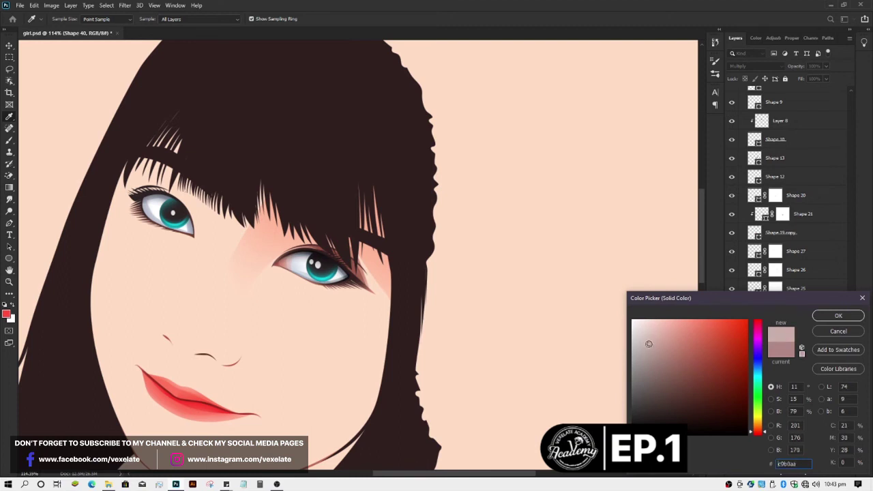
pyautogui.press('Return')
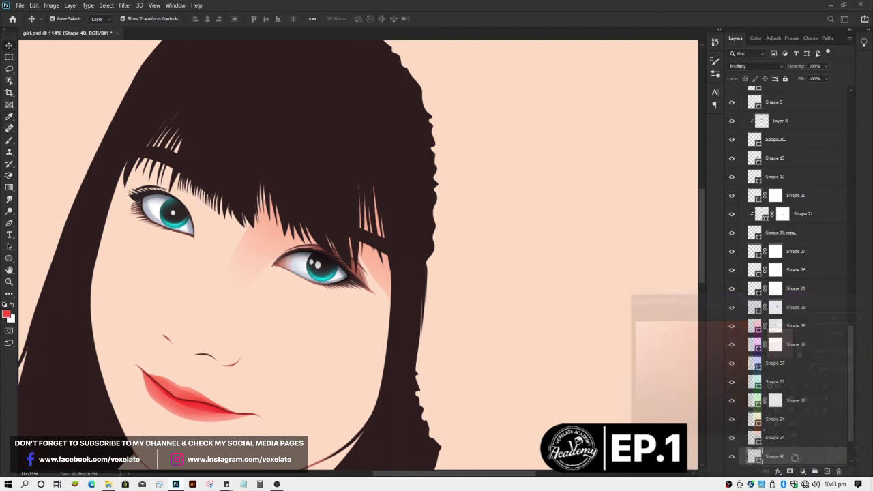
# Step: Add a layer mask, brush it to soften the shadow, and fit the portrait in view
pyautogui.click(790, 471)
pyautogui.press('b')
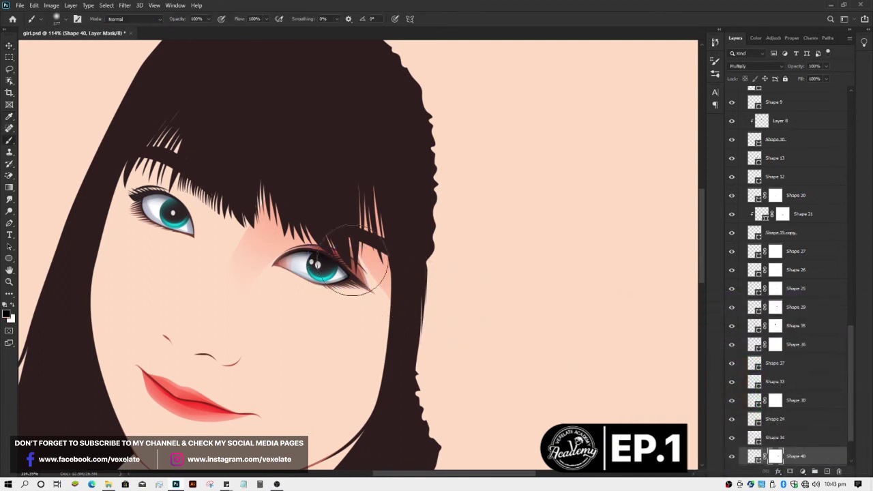
pyautogui.hotkey('ctrl', '0')
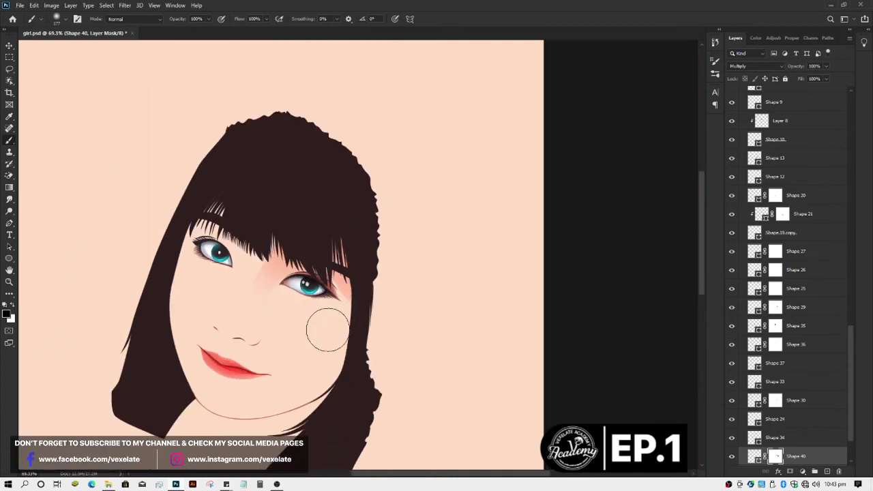
pyautogui.press('v')
pyautogui.click(312, 350)
pyautogui.scroll(2, 304, 325)
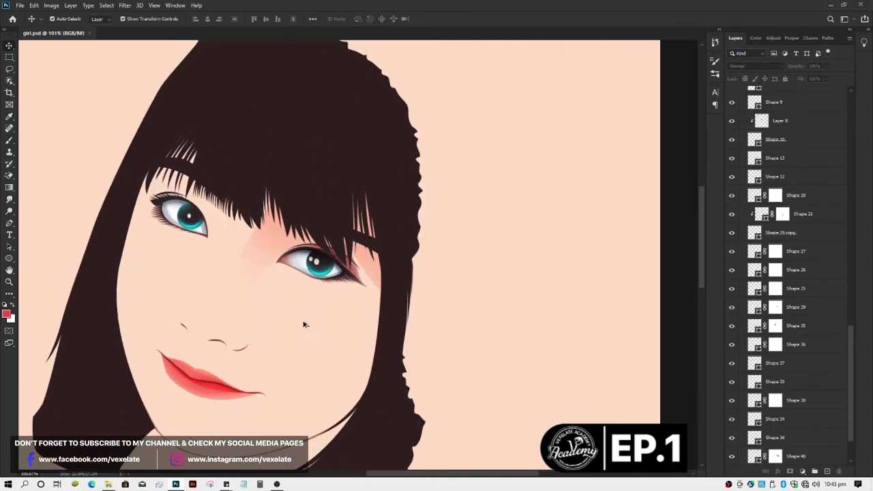
pyautogui.click(383, 276)
pyautogui.scroll(2, 379, 281)
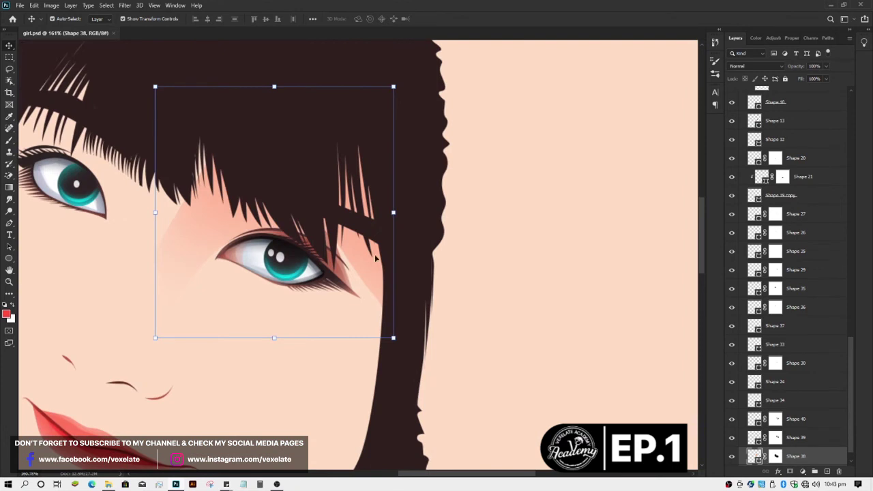
# Step: Draw a shape over the hair strands beside the right eye
pyautogui.press('p')
pyautogui.click(307, 109)
pyautogui.click(344, 210)
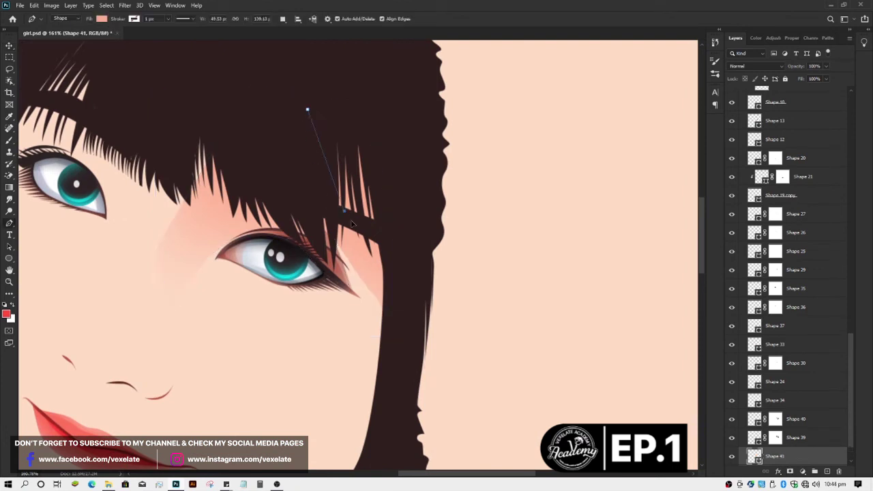
pyautogui.moveTo(352, 224); pyautogui.dragTo(368, 236)
pyautogui.moveTo(386, 316); pyautogui.dragTo(385, 341)
pyautogui.click(406, 269)
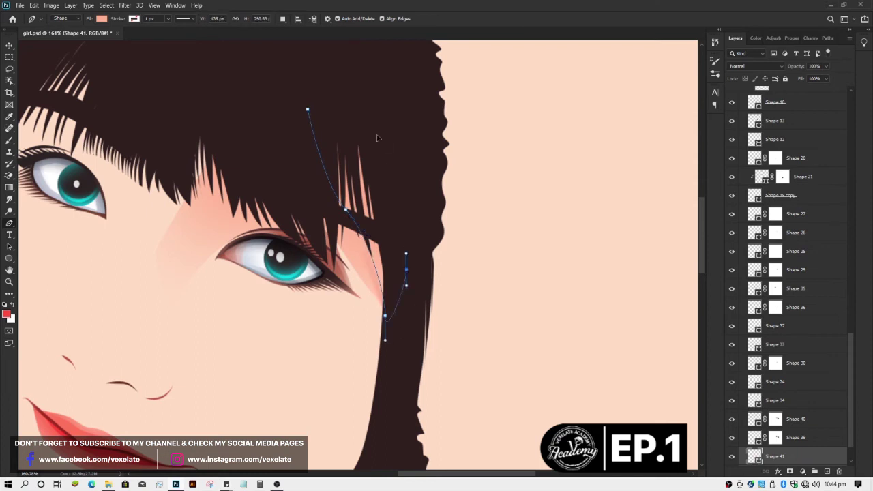
pyautogui.moveTo(358, 117); pyautogui.dragTo(386, 120)
pyautogui.press('v')
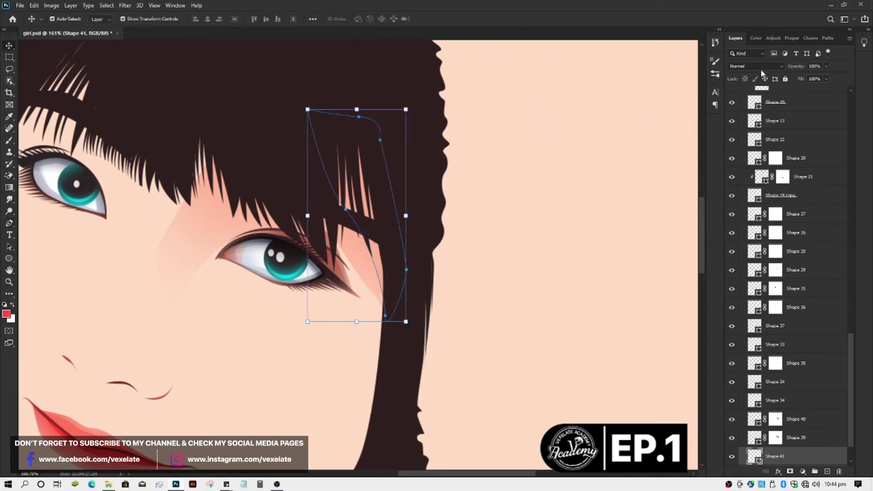
# Step: Set the strand shape to Multiply with a darker greyish-pink fill
pyautogui.click(756, 66)
pyautogui.click(744, 93)
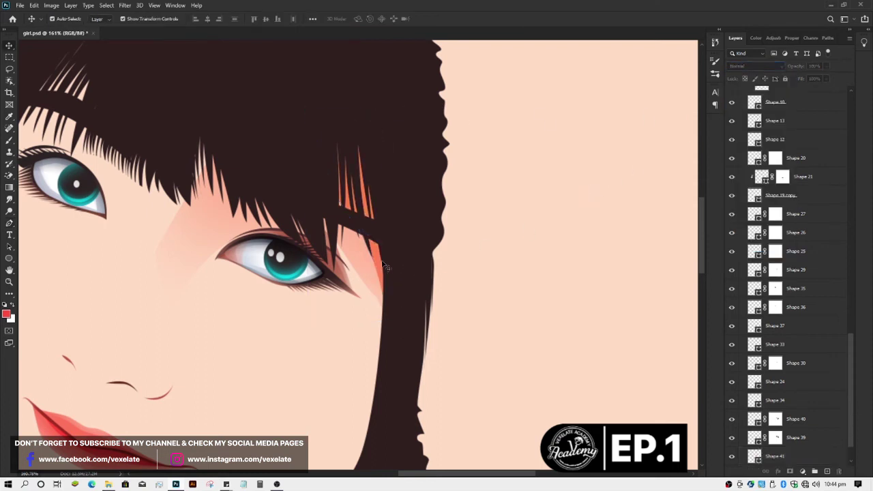
pyautogui.scroll(-3, 583, 403)
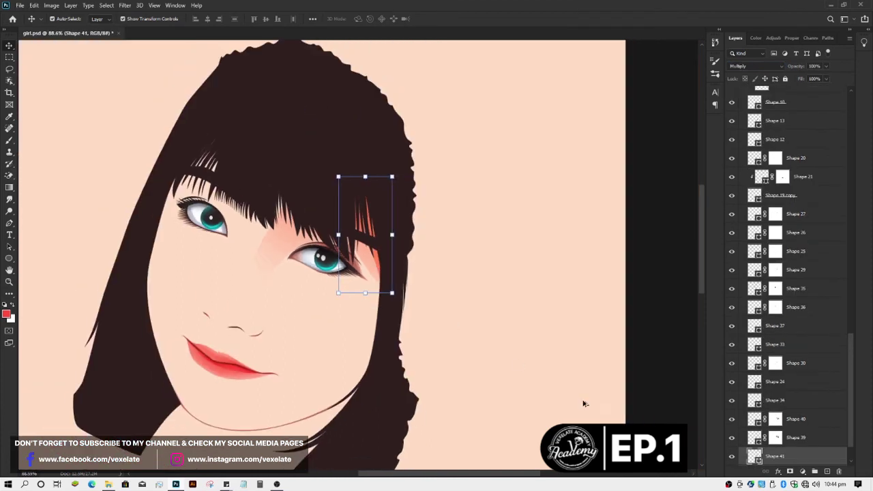
pyautogui.doubleClick(748, 458)
pyautogui.moveTo(653, 350); pyautogui.dragTo(657, 345)
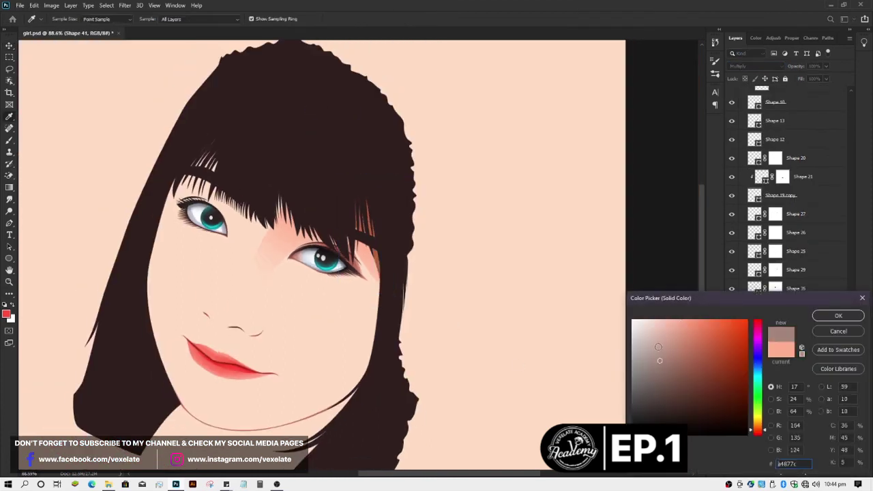
pyautogui.moveTo(762, 438); pyautogui.dragTo(762, 437)
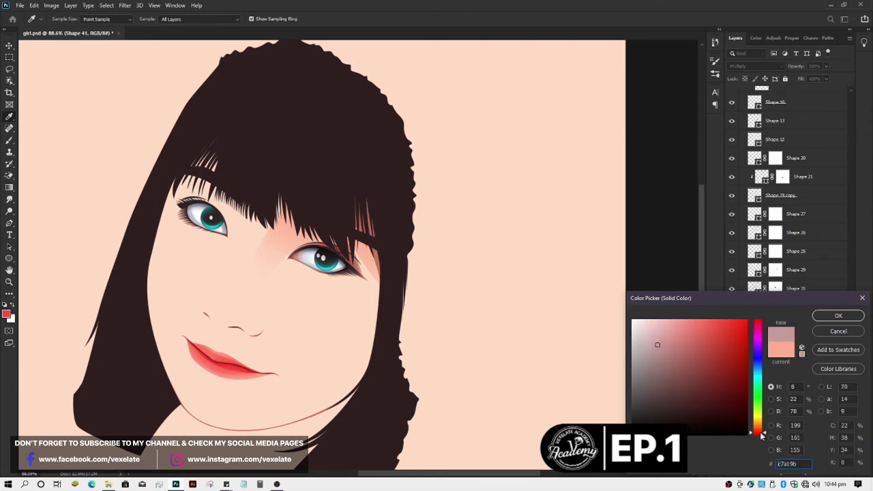
pyautogui.moveTo(653, 350); pyautogui.dragTo(656, 353)
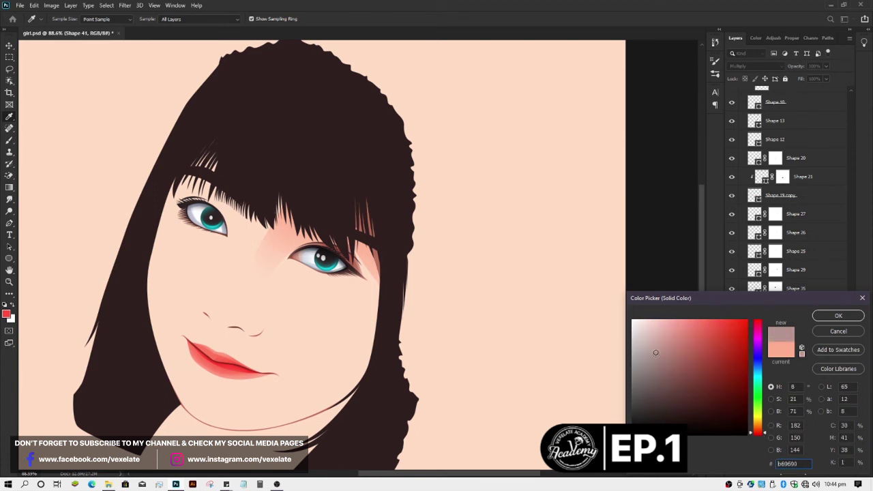
pyautogui.press('Return')
# Step: Add a layer mask and ready a black brush for painting it
pyautogui.click(790, 471)
pyautogui.press('d')
pyautogui.press('b')
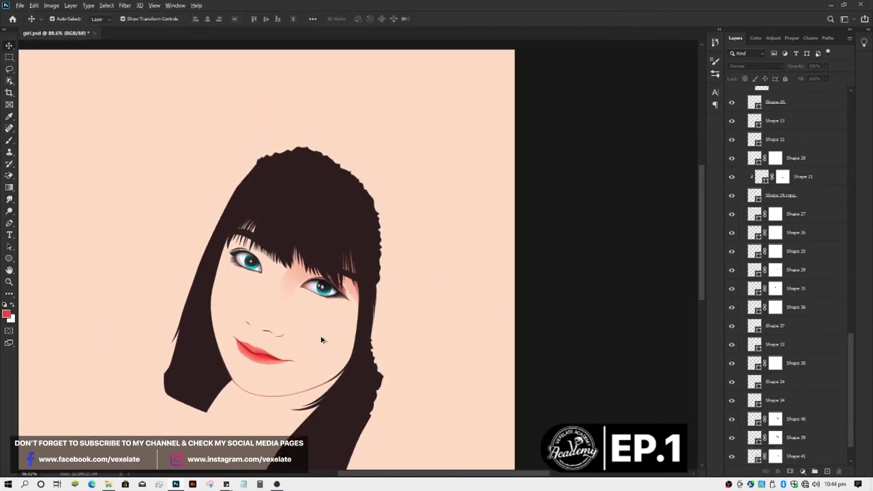
# Step: Show the reference photo (Layer 0) over the artwork
pyautogui.scroll(1, 317, 340)
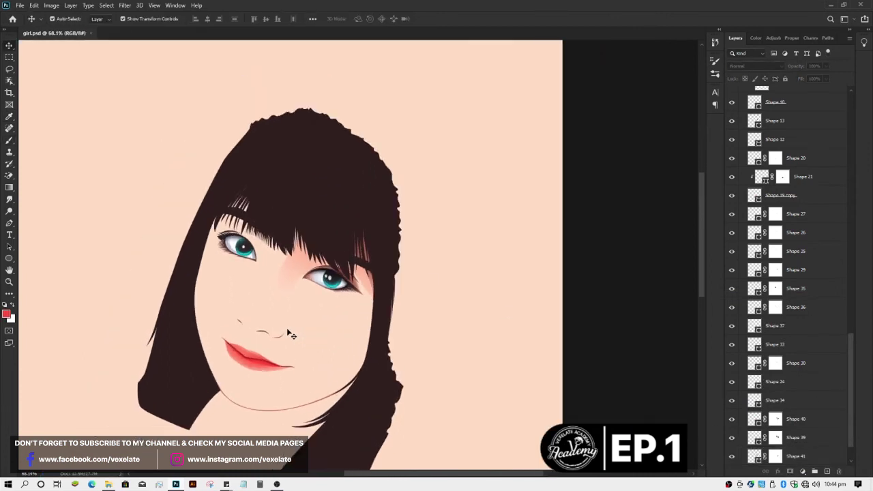
pyautogui.scroll(1, 307, 338)
pyautogui.scroll(1, 296, 336)
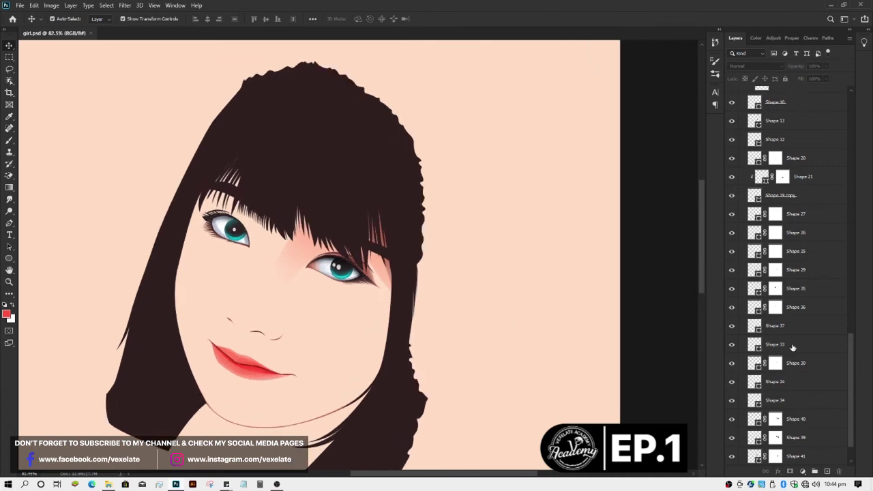
pyautogui.moveTo(852, 349); pyautogui.dragTo(824, 100)
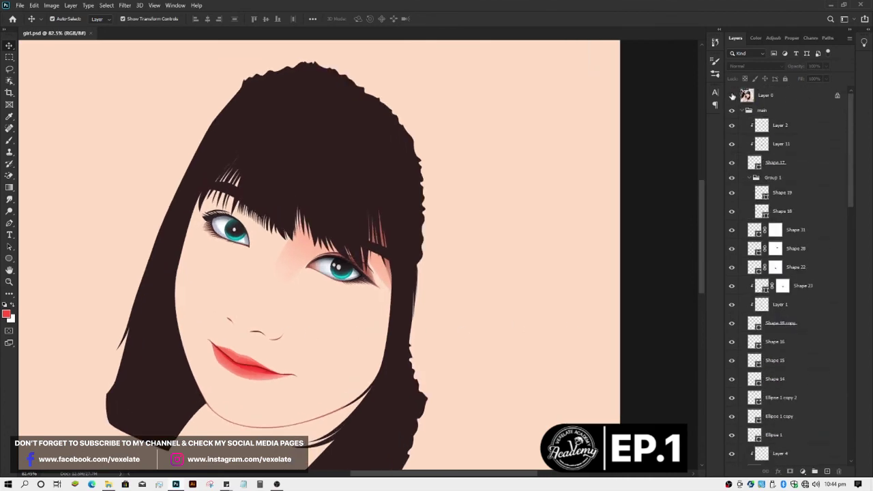
pyautogui.click(733, 97)
pyautogui.scroll(1, 323, 331)
pyautogui.scroll(2, 230, 330)
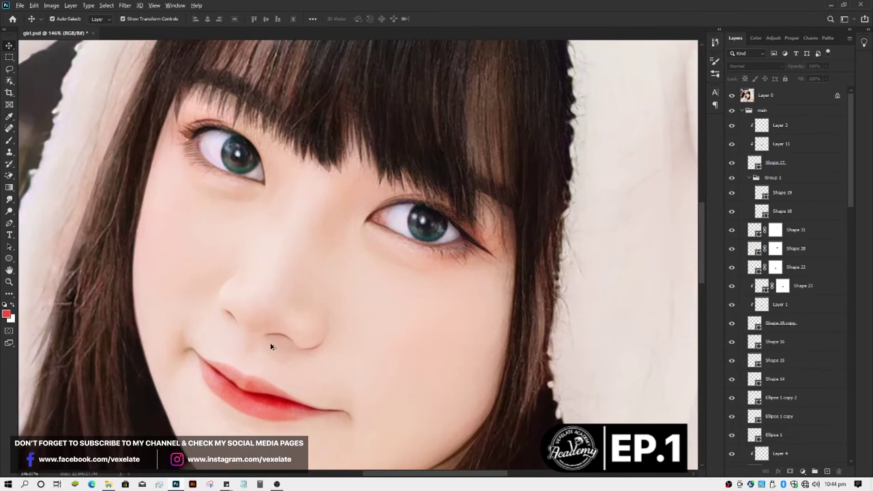
# Step: Start a Pen shape at the nose tip and curve it around toward the nostril
pyautogui.press('p')
pyautogui.scroll(1, 327, 363)
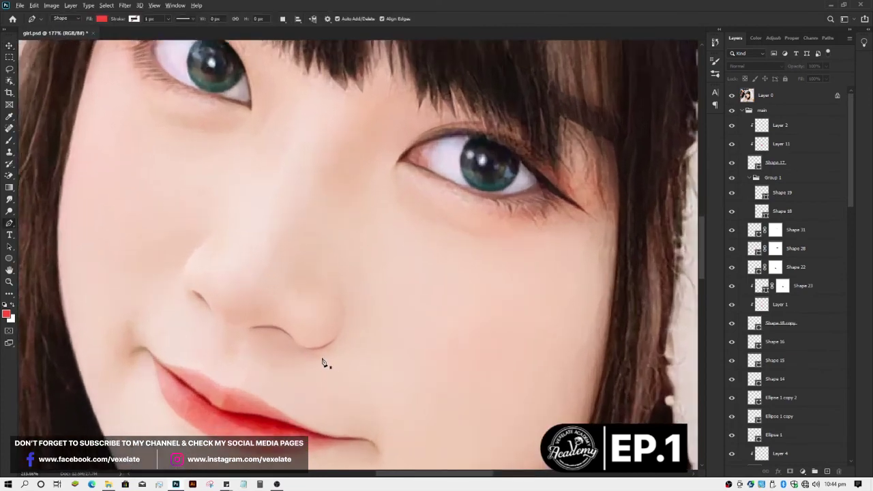
pyautogui.scroll(2, 324, 362)
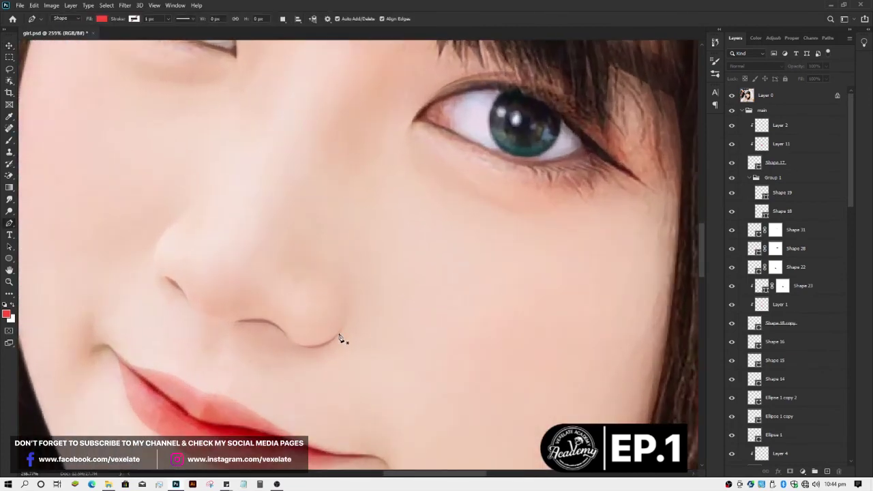
pyautogui.click(340, 284)
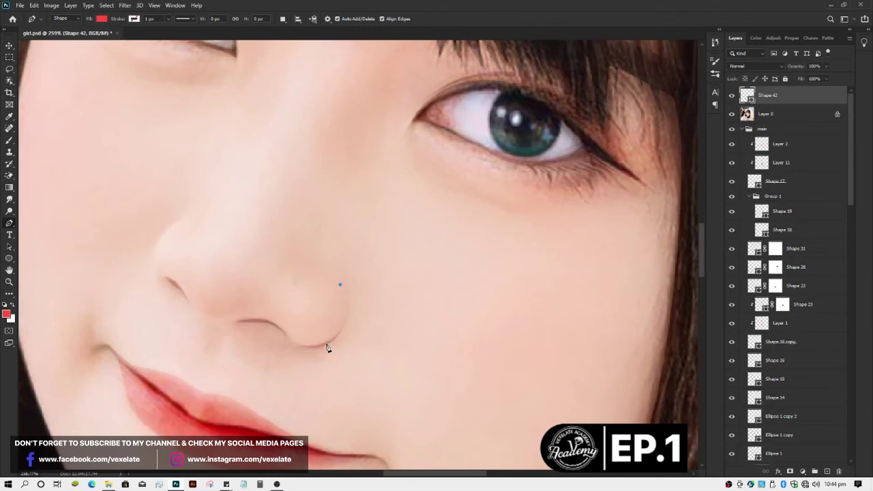
pyautogui.moveTo(326, 343); pyautogui.dragTo(310, 349)
pyautogui.click(284, 332)
pyautogui.moveTo(240, 322); pyautogui.dragTo(220, 332)
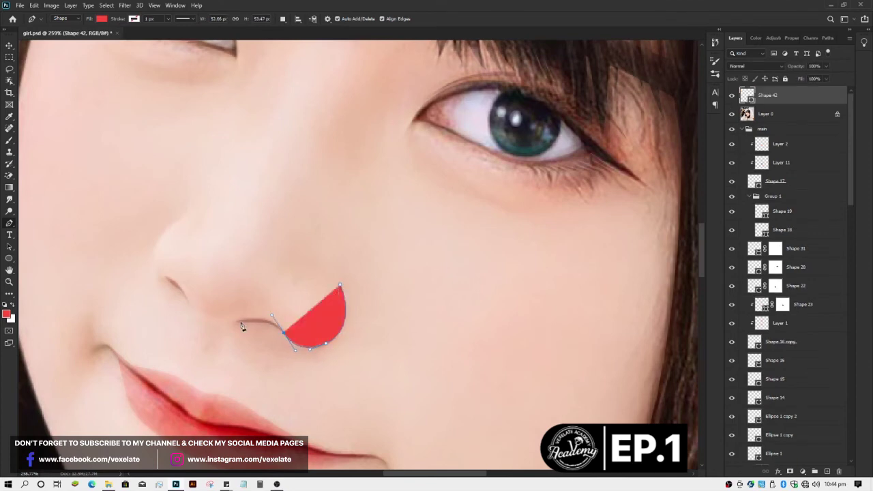
# Step: Redo the nostril point and extend the outline up the nose's left side
pyautogui.hotkey('ctrl', 'z')
pyautogui.moveTo(220, 326); pyautogui.dragTo(220, 324)
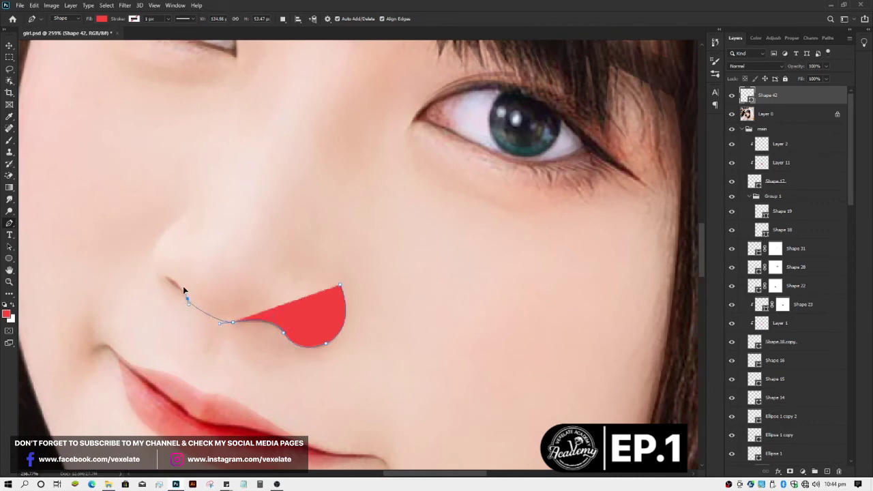
pyautogui.moveTo(183, 289); pyautogui.dragTo(167, 283)
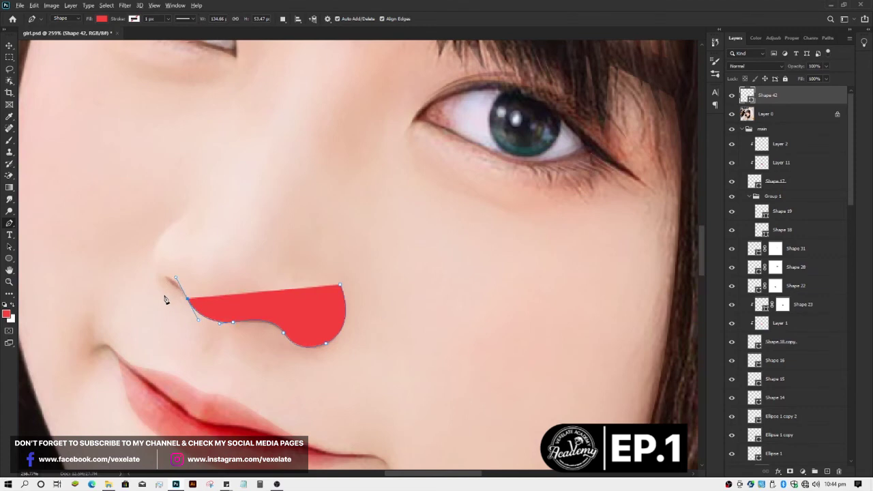
pyautogui.scroll(3, 164, 300)
pyautogui.moveTo(205, 306); pyautogui.dragTo(192, 291)
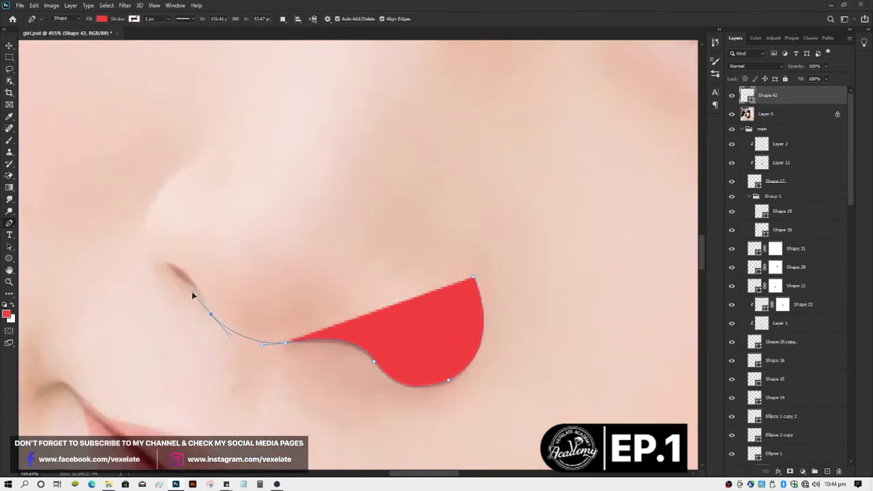
pyautogui.moveTo(157, 268); pyautogui.dragTo(152, 261)
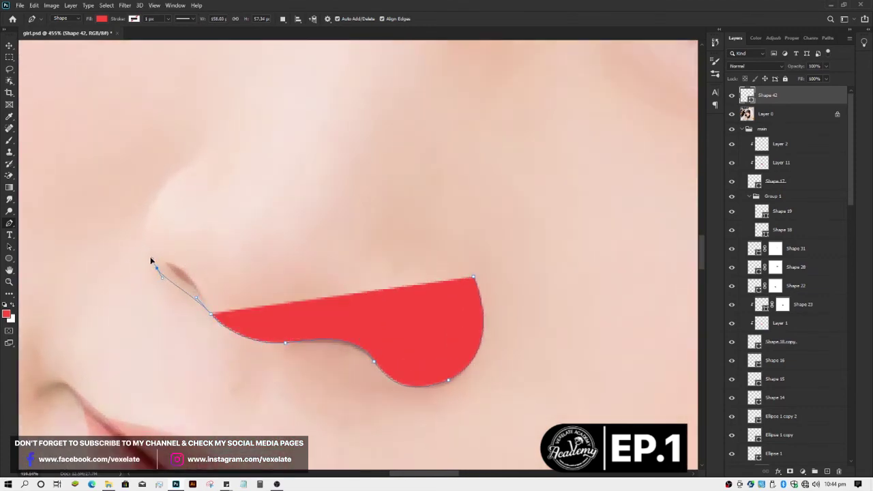
pyautogui.scroll(-3, 190, 280)
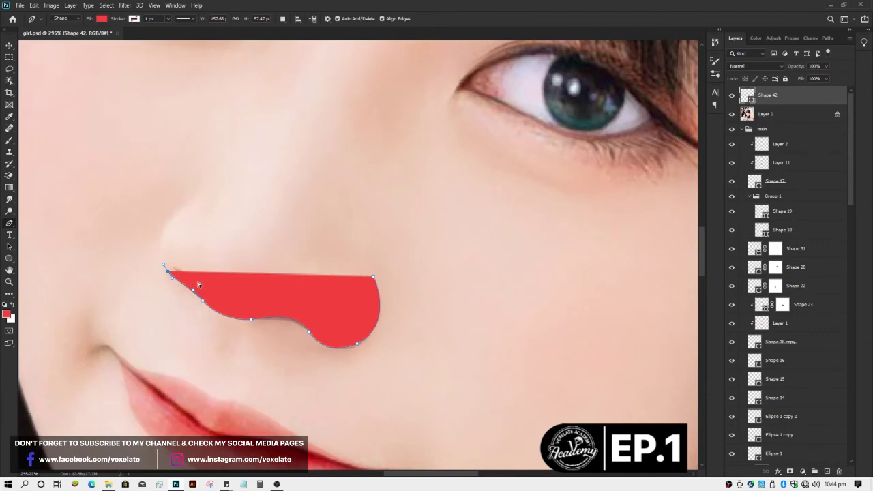
# Step: Send the nose shape to the bottom and close its outline across the bridge to the tip
pyautogui.hotkey('ctrl', 'shift', '[')
pyautogui.scroll(-3, 184, 272)
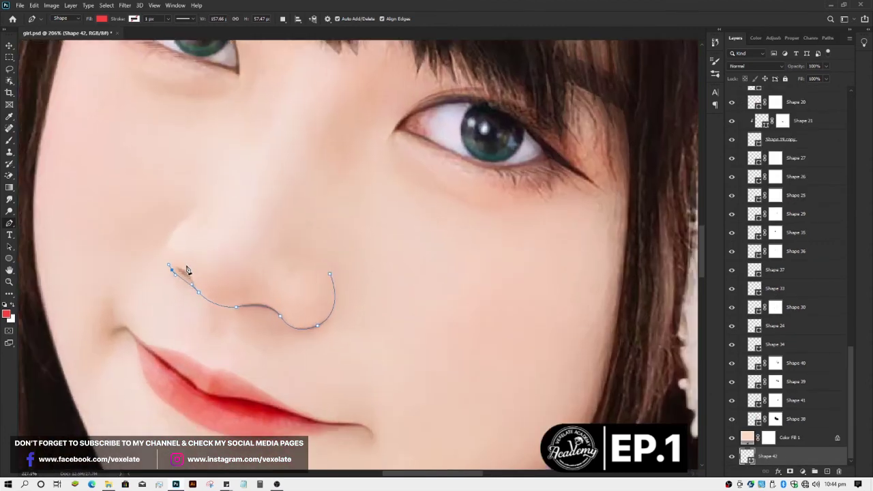
pyautogui.scroll(4, 174, 263)
pyautogui.moveTo(184, 240); pyautogui.dragTo(209, 239)
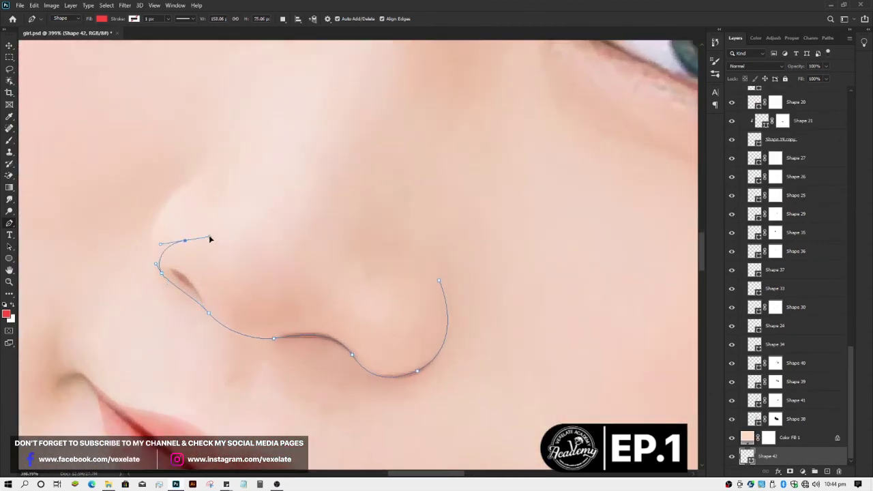
pyautogui.moveTo(282, 256); pyautogui.dragTo(309, 251)
pyautogui.moveTo(359, 310); pyautogui.dragTo(383, 322)
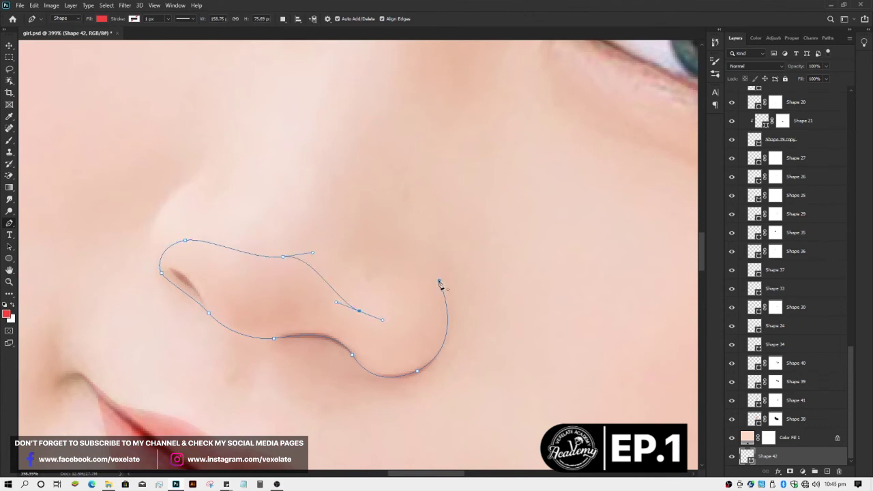
pyautogui.moveTo(438, 280); pyautogui.dragTo(461, 232)
pyautogui.press('v')
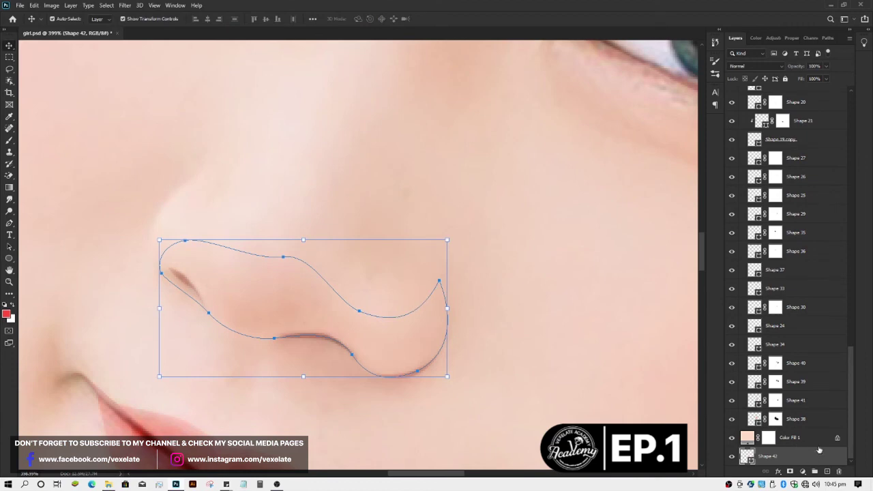
# Step: Clip the colour fill onto the nose shape and hide the reference photo
pyautogui.keyDown('alt'); pyautogui.click(819, 447); pyautogui.keyUp('alt')
pyautogui.scroll(10, 811, 204)
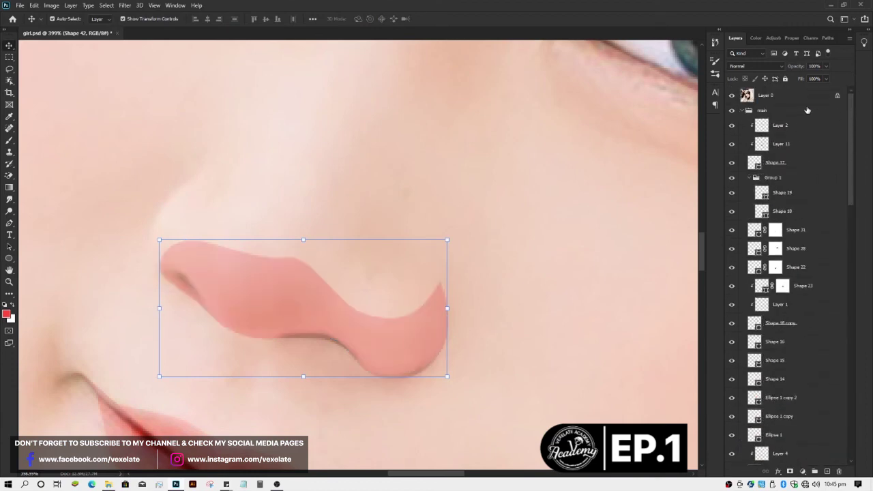
pyautogui.click(731, 96)
pyautogui.scroll(-4, 568, 326)
# Step: Recolour Shape 42 with a peach skin tone sampled from the face
pyautogui.scroll(-3, 566, 328)
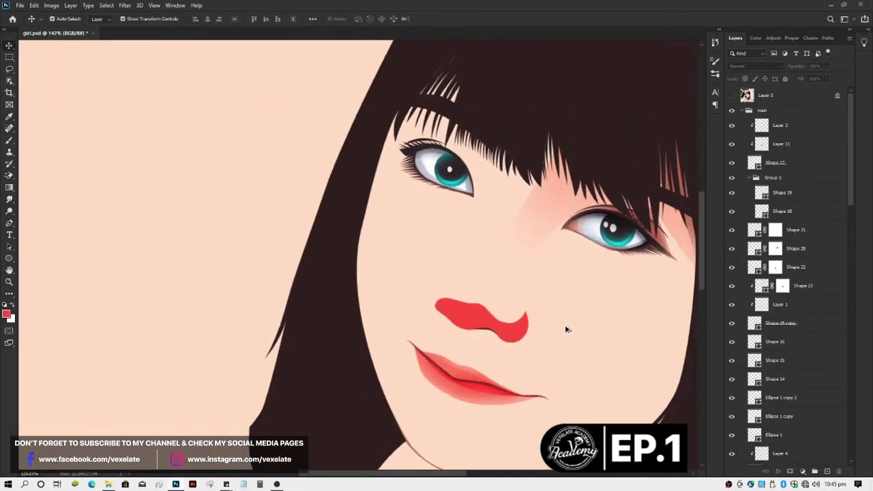
pyautogui.click(534, 328)
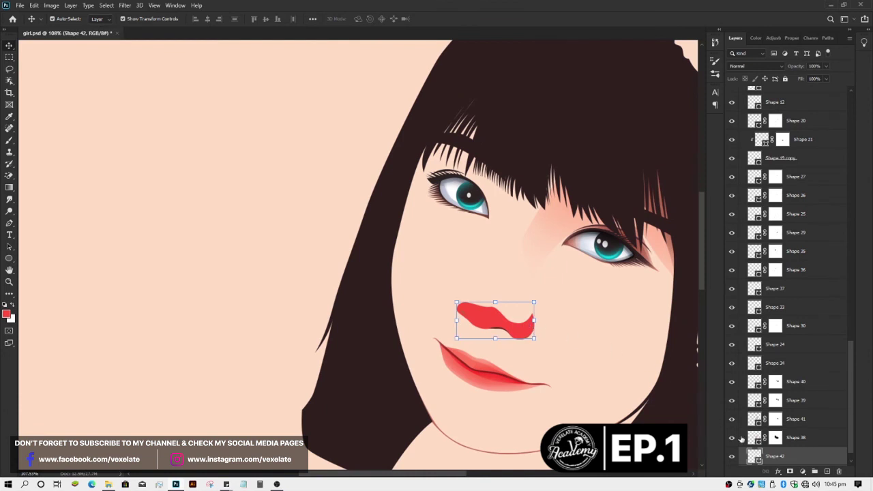
pyautogui.doubleClick(754, 456)
pyautogui.click(554, 219)
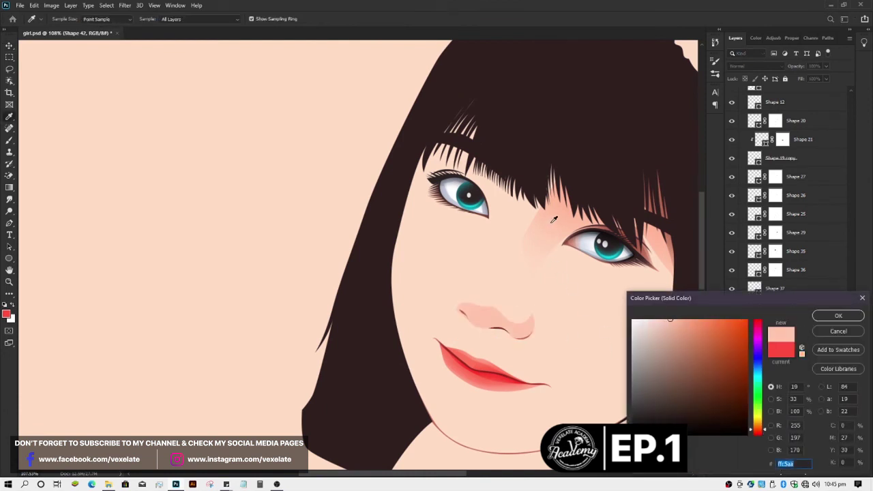
pyautogui.click(559, 213)
pyautogui.press('Return')
# Step: Add a layer mask to the nose shape and soften it with the Brush
pyautogui.press('v')
pyautogui.scroll(-2, 585, 323)
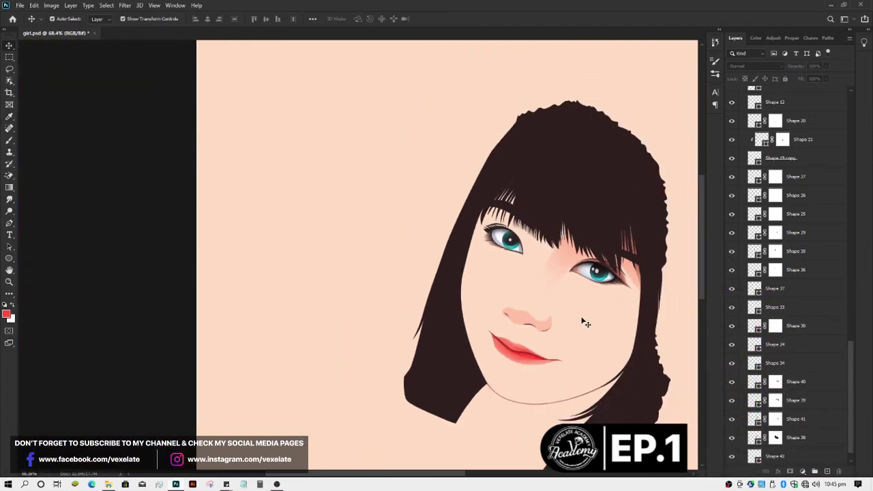
pyautogui.moveTo(566, 312); pyautogui.dragTo(390, 312)
pyautogui.click(350, 329)
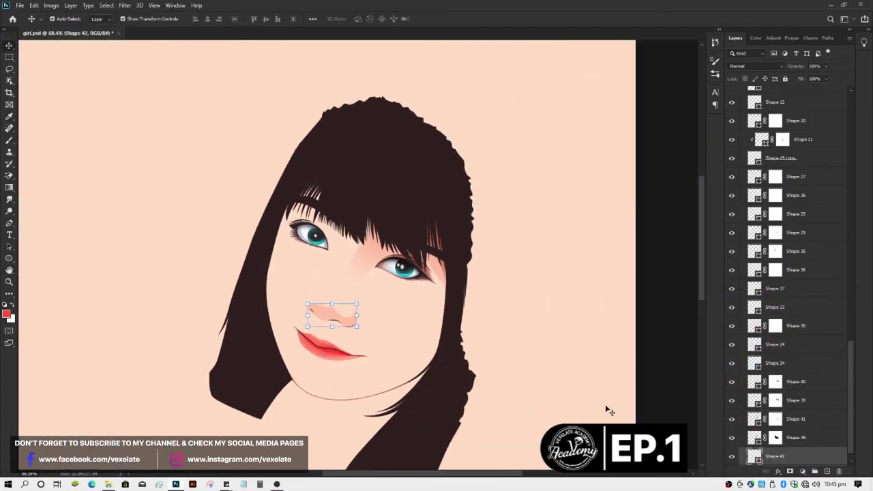
pyautogui.click(791, 473)
pyautogui.press('b')
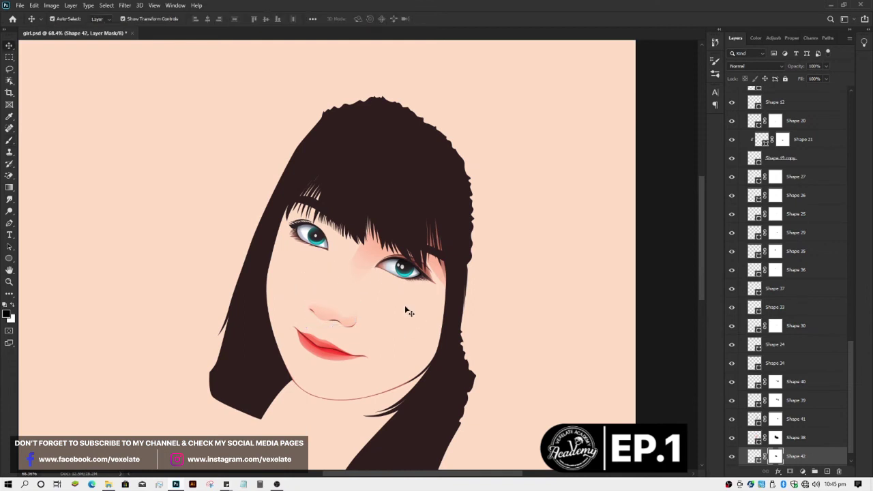
pyautogui.scroll(3, 405, 311)
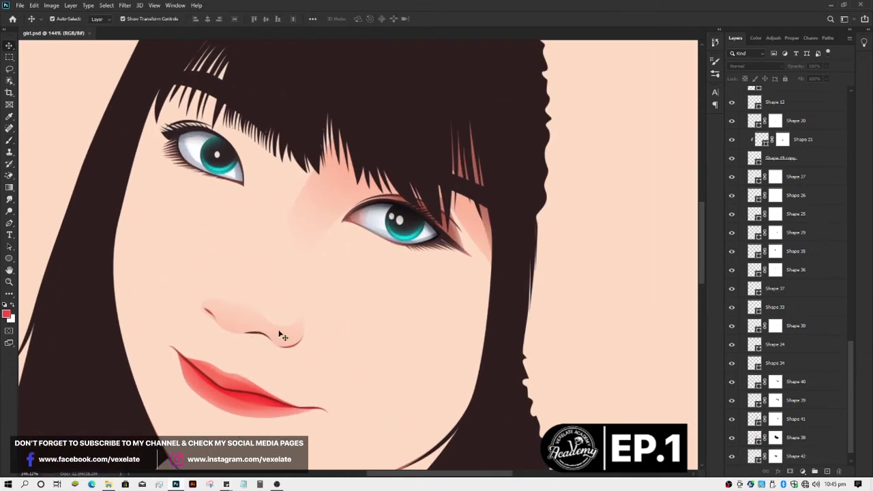
pyautogui.click(283, 336)
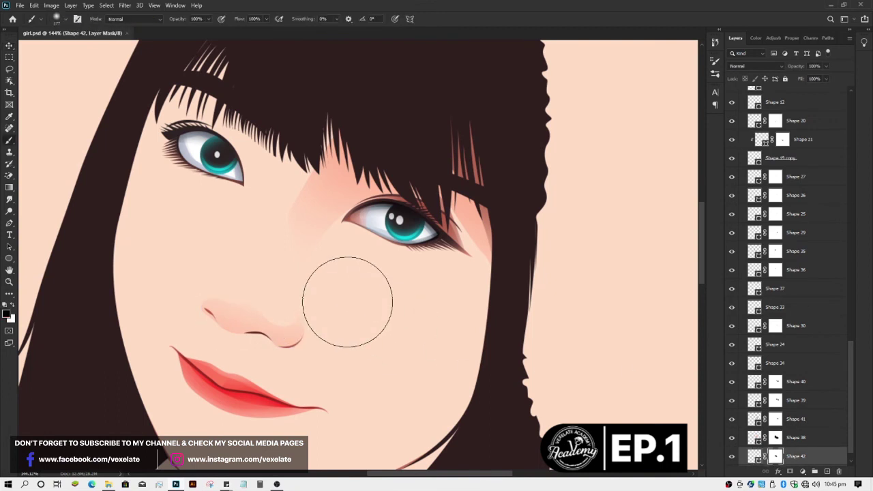
pyautogui.click(393, 309)
# Step: Show the reference photo again and select the nose shape layer
pyautogui.scroll(-3, 393, 309)
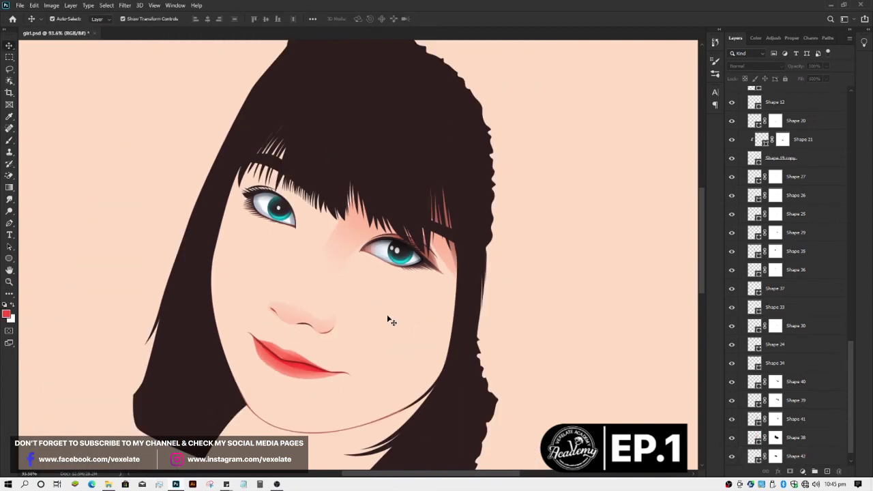
pyautogui.moveTo(851, 372); pyautogui.dragTo(858, 118)
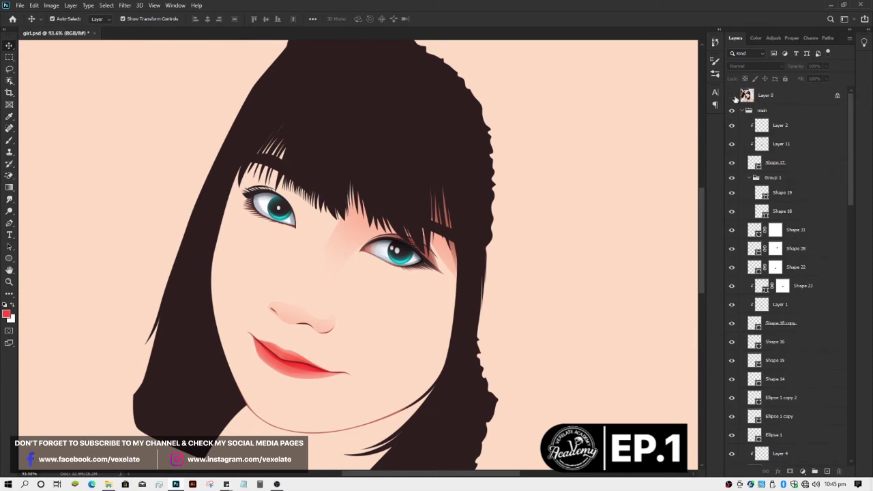
pyautogui.click(732, 96)
pyautogui.scroll(2, 300, 304)
pyautogui.scroll(2, 299, 304)
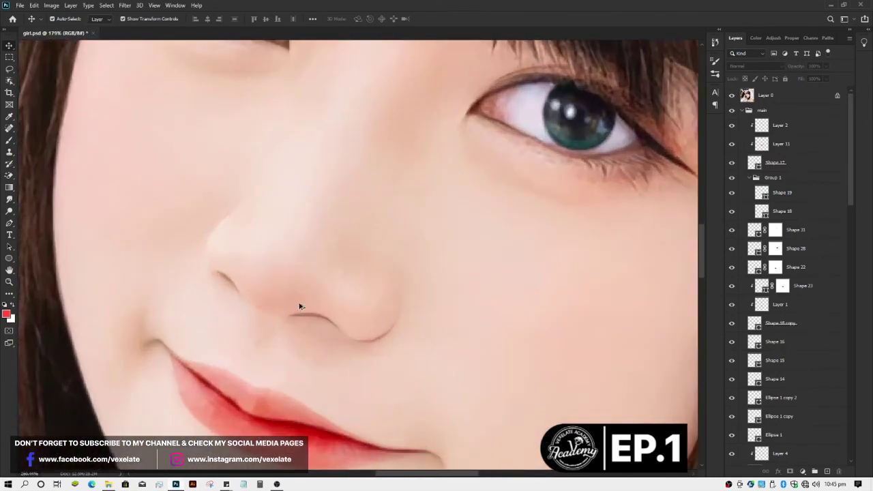
pyautogui.scroll(2, 299, 301)
pyautogui.click(300, 301)
# Step: Trace a new nose-tip shading shape from the bridge along the nostril and underside
pyautogui.press('p')
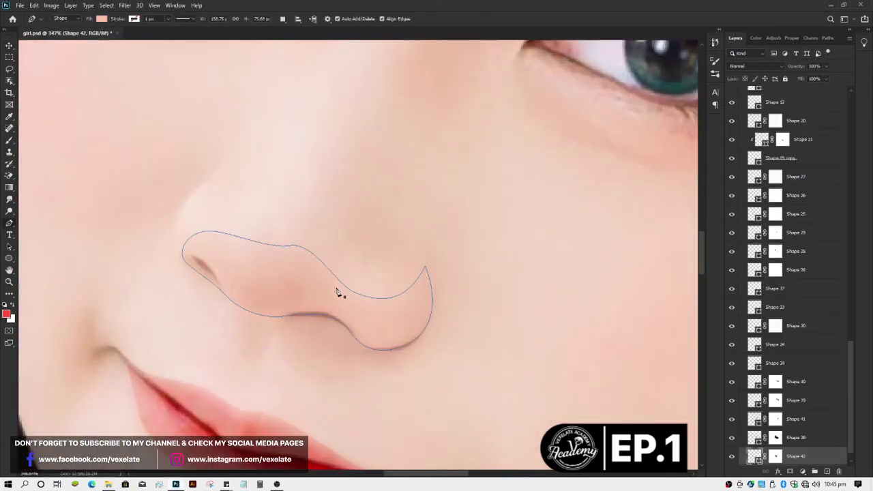
pyautogui.click(336, 283)
pyautogui.moveTo(293, 257); pyautogui.dragTo(287, 255)
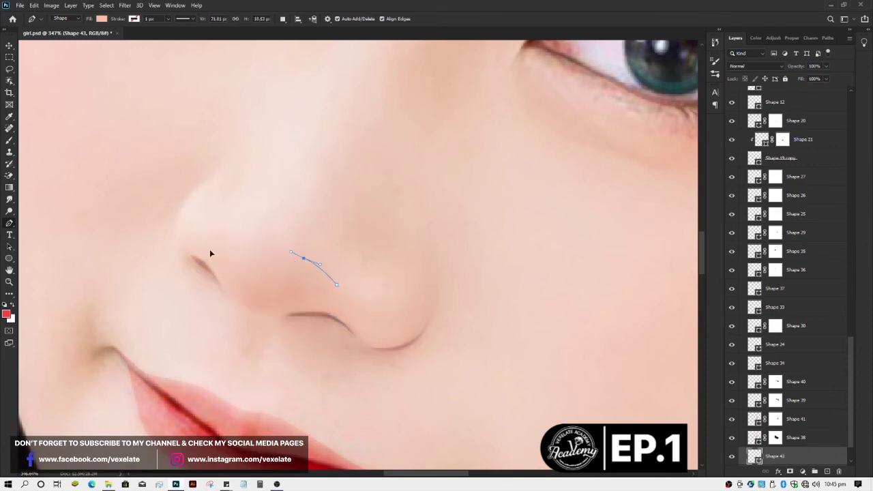
pyautogui.moveTo(224, 260); pyautogui.dragTo(191, 226)
pyautogui.moveTo(222, 264); pyautogui.dragTo(191, 228)
pyautogui.moveTo(240, 302)
pyautogui.mouseDown()
pyautogui.moveTo(262, 318)
pyautogui.moveTo(322, 303)
pyautogui.mouseUp()
pyautogui.moveTo(360, 326); pyautogui.dragTo(380, 346)
pyautogui.keyDown('alt'); pyautogui.click(360, 326); pyautogui.keyUp('alt')
pyautogui.click(304, 258)
pyautogui.press('v')
# Step: Hide the reference photo and set the nose shading shape to Multiply
pyautogui.moveTo(852, 371); pyautogui.dragTo(852, 103)
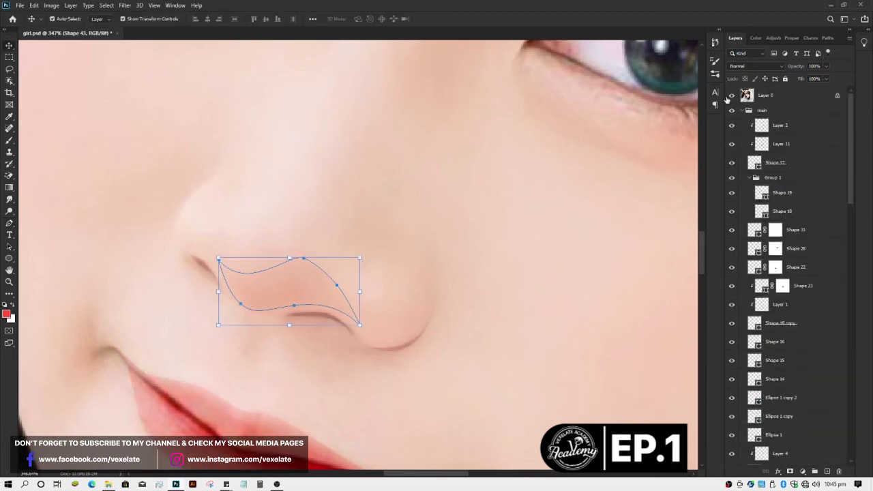
pyautogui.click(732, 95)
pyautogui.click(302, 292)
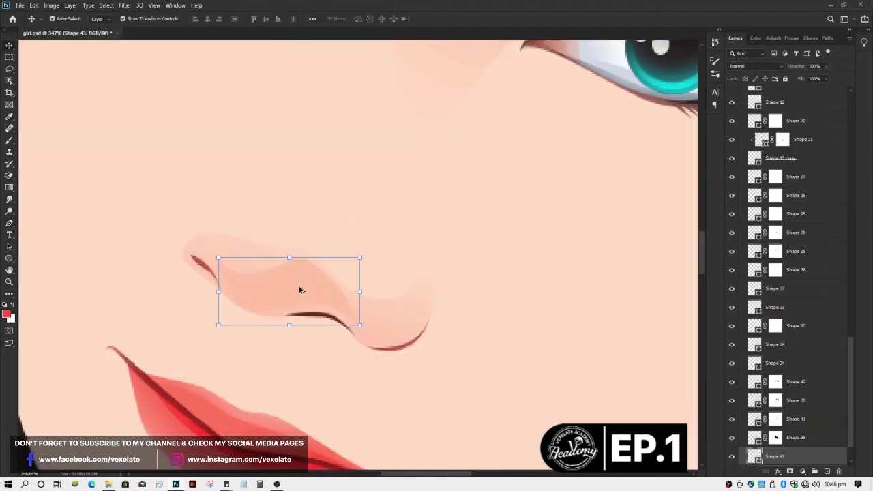
pyautogui.scroll(-5, 302, 289)
pyautogui.click(754, 66)
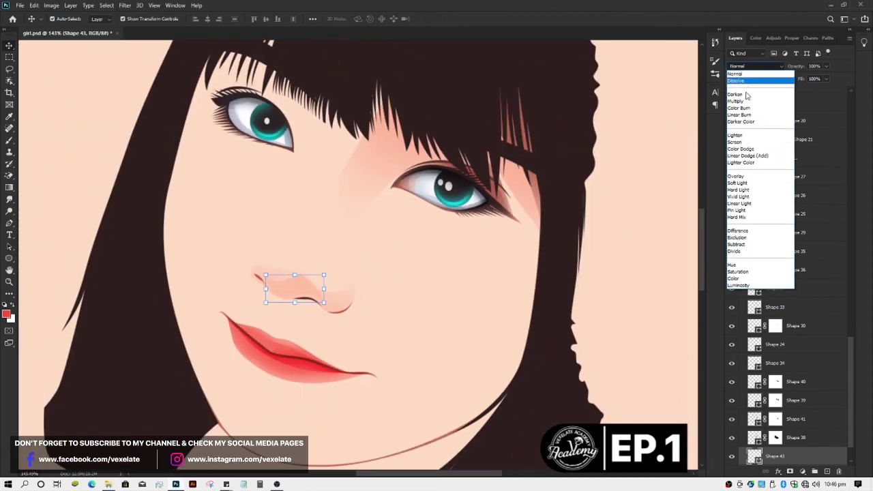
pyautogui.click(743, 100)
# Step: Recolour the nose shading a soft pale pink in the Color Picker
pyautogui.click(448, 300)
pyautogui.click(302, 288)
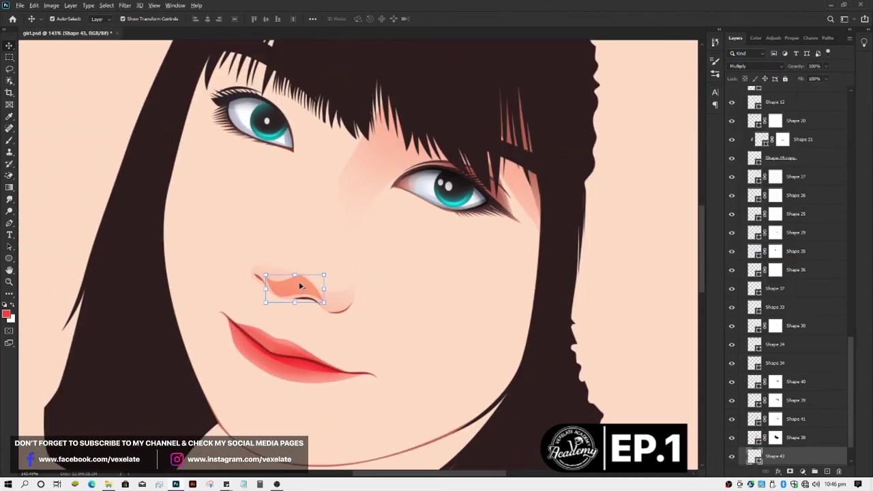
pyautogui.scroll(-2, 302, 289)
pyautogui.doubleClick(754, 456)
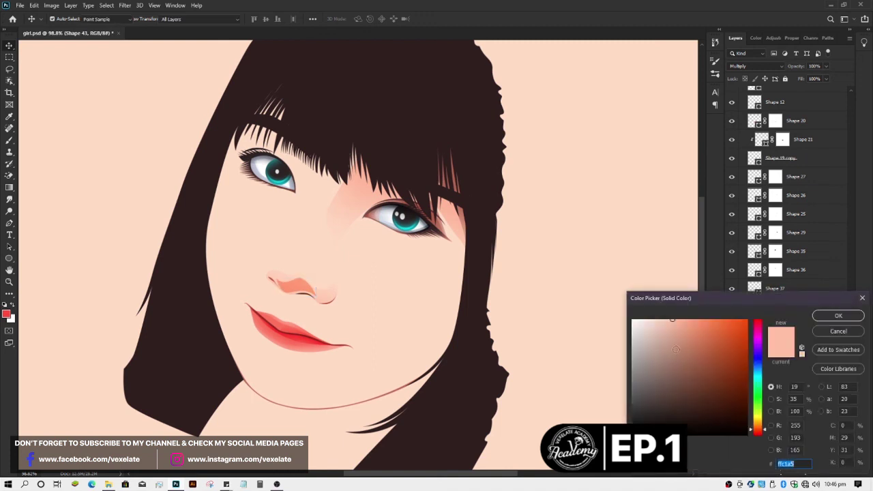
pyautogui.click(666, 341)
pyautogui.click(756, 434)
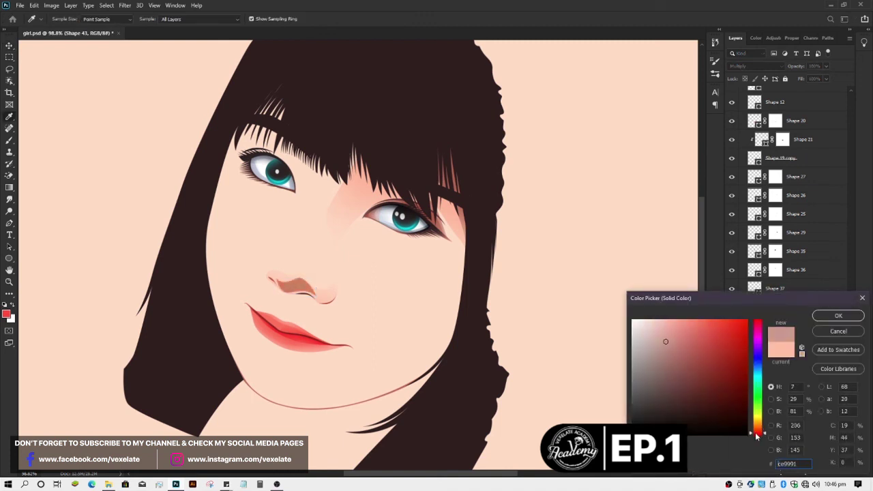
pyautogui.moveTo(663, 339); pyautogui.dragTo(656, 325)
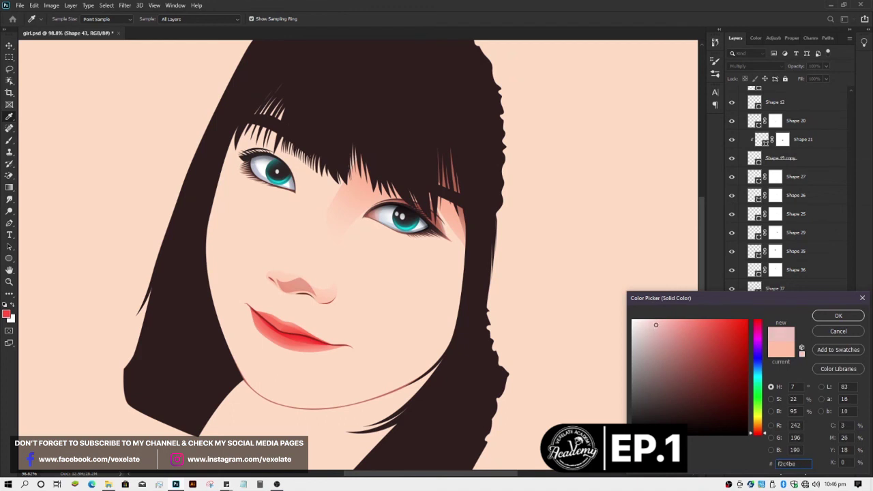
pyautogui.press('Return')
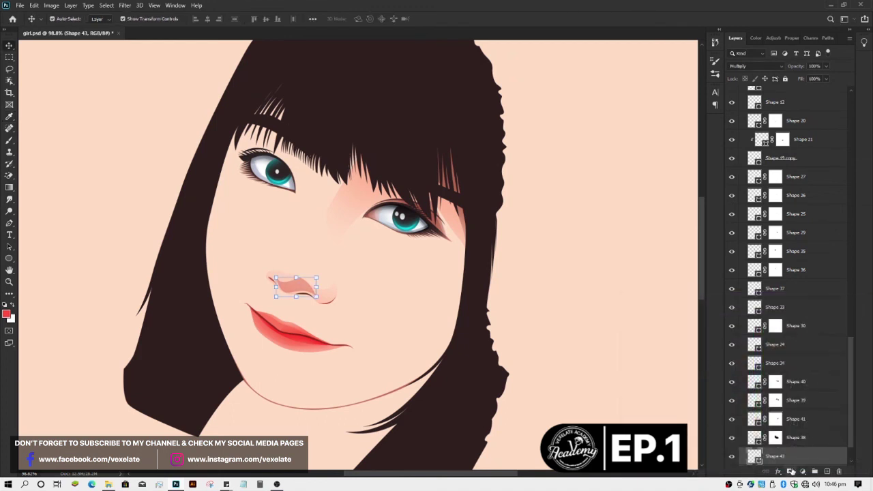
# Step: Add a layer mask and paint black with a smaller brush to fade the shading's upper left
pyautogui.click(791, 471)
pyautogui.press('b')
pyautogui.press('d')
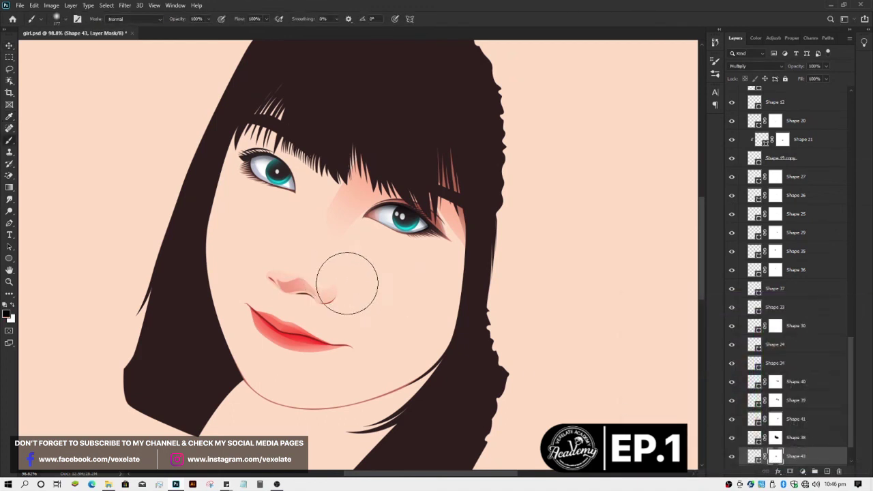
pyautogui.press('[')
pyautogui.press('[')
pyautogui.press('[')
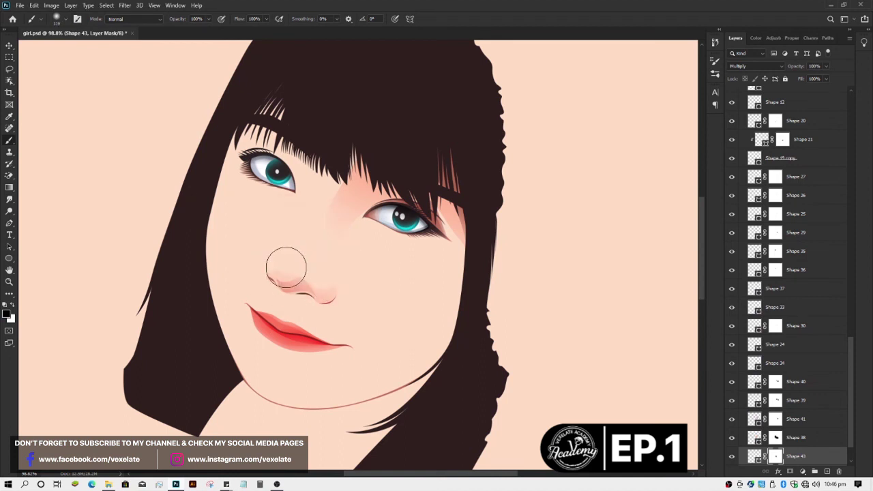
pyautogui.moveTo(286, 268)
pyautogui.mouseDown()
pyautogui.moveTo(304, 250)
pyautogui.moveTo(324, 284)
pyautogui.mouseUp()
pyautogui.press('v')
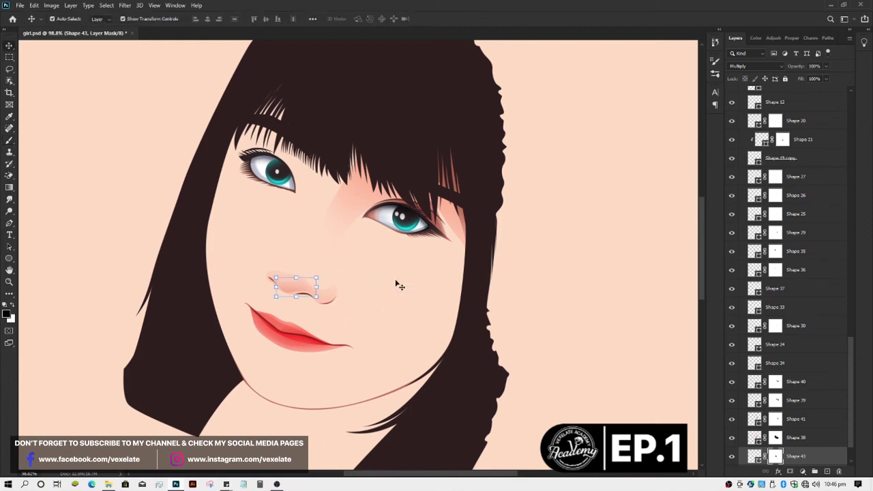
pyautogui.click(398, 286)
pyautogui.hotkey('ctrl', '0')
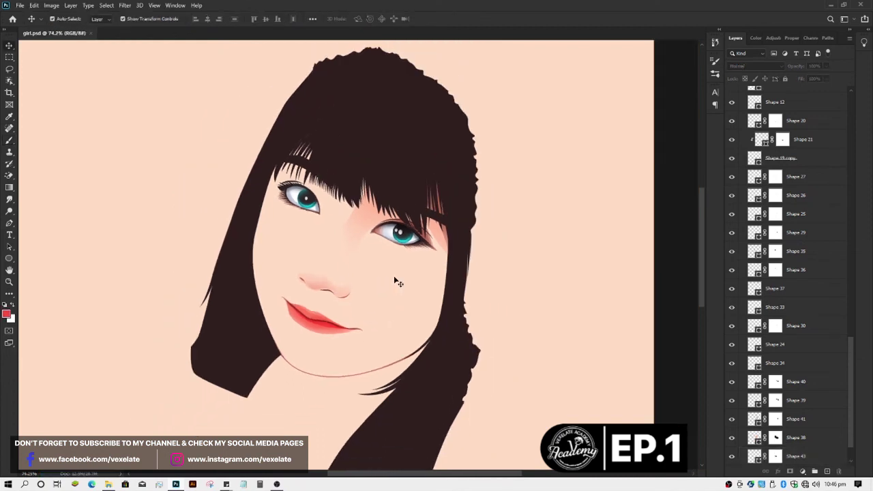
pyautogui.scroll(3, 396, 280)
pyautogui.scroll(1, 356, 267)
pyautogui.scroll(2, 347, 281)
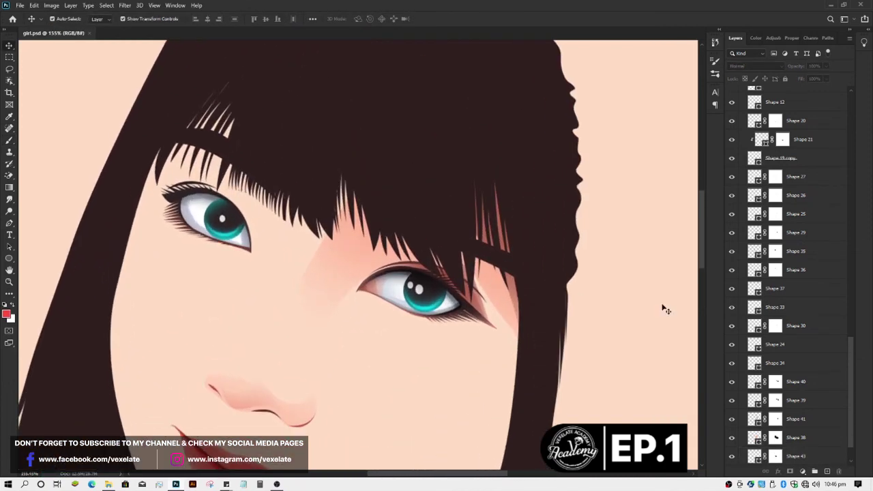
pyautogui.moveTo(851, 363)
pyautogui.mouseDown()
pyautogui.moveTo(836, 152)
pyautogui.moveTo(739, 95)
pyautogui.mouseUp()
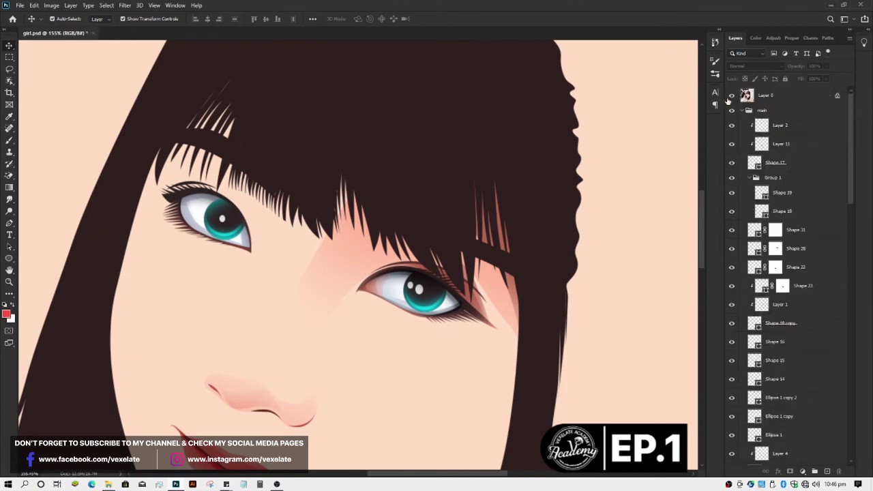
# Step: Compare against the reference photo and select the shading shape around the right eye
pyautogui.click(730, 97)
pyautogui.click(729, 98)
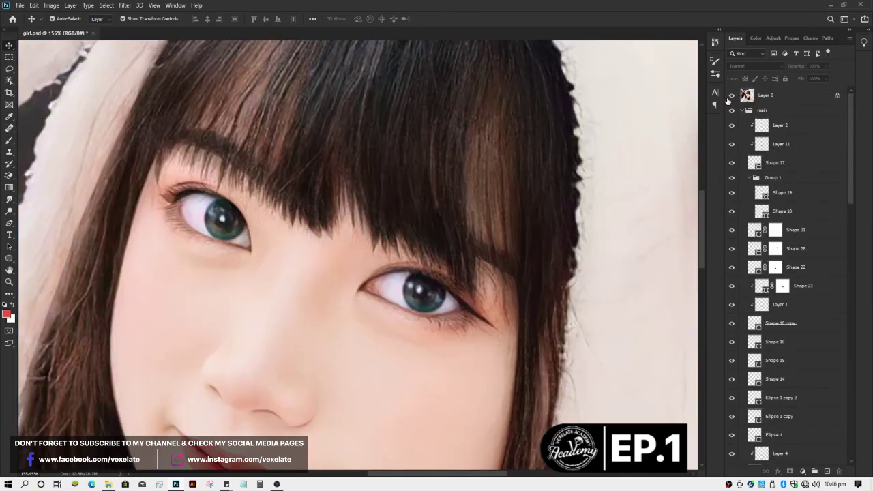
pyautogui.scroll(2, 390, 256)
pyautogui.click(352, 264)
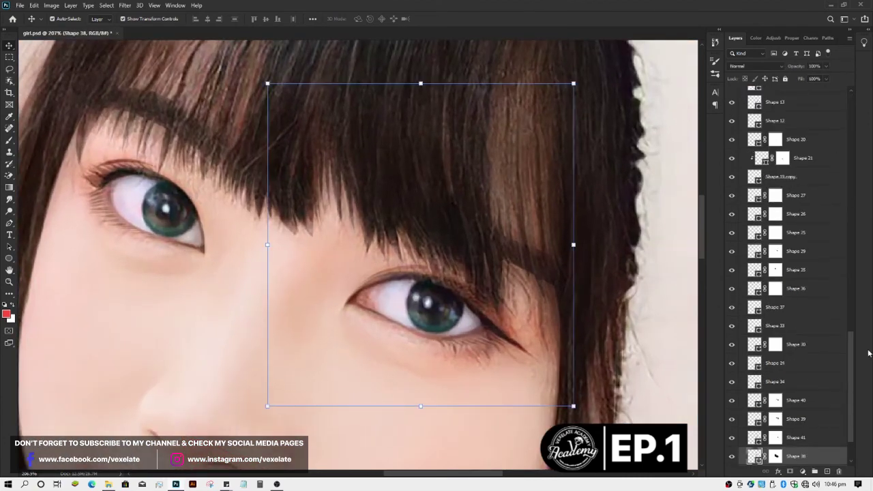
pyautogui.moveTo(854, 353); pyautogui.dragTo(852, 102)
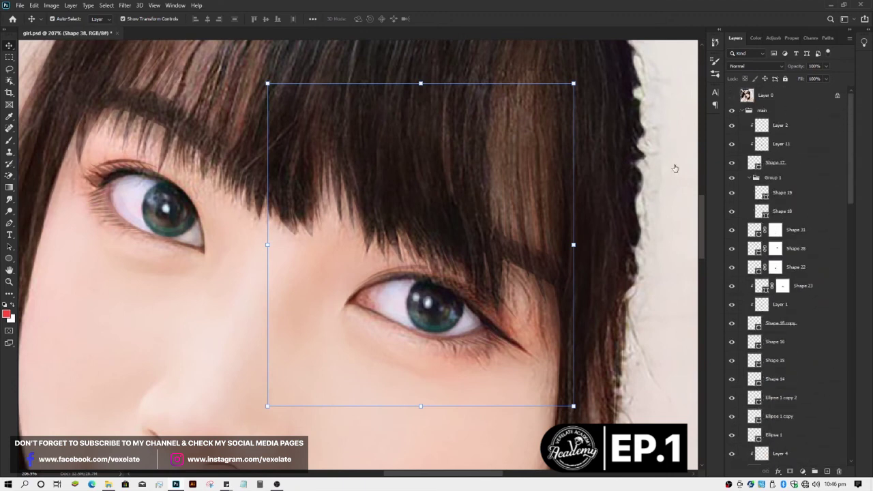
# Step: Draw a new shading shape from the right eye's inner corner up under the bangs
pyautogui.hotkey('ctrl', ',')
pyautogui.press('p')
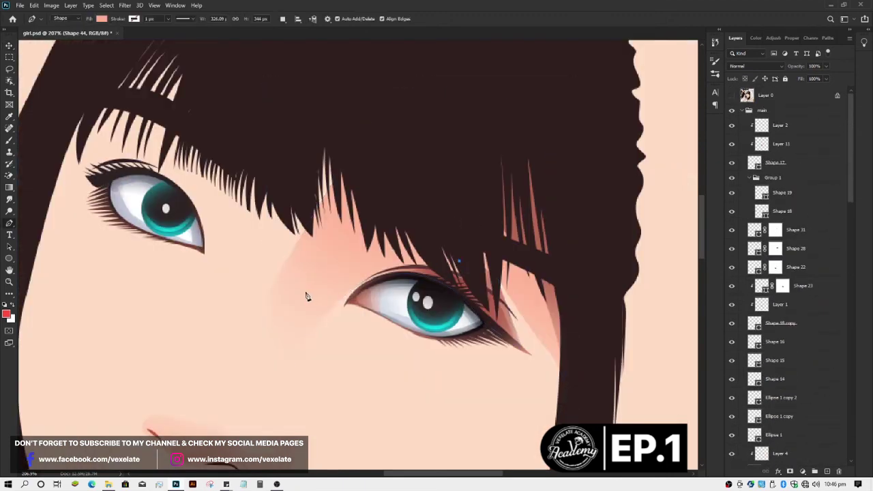
pyautogui.click(311, 295)
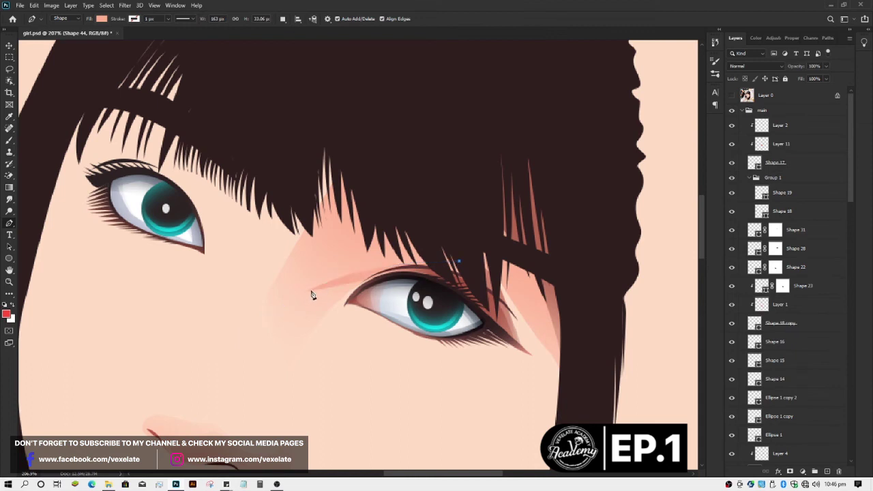
pyautogui.moveTo(320, 285); pyautogui.dragTo(279, 310)
pyautogui.moveTo(415, 190); pyautogui.dragTo(444, 186)
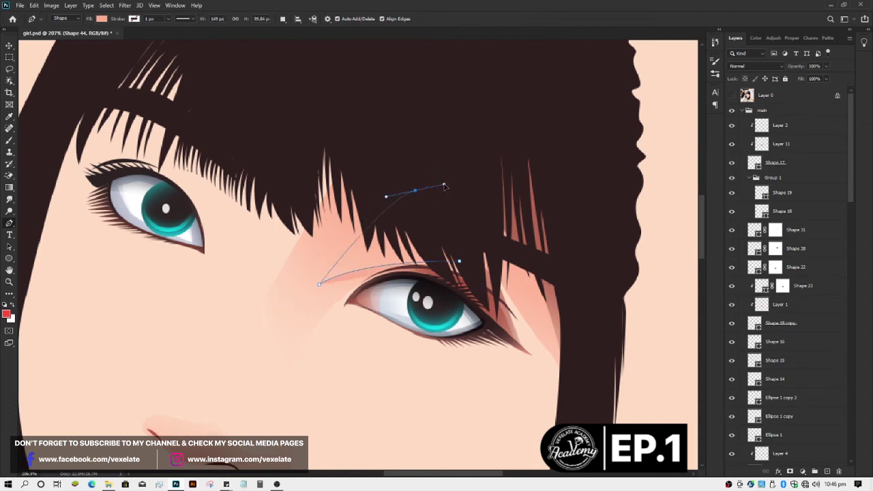
pyautogui.click(460, 263)
pyautogui.press('v')
# Step: Set the new eye shading shape to Multiply blending
pyautogui.click(756, 66)
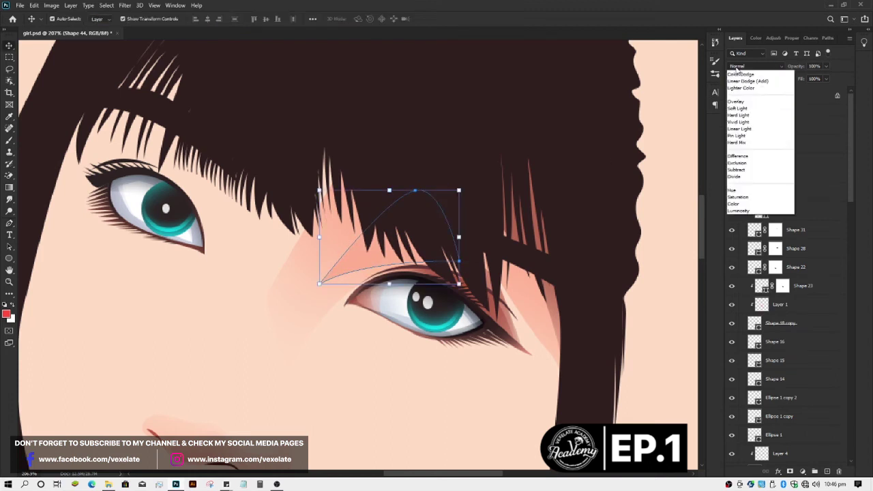
pyautogui.click(747, 92)
pyautogui.click(353, 258)
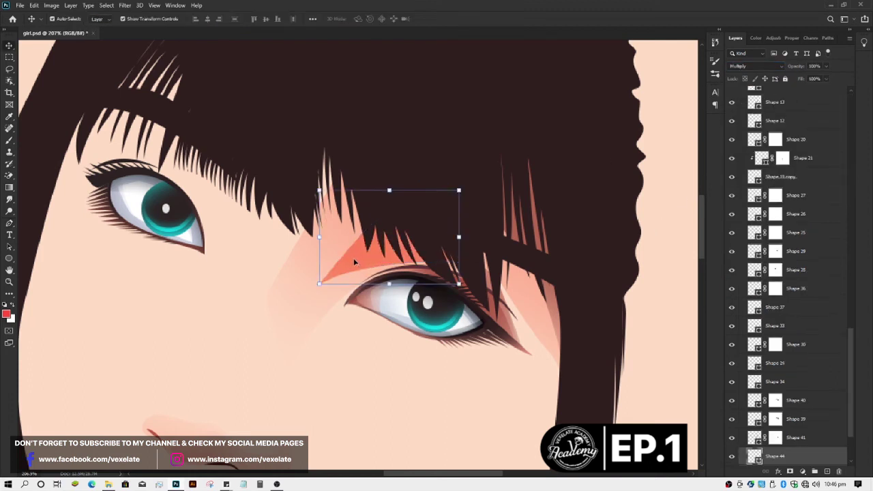
pyautogui.hotkey('ctrl', '0')
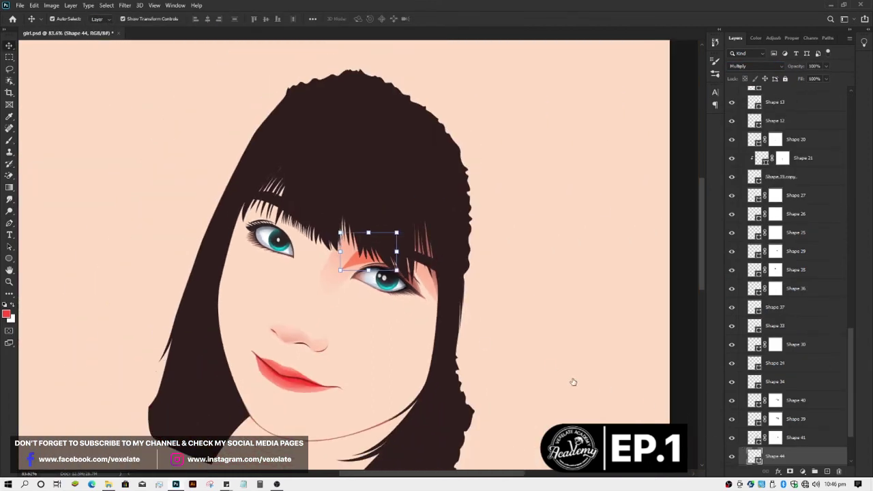
# Step: Recolour the eye shading a greyer, darker dusty pink
pyautogui.click(657, 350)
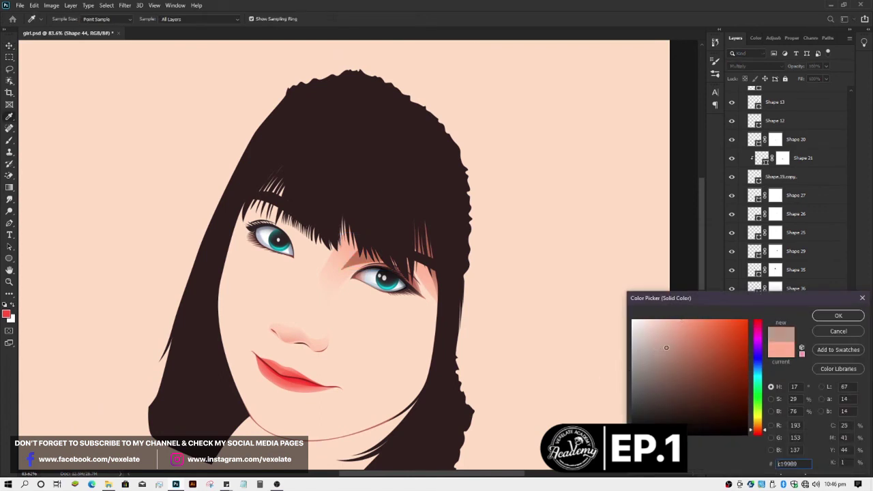
pyautogui.moveTo(667, 348)
pyautogui.mouseDown()
pyautogui.moveTo(650, 360)
pyautogui.moveTo(659, 341)
pyautogui.mouseUp()
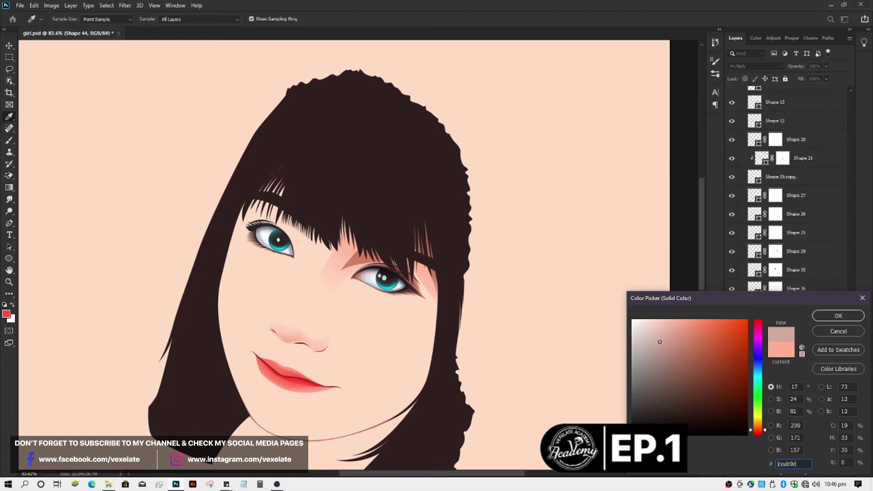
pyautogui.click(761, 436)
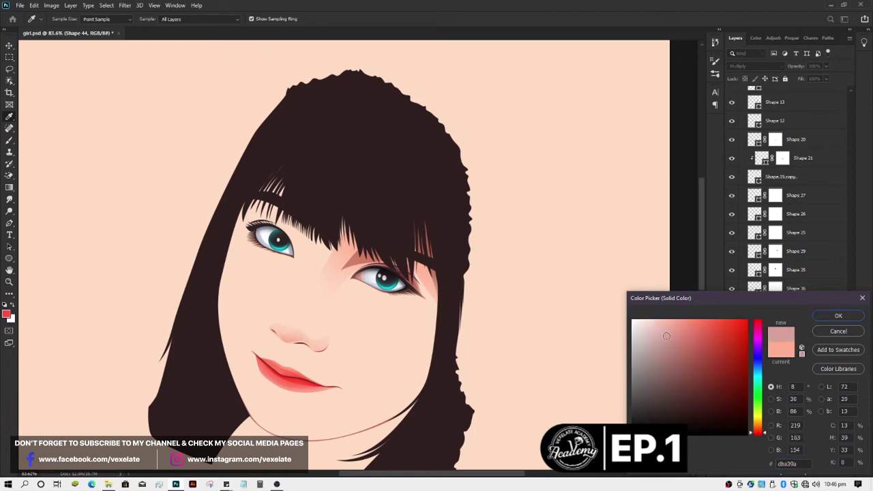
pyautogui.press('Return')
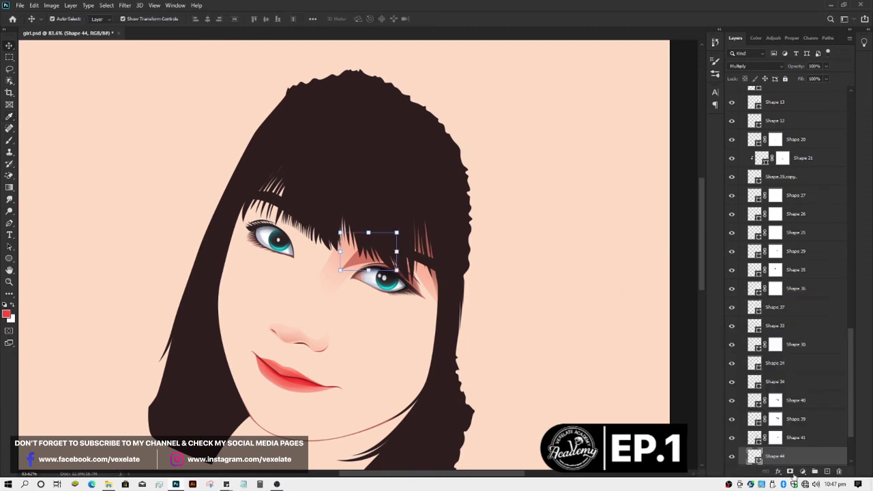
# Step: Add a layer mask to the eye shading and paint on it with an enlarged brush
pyautogui.click(803, 471)
pyautogui.press('b')
pyautogui.moveTo(349, 301); pyautogui.dragTo(356, 297)
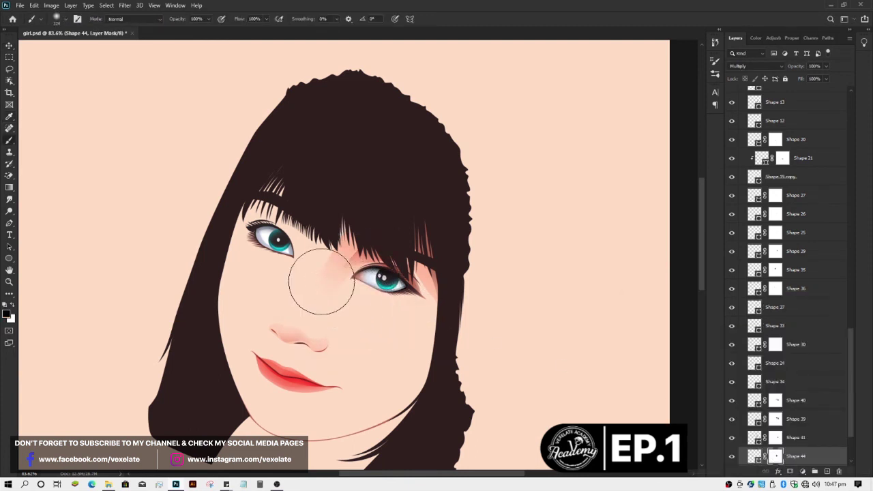
pyautogui.press('v')
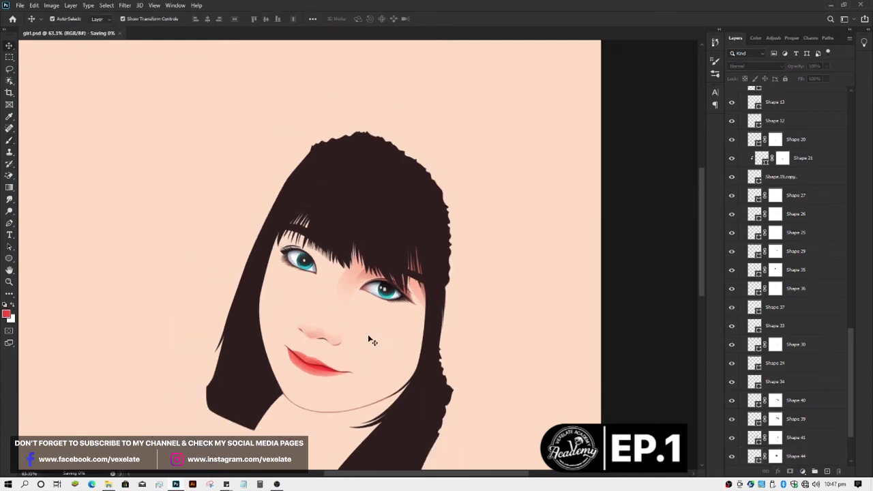
# Step: Toggle Layer 0 on and off to compare the photo, leaving it visible and zoomed on the eyes
pyautogui.scroll(2, 314, 322)
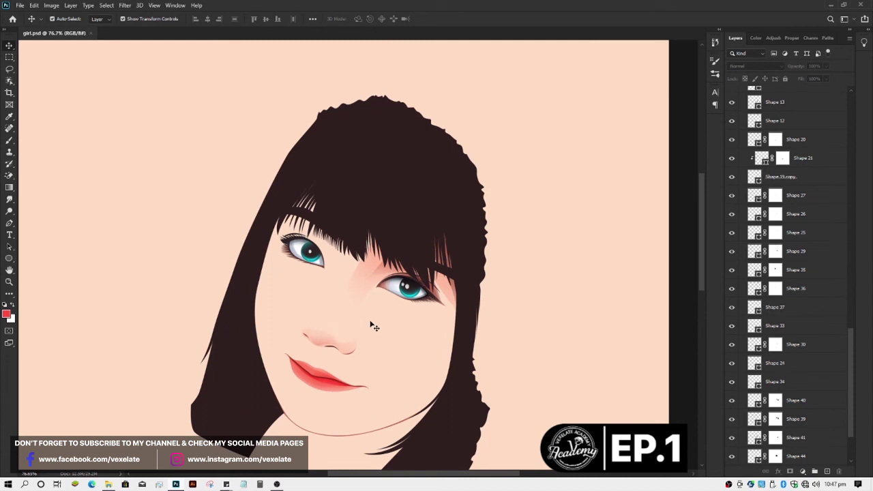
pyautogui.scroll(1, 402, 332)
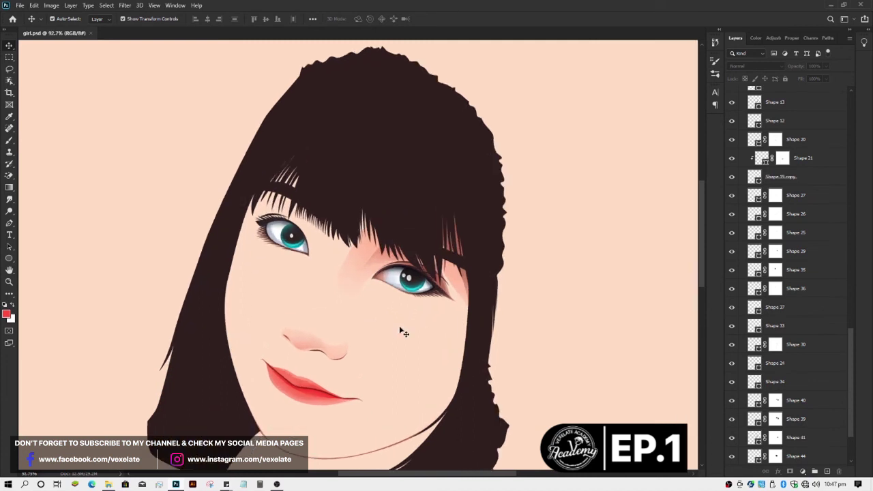
pyautogui.scroll(-2, 401, 331)
pyautogui.scroll(1, 403, 333)
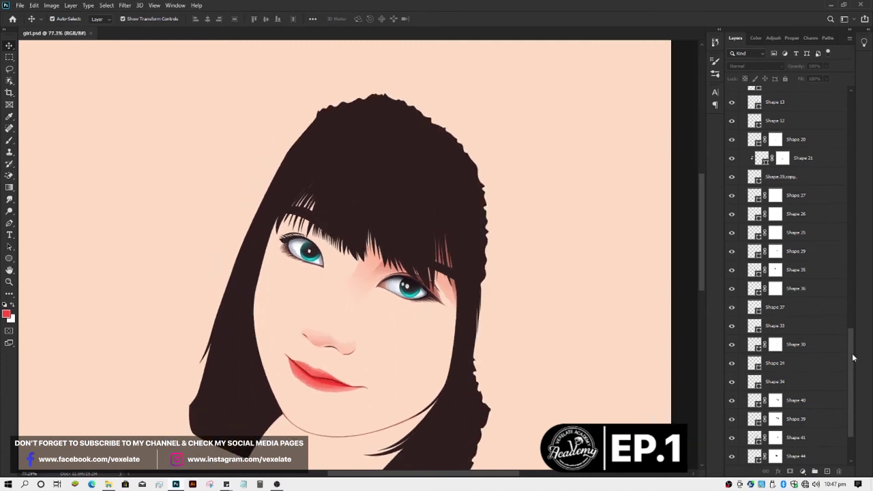
pyautogui.moveTo(853, 358); pyautogui.dragTo(840, 103)
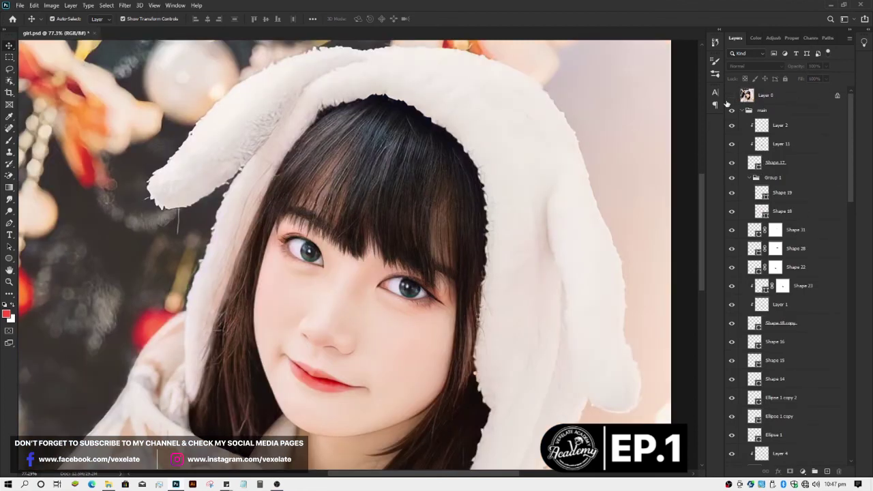
pyautogui.click(727, 103)
pyautogui.click(727, 102)
pyautogui.click(727, 102)
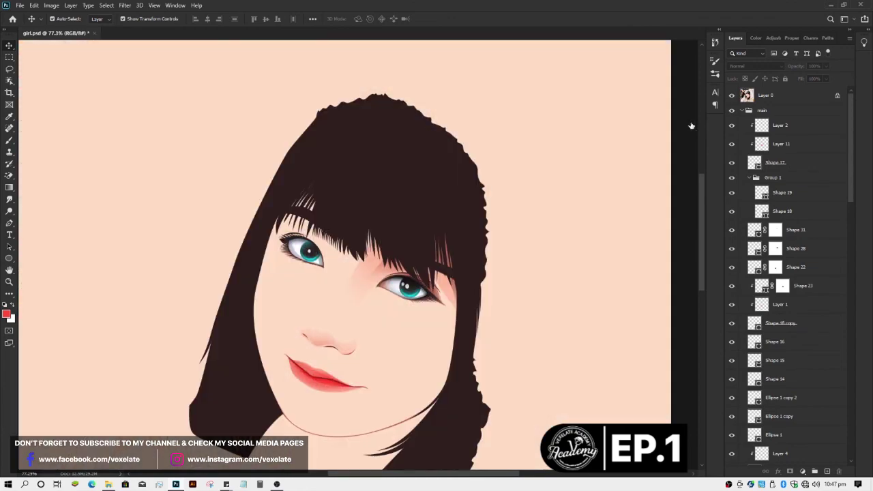
pyautogui.click(732, 95)
pyautogui.scroll(2, 327, 300)
pyautogui.scroll(2, 332, 275)
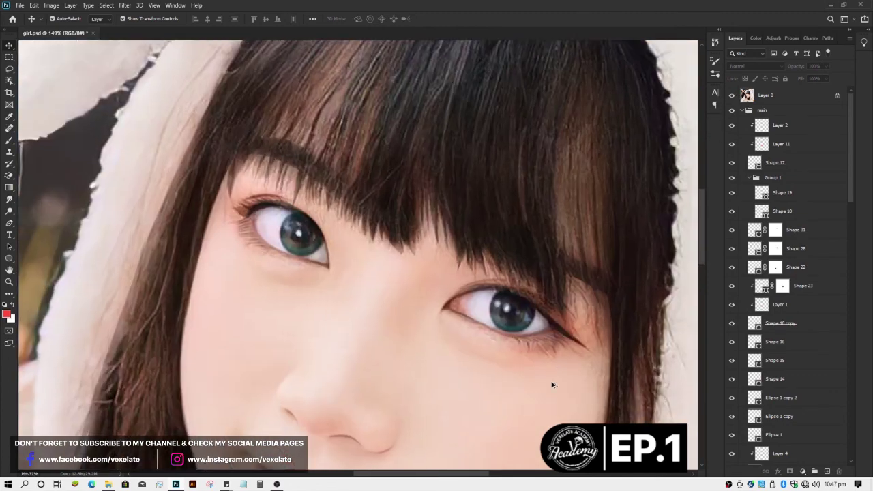
# Step: Draw a closed red Pen shape under the right eye, from inner to outer corner
pyautogui.scroll(2, 552, 387)
pyautogui.press('p')
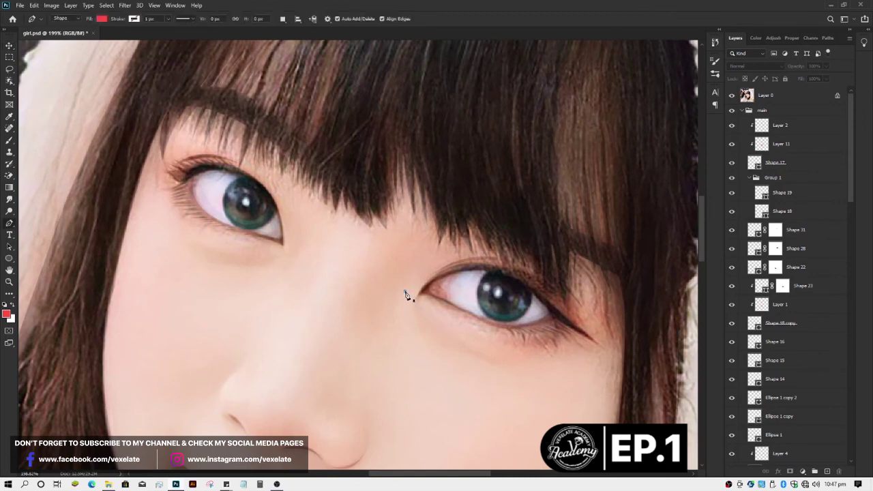
pyautogui.click(405, 293)
pyautogui.moveTo(421, 339); pyautogui.dragTo(431, 350)
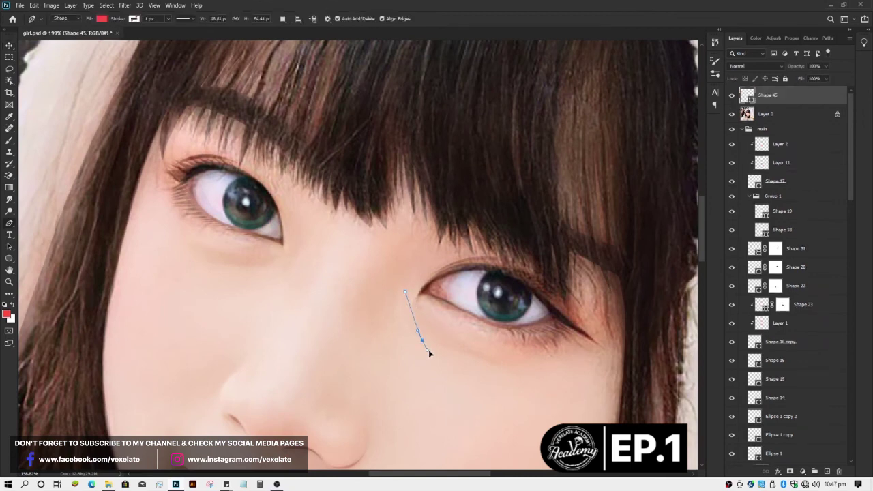
pyautogui.click(509, 366)
pyautogui.click(599, 345)
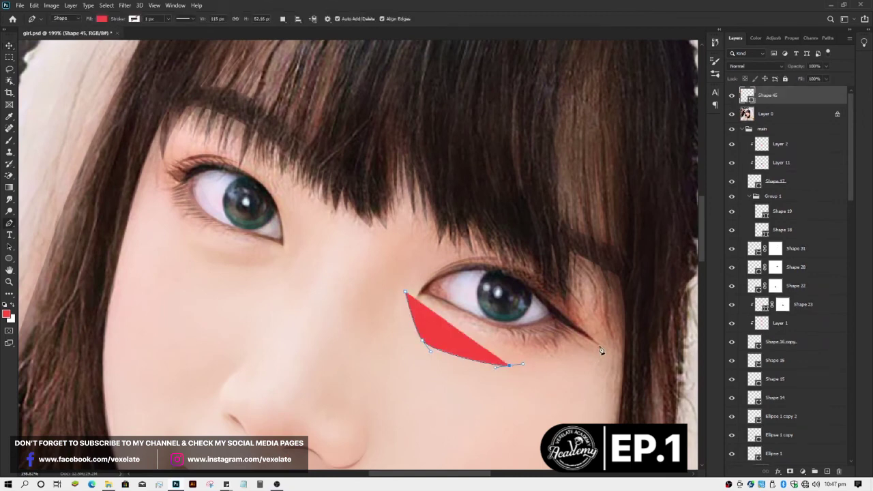
pyautogui.click(546, 300)
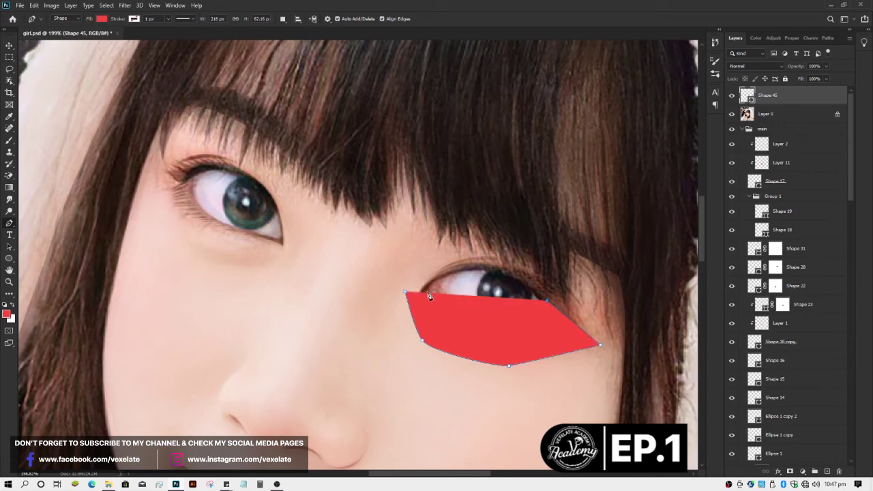
pyautogui.click(406, 294)
# Step: Move the under-eye Shape 45 down to sit just above Color Fill 1, and hide reference Layer 0
pyautogui.press('v')
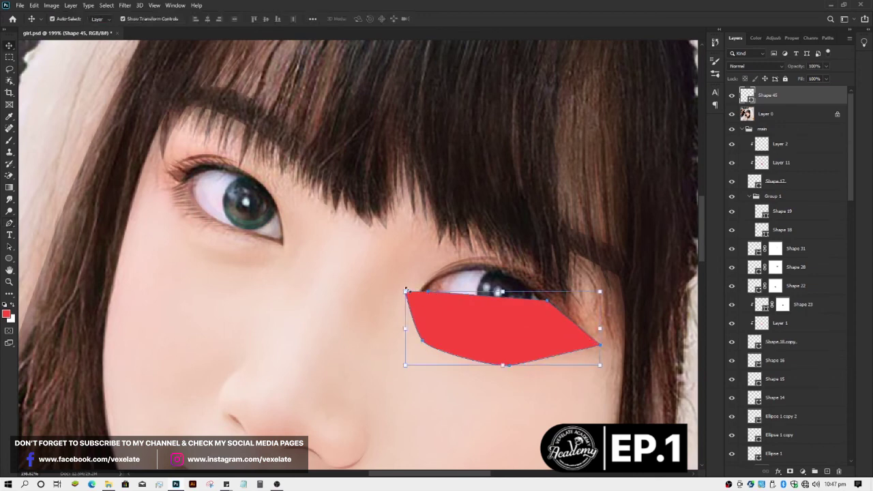
pyautogui.hotkey('ctrl', 'shift', '[')
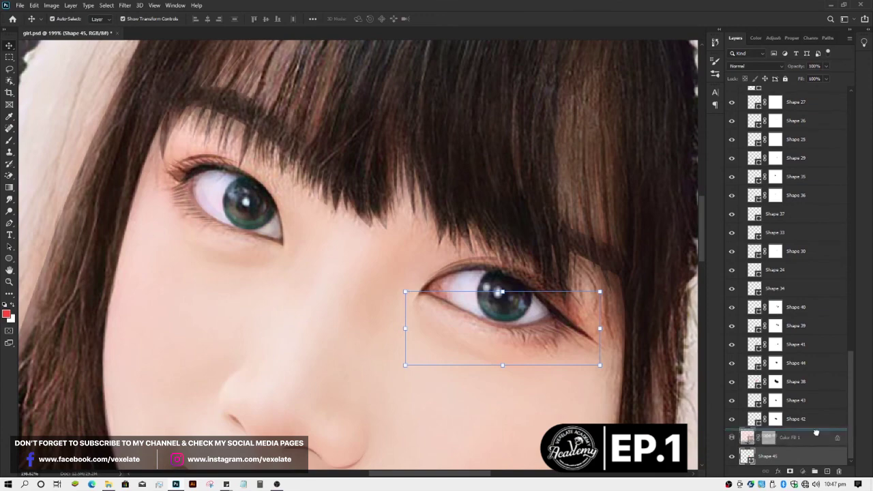
pyautogui.moveTo(803, 451); pyautogui.dragTo(799, 437)
pyautogui.moveTo(852, 406); pyautogui.dragTo(852, 144)
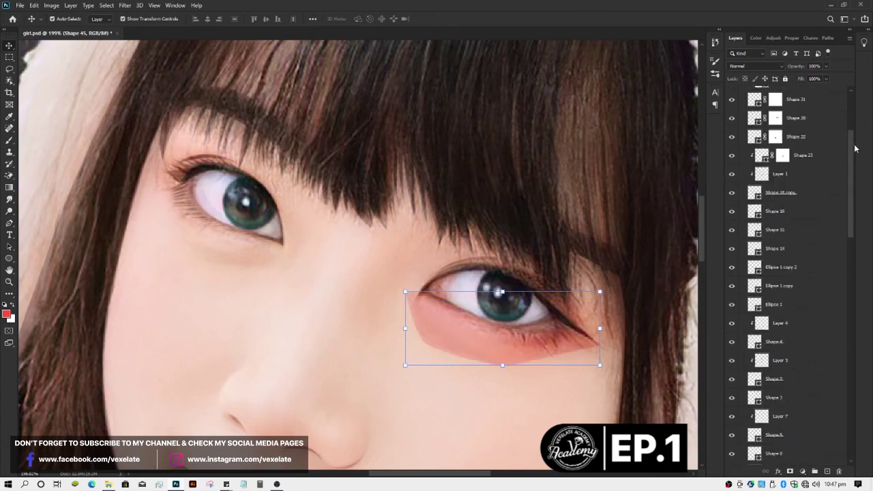
pyautogui.click(731, 95)
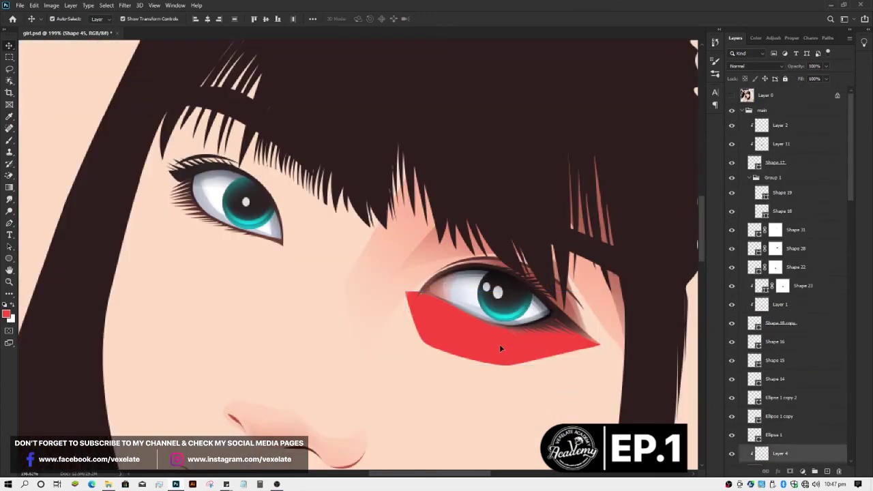
# Step: Recolour Shape 45 to a pale peach-pink sampled from the skin, then select the layer
pyautogui.scroll(-1, 499, 344)
pyautogui.scroll(-1, 499, 344)
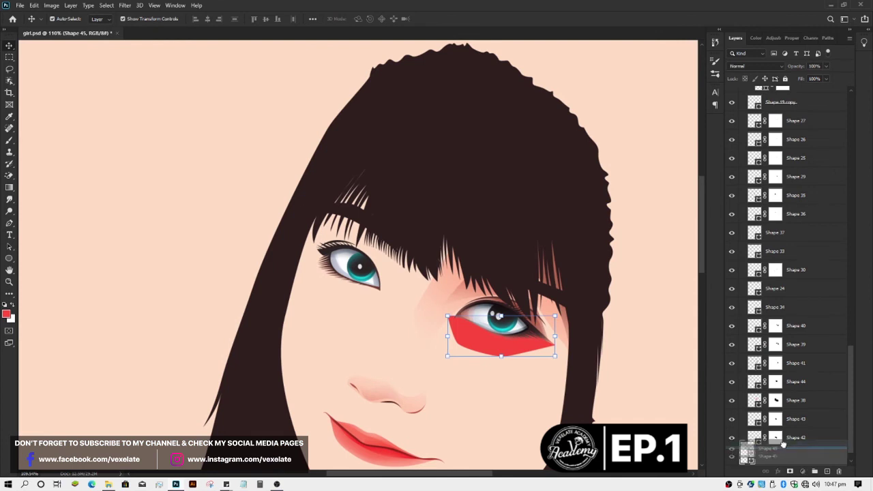
pyautogui.doubleClick(754, 456)
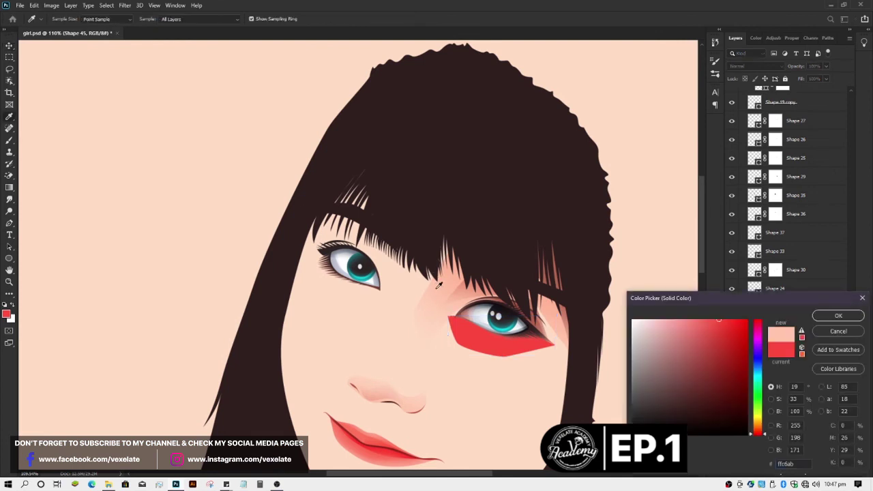
pyautogui.click(443, 285)
pyautogui.click(455, 280)
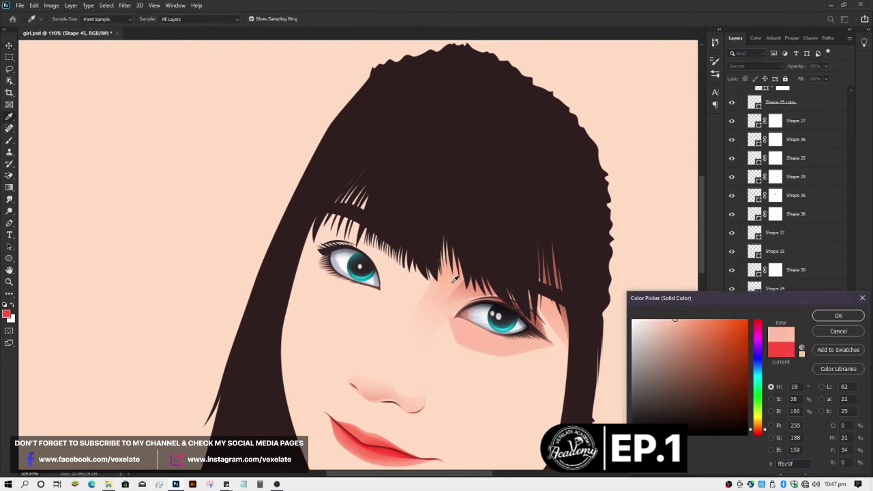
pyautogui.press('Return')
pyautogui.press('v')
pyautogui.scroll(-2, 503, 411)
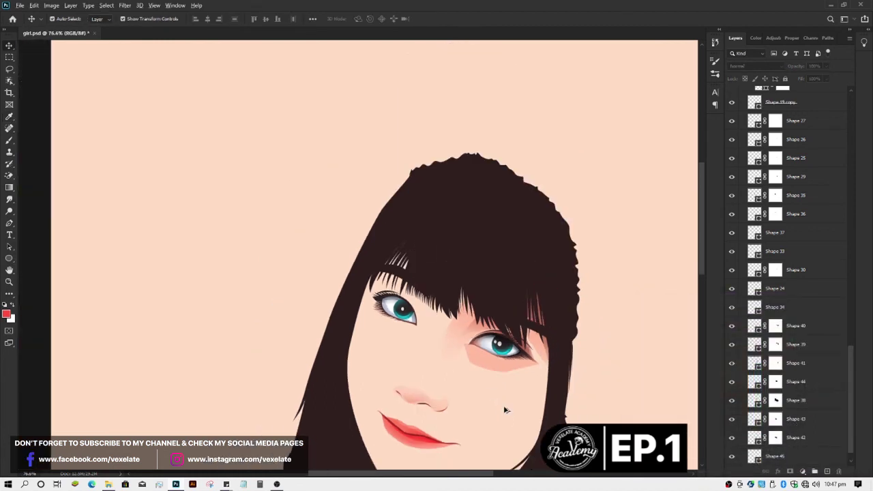
pyautogui.scroll(1, 505, 410)
pyautogui.click(773, 457)
pyautogui.click(789, 471)
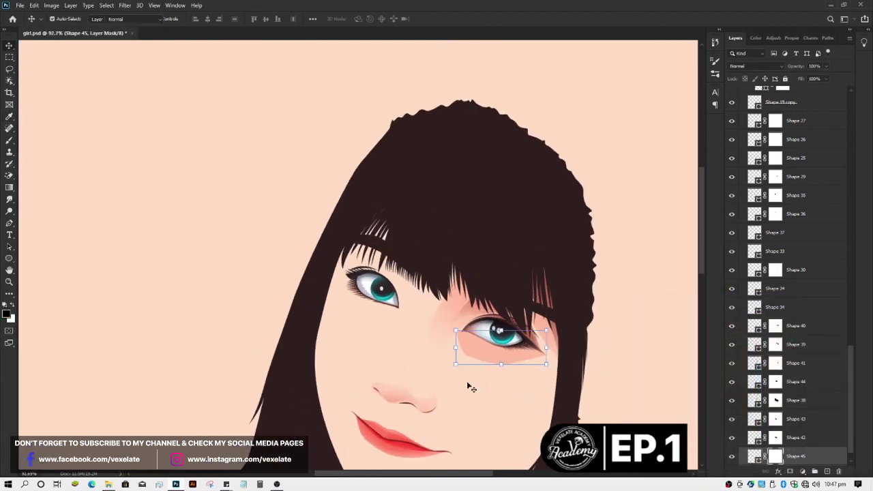
pyautogui.press('b')
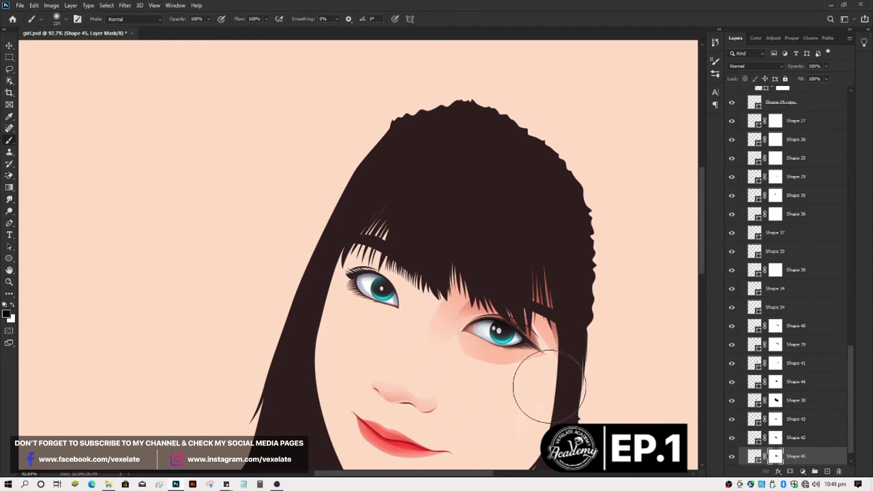
pyautogui.scroll(-2, 503, 409)
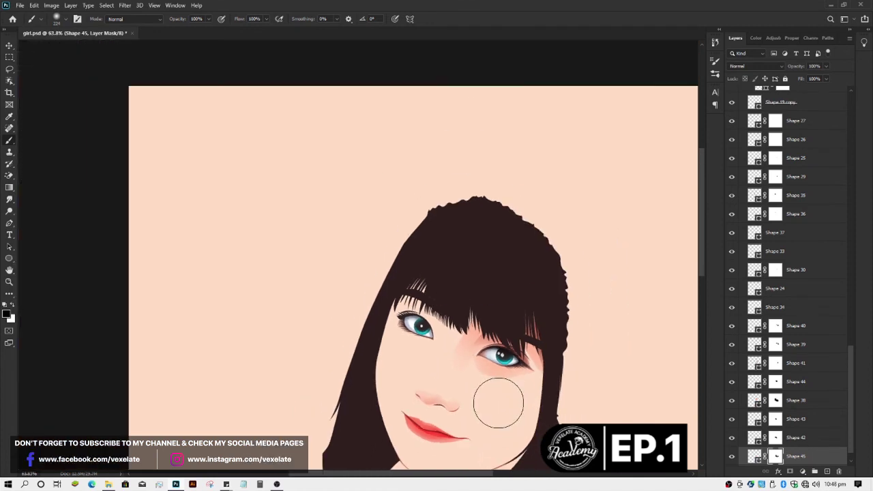
pyautogui.press(']')
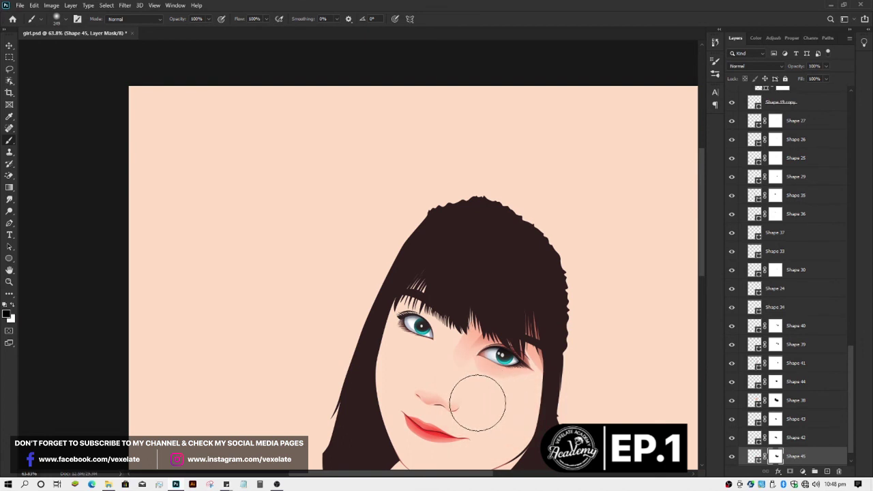
pyautogui.press('v')
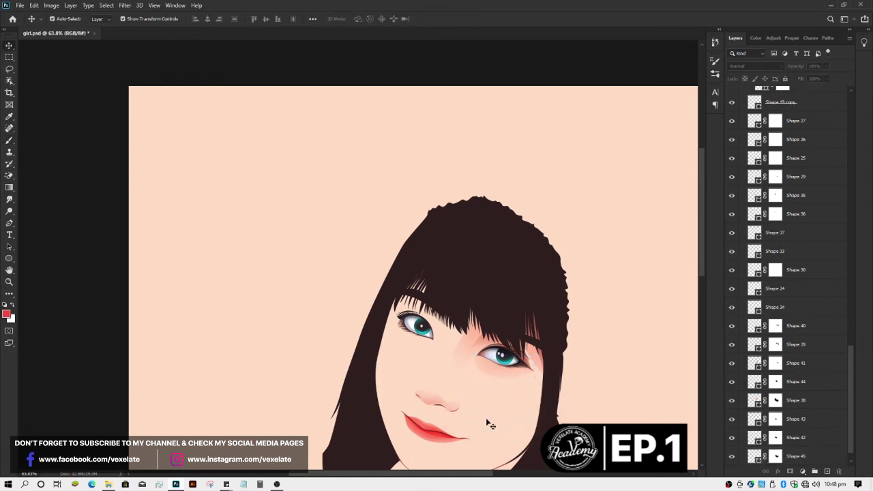
pyautogui.scroll(1, 503, 415)
pyautogui.scroll(1, 506, 413)
# Step: Show reference Layer 0 again and select the under-eye shape on the canvas
pyautogui.scroll(1, 522, 403)
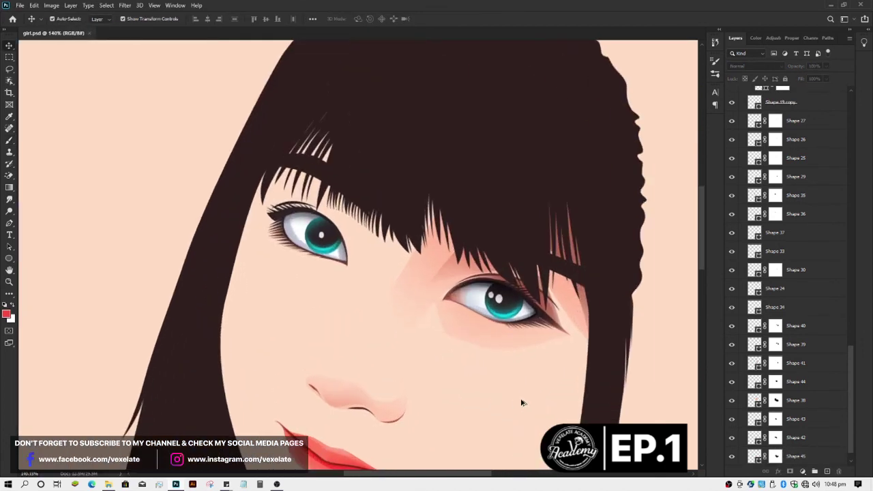
pyautogui.moveTo(850, 377); pyautogui.dragTo(845, 103)
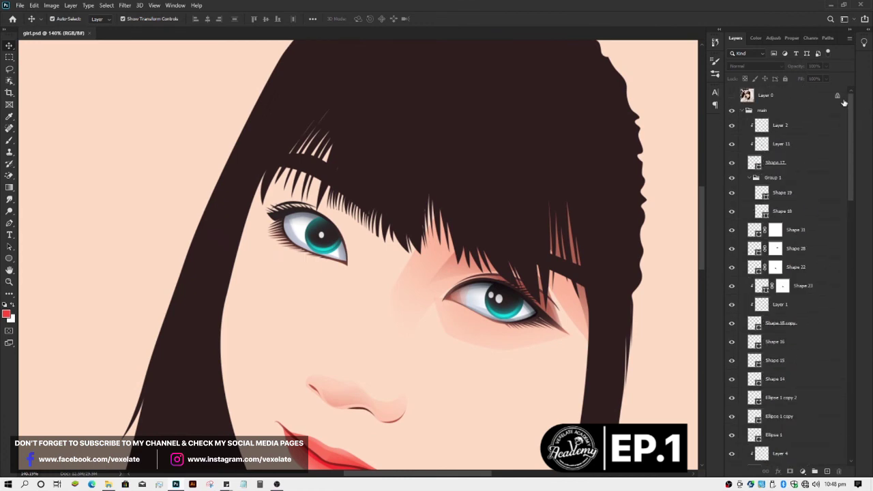
pyautogui.click(732, 96)
pyautogui.scroll(2, 510, 365)
pyautogui.scroll(2, 507, 352)
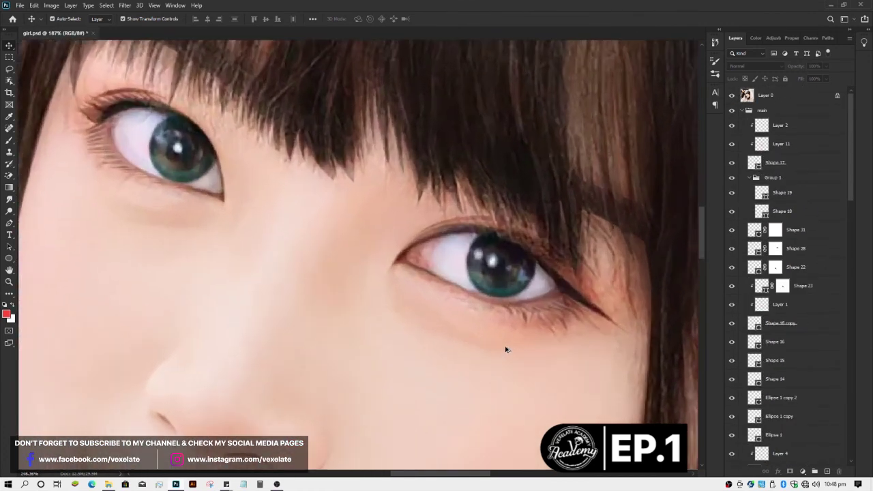
pyautogui.scroll(2, 488, 345)
pyautogui.click(485, 341)
# Step: Draw a closed curved Pen shape along the right eye's lower lash line
pyautogui.press('p')
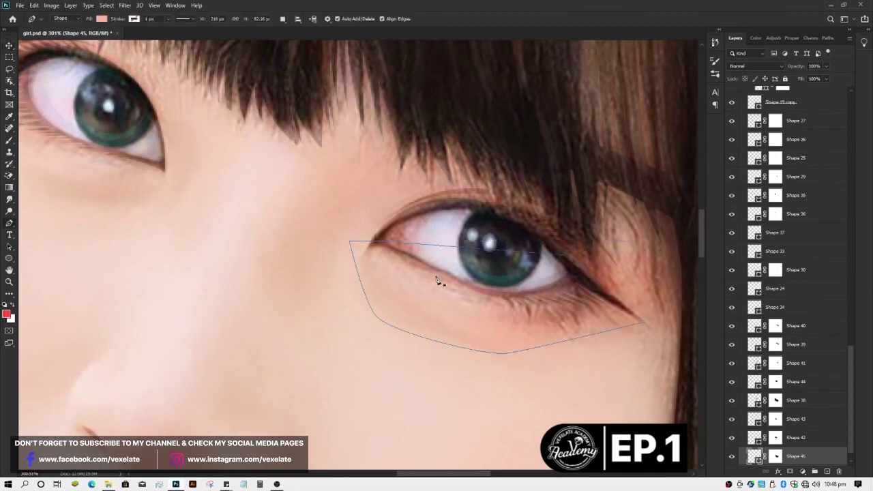
pyautogui.click(435, 267)
pyautogui.moveTo(520, 329); pyautogui.dragTo(541, 338)
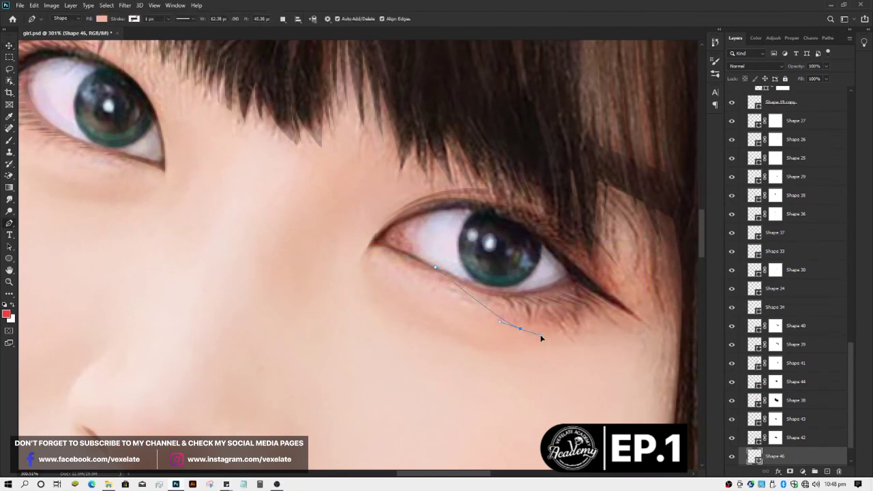
pyautogui.click(635, 319)
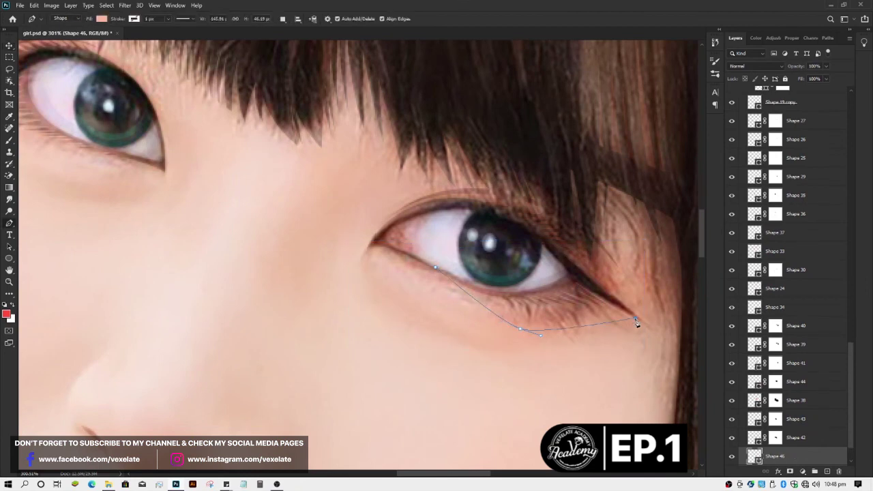
pyautogui.click(436, 267)
pyautogui.press('v')
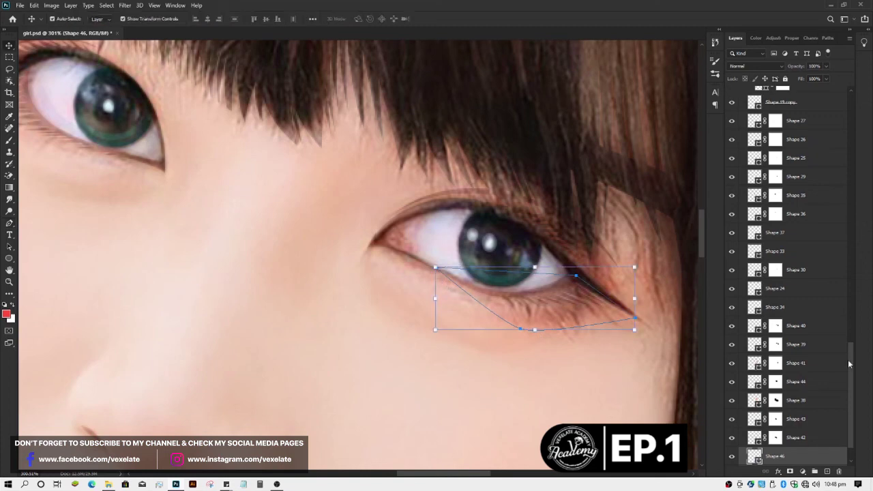
# Step: Hide Layer 0 and set the new lash-line Shape 46 to Multiply blending
pyautogui.moveTo(849, 363); pyautogui.dragTo(799, 95)
pyautogui.click(732, 96)
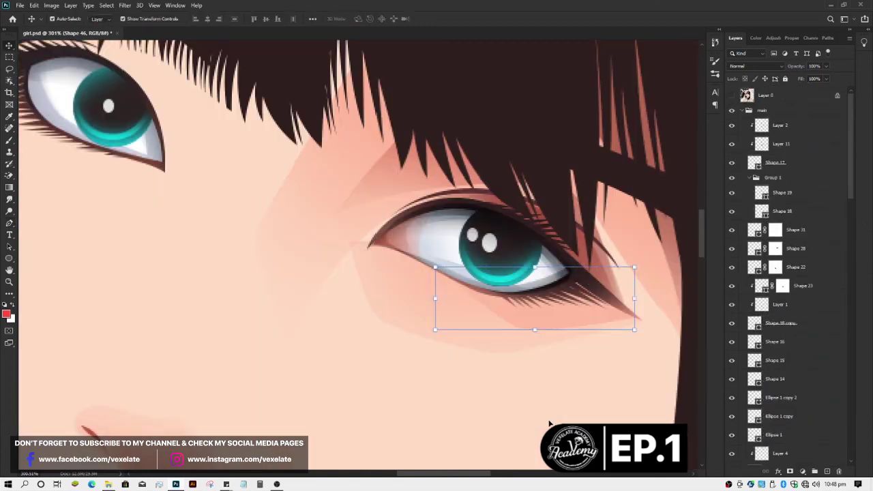
pyautogui.scroll(-3, 546, 328)
pyautogui.scroll(-2, 545, 328)
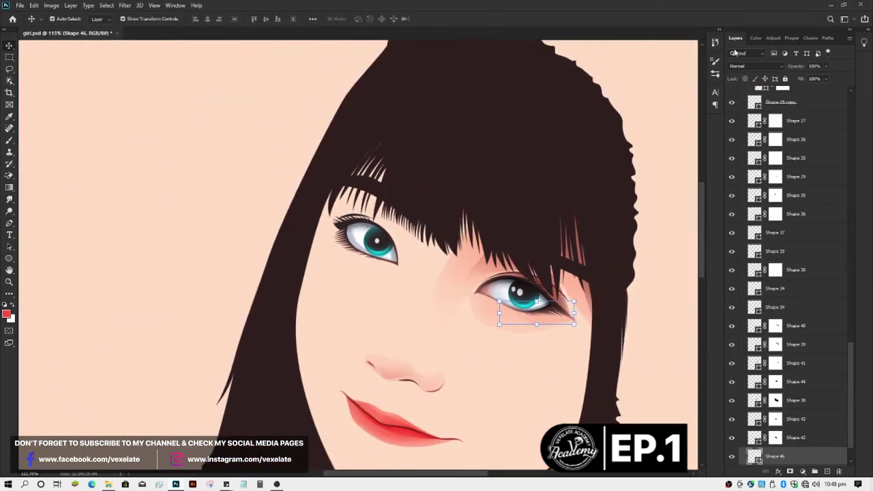
pyautogui.click(754, 66)
pyautogui.click(750, 99)
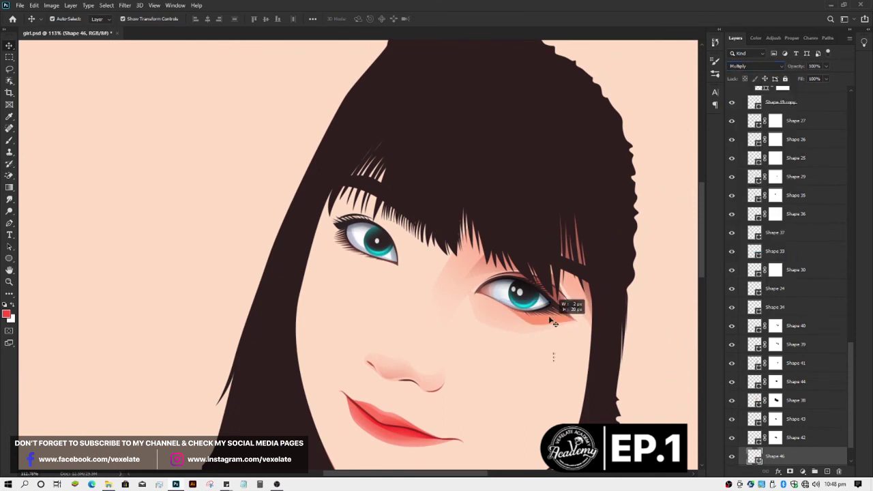
pyautogui.click(543, 325)
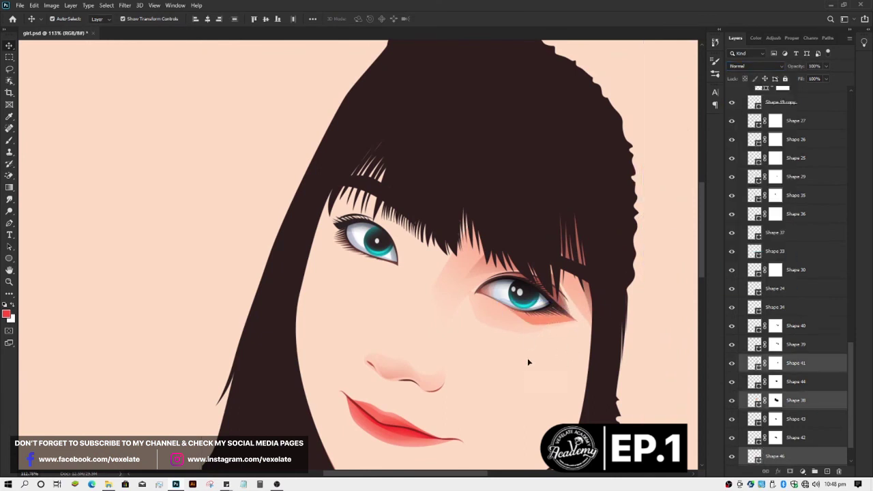
pyautogui.click(545, 320)
pyautogui.scroll(-2, 578, 348)
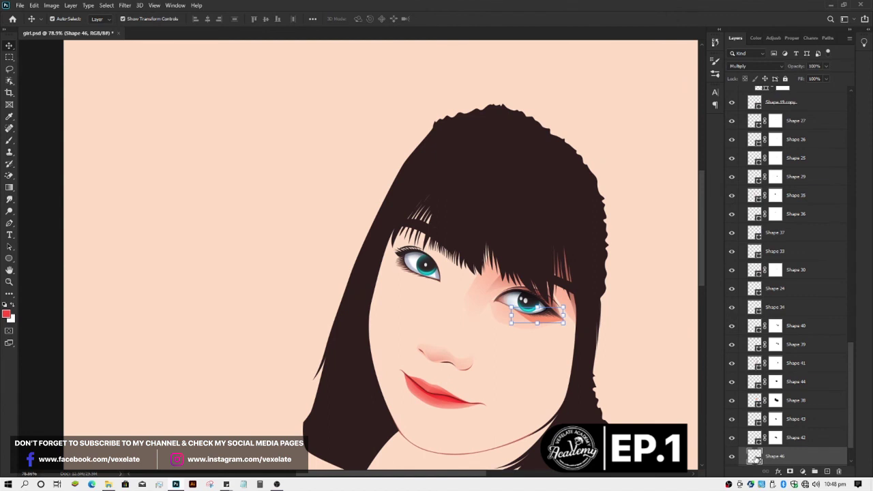
# Step: Recolour Shape 46's fill to the pale pink ebc0b9
pyautogui.doubleClick(755, 457)
pyautogui.moveTo(669, 349); pyautogui.dragTo(659, 343)
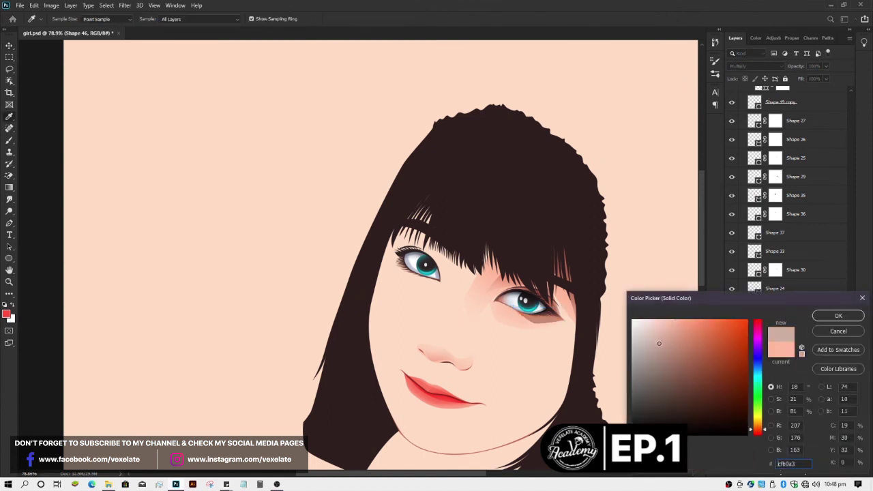
pyautogui.moveTo(756, 432); pyautogui.dragTo(756, 435)
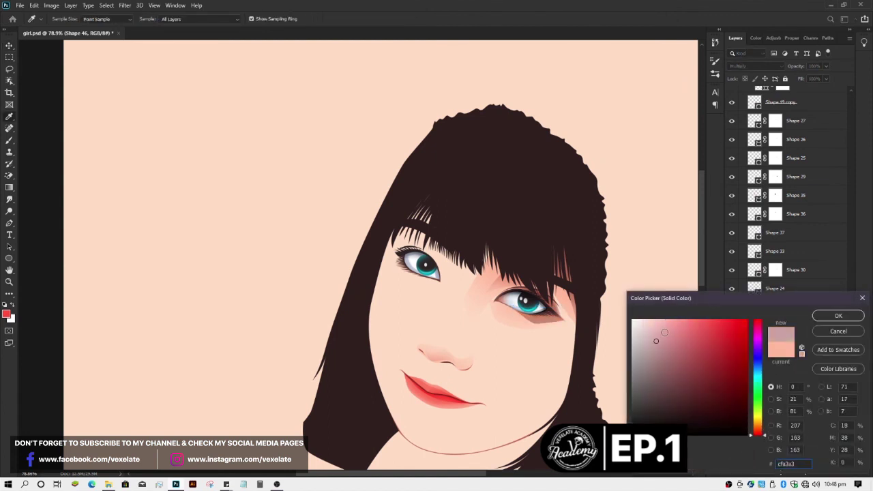
pyautogui.moveTo(656, 340); pyautogui.dragTo(648, 330)
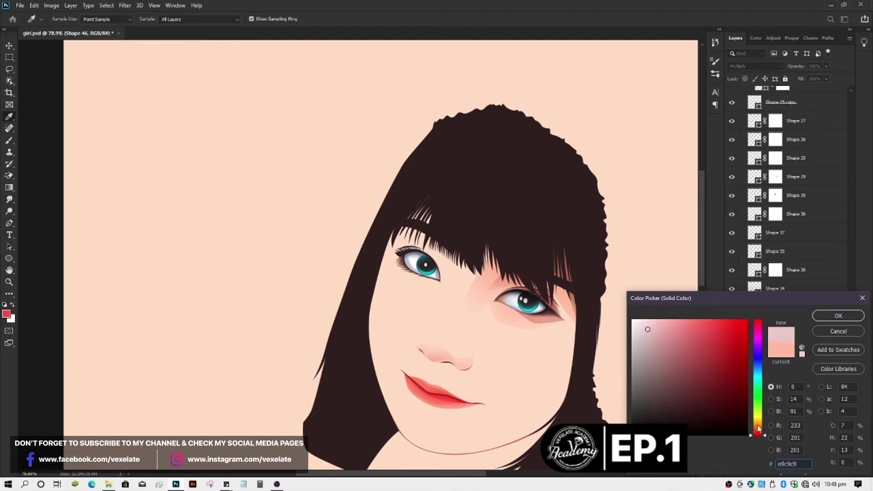
pyautogui.moveTo(760, 435); pyautogui.dragTo(759, 432)
pyautogui.moveTo(653, 334); pyautogui.dragTo(656, 329)
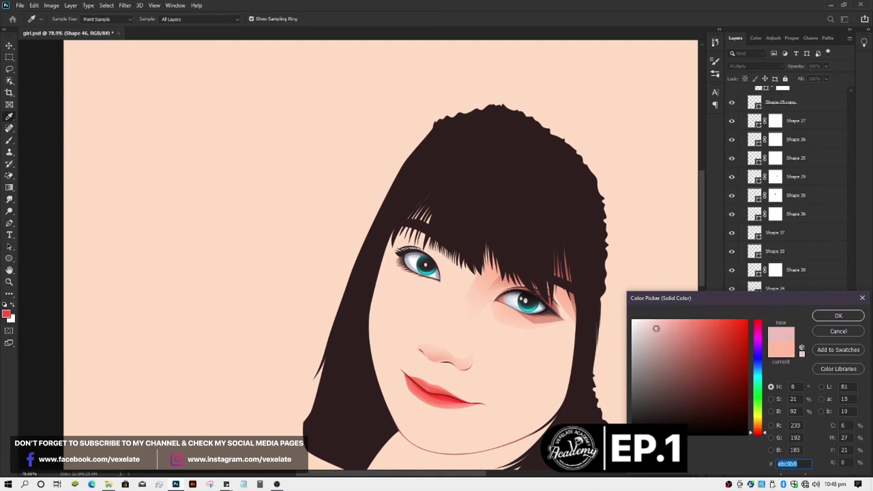
pyautogui.press('Return')
# Step: Add a layer mask to Shape 46 and size a soft brush to fade its lower edge
pyautogui.press('v')
pyautogui.click(791, 471)
pyautogui.press('b')
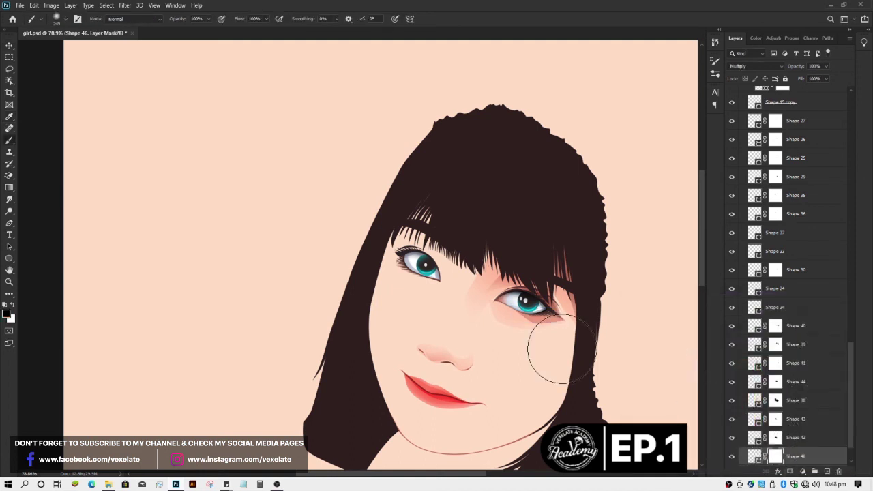
pyautogui.scroll(2, 546, 352)
pyautogui.scroll(2, 537, 367)
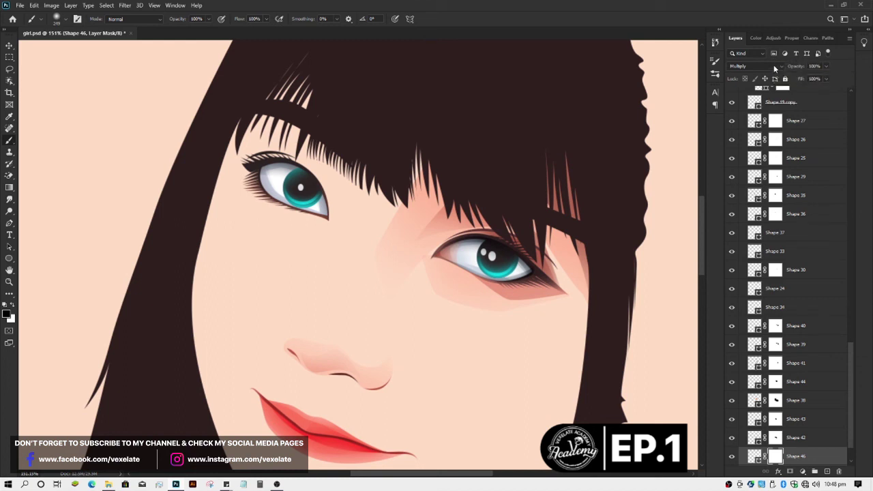
pyautogui.keyDown('alt'); pyautogui.rightClick(546, 354); pyautogui.keyUp('alt')
pyautogui.keyDown('alt'); pyautogui.rightClick(566, 348); pyautogui.keyUp('alt')
pyautogui.keyDown('alt'); pyautogui.rightClick(473, 315); pyautogui.keyUp('alt')
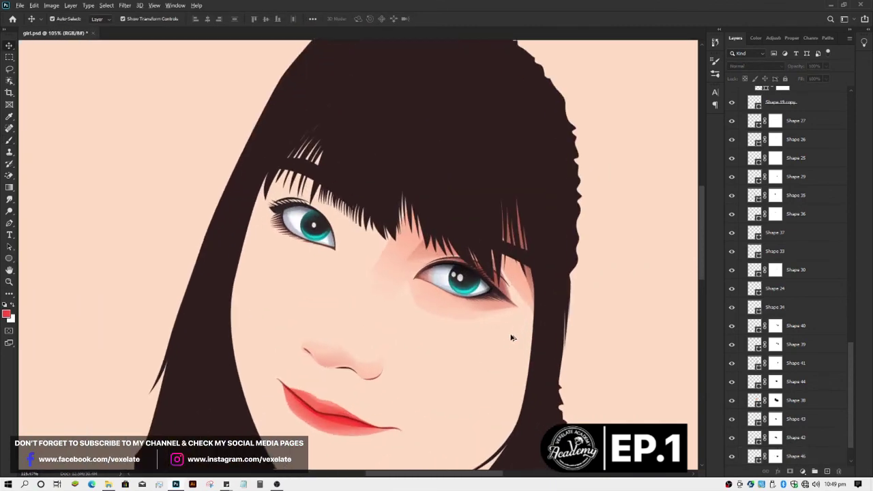
# Step: Trace a closed curved shape along the right eye's lower lashes, from inner to outer corner
pyautogui.scroll(8, 489, 307)
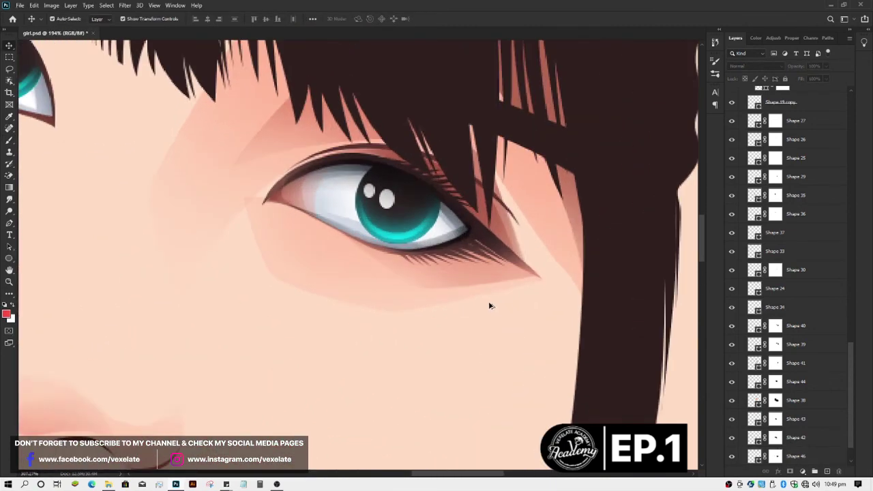
pyautogui.click(470, 282)
pyautogui.scroll(1, 469, 282)
pyautogui.press('a')
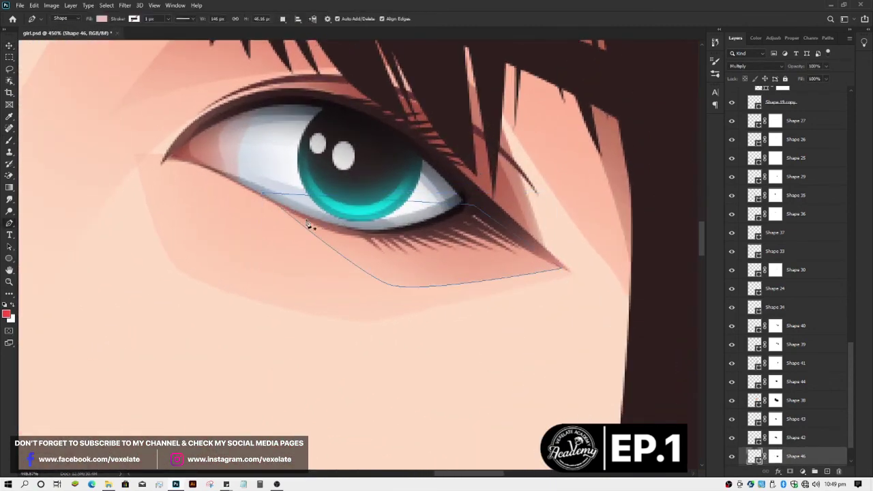
pyautogui.click(273, 201)
pyautogui.moveTo(369, 252); pyautogui.dragTo(418, 261)
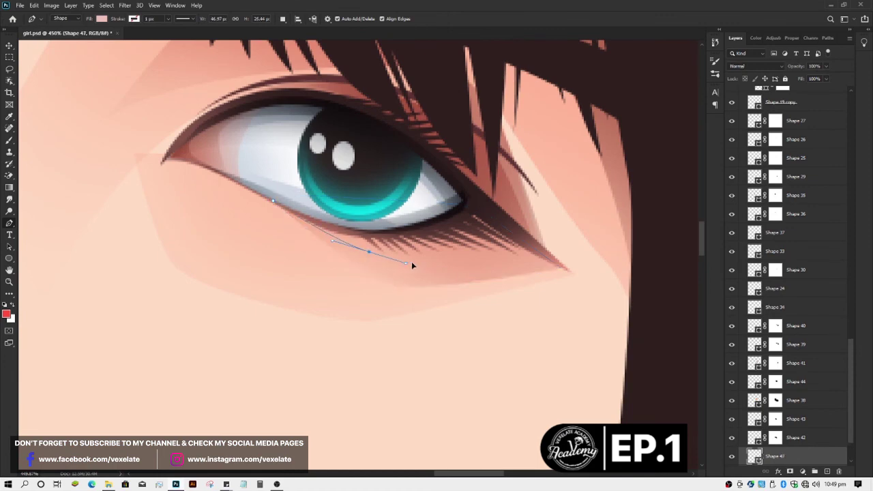
pyautogui.click(541, 252)
pyautogui.click(475, 207)
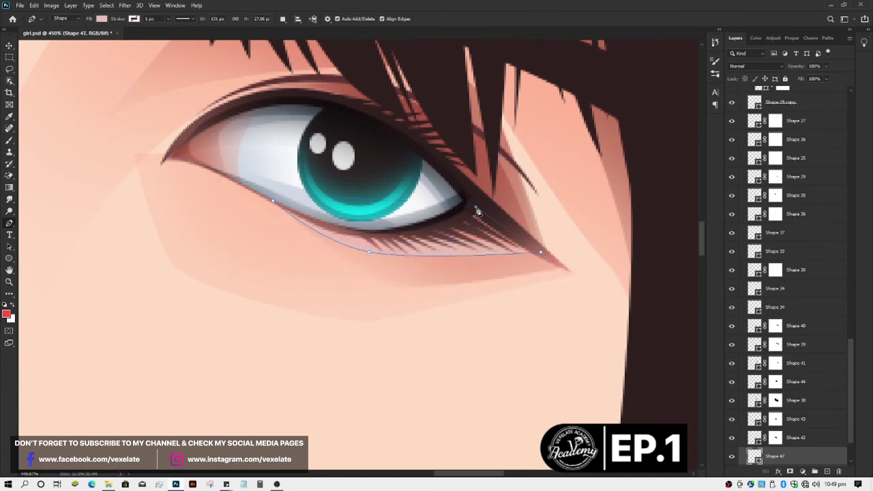
pyautogui.moveTo(410, 232); pyautogui.dragTo(384, 233)
pyautogui.click(273, 201)
# Step: Set the new Shape 47 to Multiply blending
pyautogui.press('v')
pyautogui.click(743, 66)
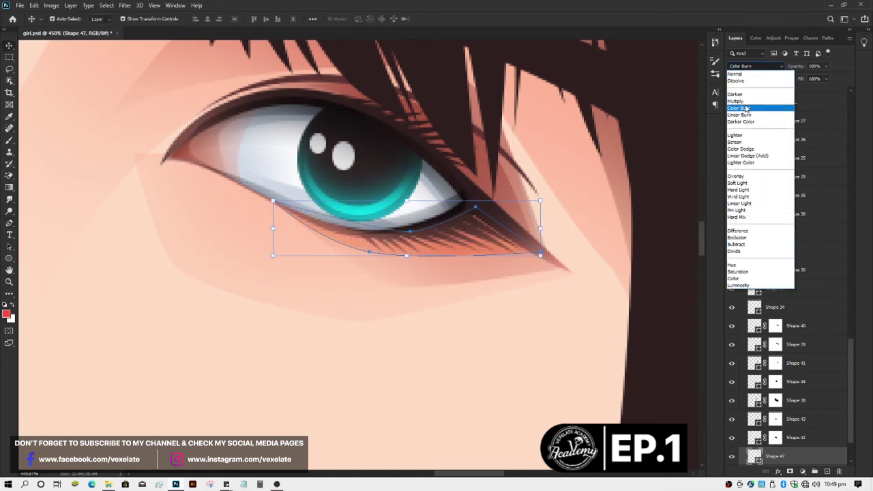
pyautogui.click(746, 102)
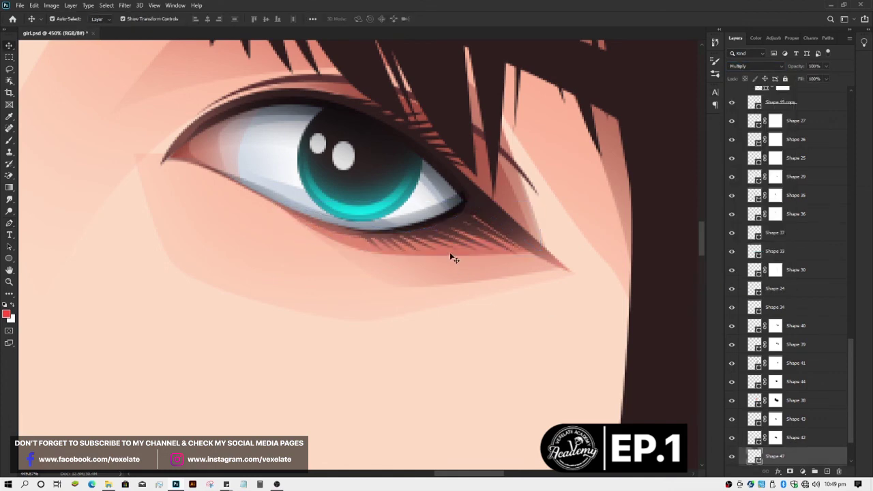
pyautogui.scroll(-2, 450, 256)
pyautogui.scroll(-2, 451, 256)
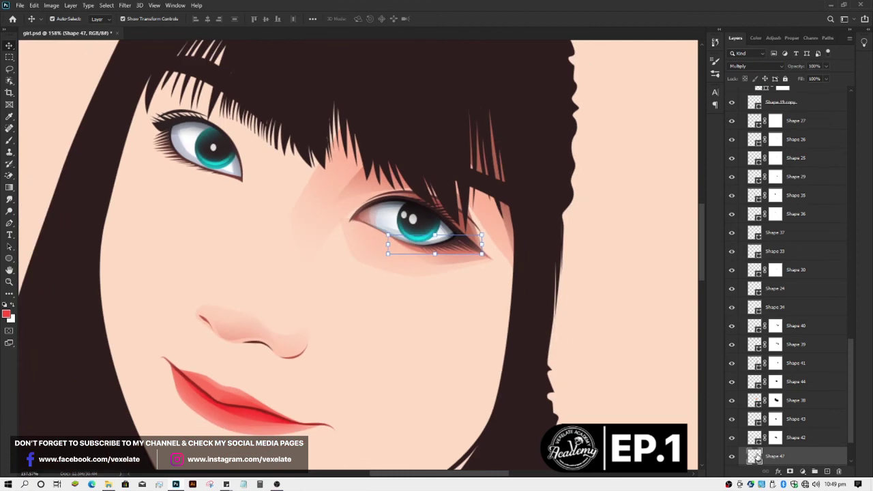
# Step: Recolour Shape 47's fill to the pale muted pink d1bcb8
pyautogui.doubleClick(756, 456)
pyautogui.click(651, 349)
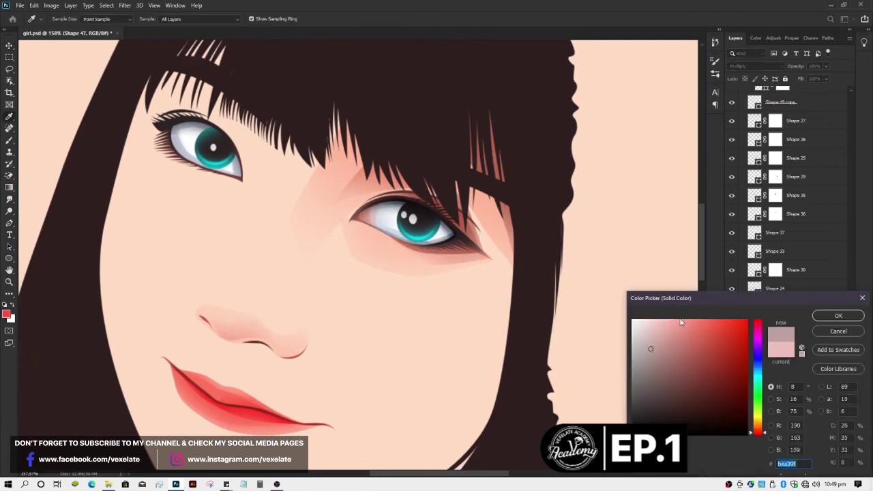
pyautogui.moveTo(664, 336); pyautogui.dragTo(644, 340)
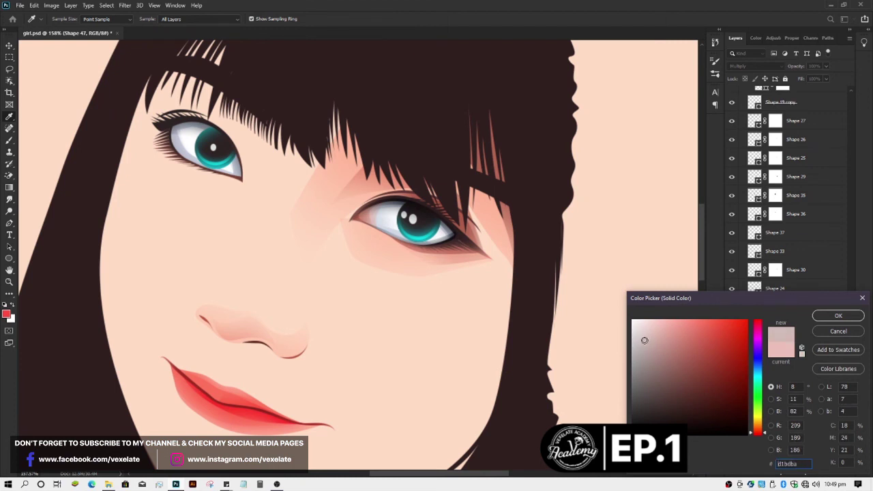
pyautogui.press('Return')
# Step: Add a layer mask to Shape 47, soften it with the brush, and save the file
pyautogui.click(790, 472)
pyautogui.press('b')
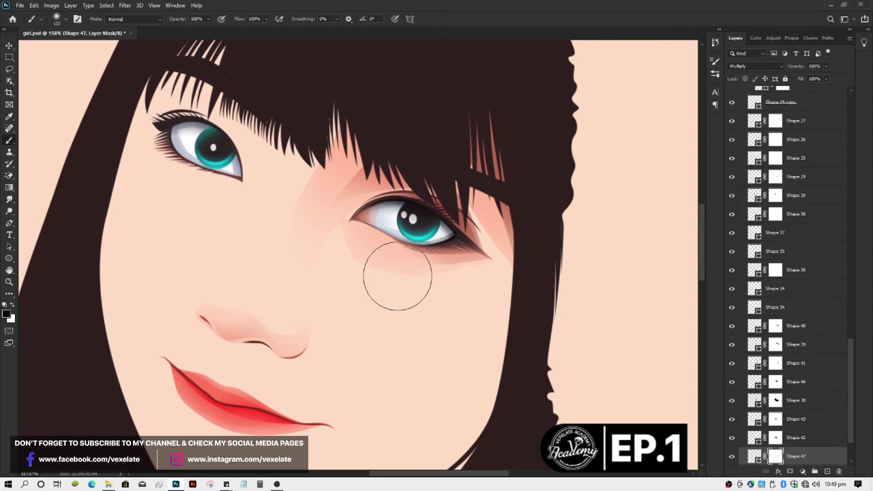
pyautogui.scroll(-5, 425, 290)
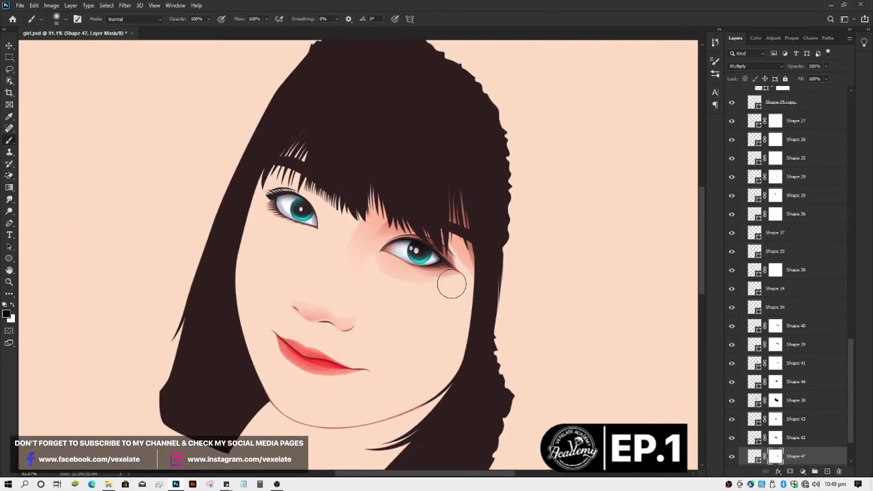
pyautogui.press('v')
pyautogui.hotkey('ctrl', 's')
pyautogui.scroll(-3, 376, 303)
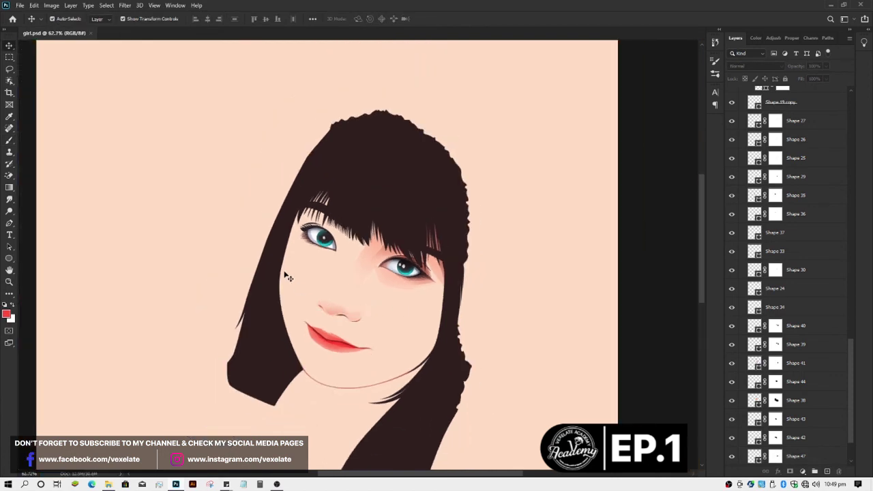
pyautogui.scroll(2, 257, 266)
pyautogui.scroll(-3, 322, 309)
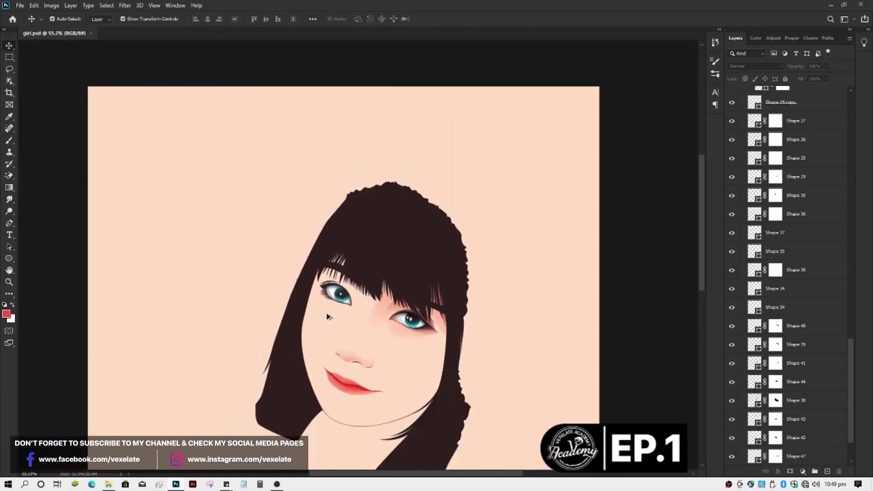
pyautogui.scroll(1, 314, 328)
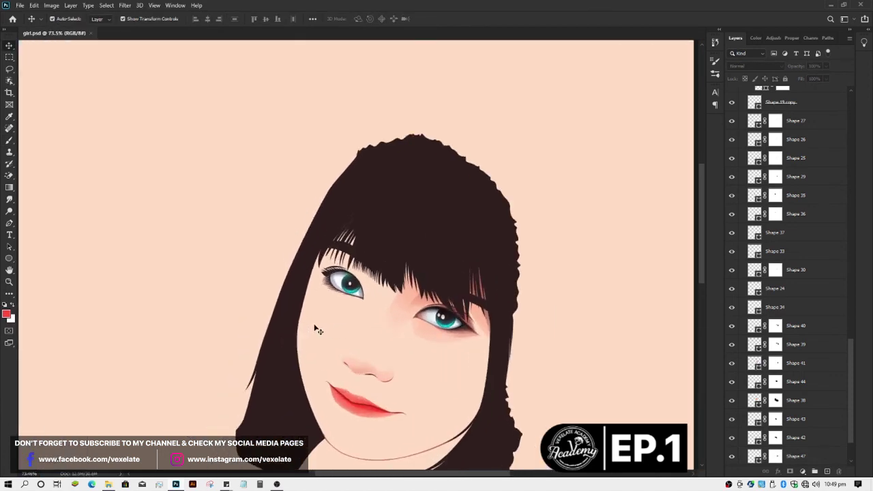
# Step: Show the reference photo and select a shape near the right-hand eye
pyautogui.scroll(1, 325, 324)
pyautogui.scroll(1, 336, 321)
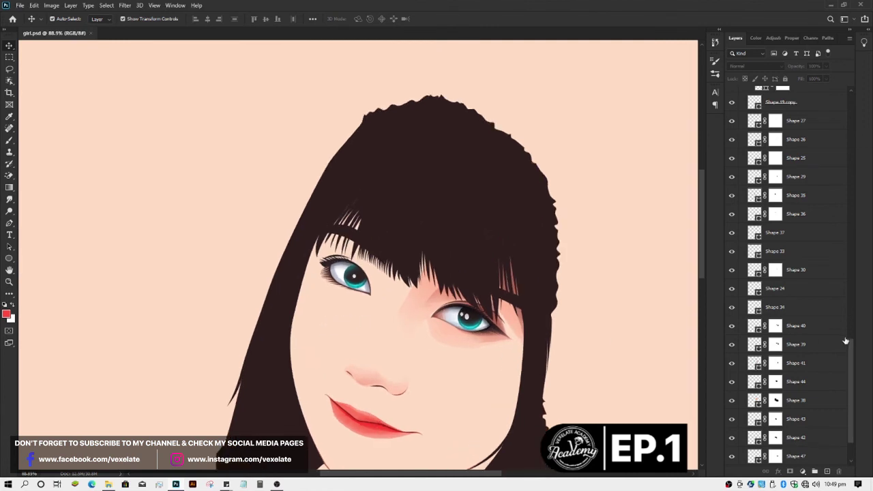
pyautogui.scroll(5, 851, 360)
pyautogui.scroll(5, 852, 360)
pyautogui.scroll(5, 851, 359)
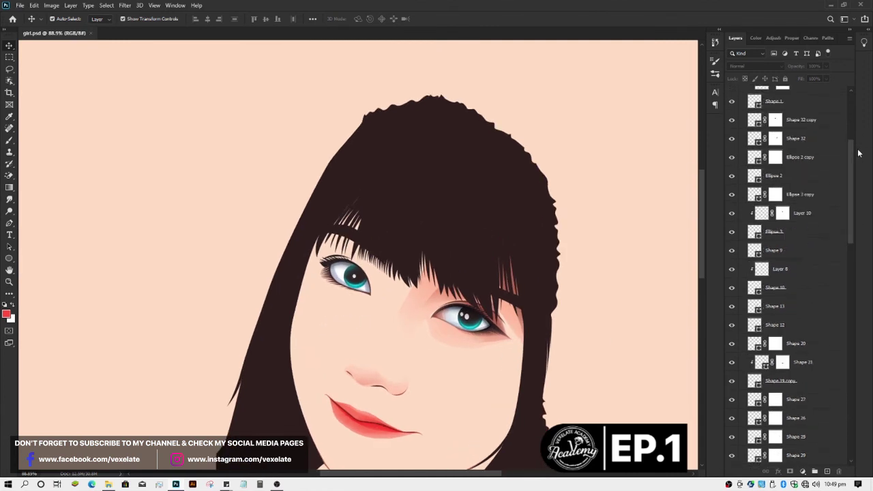
pyautogui.scroll(5, 852, 359)
pyautogui.click(730, 96)
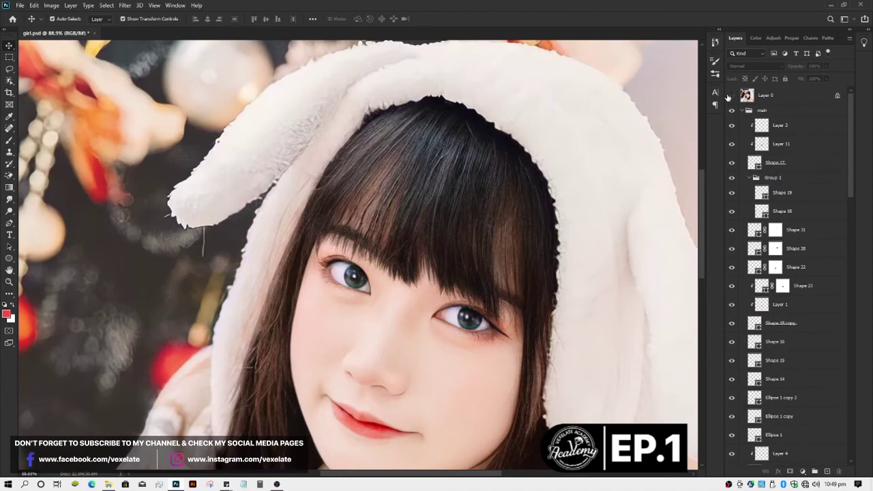
pyautogui.click(731, 96)
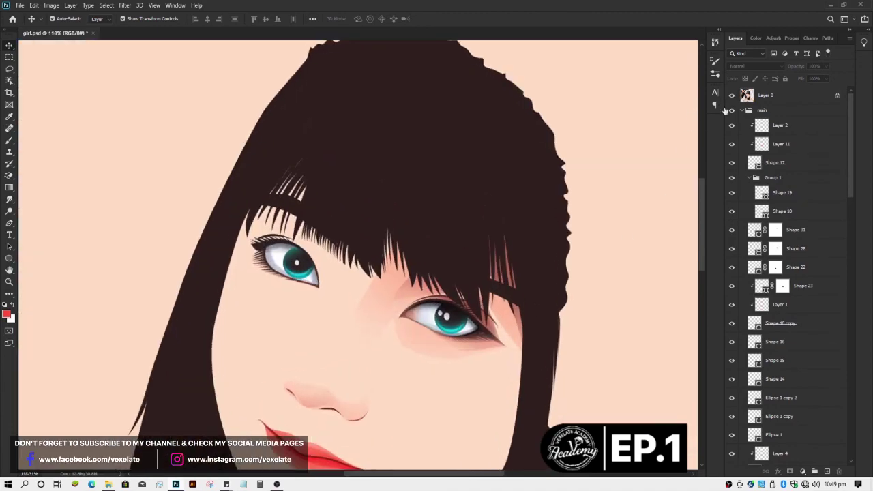
pyautogui.click(730, 96)
pyautogui.scroll(2, 384, 329)
pyautogui.scroll(3, 385, 330)
pyautogui.scroll(2, 385, 329)
pyautogui.click(385, 330)
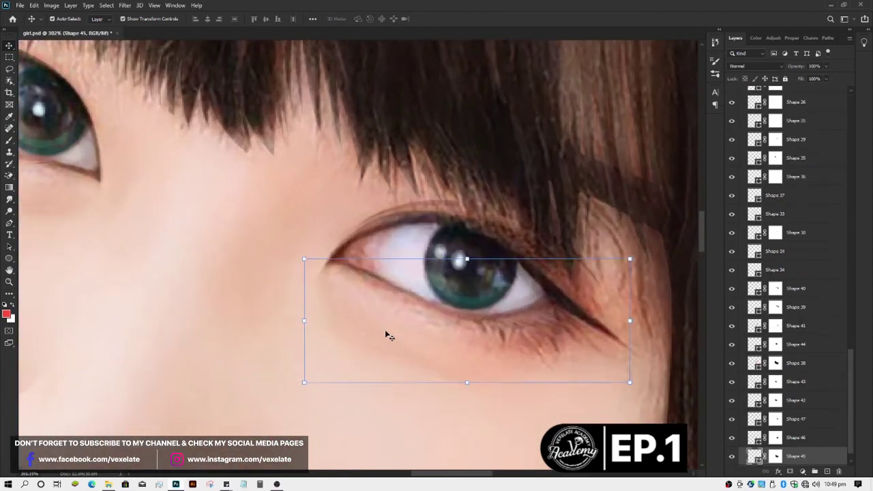
pyautogui.scroll(1, 385, 330)
# Step: Draw a new closed Pen shape under the right eye along the lower eyelid
pyautogui.press('p')
pyautogui.click(314, 273)
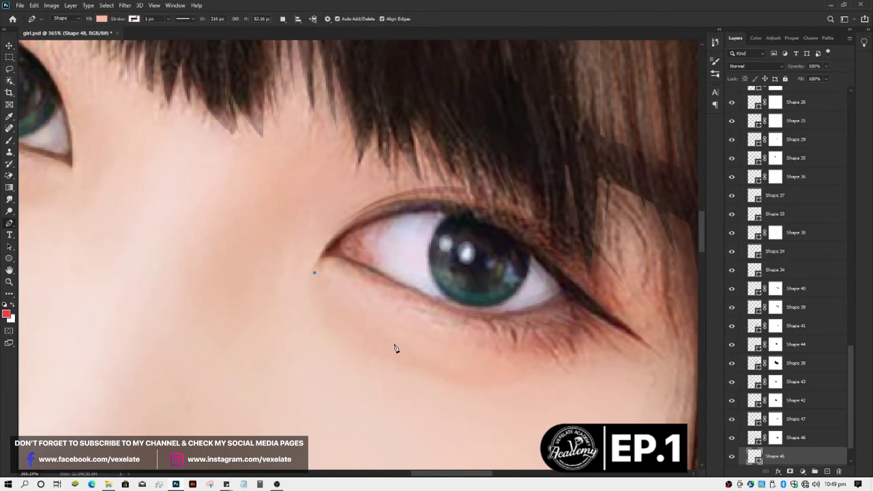
pyautogui.moveTo(398, 345); pyautogui.dragTo(417, 355)
pyautogui.click(485, 362)
pyautogui.moveTo(328, 260); pyautogui.dragTo(319, 262)
pyautogui.press('v')
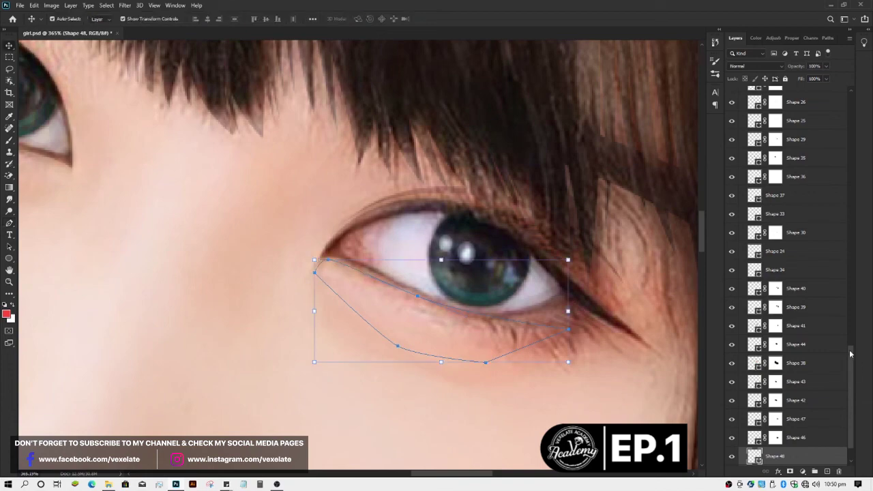
# Step: Hide the reference photo and recolour the new Shape 48 to the lighter peach ffe7d7
pyautogui.scroll(5, 812, 103)
pyautogui.scroll(5, 813, 104)
pyautogui.click(734, 96)
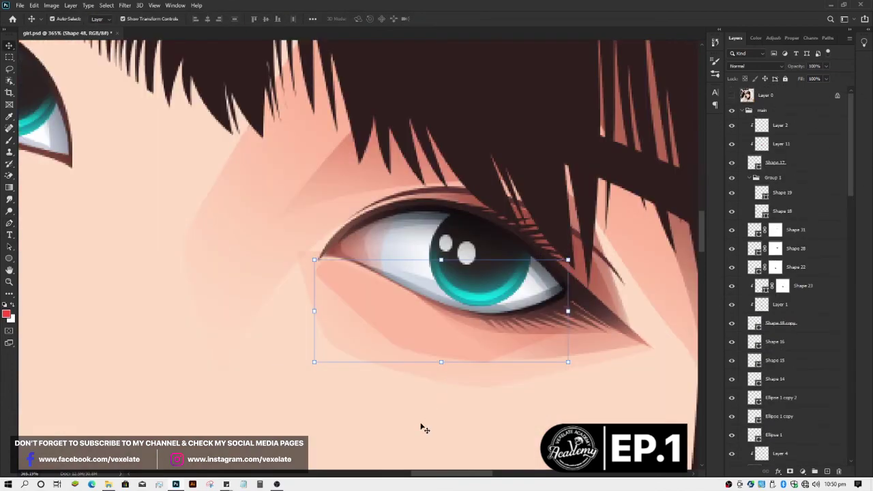
pyautogui.scroll(-5, 409, 331)
pyautogui.scroll(-1, 409, 329)
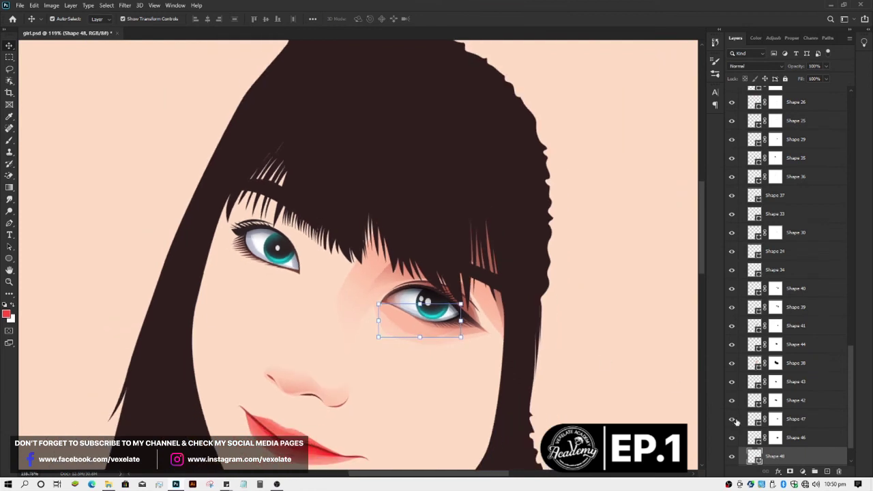
pyautogui.doubleClick(753, 457)
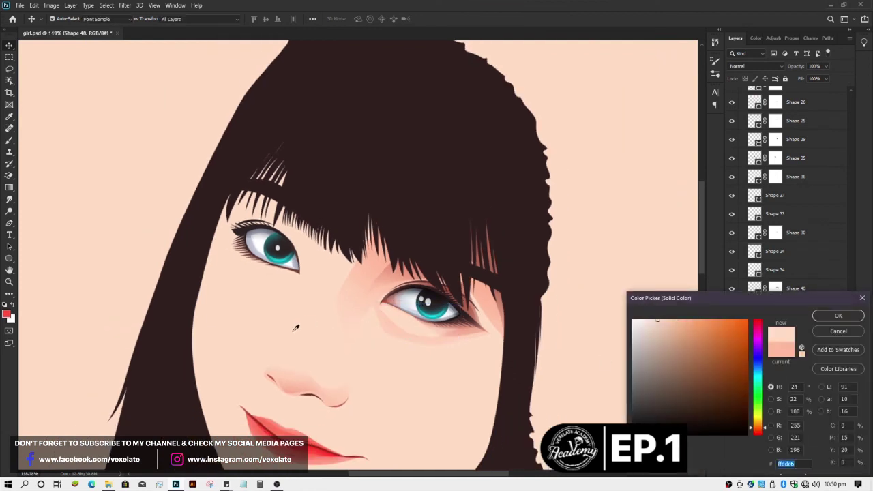
pyautogui.click(650, 315)
pyautogui.moveTo(650, 315); pyautogui.dragTo(650, 312)
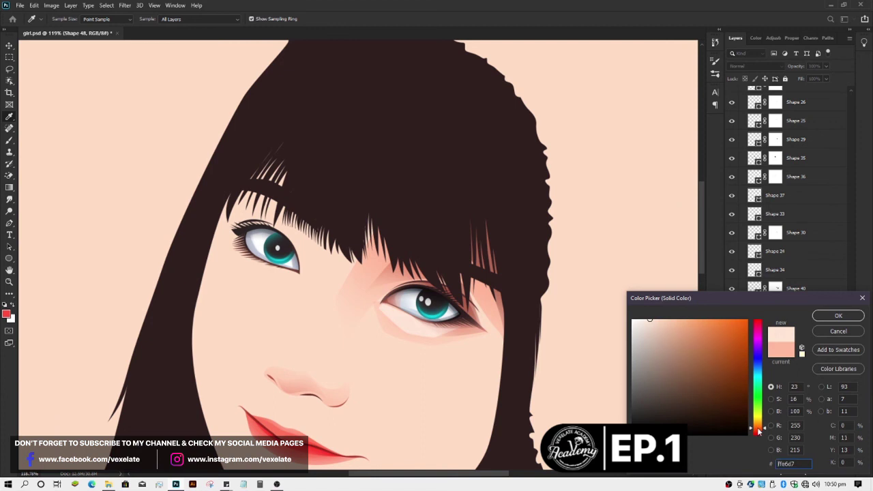
pyautogui.press('Return')
# Step: Add a layer mask to Shape 48 and resize the brush to soften its edges
pyautogui.click(790, 472)
pyautogui.press('b')
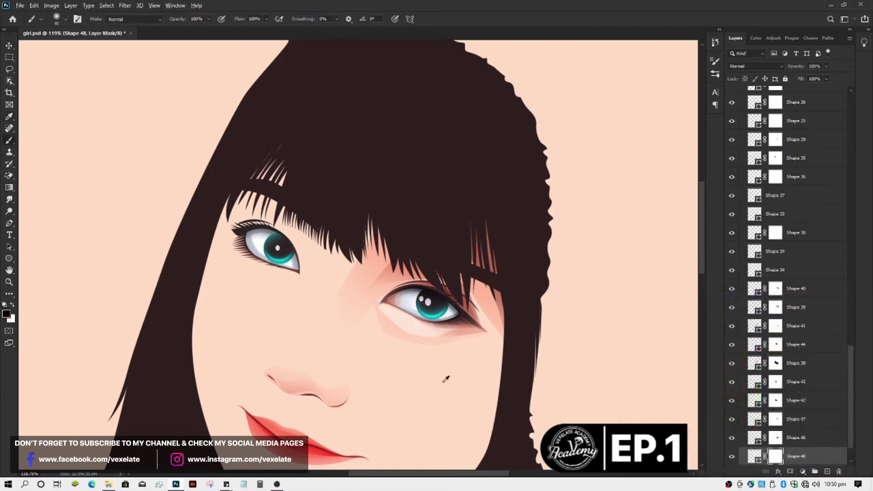
pyautogui.keyDown('alt'); pyautogui.rightClick(446, 379); pyautogui.keyUp('alt')
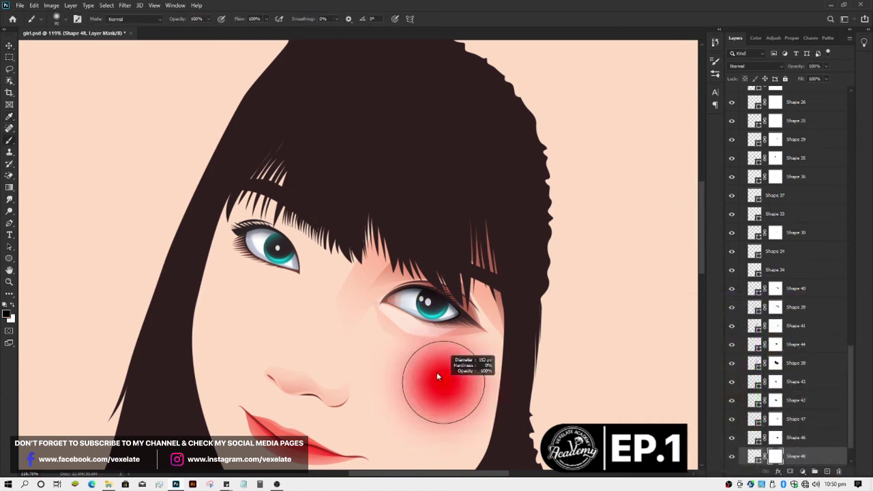
pyautogui.keyDown('alt'); pyautogui.rightClick(379, 340); pyautogui.keyUp('alt')
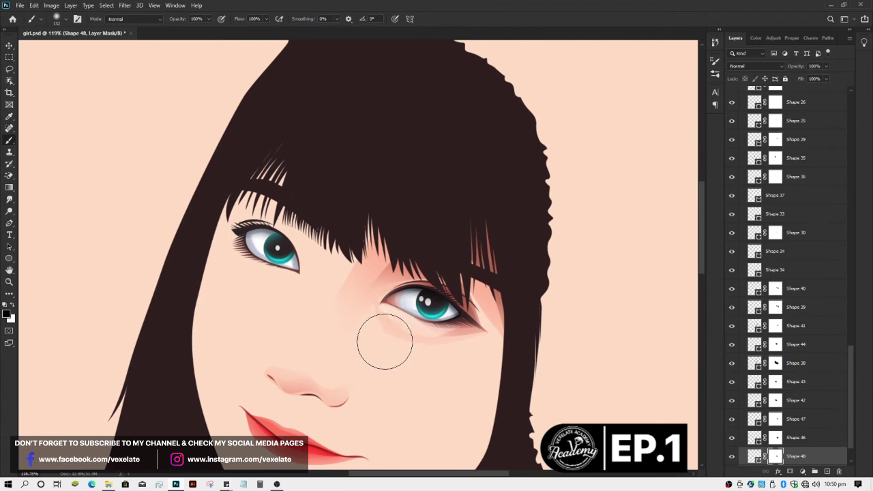
pyautogui.scroll(-2, 384, 341)
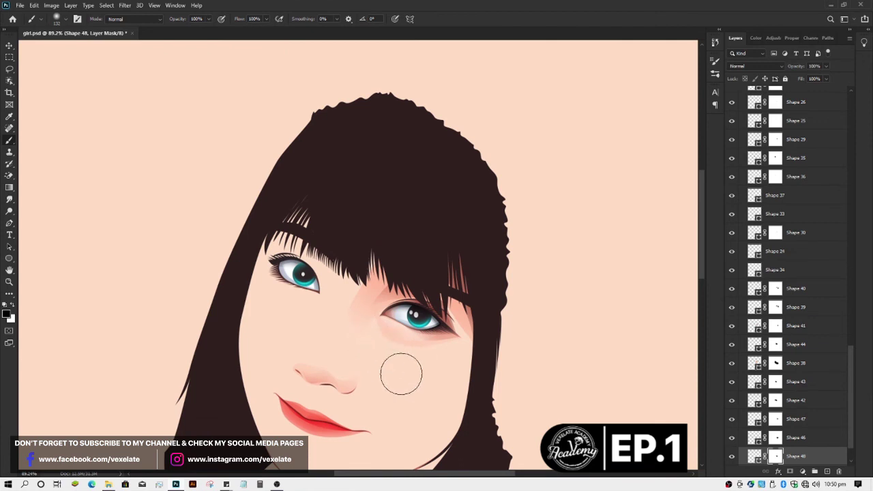
pyautogui.scroll(-1, 401, 373)
# Step: Reselect Shape 48, brush more of its mask, then deselect all layers
pyautogui.press('v')
pyautogui.scroll(-2, 403, 396)
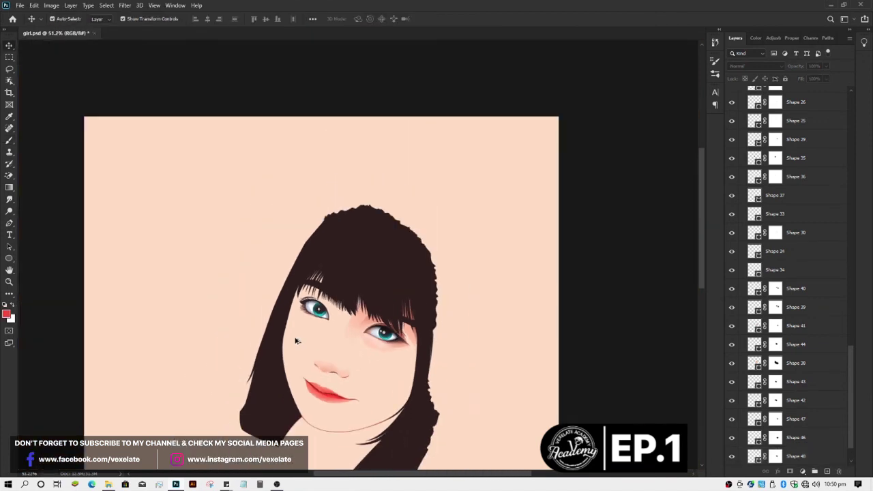
pyautogui.scroll(3, 295, 341)
pyautogui.scroll(3, 350, 355)
pyautogui.click(491, 356)
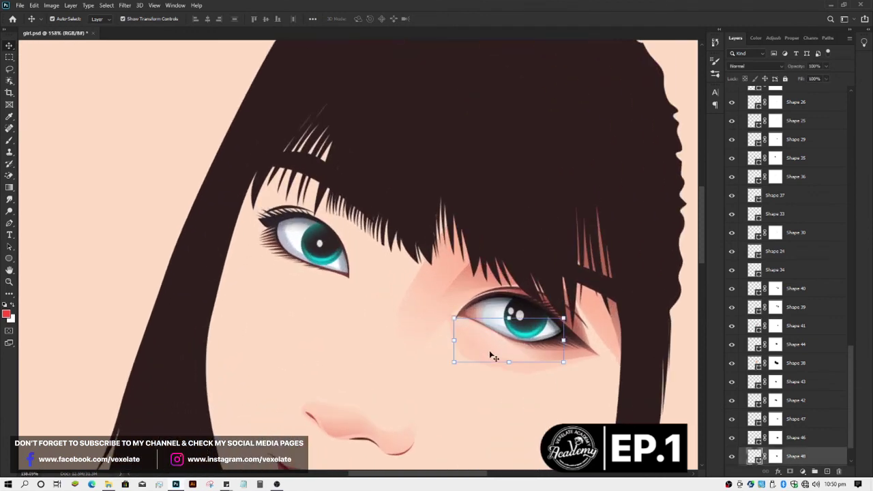
pyautogui.press('b')
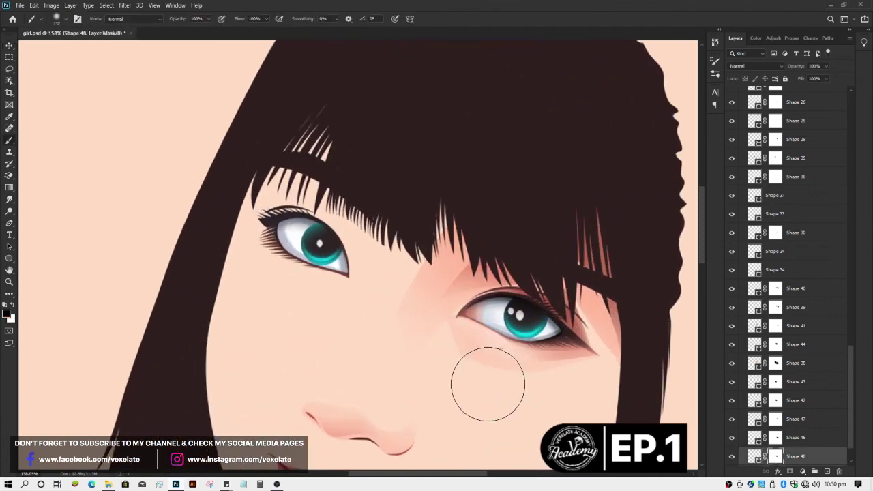
pyautogui.scroll(-2, 460, 373)
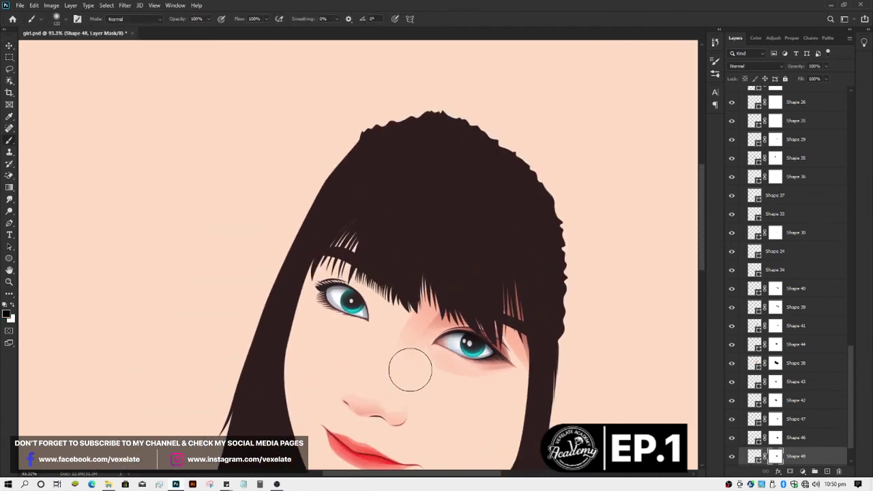
pyautogui.scroll(-3, 410, 366)
pyautogui.press('v')
pyautogui.click(467, 392)
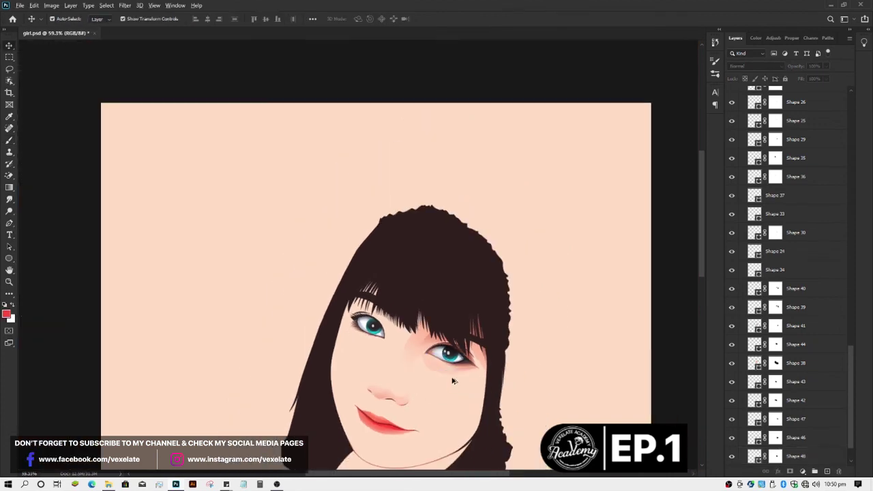
pyautogui.scroll(2, 437, 369)
pyautogui.scroll(2, 409, 339)
# Step: Trace a closed pen shape along the right eye's lower eyelid for pale shading
pyautogui.click(410, 338)
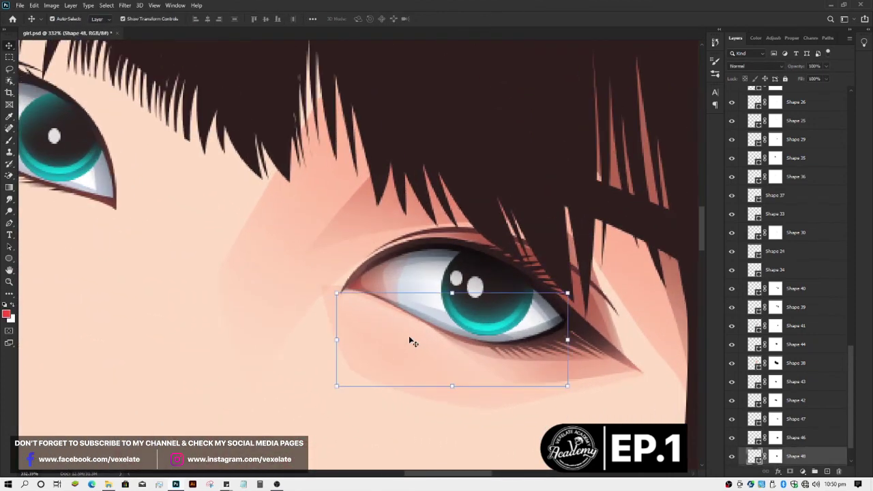
pyautogui.press('p')
pyautogui.click(338, 300)
pyautogui.moveTo(383, 318); pyautogui.dragTo(397, 329)
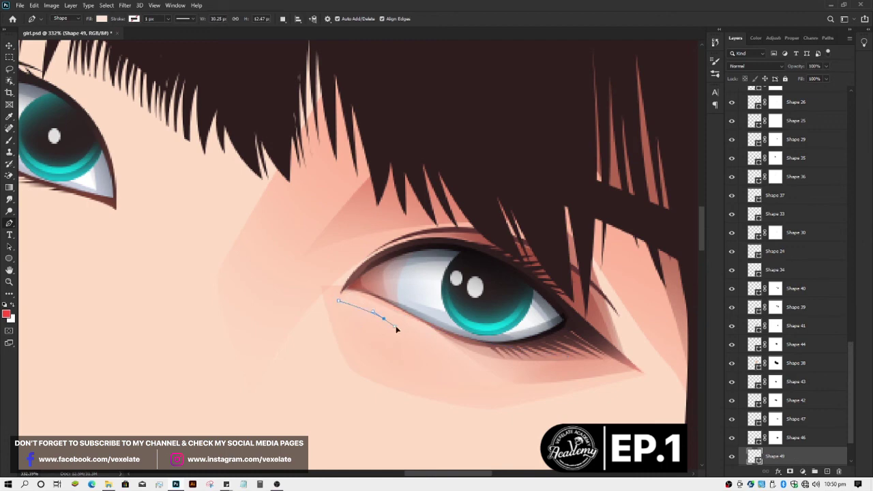
pyautogui.click(443, 369)
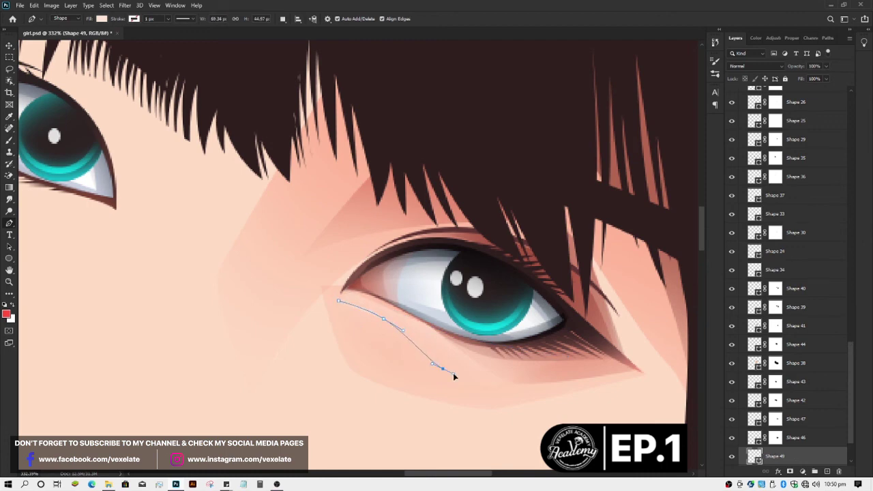
pyautogui.click(539, 371)
pyautogui.moveTo(429, 320); pyautogui.dragTo(413, 313)
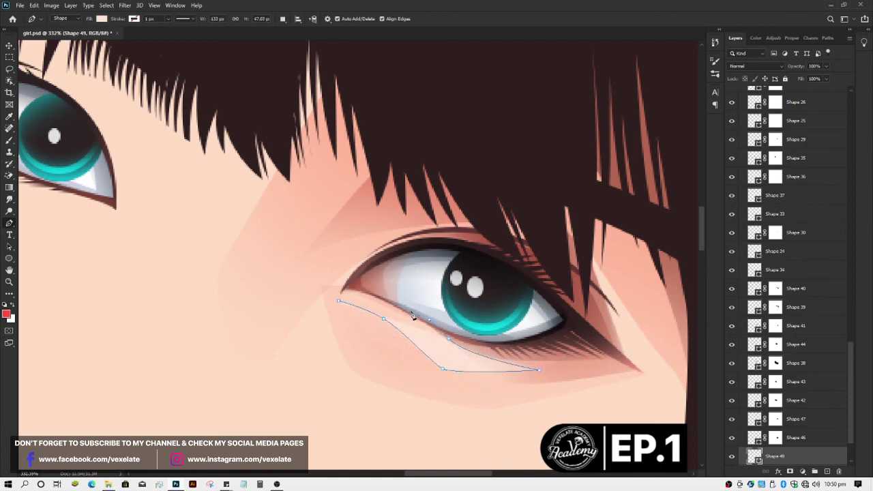
pyautogui.moveTo(338, 302); pyautogui.dragTo(324, 318)
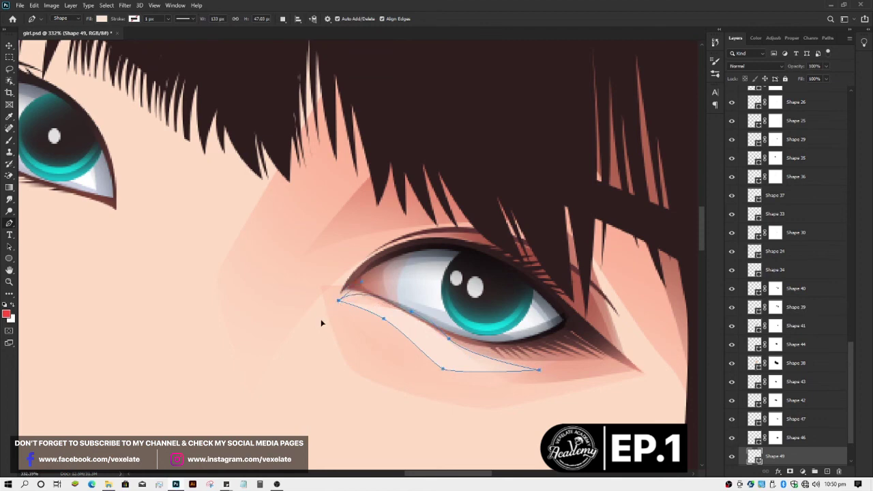
# Step: Add a layer mask to the new shape, reset colours to black and white, and save
pyautogui.click(790, 472)
pyautogui.press('d')
pyautogui.press('b')
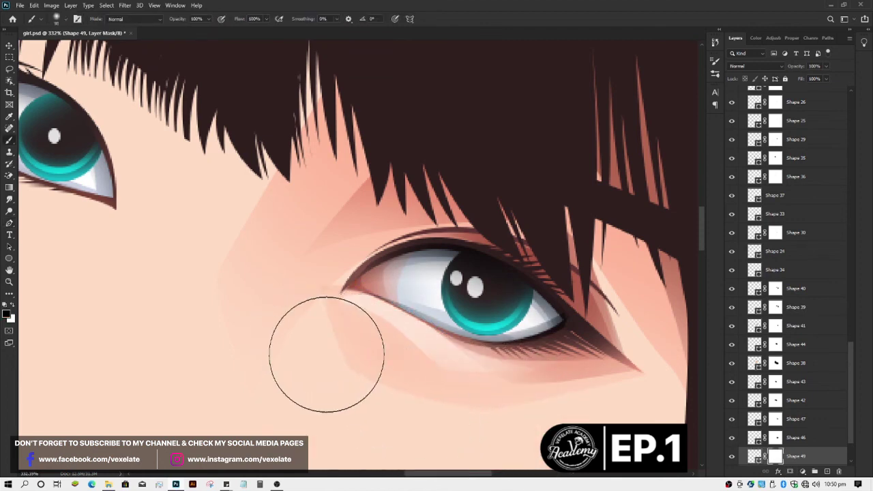
pyautogui.keyDown('alt'); pyautogui.scroll(-3, 315, 365); pyautogui.keyUp('alt')
pyautogui.keyDown('alt'); pyautogui.scroll(-2, 341, 368); pyautogui.keyUp('alt')
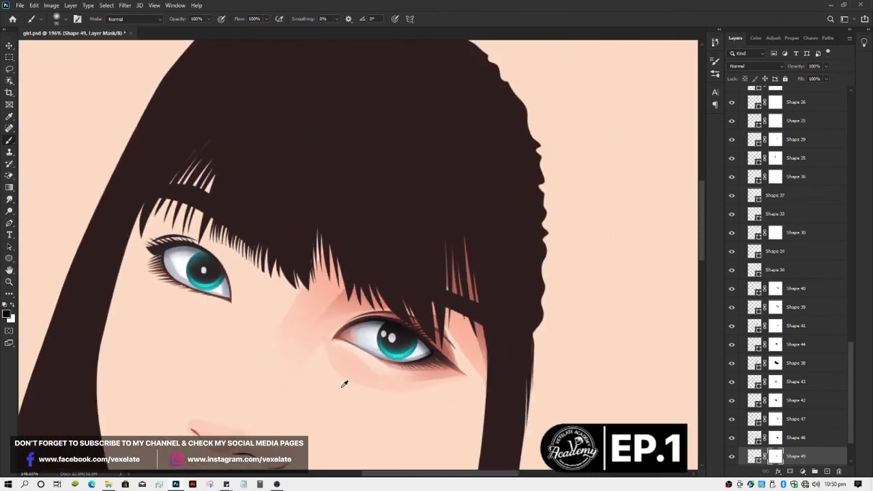
pyautogui.keyDown('alt'); pyautogui.scroll(-1, 341, 380); pyautogui.keyUp('alt')
pyautogui.press('v')
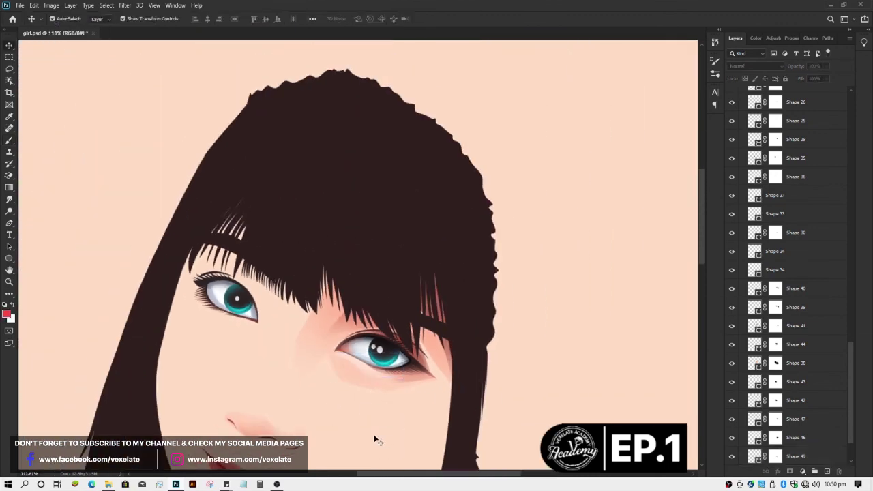
pyautogui.hotkey('ctrl', 's')
# Step: Scroll through the Layers panel to review the shading layers, including Shape 49
pyautogui.scroll(-1, 213, 384)
pyautogui.keyDown('alt'); pyautogui.scroll(-1, 214, 384); pyautogui.keyUp('alt')
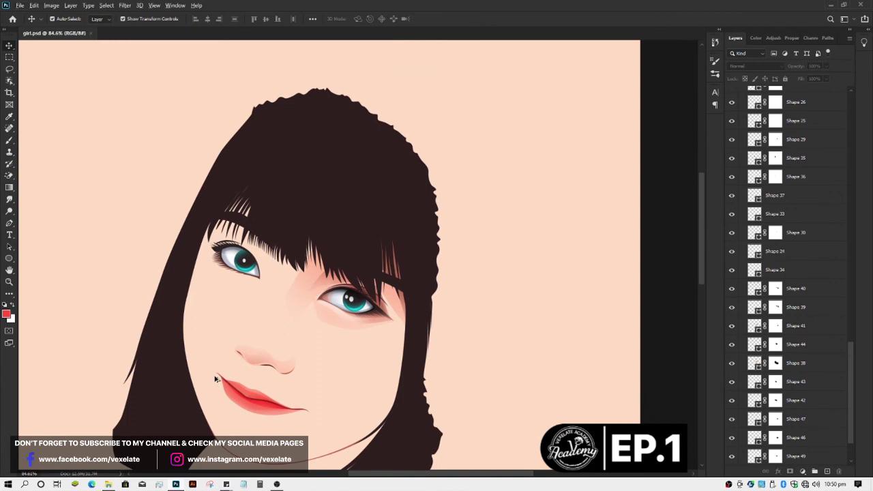
pyautogui.keyDown('alt'); pyautogui.scroll(-1, 215, 379); pyautogui.keyUp('alt')
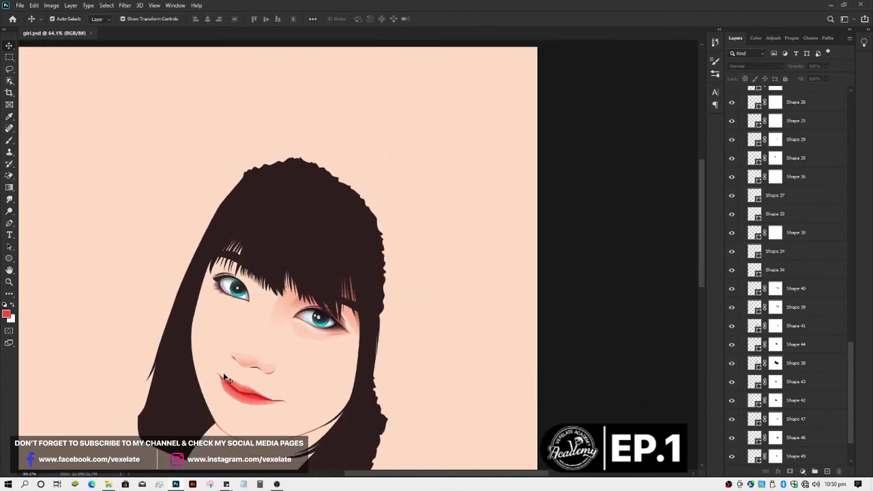
pyautogui.keyDown('alt'); pyautogui.scroll(1, 203, 325); pyautogui.keyUp('alt')
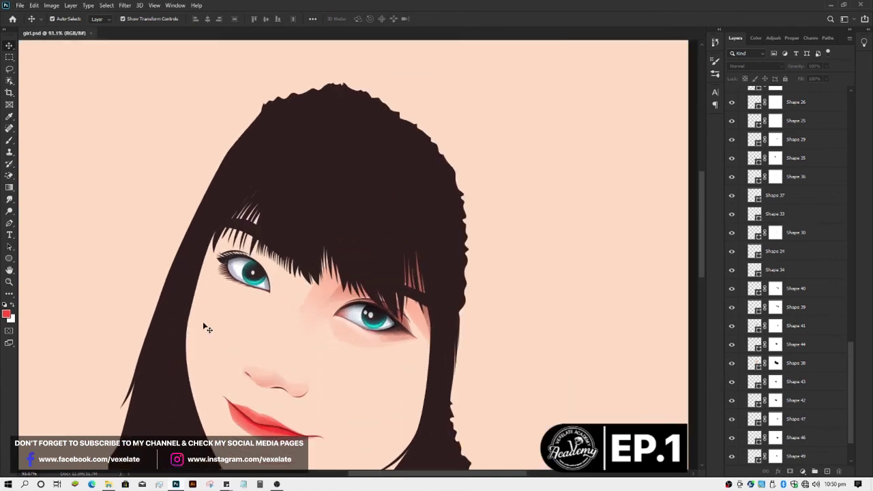
pyautogui.keyDown('alt'); pyautogui.scroll(1, 203, 325); pyautogui.keyUp('alt')
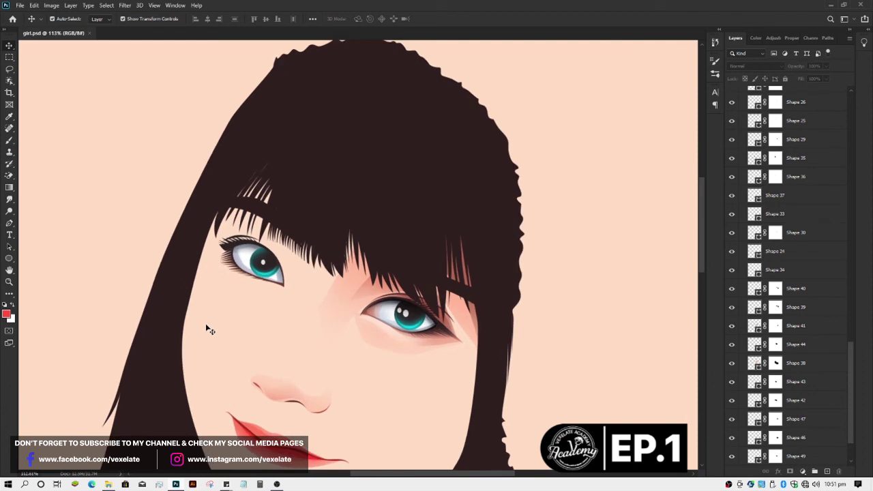
pyautogui.keyDown('alt'); pyautogui.scroll(-2, 210, 332); pyautogui.keyUp('alt')
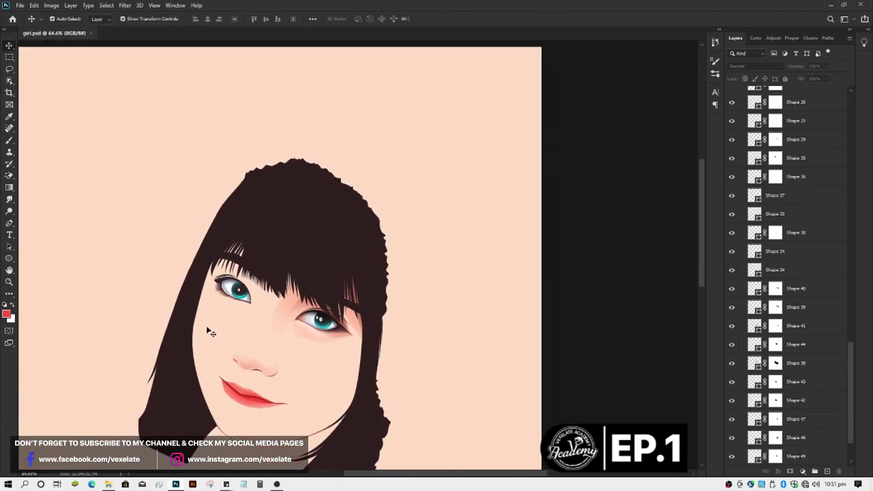
pyautogui.keyDown('alt'); pyautogui.scroll(-1, 207, 328); pyautogui.keyUp('alt')
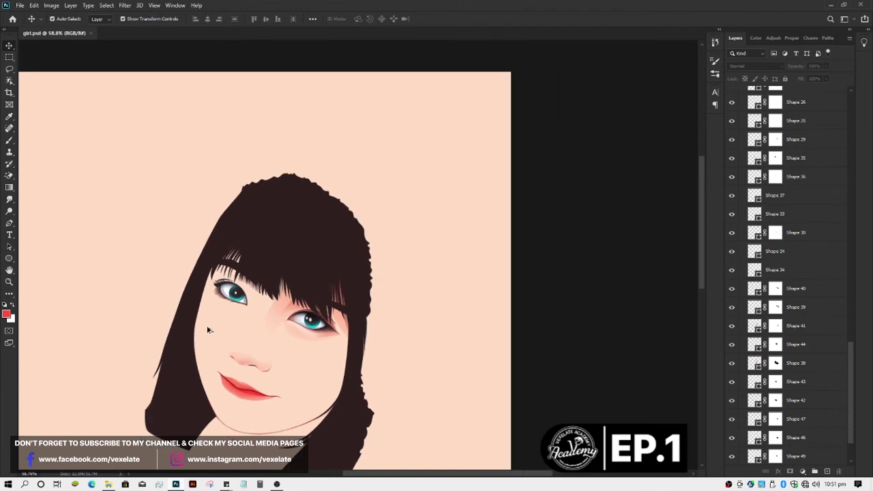
pyautogui.scroll(2, 209, 330)
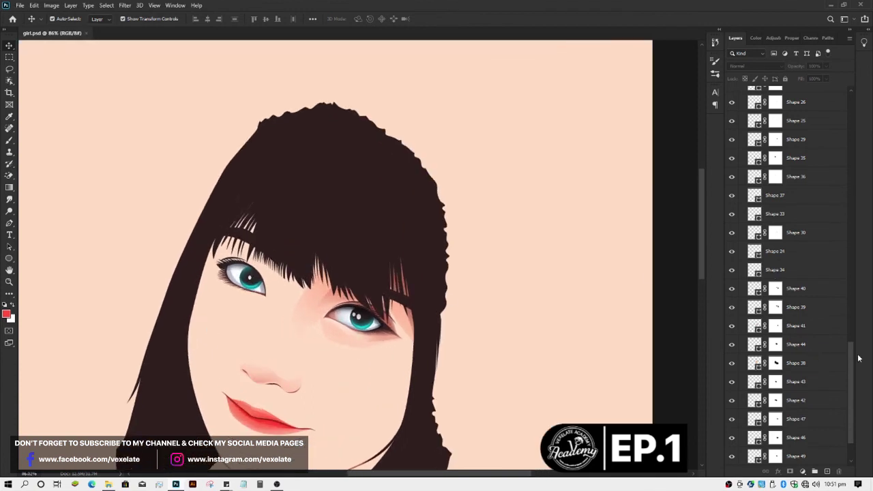
pyautogui.moveTo(851, 358); pyautogui.dragTo(851, 109)
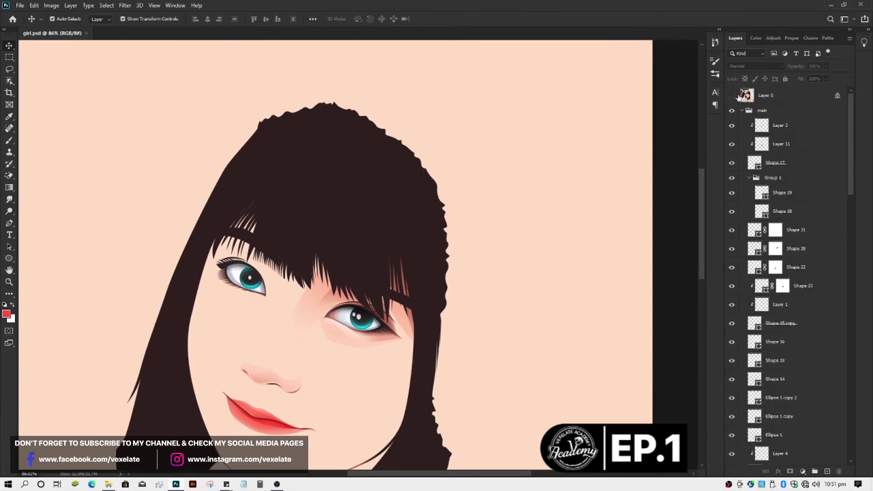
# Step: Draw Shape 50, a closed pen outline covering the area beneath and beside the left eye
pyautogui.scroll(3, 410, 393)
pyautogui.scroll(1, 410, 392)
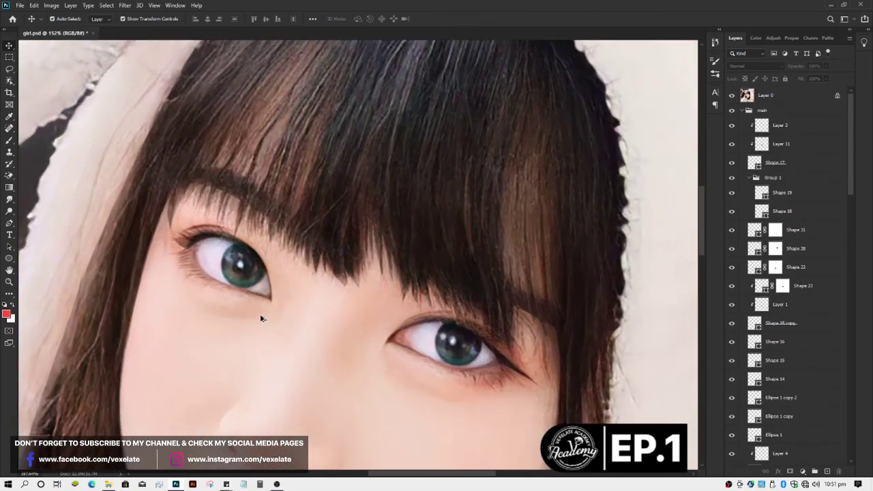
pyautogui.click(407, 388)
pyautogui.scroll(2, 161, 319)
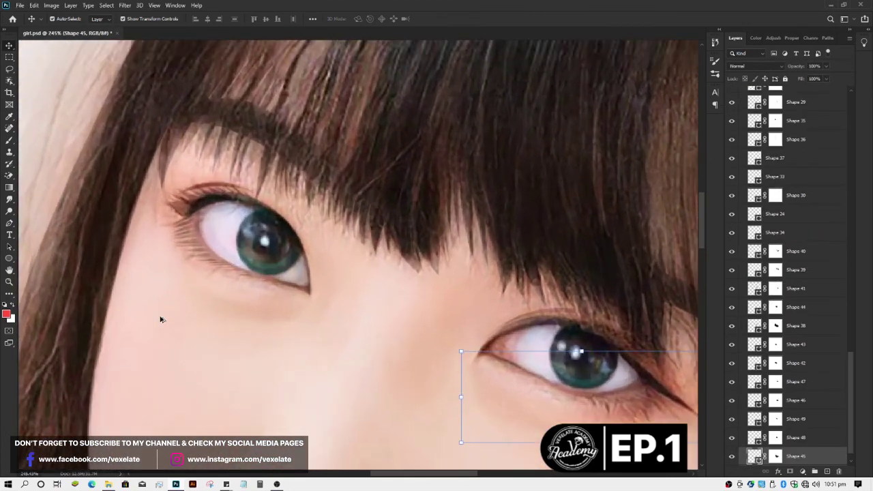
pyautogui.press('p')
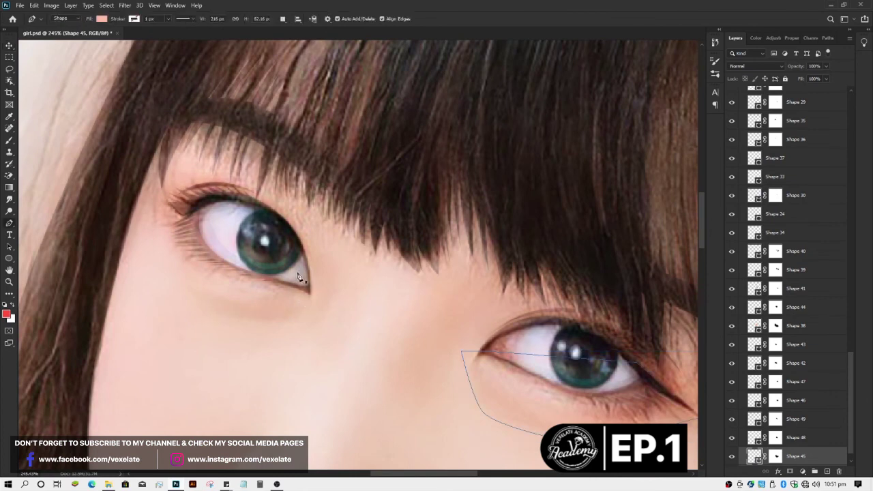
pyautogui.click(292, 262)
pyautogui.click(319, 318)
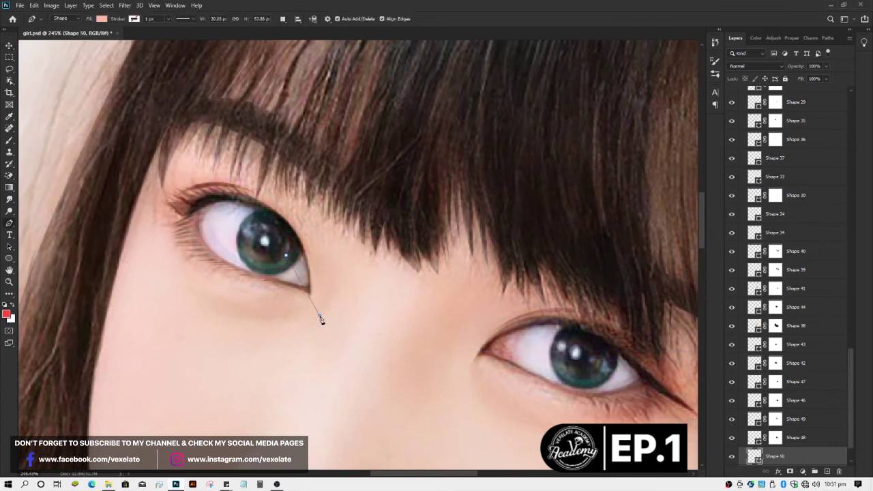
pyautogui.moveTo(249, 319); pyautogui.dragTo(211, 316)
pyautogui.moveTo(176, 246); pyautogui.dragTo(163, 203)
pyautogui.click(284, 255)
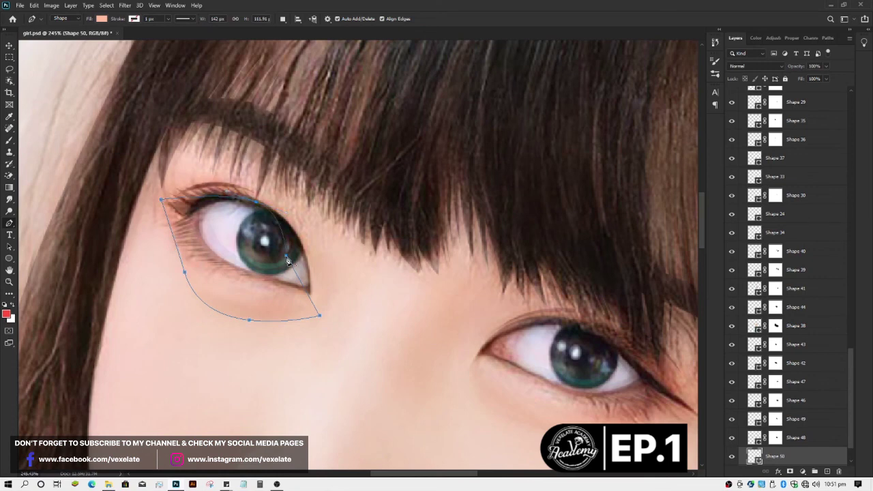
pyautogui.press('v')
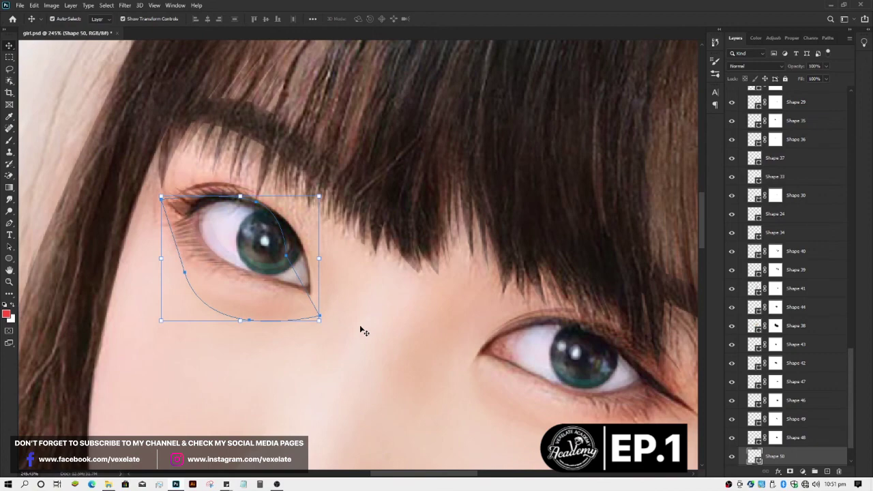
# Step: Hide the reference photo layer to view the vector artwork alone
pyautogui.click(368, 324)
pyautogui.scroll(-5, 374, 318)
pyautogui.moveTo(851, 377); pyautogui.dragTo(765, 79)
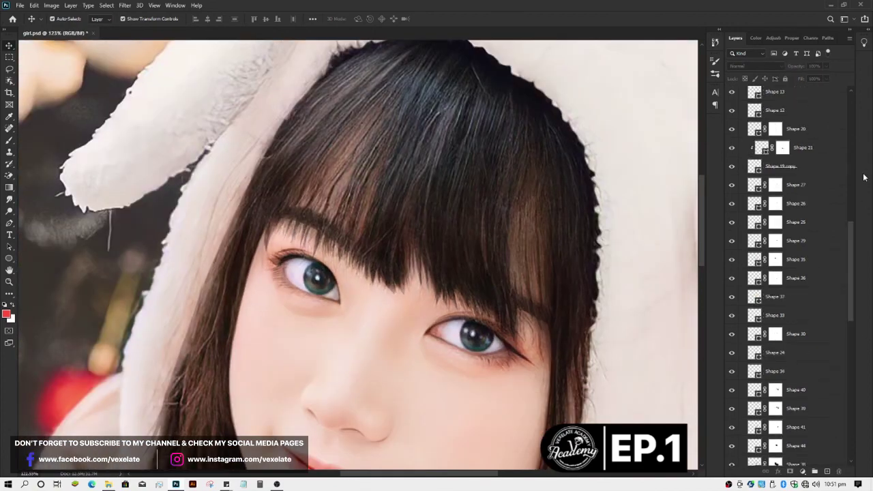
pyautogui.click(732, 97)
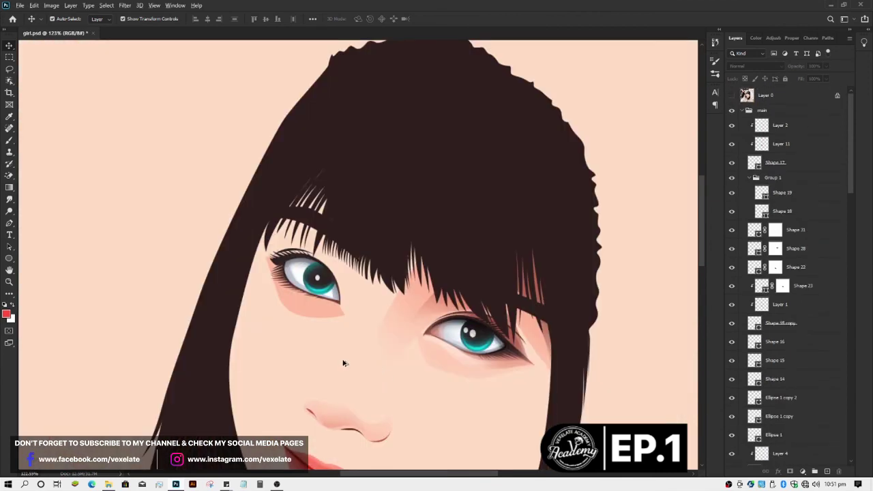
pyautogui.scroll(-2, 343, 363)
# Step: Mask the left under-eye shadow shape and soften it with a large soft brush
pyautogui.click(330, 328)
pyautogui.click(790, 471)
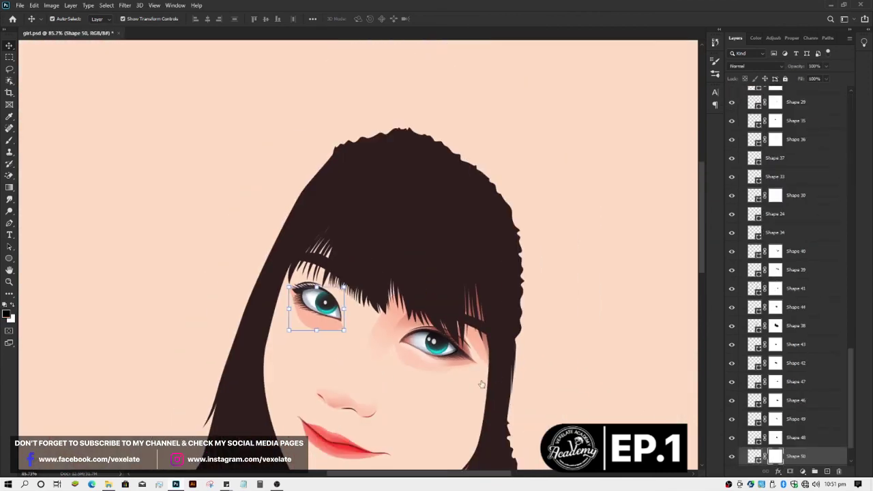
pyautogui.press('b')
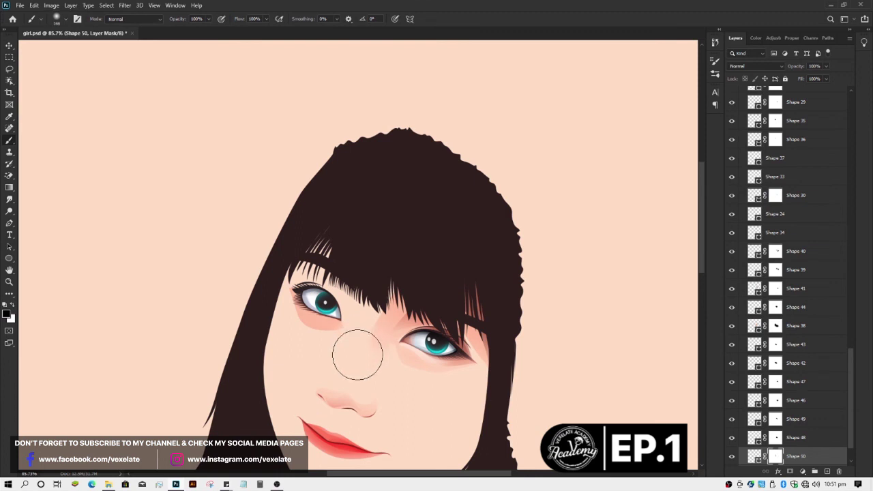
pyautogui.keyDown('alt'); pyautogui.rightClick(347, 365); pyautogui.keyUp('alt')
pyautogui.moveTo(346, 365); pyautogui.dragTo(327, 360)
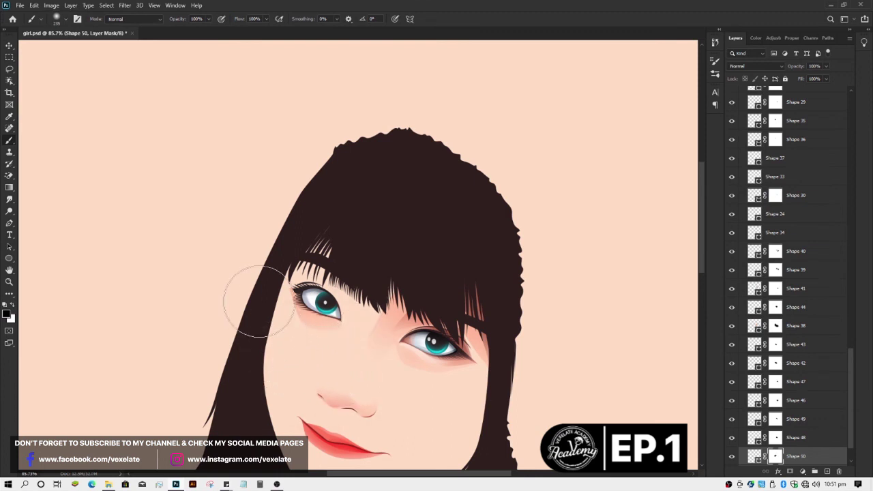
# Step: Toggle the reference photo on and off to compare, leaving it visible
pyautogui.press('v')
pyautogui.click(366, 383)
pyautogui.scroll(-2, 366, 382)
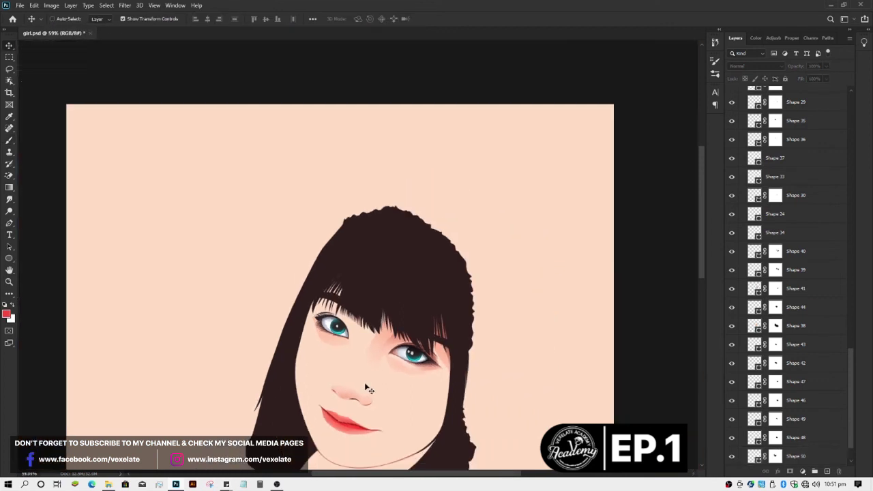
pyautogui.scroll(3, 633, 374)
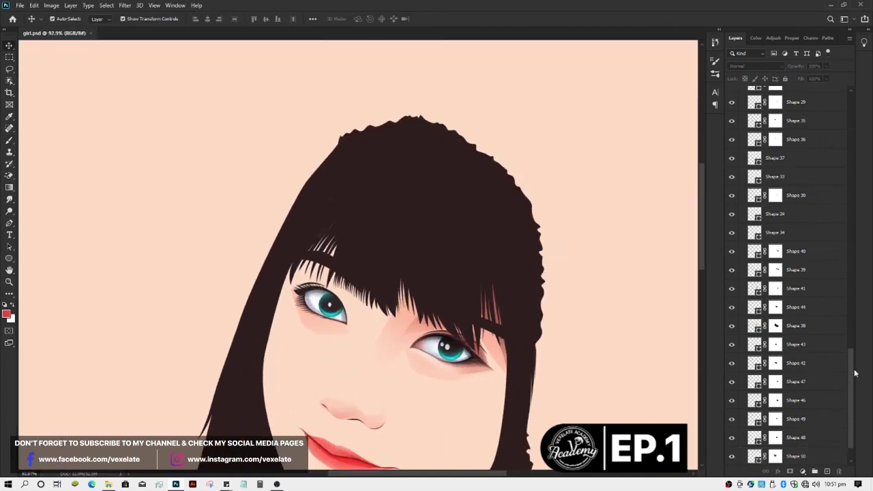
pyautogui.moveTo(853, 373)
pyautogui.mouseDown()
pyautogui.moveTo(848, 204)
pyautogui.moveTo(818, 96)
pyautogui.mouseUp()
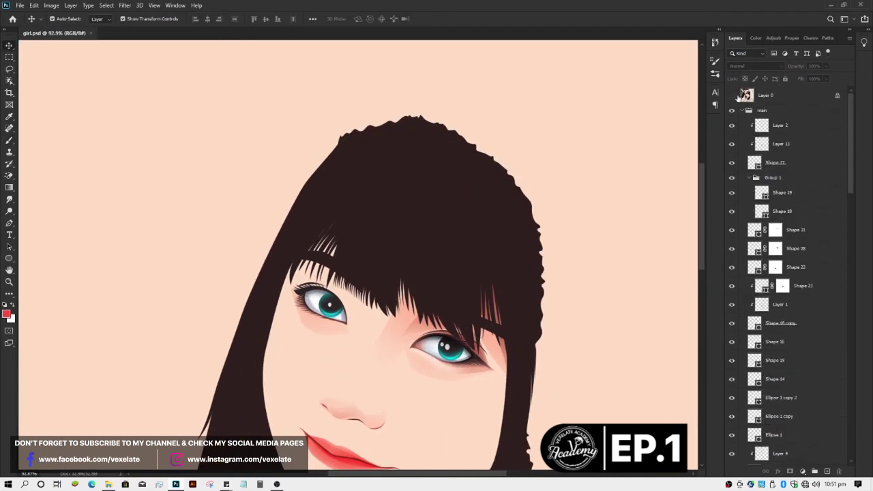
pyautogui.click(735, 98)
pyautogui.click(735, 98)
pyautogui.click(733, 96)
pyautogui.click(733, 96)
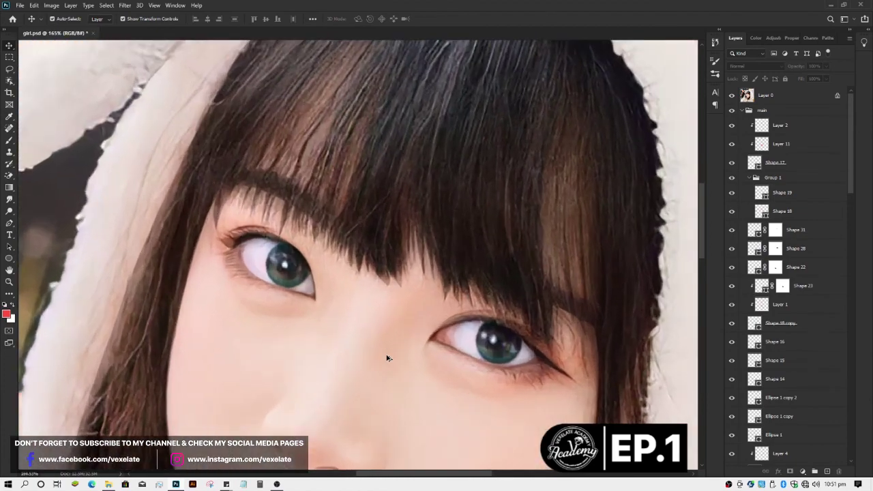
# Step: Draw a closed pen shape running down the nose bridge between the eyes
pyautogui.press('p')
pyautogui.click(420, 281)
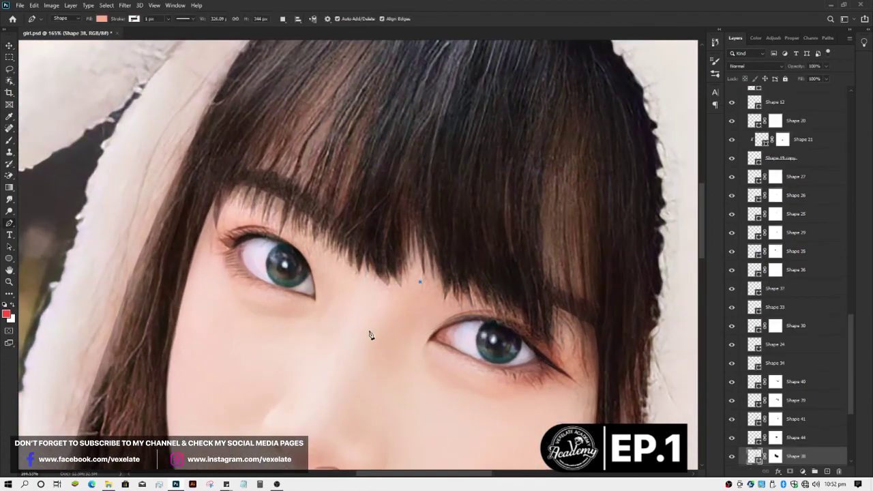
pyautogui.moveTo(366, 346); pyautogui.dragTo(371, 345)
pyautogui.click(382, 387)
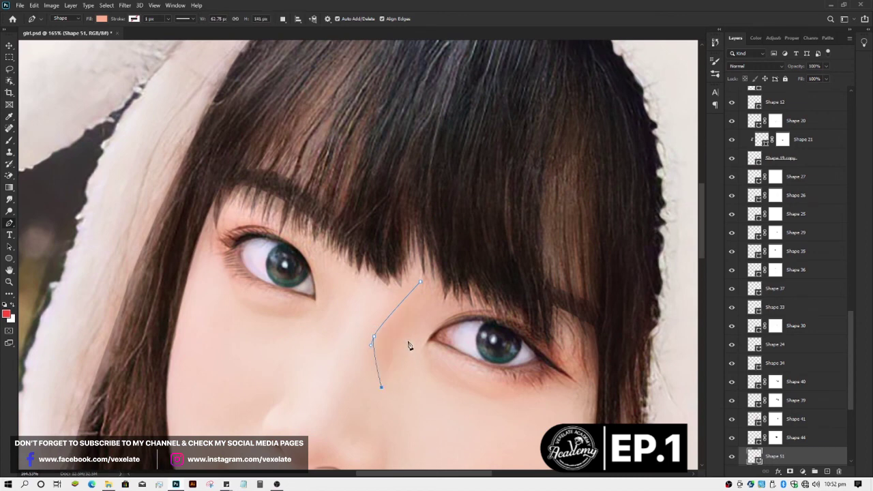
pyautogui.click(429, 284)
# Step: Hide the reference photo layer again
pyautogui.press('v')
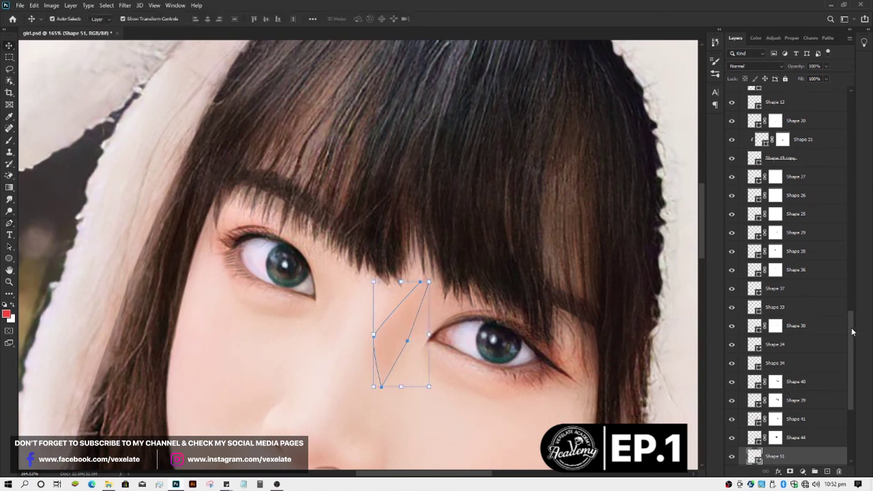
pyautogui.moveTo(852, 332); pyautogui.dragTo(852, 112)
pyautogui.click(732, 95)
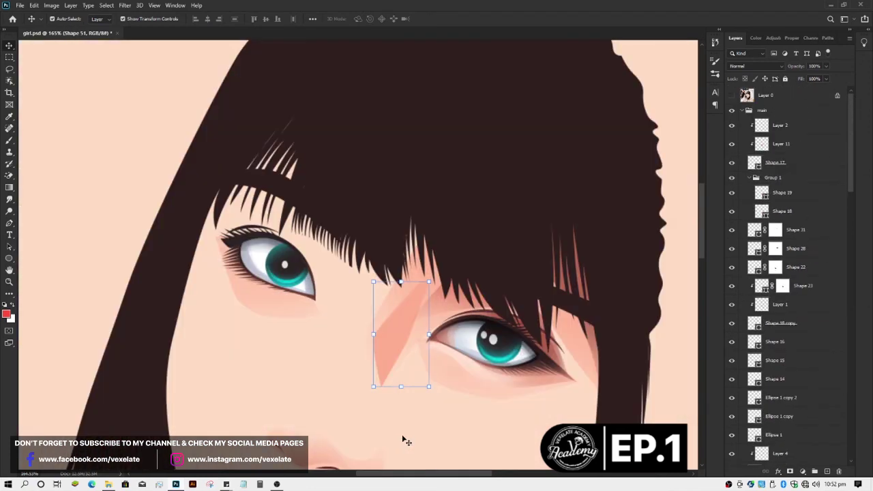
pyautogui.scroll(-3, 402, 441)
pyautogui.scroll(-3, 410, 423)
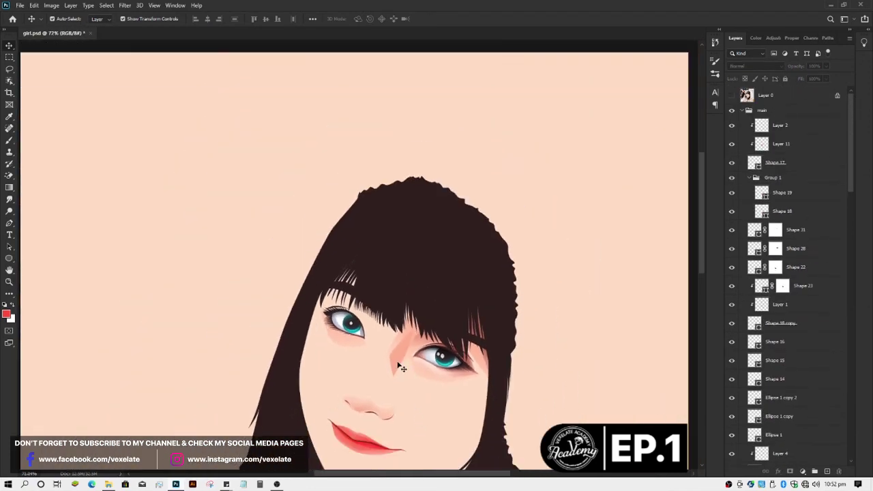
# Step: Set the nose-bridge shape's blend mode to Multiply and reselect it
pyautogui.click(402, 368)
pyautogui.click(758, 66)
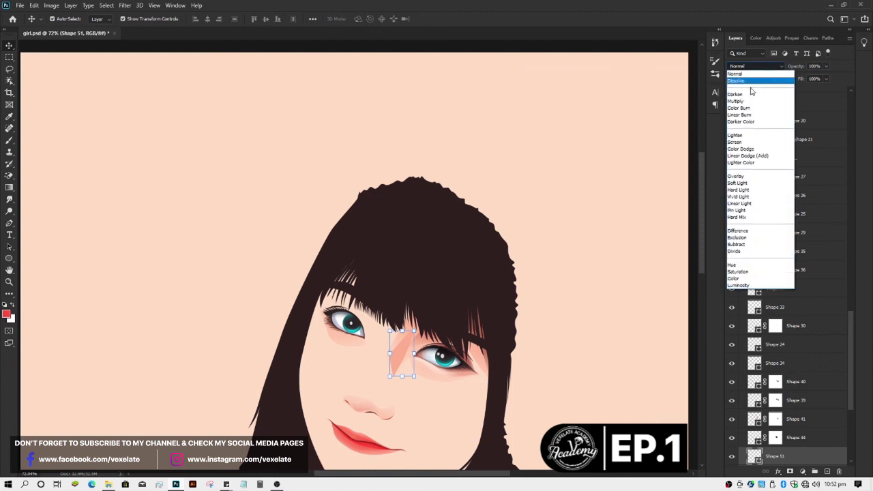
pyautogui.click(757, 94)
pyautogui.click(570, 303)
pyautogui.click(750, 454)
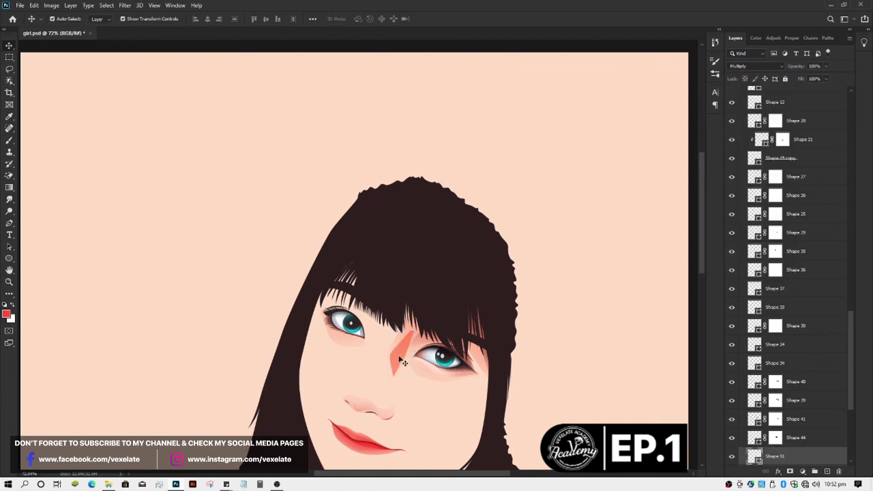
# Step: Change the nose-bridge shading fill to a lighter, less saturated pink
pyautogui.doubleClick(754, 456)
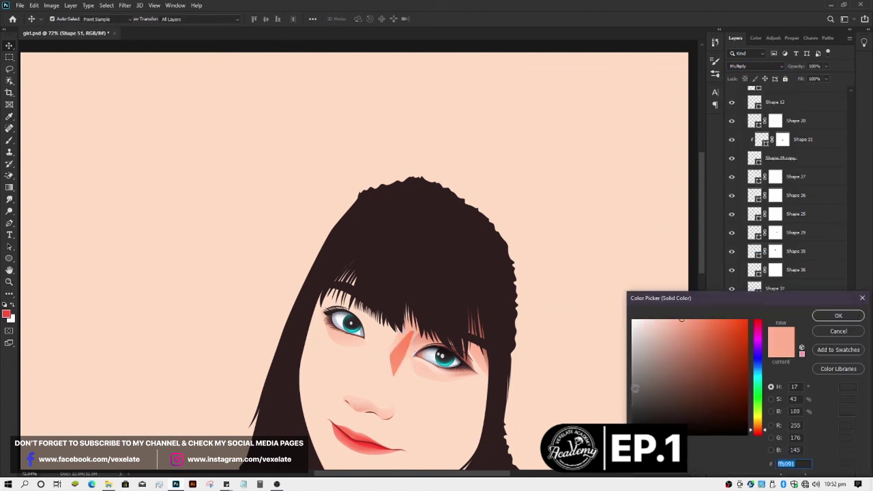
pyautogui.moveTo(647, 335); pyautogui.dragTo(653, 325)
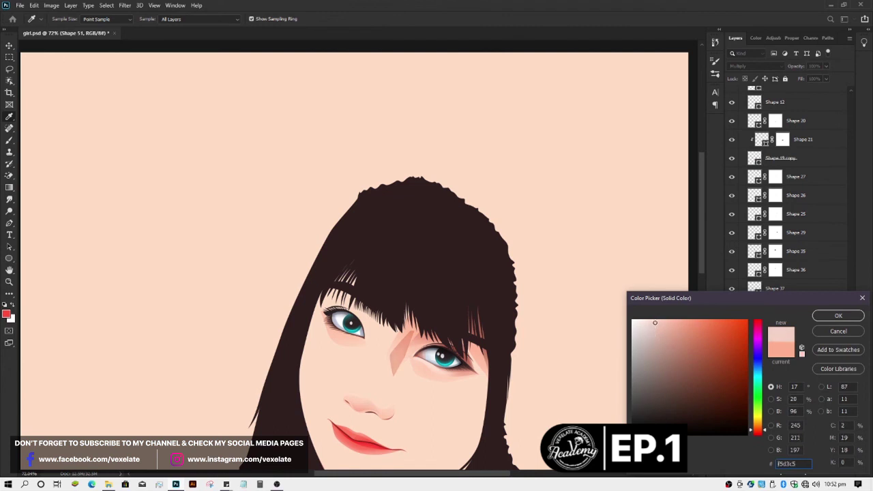
pyautogui.moveTo(655, 323); pyautogui.dragTo(657, 327)
pyautogui.moveTo(760, 431); pyautogui.dragTo(759, 435)
pyautogui.click(650, 325)
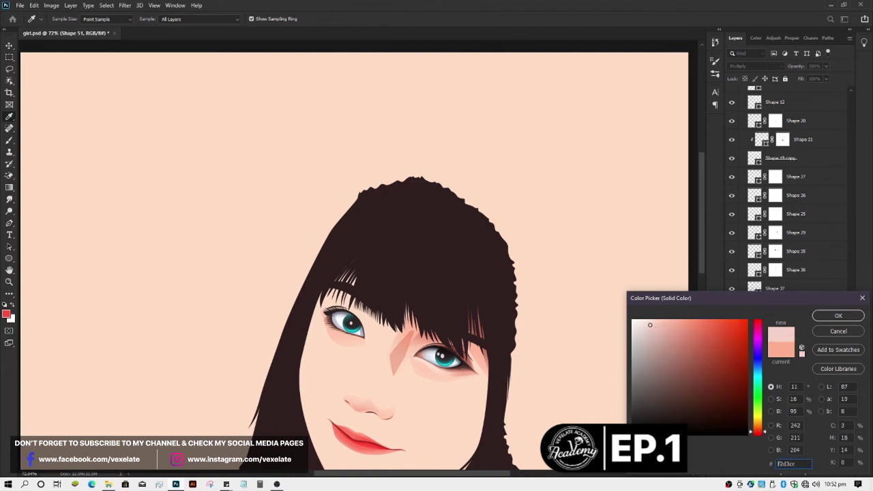
pyautogui.press('Return')
# Step: Mask and fade the lower nose-bridge shading with a soft black brush, then save
pyautogui.click(776, 457)
pyautogui.press('b')
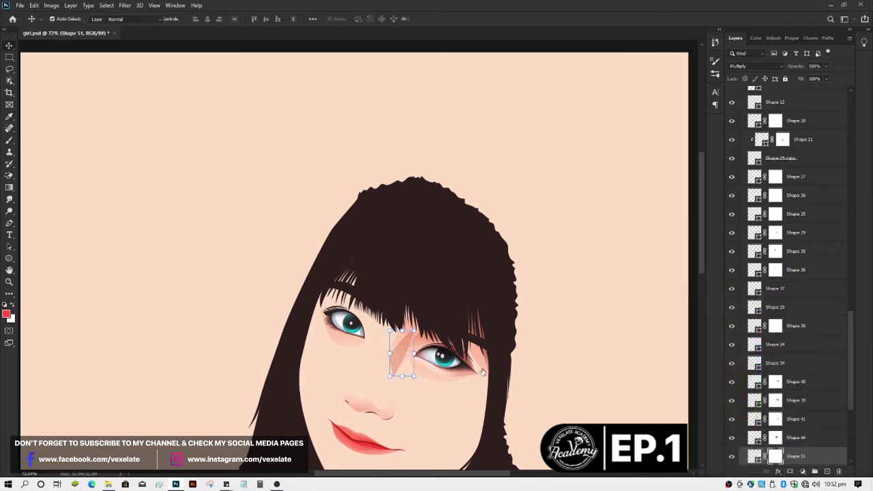
pyautogui.moveTo(439, 352); pyautogui.dragTo(399, 397)
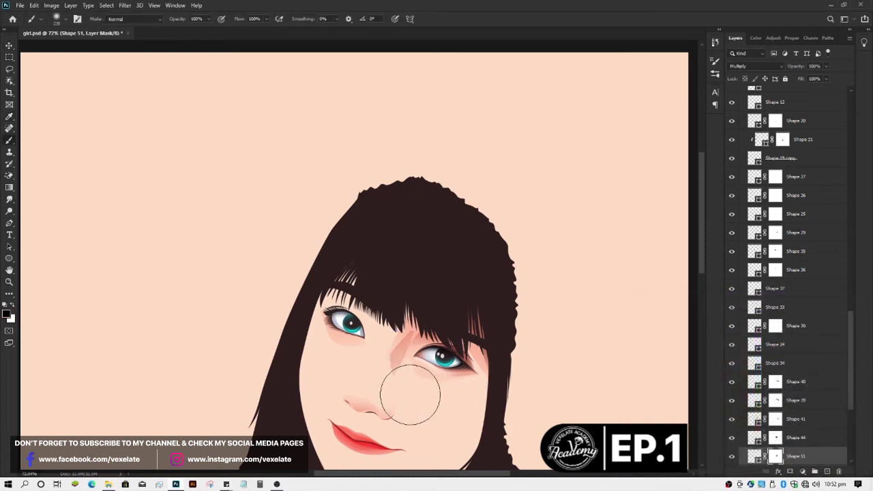
pyautogui.moveTo(359, 369); pyautogui.dragTo(376, 400)
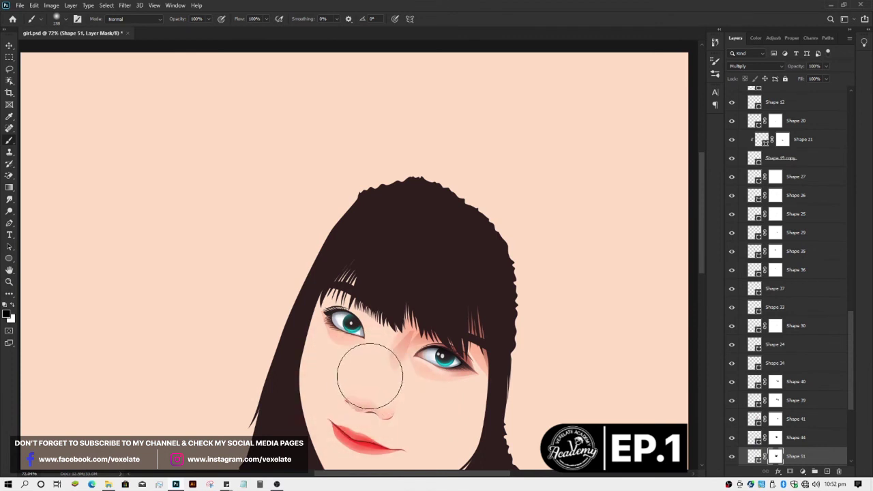
pyautogui.moveTo(358, 372)
pyautogui.mouseDown()
pyautogui.moveTo(393, 387)
pyautogui.moveTo(429, 380)
pyautogui.moveTo(435, 326)
pyautogui.mouseUp()
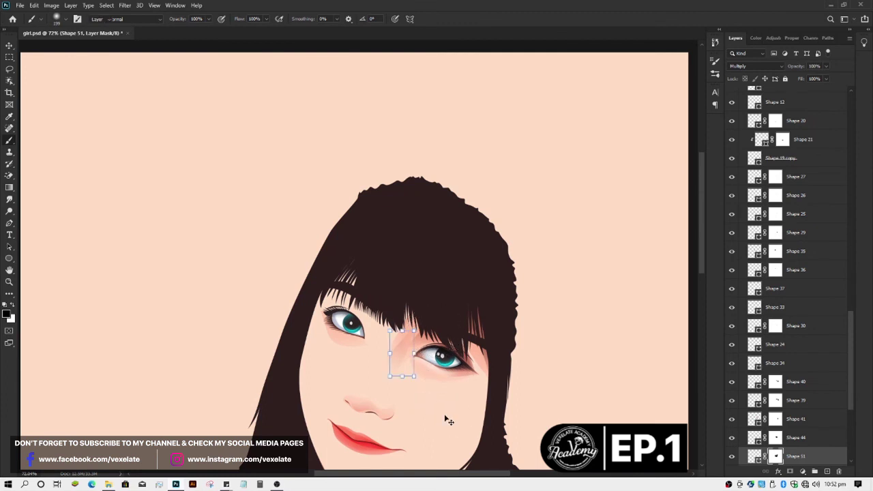
pyautogui.press('v')
pyautogui.hotkey('ctrl', 's')
pyautogui.scroll(-2, 447, 415)
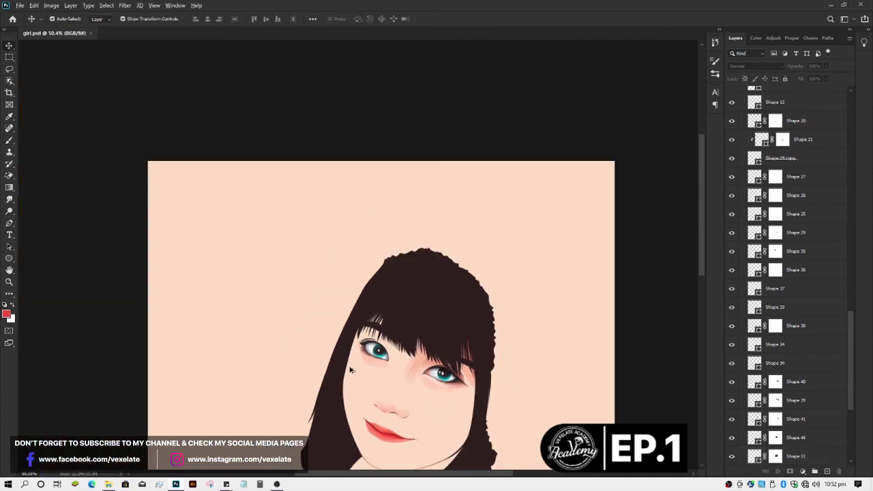
# Step: Select the faint soft shading shape between the eyes
pyautogui.scroll(1, 409, 399)
pyautogui.scroll(3, 443, 387)
pyautogui.moveTo(456, 382); pyautogui.dragTo(623, 387)
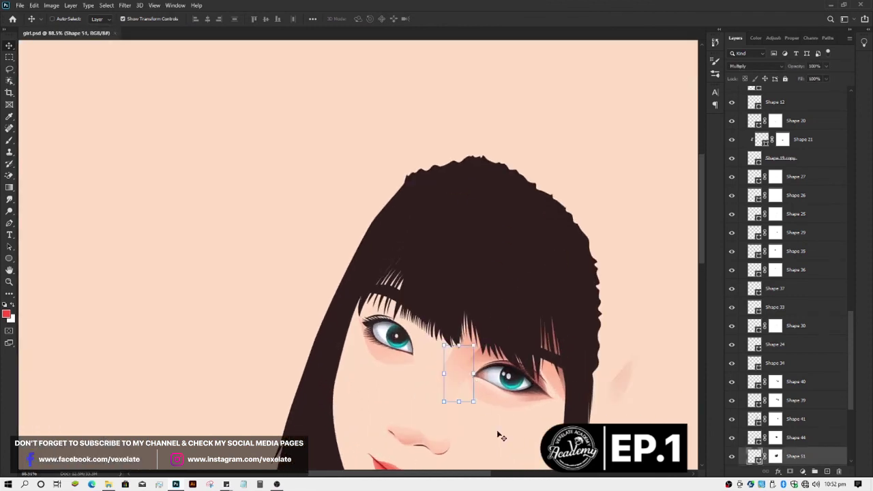
pyautogui.hotkey('ctrl', 'z')
pyautogui.click(461, 380)
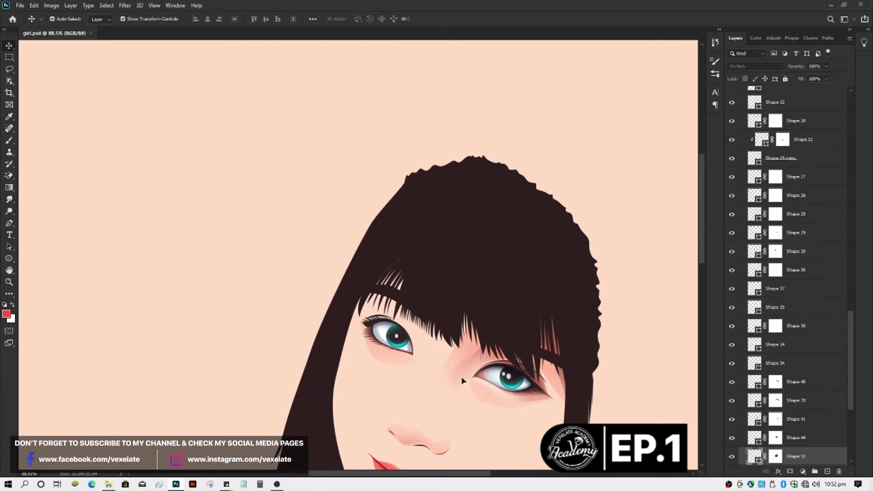
pyautogui.click(462, 378)
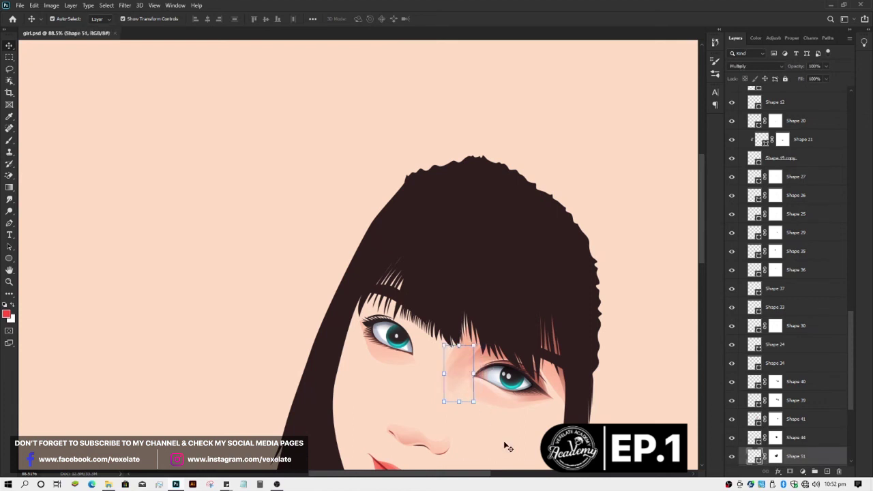
pyautogui.hotkey('ctrl', 'z')
pyautogui.click(460, 380)
# Step: Brush out that shape's mask at the nose bridge and save the file
pyautogui.press('b')
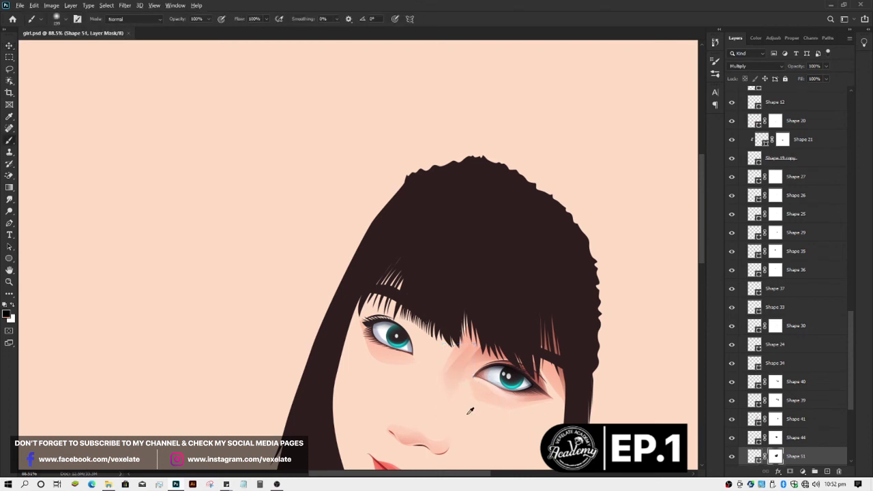
pyautogui.click(461, 409)
pyautogui.press('v')
pyautogui.scroll(-3, 393, 403)
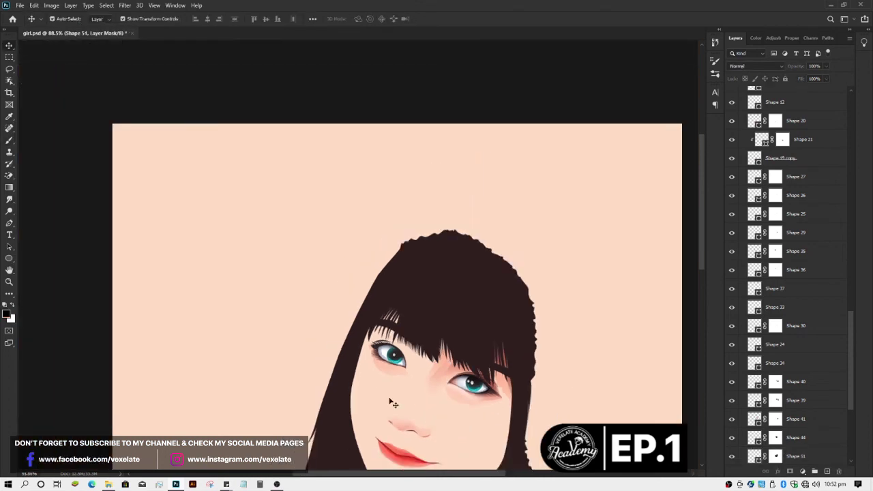
pyautogui.hotkey('ctrl', 's')
# Step: Show the reference photo again and reselect the shading shape between the eyes
pyautogui.scroll(3, 410, 388)
pyautogui.scroll(2, 409, 388)
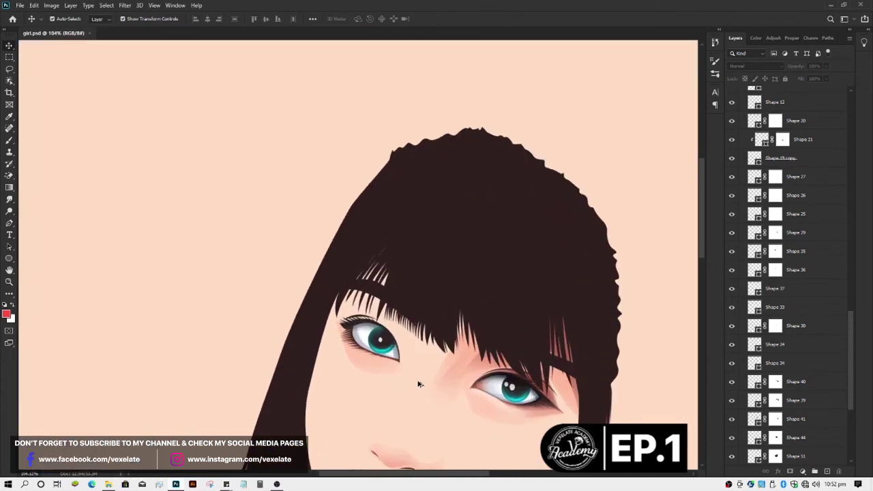
pyautogui.moveTo(852, 371); pyautogui.dragTo(821, 91)
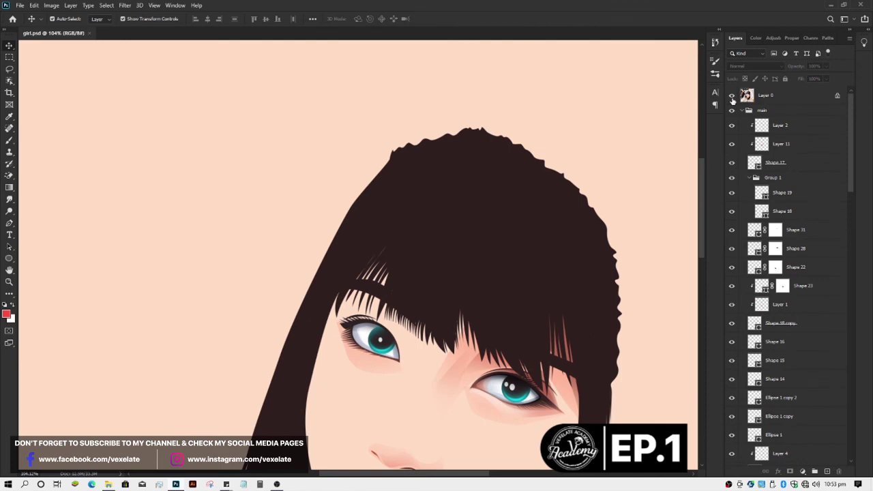
pyautogui.click(733, 97)
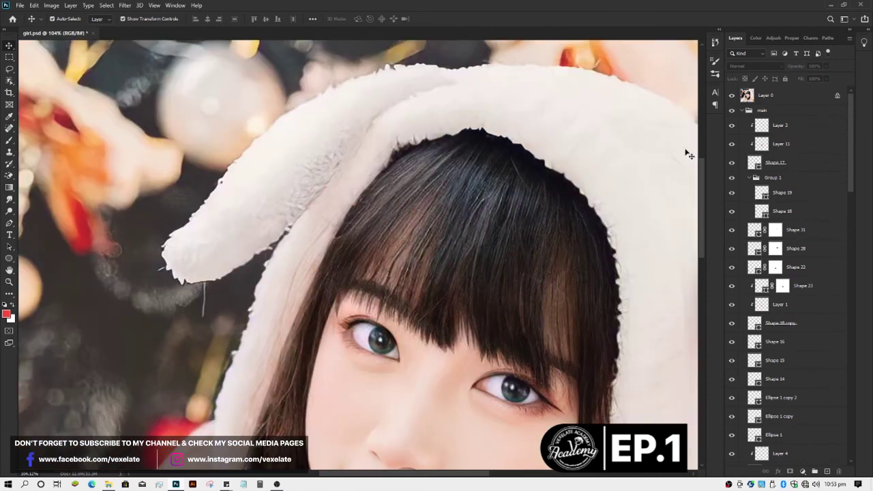
pyautogui.scroll(2, 477, 298)
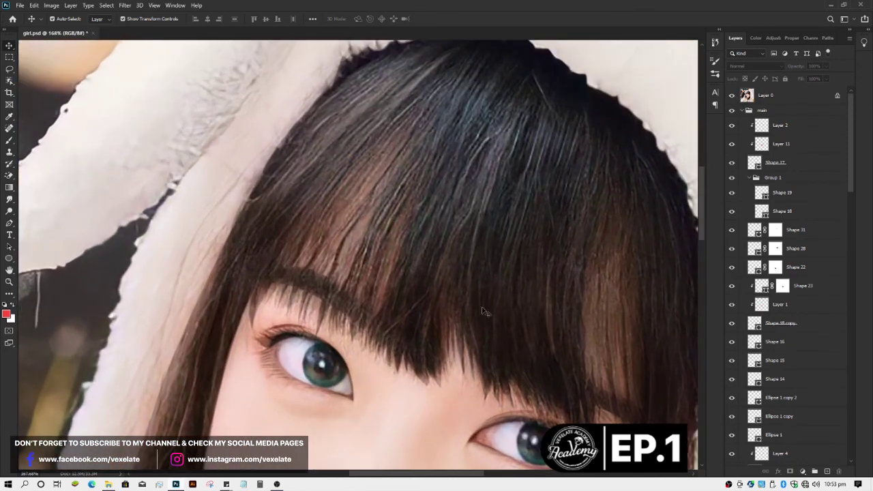
pyautogui.scroll(1, 380, 415)
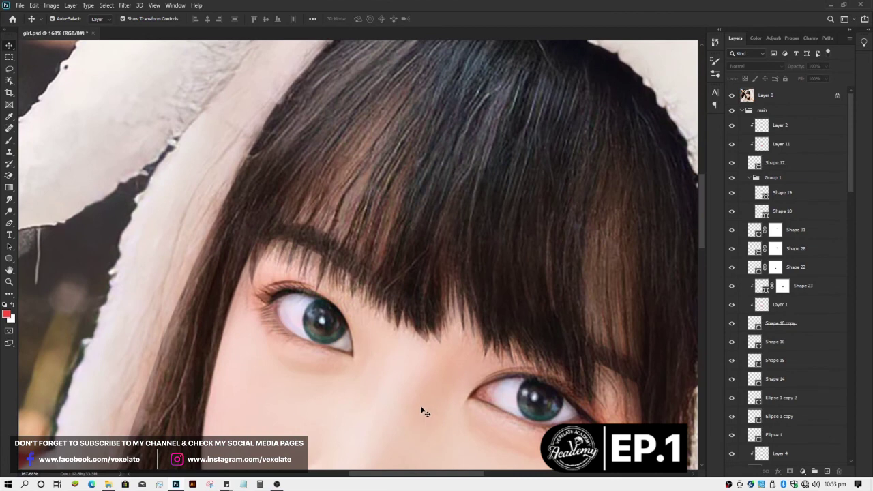
pyautogui.click(423, 412)
pyautogui.click(430, 394)
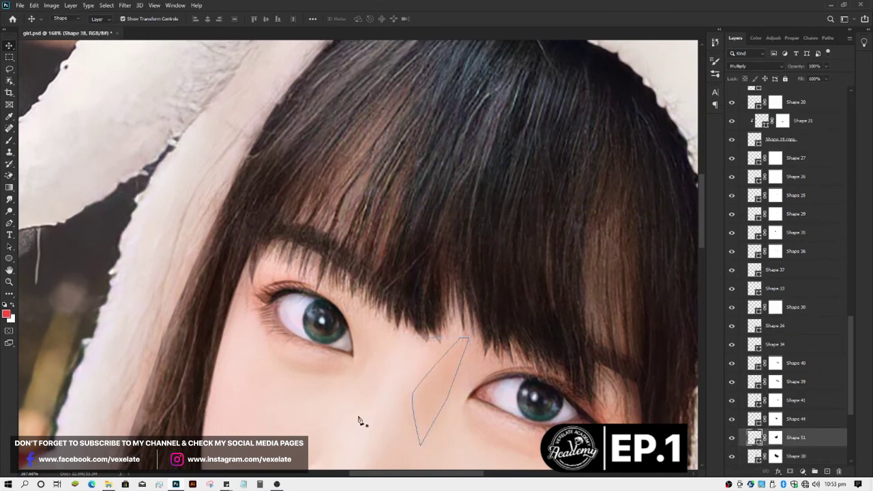
# Step: Select the top shape layer and start a pen outline from the left brow beside the nose
pyautogui.press('v')
pyautogui.click(442, 374)
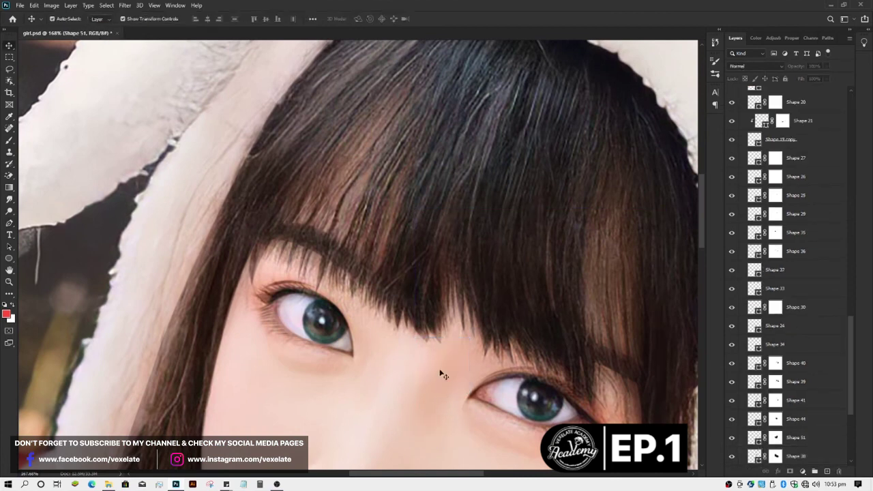
pyautogui.click(438, 362)
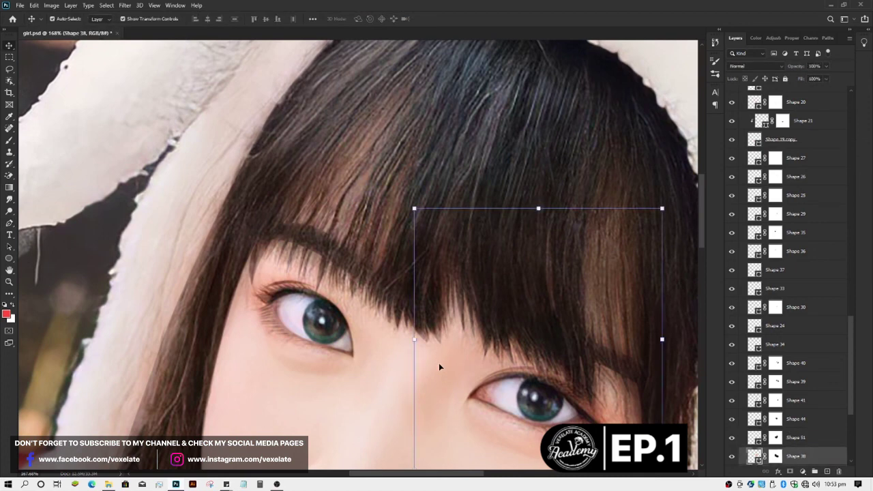
pyautogui.press('p')
pyautogui.click(356, 235)
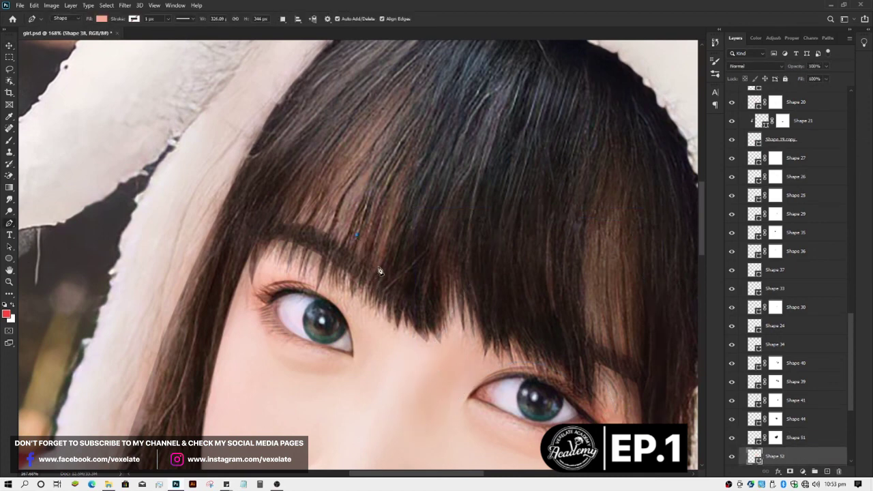
pyautogui.scroll(-1, 379, 270)
pyautogui.click(392, 249)
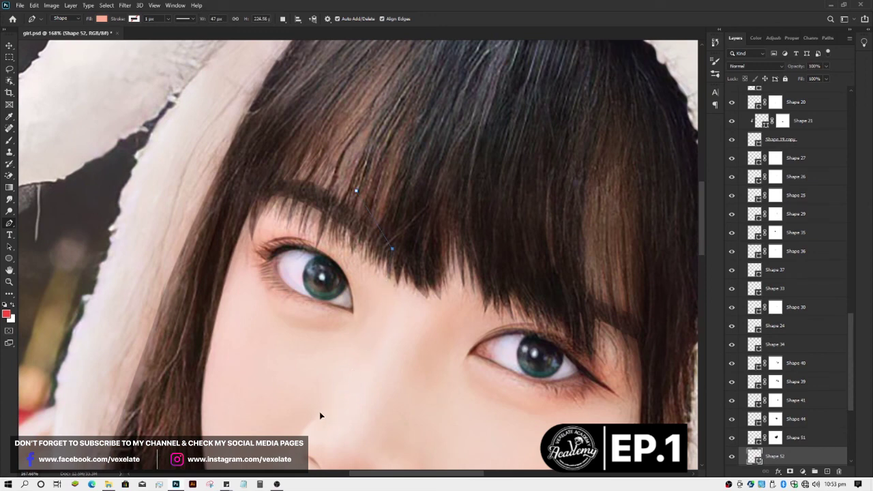
pyautogui.moveTo(361, 362); pyautogui.dragTo(318, 415)
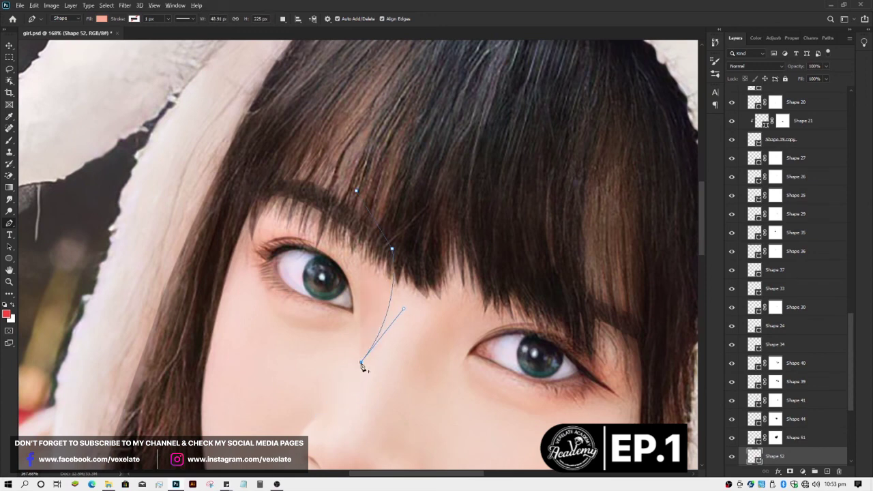
# Step: Close the eye-socket outline around the outer corner and brow, then hide the reference photo
pyautogui.moveTo(356, 310); pyautogui.dragTo(326, 280)
pyautogui.moveTo(291, 256)
pyautogui.mouseDown()
pyautogui.moveTo(273, 254)
pyautogui.moveTo(278, 287)
pyautogui.mouseUp()
pyautogui.click(216, 268)
pyautogui.moveTo(255, 193); pyautogui.dragTo(261, 194)
pyautogui.moveTo(358, 192); pyautogui.dragTo(440, 238)
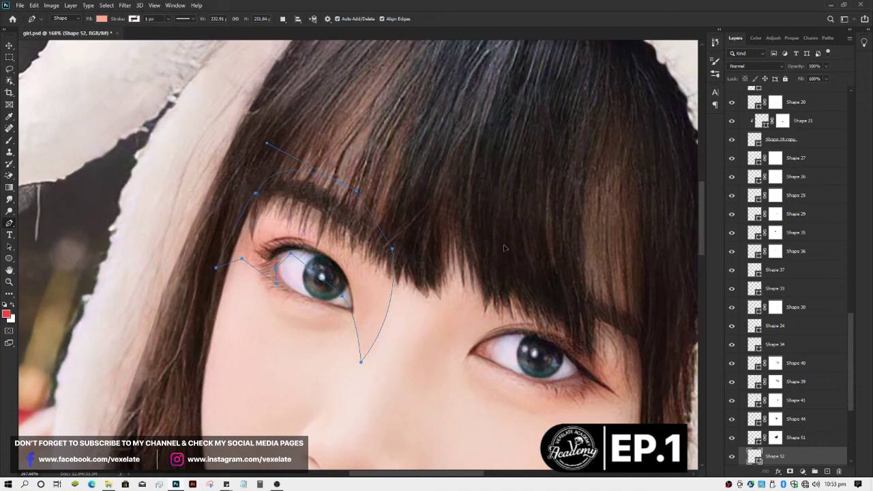
pyautogui.press('v')
pyautogui.moveTo(852, 340); pyautogui.dragTo(854, 101)
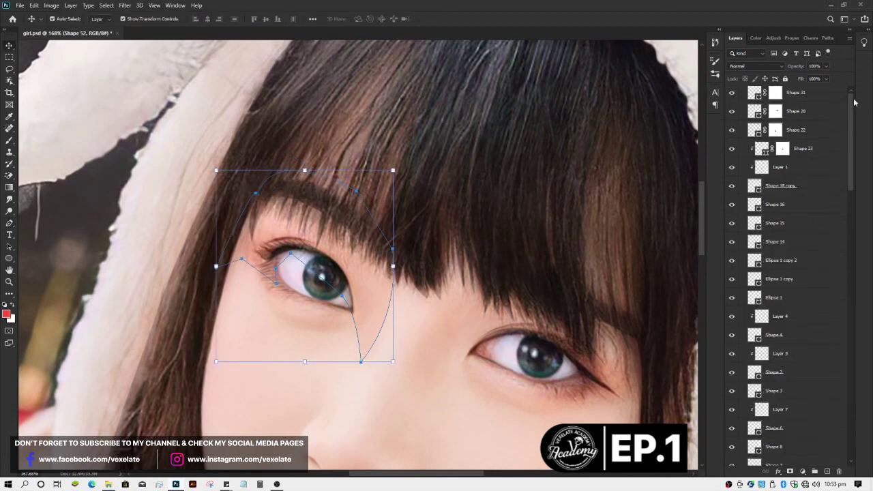
pyautogui.scroll(5, 785, 205)
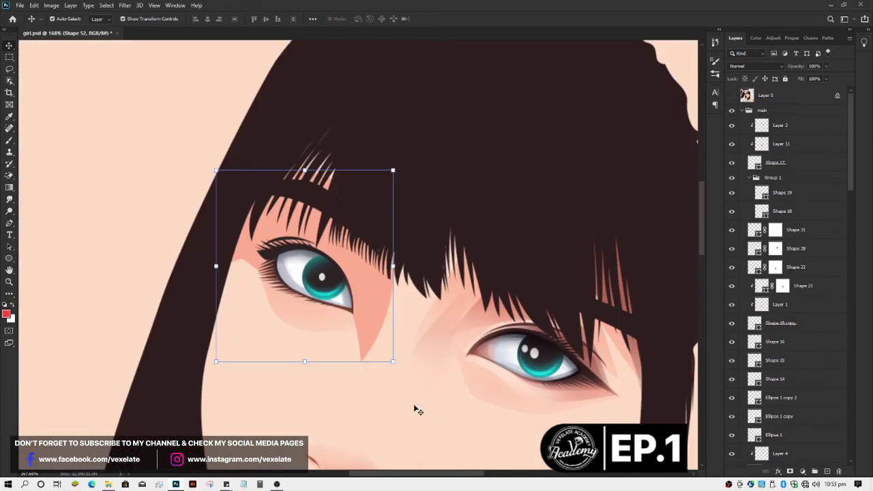
# Step: Select the new left-eye socket shape and confirm its shading fill colour
pyautogui.scroll(-5, 413, 403)
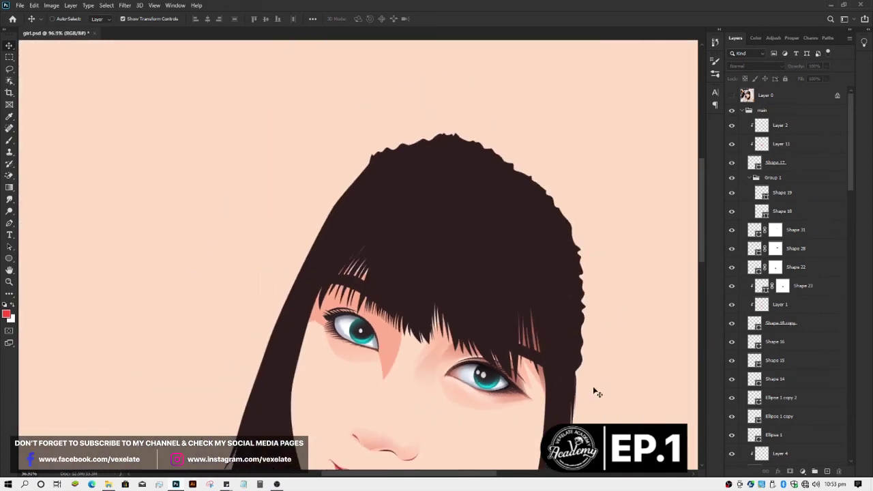
pyautogui.scroll(2, 610, 390)
pyautogui.scroll(-2, 610, 390)
pyautogui.scroll(-2, 537, 356)
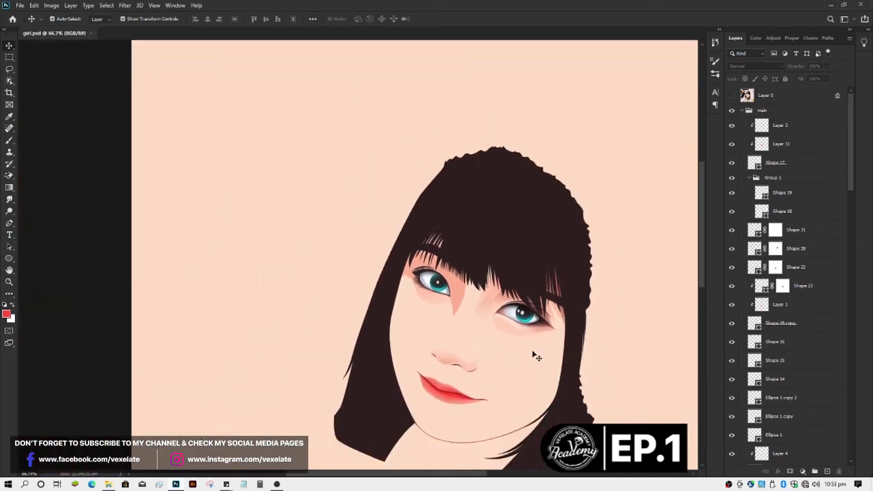
pyautogui.click(459, 300)
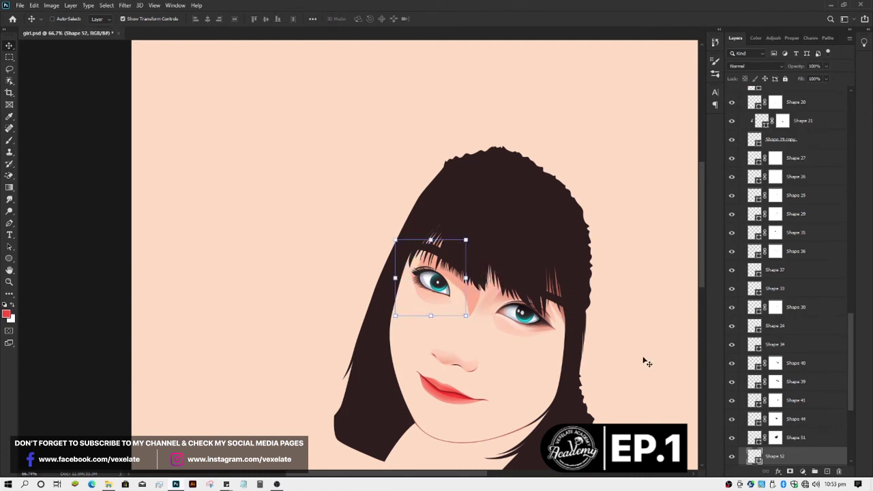
pyautogui.hotkey('ctrl', 'z')
pyautogui.hotkey('ctrl', 'shift', 'z')
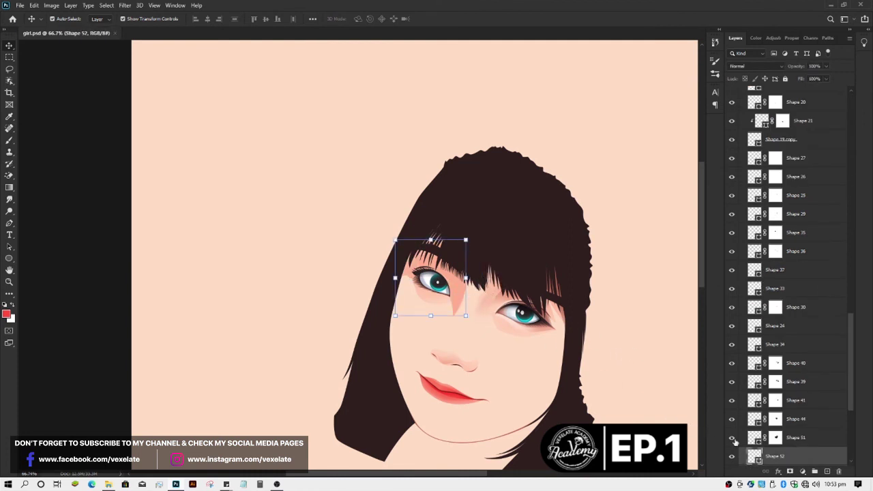
pyautogui.doubleClick(743, 456)
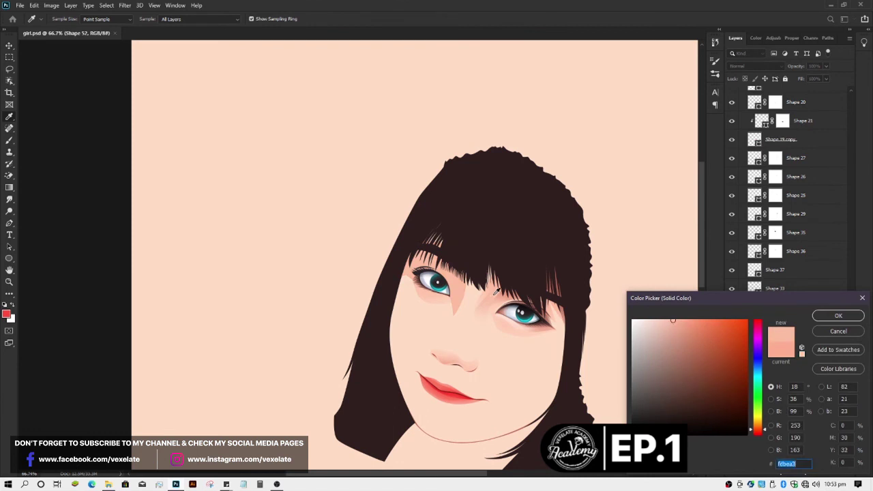
pyautogui.press('Return')
# Step: Mask the eye-socket shape and soften it over the nose bridge with a soft brush
pyautogui.scroll(2, 518, 384)
pyautogui.scroll(1, 518, 384)
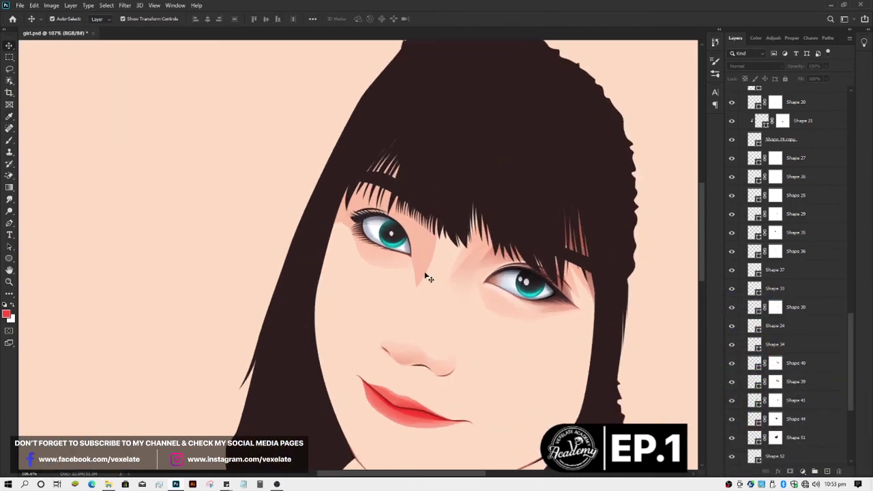
pyautogui.click(790, 472)
pyautogui.press('b')
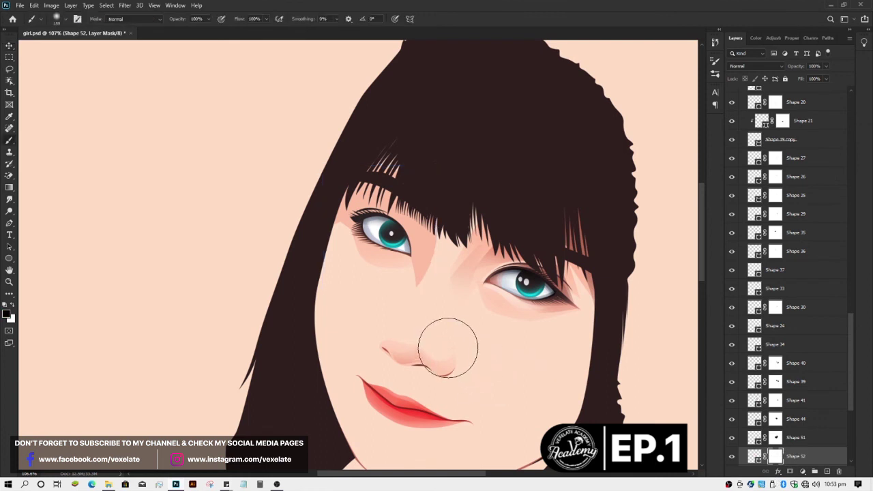
pyautogui.moveTo(455, 332)
pyautogui.mouseDown()
pyautogui.moveTo(418, 292)
pyautogui.moveTo(429, 321)
pyautogui.mouseUp()
pyautogui.hotkey('ctrl', 'shift', 'Escape')
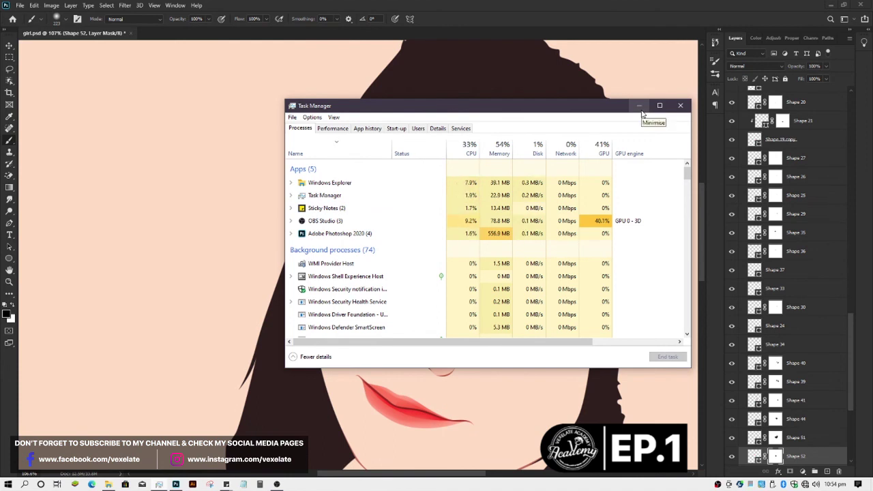
pyautogui.click(640, 108)
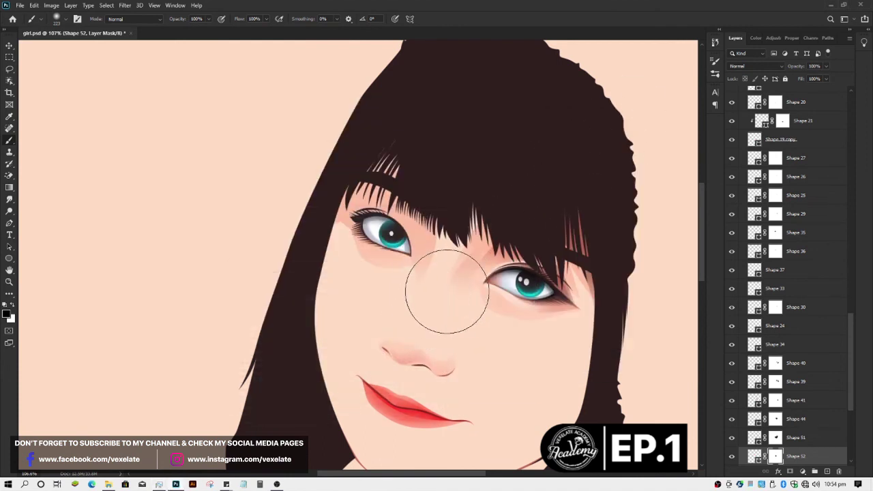
pyautogui.scroll(-2, 453, 328)
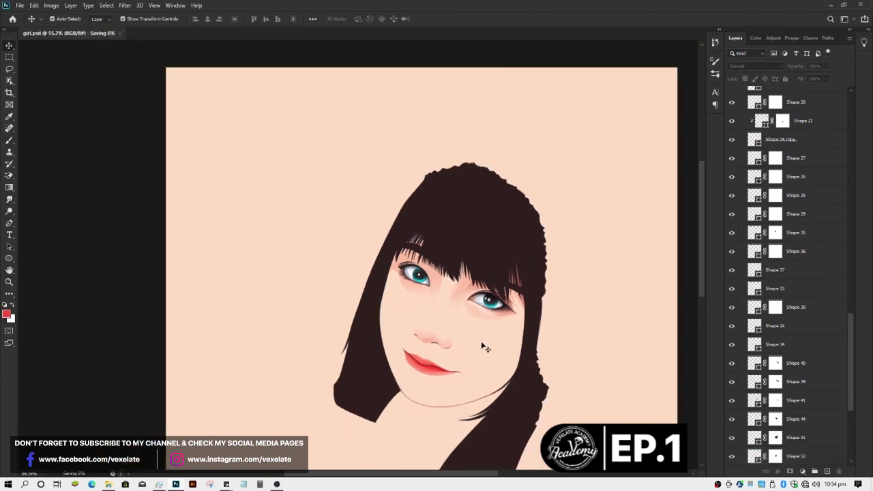
# Step: Select the shading shape by the left eye and show the reference photo
pyautogui.scroll(2, 481, 341)
pyautogui.scroll(1, 399, 303)
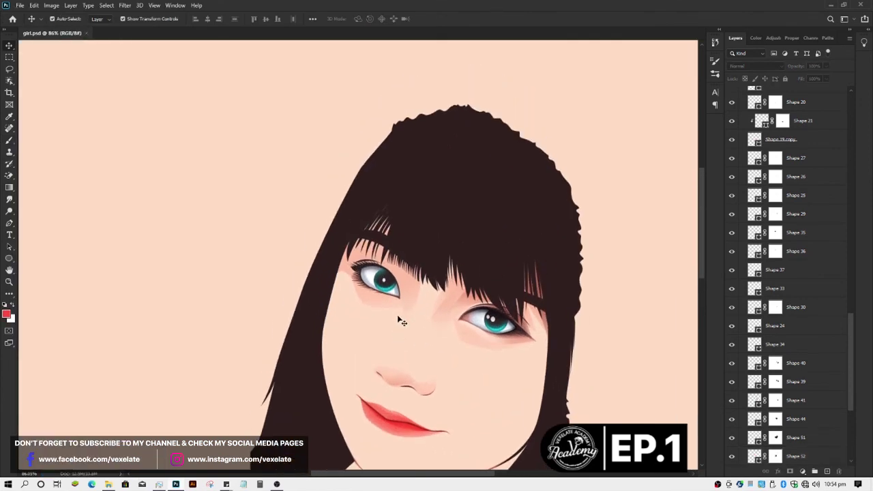
pyautogui.scroll(2, 398, 319)
pyautogui.click(415, 273)
pyautogui.moveTo(850, 345); pyautogui.dragTo(795, 97)
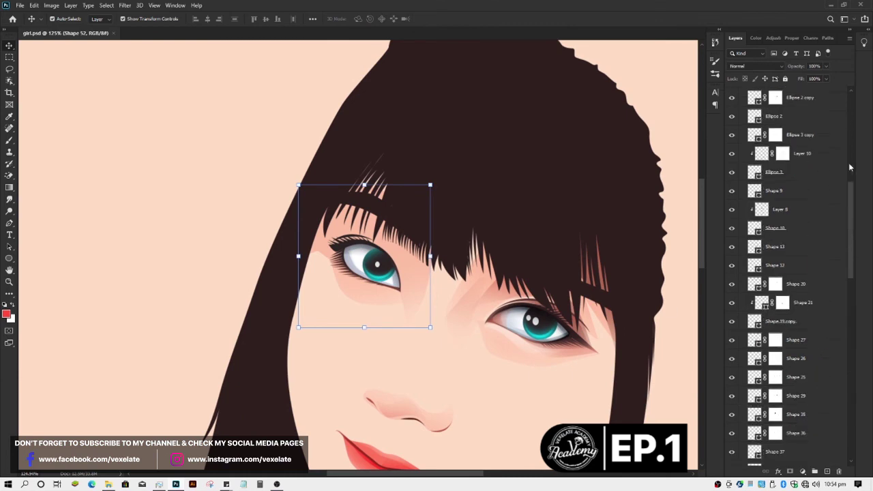
pyautogui.click(733, 96)
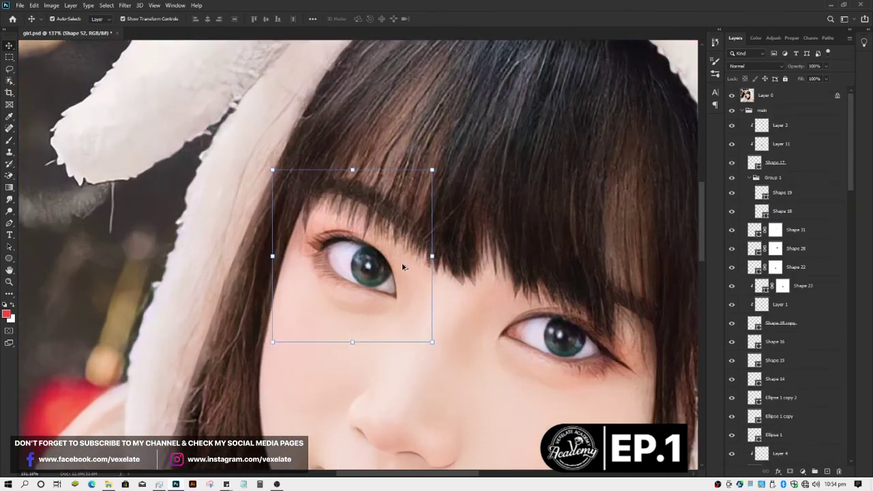
pyautogui.scroll(3, 365, 256)
pyautogui.scroll(2, 390, 254)
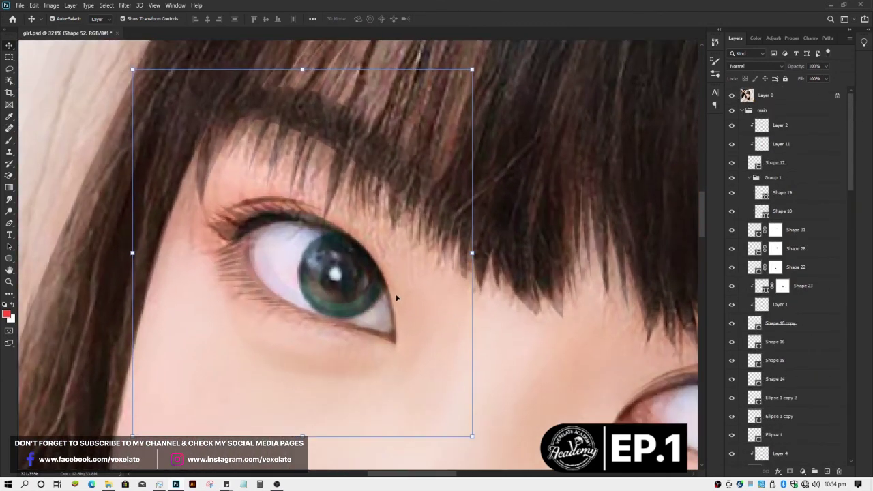
pyautogui.scroll(-1, 396, 298)
# Step: Trace a pen shape over the left eye's upper lid from inner to outer corner
pyautogui.press('p')
pyautogui.click(404, 290)
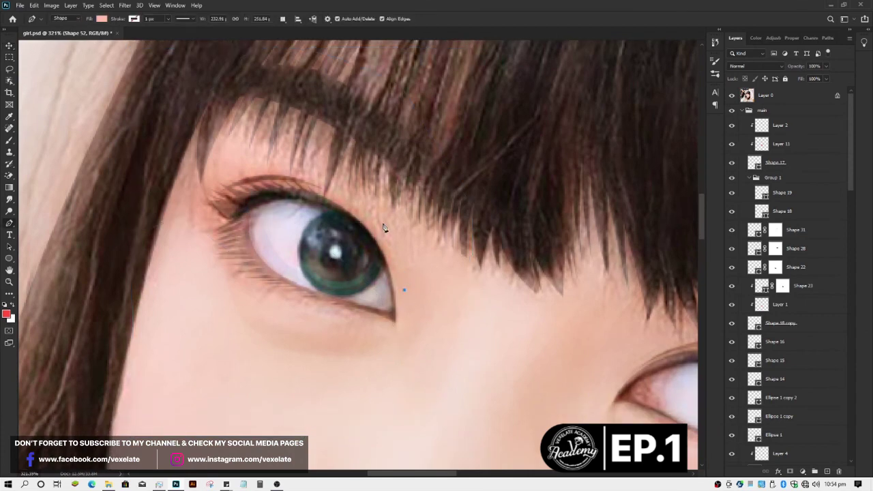
pyautogui.moveTo(317, 180); pyautogui.dragTo(258, 166)
pyautogui.click(182, 188)
pyautogui.moveTo(239, 259); pyautogui.dragTo(295, 248)
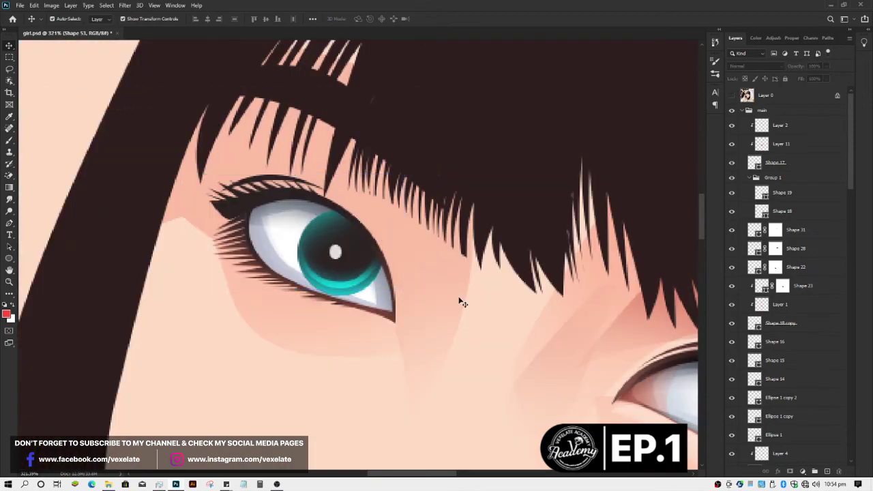
# Step: Set the new upper-lid shading shape's blend mode to Multiply
pyautogui.click(204, 214)
pyautogui.scroll(-5, 204, 215)
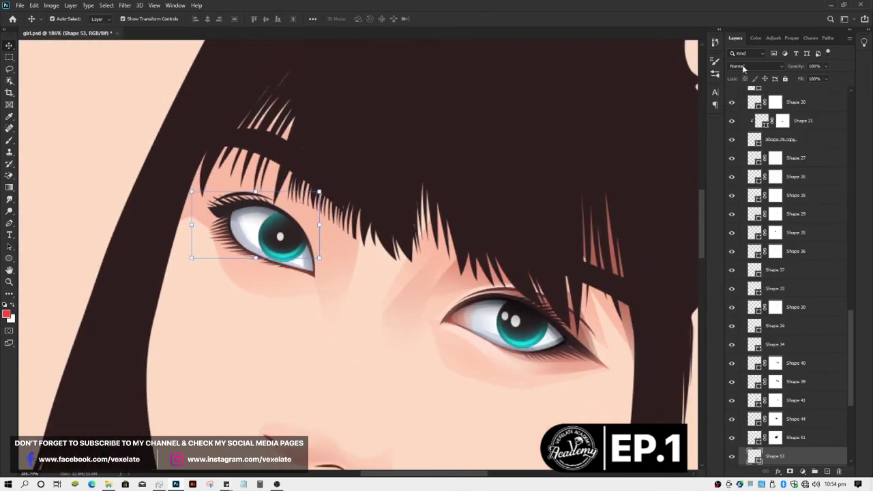
pyautogui.click(744, 68)
pyautogui.click(743, 92)
pyautogui.click(300, 365)
pyautogui.scroll(-3, 302, 363)
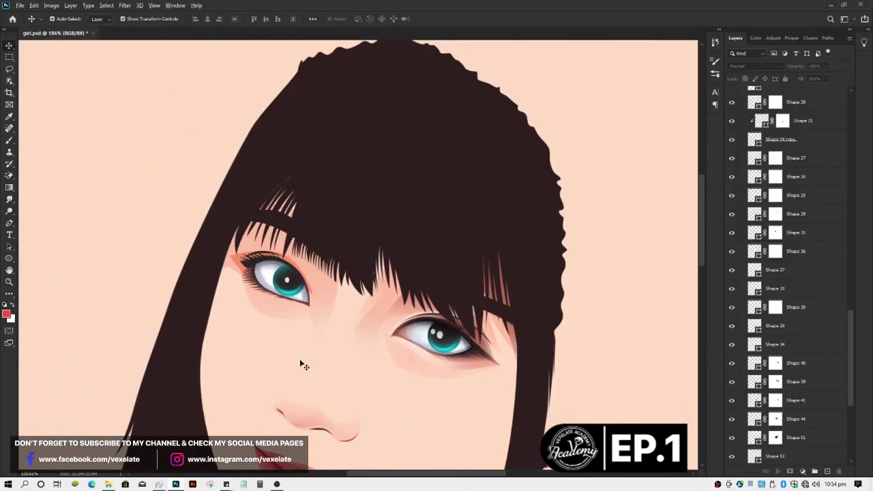
pyautogui.scroll(-2, 282, 354)
pyautogui.scroll(-2, 280, 351)
pyautogui.scroll(-1, 268, 335)
pyautogui.scroll(1, 273, 327)
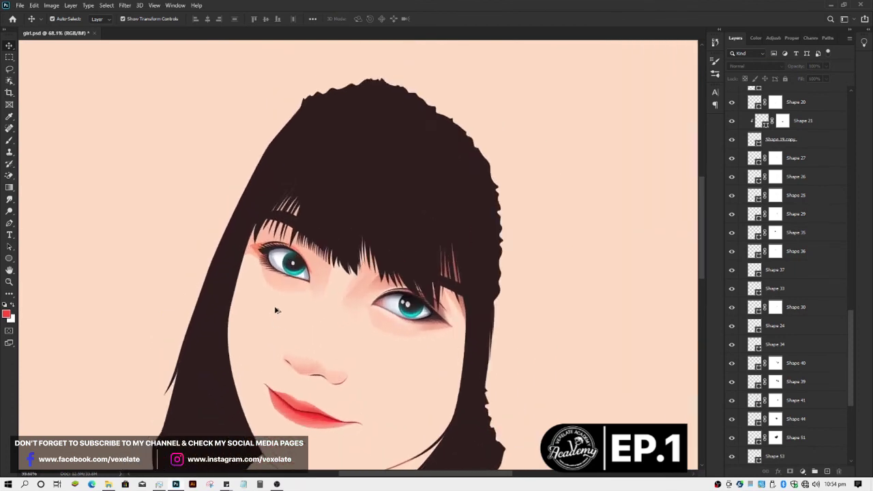
pyautogui.scroll(3, 282, 318)
pyautogui.click(253, 228)
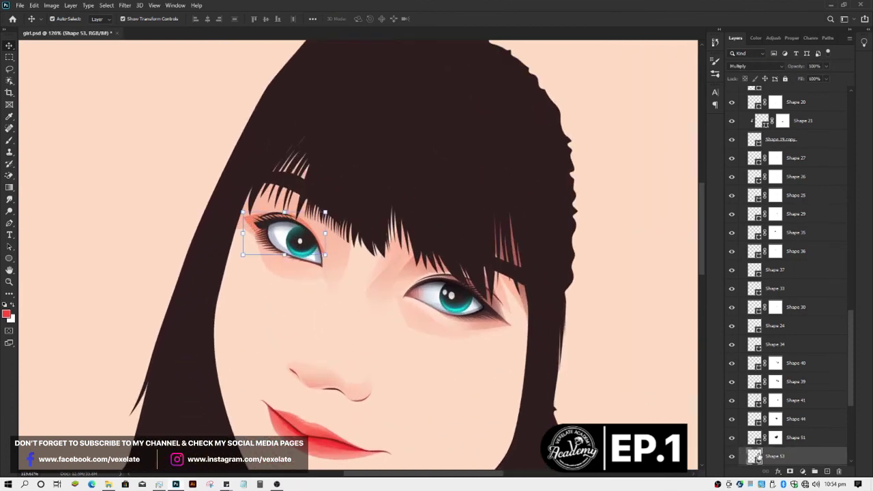
# Step: Fill the upper-lid shape with muted pink c4a7a2, add a layer mask, and ready a black brush
pyautogui.doubleClick(757, 458)
pyautogui.click(661, 350)
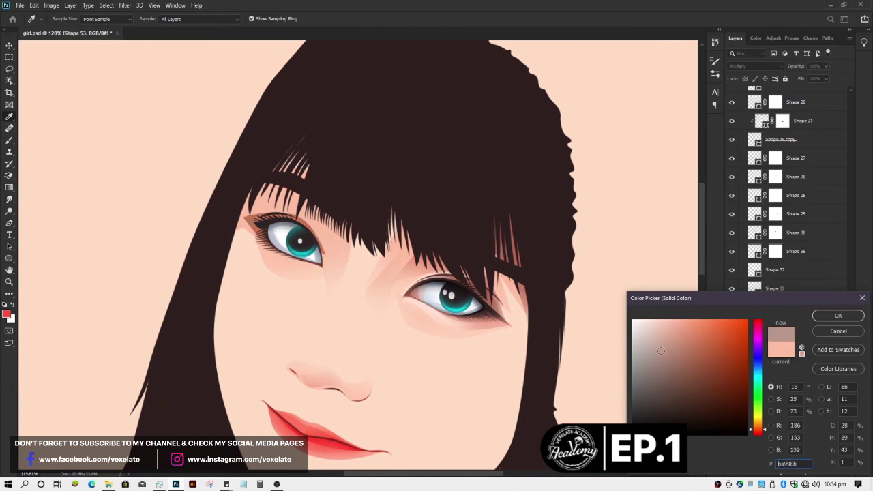
pyautogui.moveTo(676, 336); pyautogui.dragTo(718, 394)
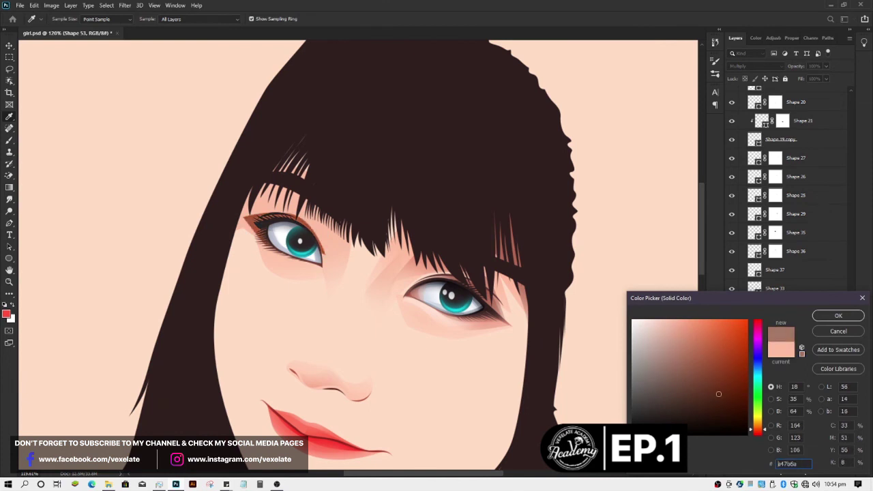
pyautogui.moveTo(761, 437); pyautogui.dragTo(757, 379)
pyautogui.click(654, 344)
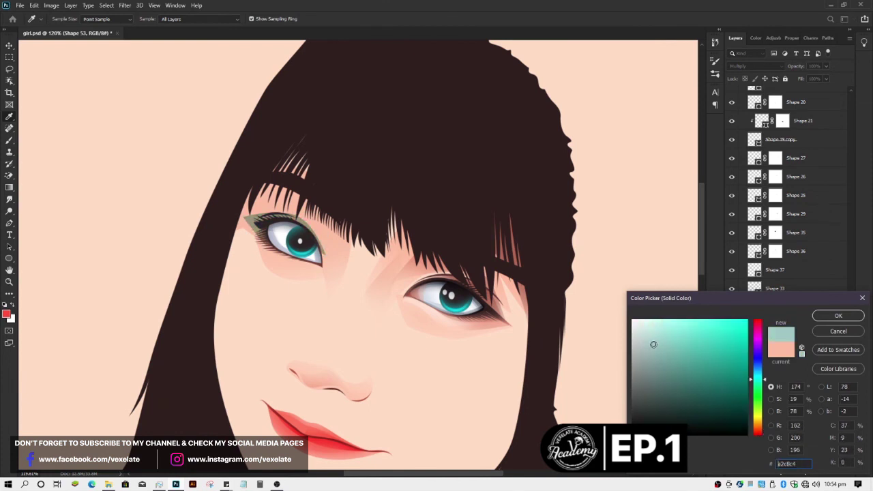
pyautogui.click(758, 433)
pyautogui.moveTo(651, 339); pyautogui.dragTo(652, 347)
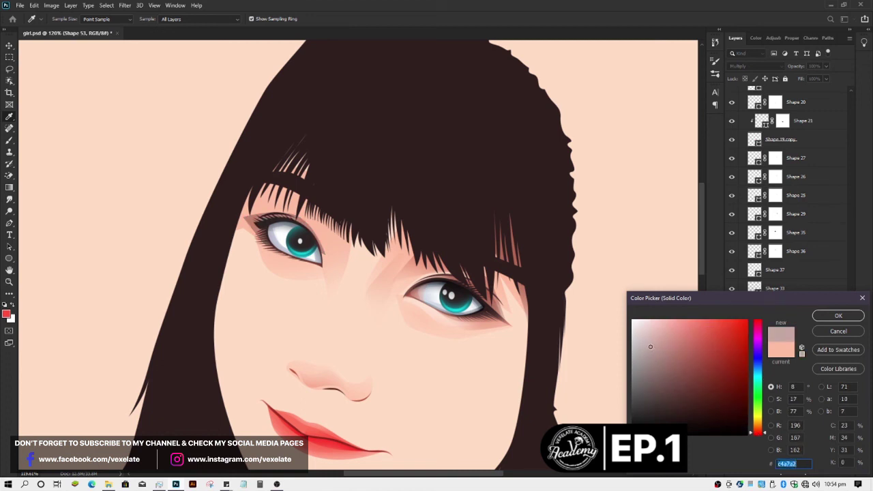
pyautogui.press('Return')
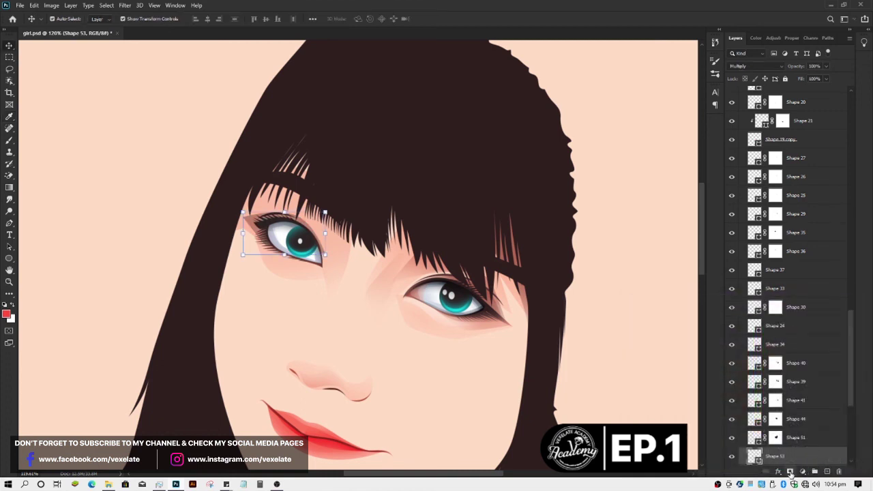
pyautogui.click(790, 471)
pyautogui.press('b')
pyautogui.press('d')
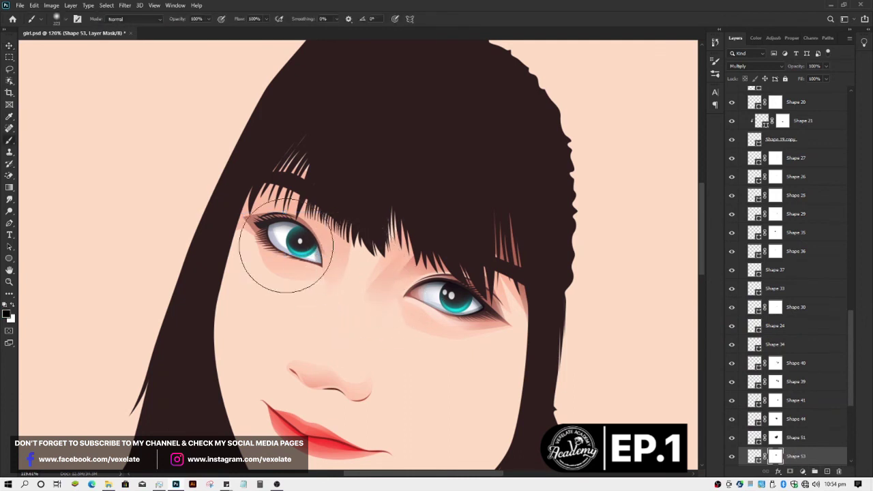